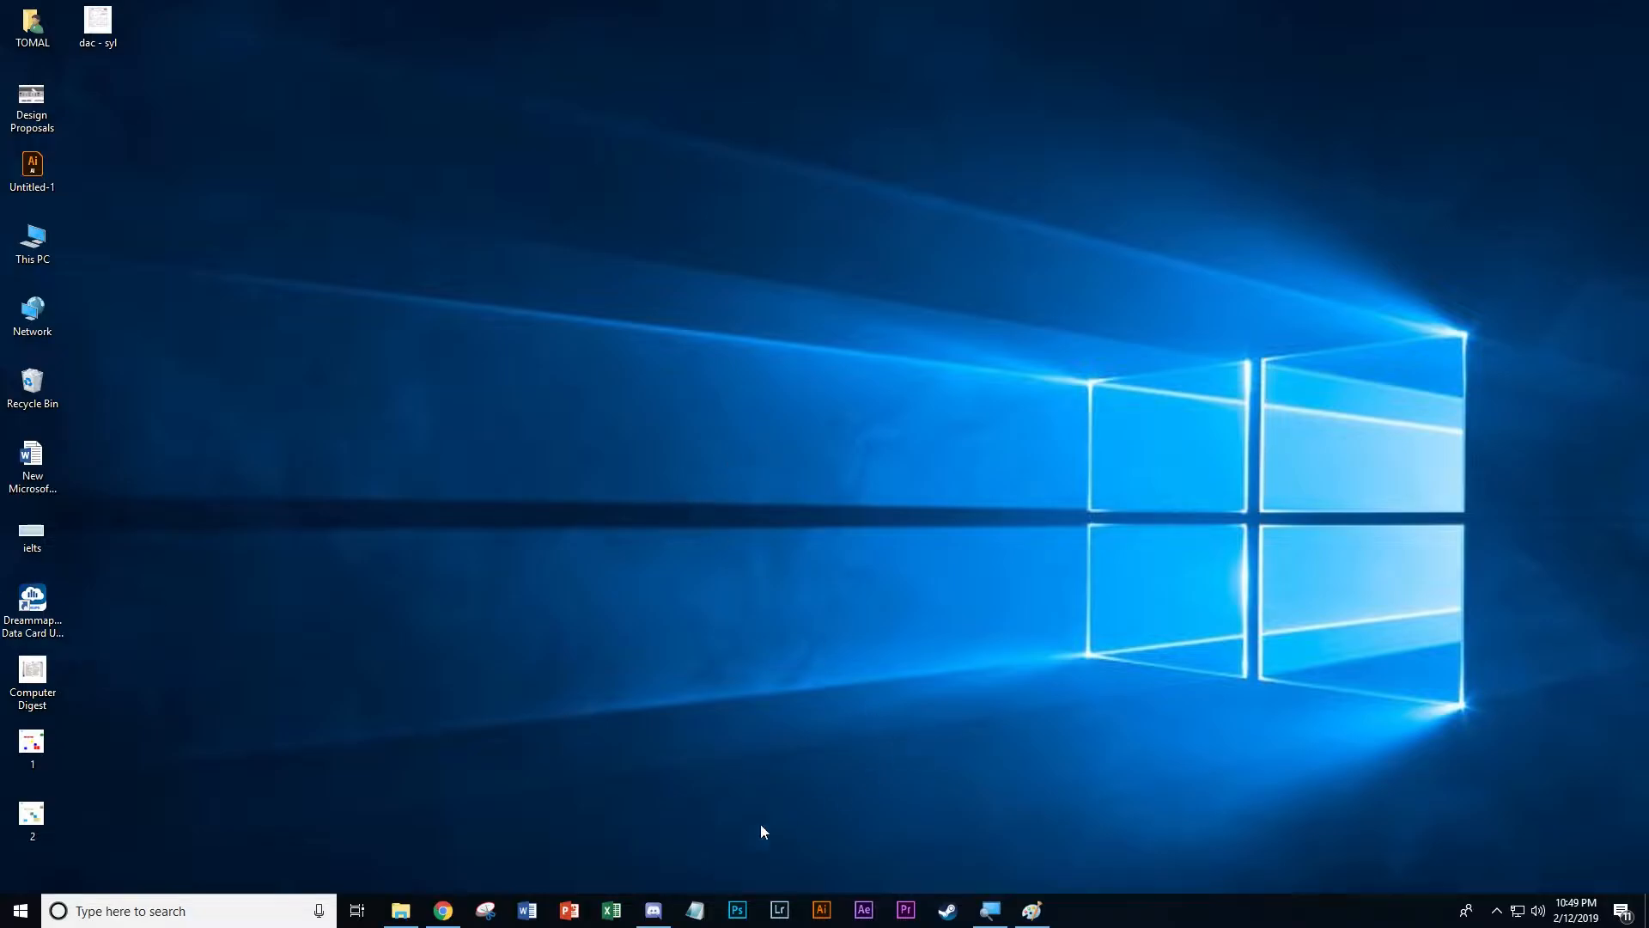
Open Excel, turn on the screen Magnifier and create a blank workbook
left_click(613, 912)
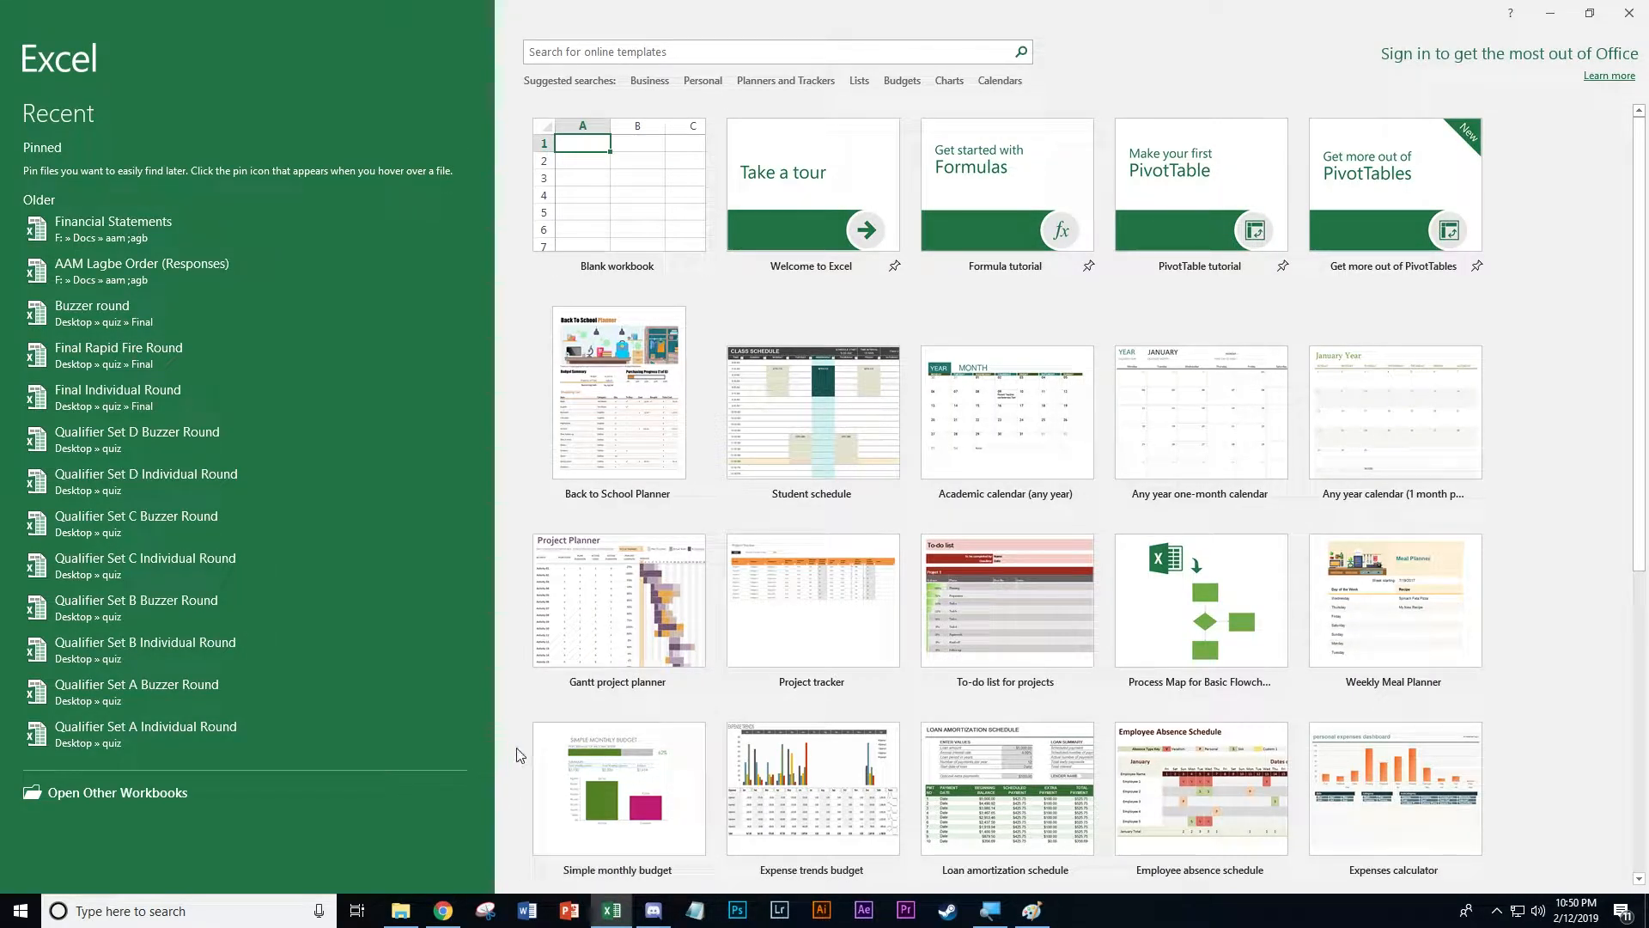
key("super+plus")
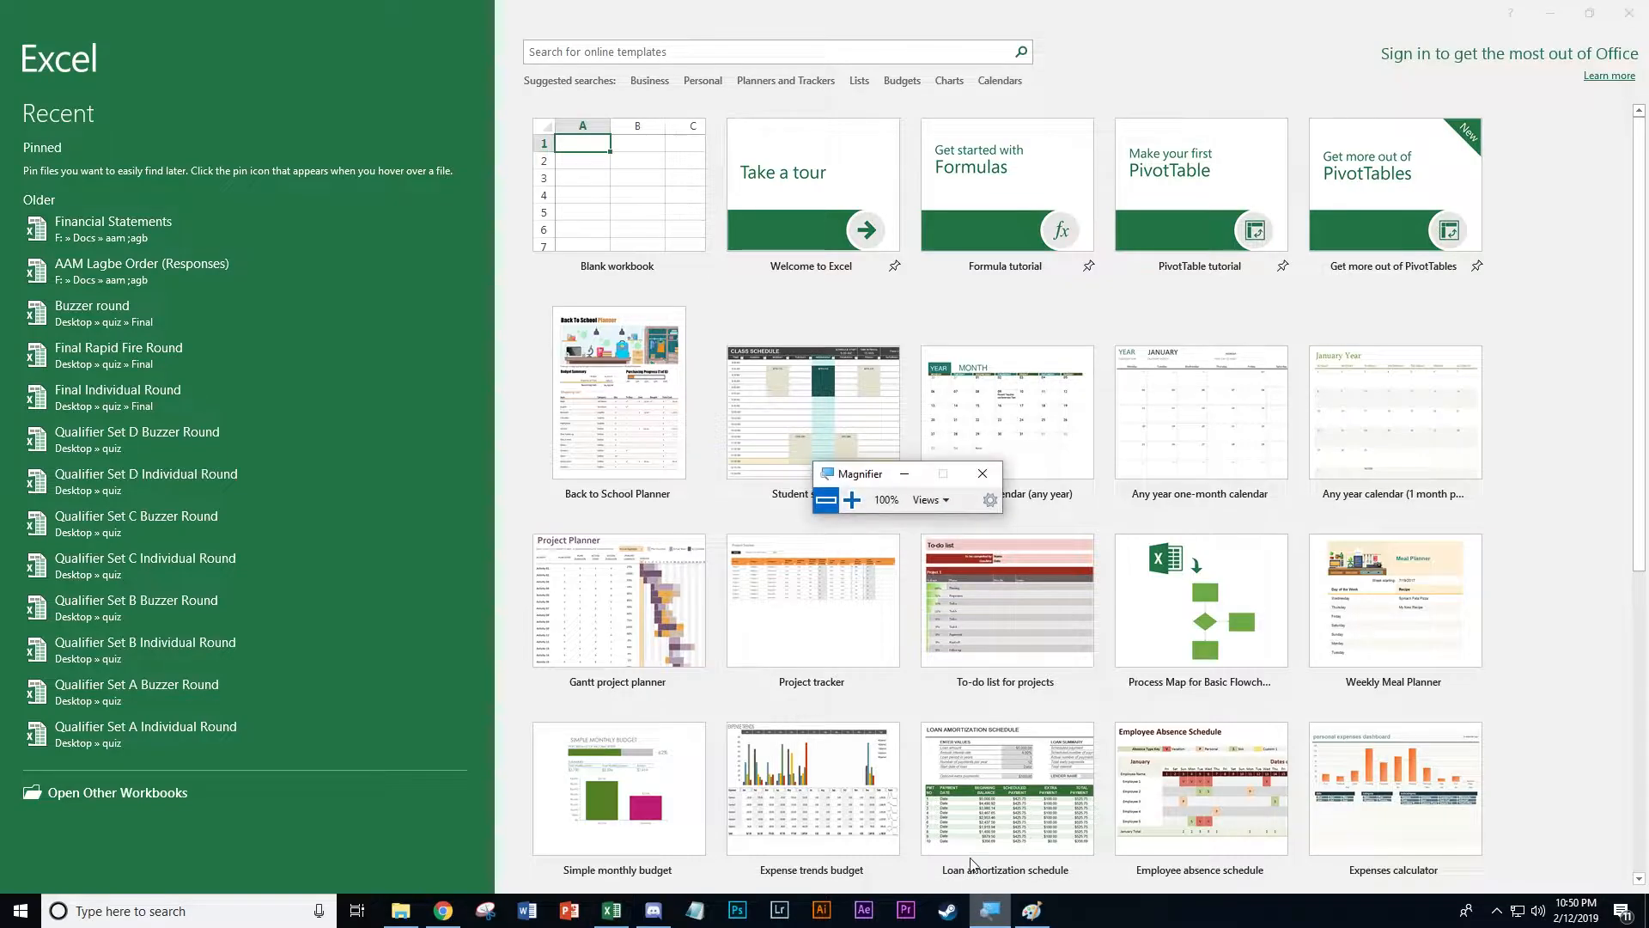
left_click(849, 501)
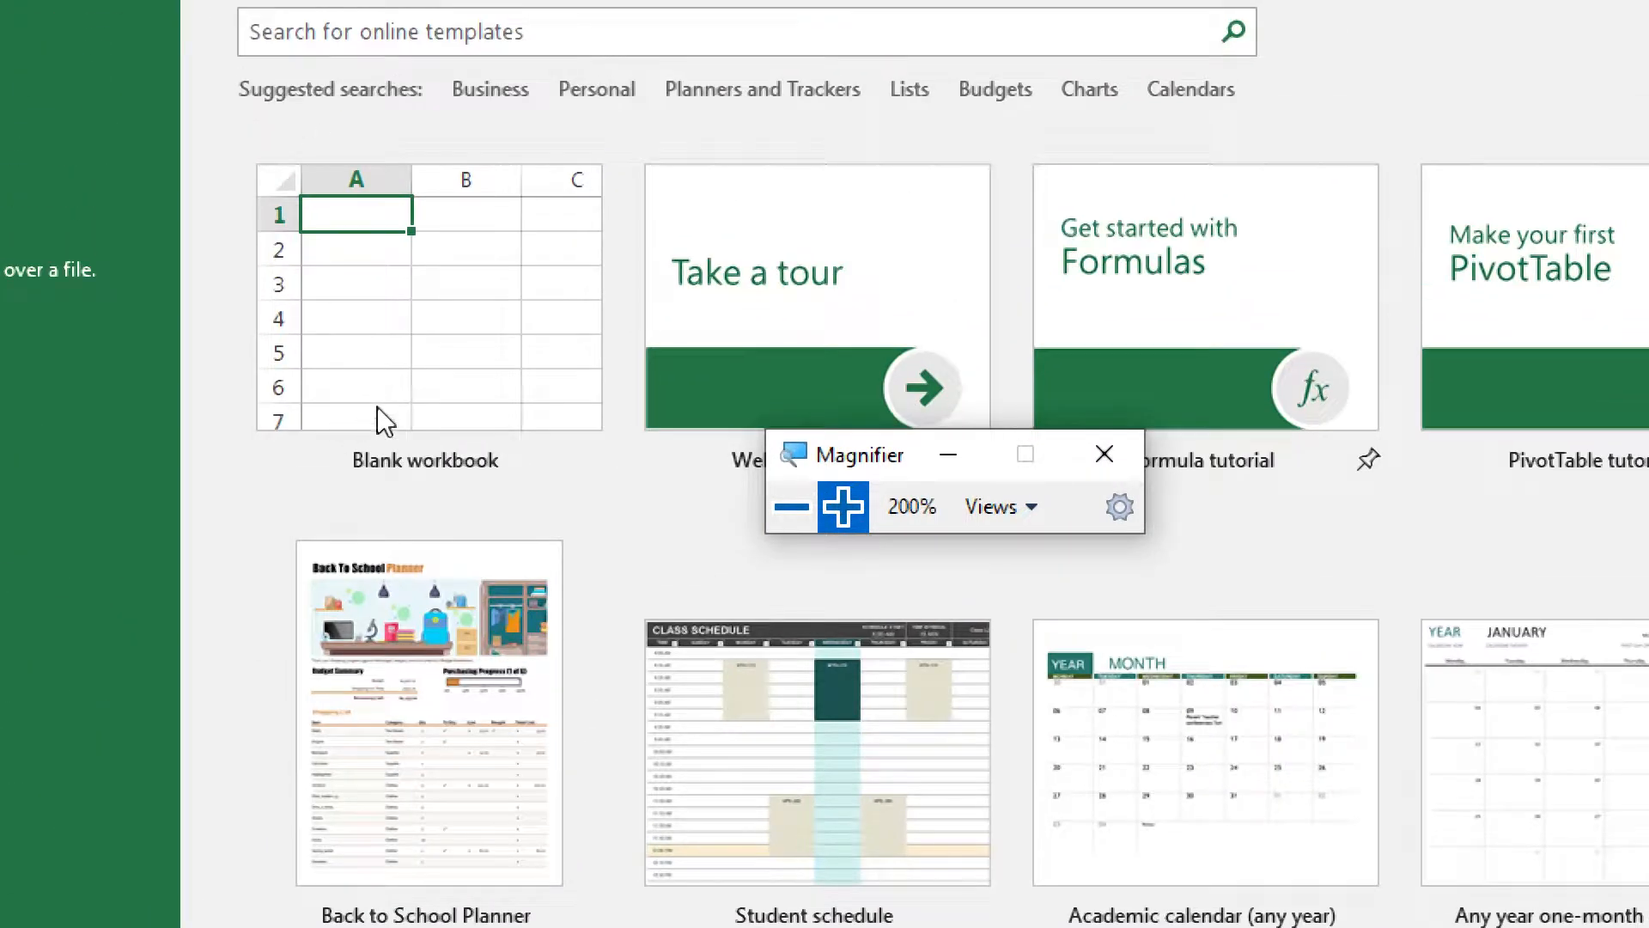
left_click(552, 375)
left_click(792, 507)
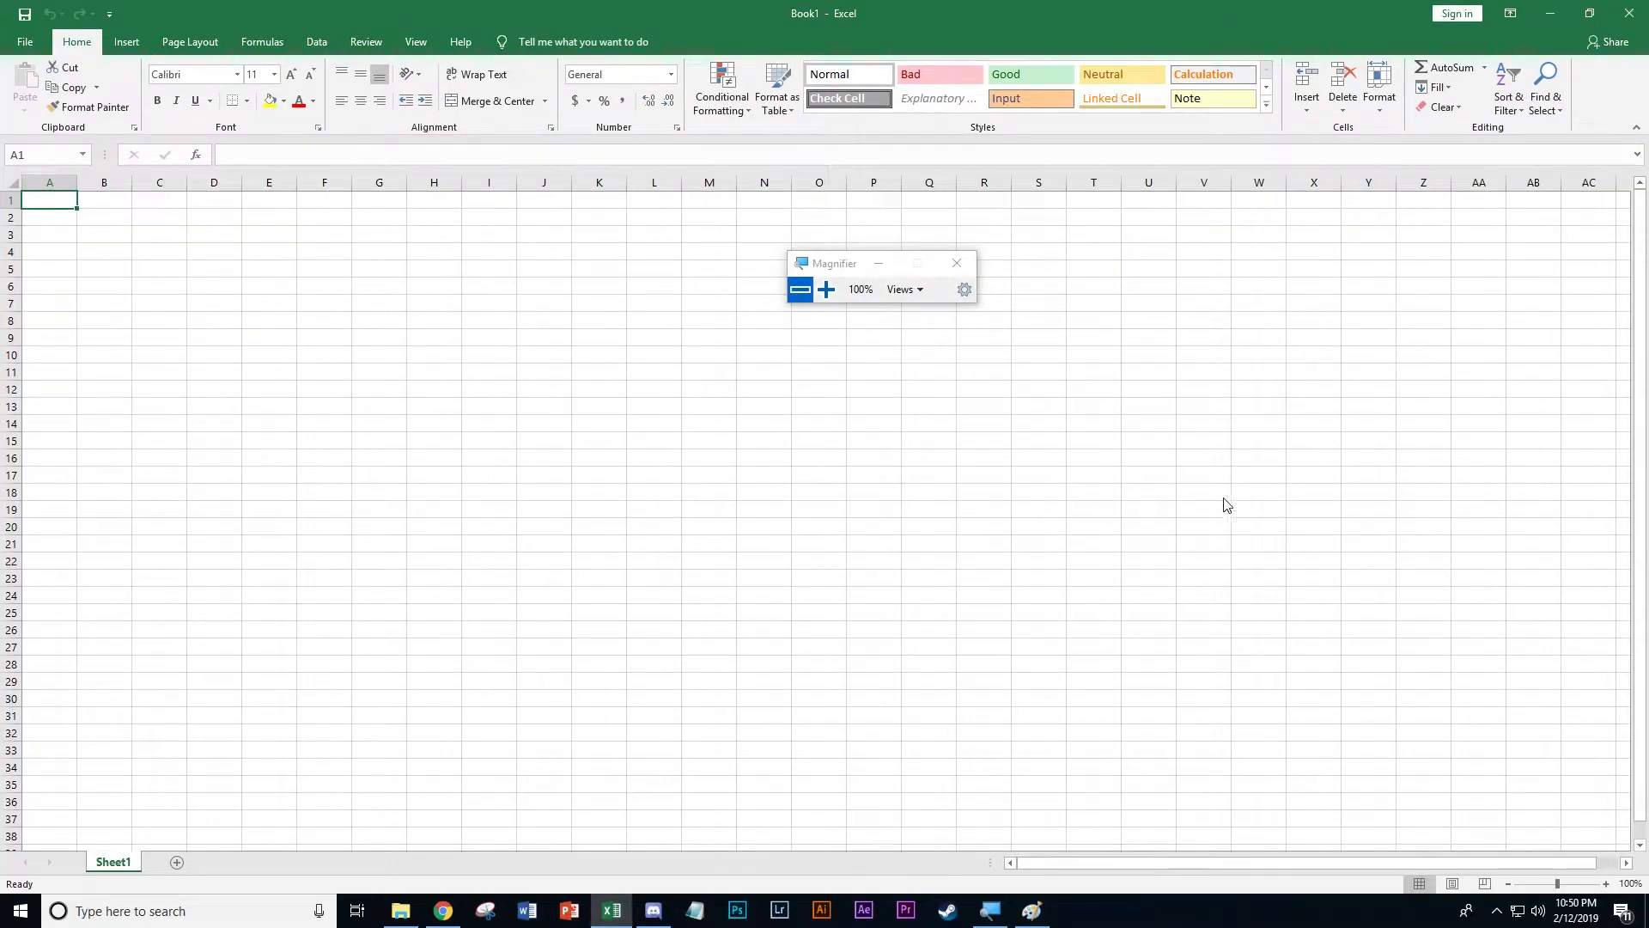
left_click_drag(855, 272, 1125, 475)
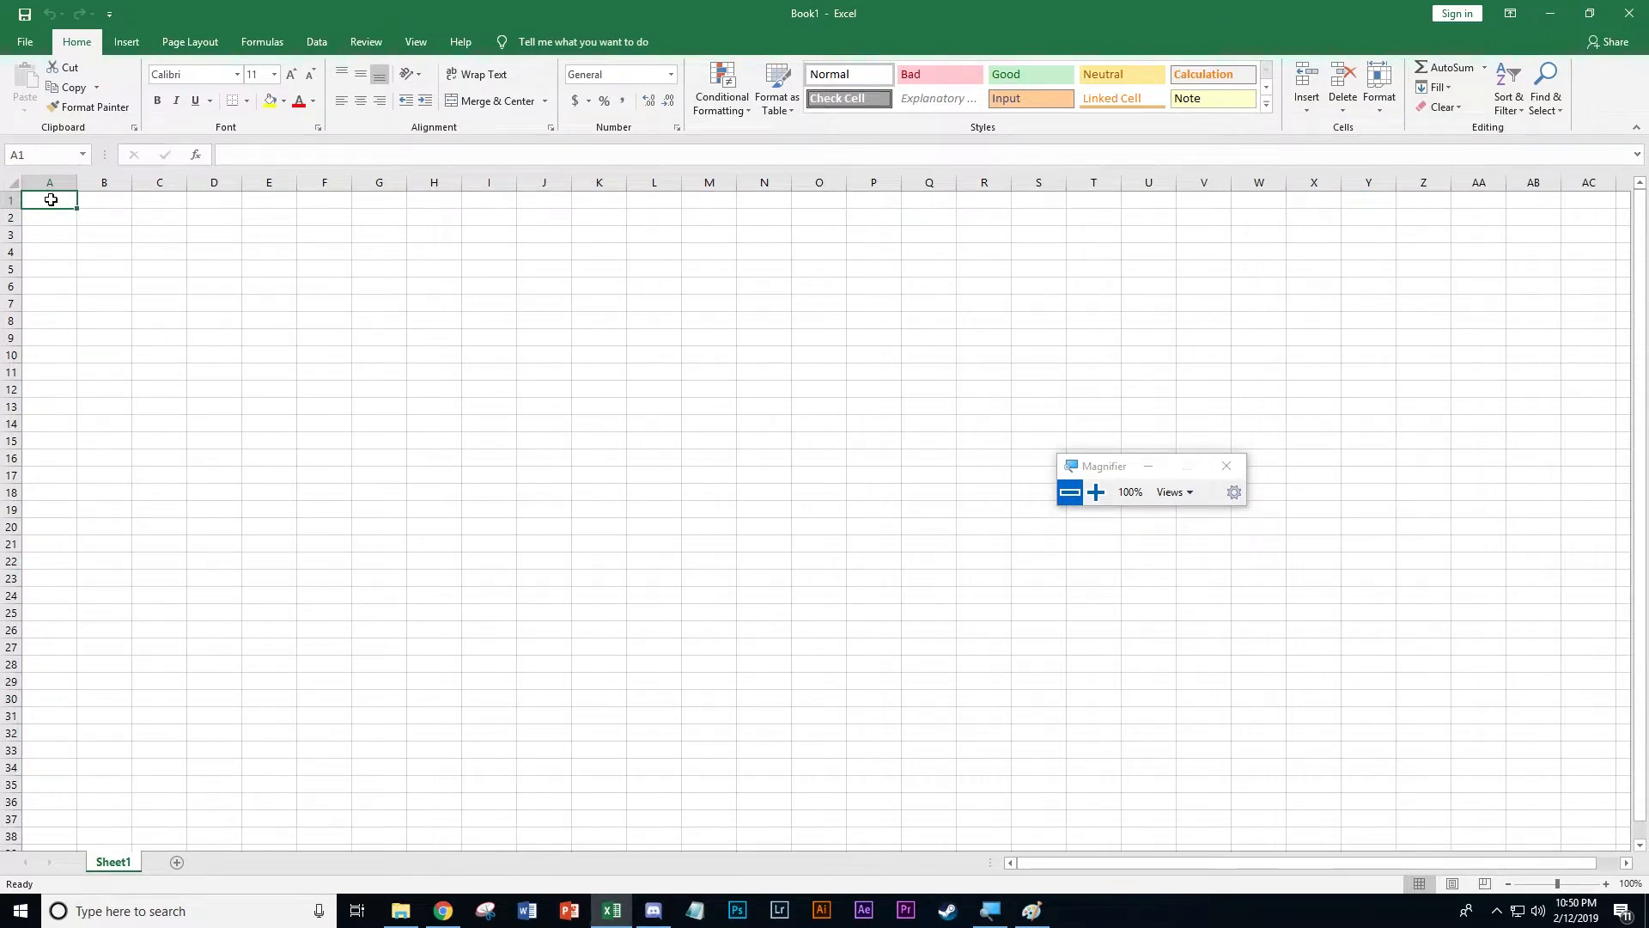
Examine the sheet's layout by selecting columns A, B and C, rows 1, 2 and 3, and cell A1
left_click(1095, 492)
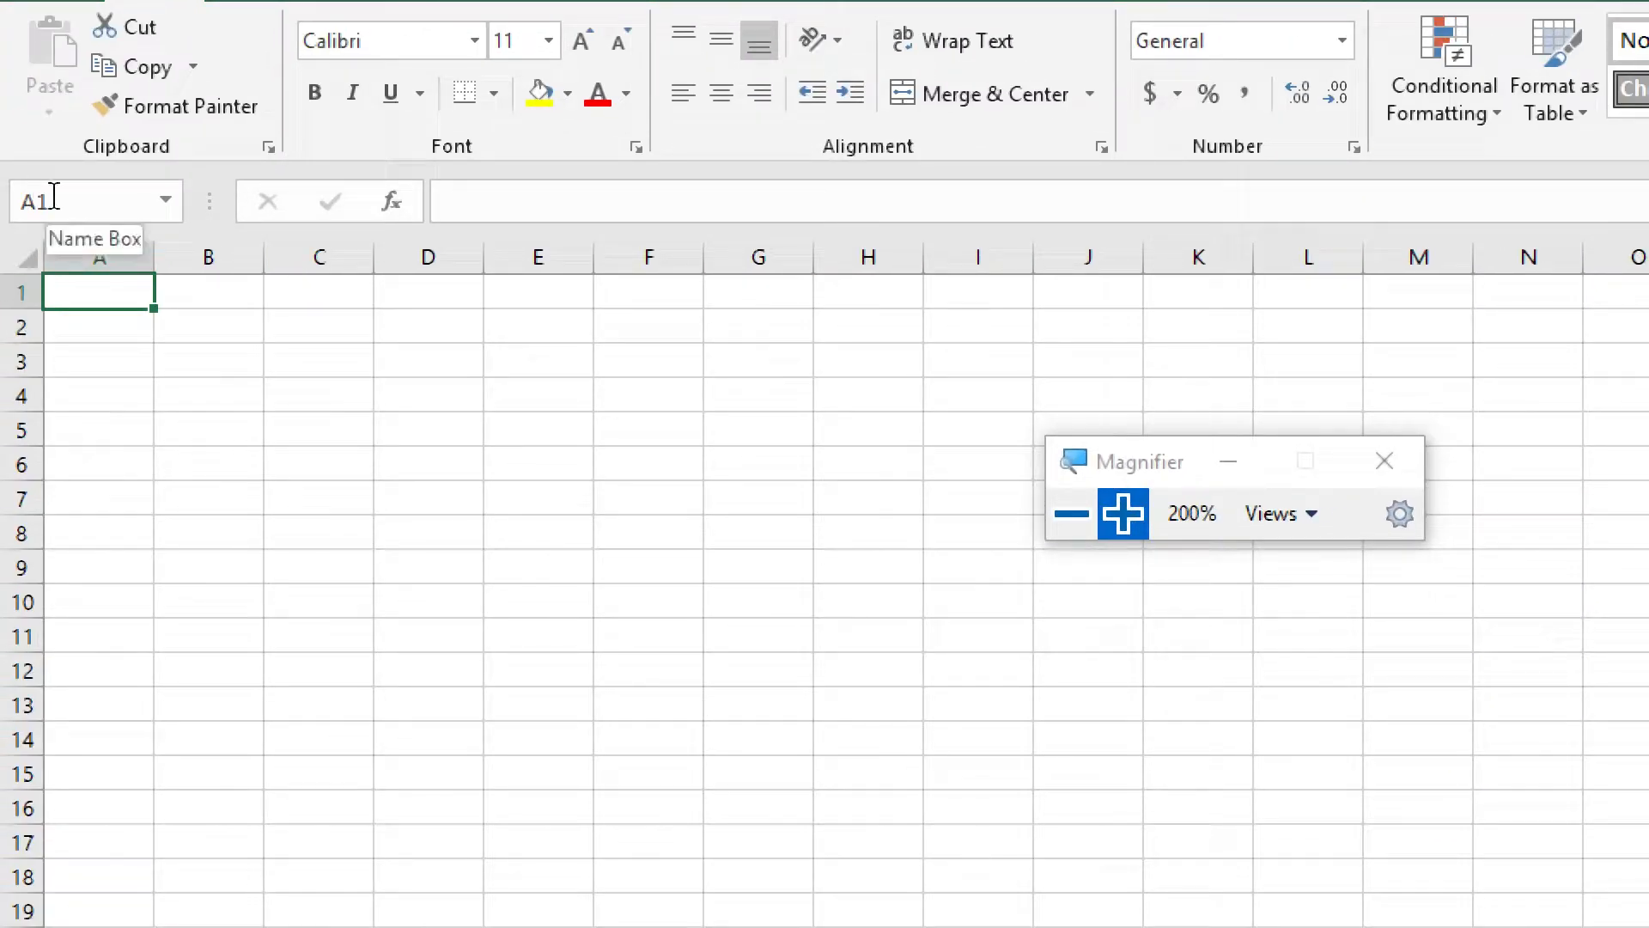
left_click(117, 257)
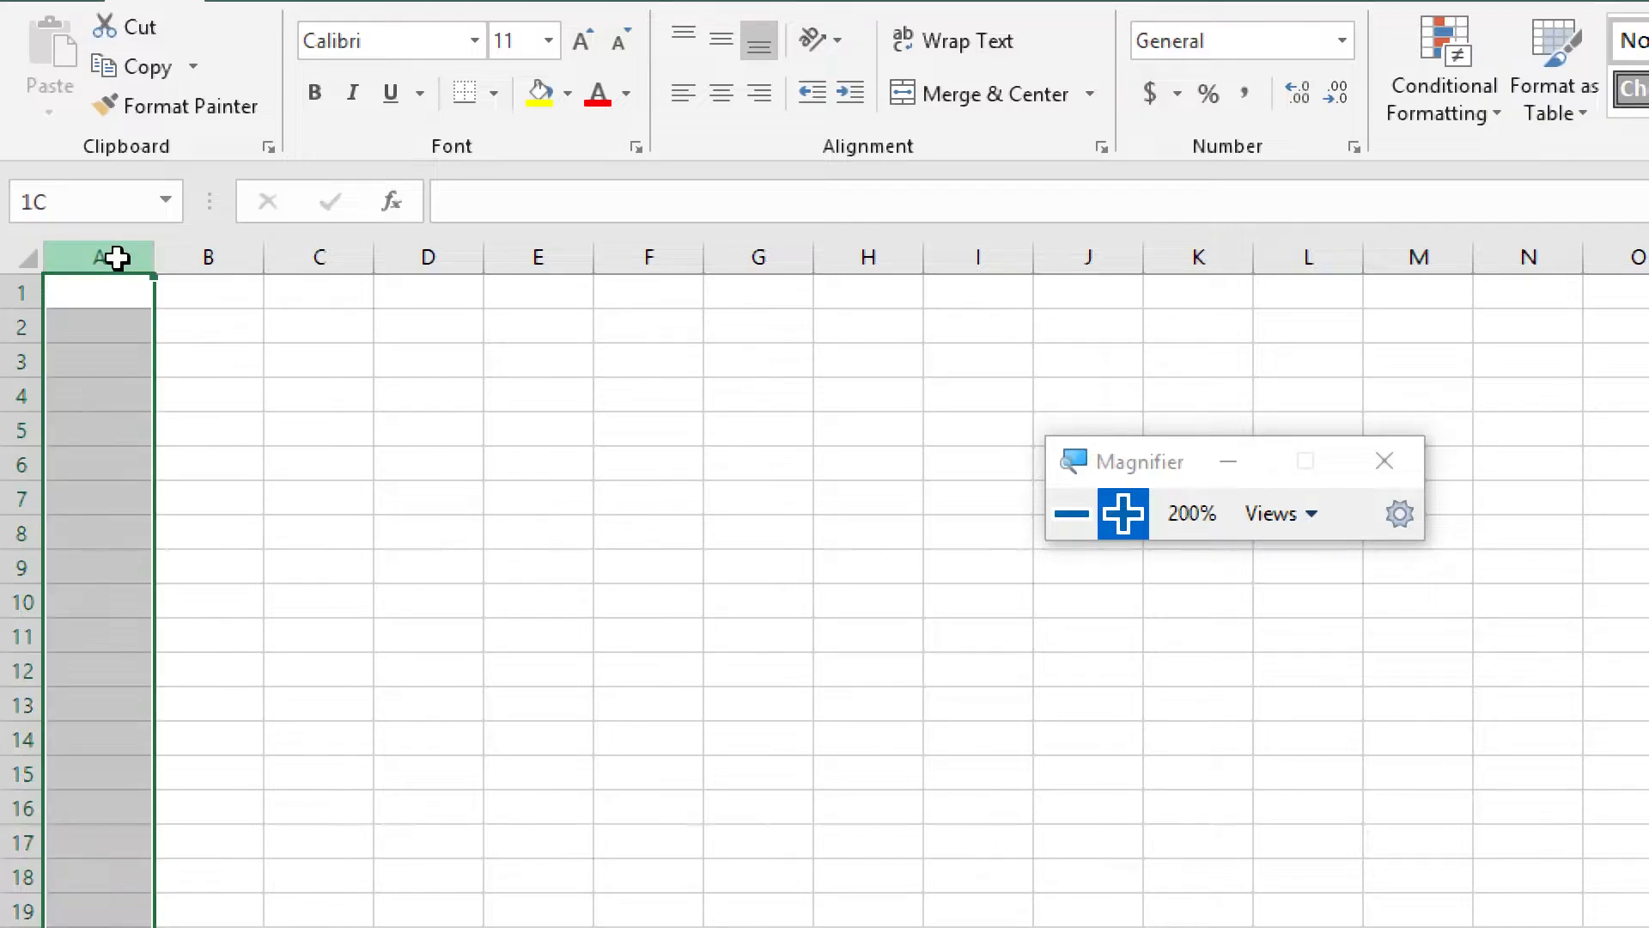
left_click(215, 257)
left_click(365, 257)
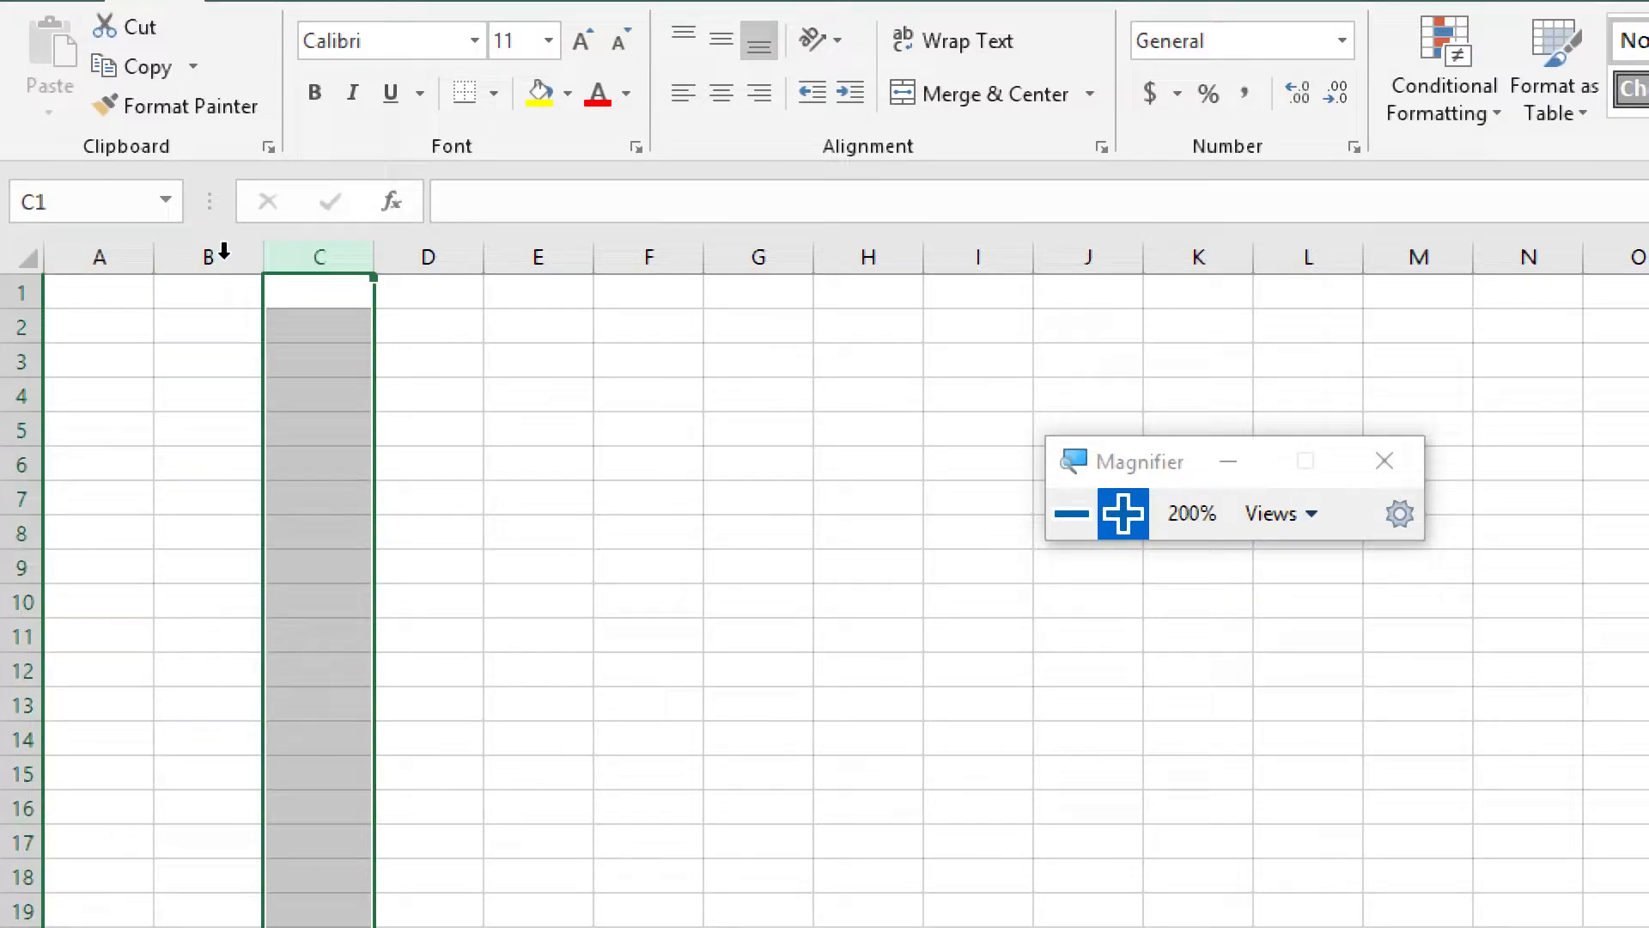
left_click(68, 250)
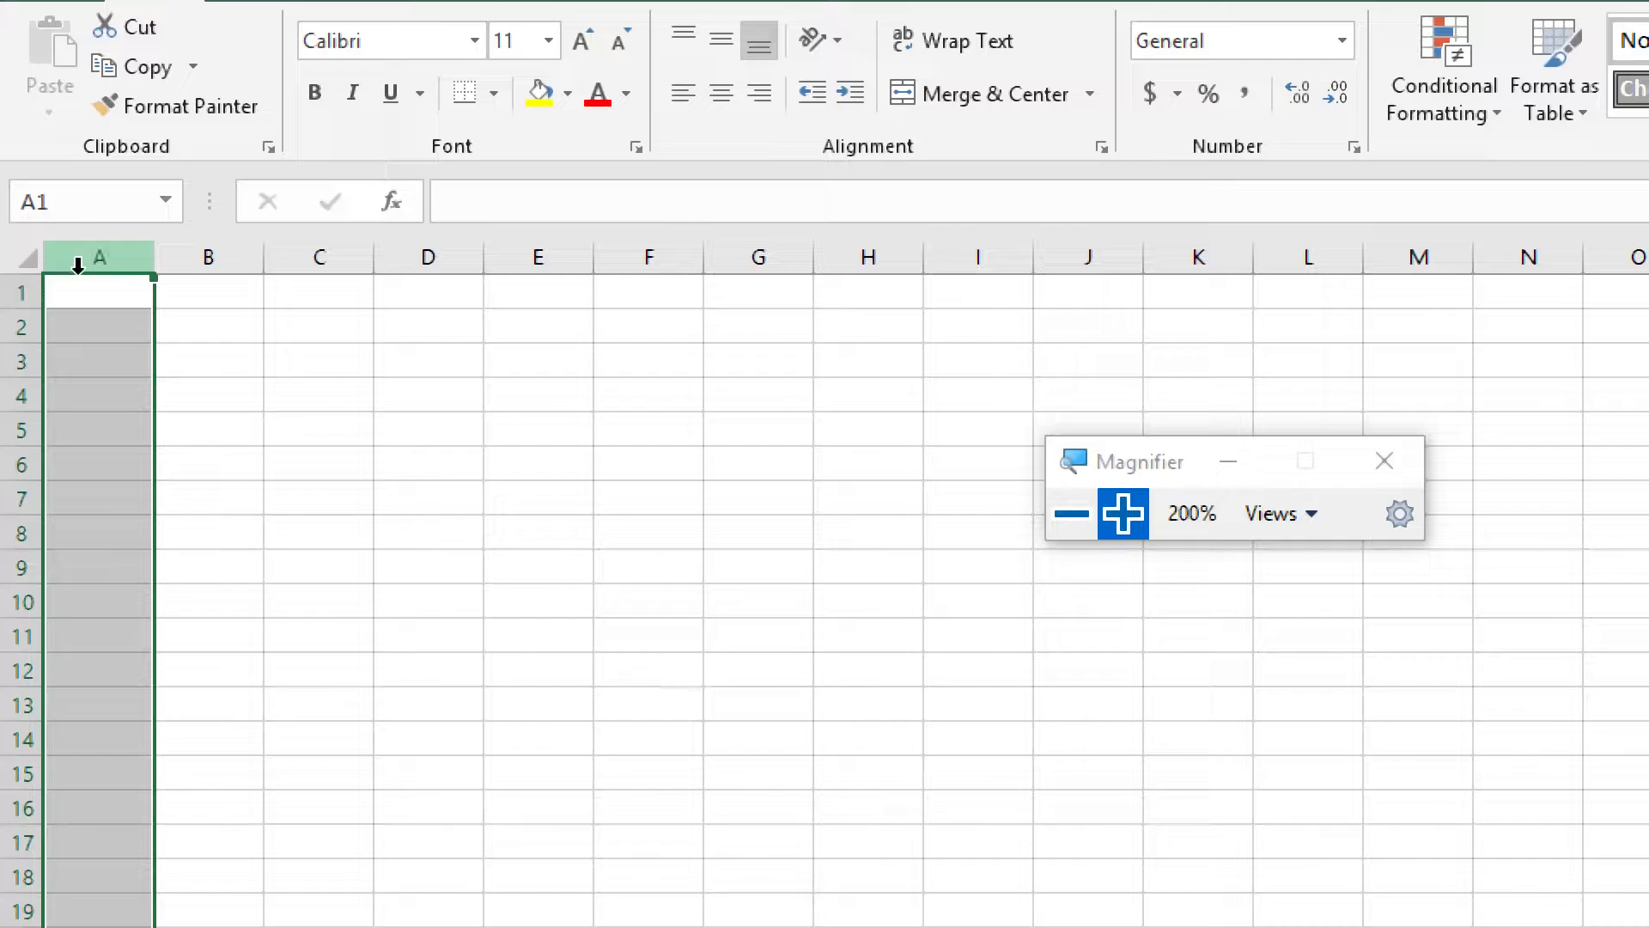
left_click(4, 292)
left_click(7, 325)
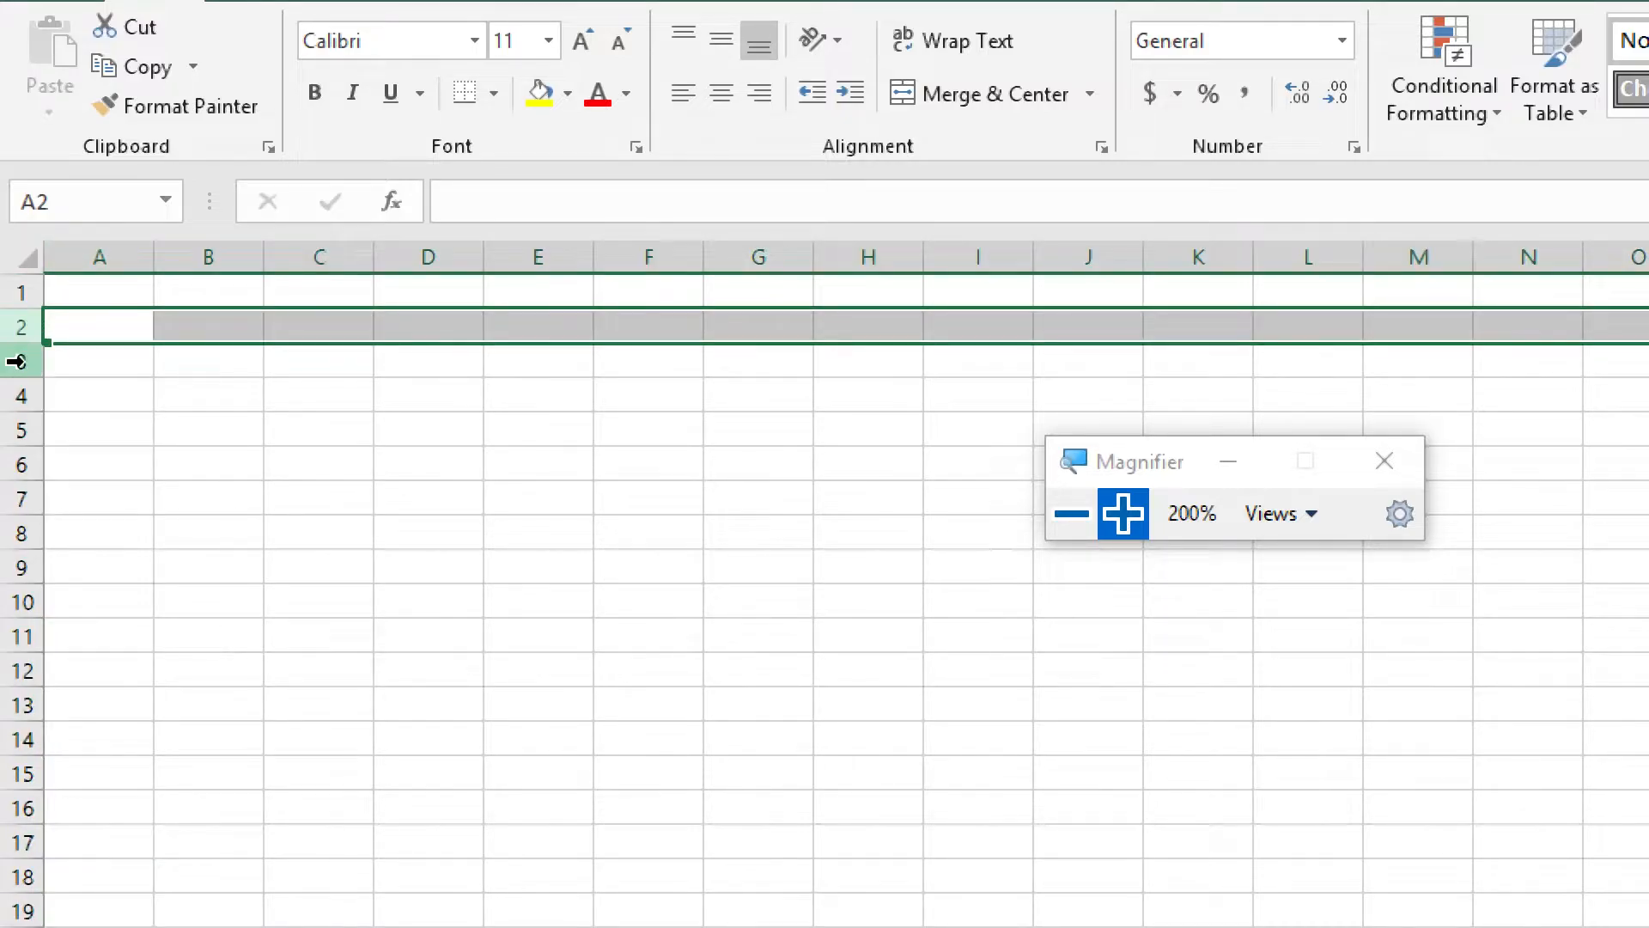
left_click(4, 283)
left_click(8, 327)
left_click(9, 361)
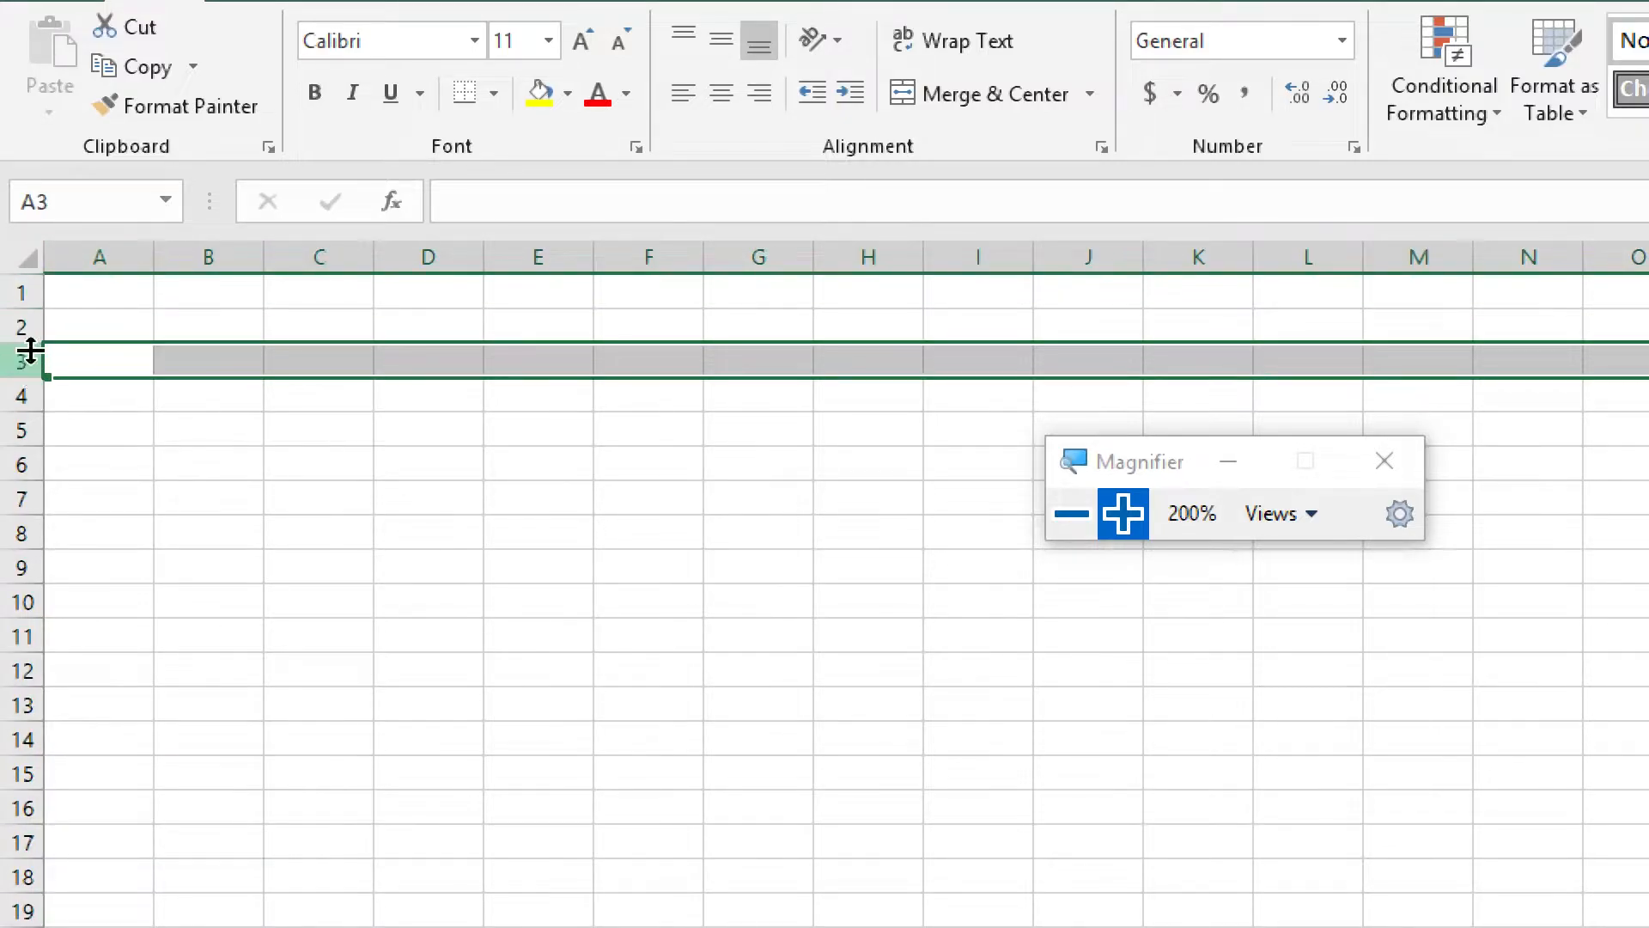
left_click(95, 286)
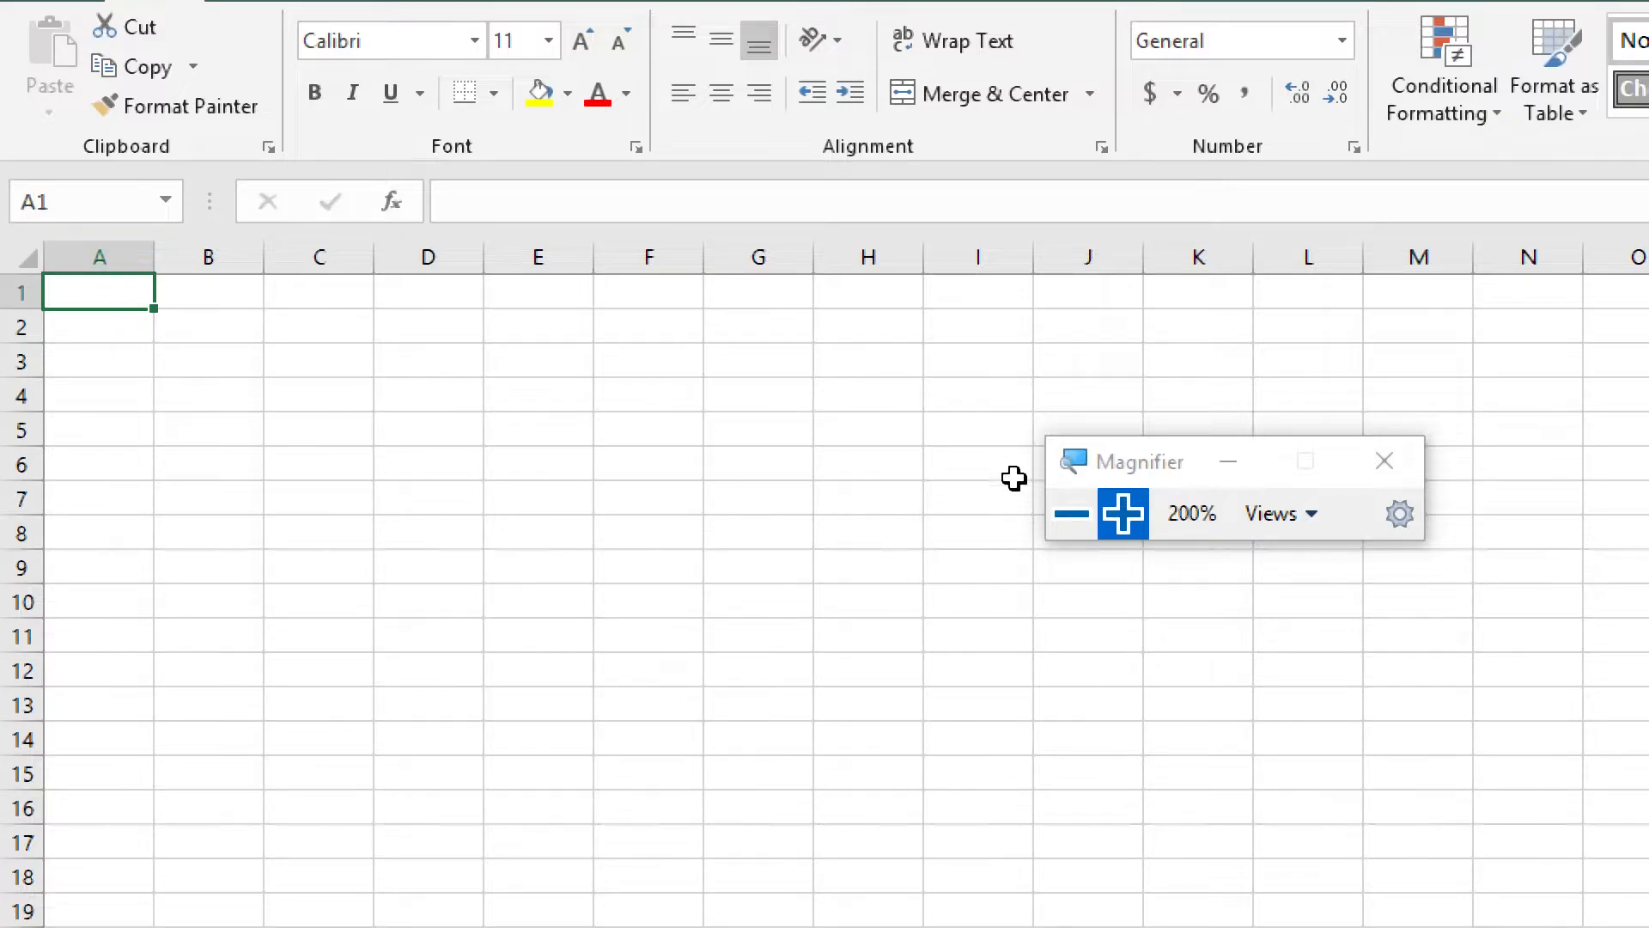
Select cell C5 to examine how a cell address combines its column letter and row number
left_click(1072, 514)
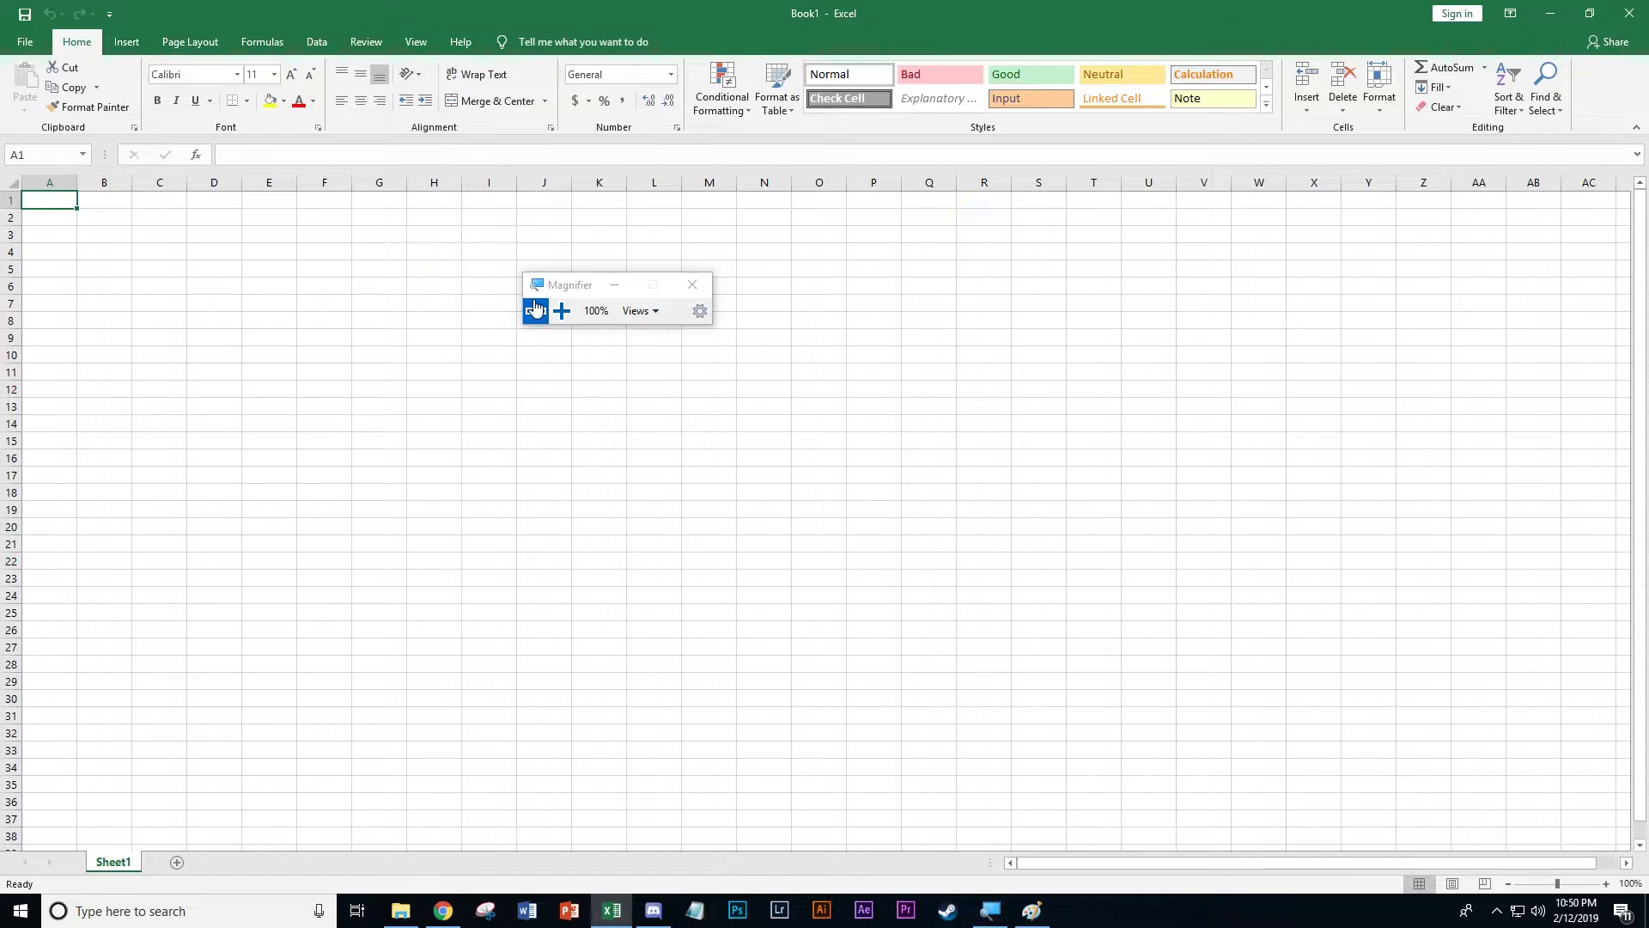
left_click(562, 311)
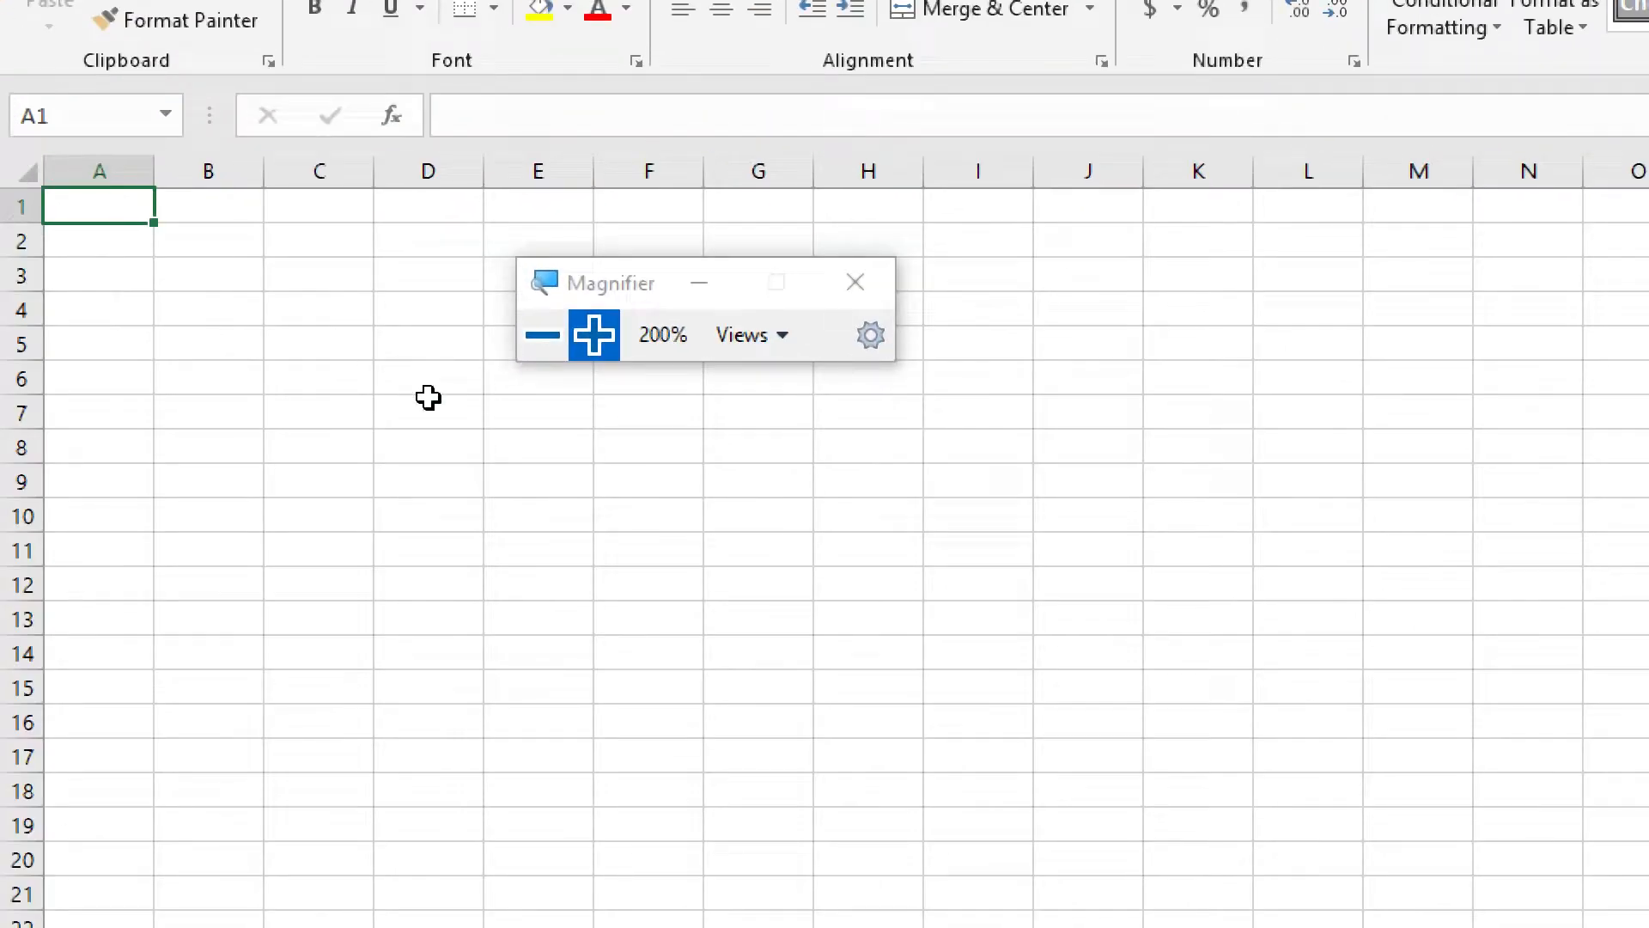
left_click(335, 340)
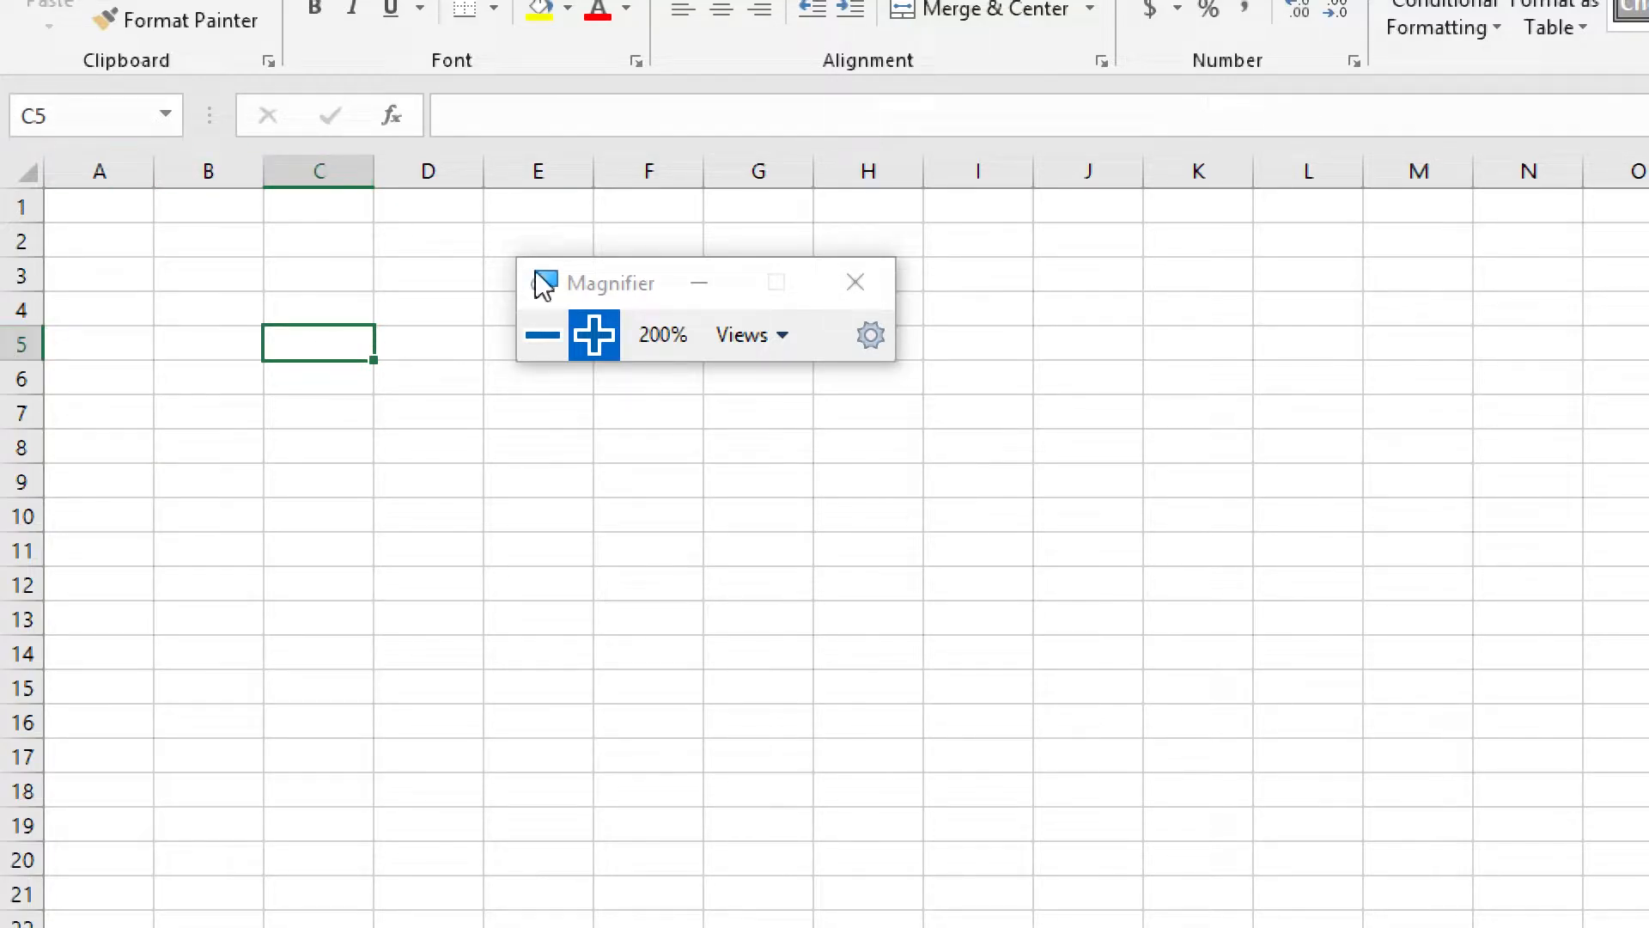
left_click(543, 335)
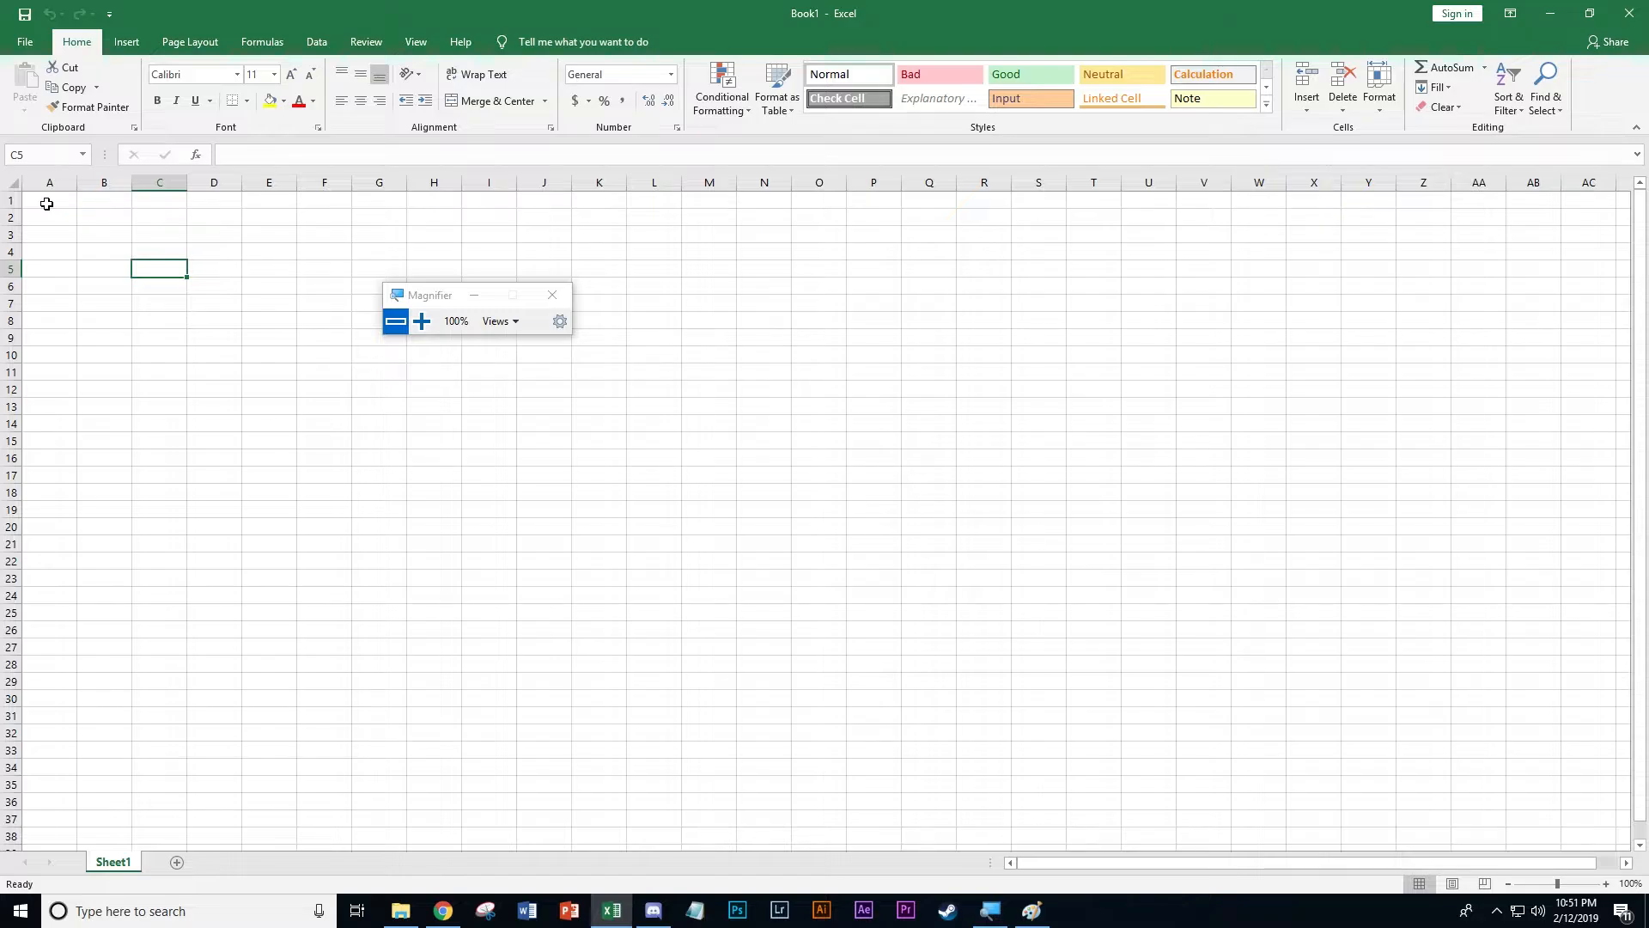
Enter the heading "Name" in cell A1, keeping the Magnifier window clear of the formula bar
left_click(46, 204)
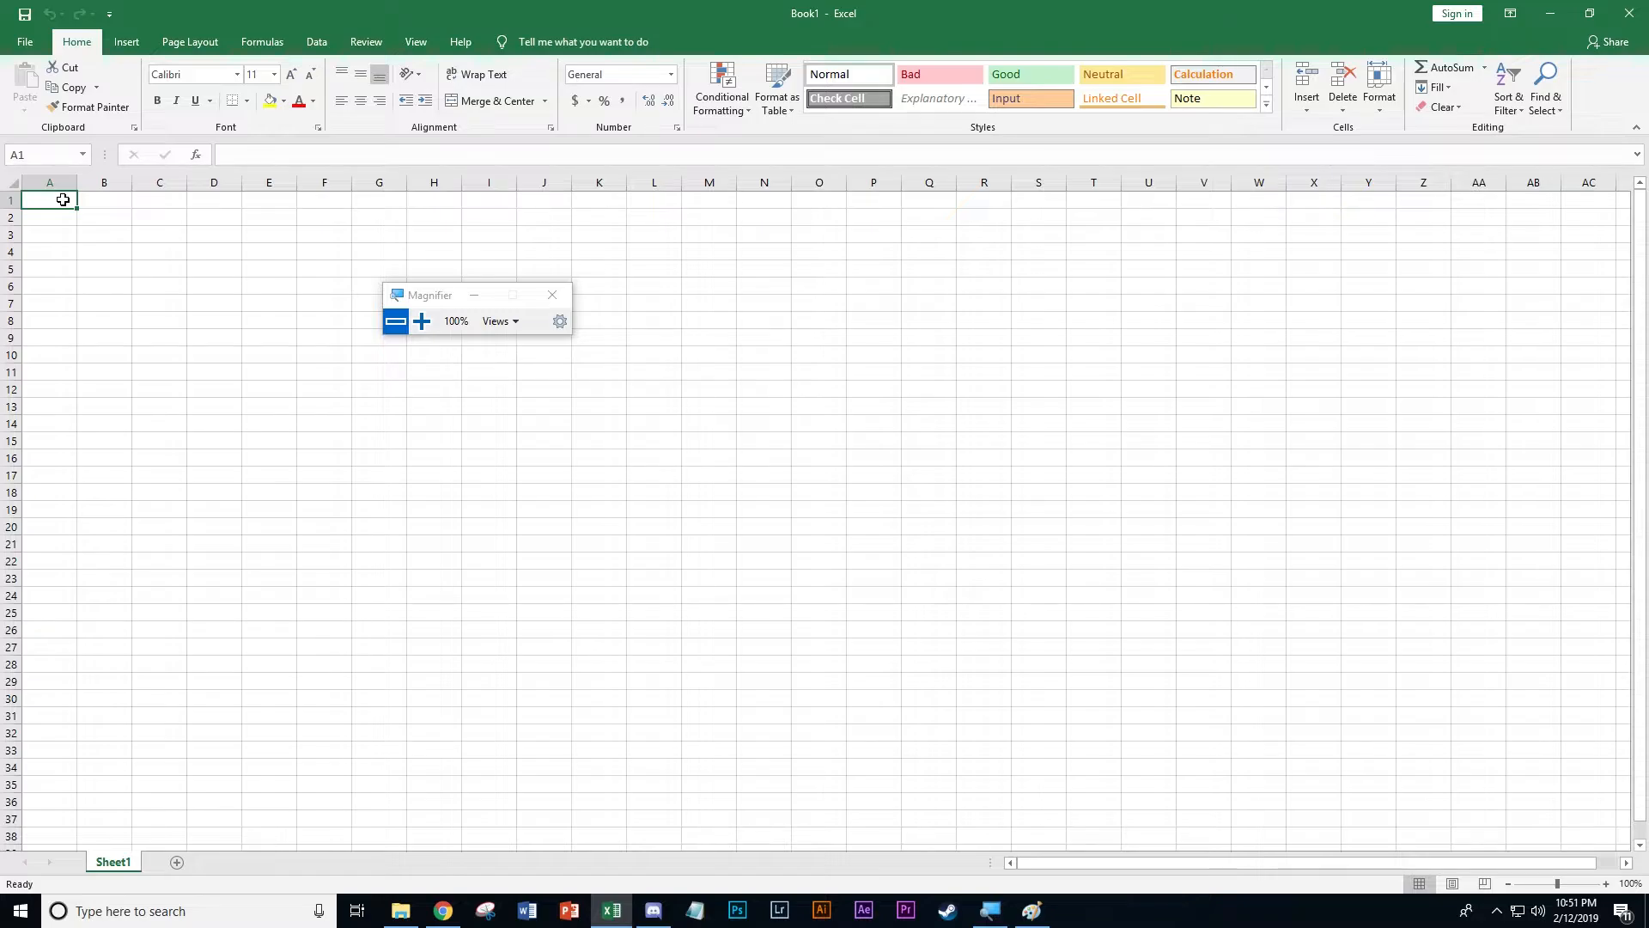
left_click(421, 321)
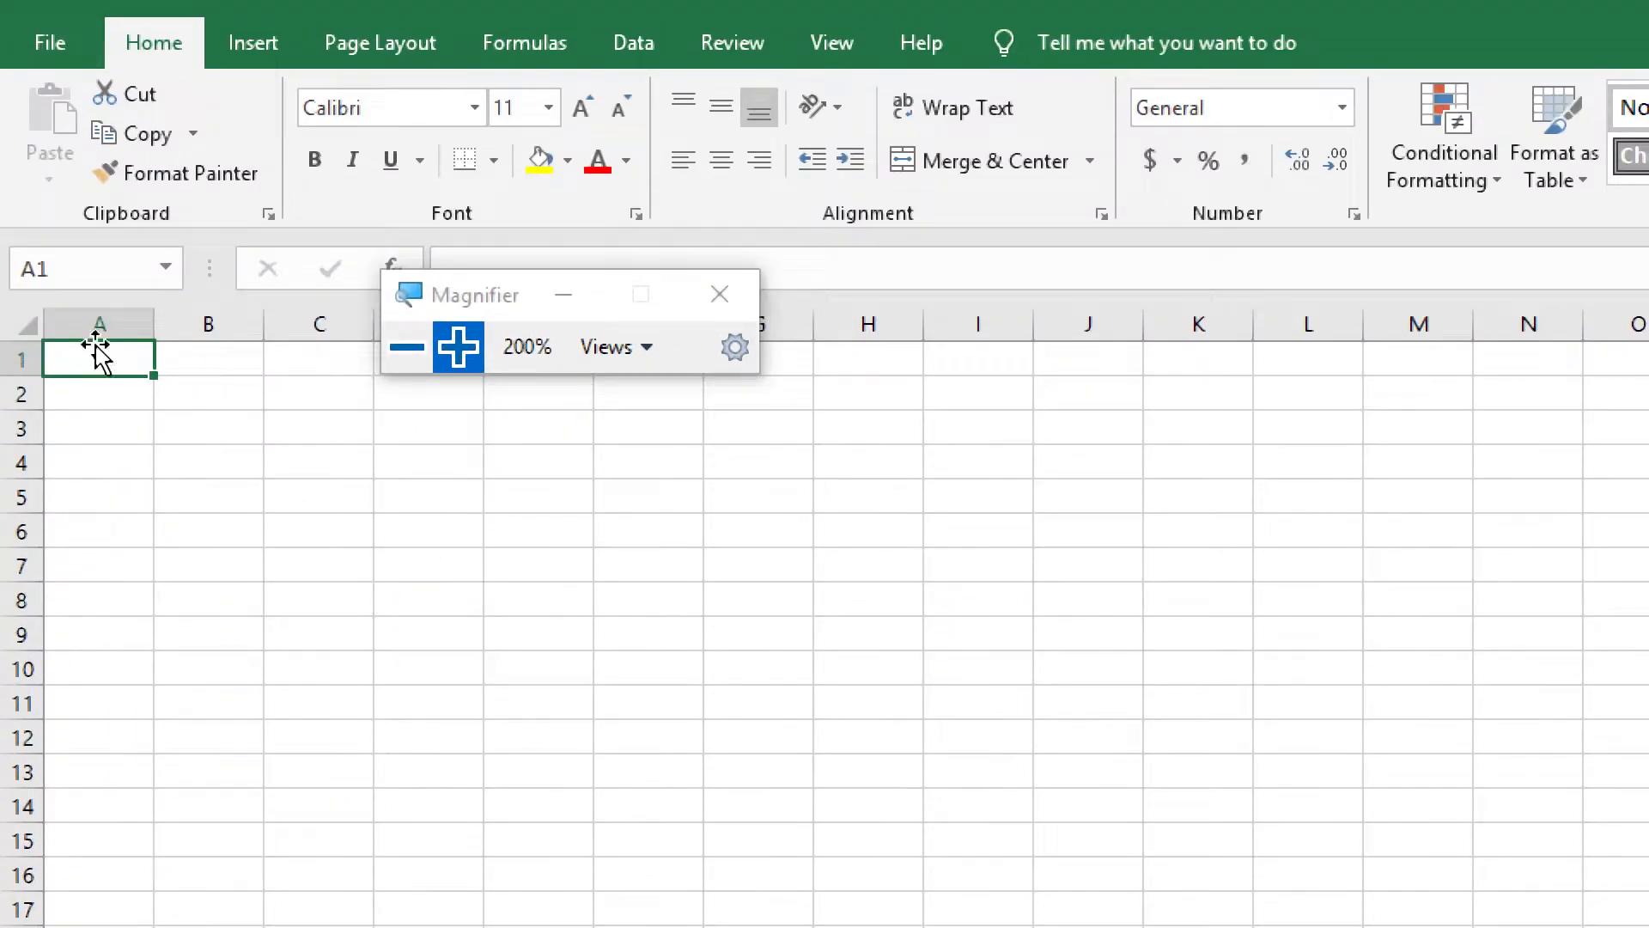
type("Name")
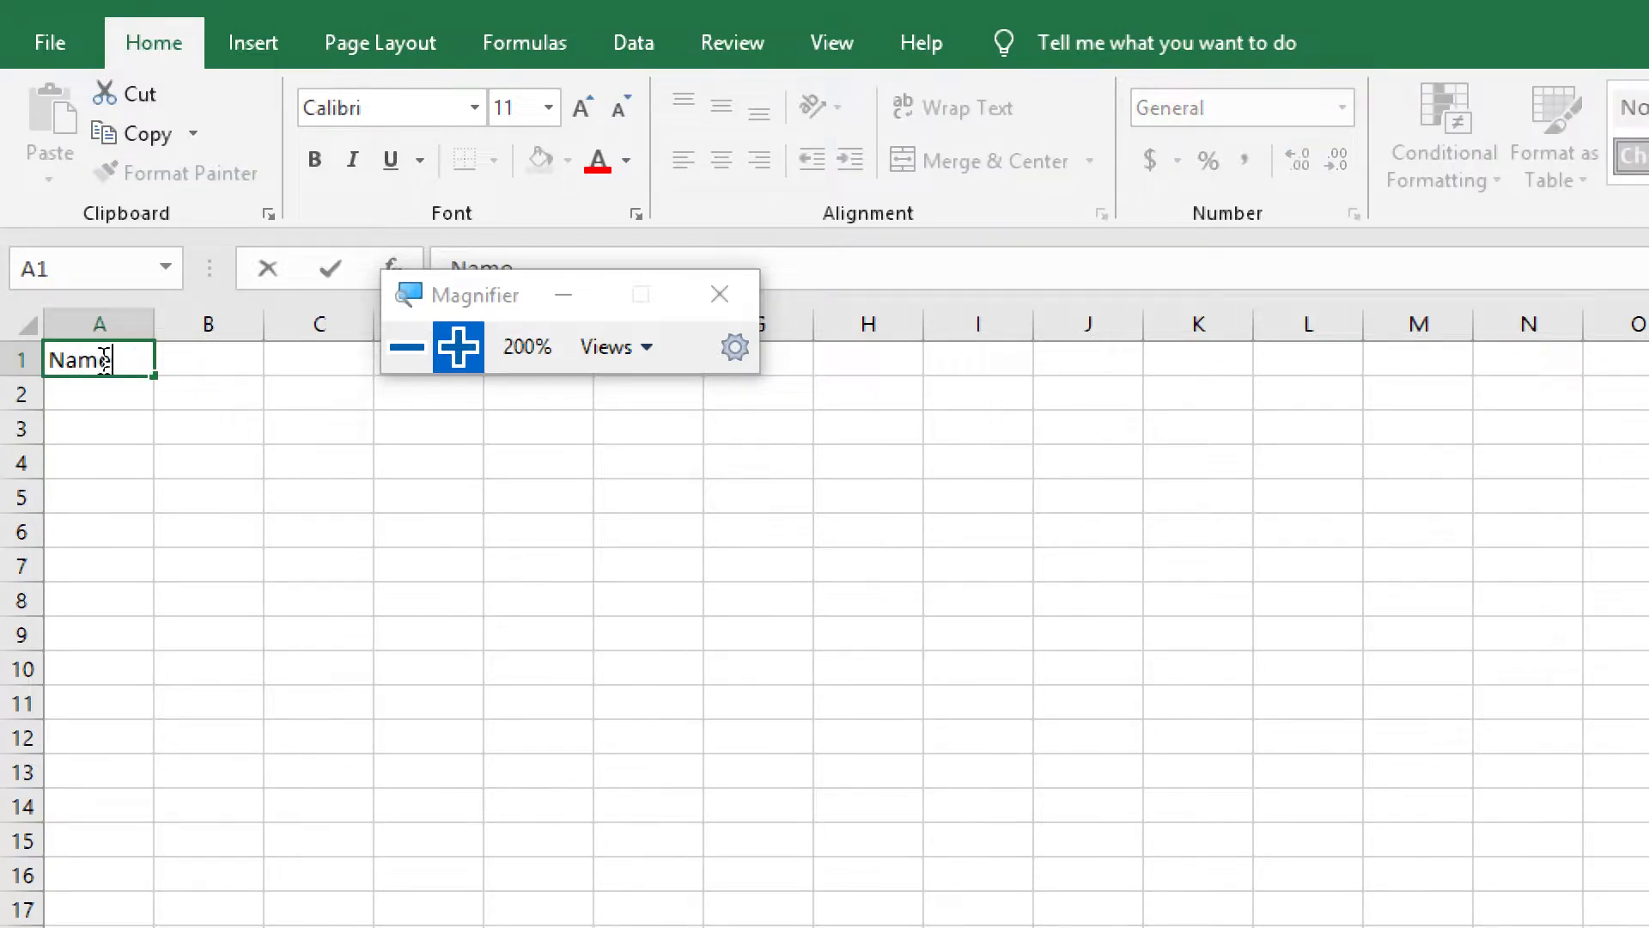
left_click_drag(472, 301, 655, 706)
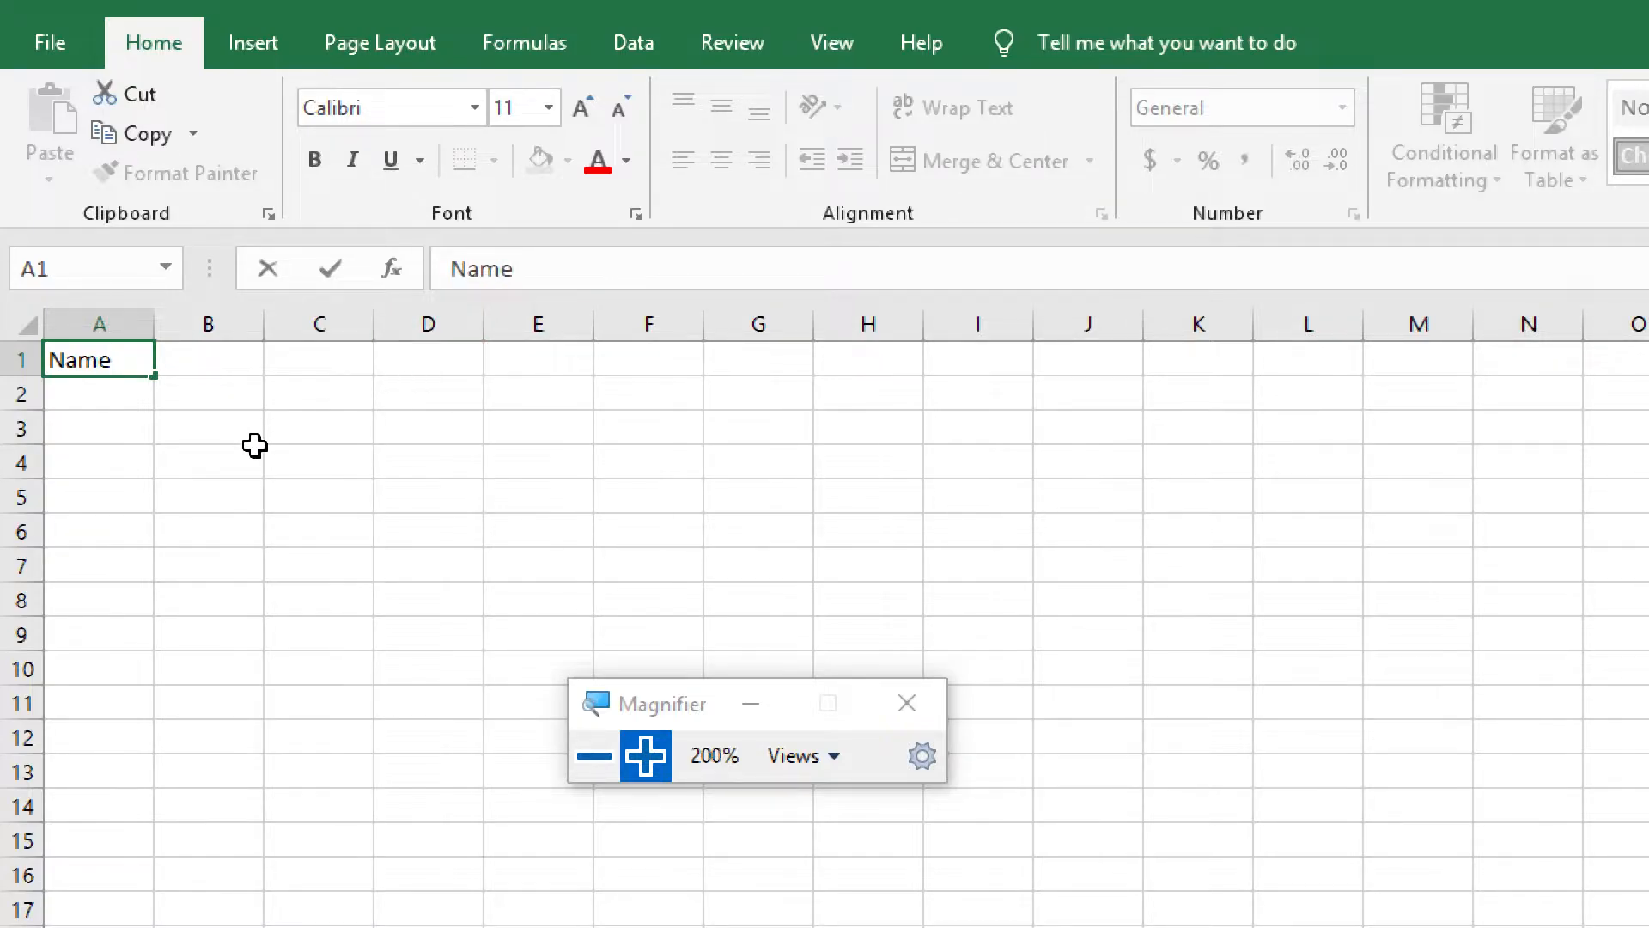
key("Return")
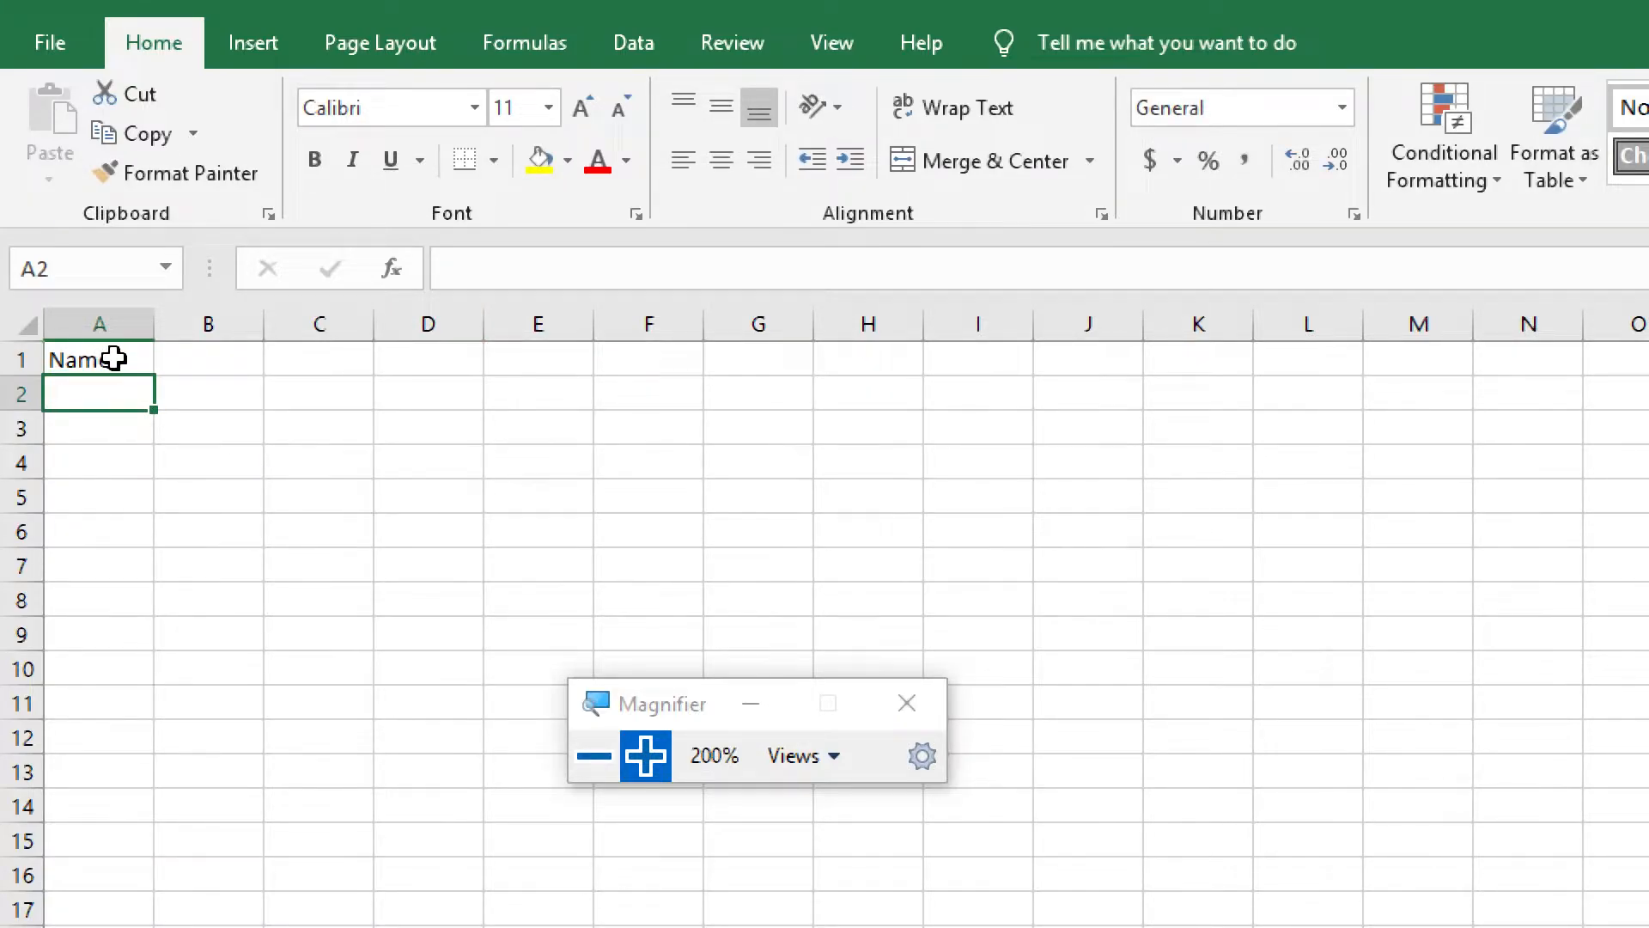
Enter the headings "Student ID" in cell B1 and "Institute" in cell C1
left_click(114, 359)
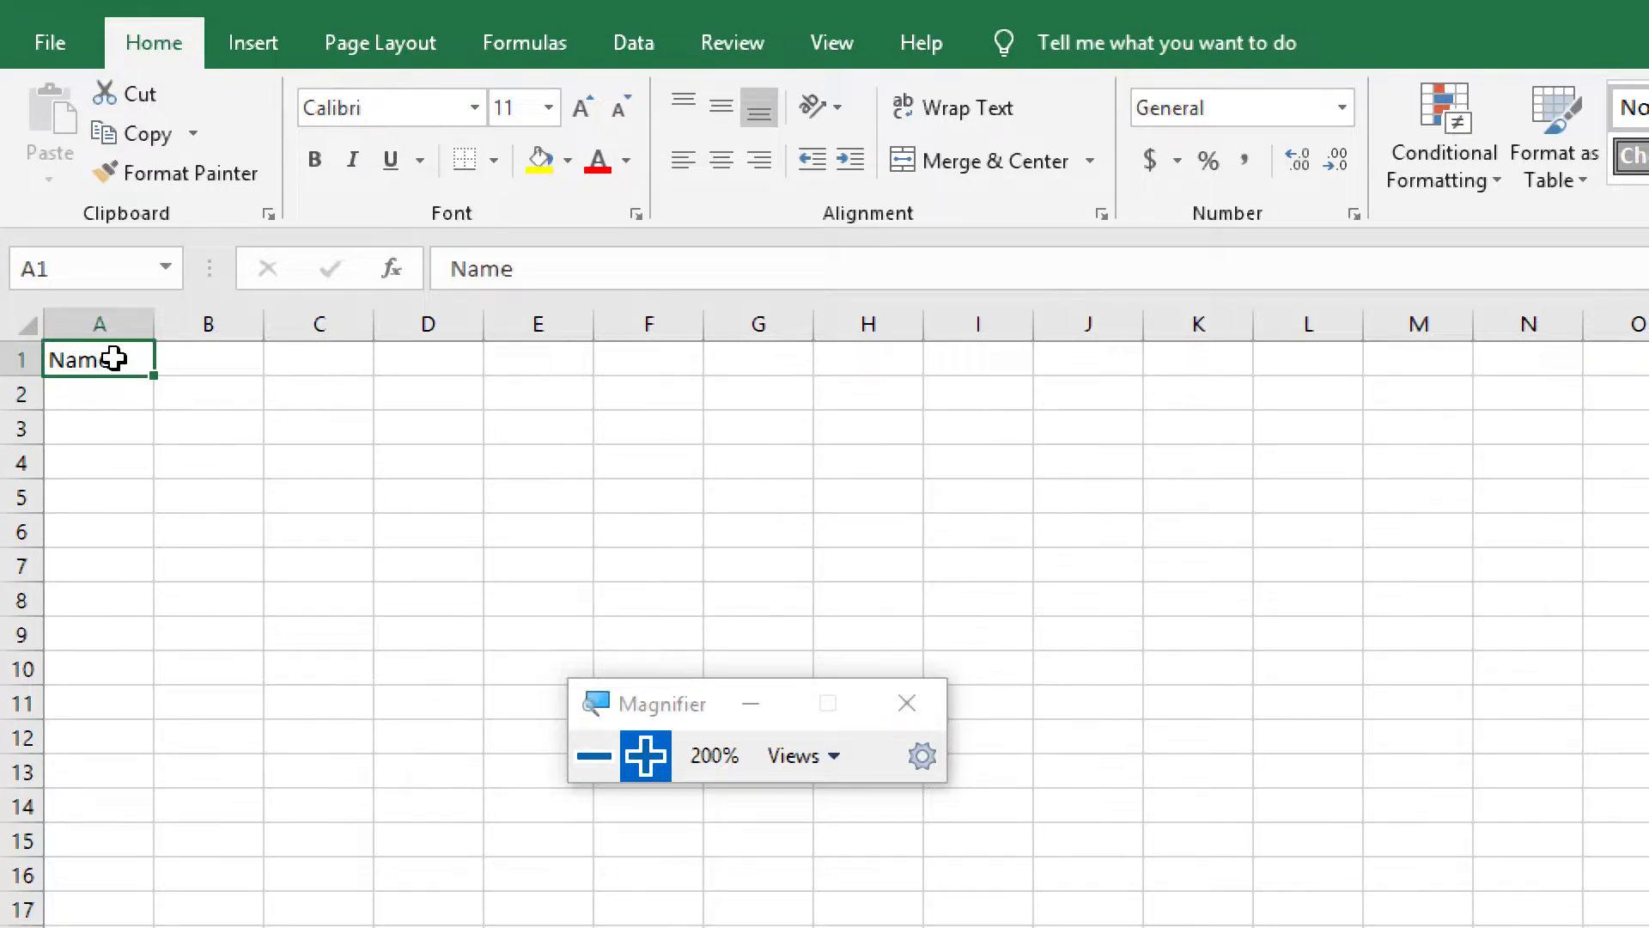
left_click(211, 359)
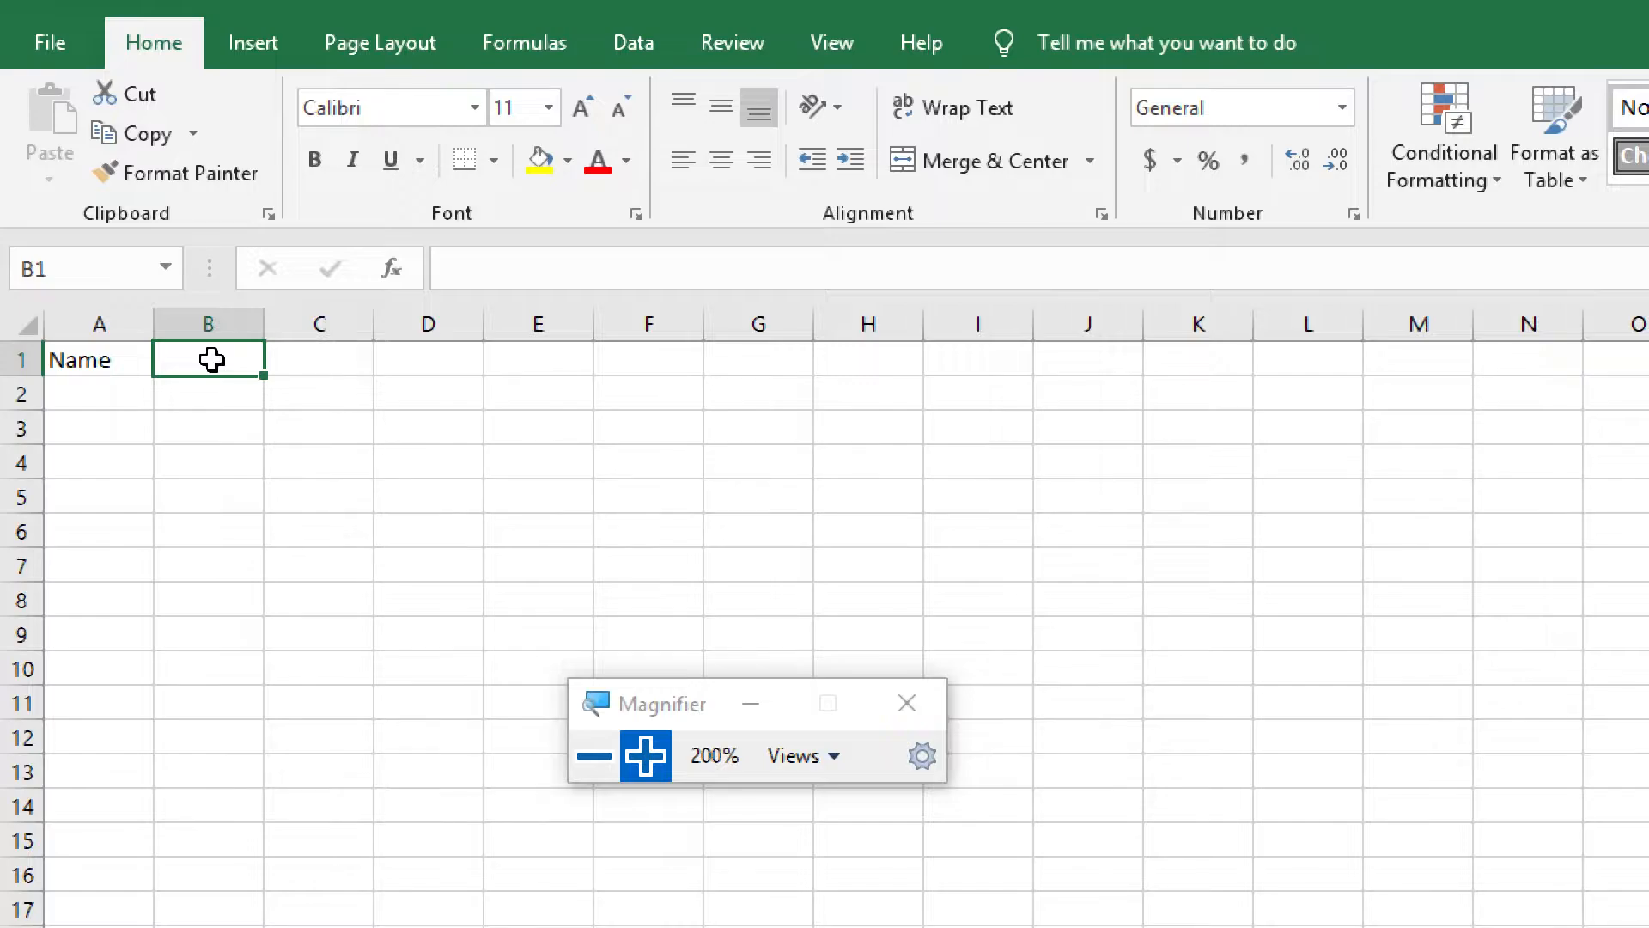
type("Student")
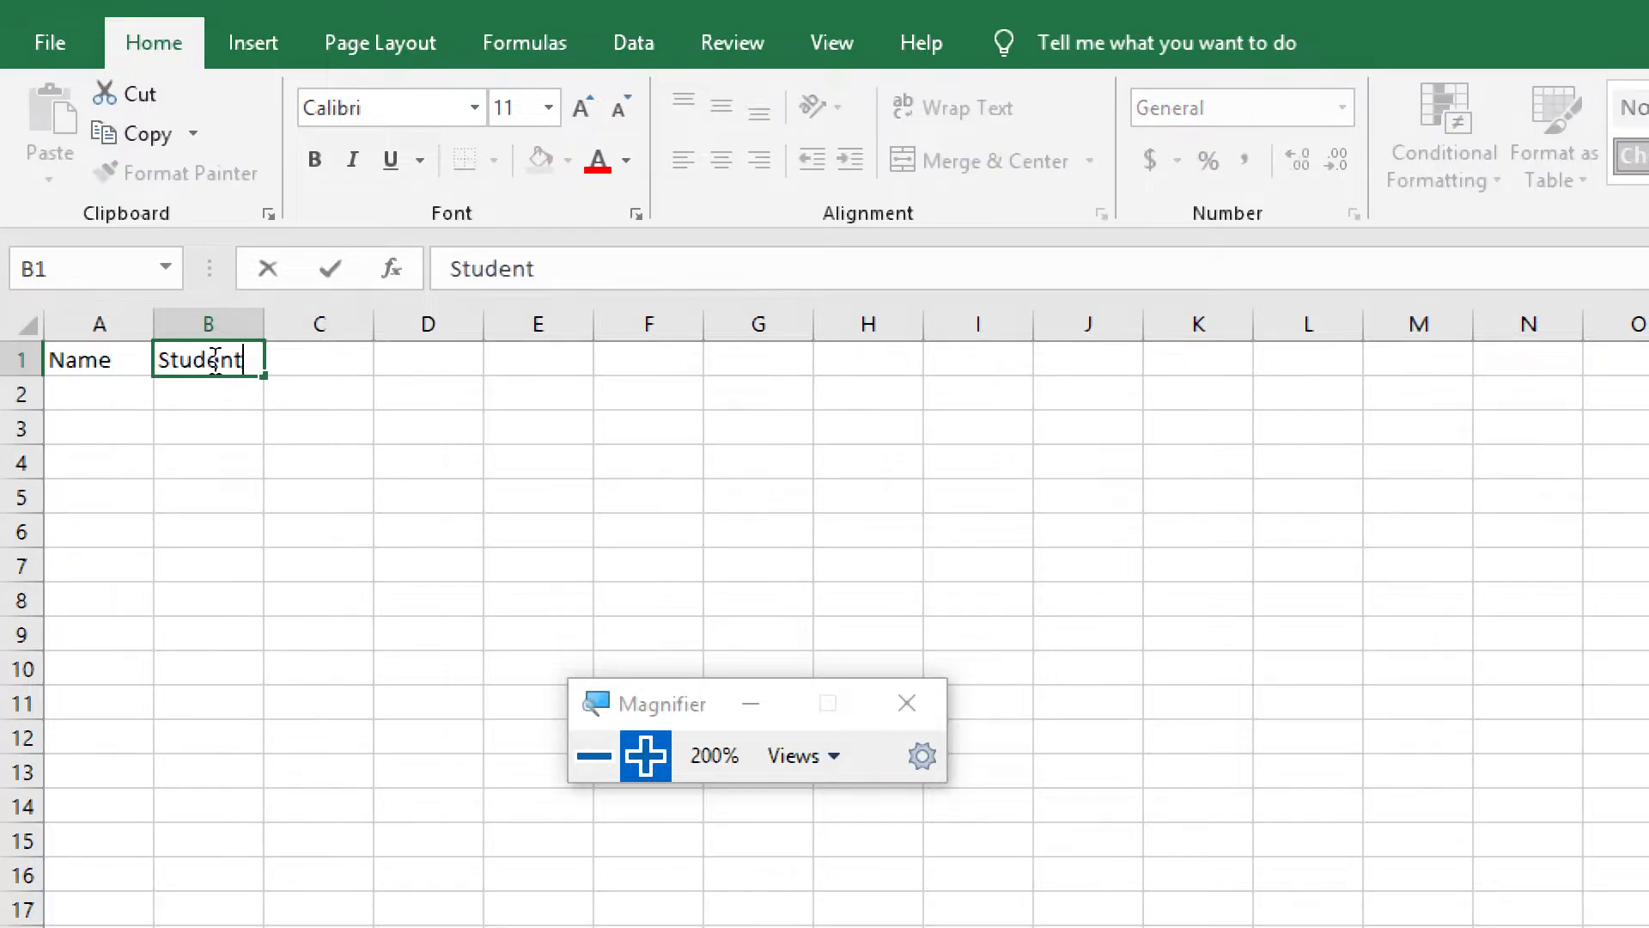
type(" ID")
key("Return")
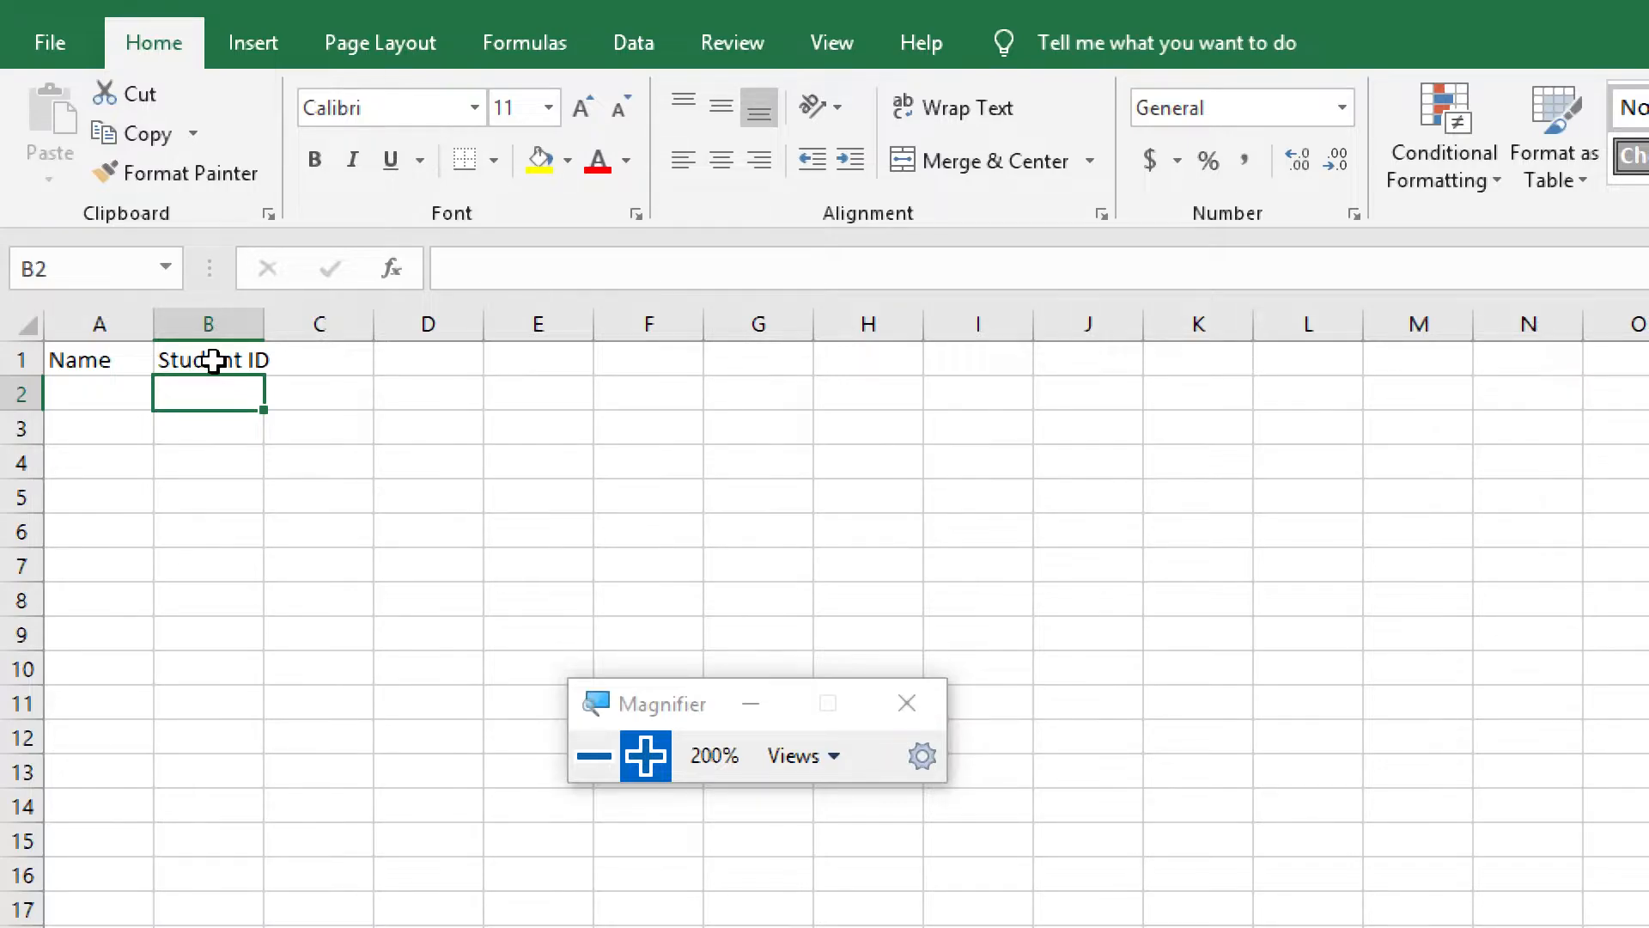
left_click(338, 363)
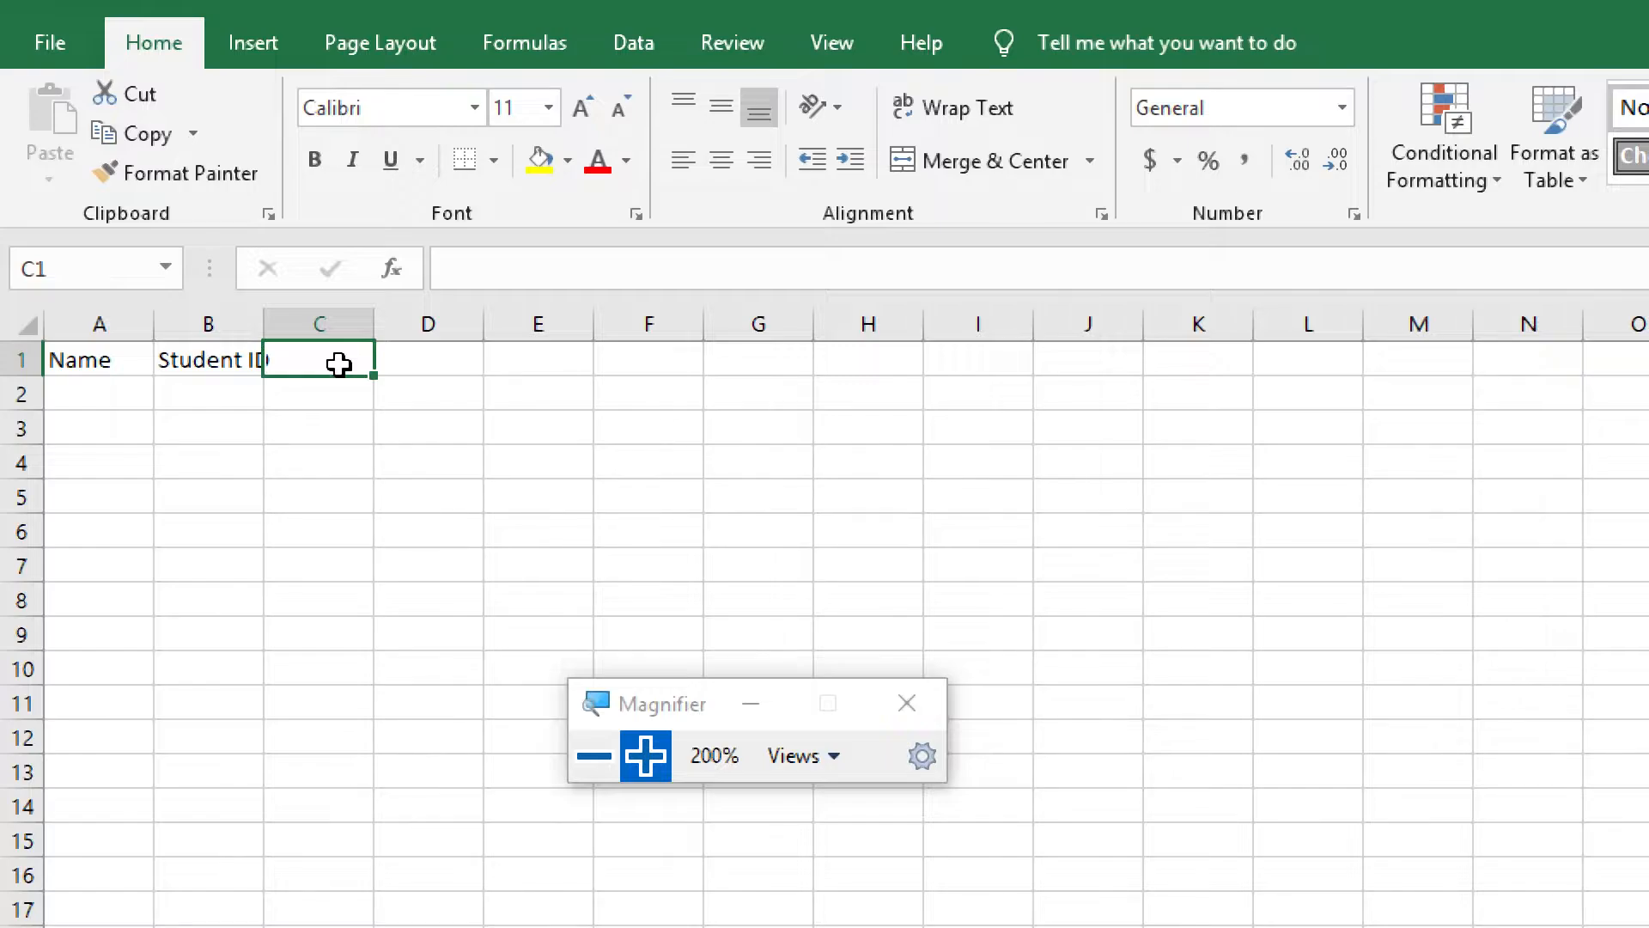
type("Institute")
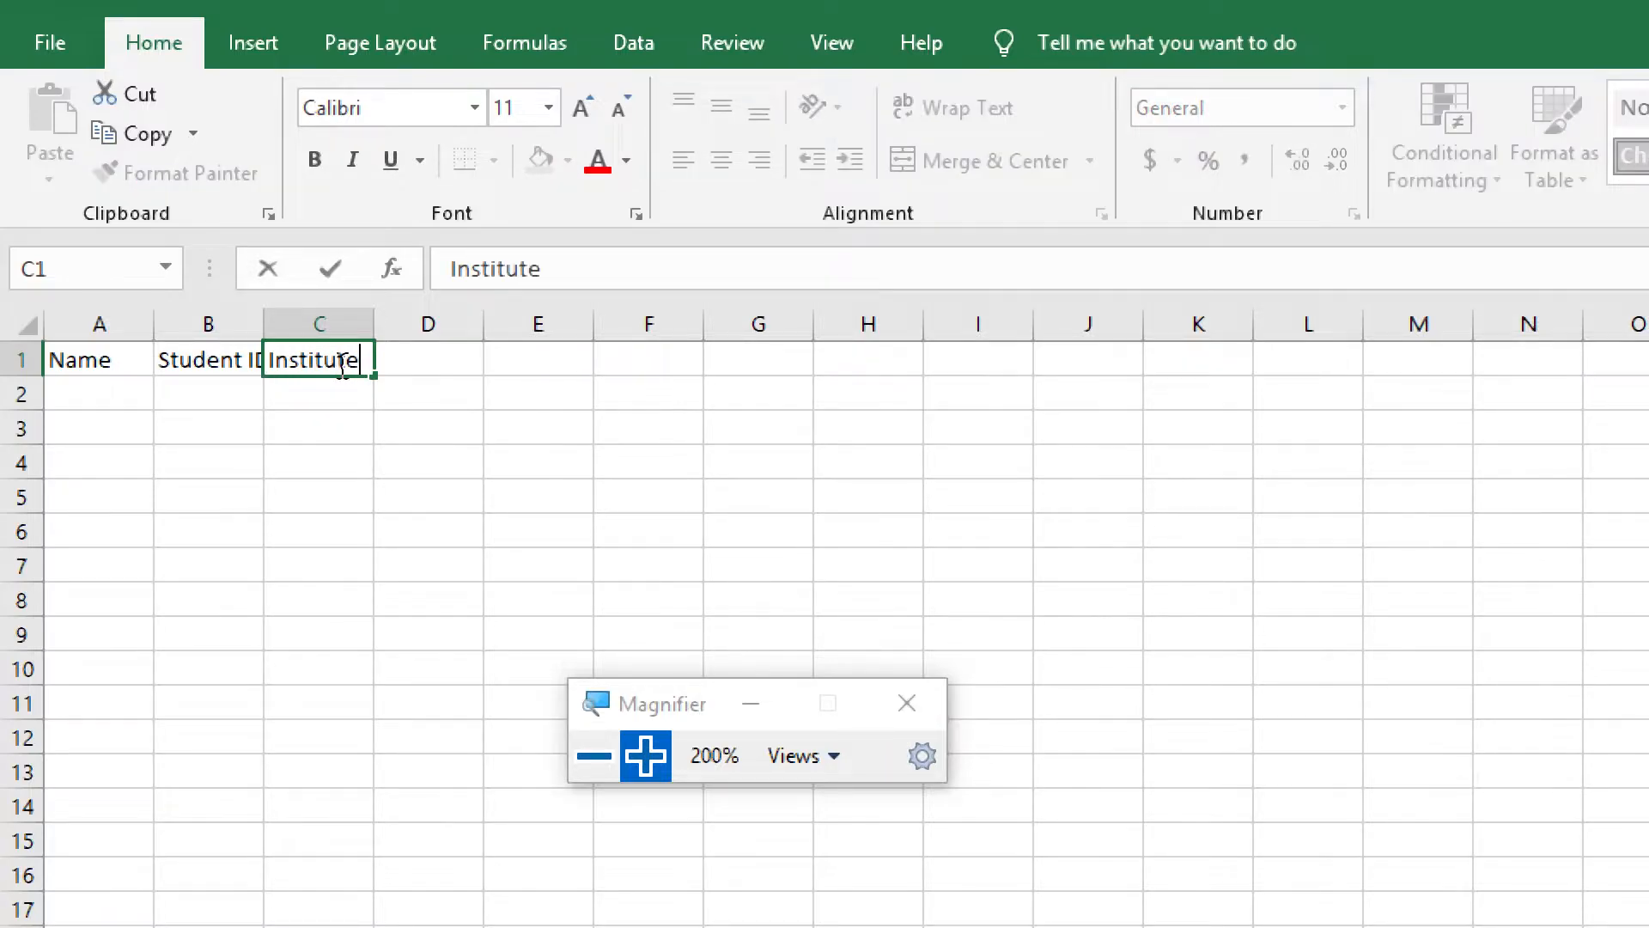
key("Return")
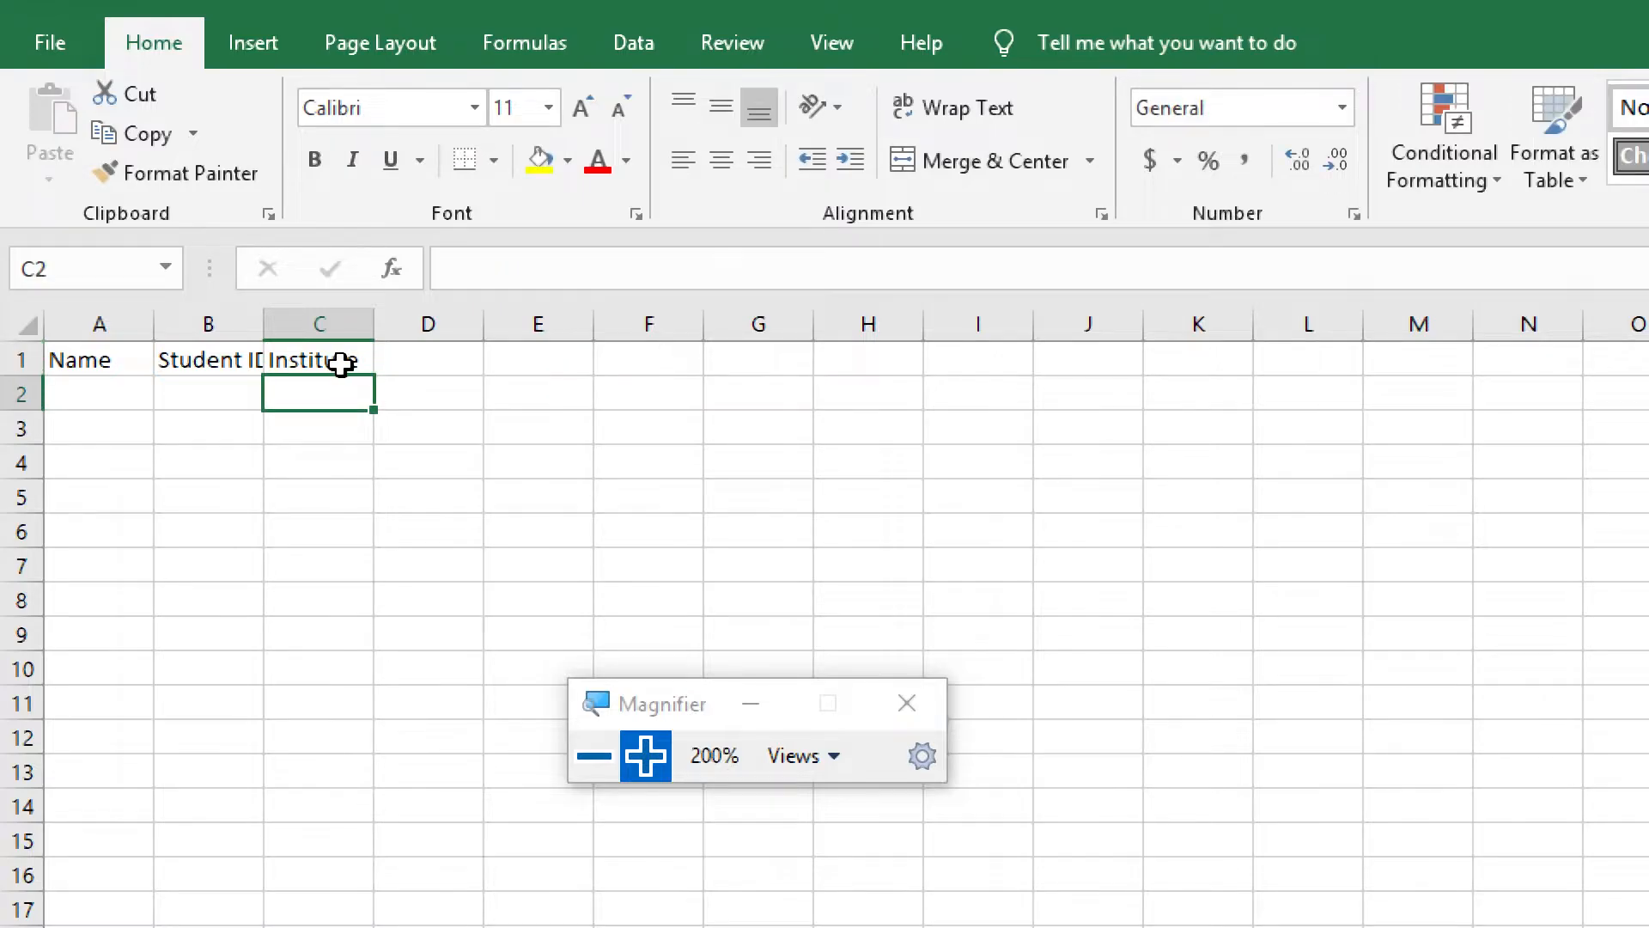
Widen column B so that the full "Student ID" heading fits beside "Institute"
left_click(196, 363)
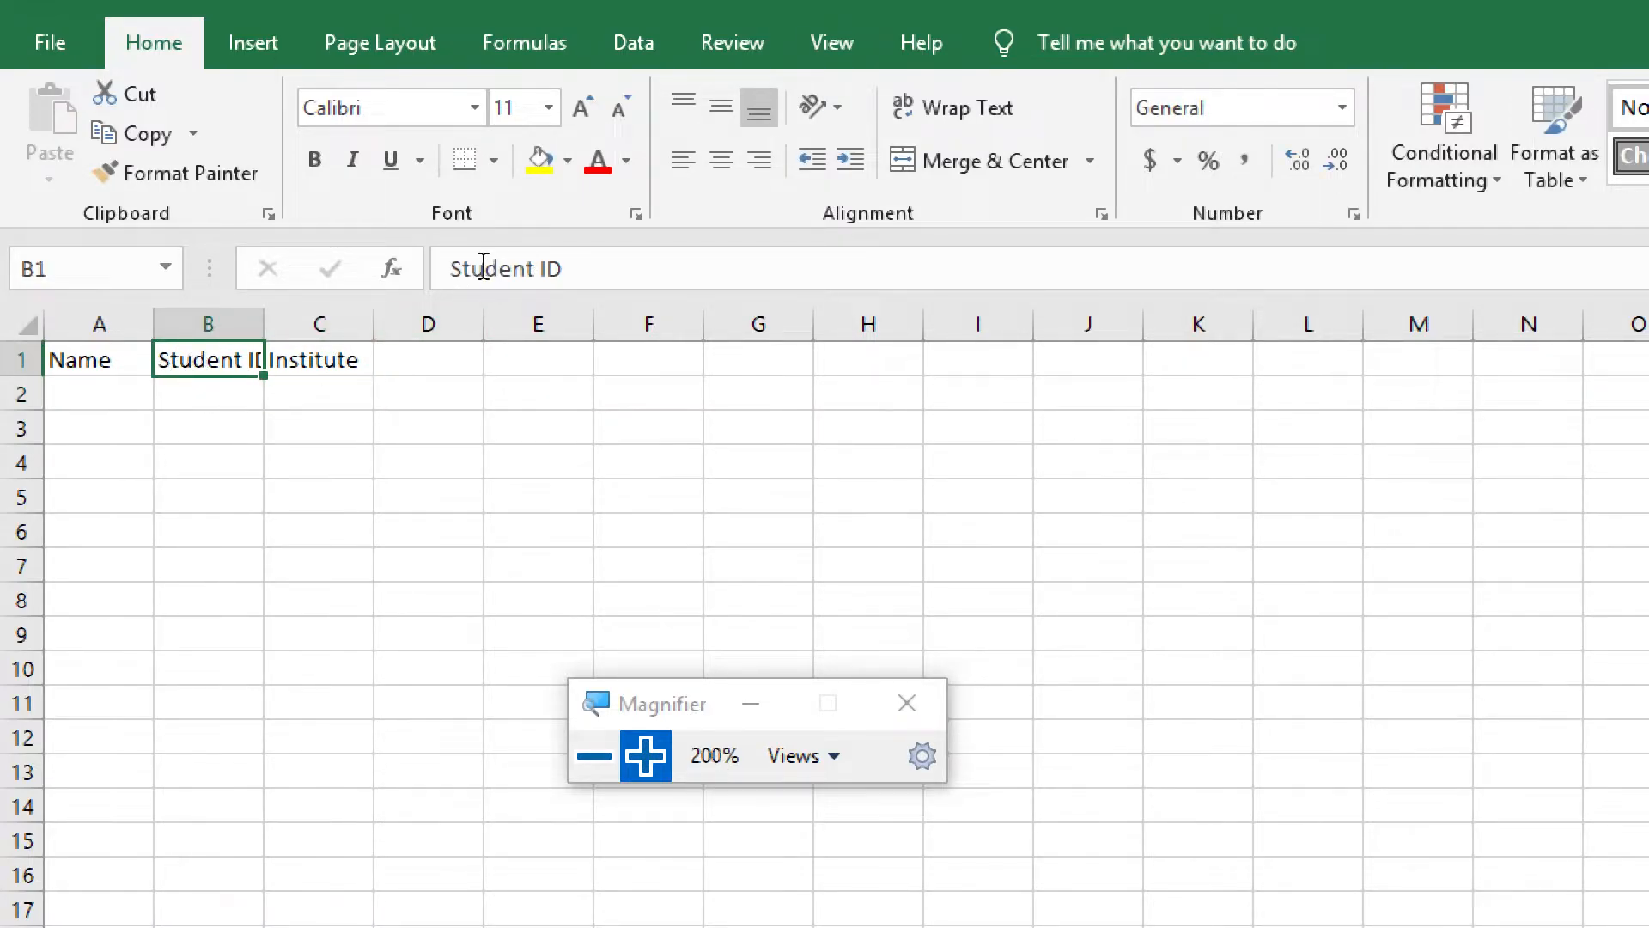
left_click(185, 393)
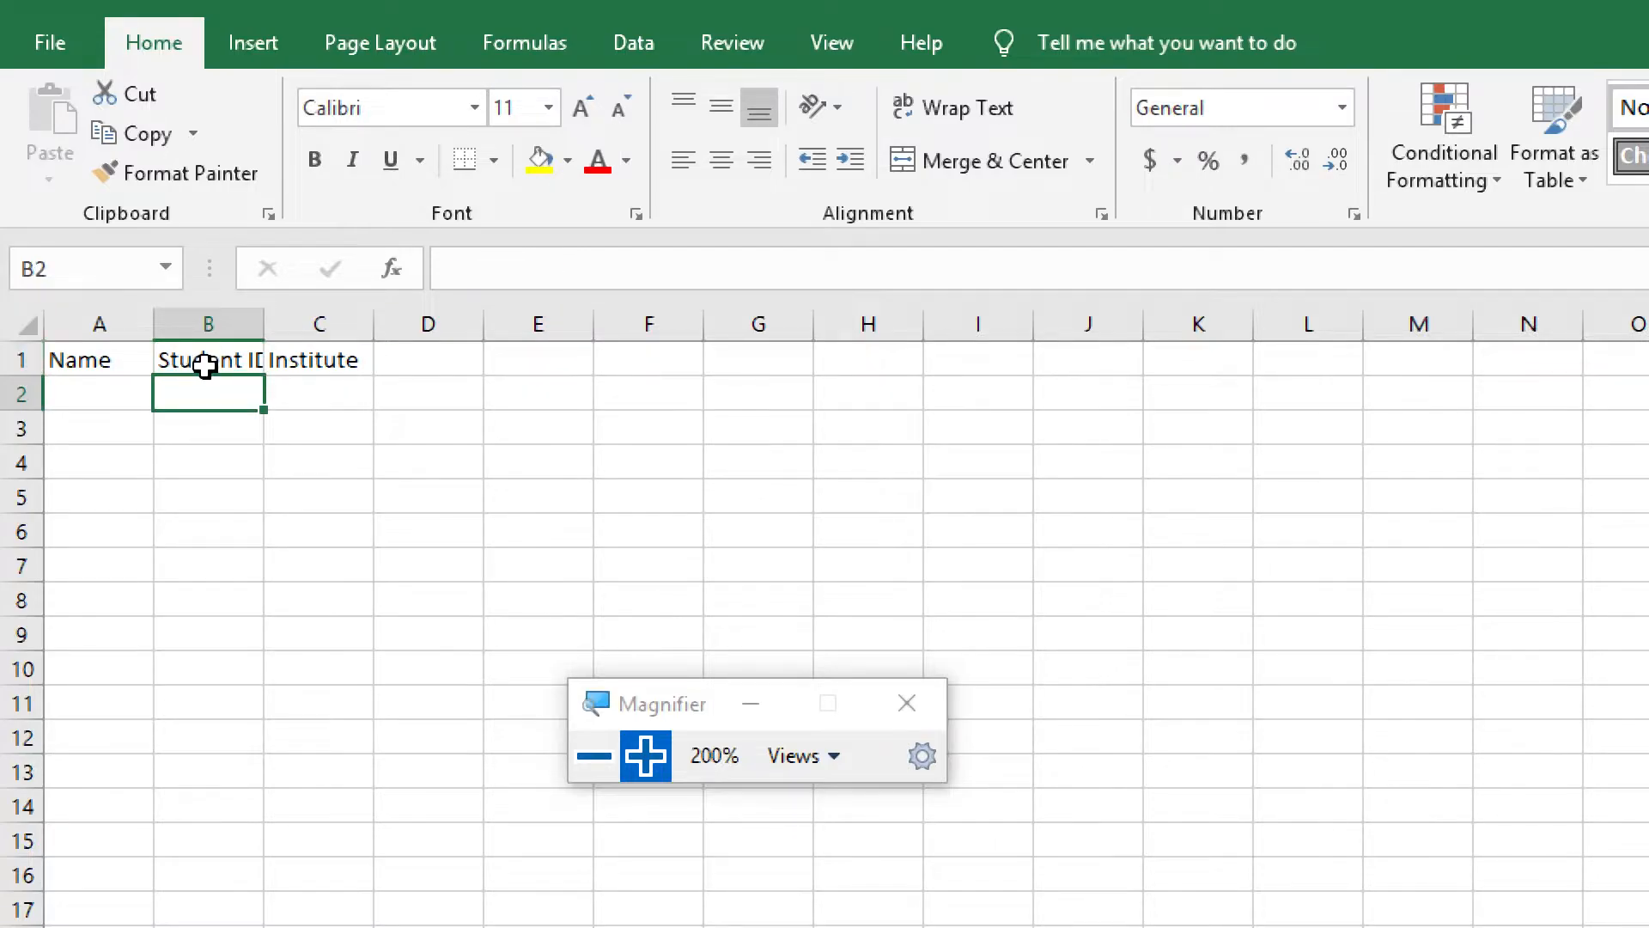
left_click(323, 361)
left_click(209, 388)
left_click(210, 360)
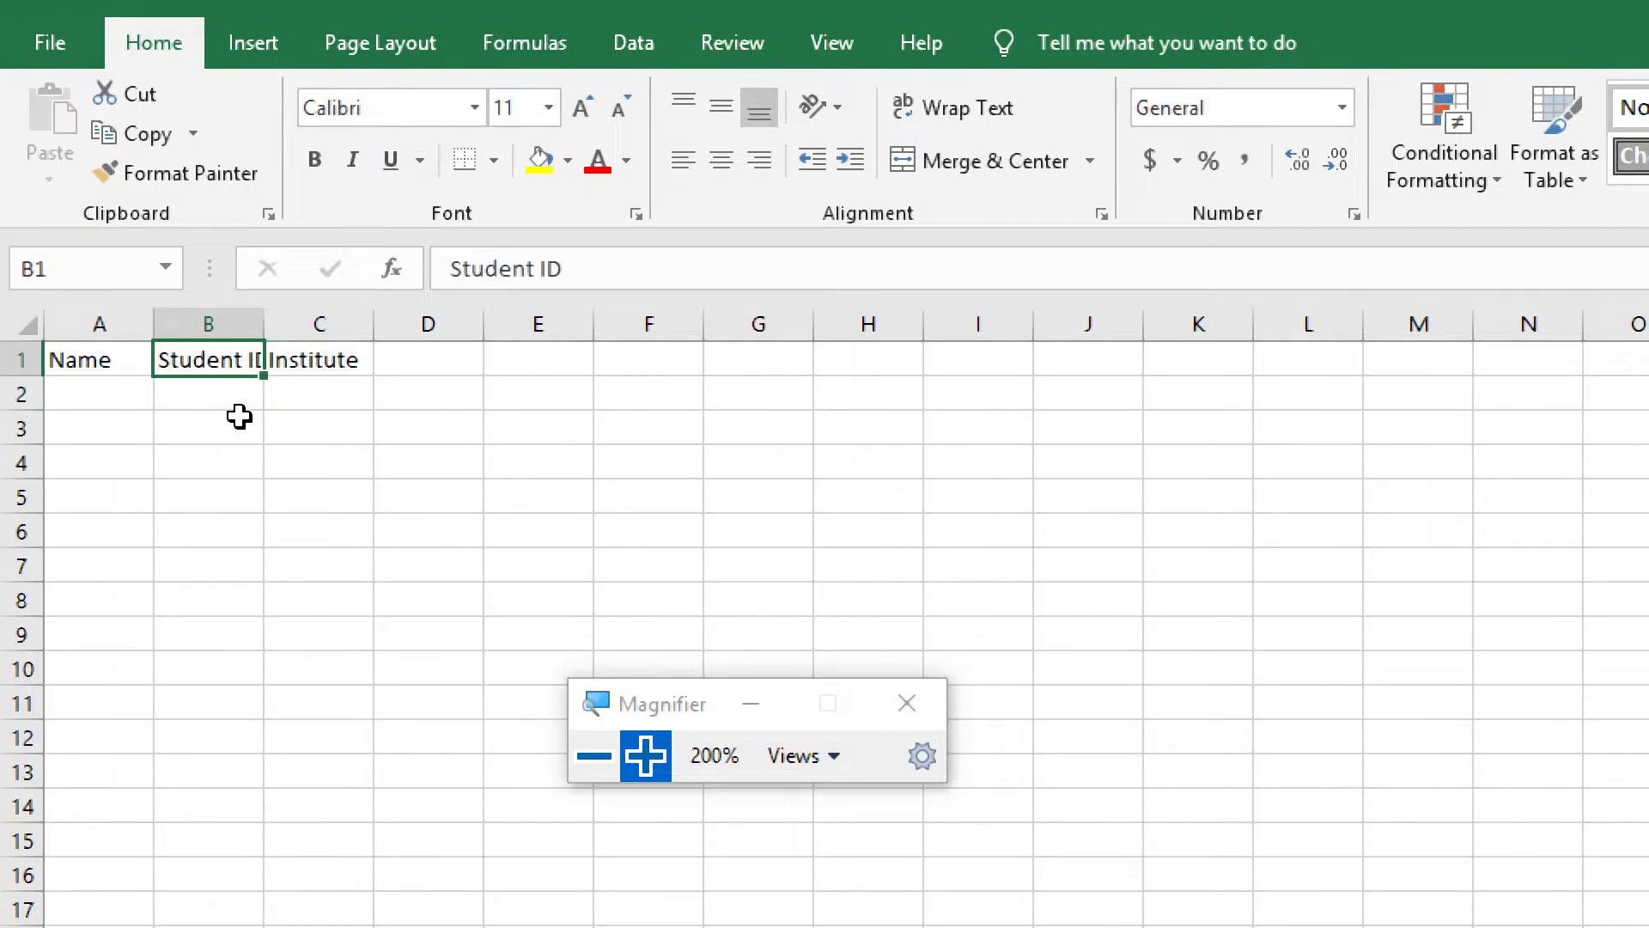
left_click(209, 326)
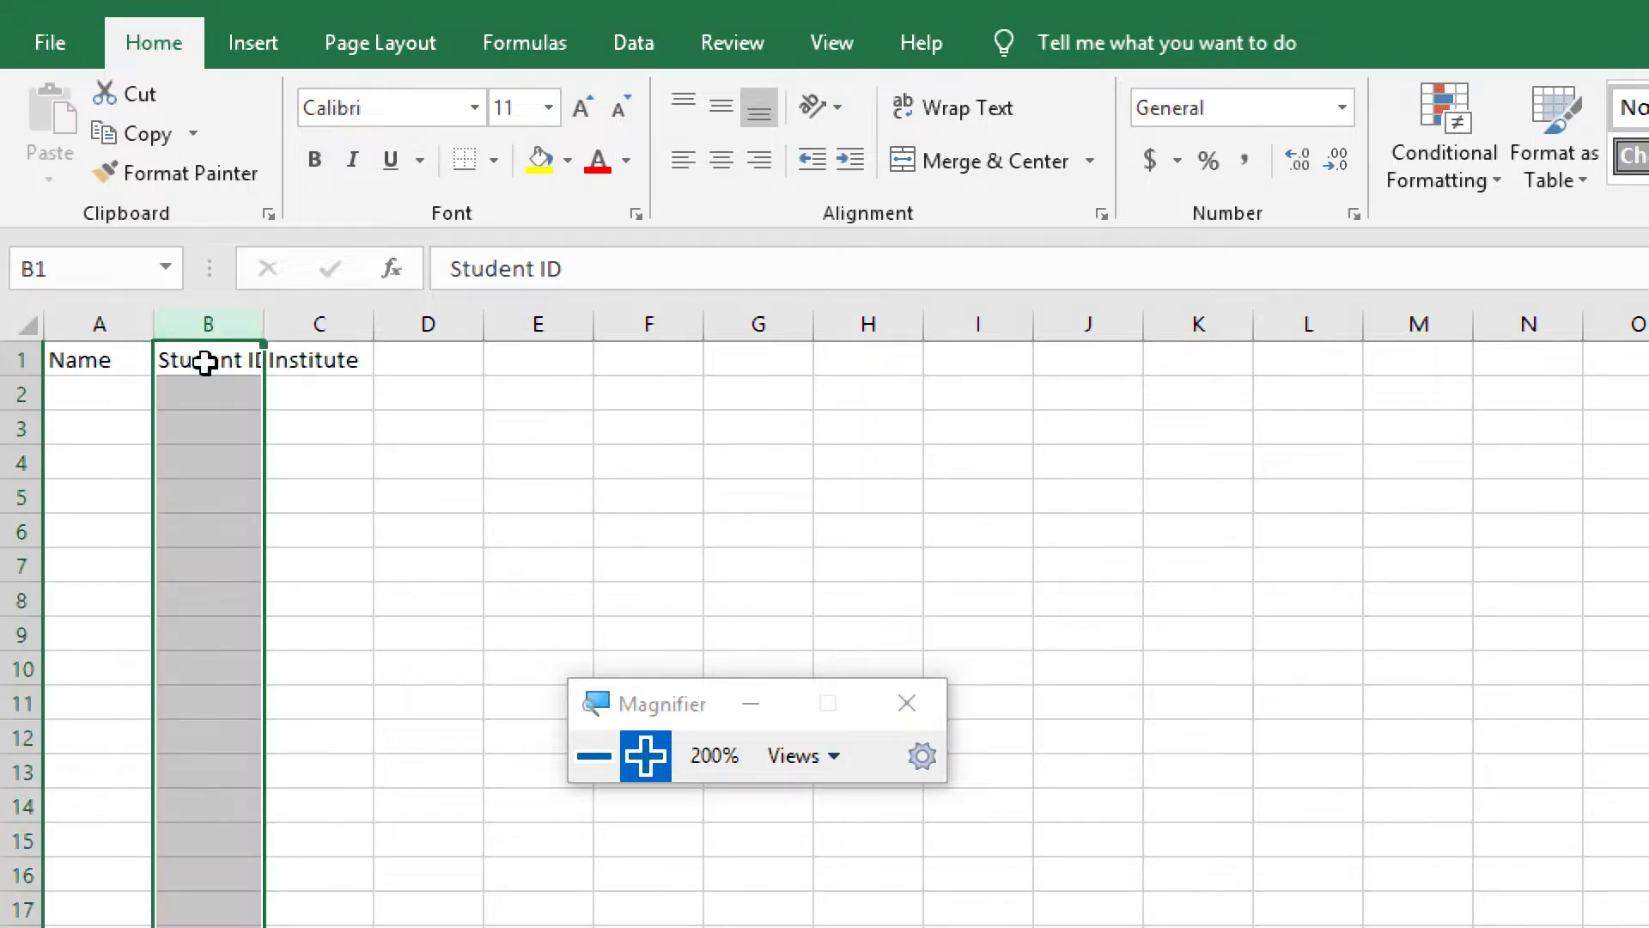
left_click(208, 391)
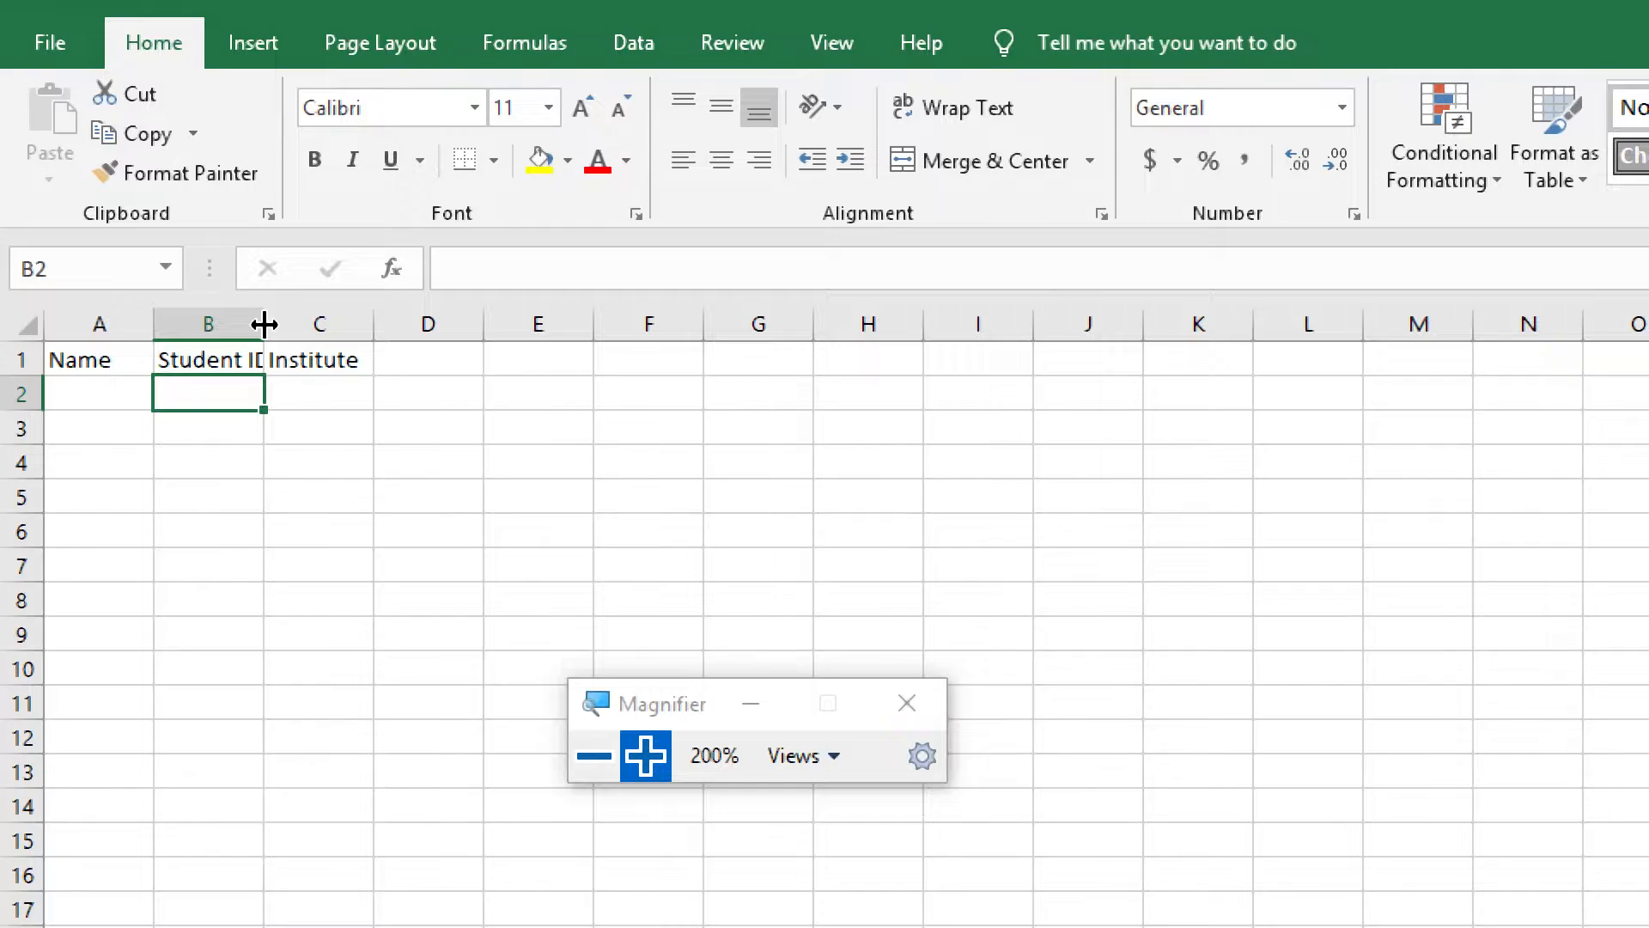
left_click_drag(264, 324, 299, 324)
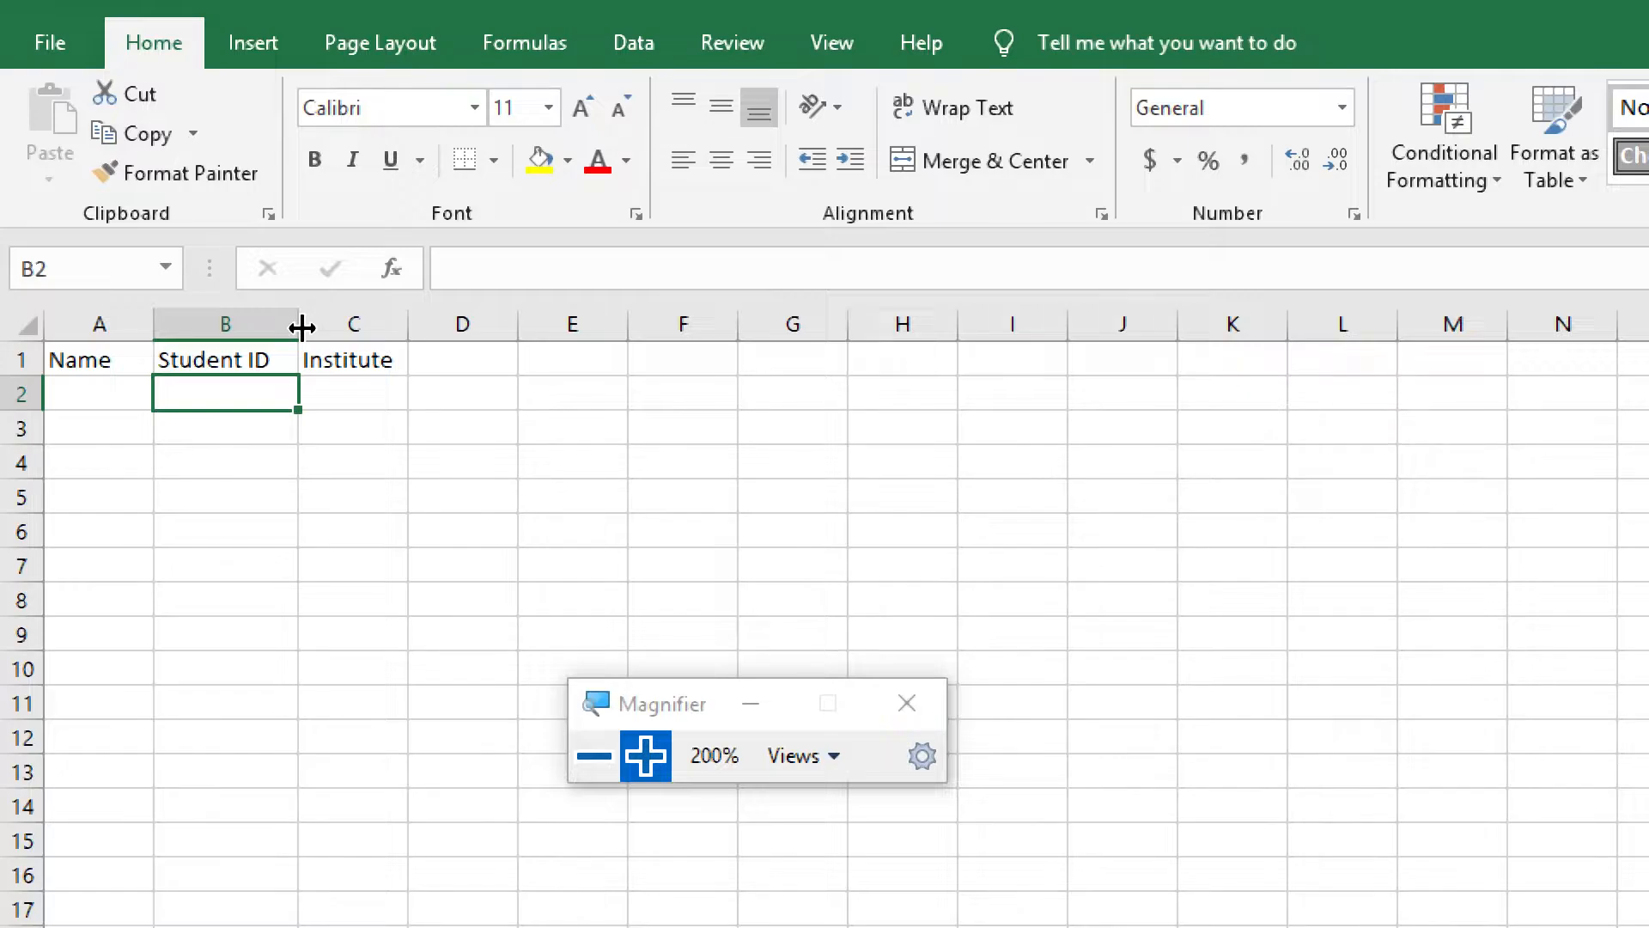
left_click(353, 395)
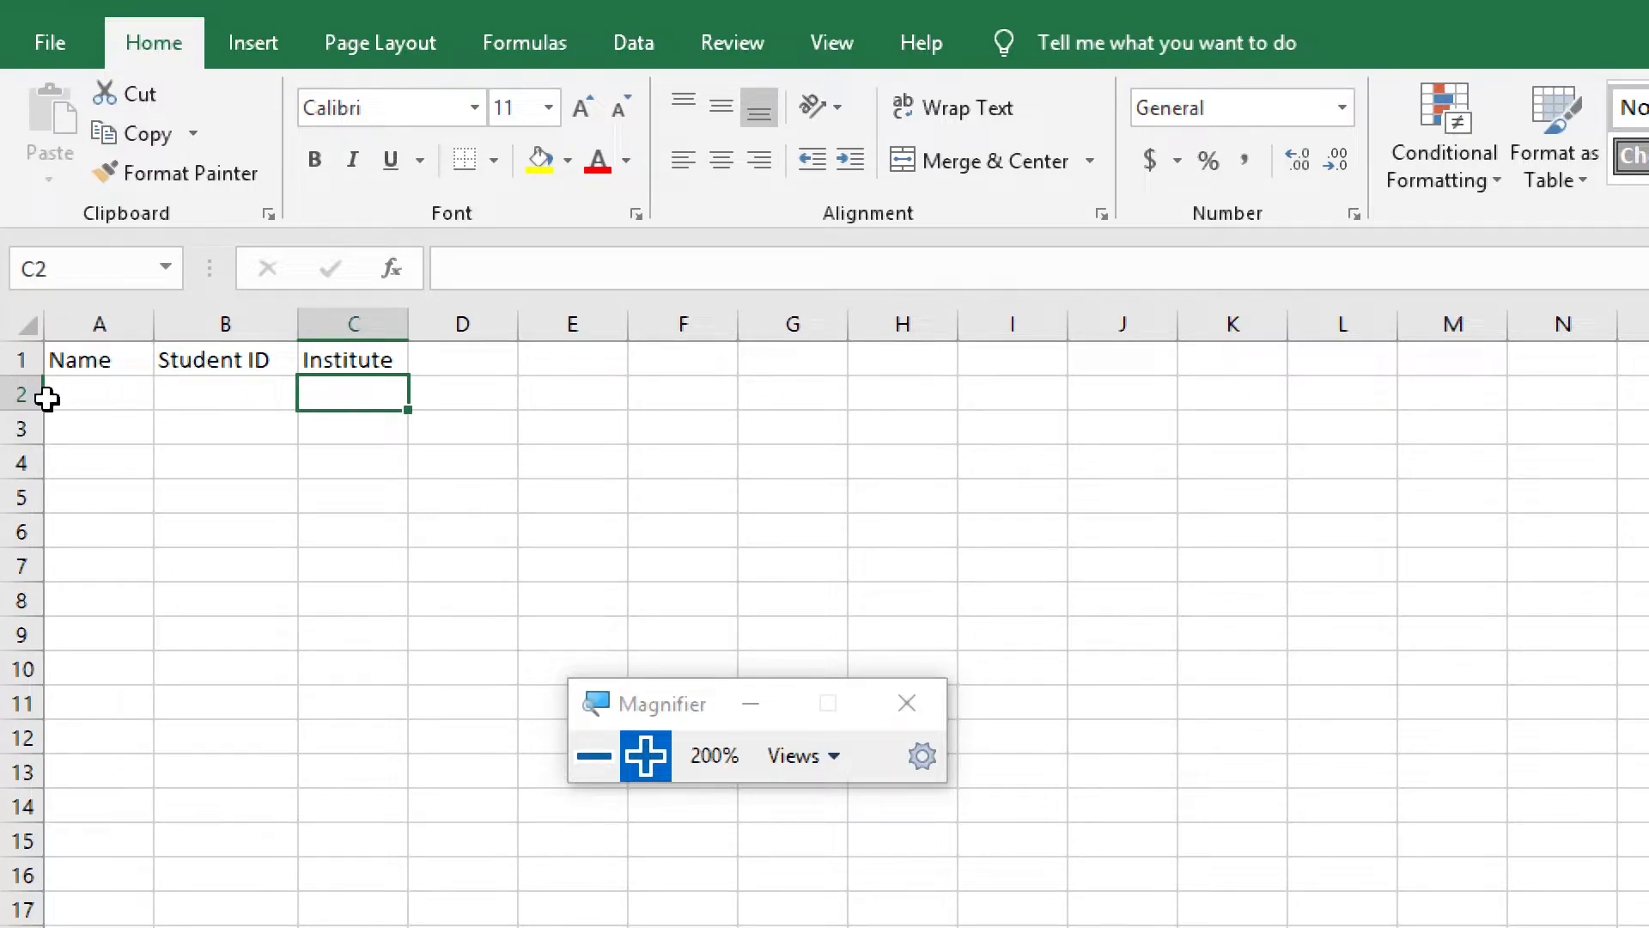
Enter the student's full name in cell A2 and the student's ID number in cell B2
left_click(84, 393)
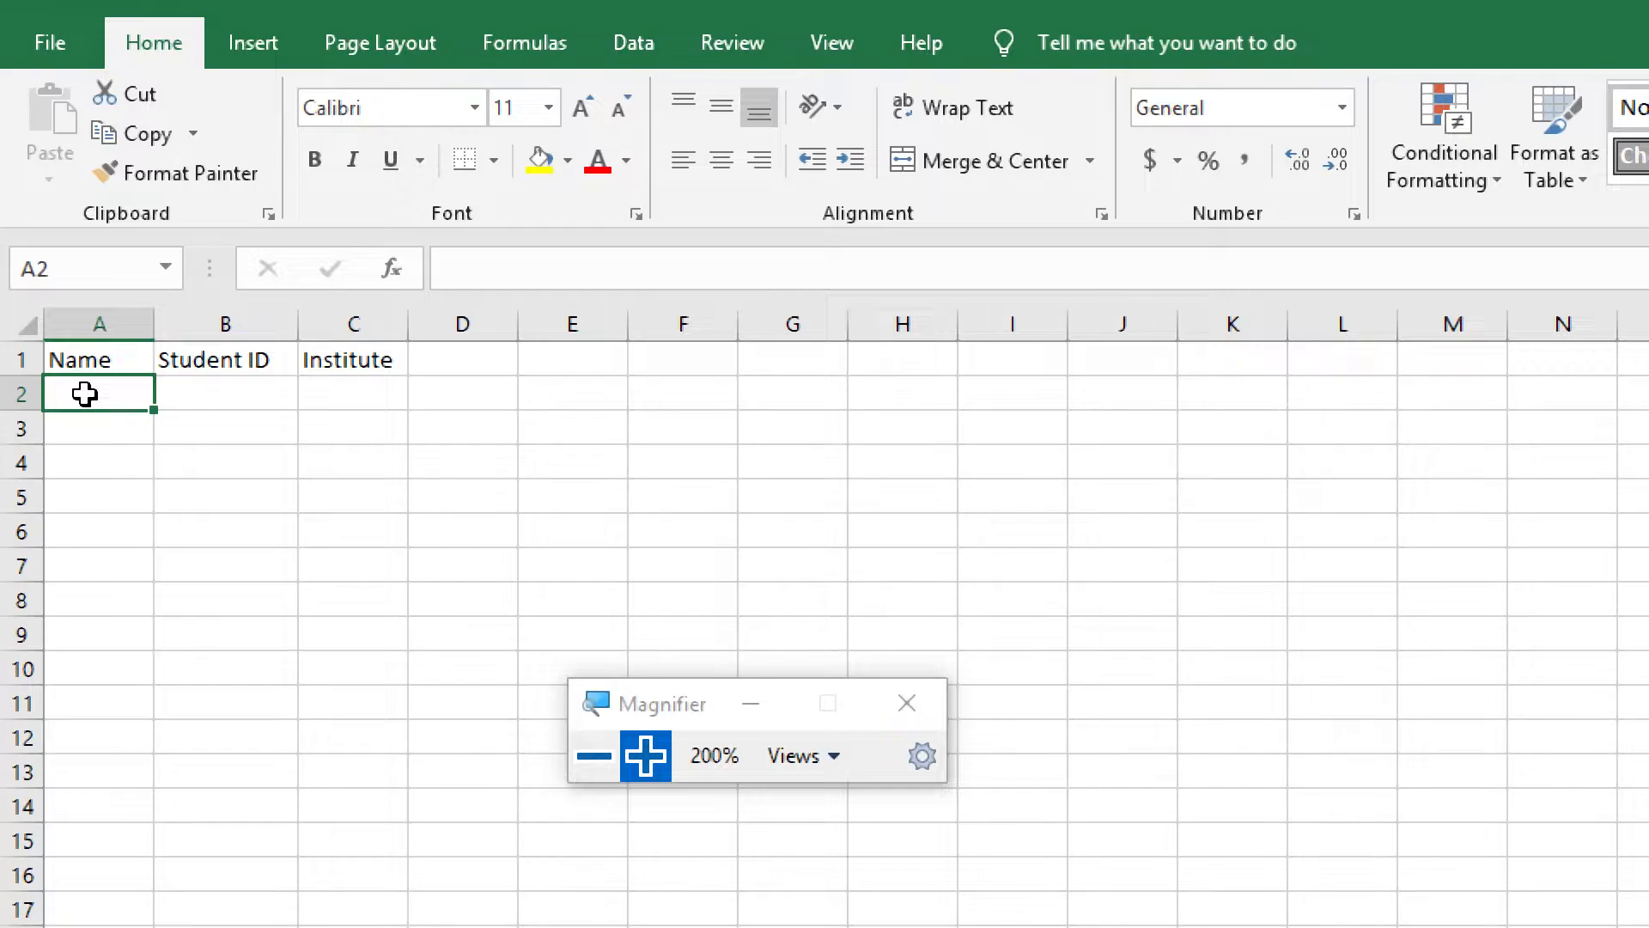
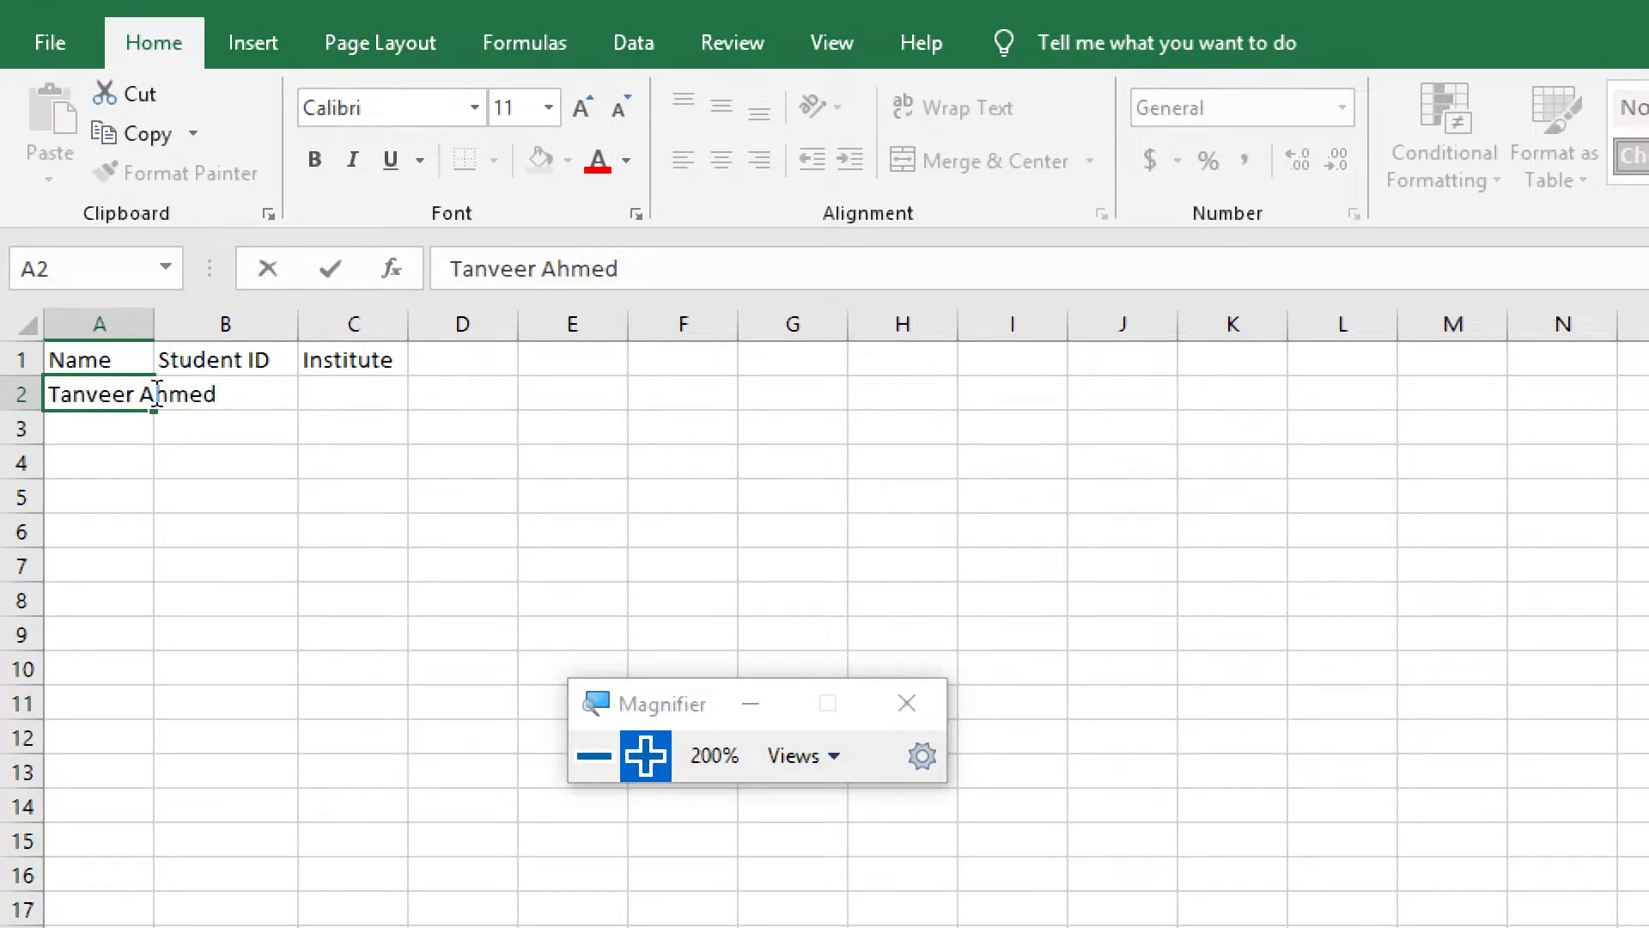
left_click(112, 421)
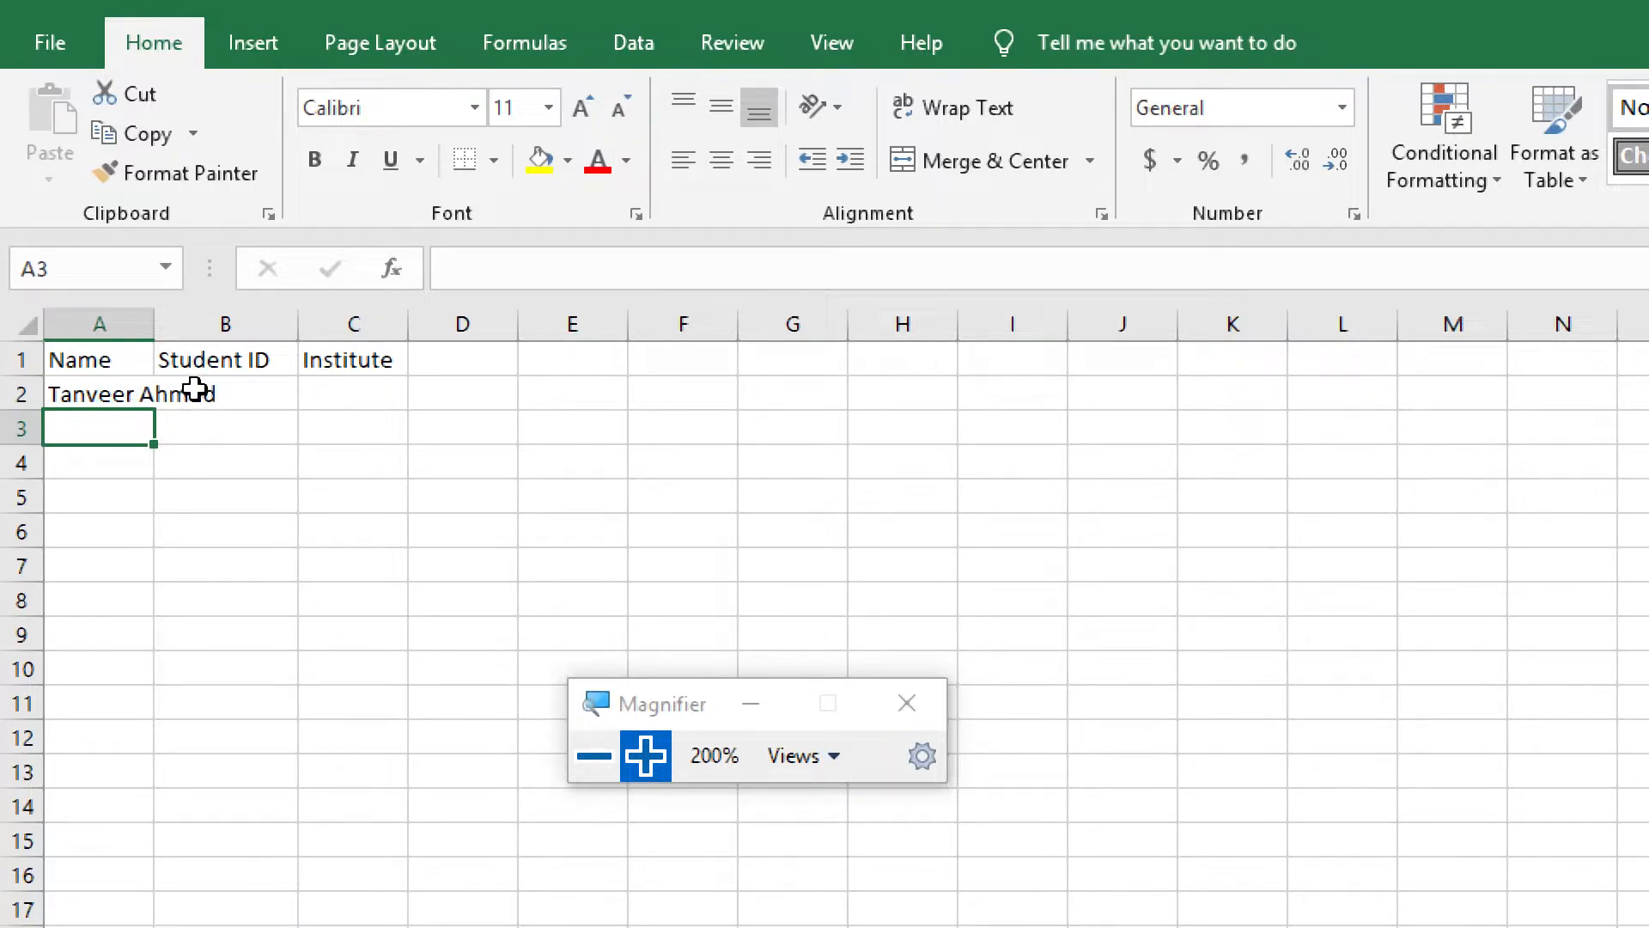
left_click(251, 390)
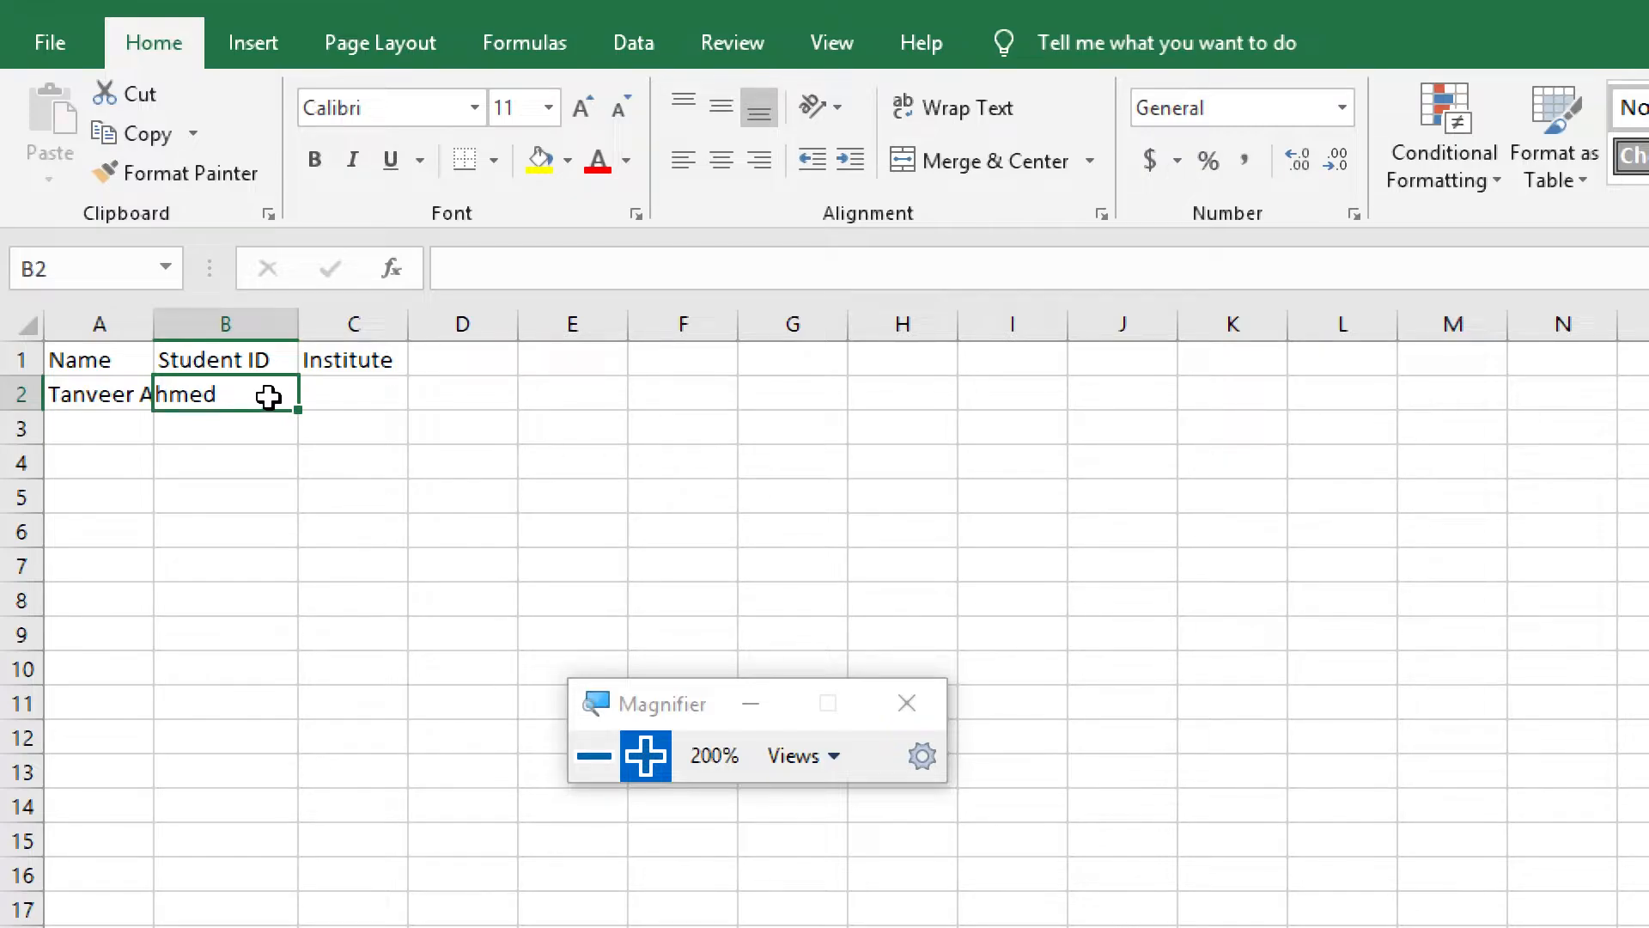
type("12345678")
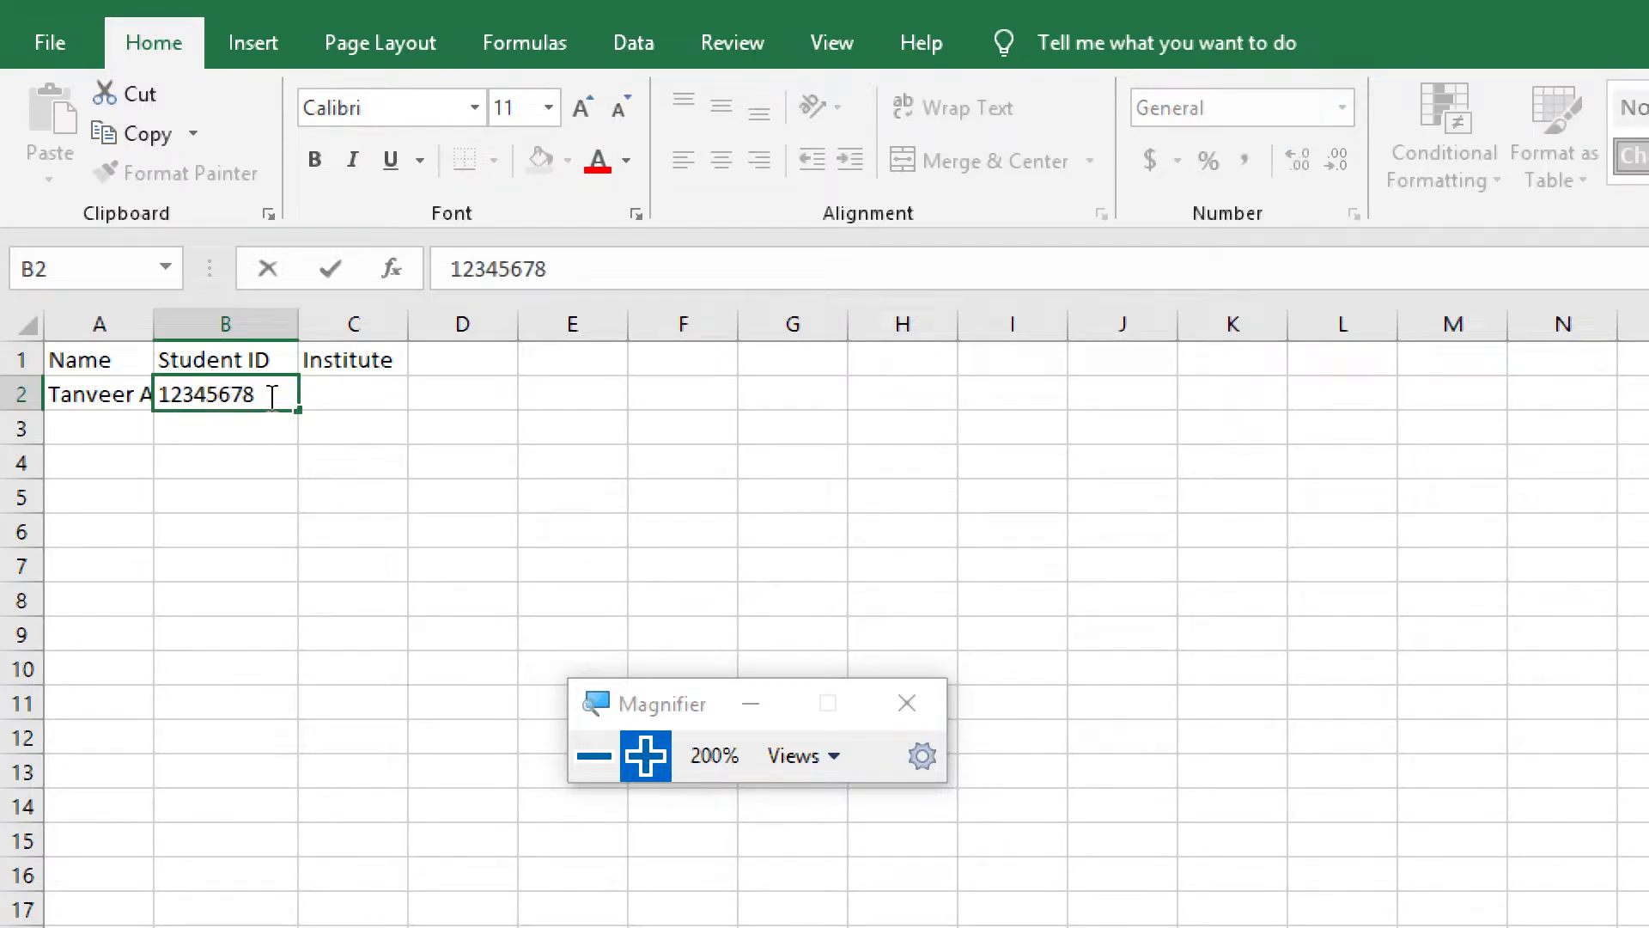
key("Return")
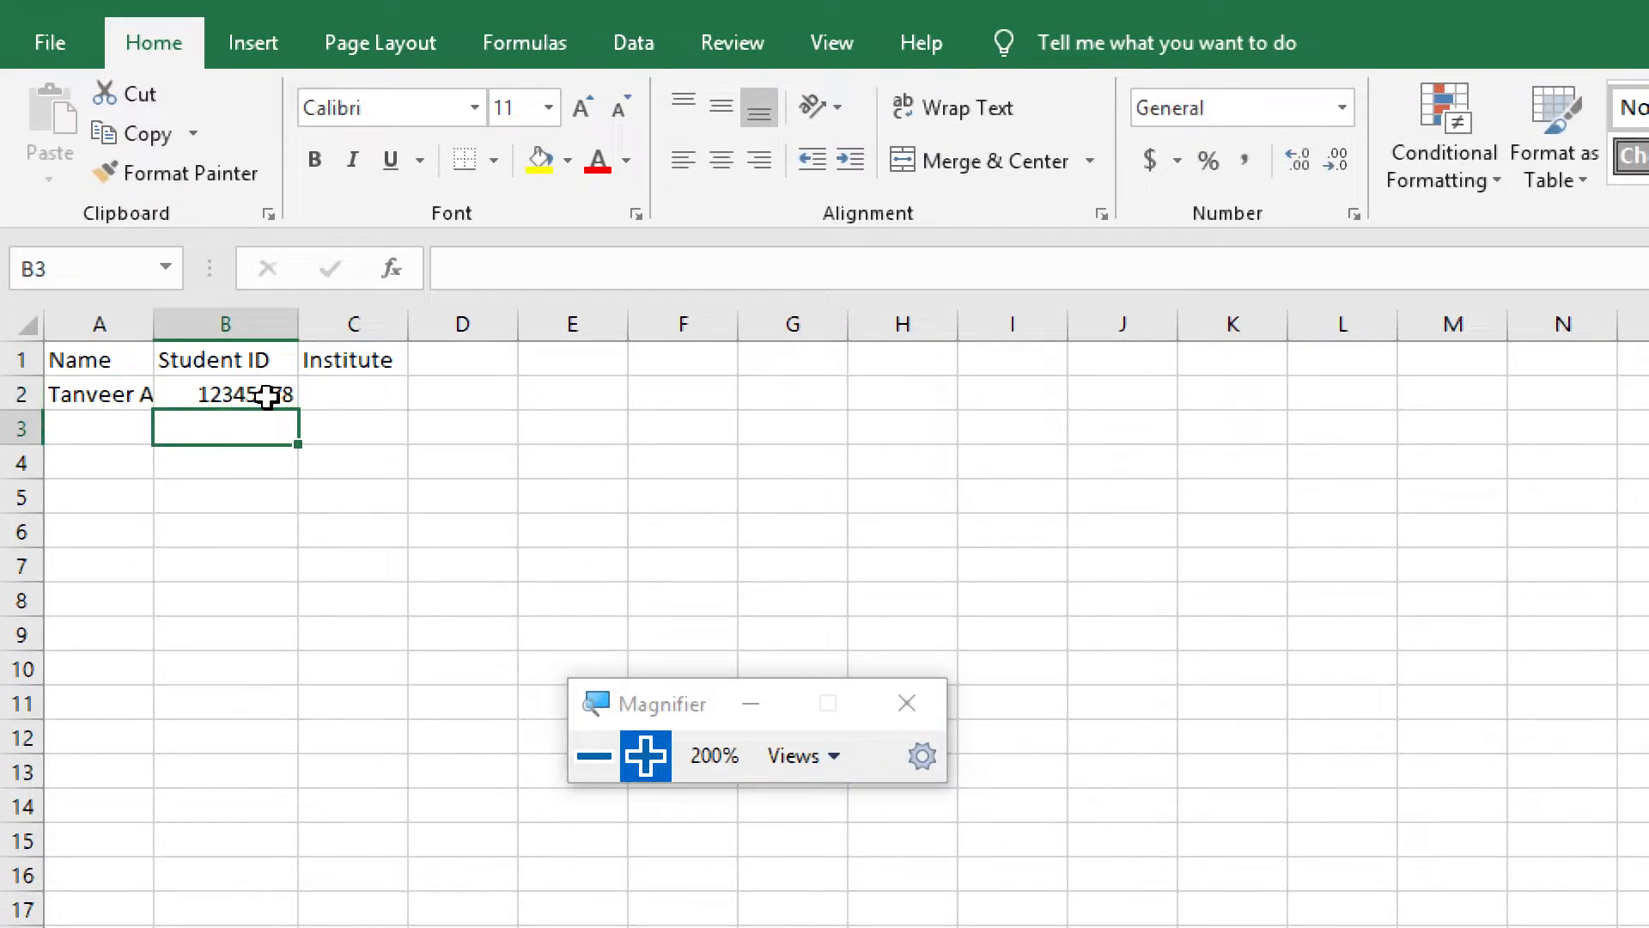
Widen column A slightly and wrap the text of the student's name in cell A2
left_click(114, 396)
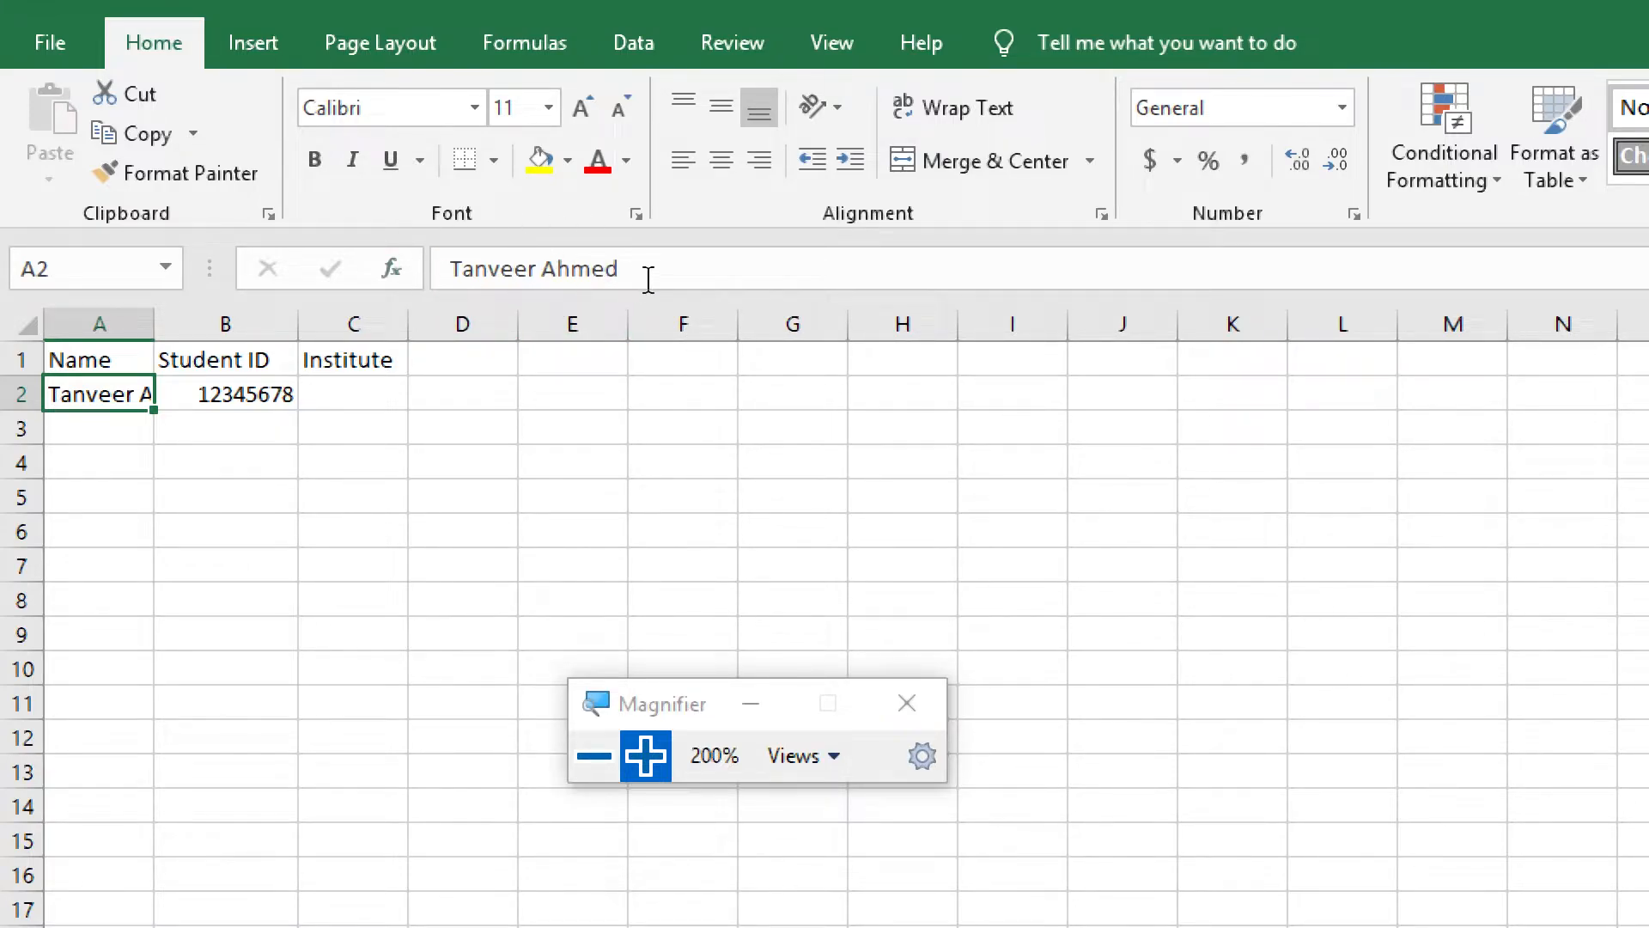
left_click(95, 423)
left_click(101, 392)
mouse_move(153, 323)
left_mouse_down()
mouse_move(246, 325)
mouse_move(157, 324)
left_mouse_up()
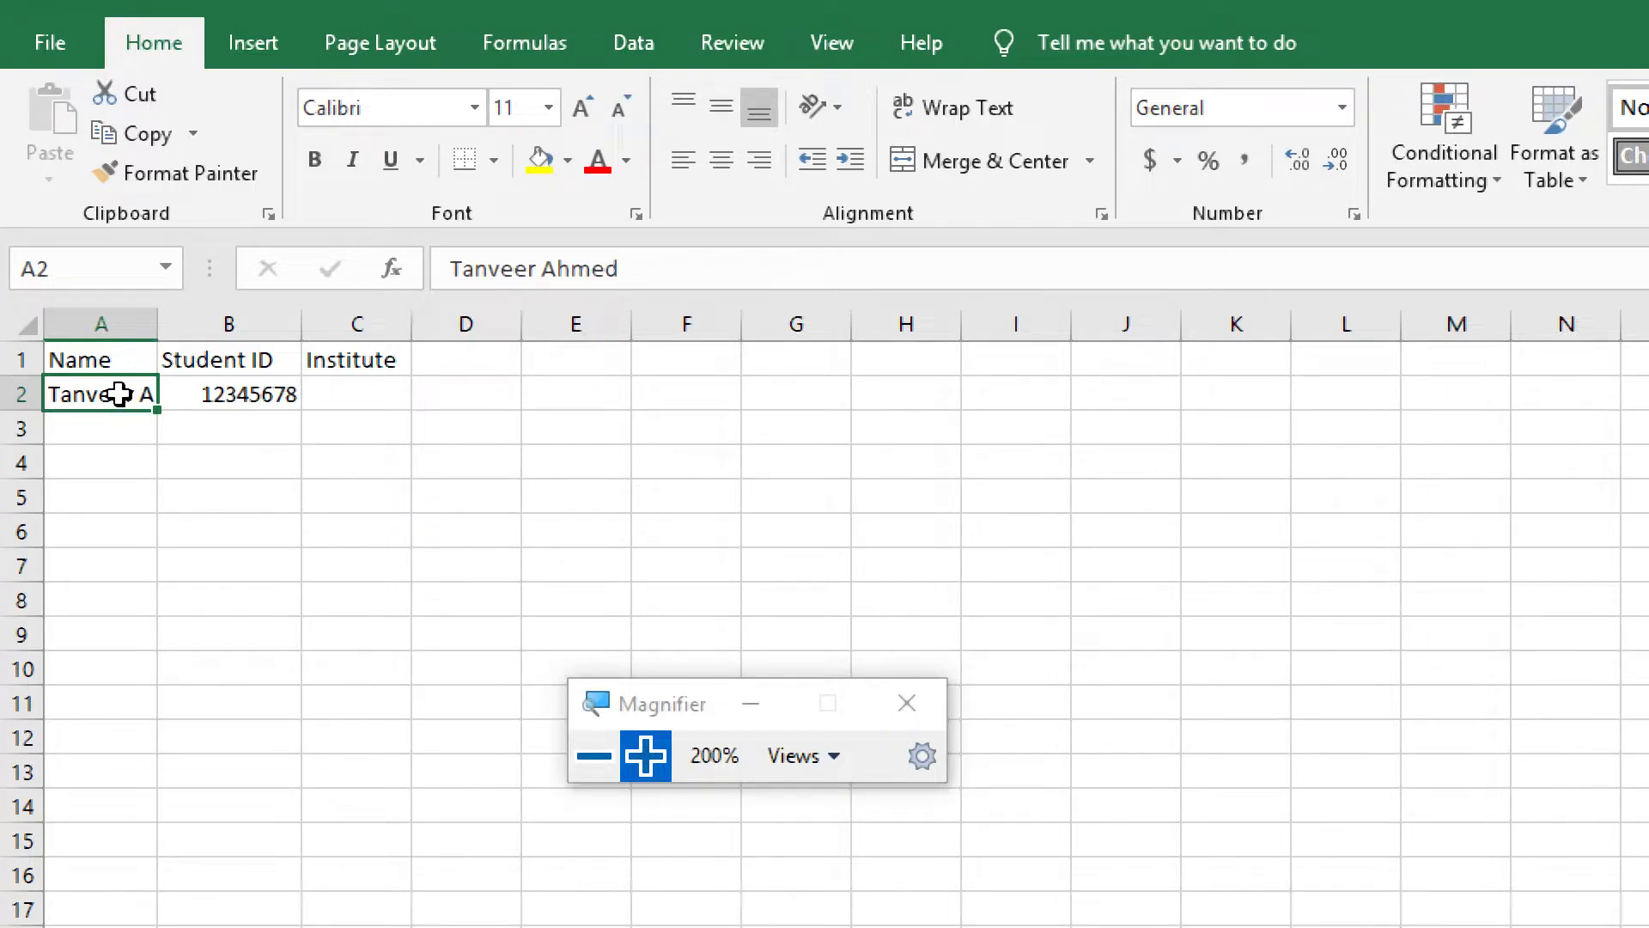
left_click(992, 112)
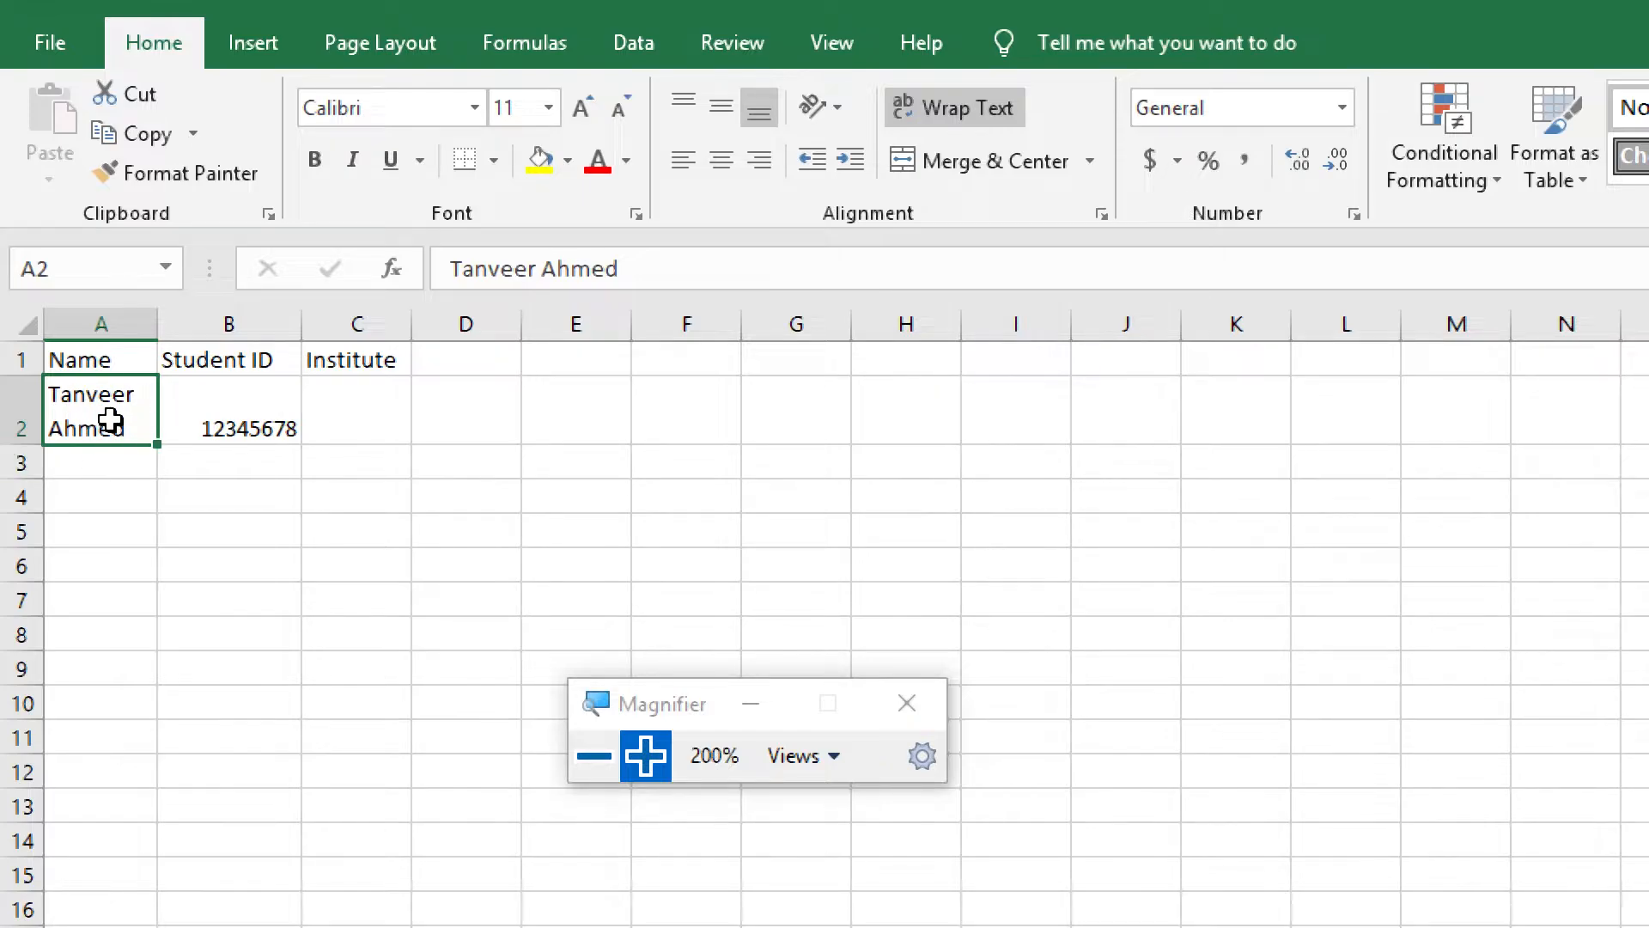
Enter "Daffodil International University" as the institute in cell C2
left_click(354, 409)
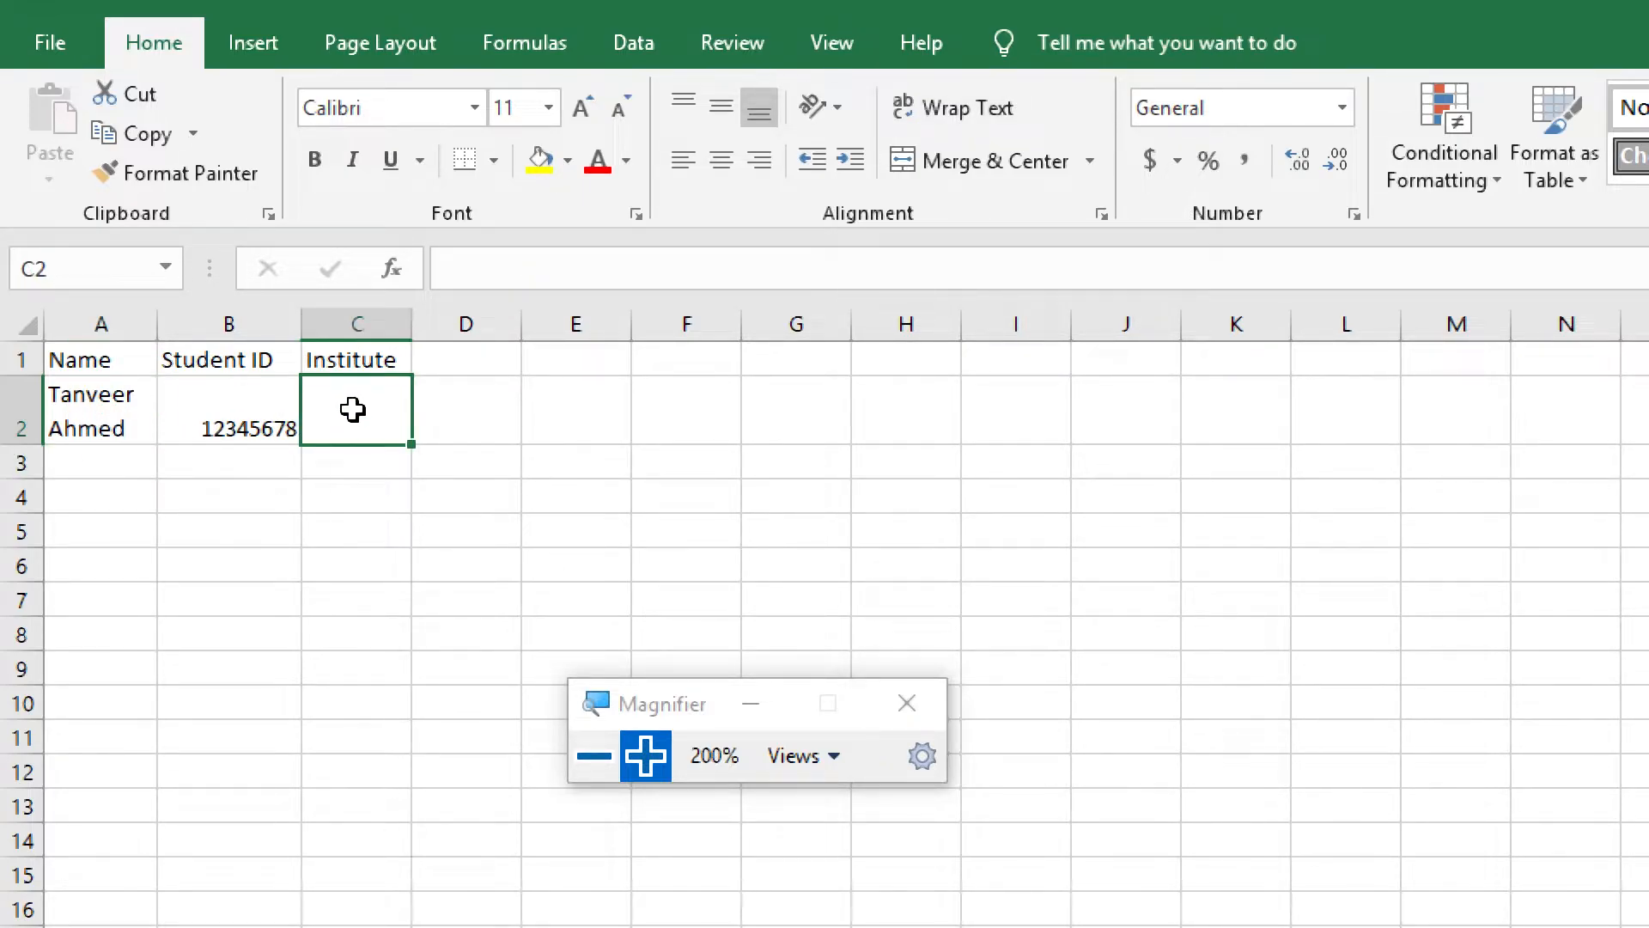
type("Daffodil")
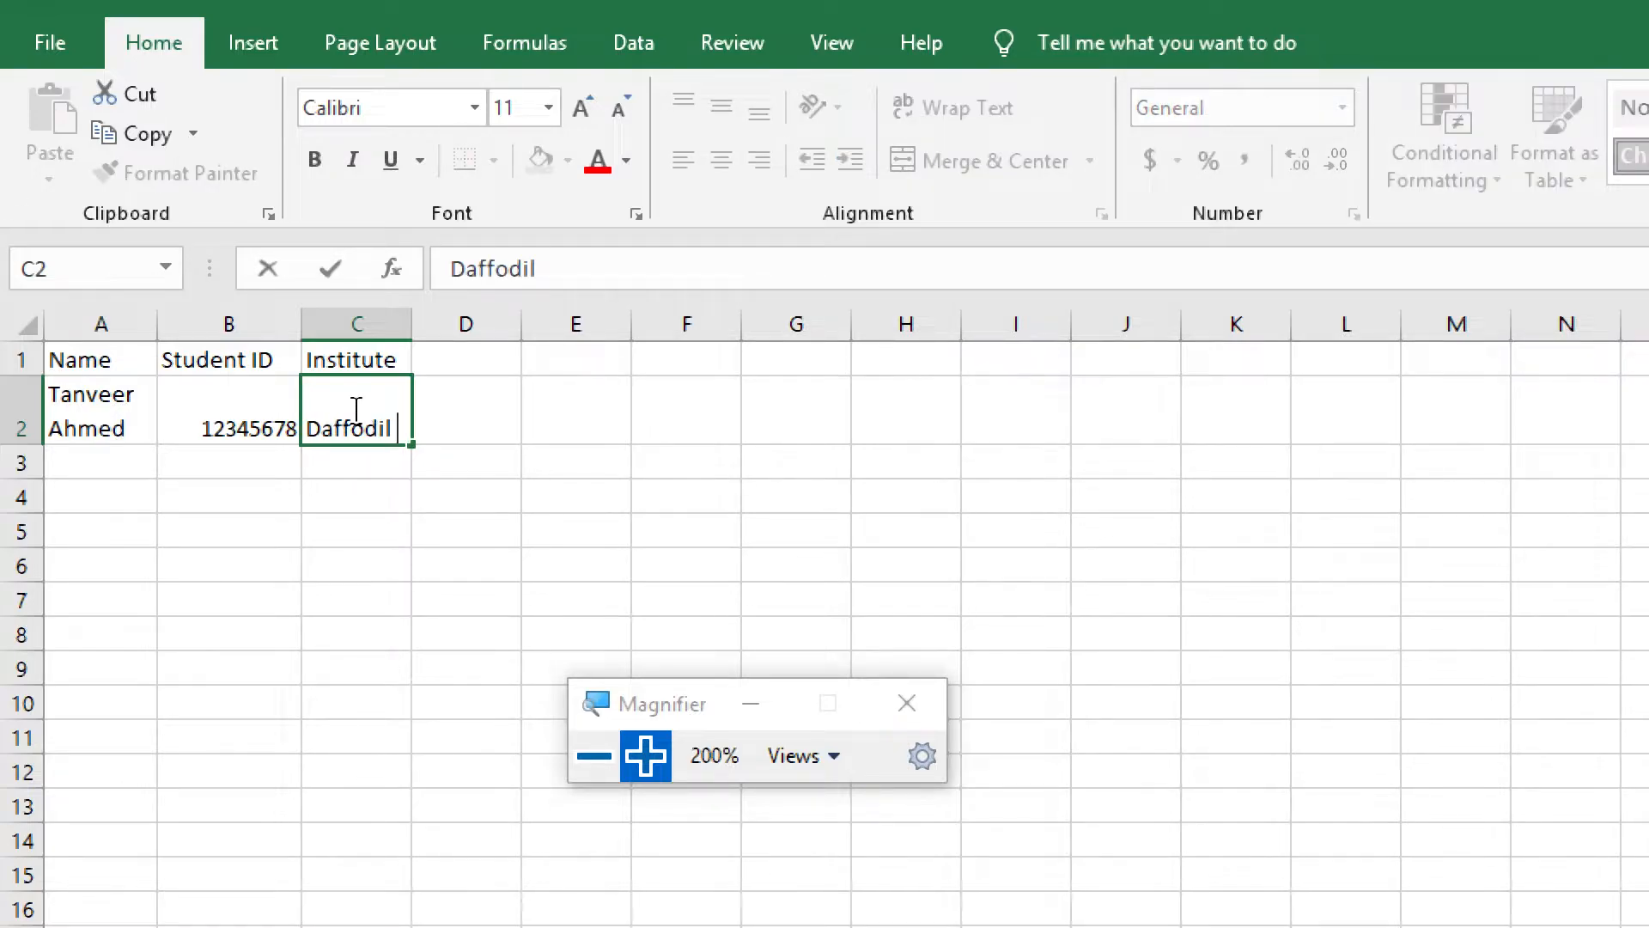
type(" International")
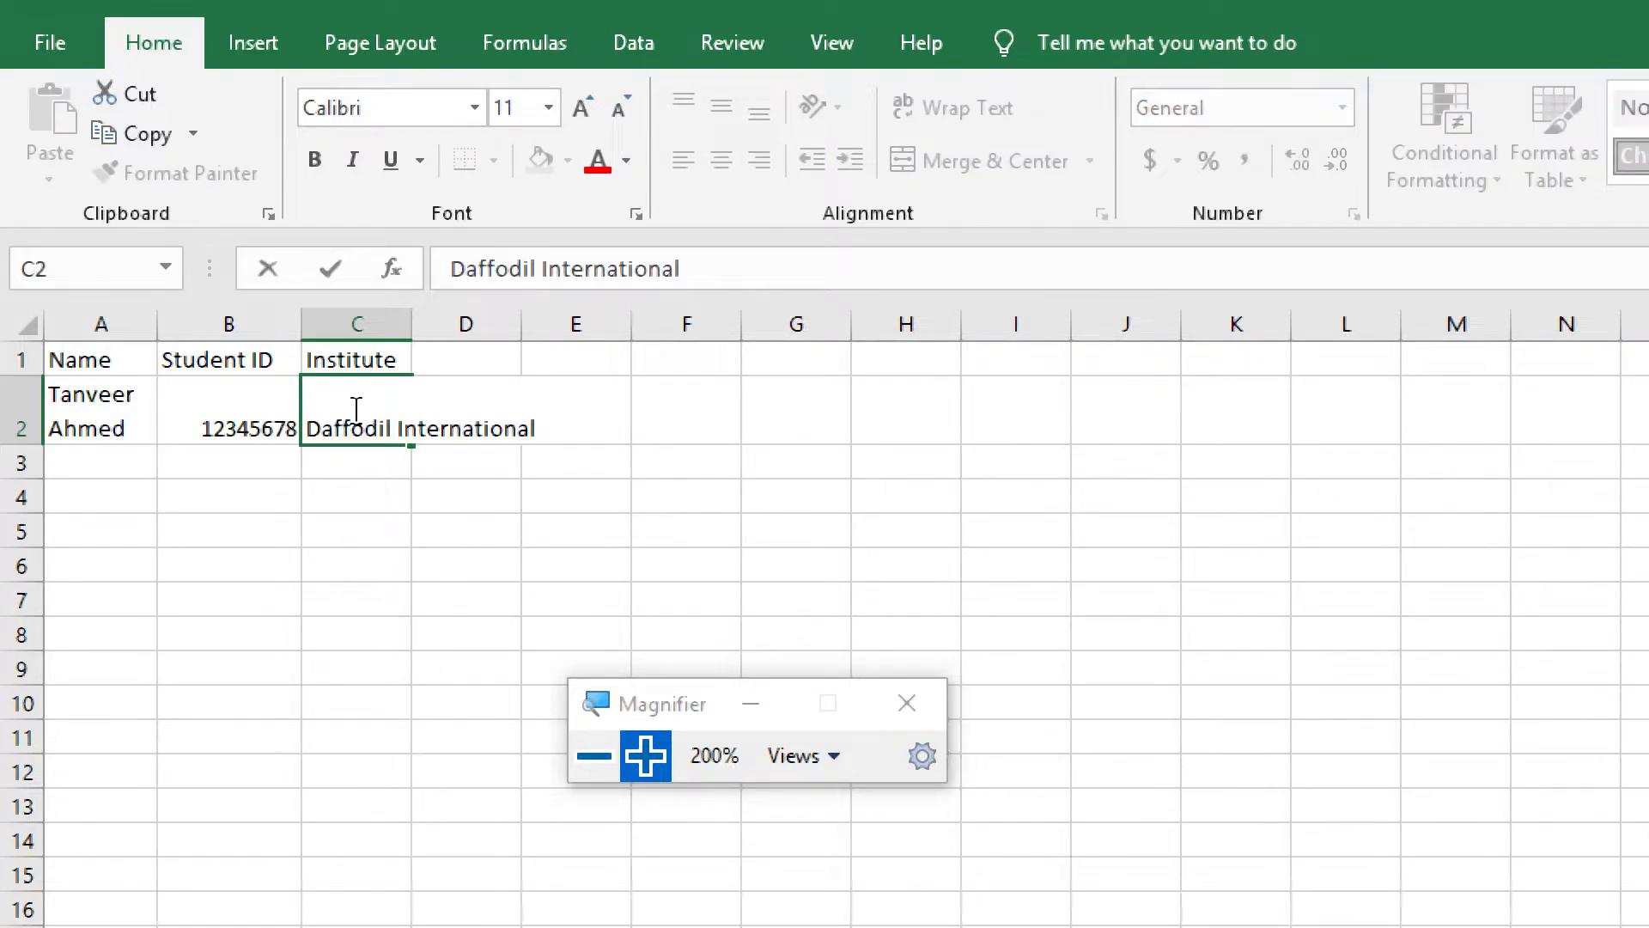
type(" Universio")
key("BackSpace")
type("ty")
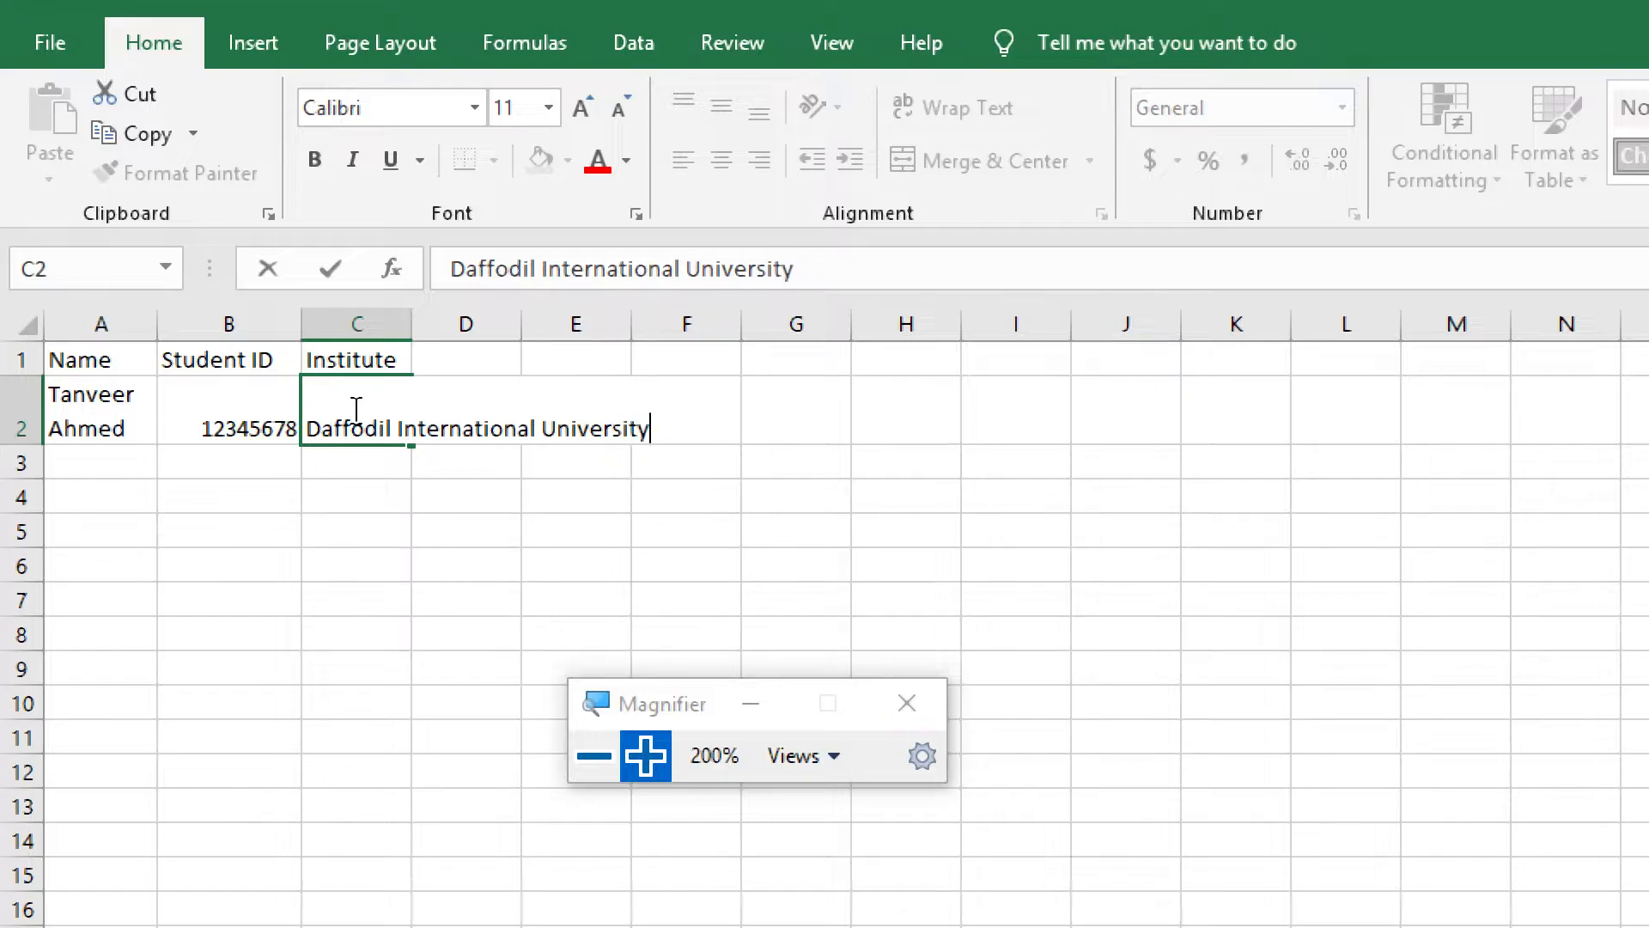
key("Return")
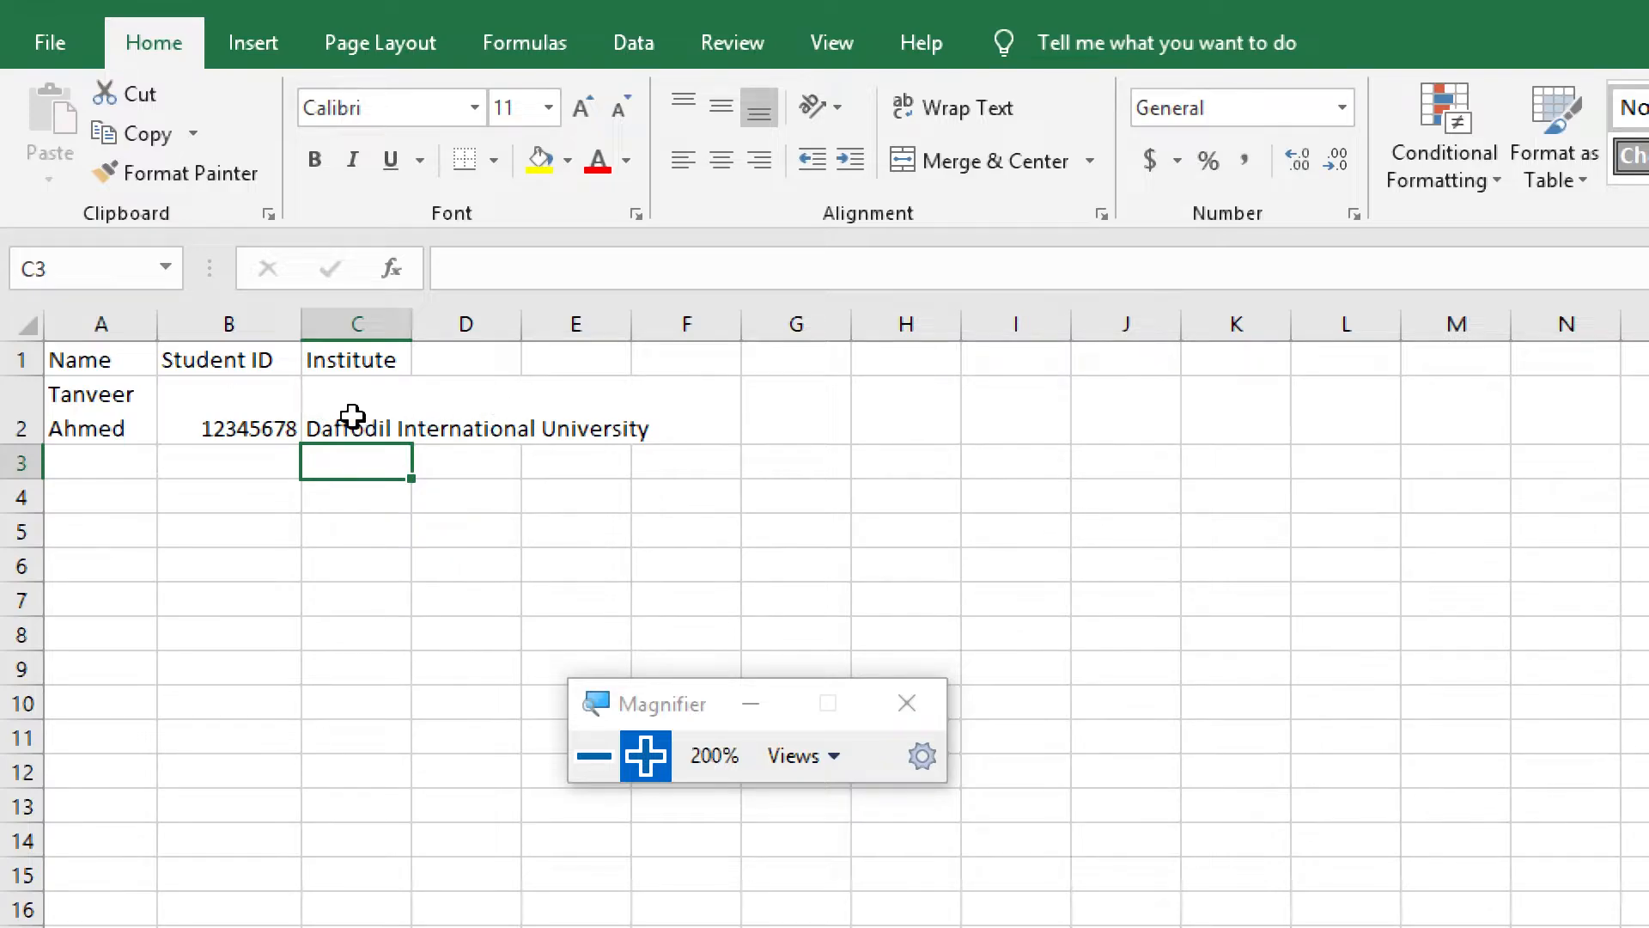
Select cells C2, D2 and E2 in turn to examine which of them holds the institute name
left_click(358, 414)
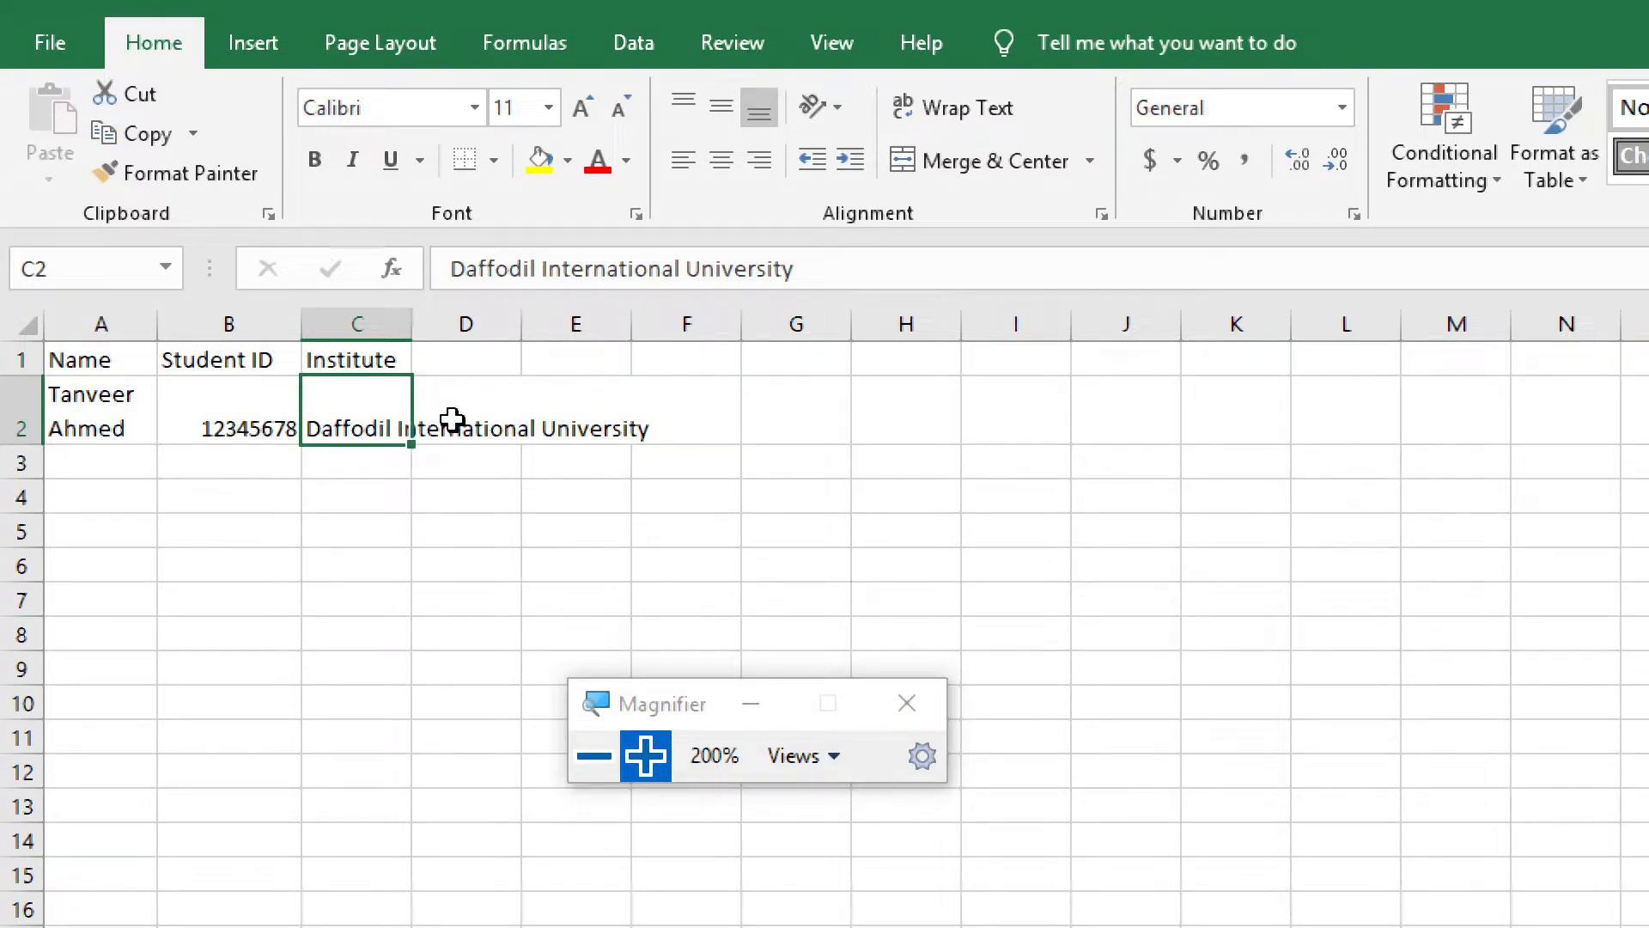
left_click(452, 420)
left_click(567, 420)
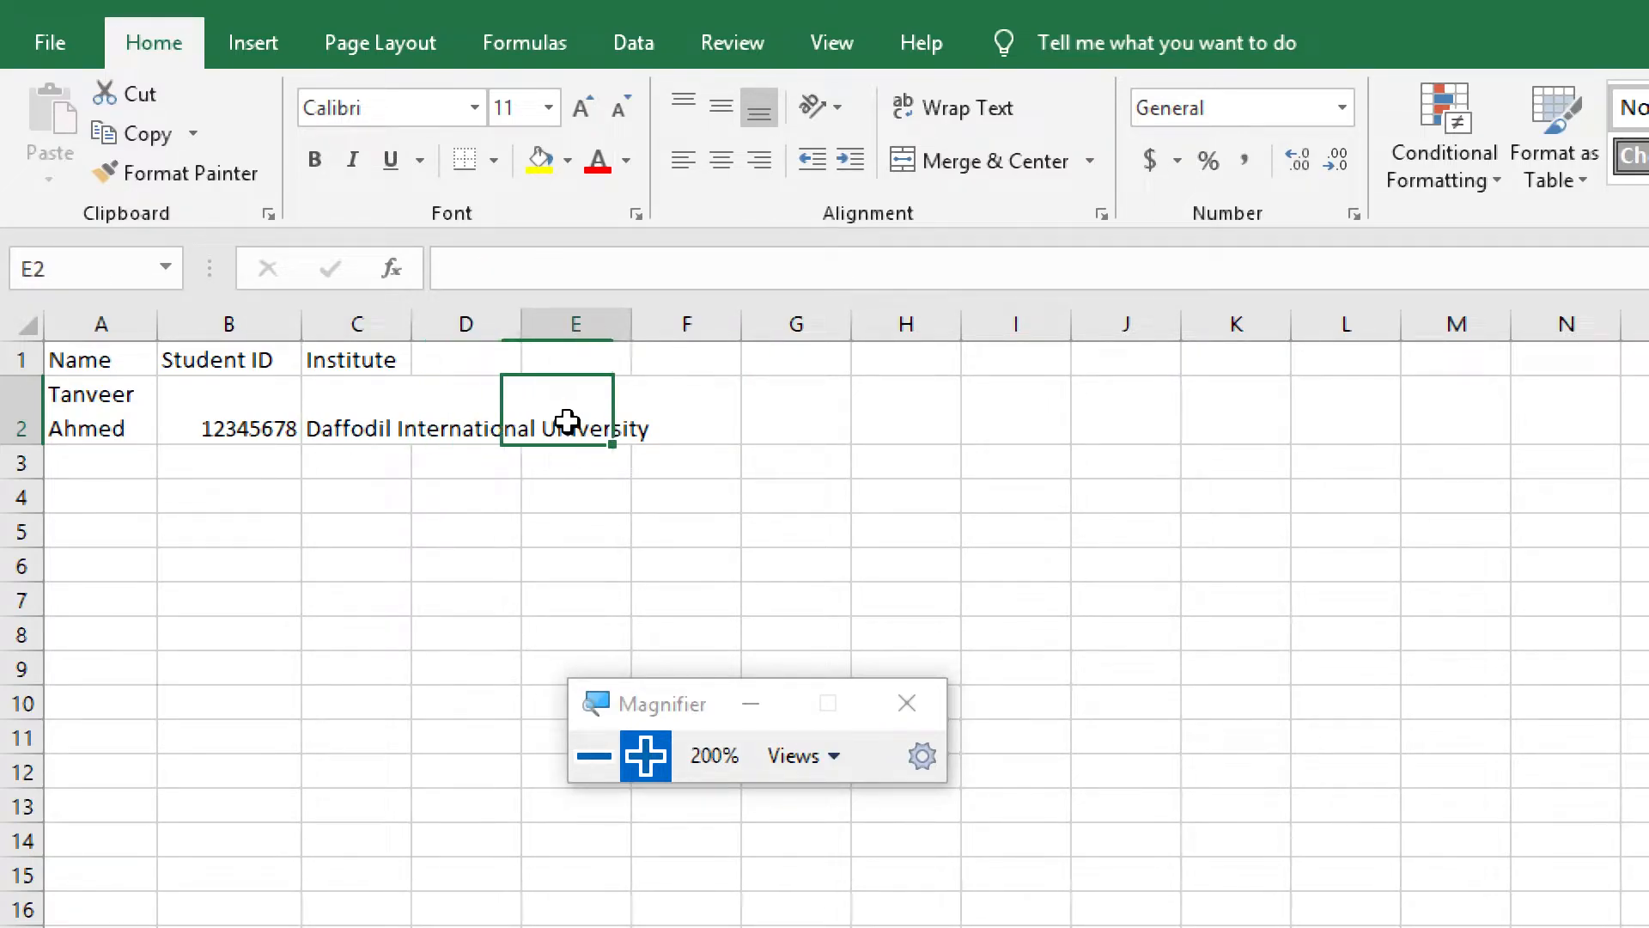
left_click(449, 424)
left_click(343, 419)
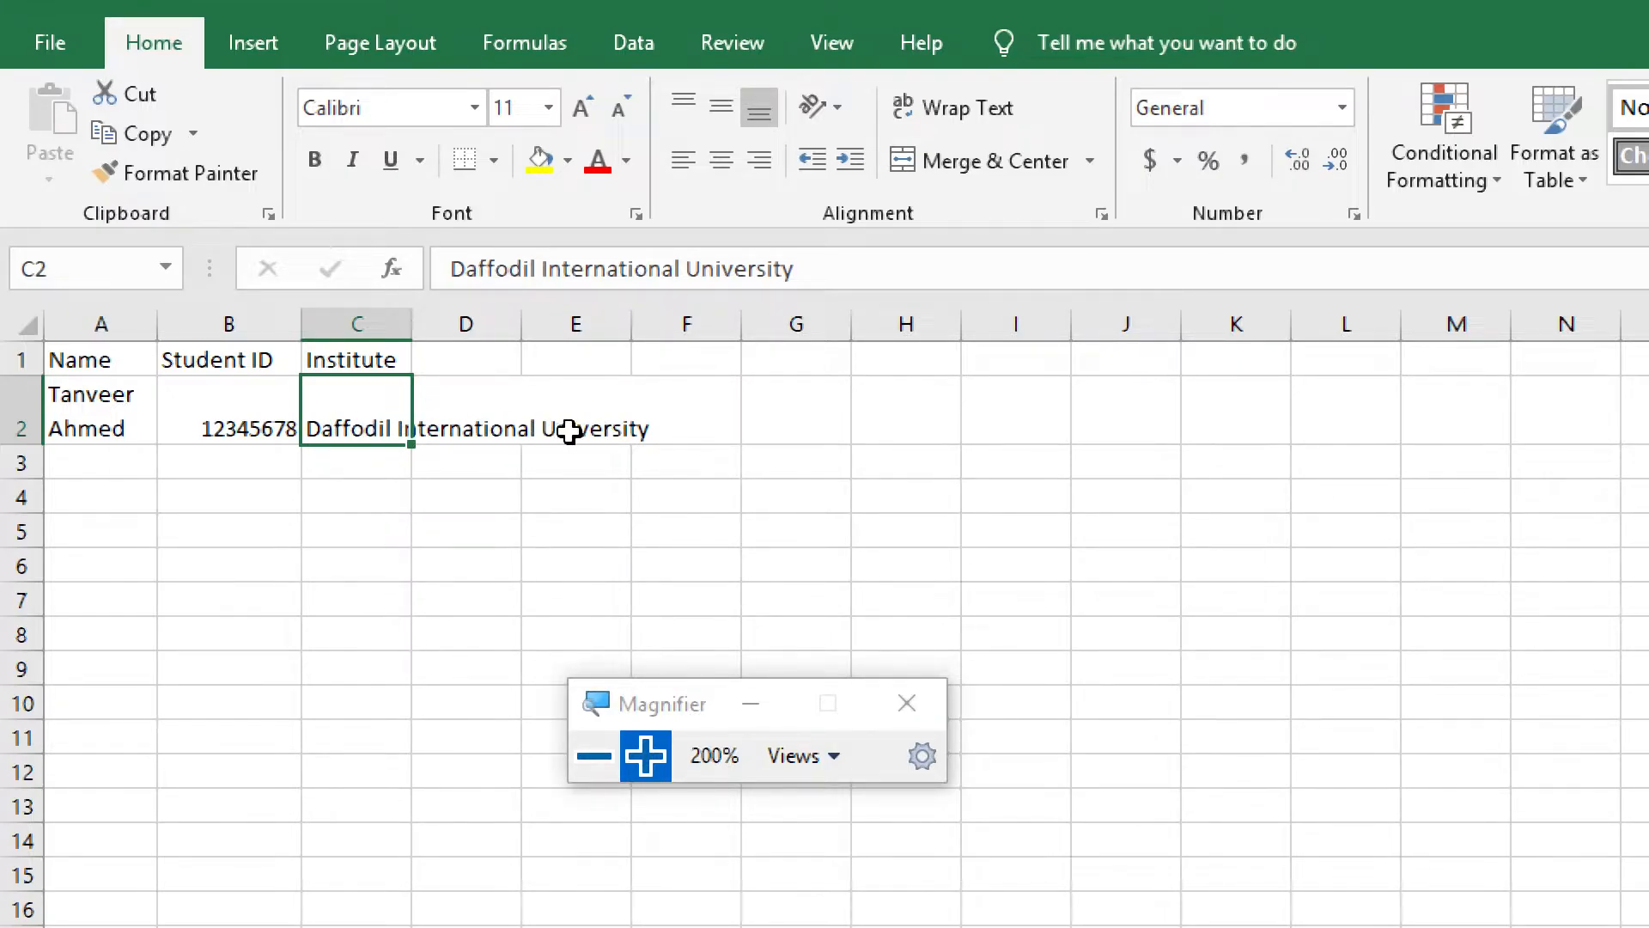
left_click(434, 416)
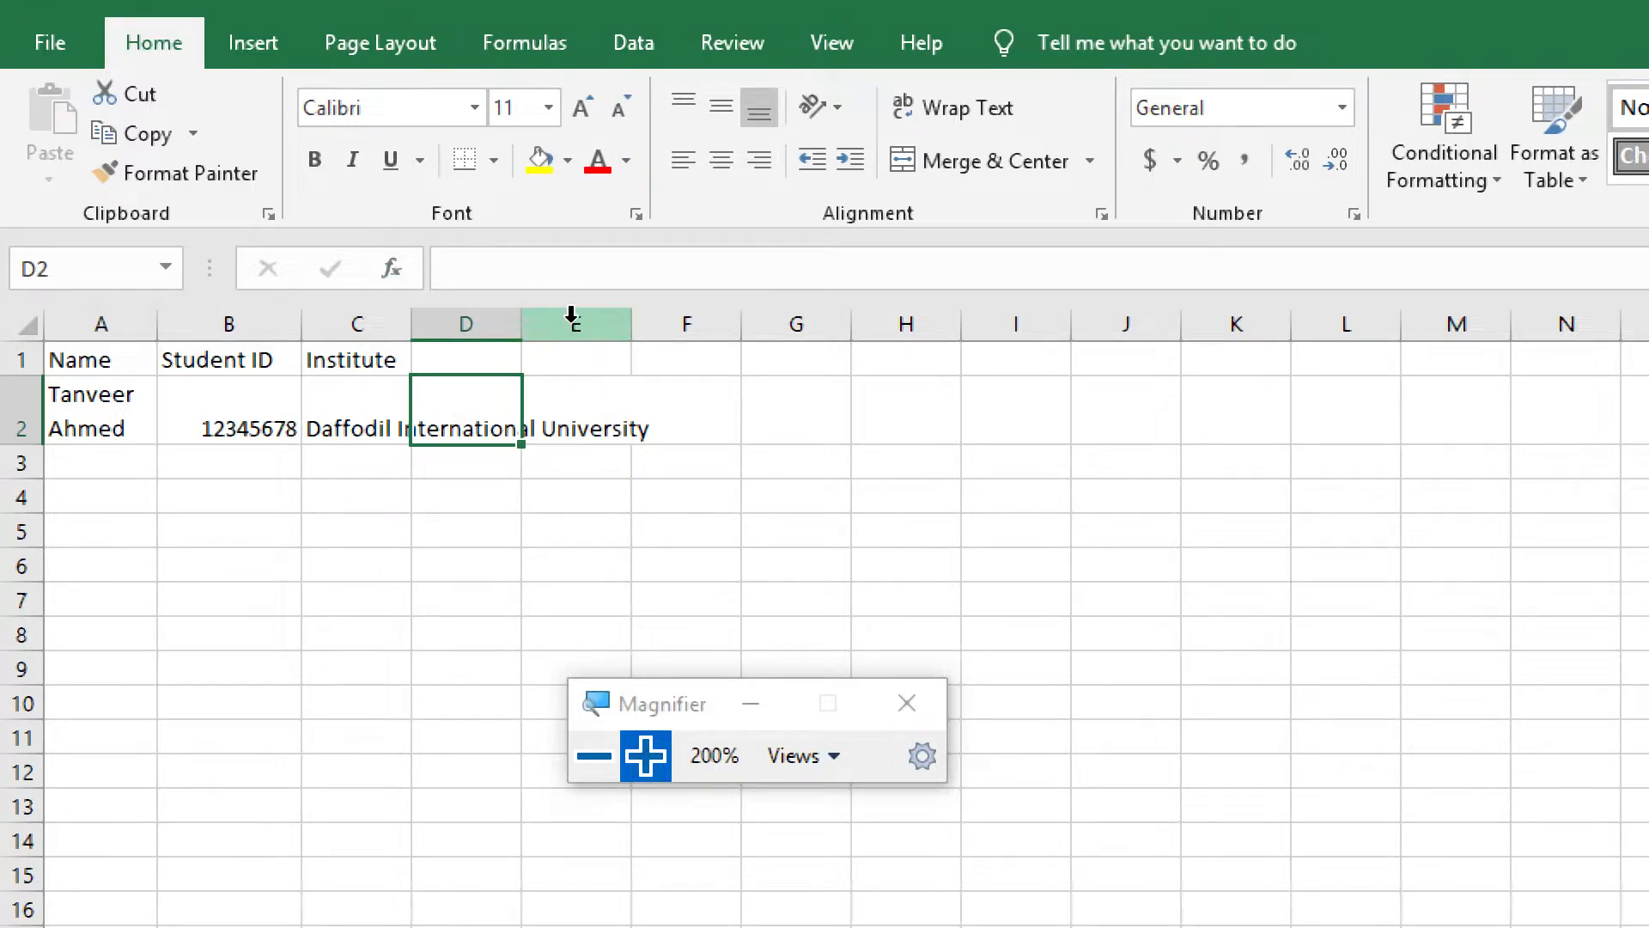
left_click(593, 415)
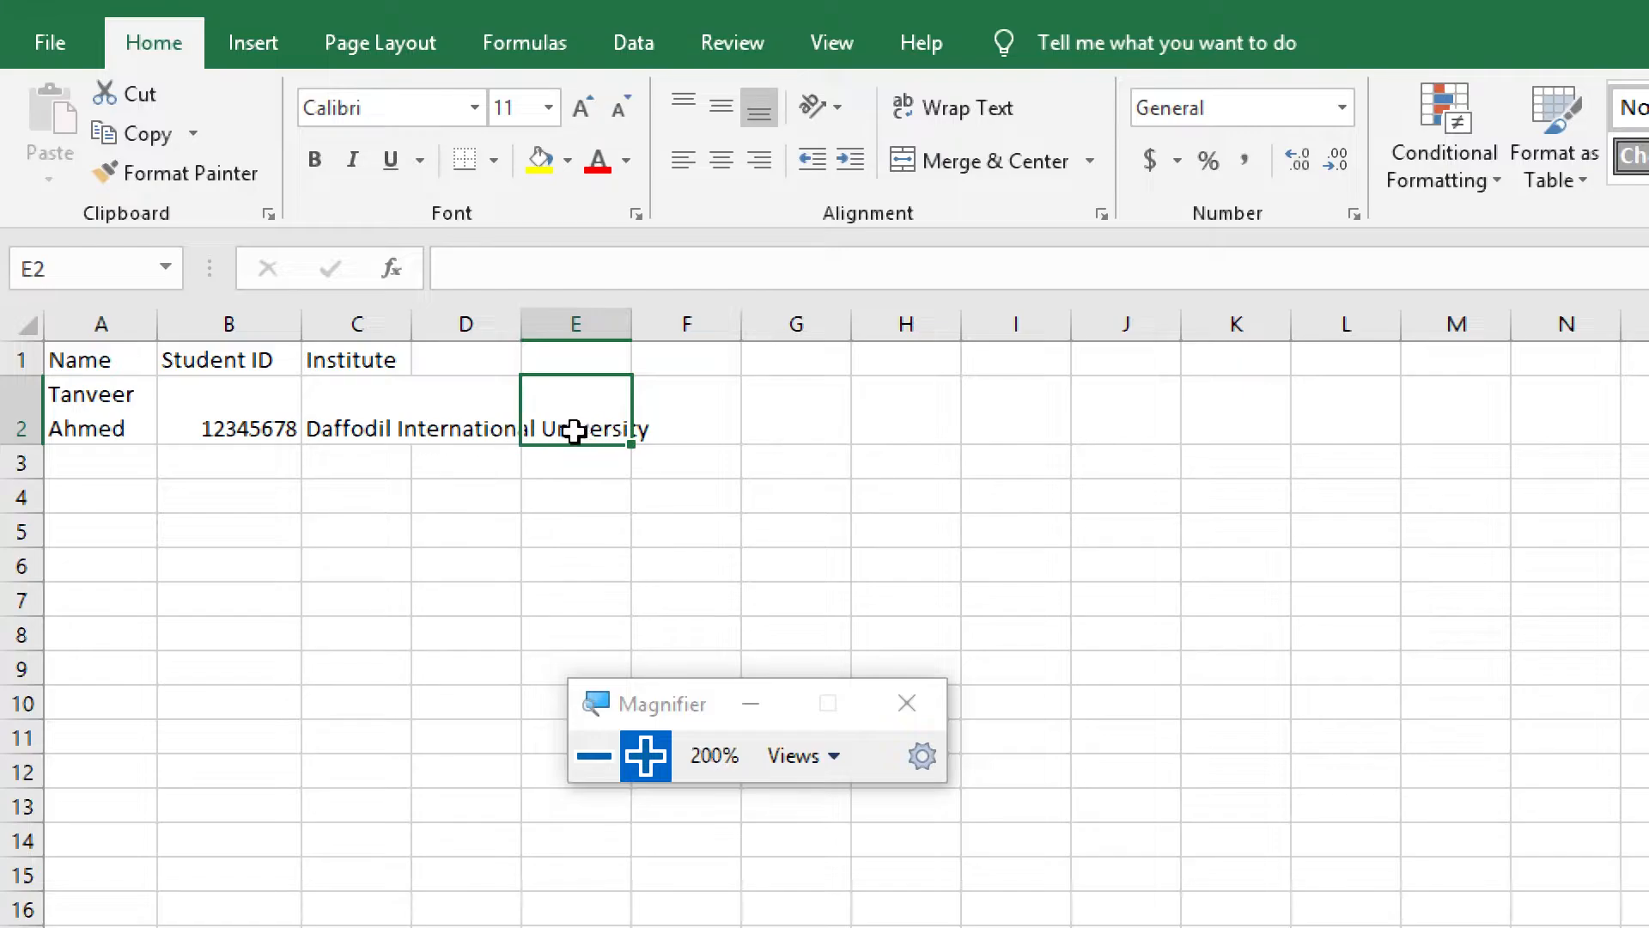
Wrap the institute name in cell C2 and widen column C so that each word fits on one line
left_click(333, 429)
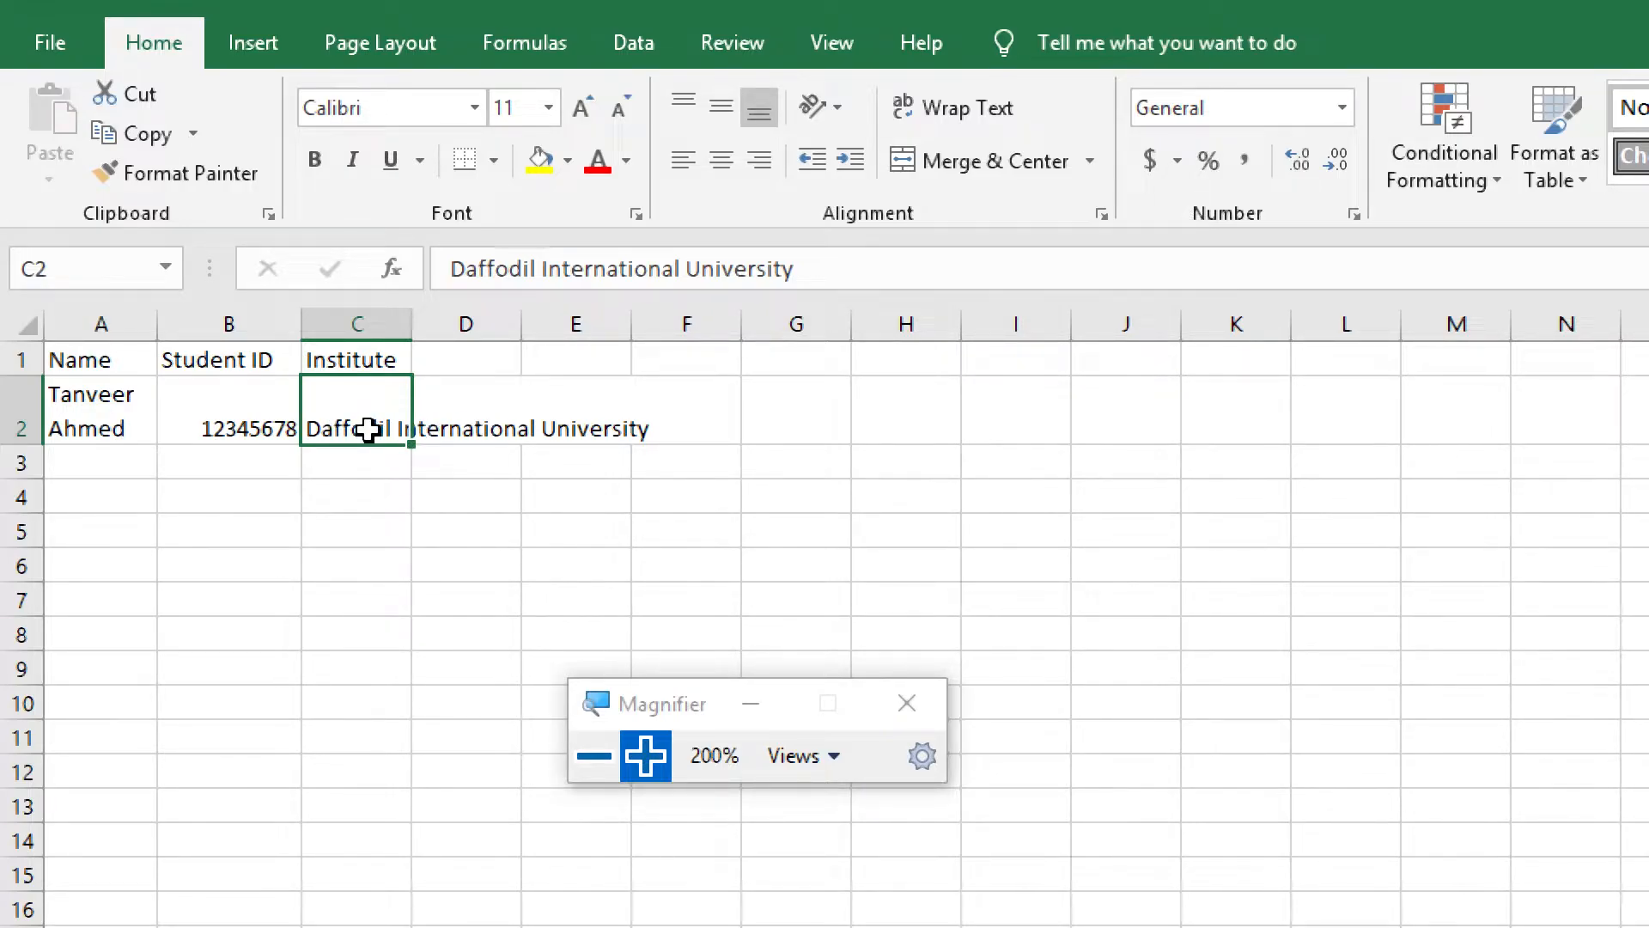
left_click(966, 120)
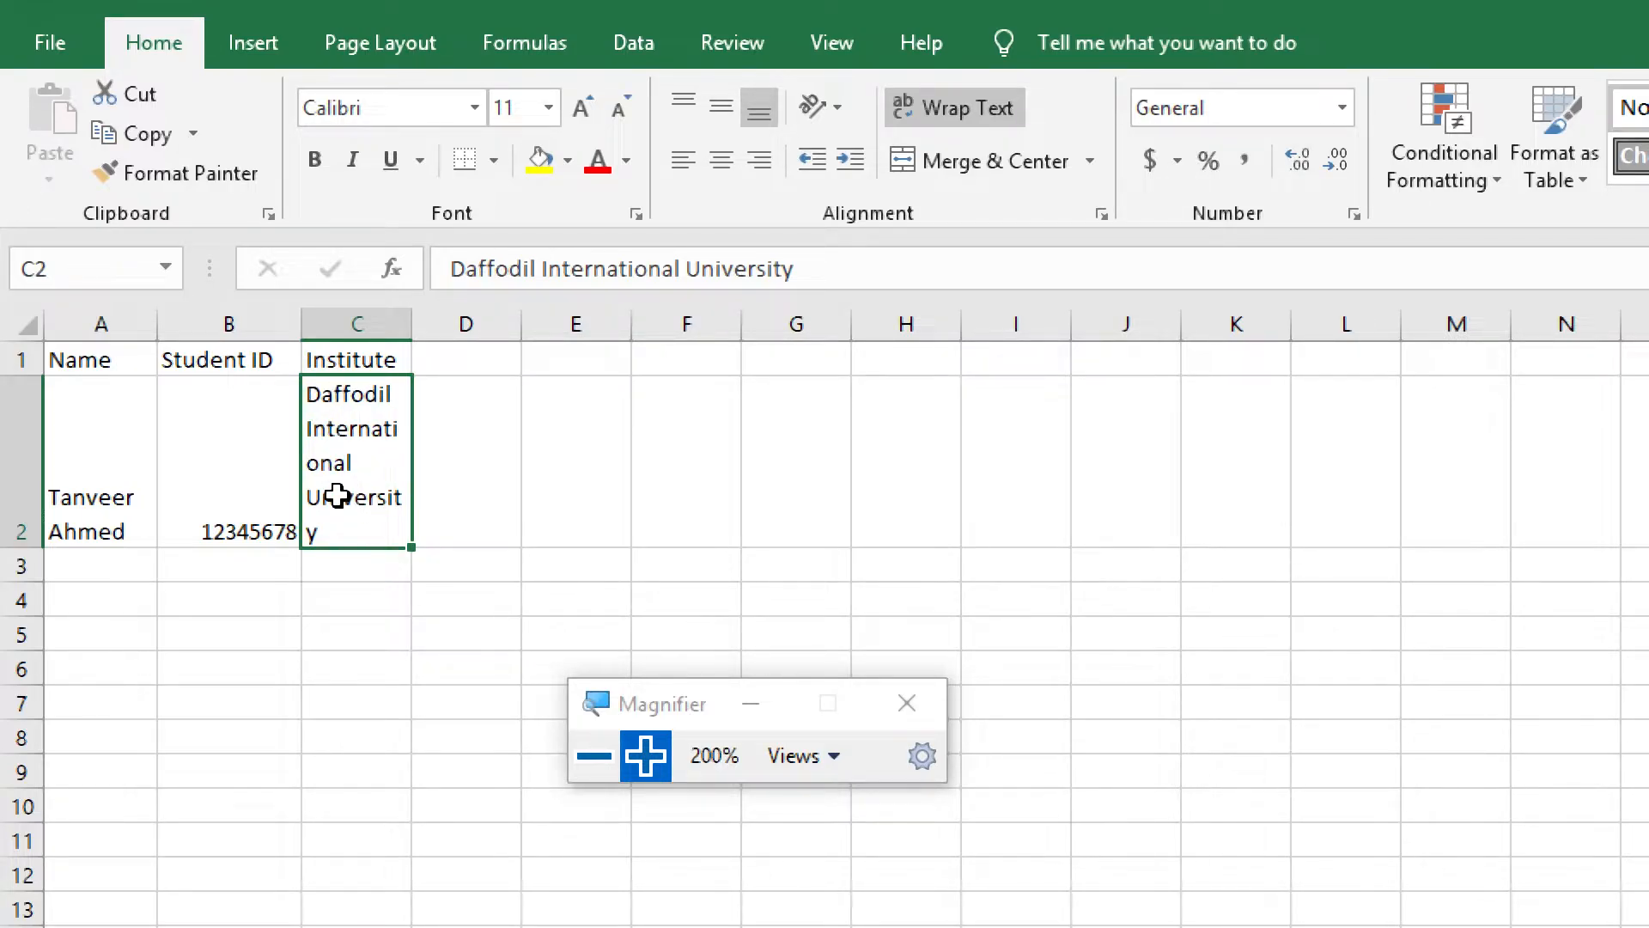
left_click_drag(415, 323, 454, 323)
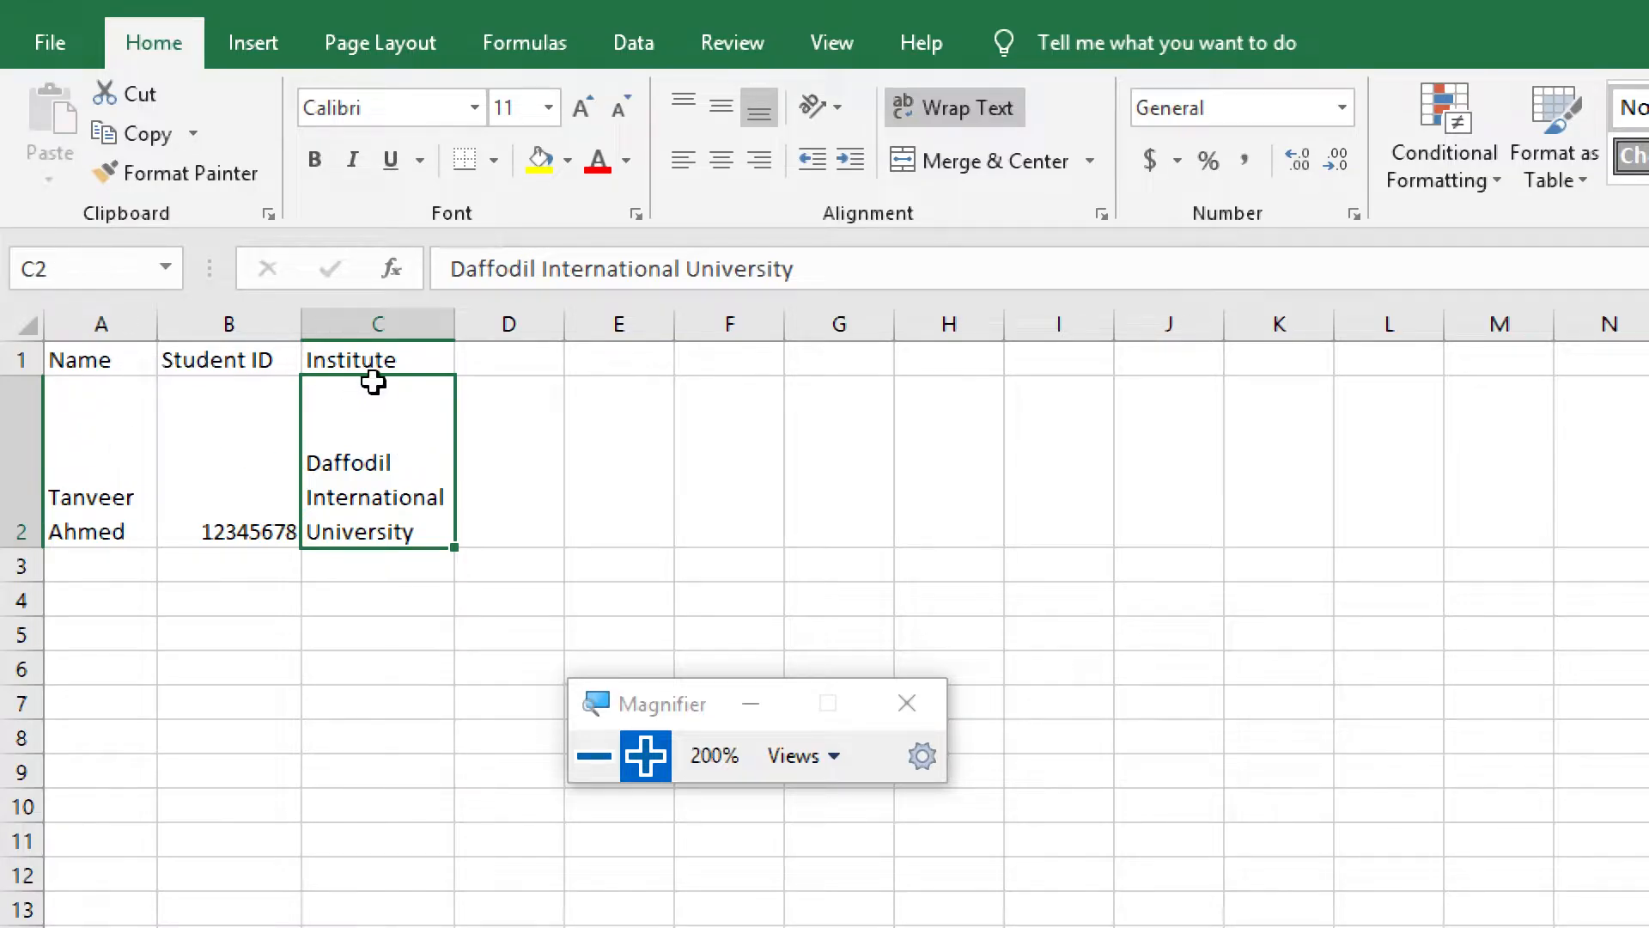
Make the headings in A1:C1 bold and underlined, trying italic and removing it again
left_click(90, 359)
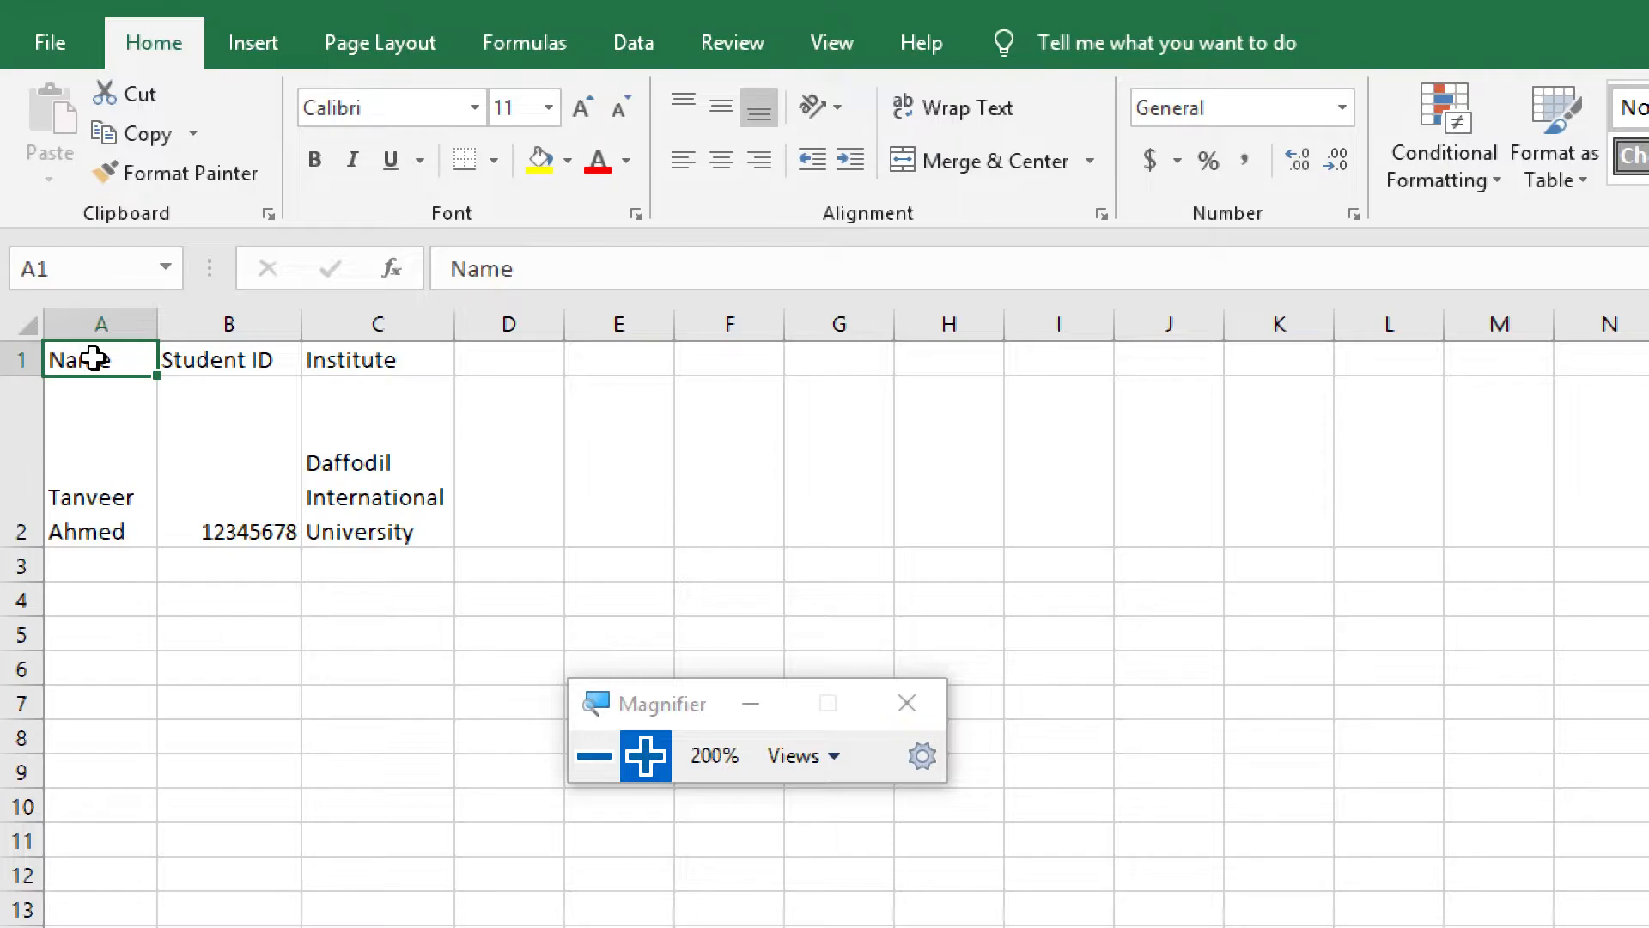
left_click_drag(93, 358, 352, 362)
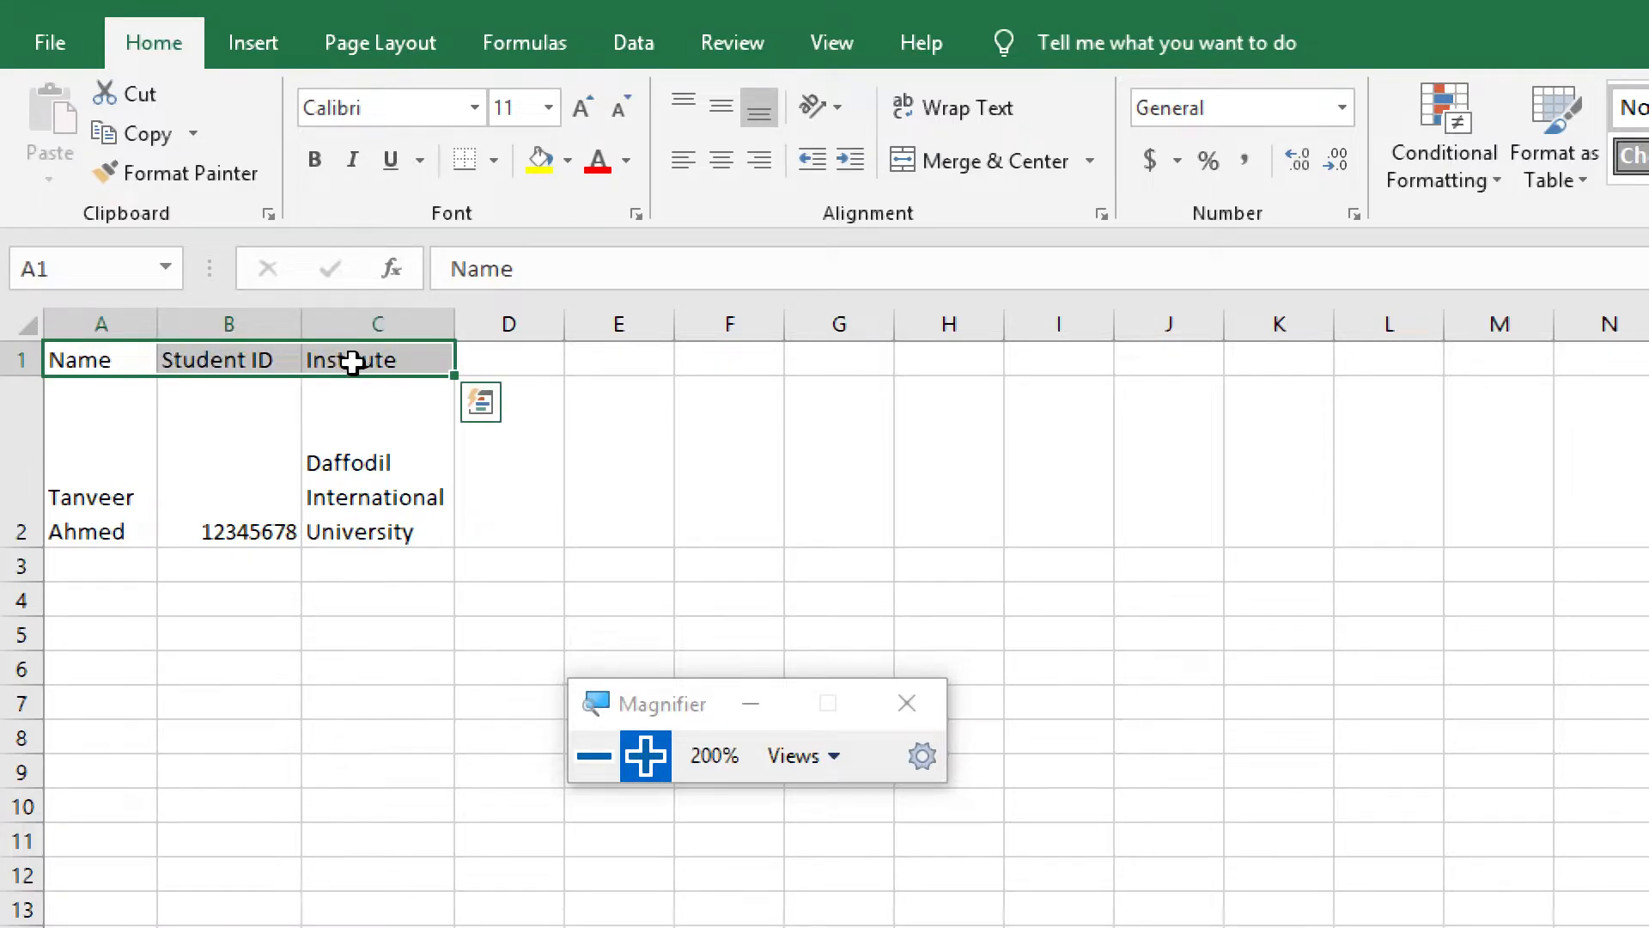
left_click(314, 157)
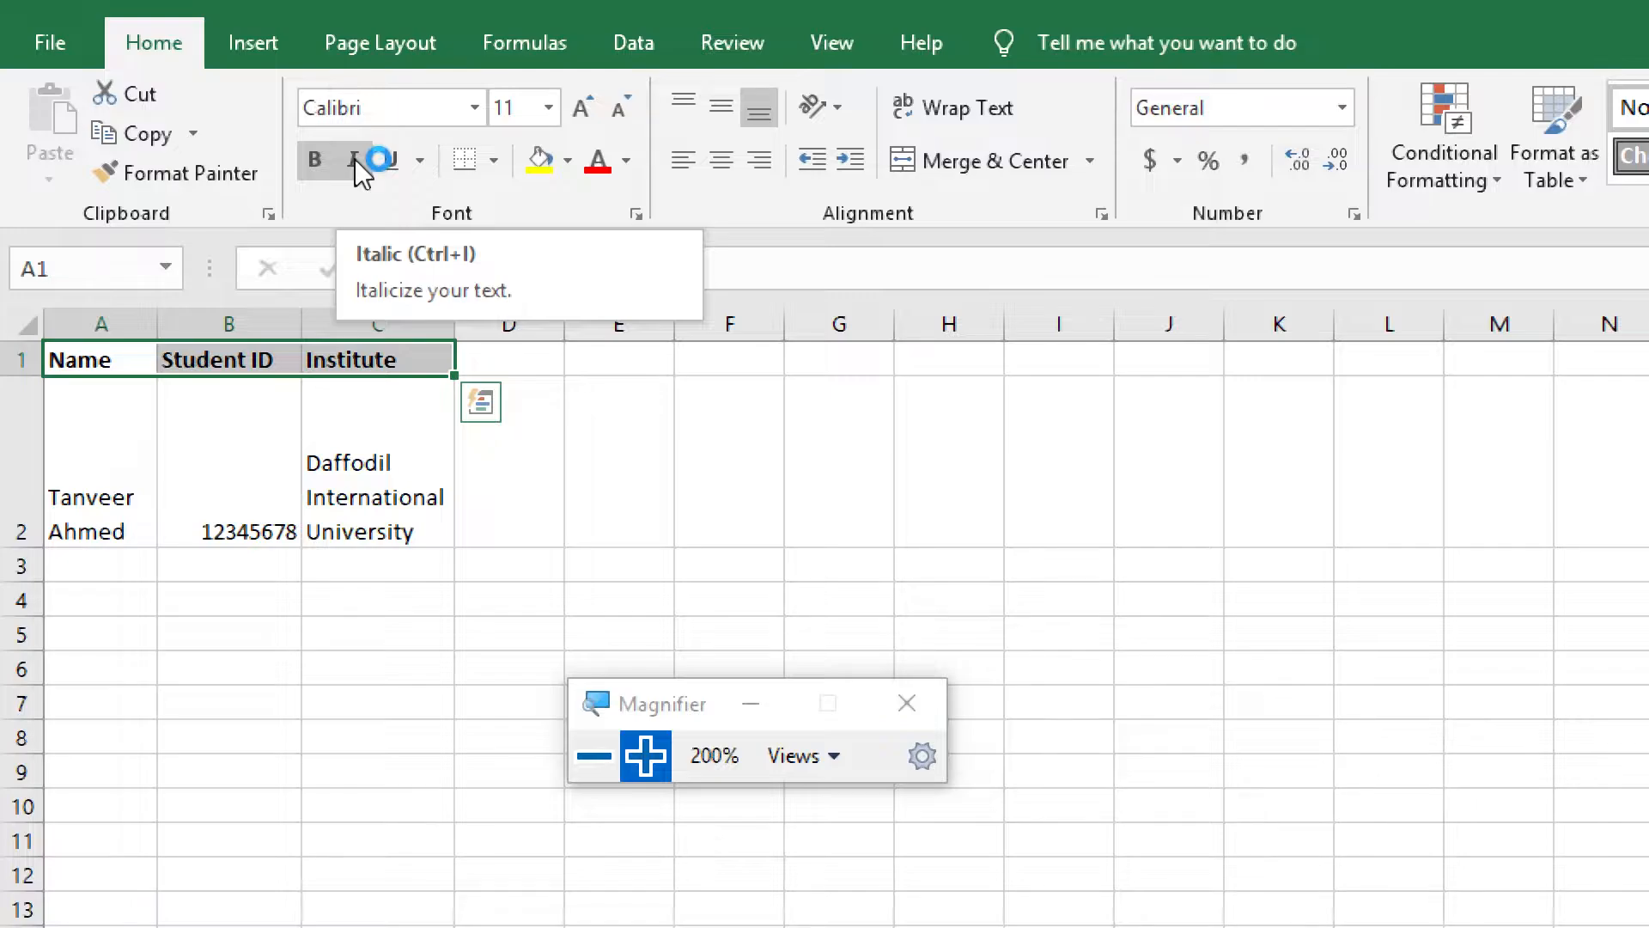
left_click(354, 158)
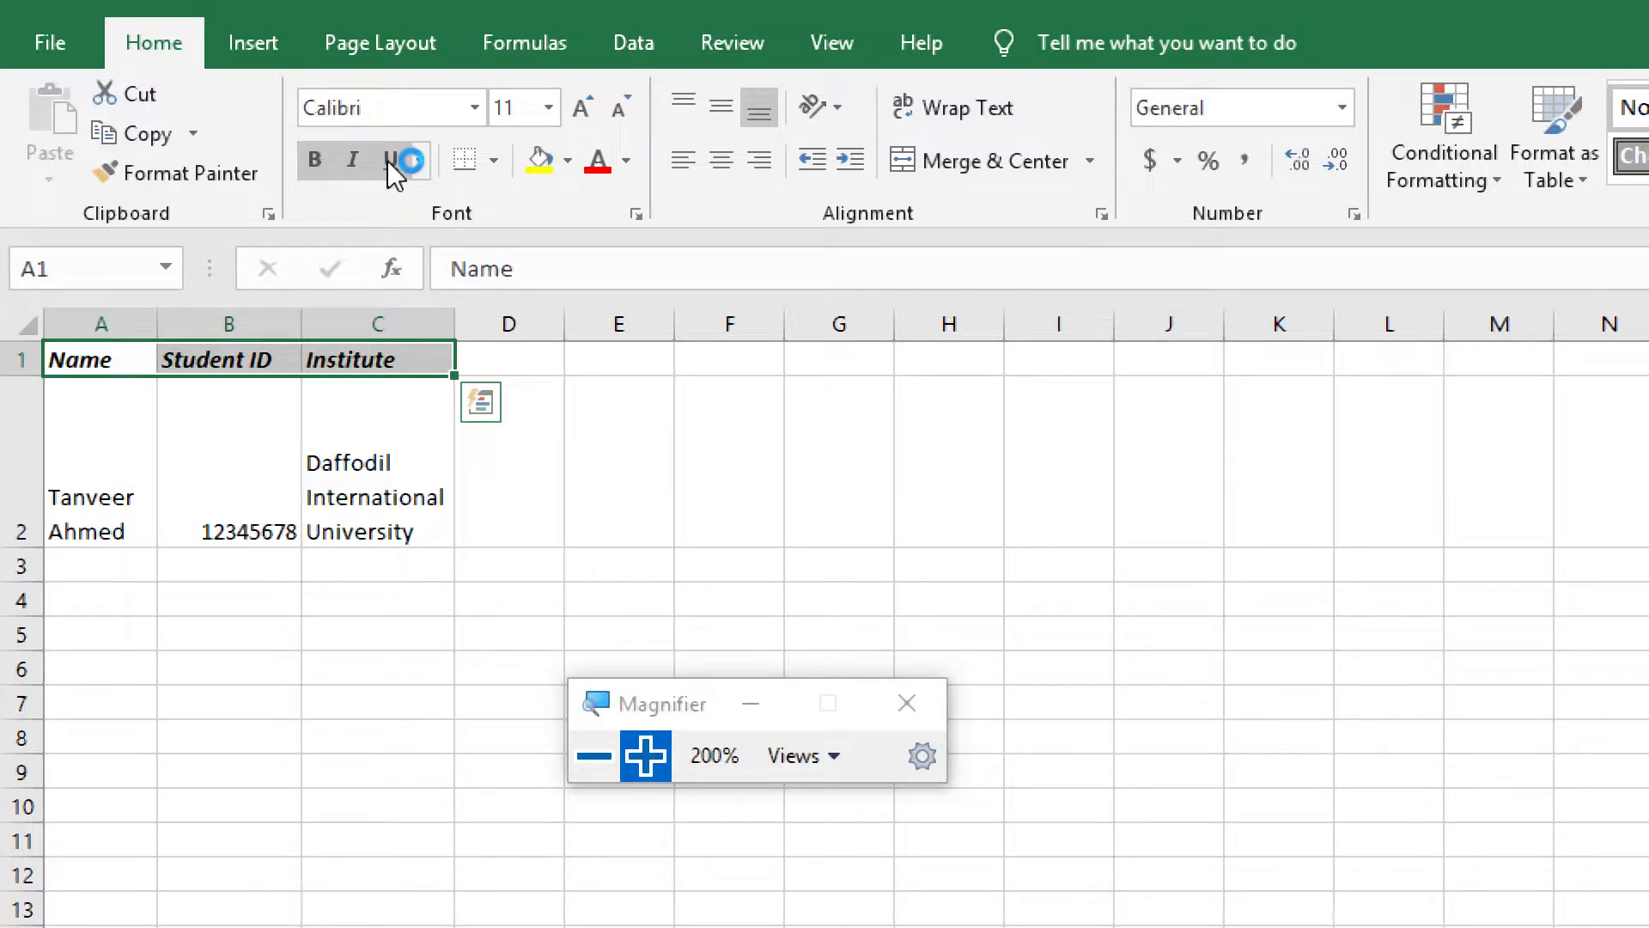
left_click(388, 159)
left_click(354, 162)
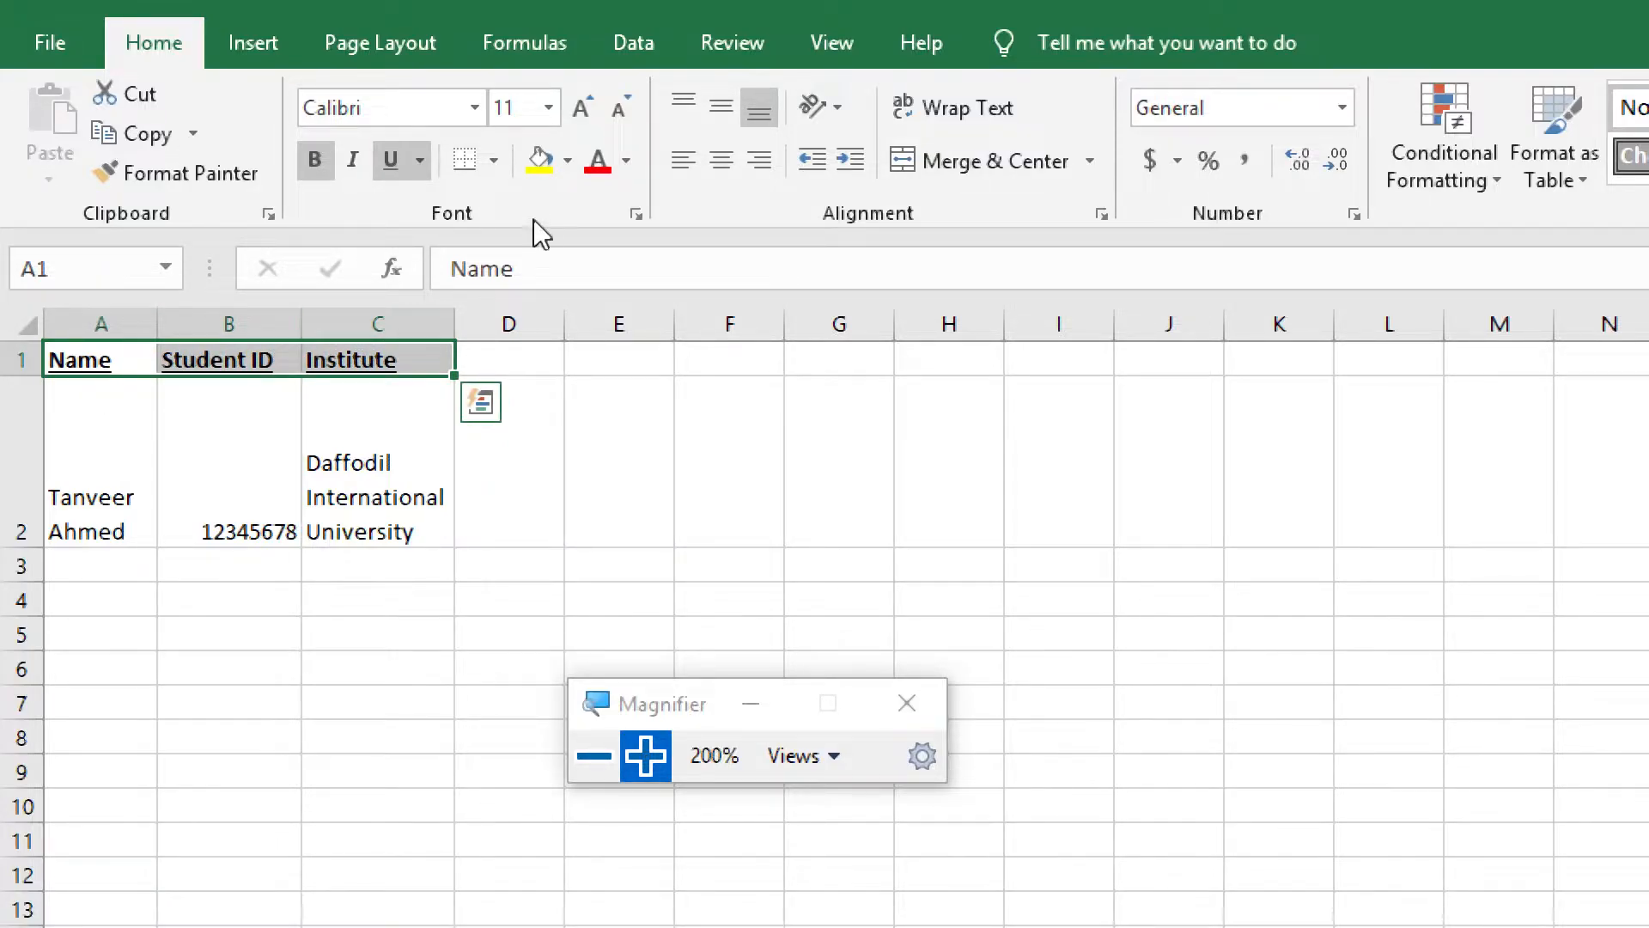
Set the font size of the headings in A1:C1 to 18
left_click(550, 107)
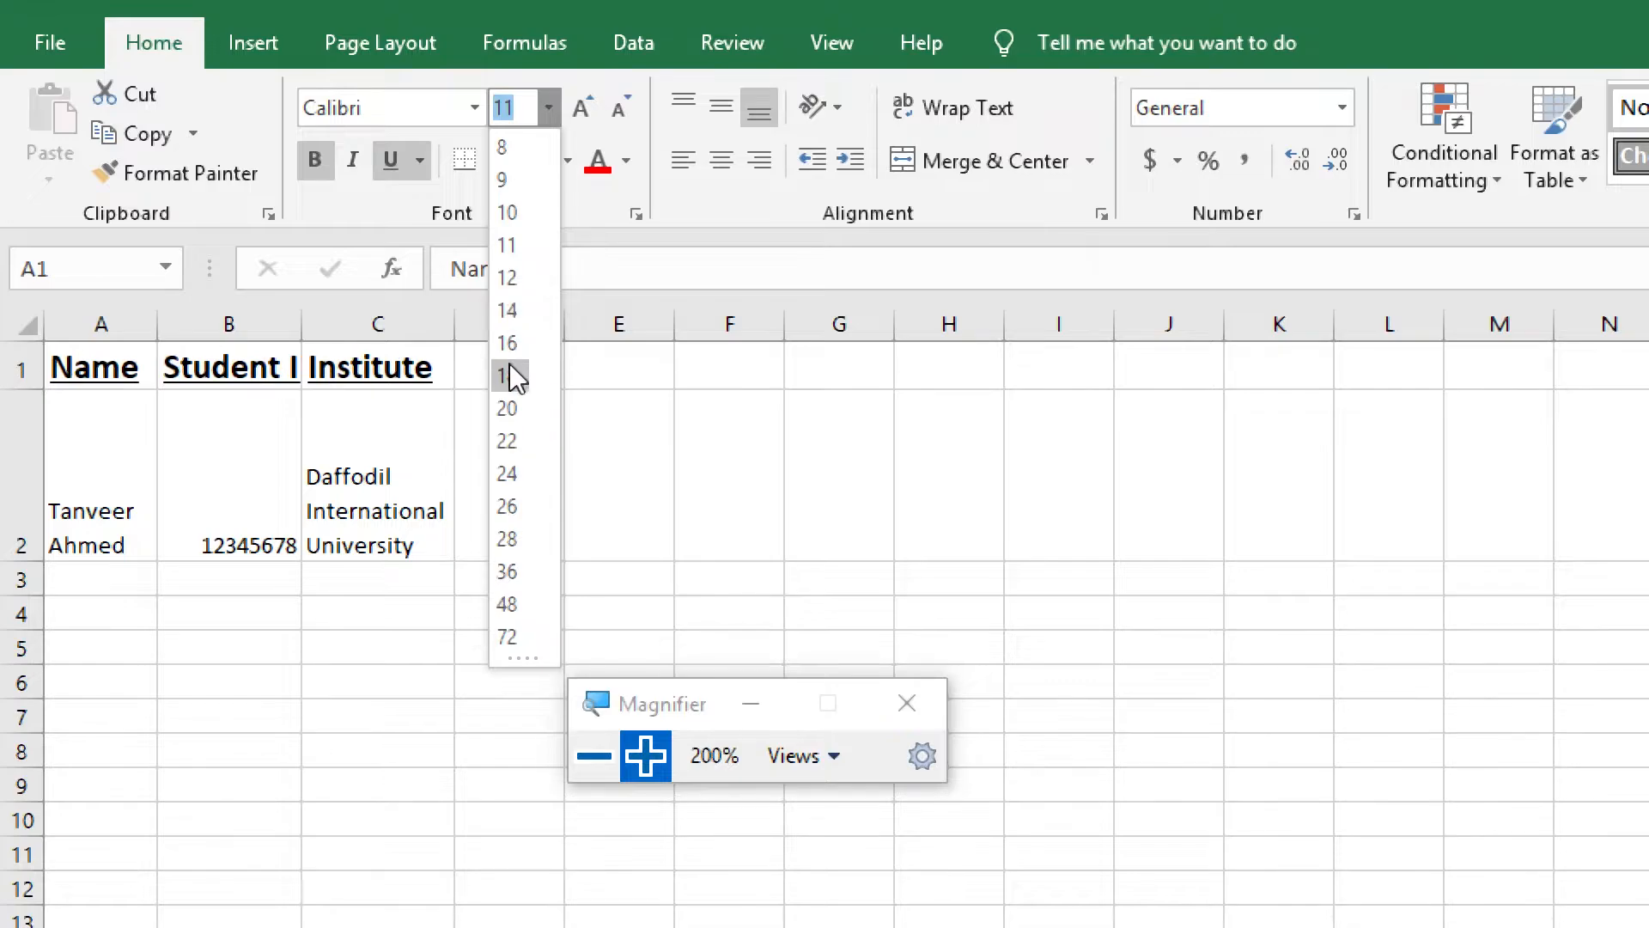
left_click(508, 376)
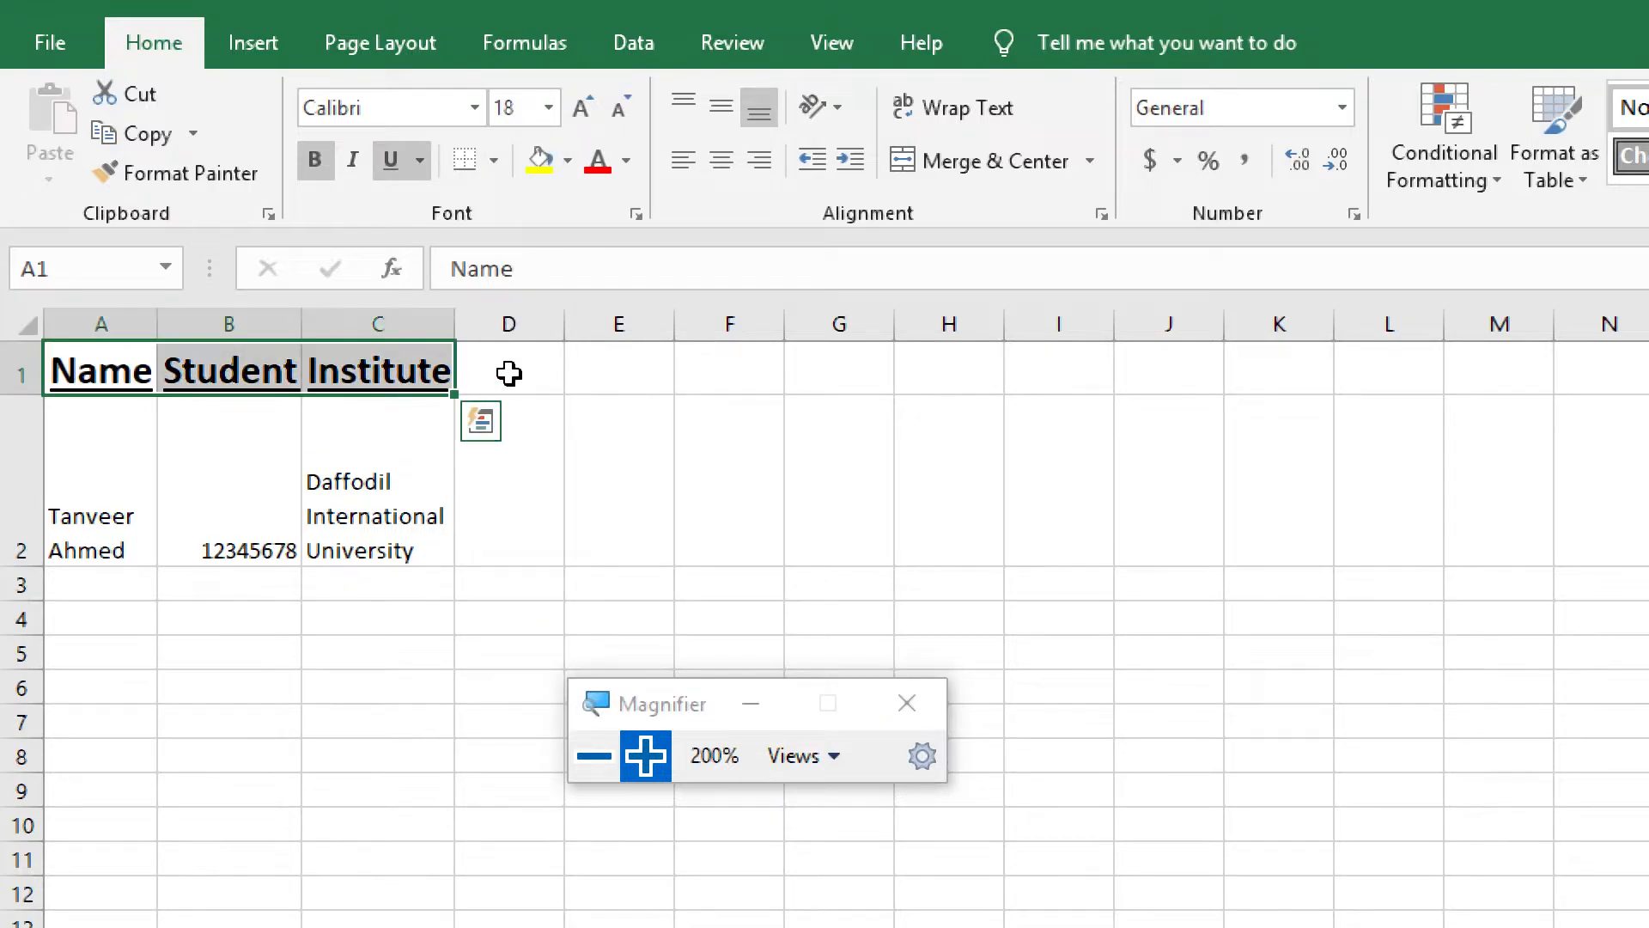
left_click(504, 484)
Widen column B so that the enlarged "Student ID" heading fits completely
left_click(236, 371)
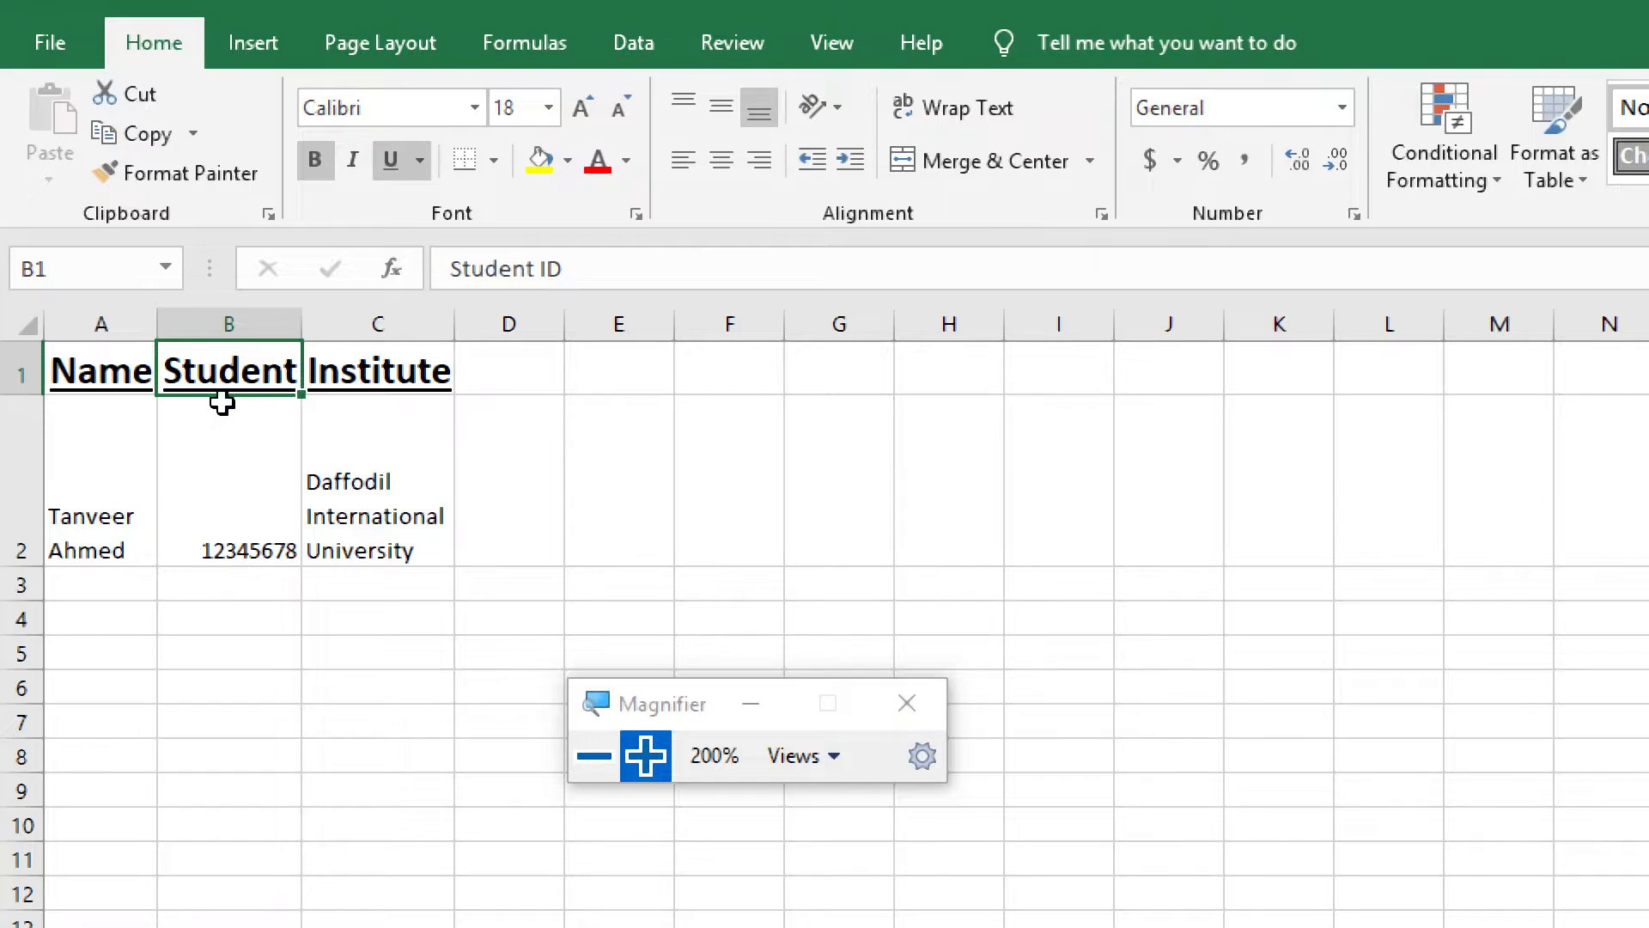
left_click_drag(301, 325, 359, 323)
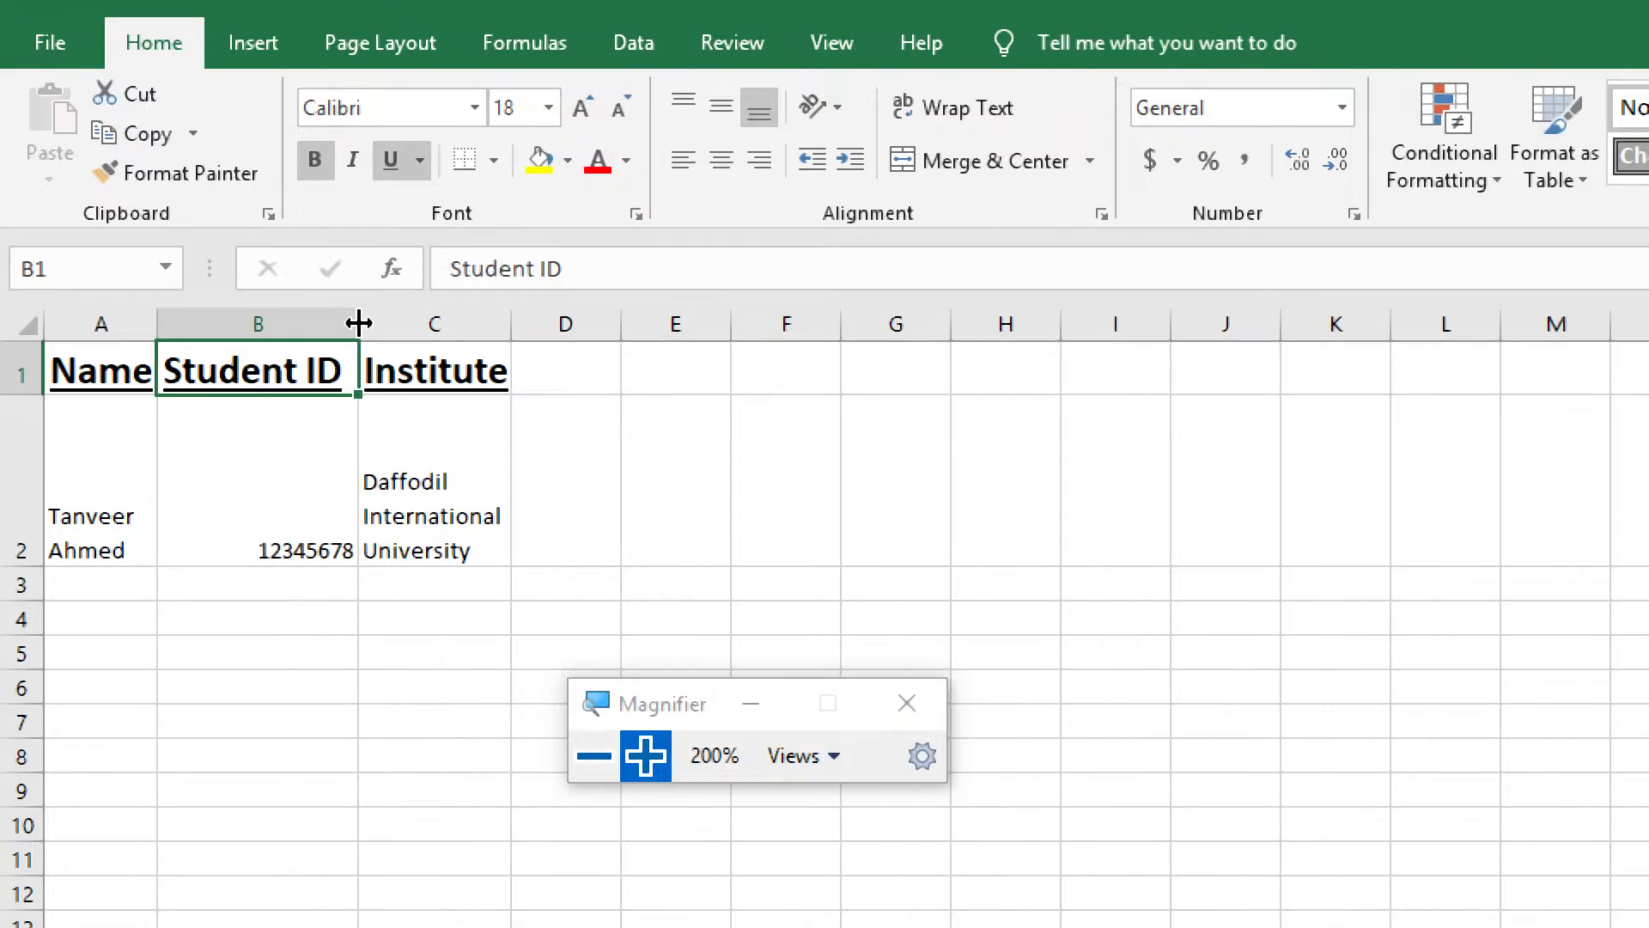
left_click(490, 383)
left_click(559, 431)
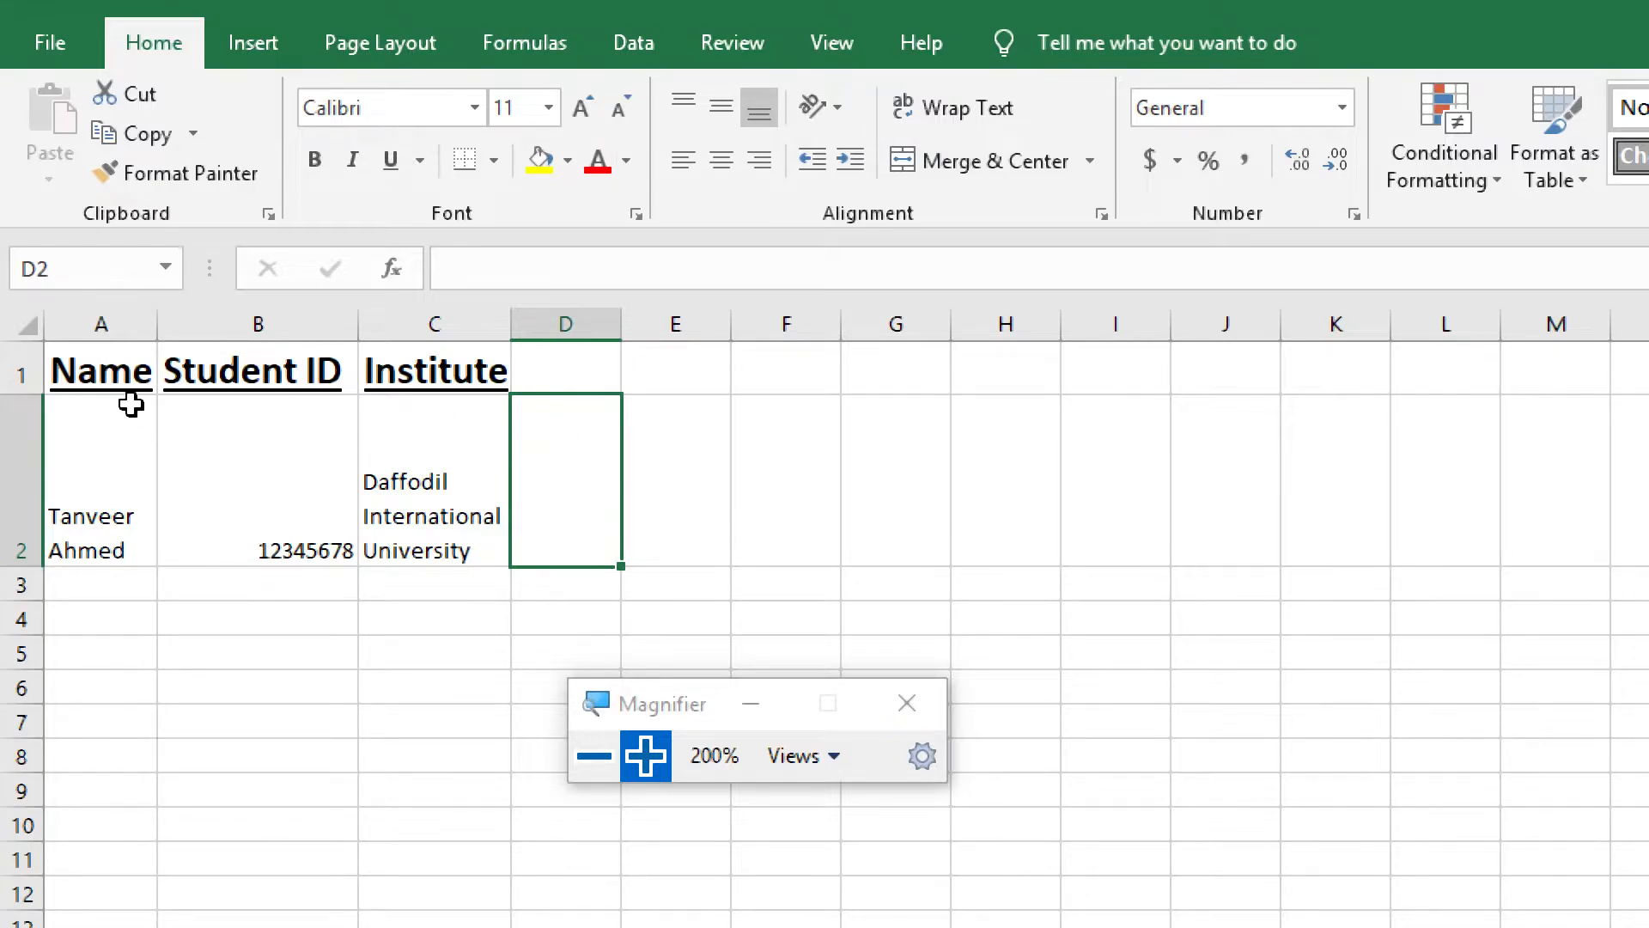
left_click(25, 373)
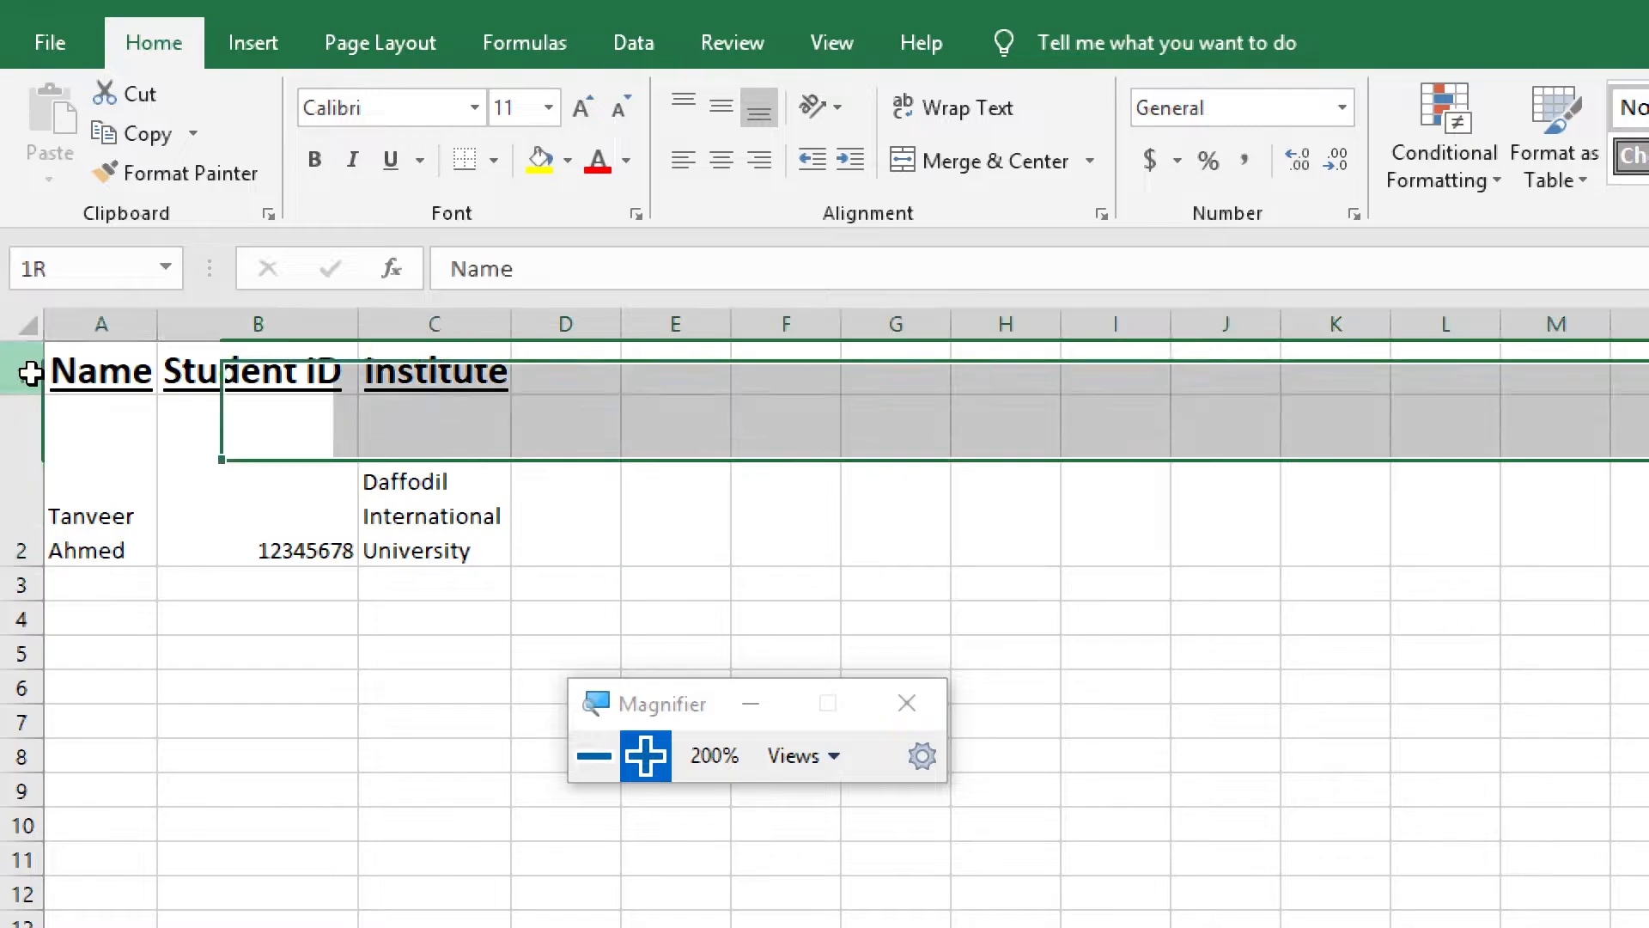
left_click(81, 424)
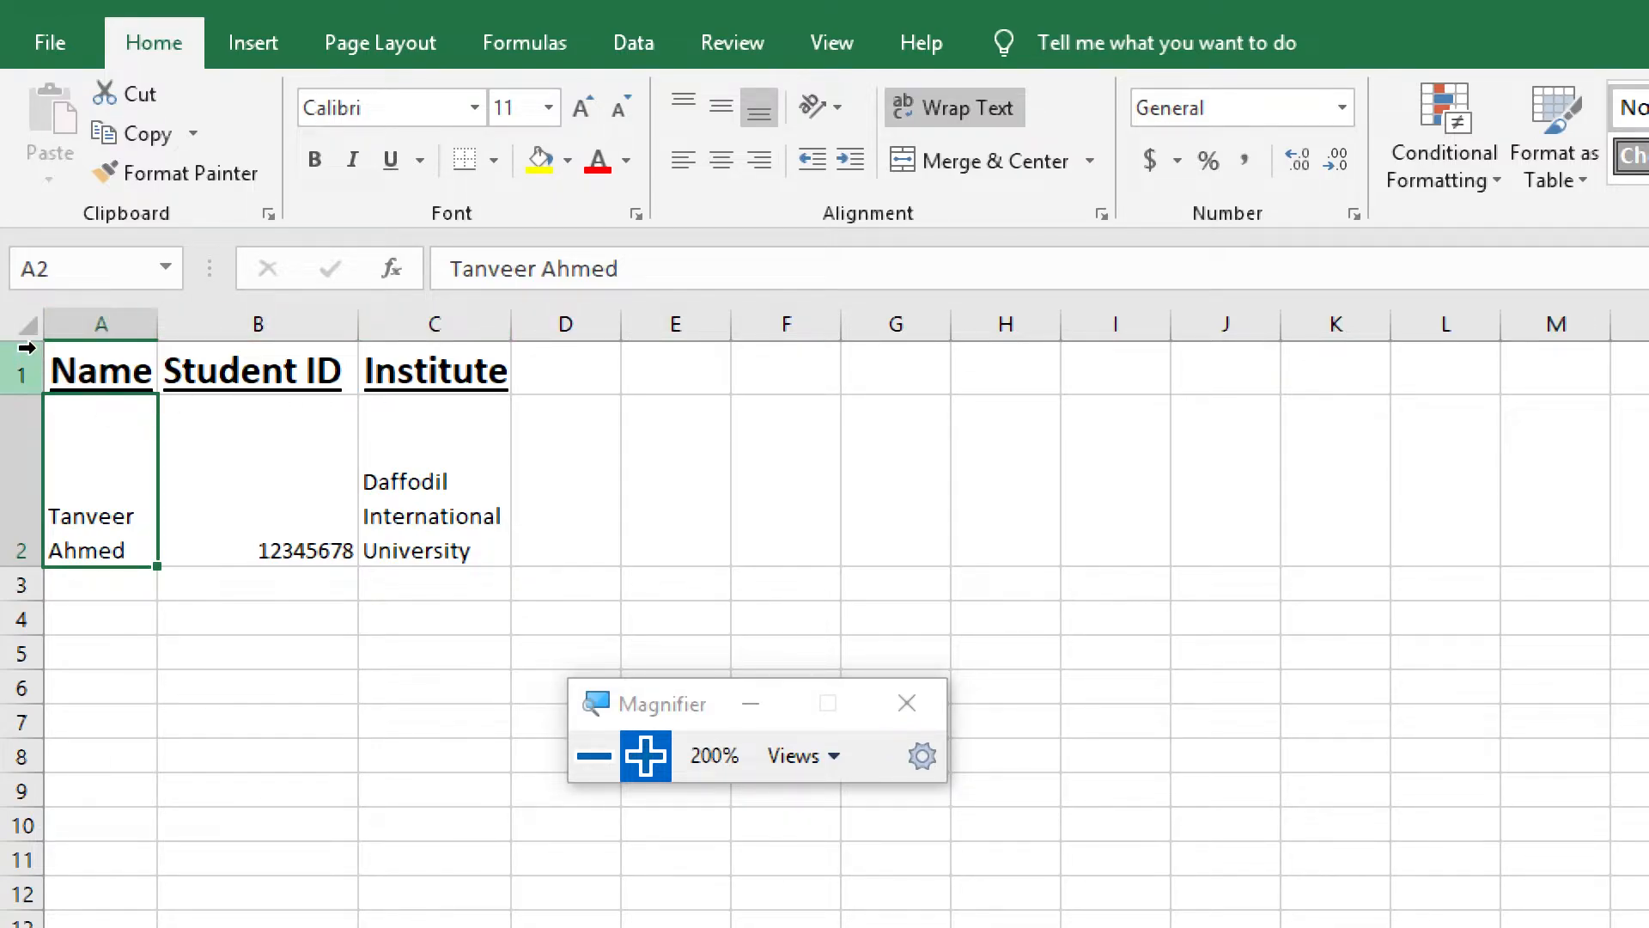
Insert a new sheet row above the heading row with Name, Student ID and Institute
left_click(78, 370)
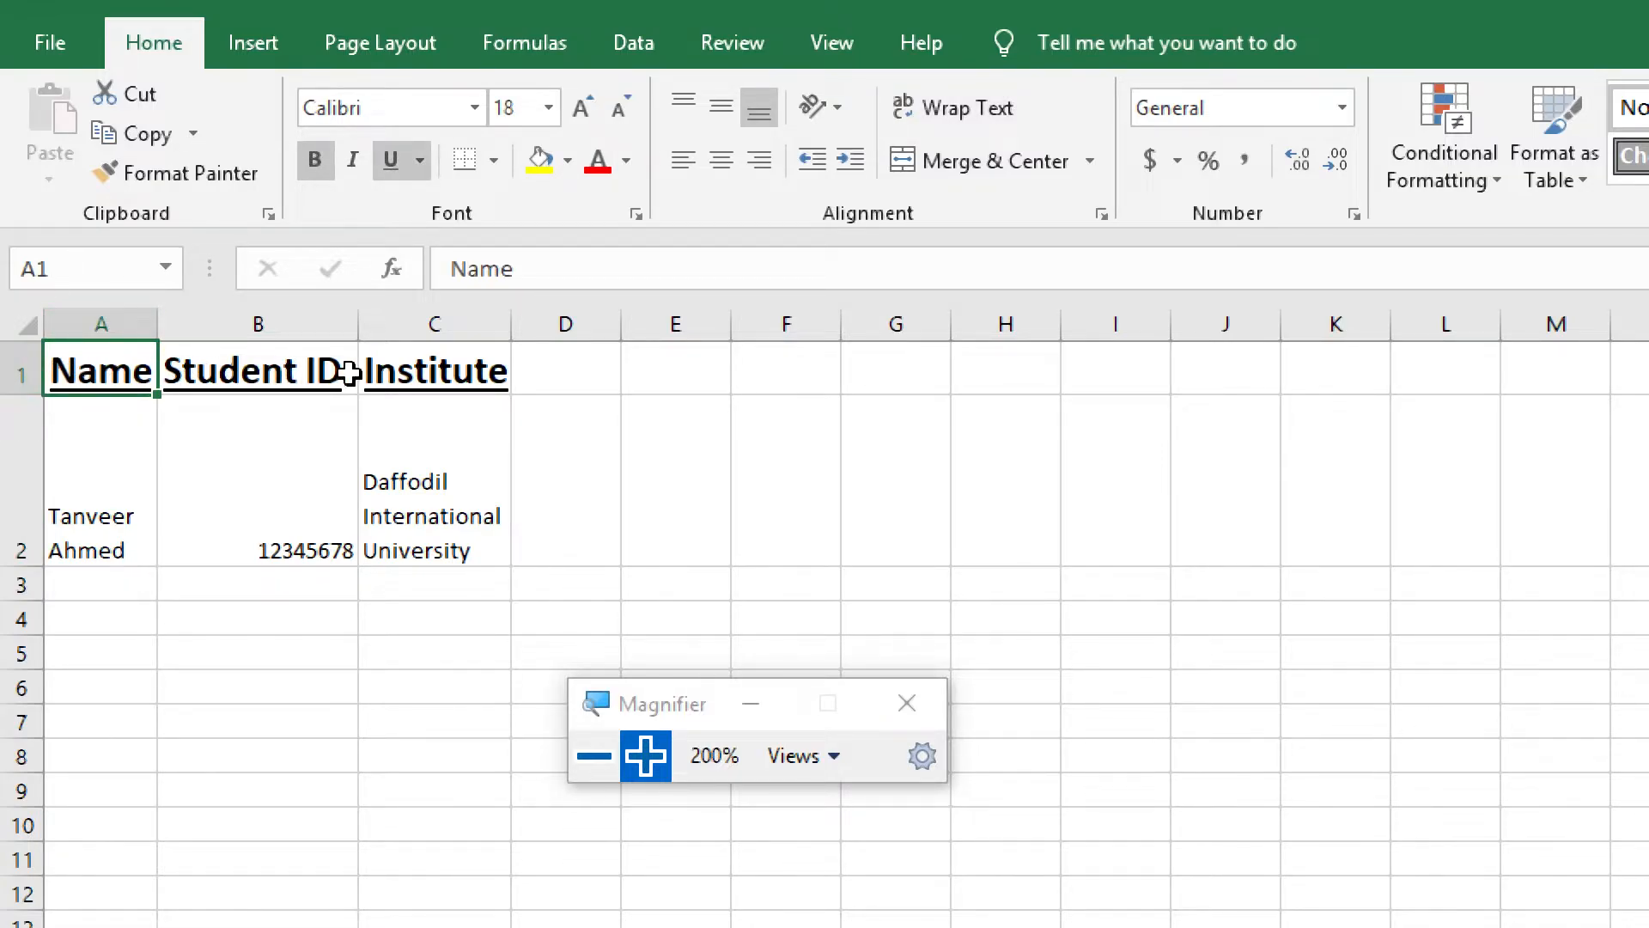
left_click(313, 371)
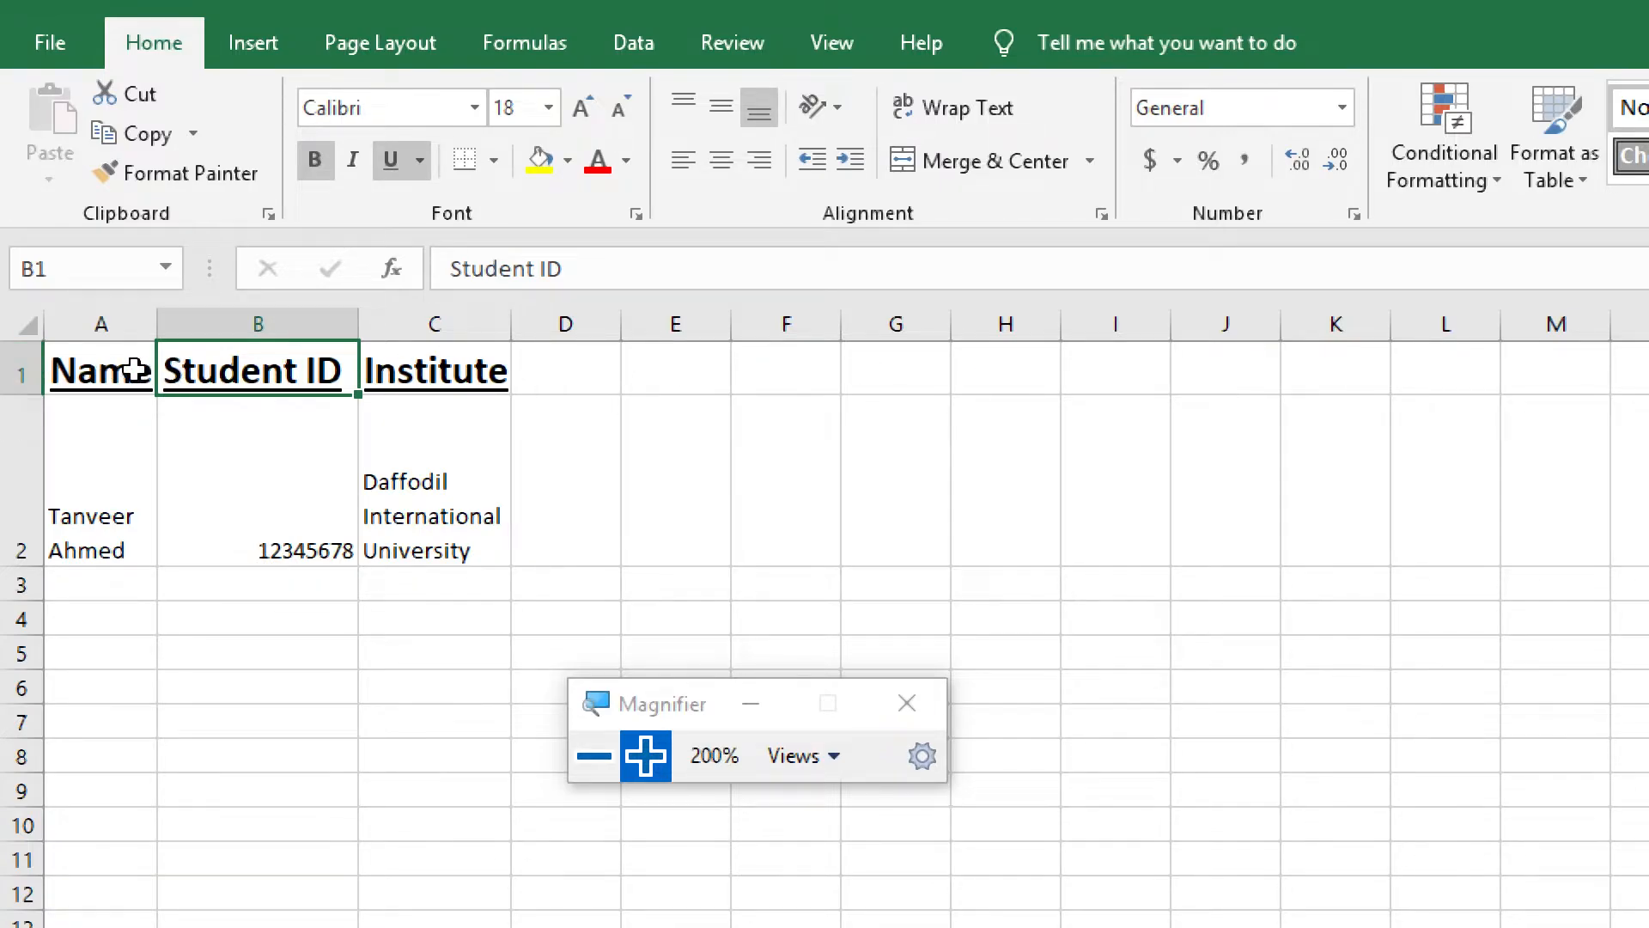
left_click(18, 368)
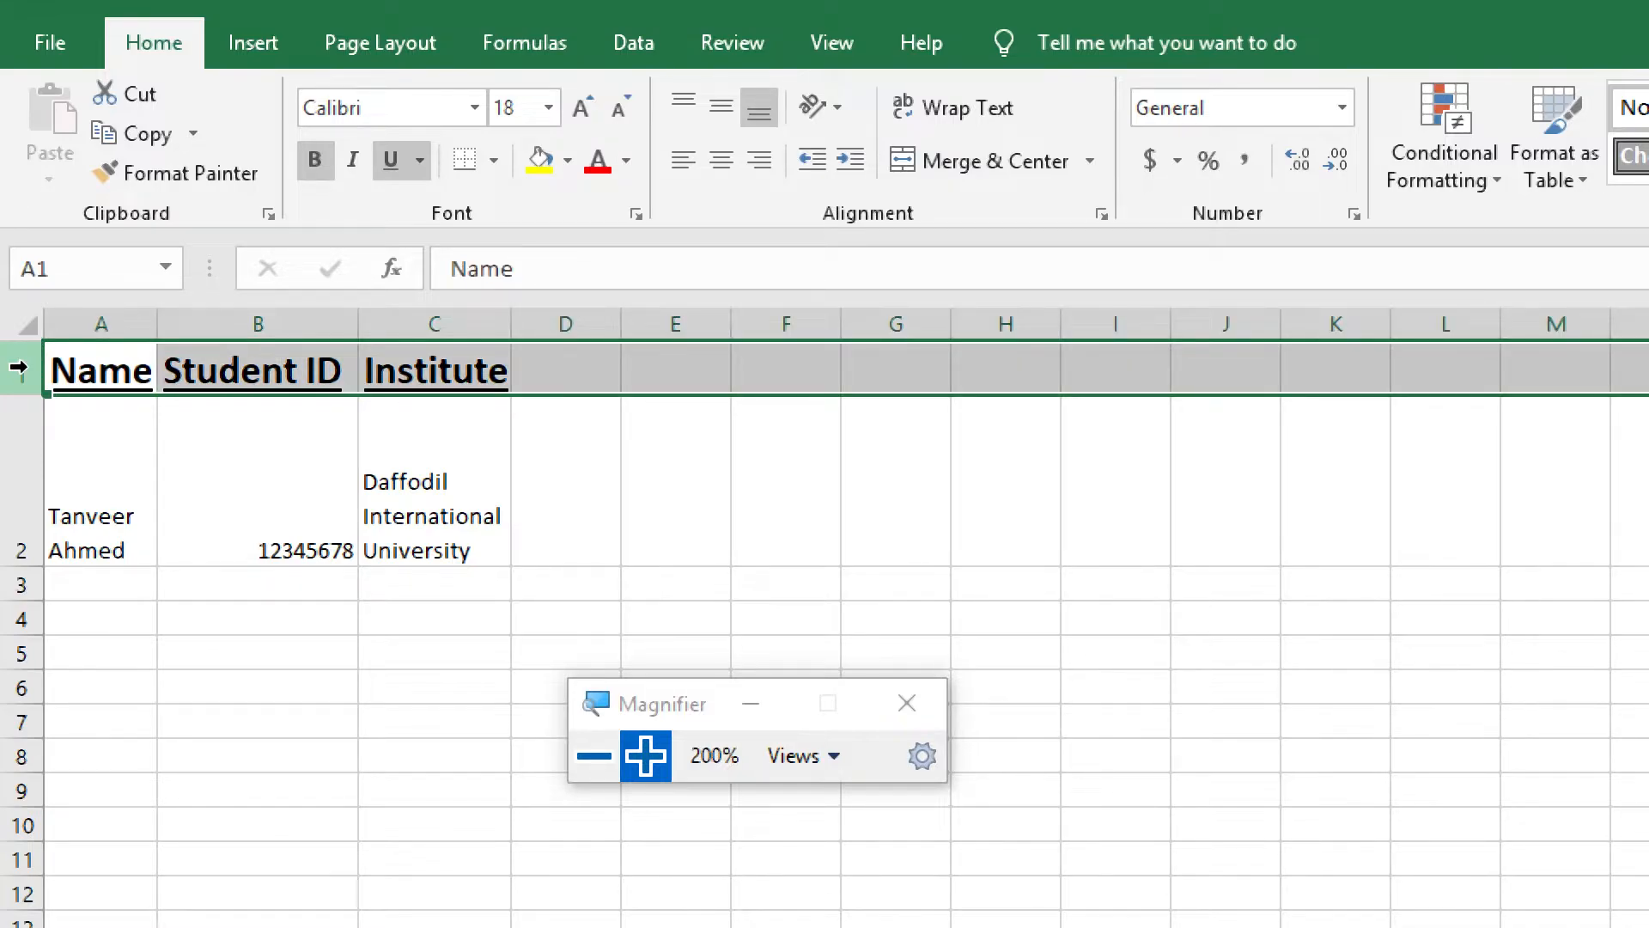
left_click(601, 756)
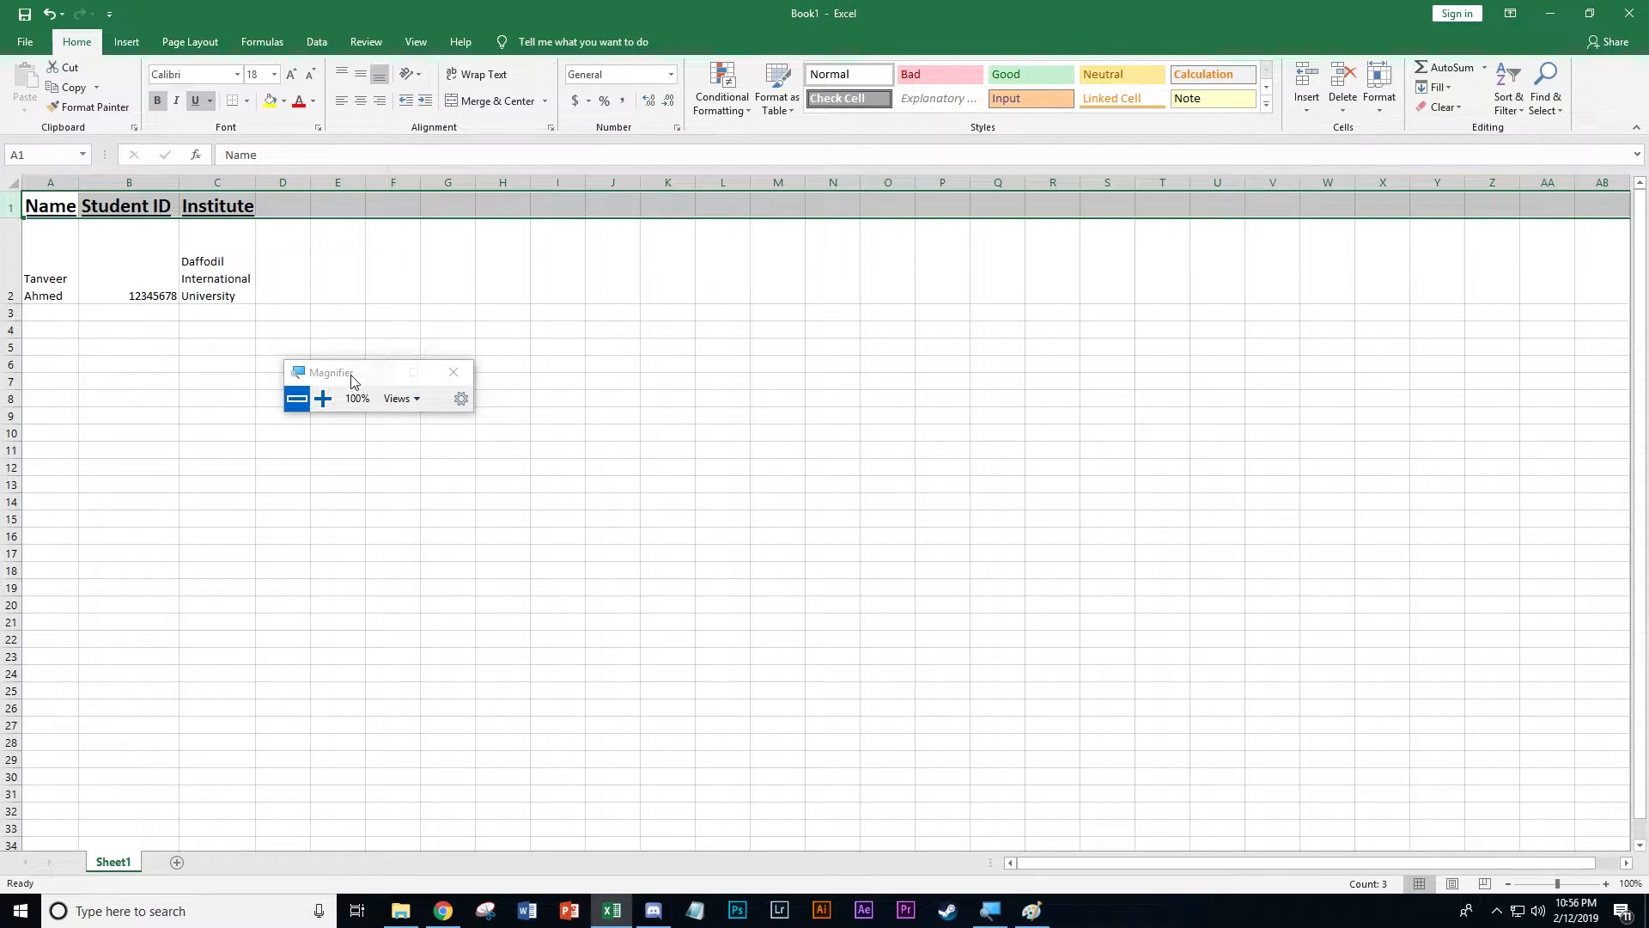
left_click_drag(351, 381, 1141, 278)
left_click(1114, 309)
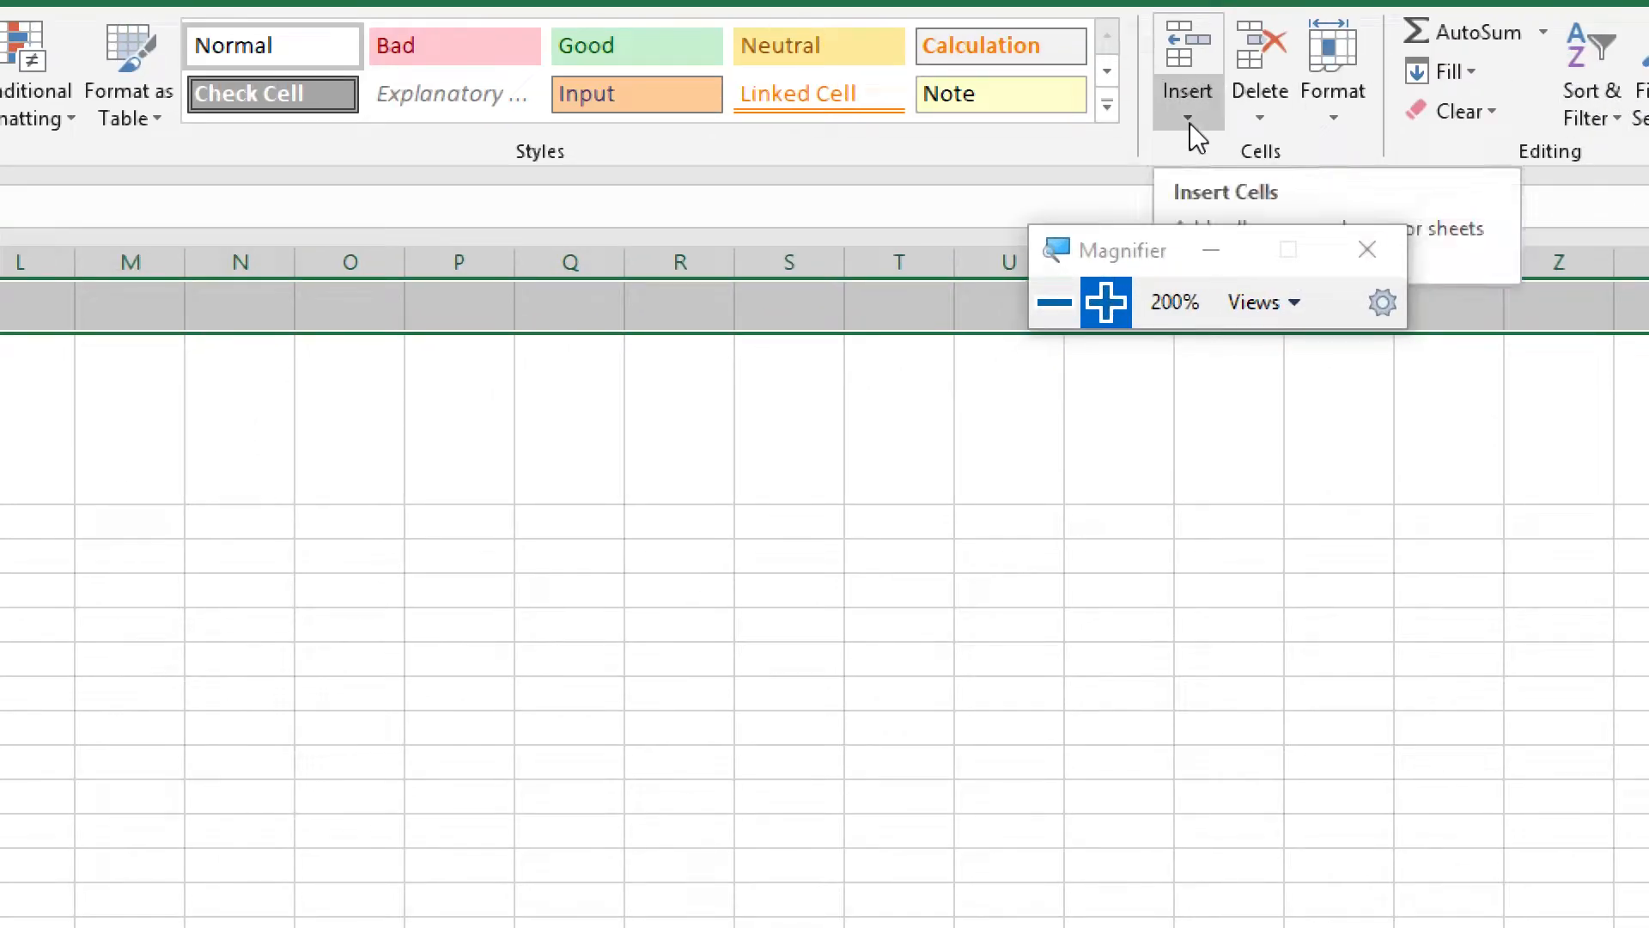
left_click(1189, 122)
left_click_drag(1123, 253, 783, 697)
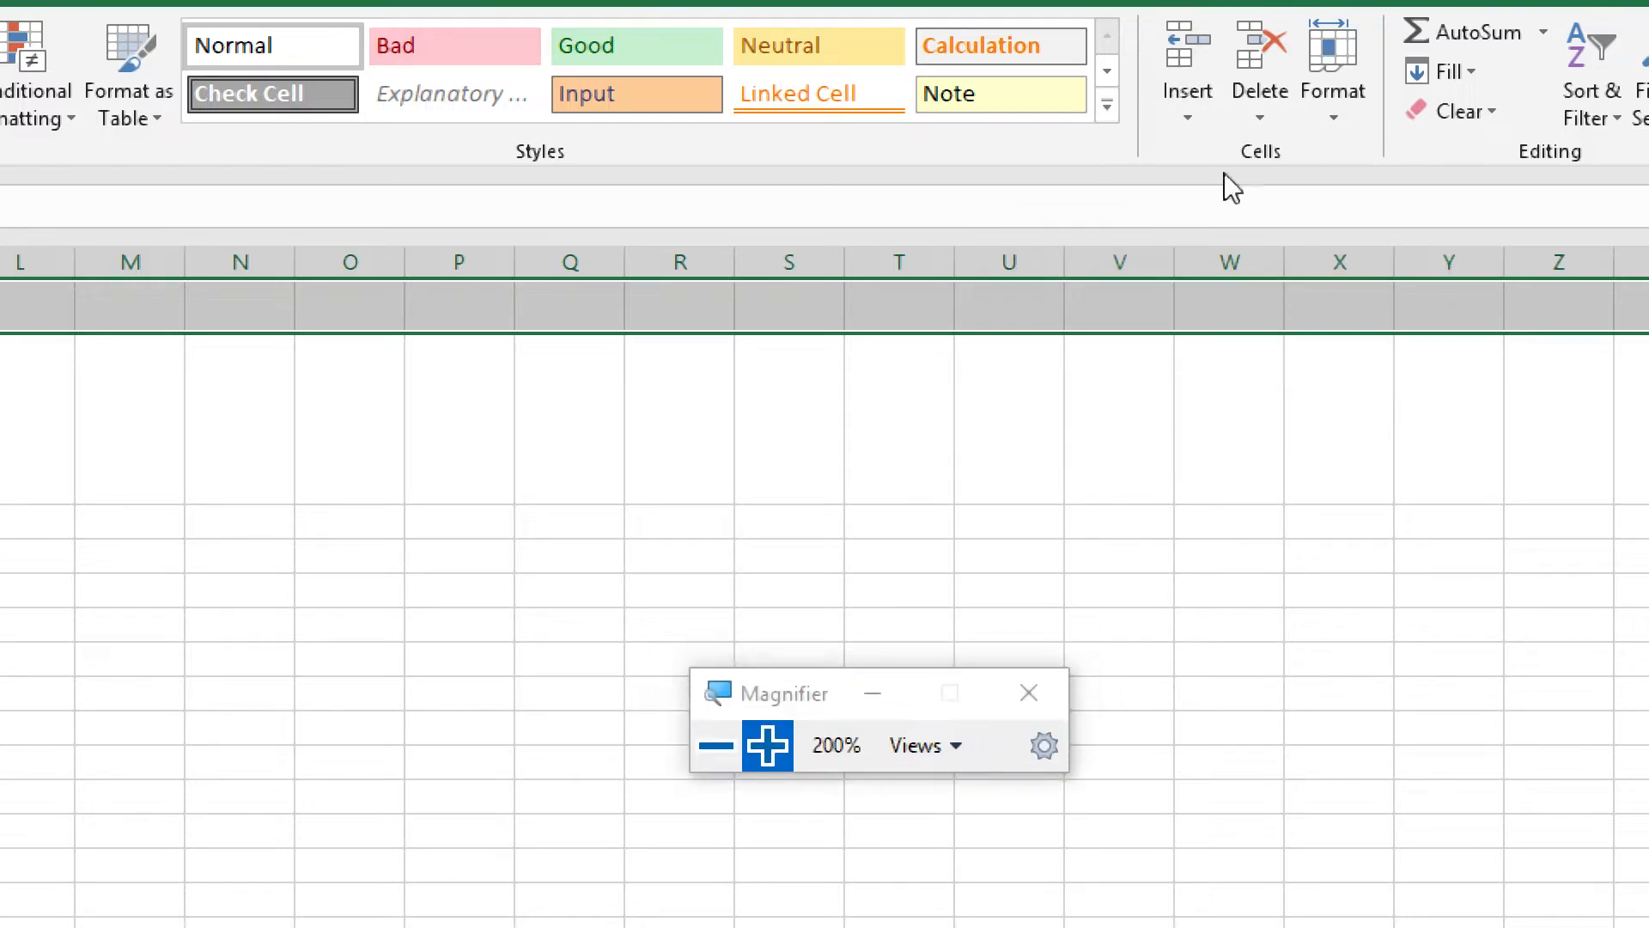
left_click(1189, 122)
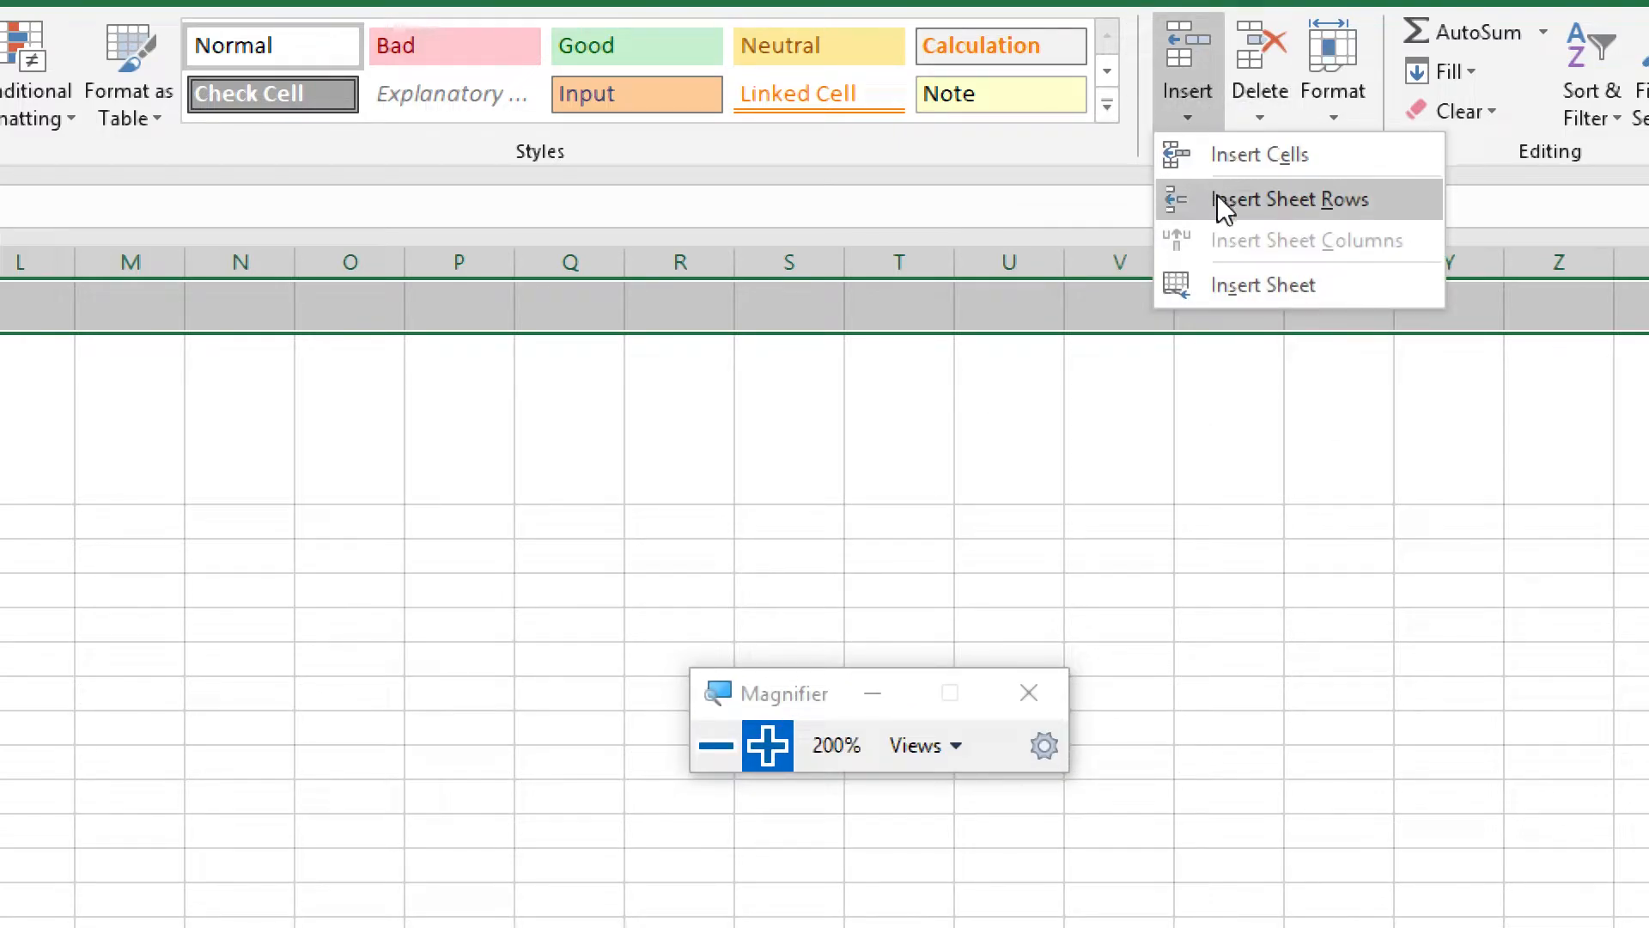
left_click(1291, 199)
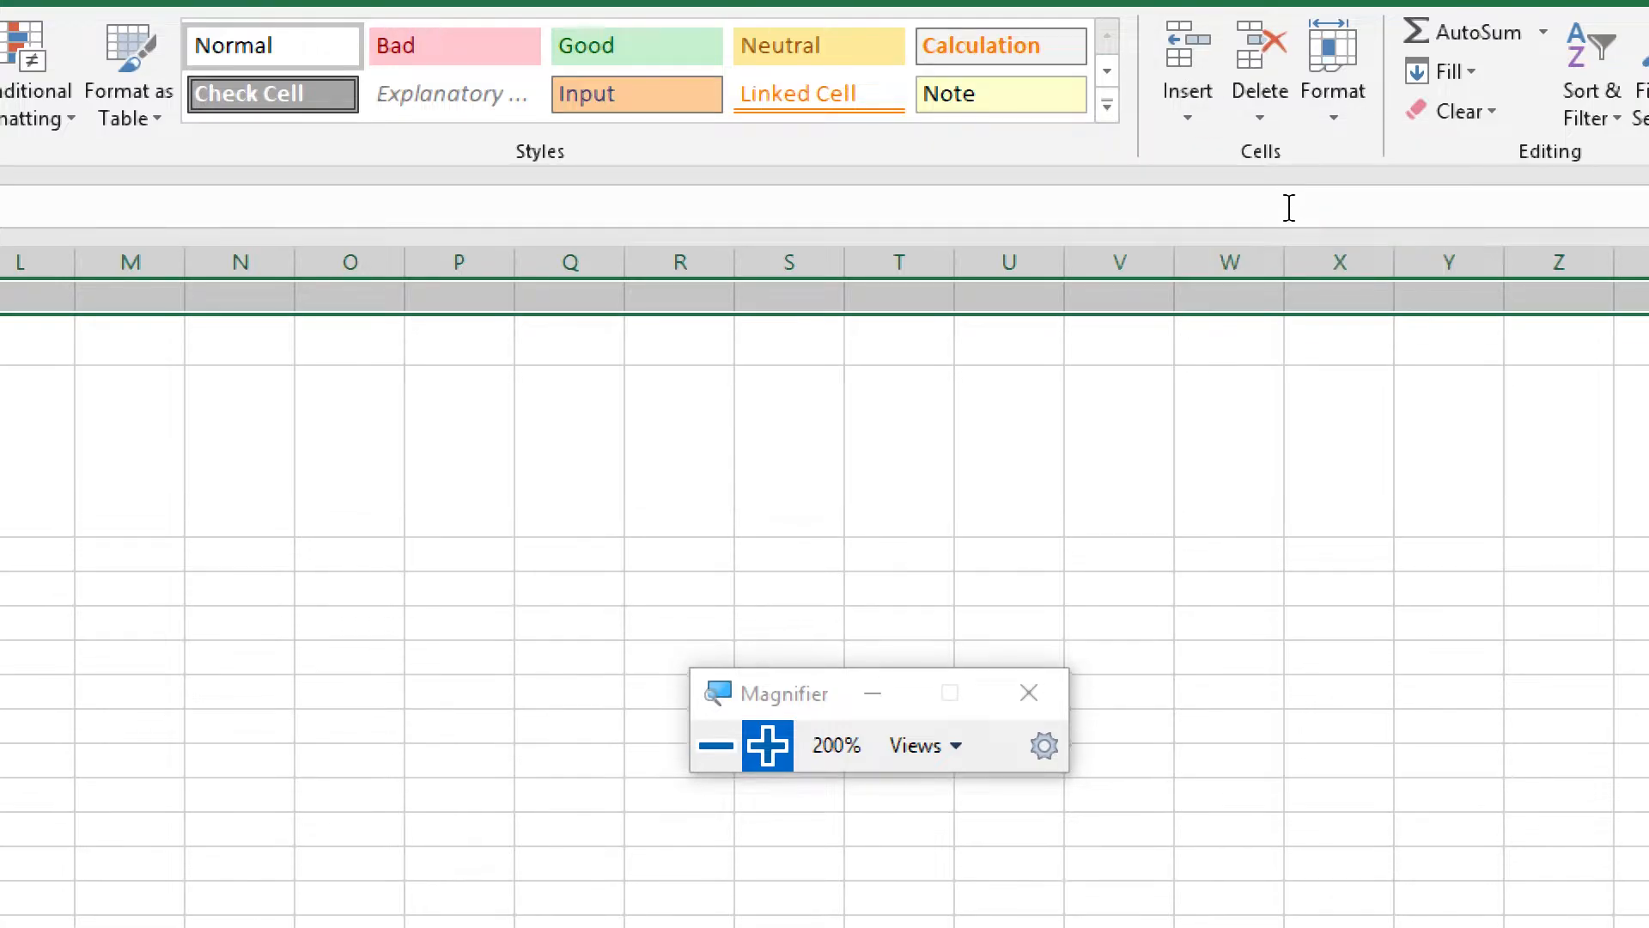
left_click(717, 745)
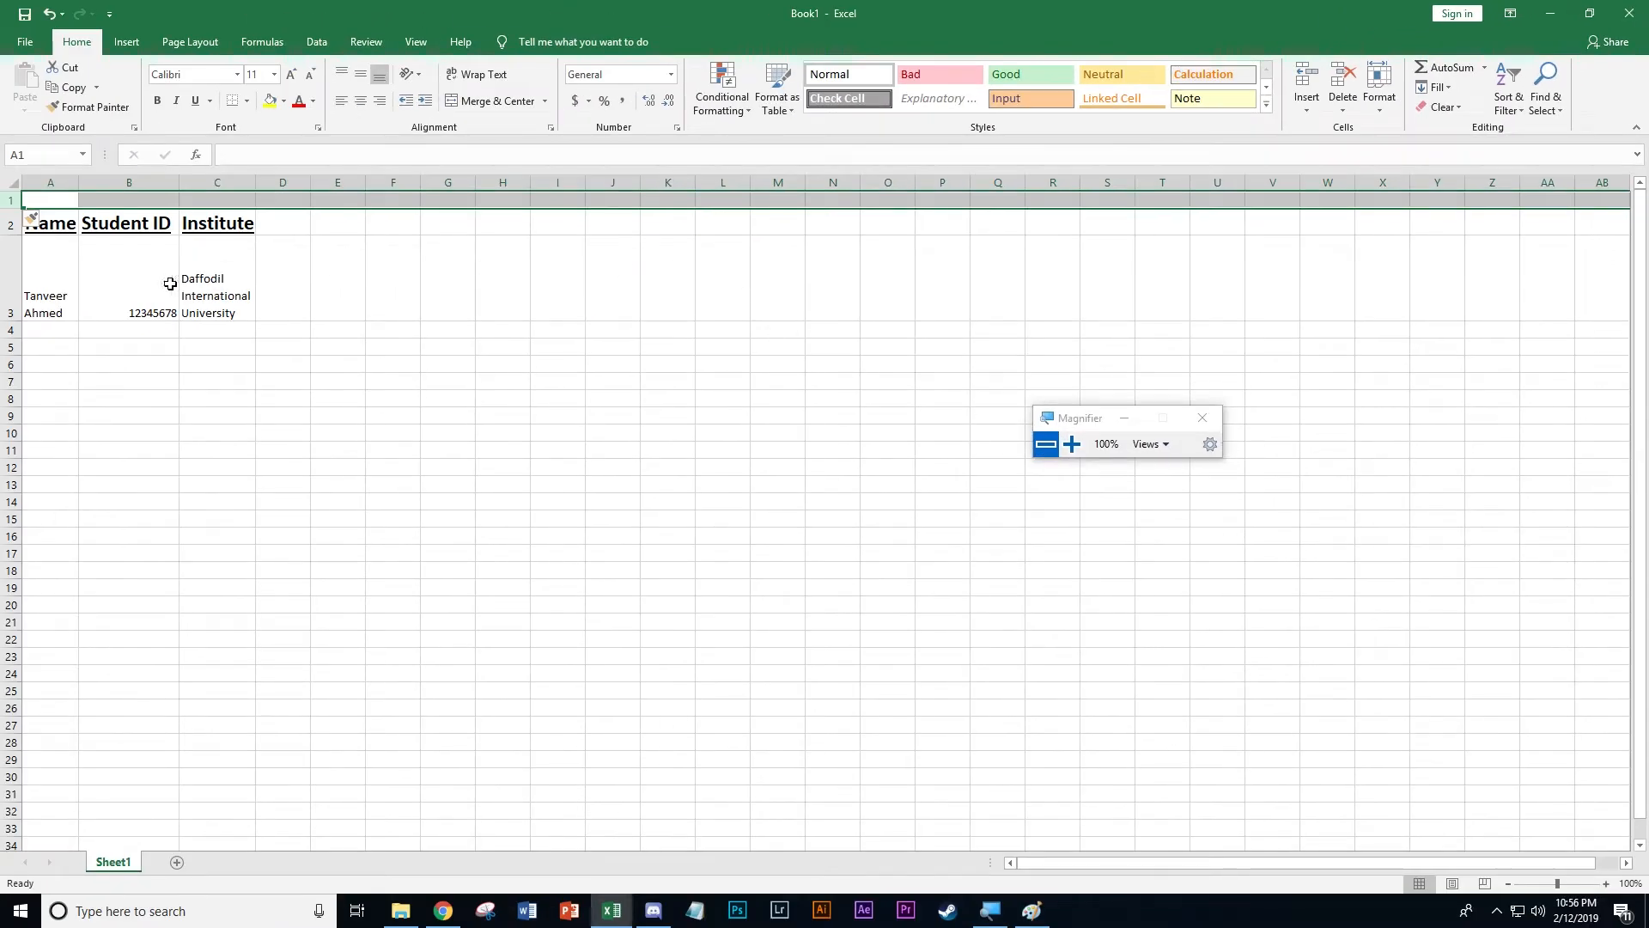
left_click(170, 283)
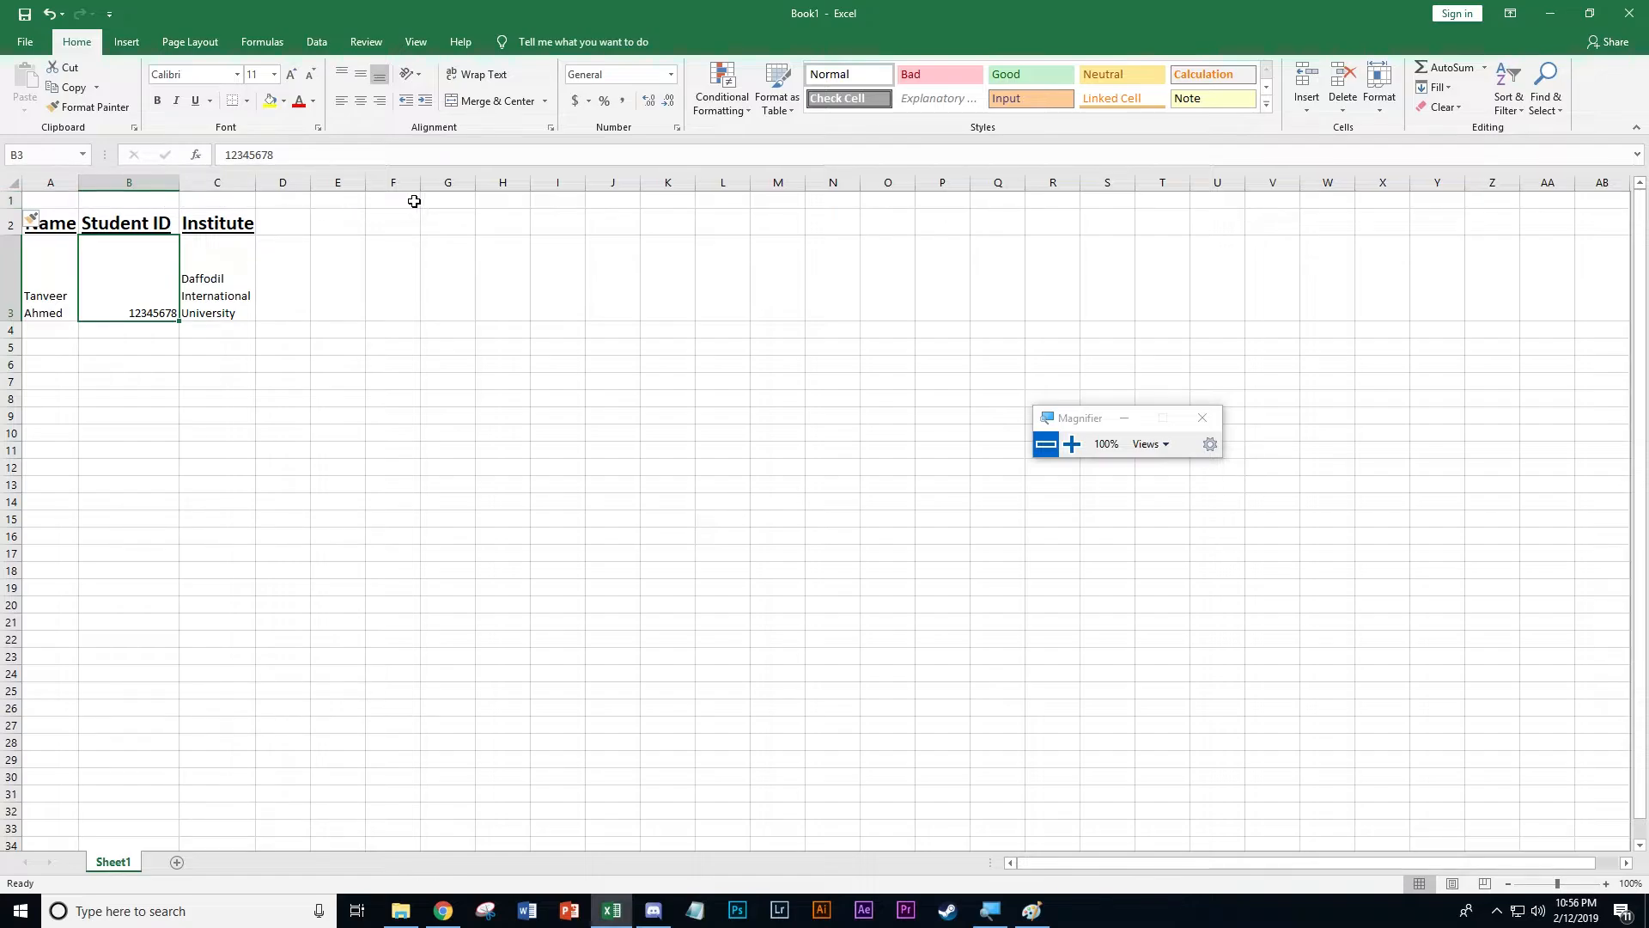
left_click(288, 253)
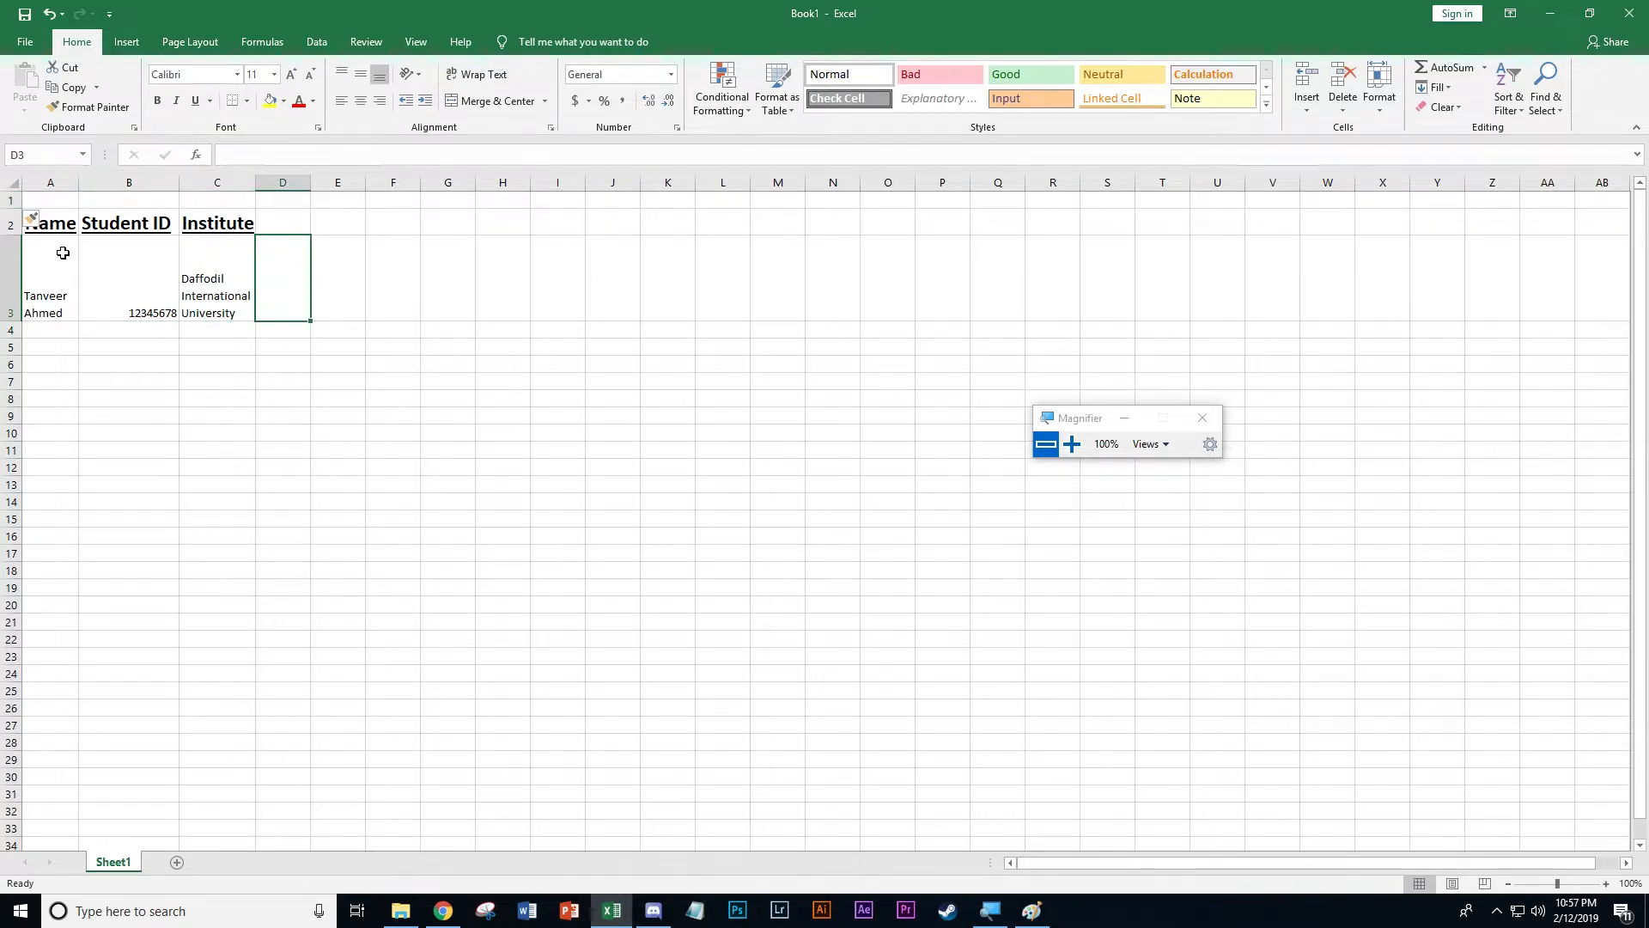
left_click(62, 253)
left_click(121, 348)
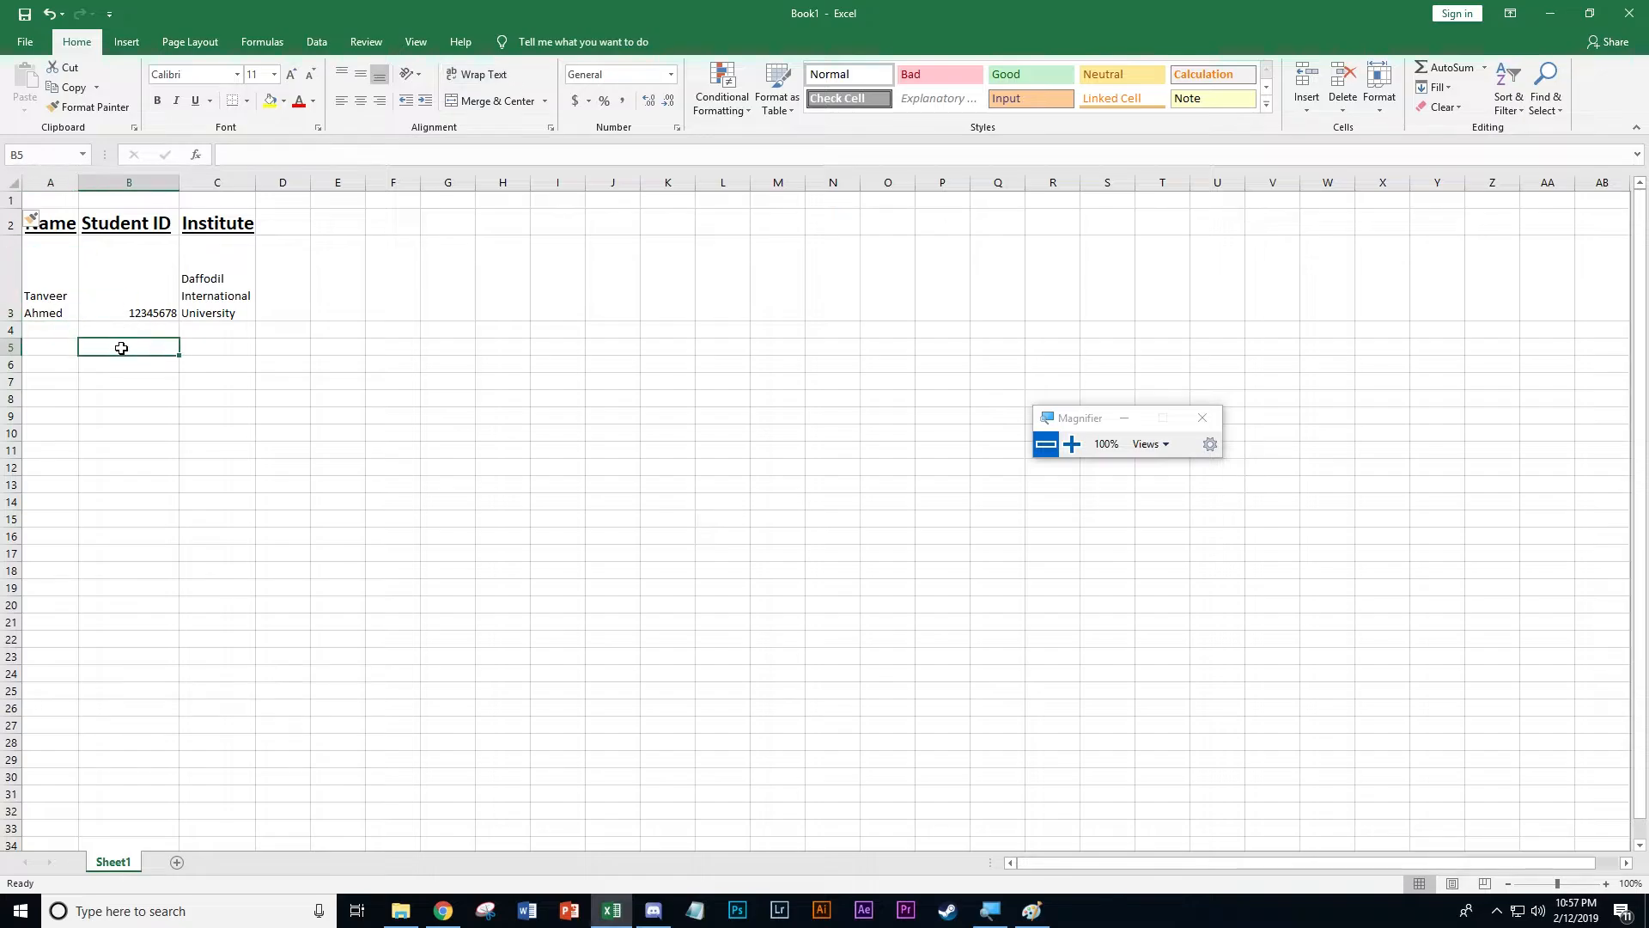
left_click(65, 339)
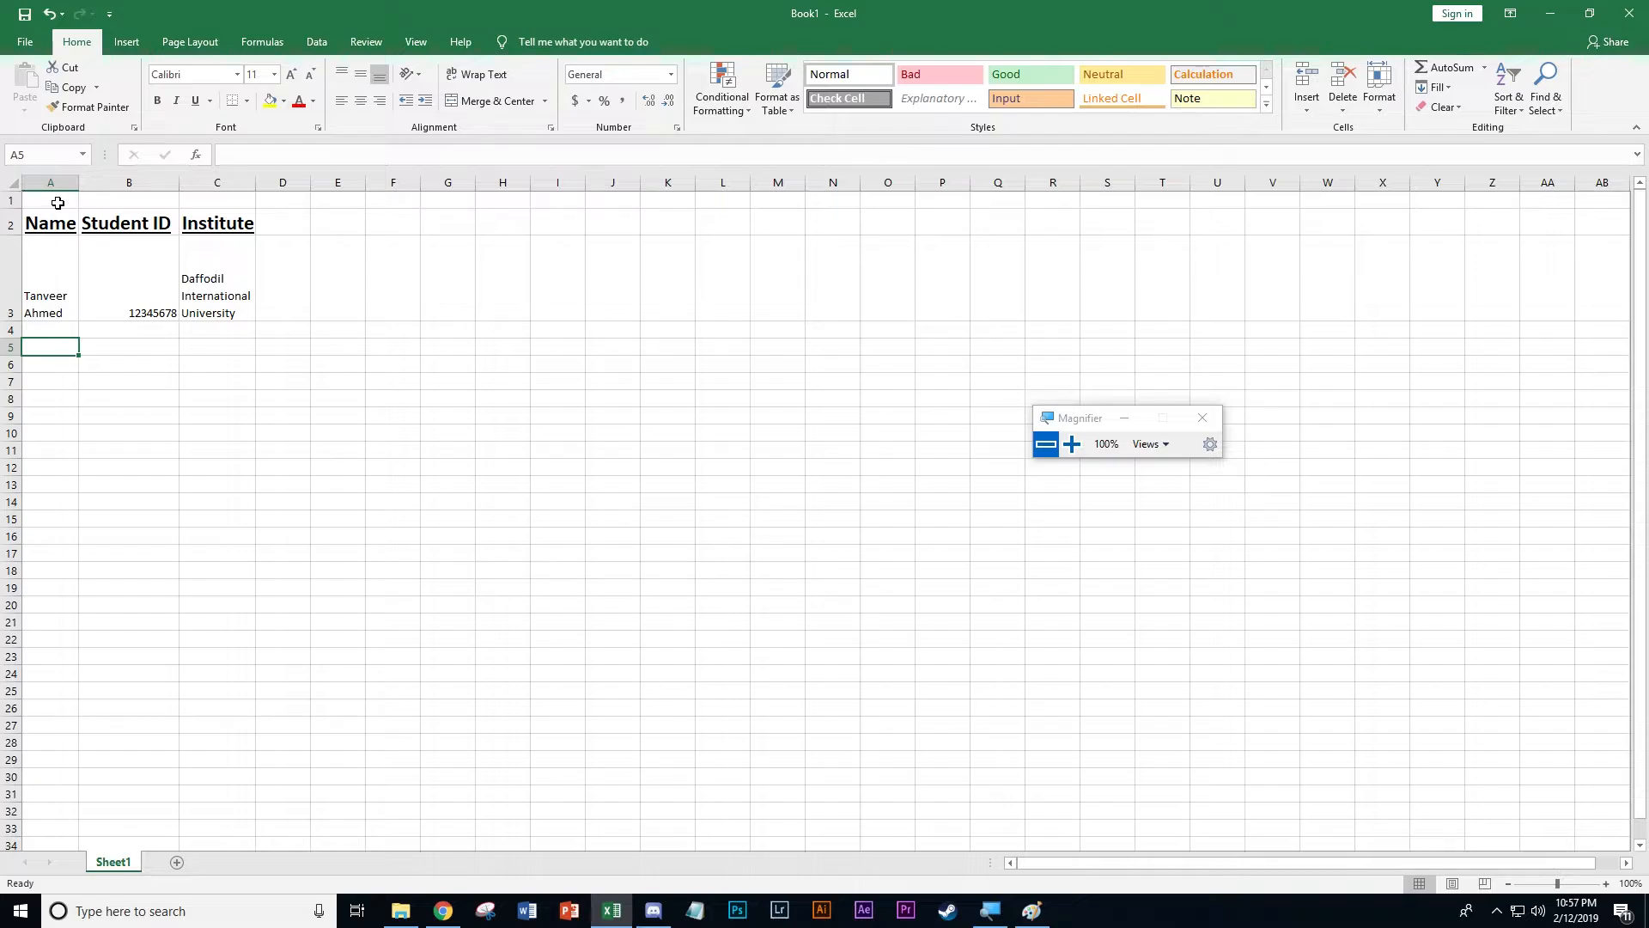
Enter the title "Personal Details" in cell A1 above the table headings
left_click_drag(1106, 443, 679, 481)
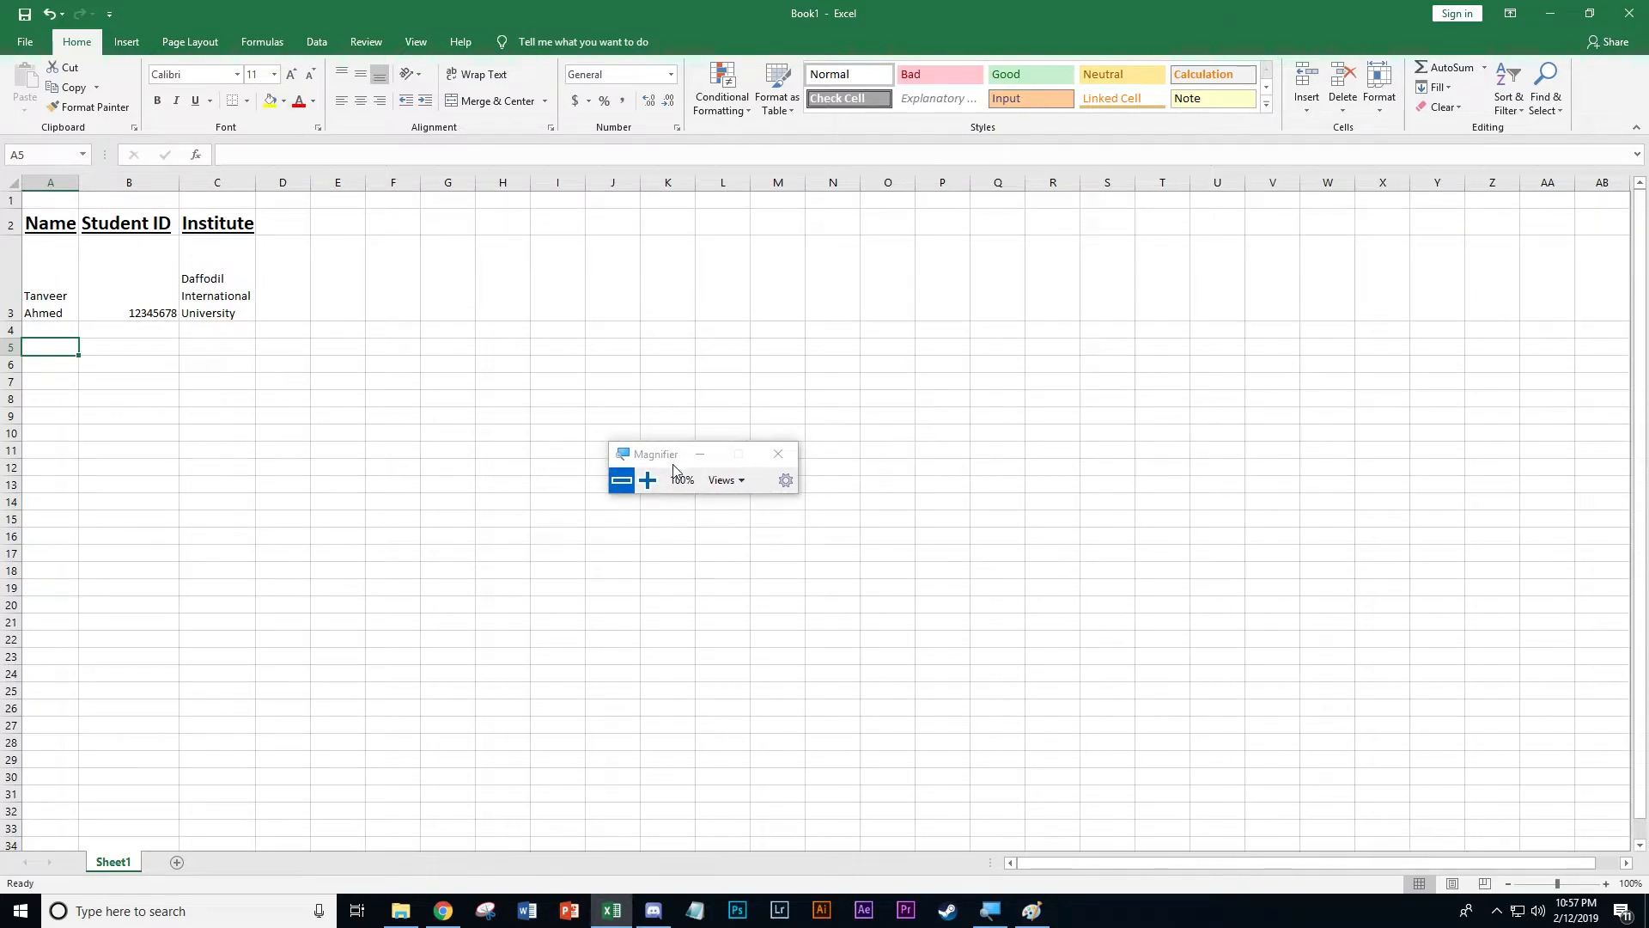
left_click(644, 481)
left_click(94, 146)
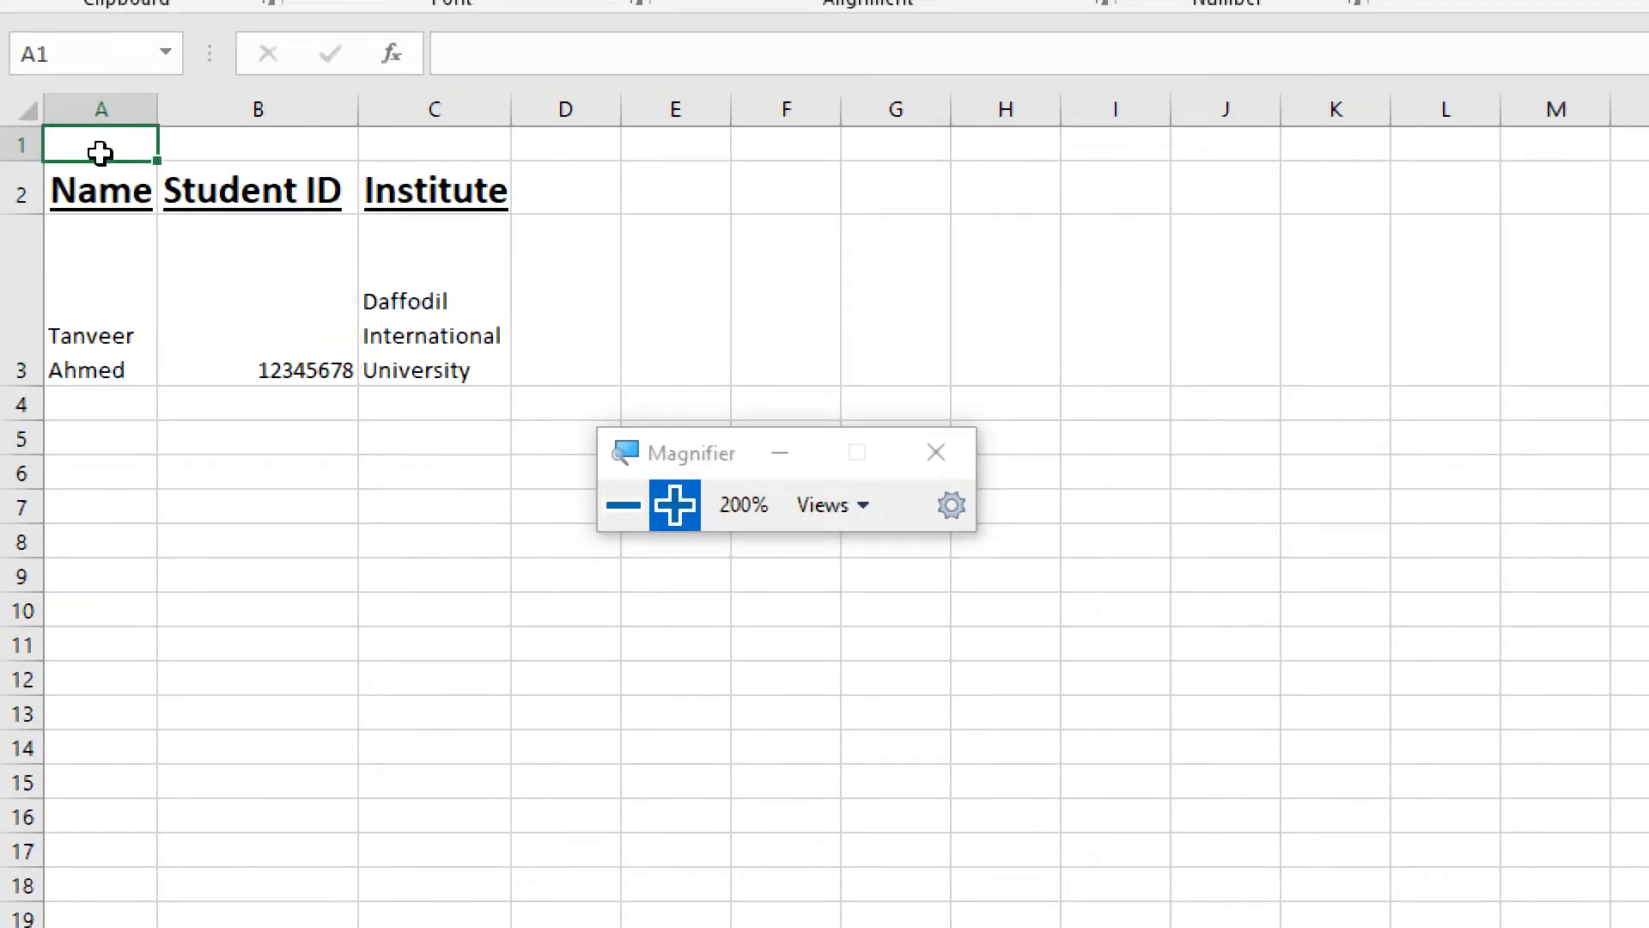
type("Personal ")
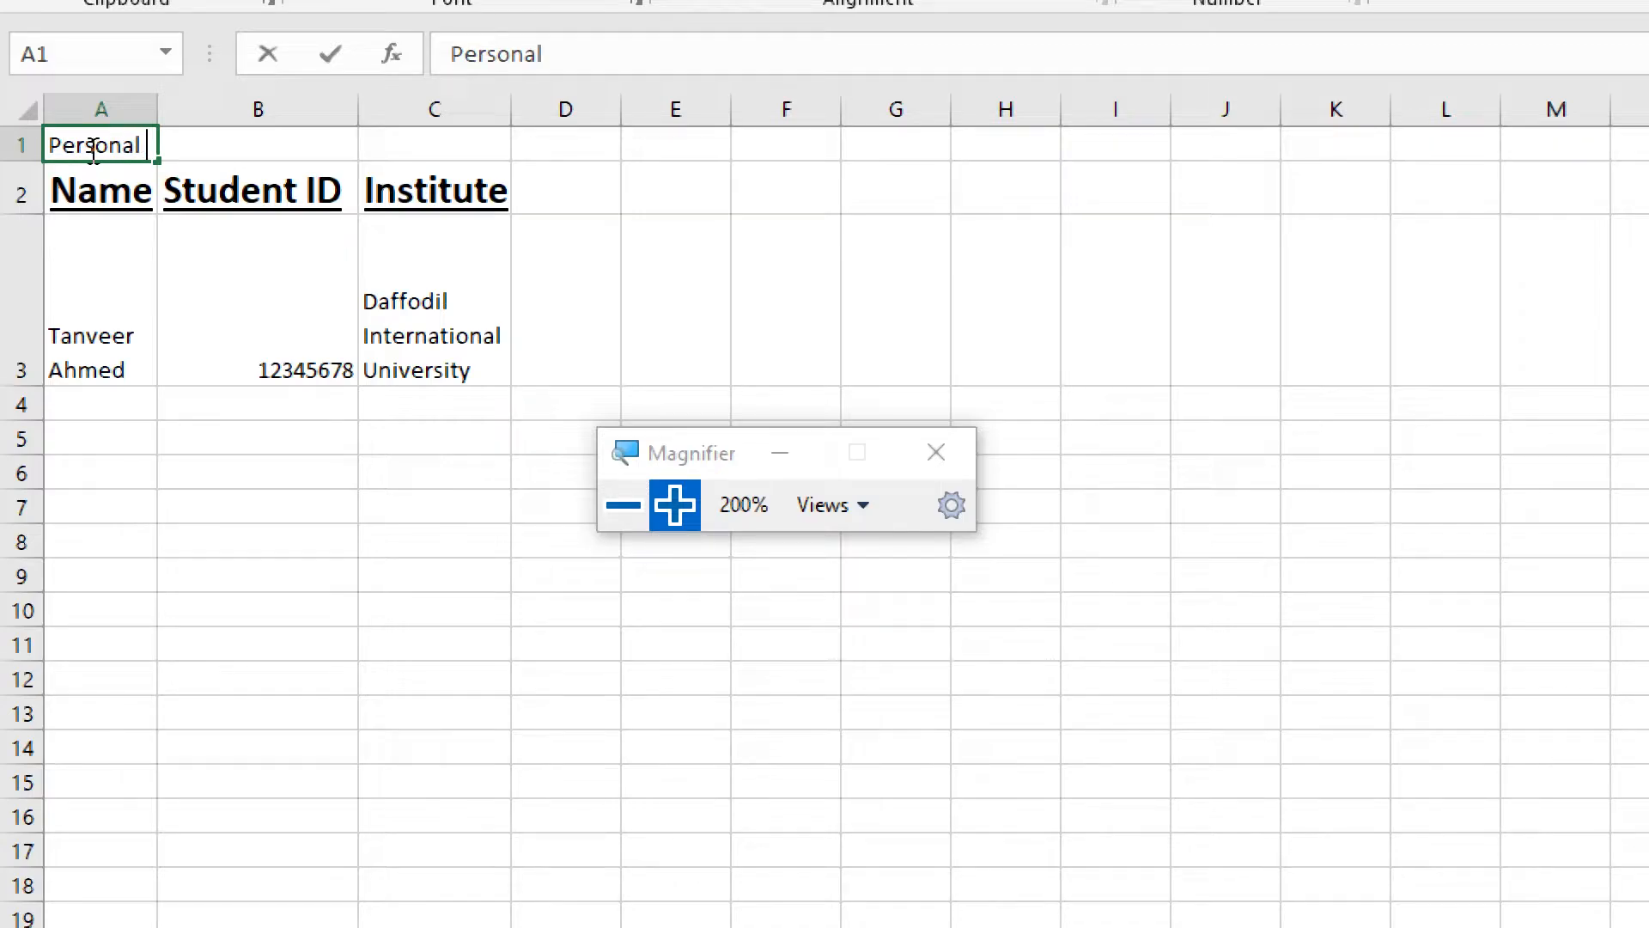
type("Details")
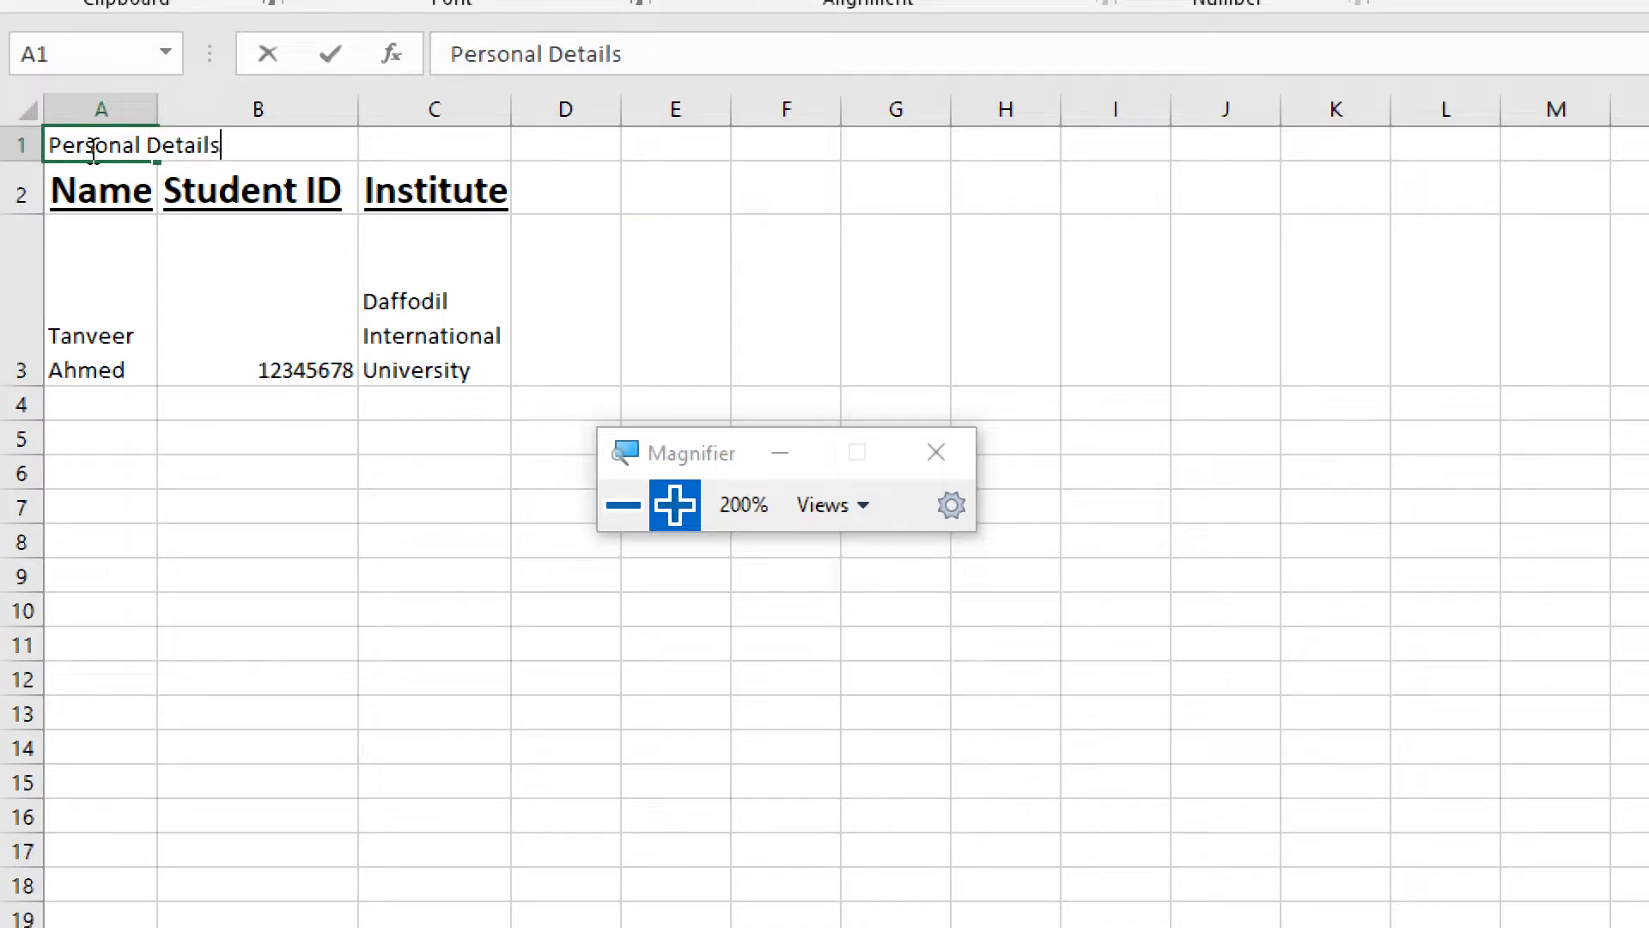
key("Return")
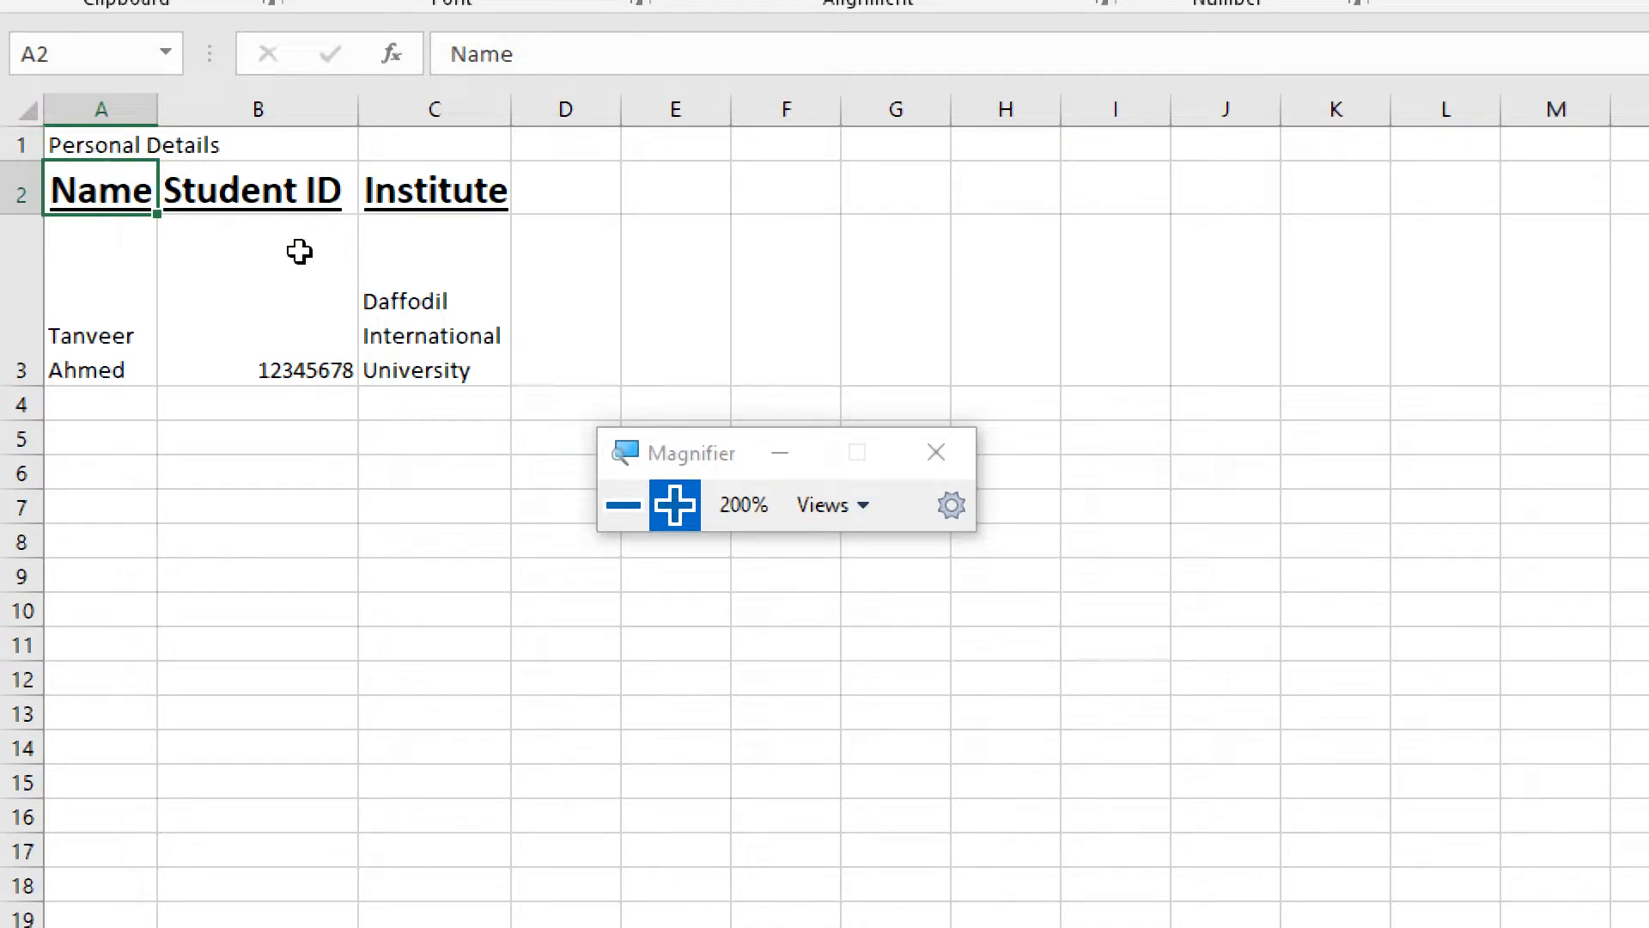
Merge and center the "Personal Details" title across A1:C1
left_click(286, 300)
left_click(90, 149)
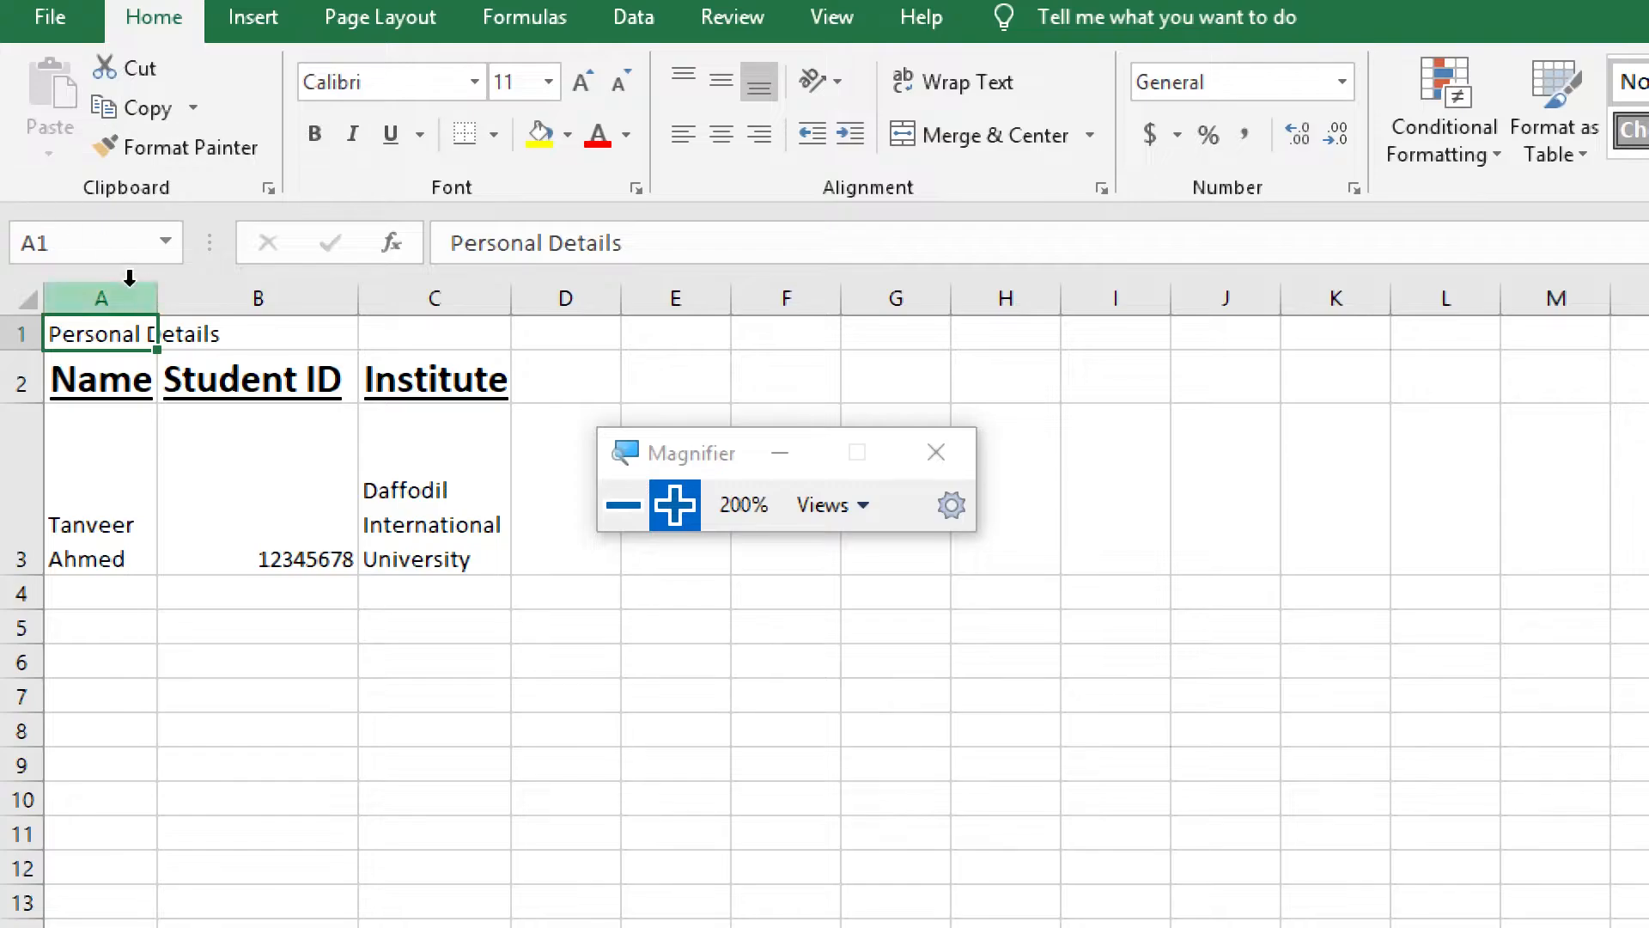
left_click_drag(86, 332, 442, 350)
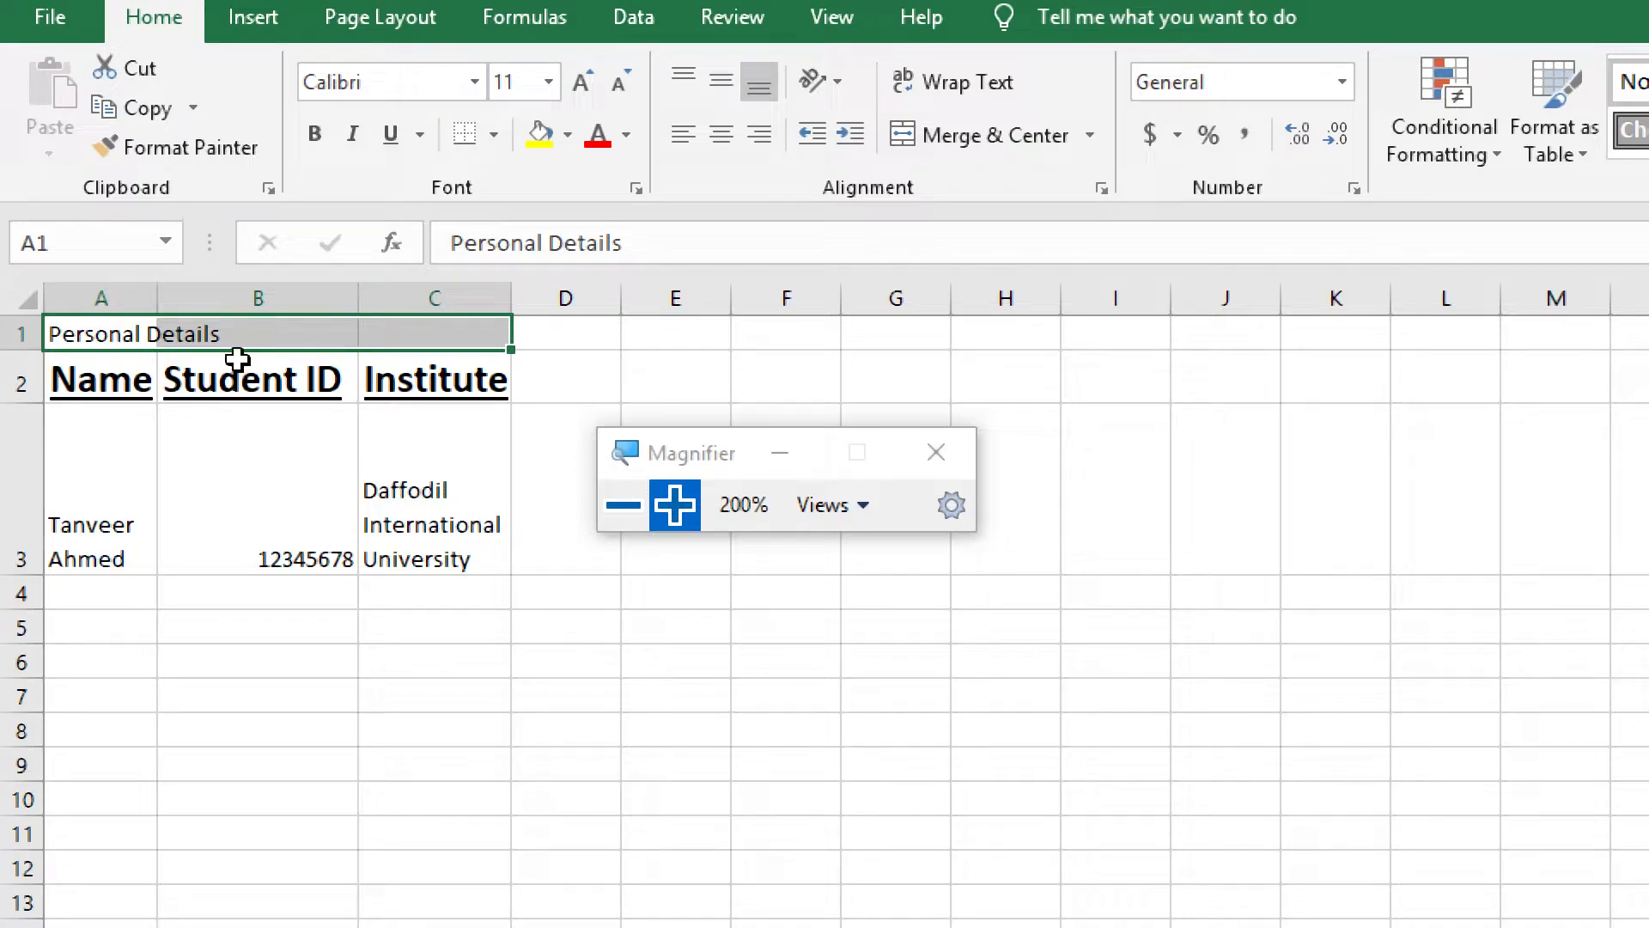
left_click(136, 338)
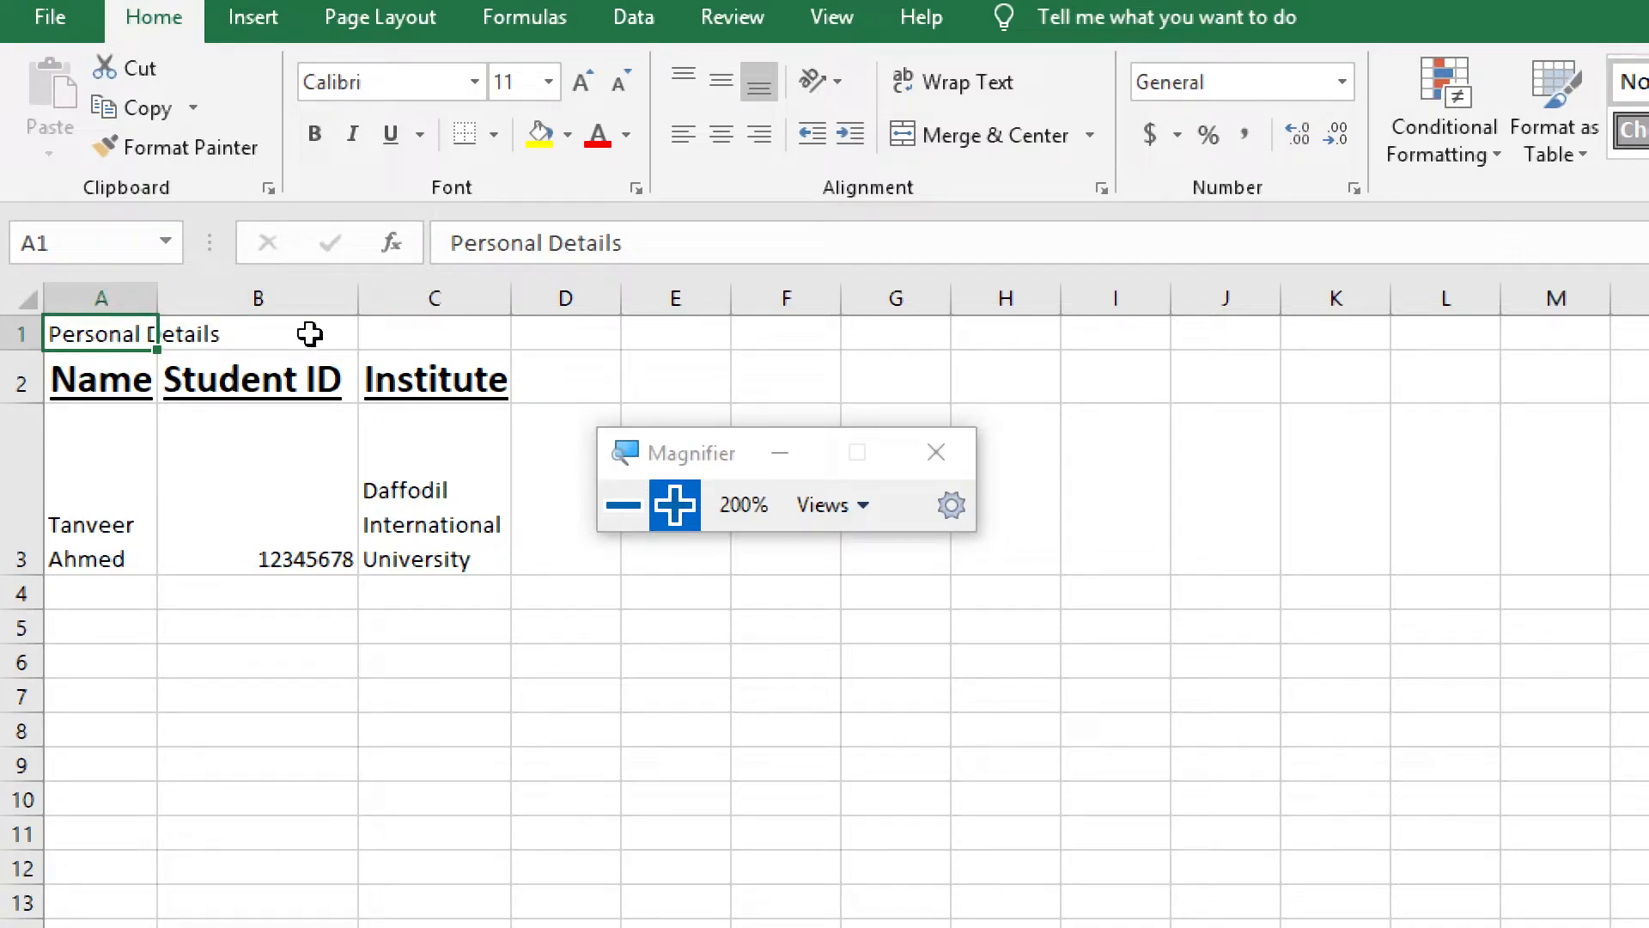
left_click_drag(100, 335, 427, 341)
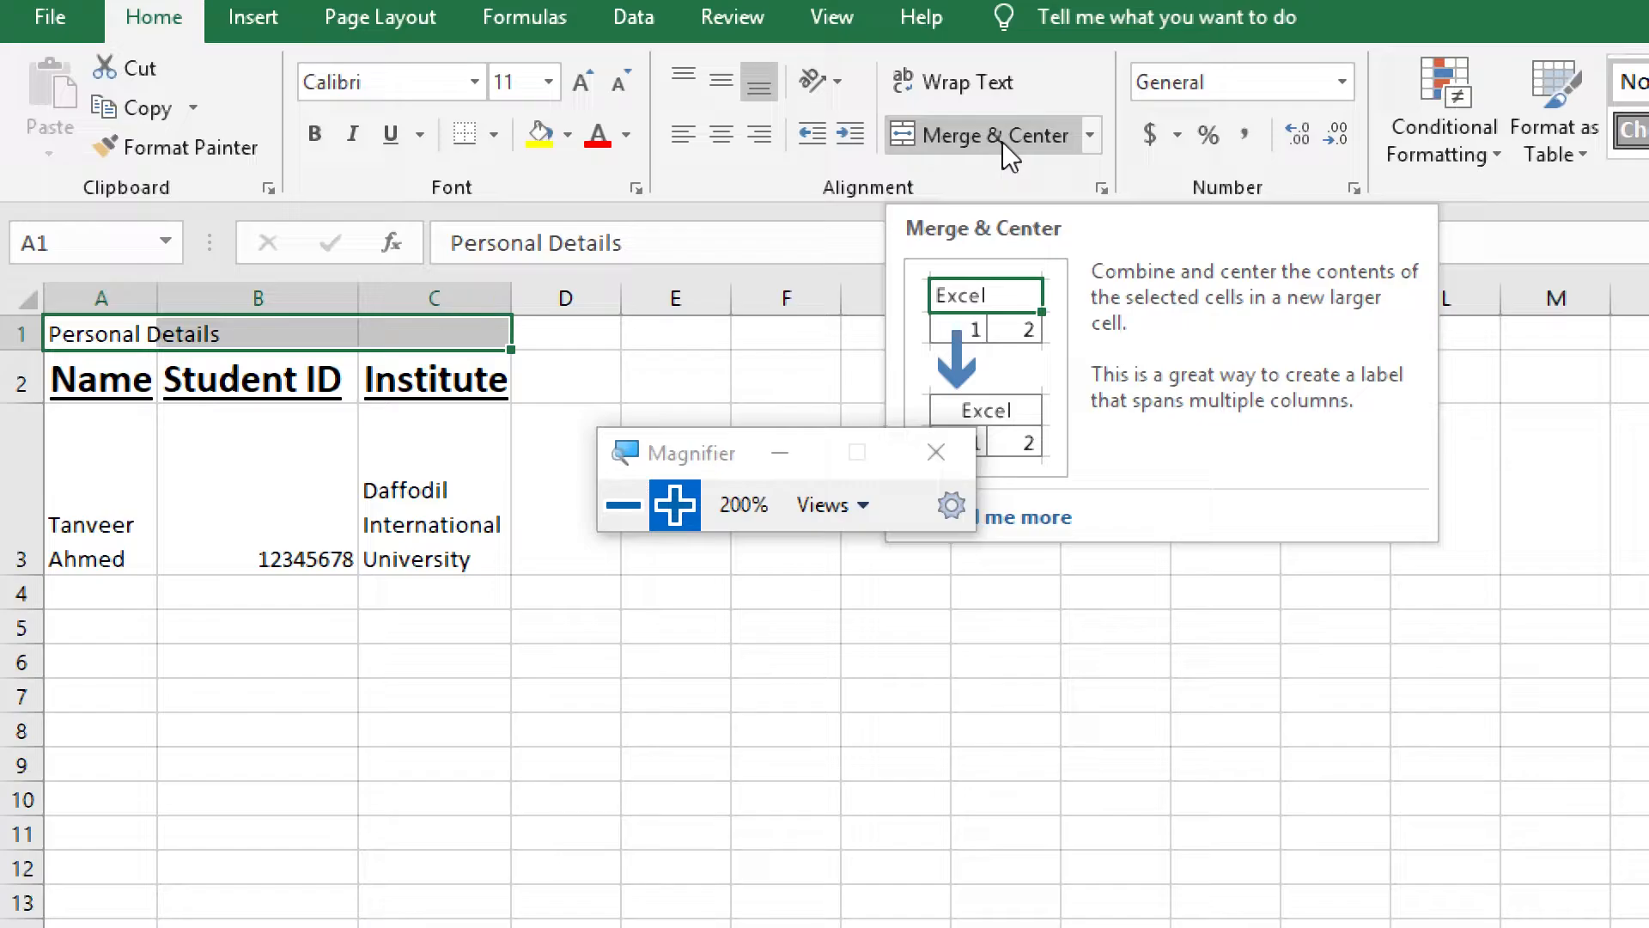
left_click(1002, 142)
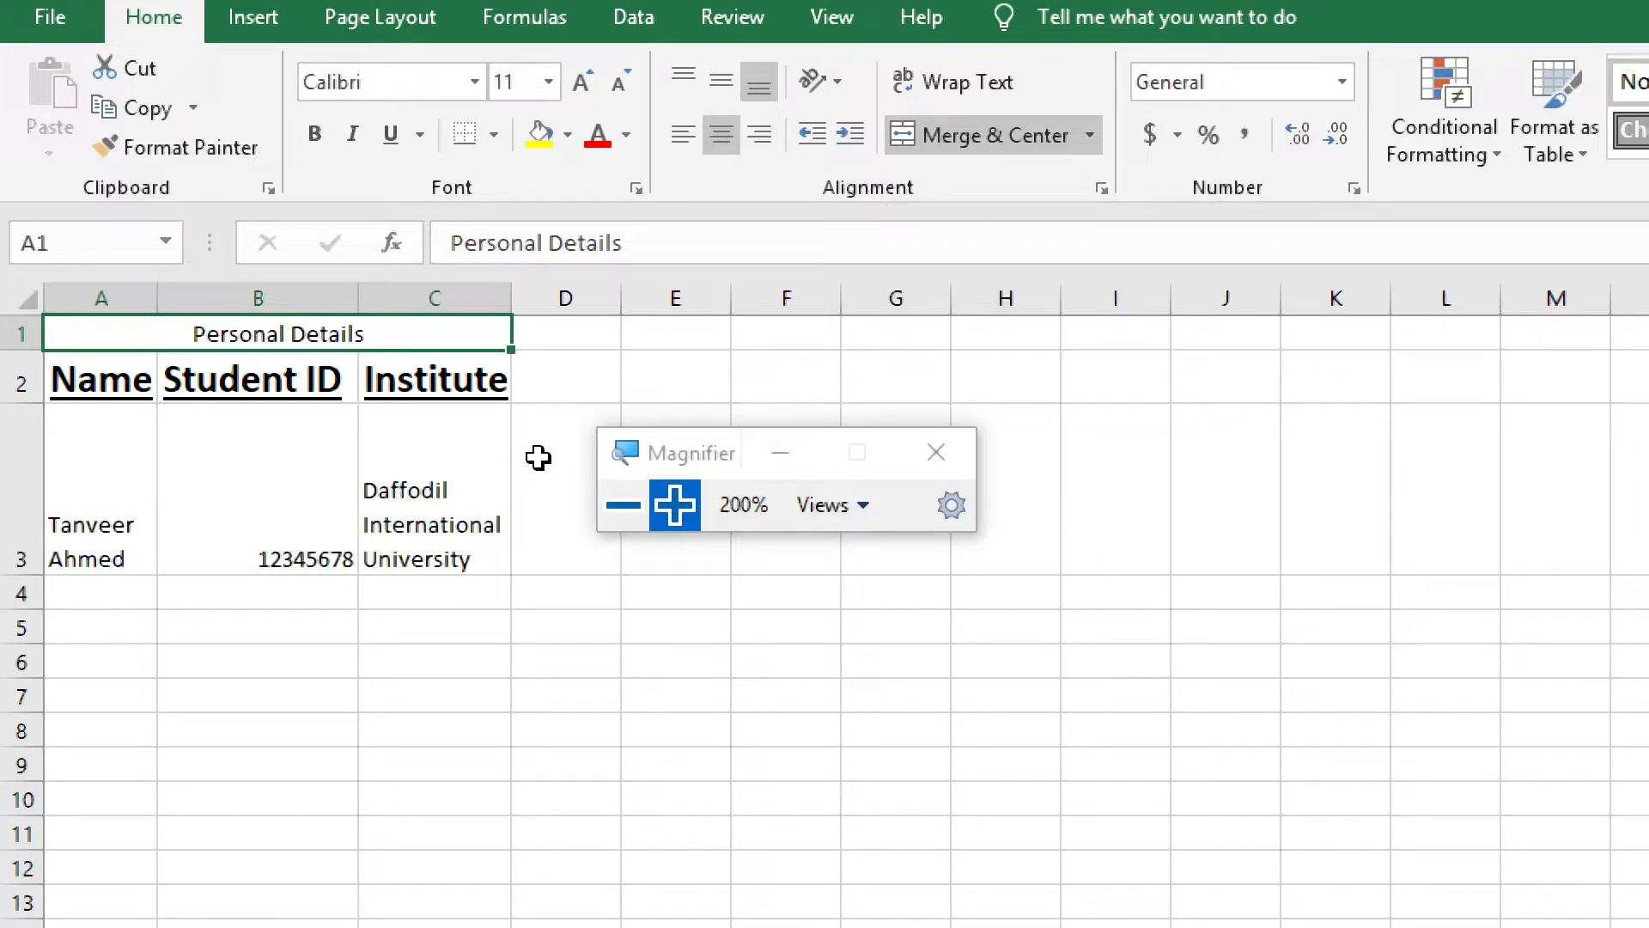
left_click(539, 457)
Format the merged "Personal Details" title with font size 20, bold and a blue font color
left_click(295, 327)
left_click(548, 81)
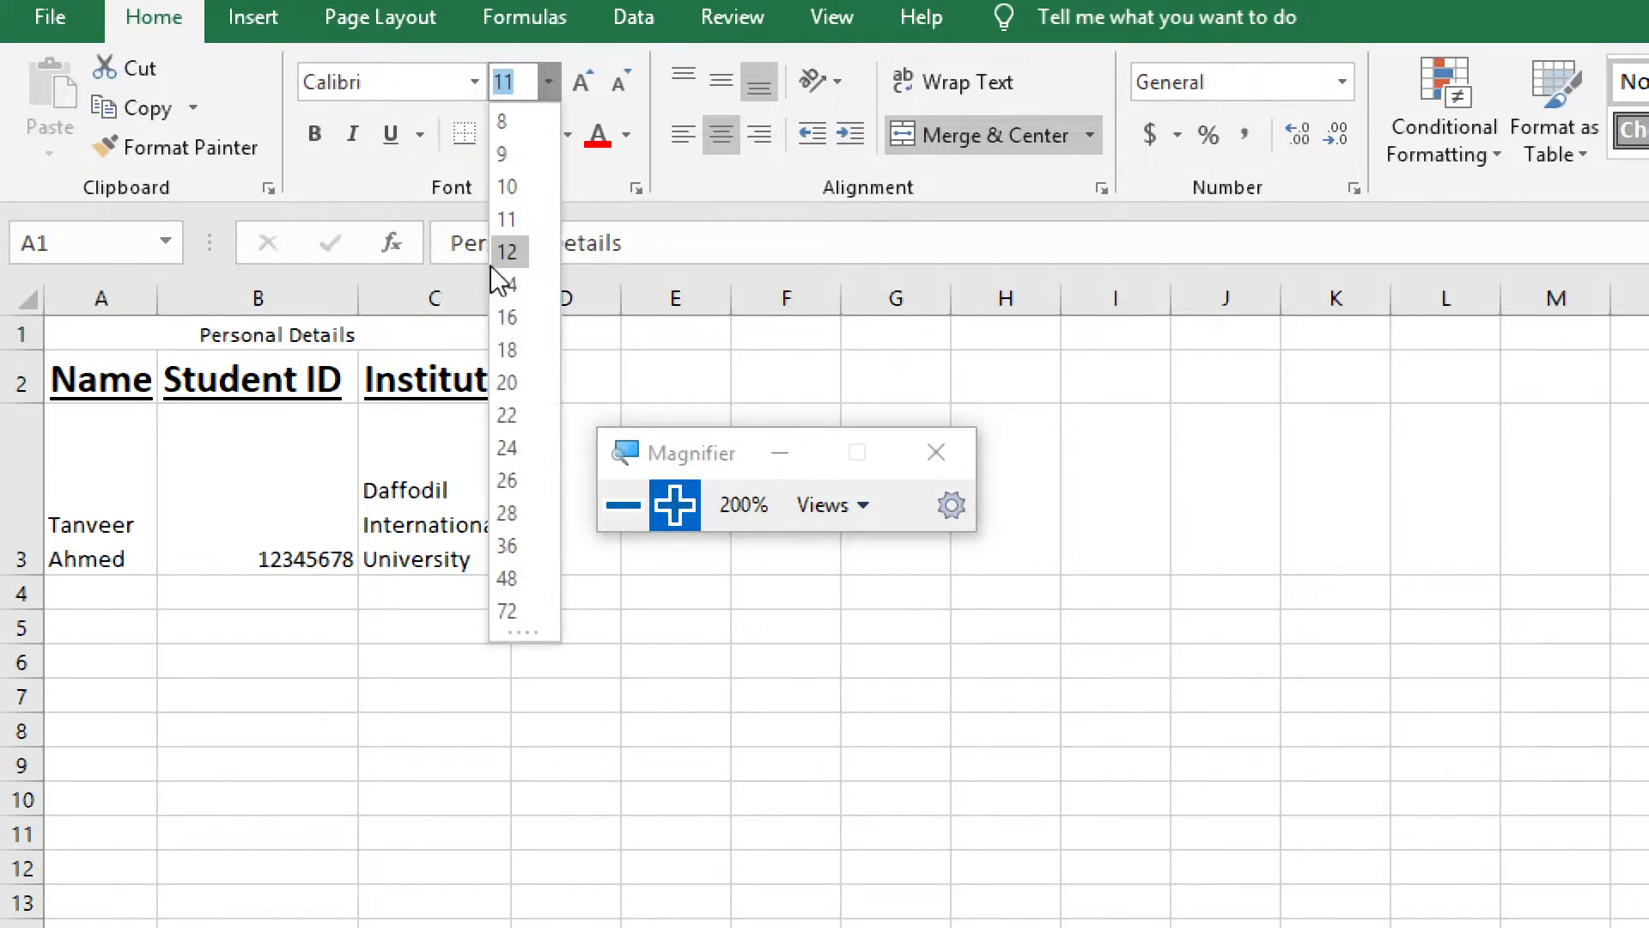
left_click(507, 380)
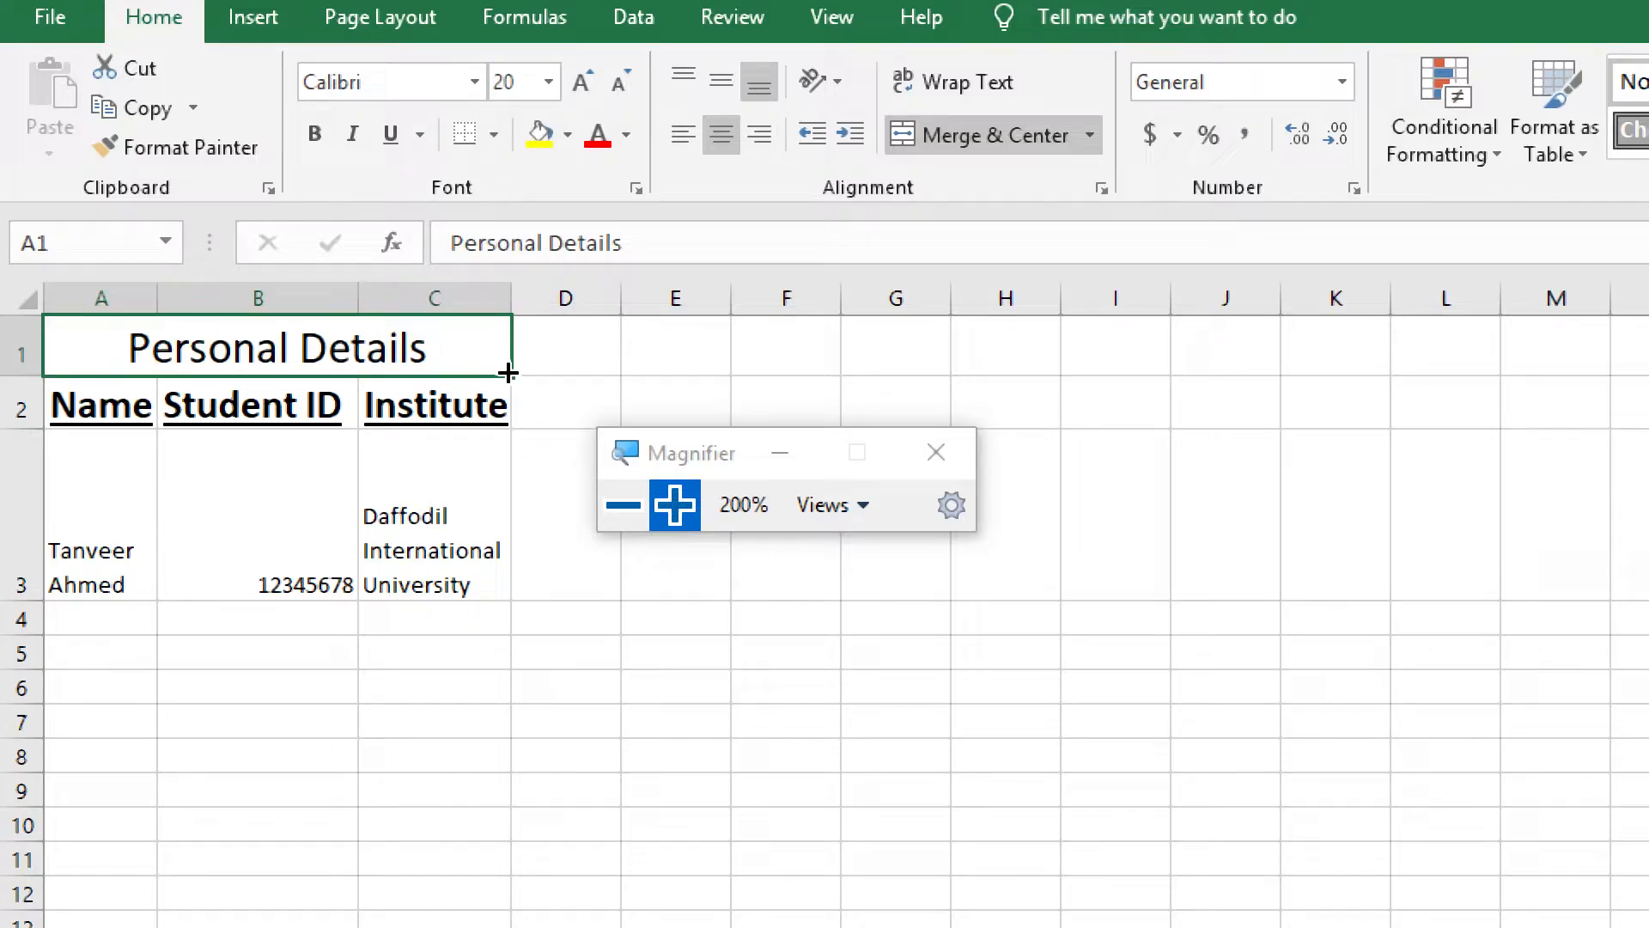
left_click(316, 133)
left_click(625, 135)
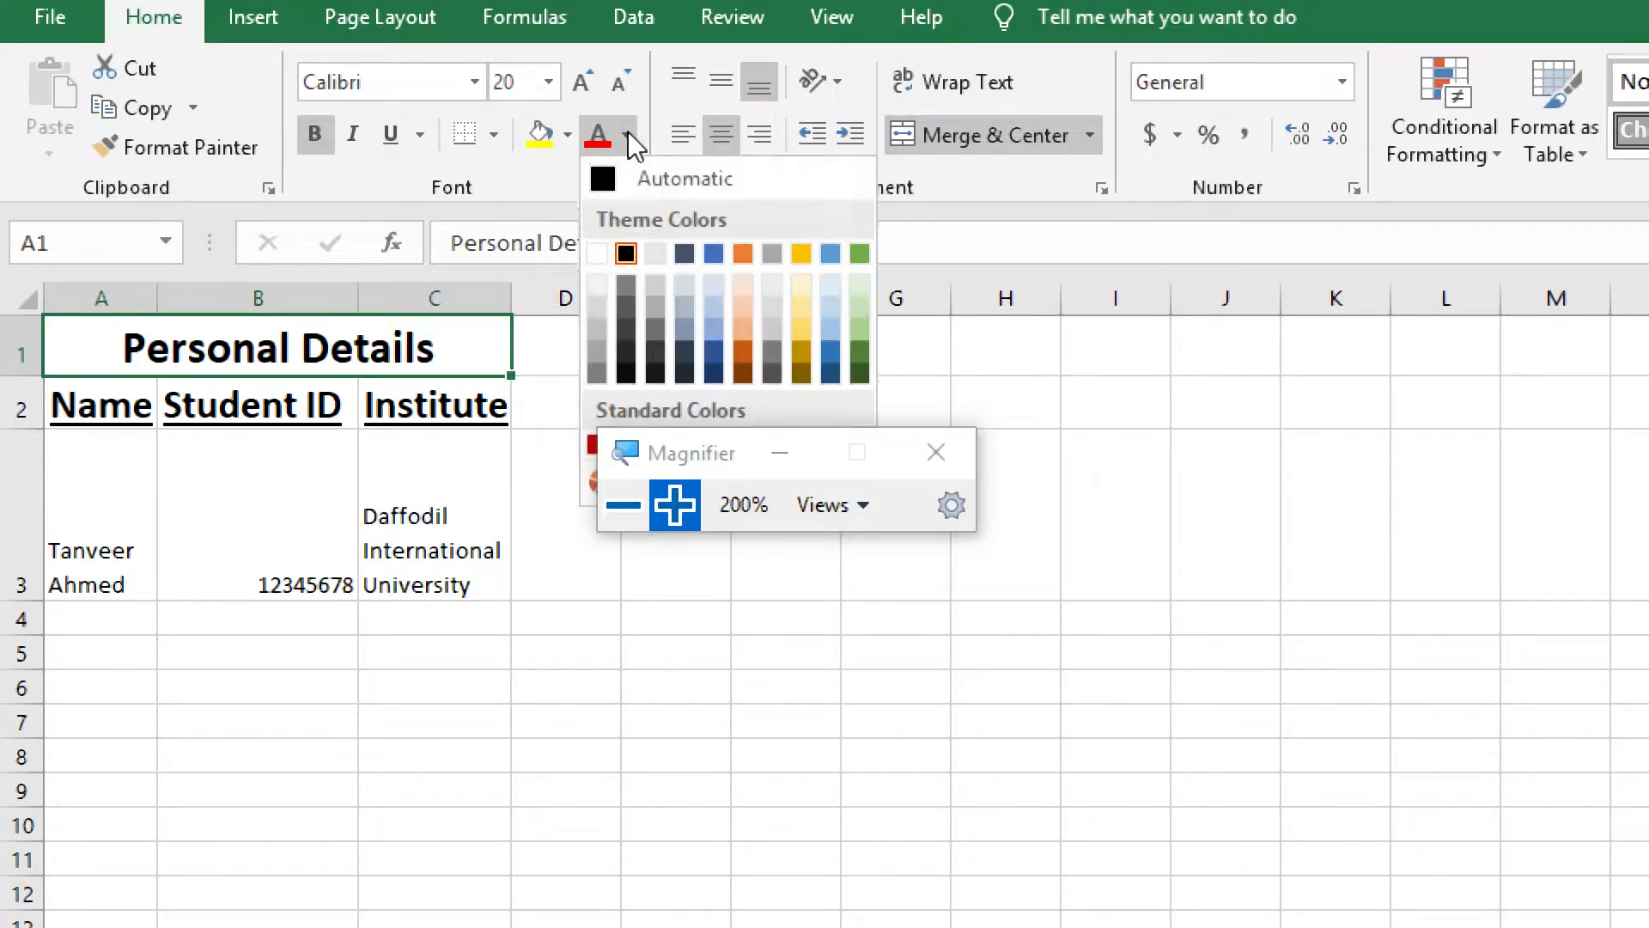
left_click(692, 256)
left_click(535, 413)
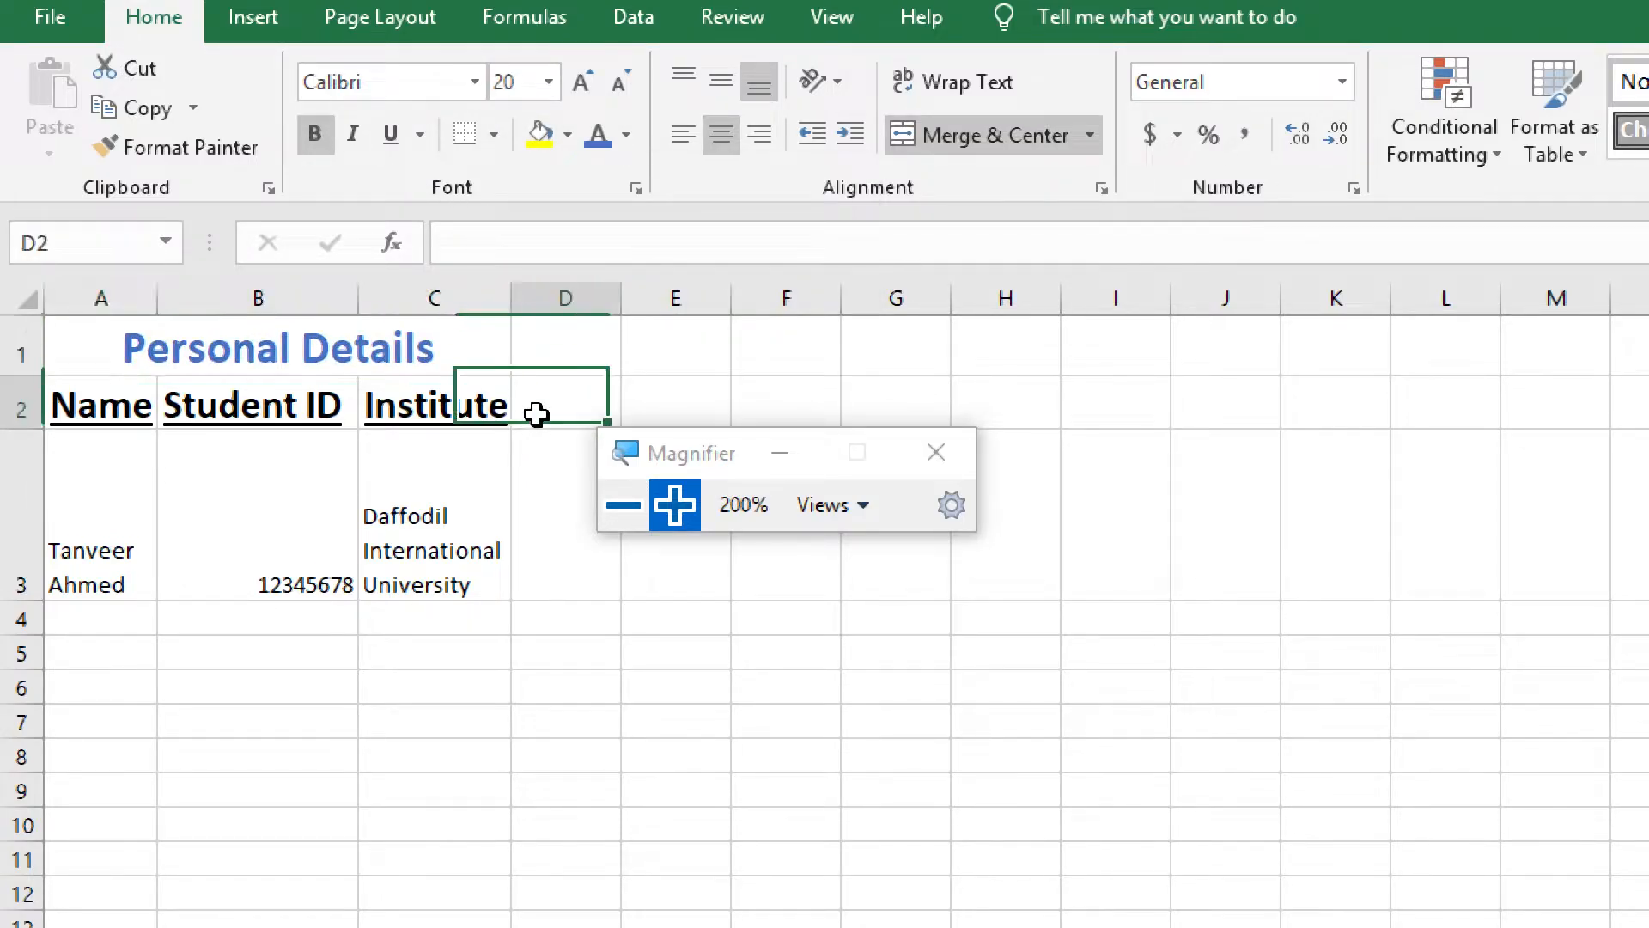
left_click(538, 486)
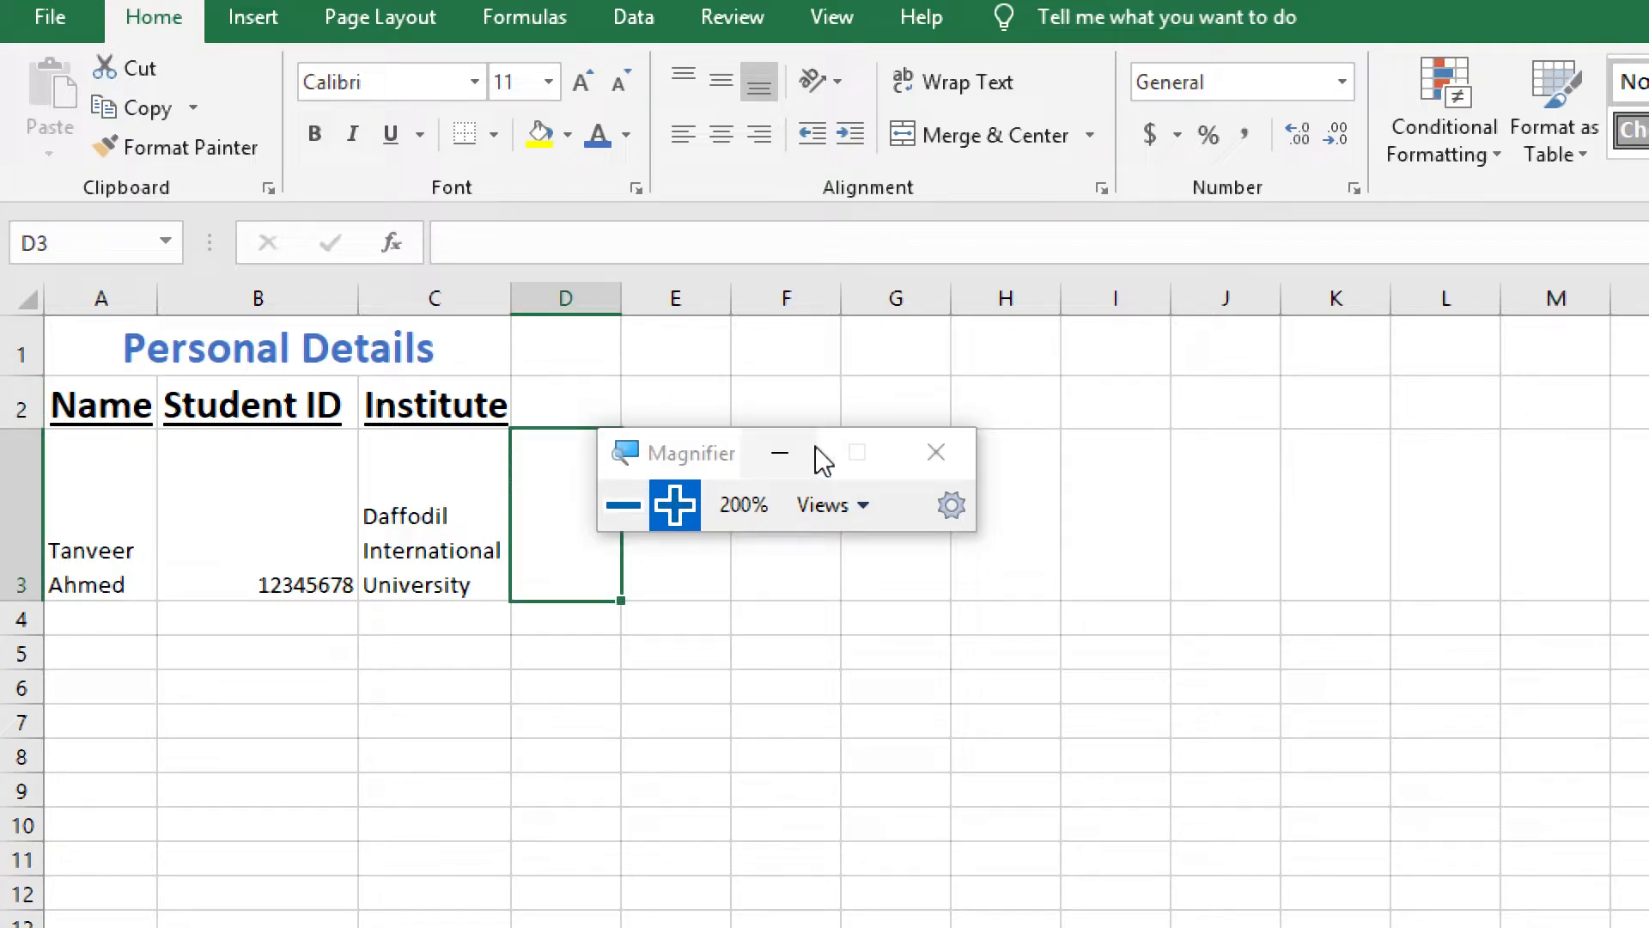
Delete the merged "Personal Details" title cell in A1:C1 so that the table moves up into its place
left_click(624, 504)
left_click_drag(352, 264, 444, 274)
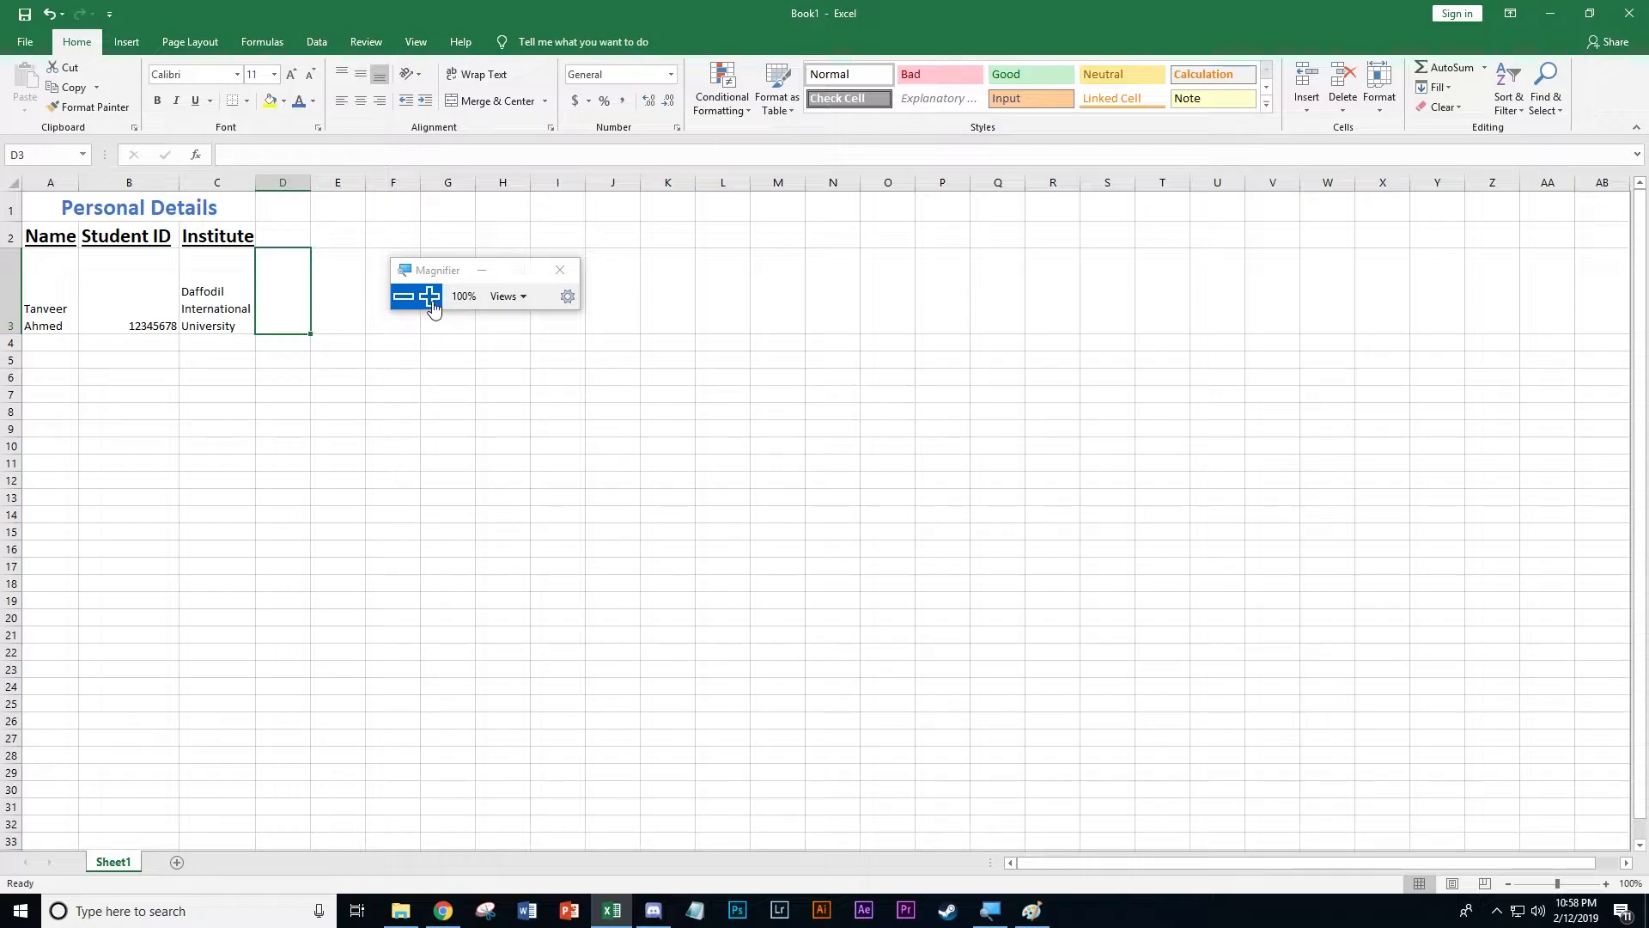
left_click(429, 297)
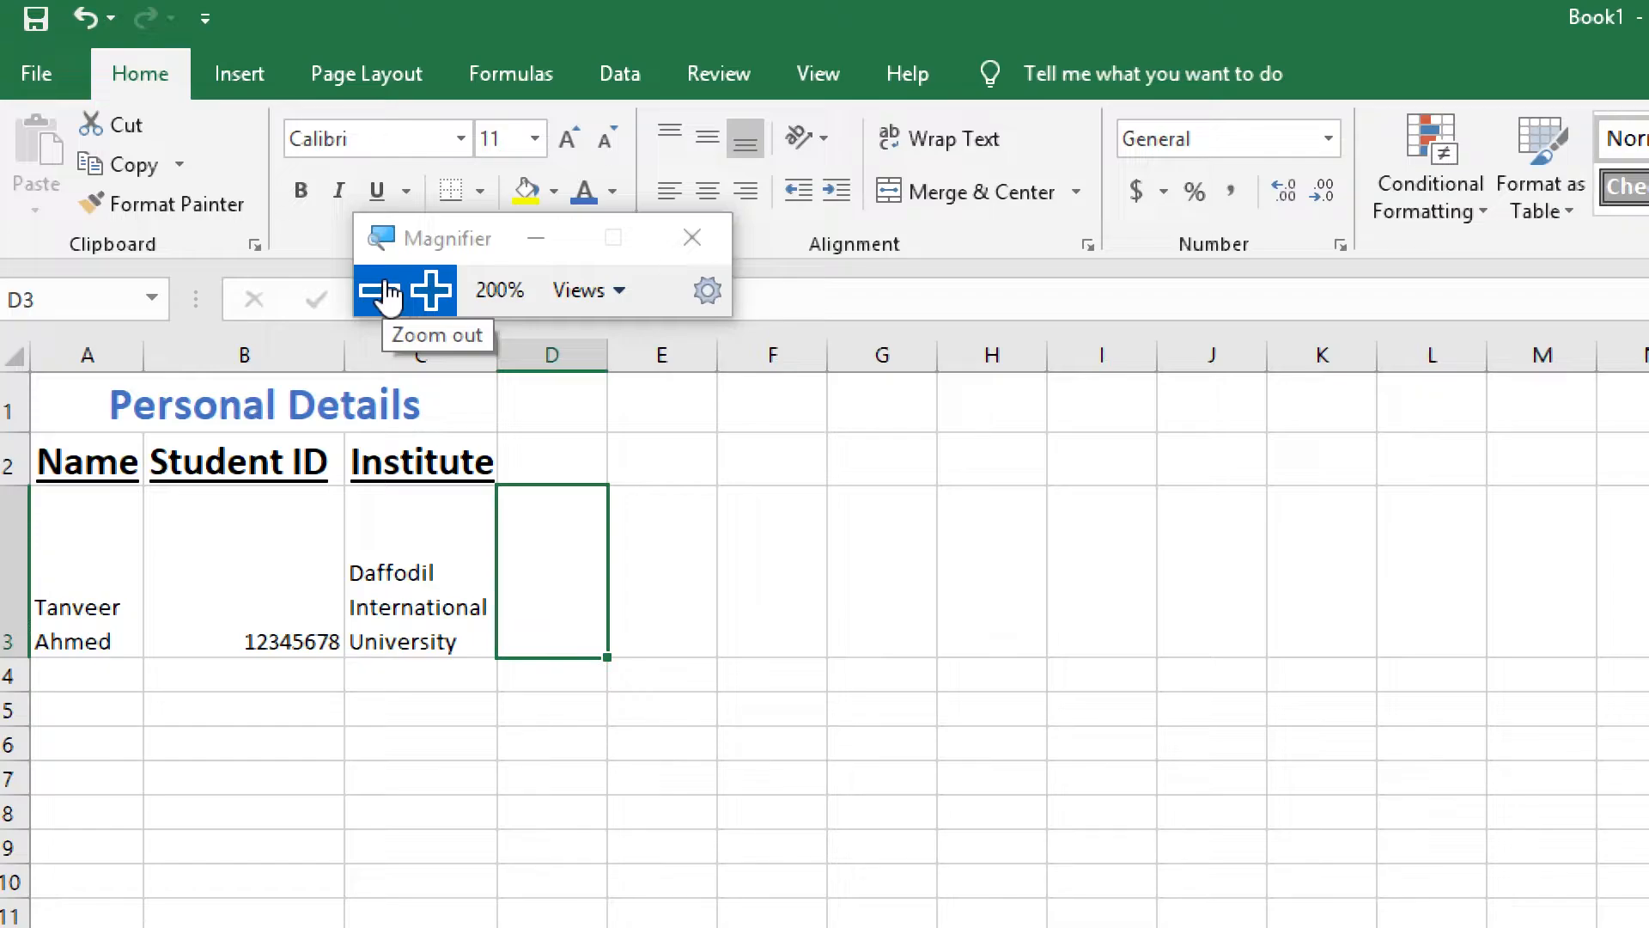
left_click_drag(476, 240, 1013, 282)
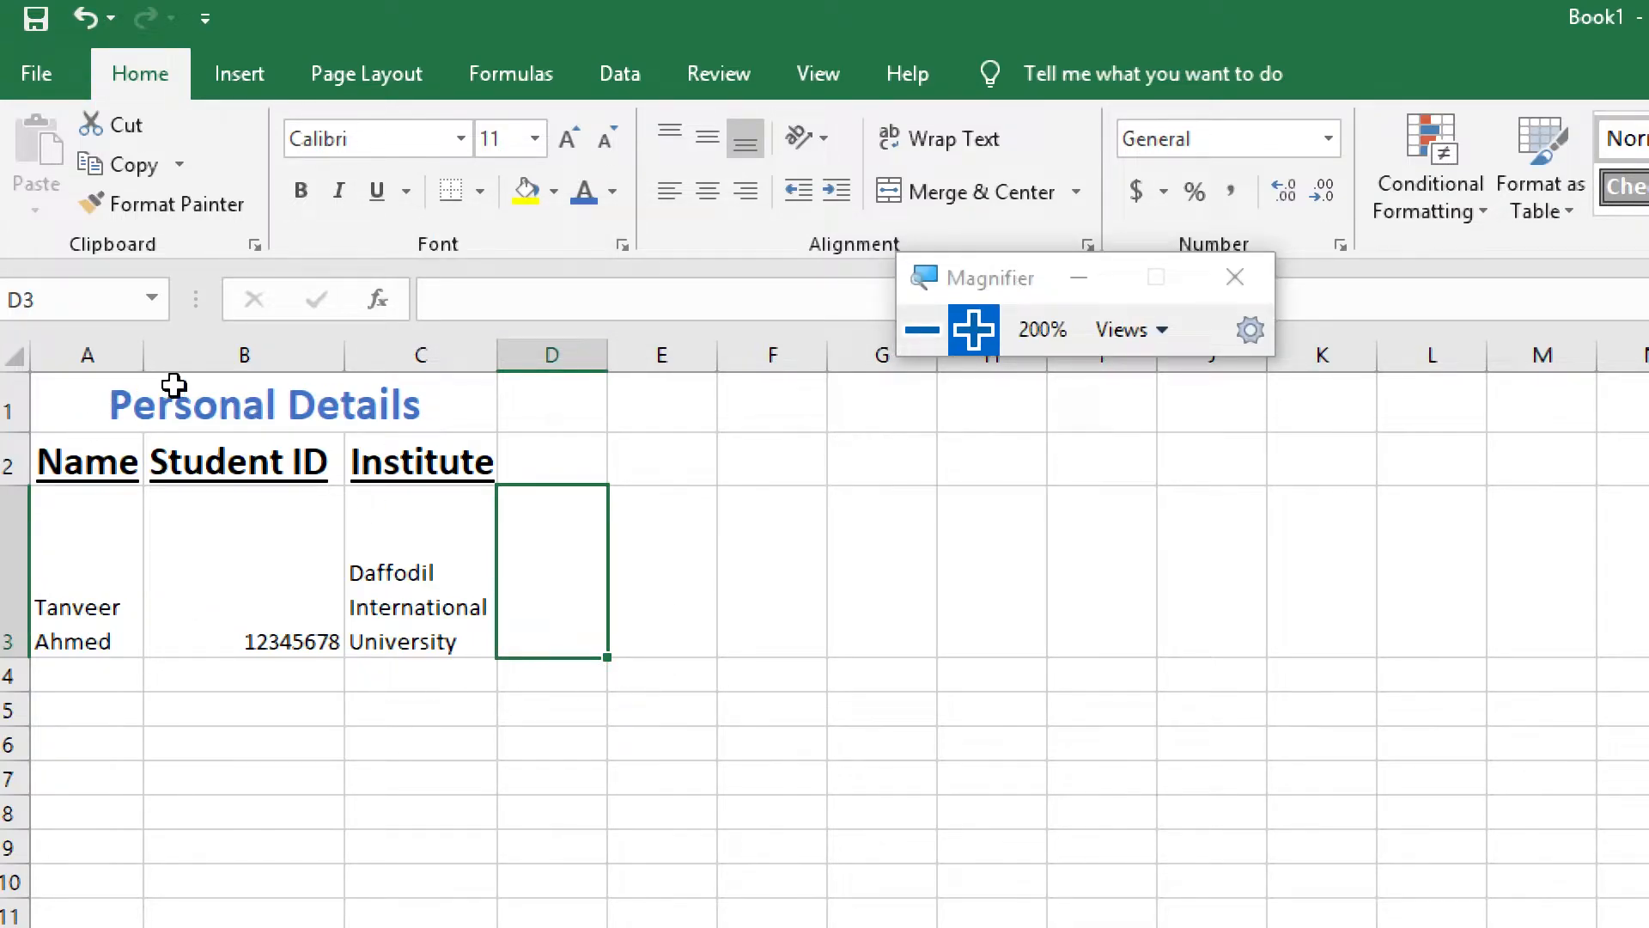
left_click_drag(987, 278, 1229, 402)
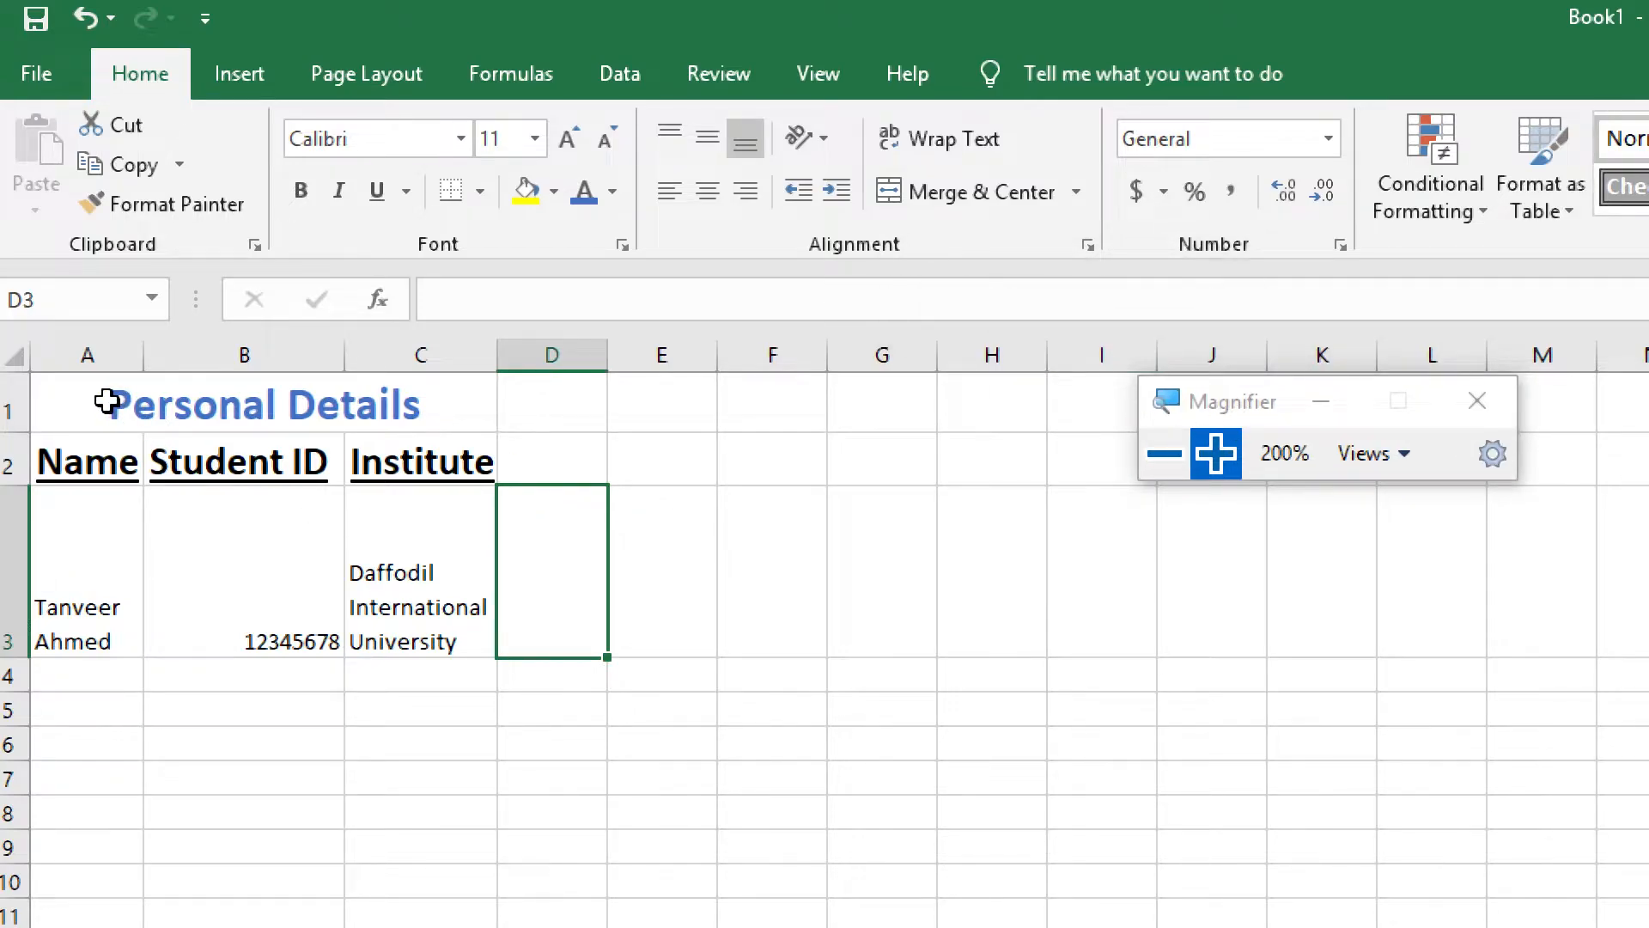
left_click(191, 404)
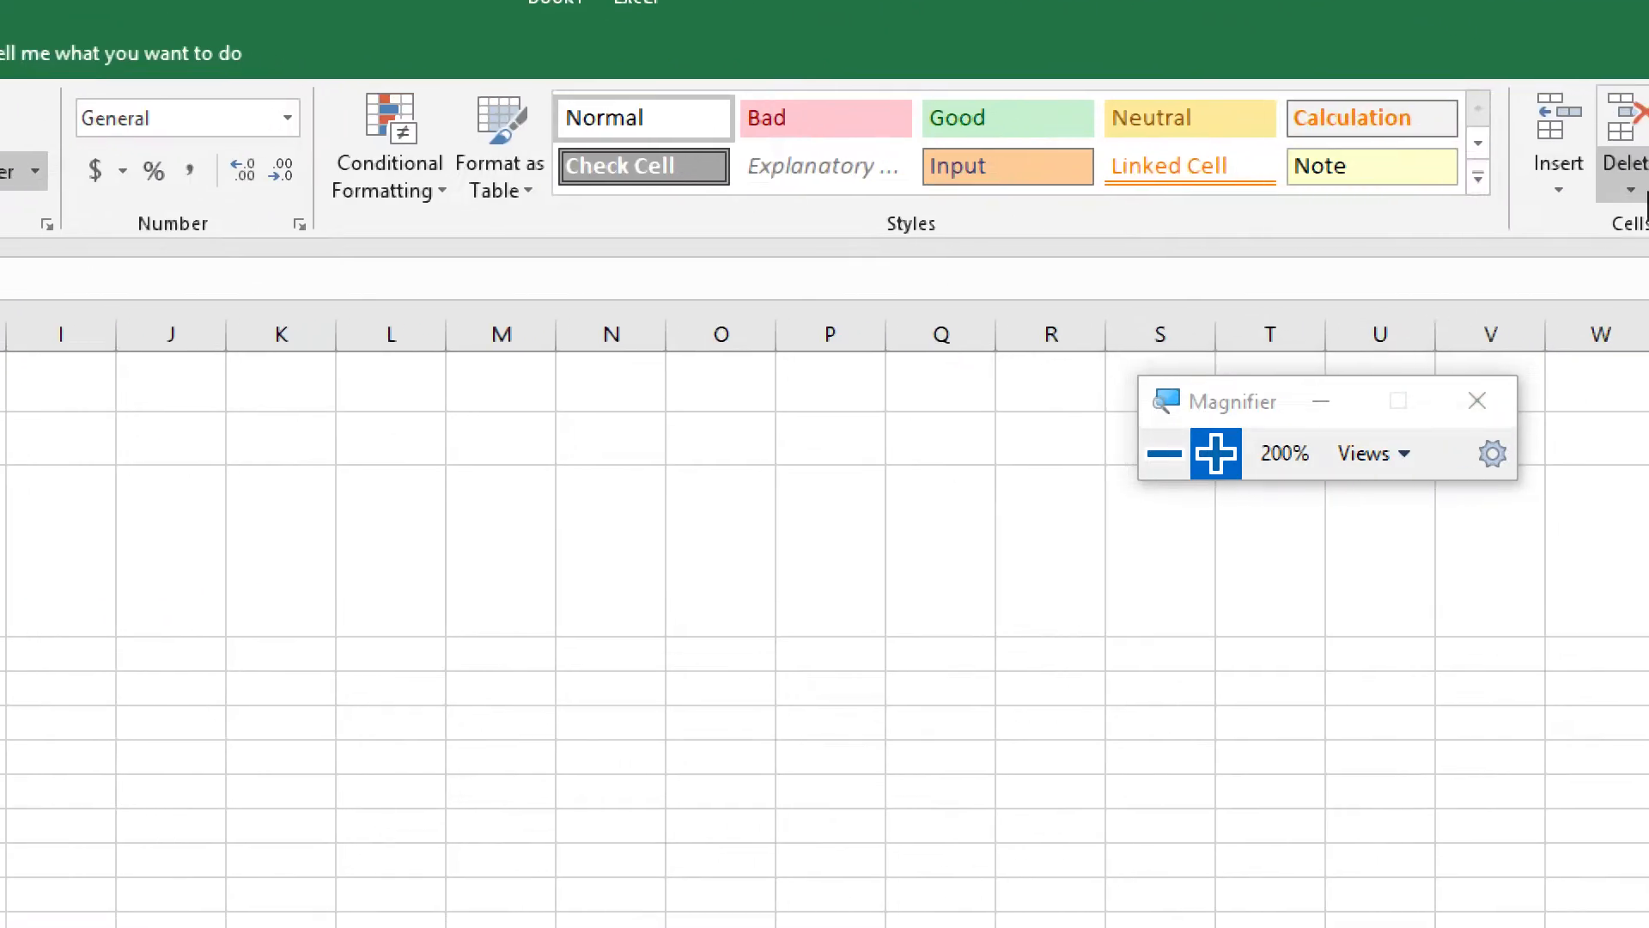
left_click(1165, 453)
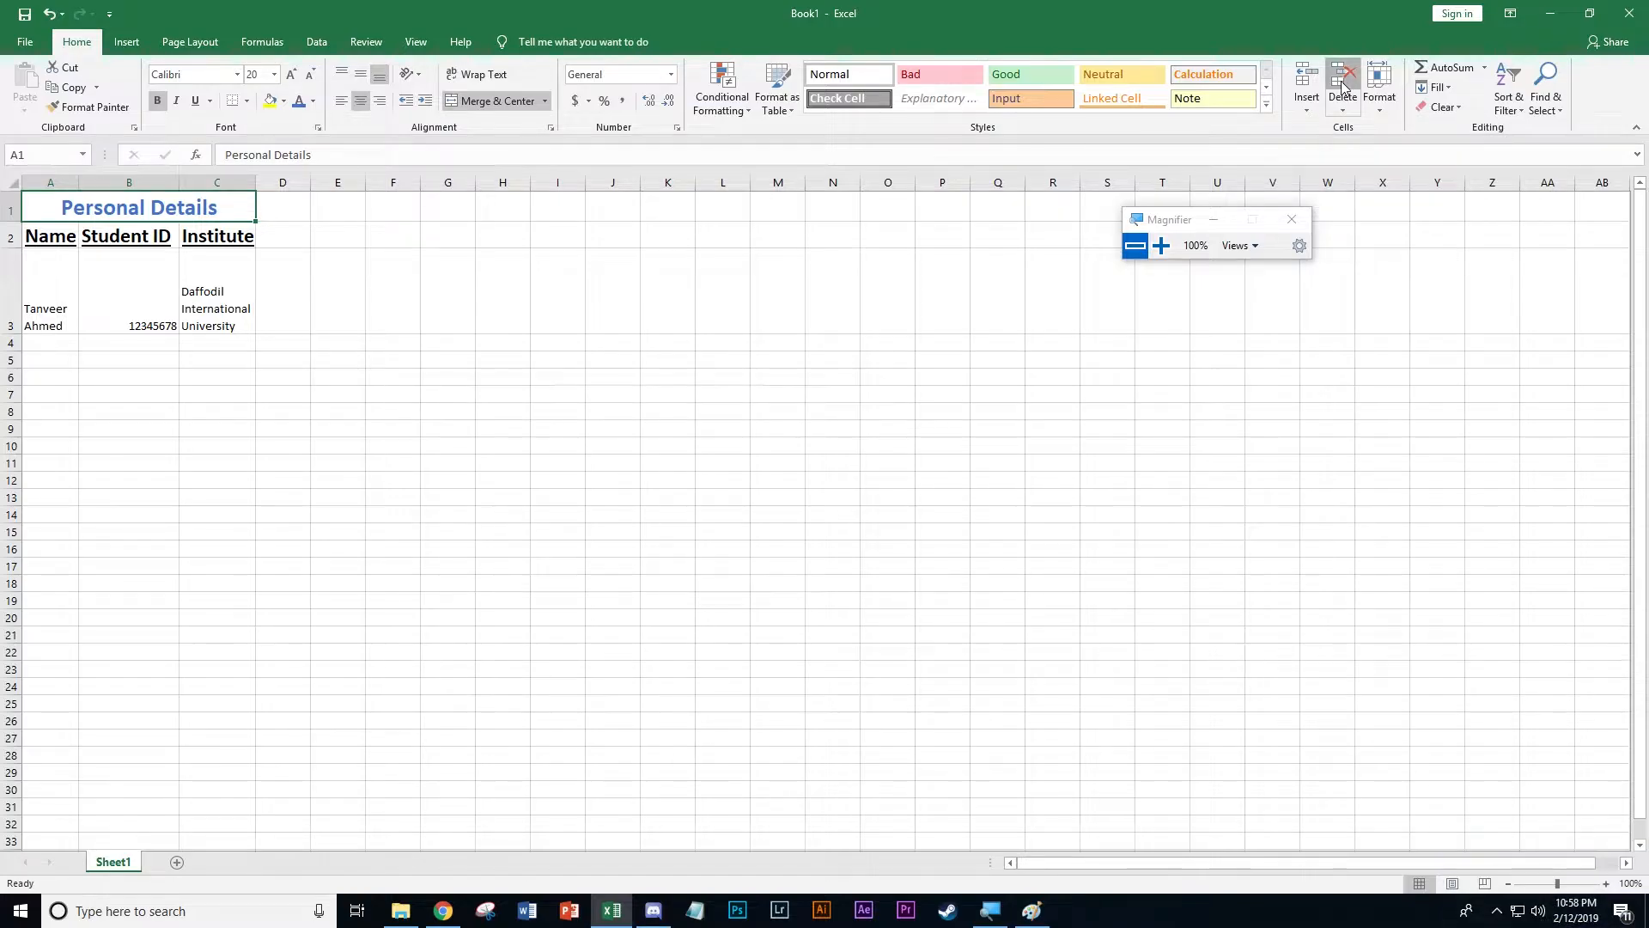
left_click(1343, 90)
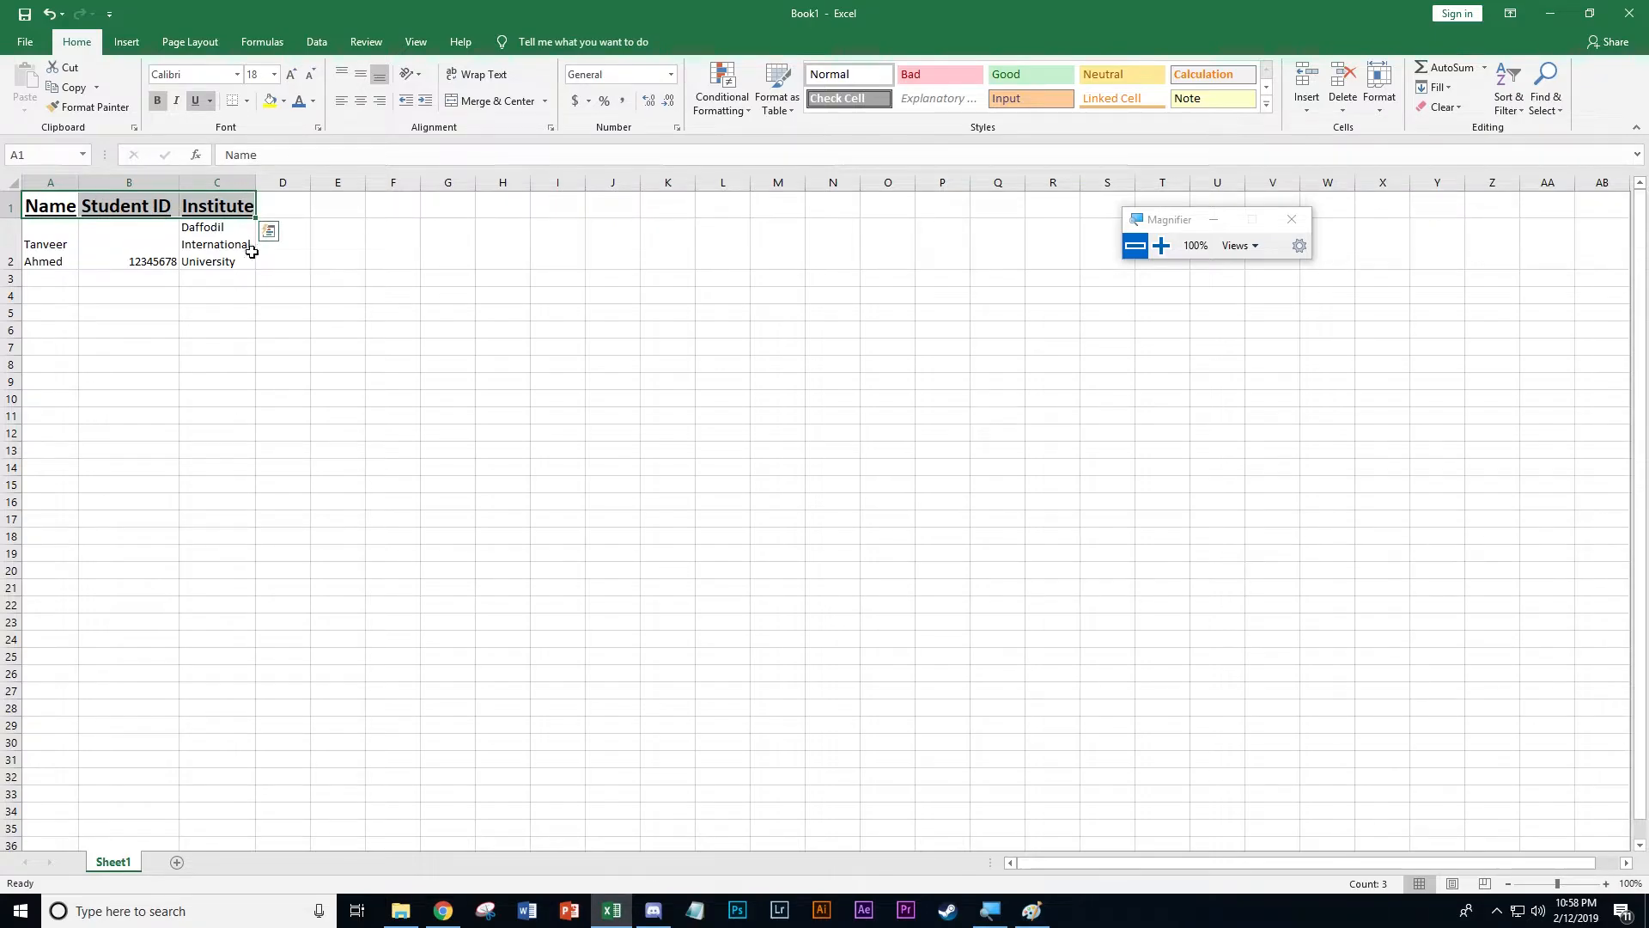
Delete the student table's heading and data cells in A1:C2 so that the sheet is empty
left_click(280, 258)
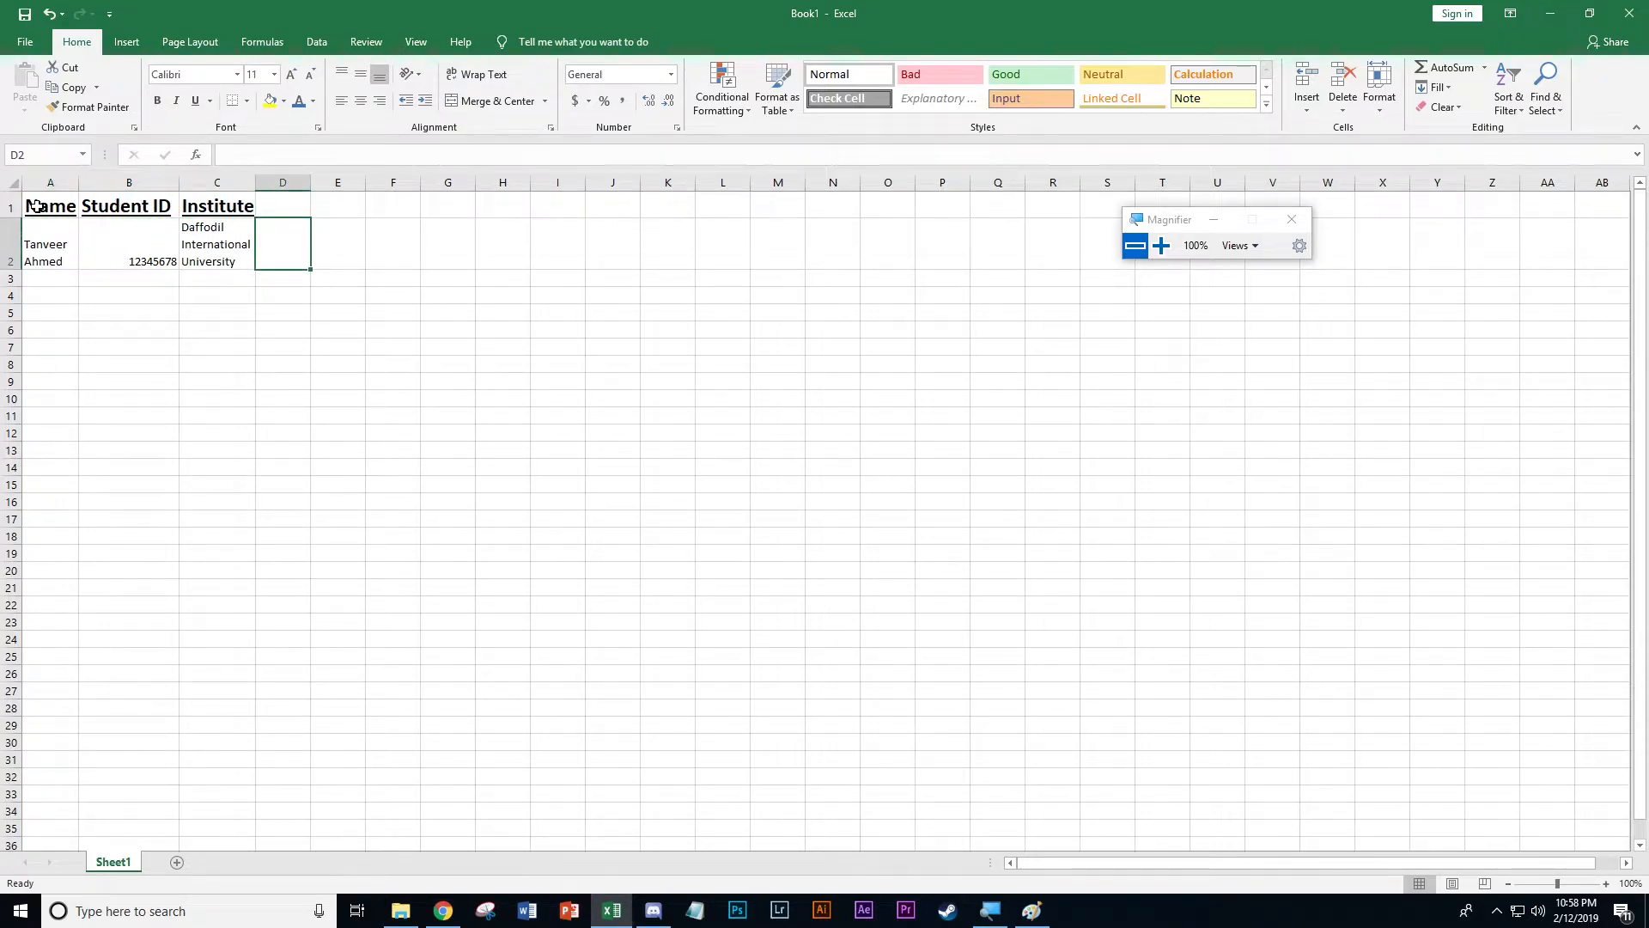
left_click_drag(35, 204, 190, 249)
left_click(107, 275)
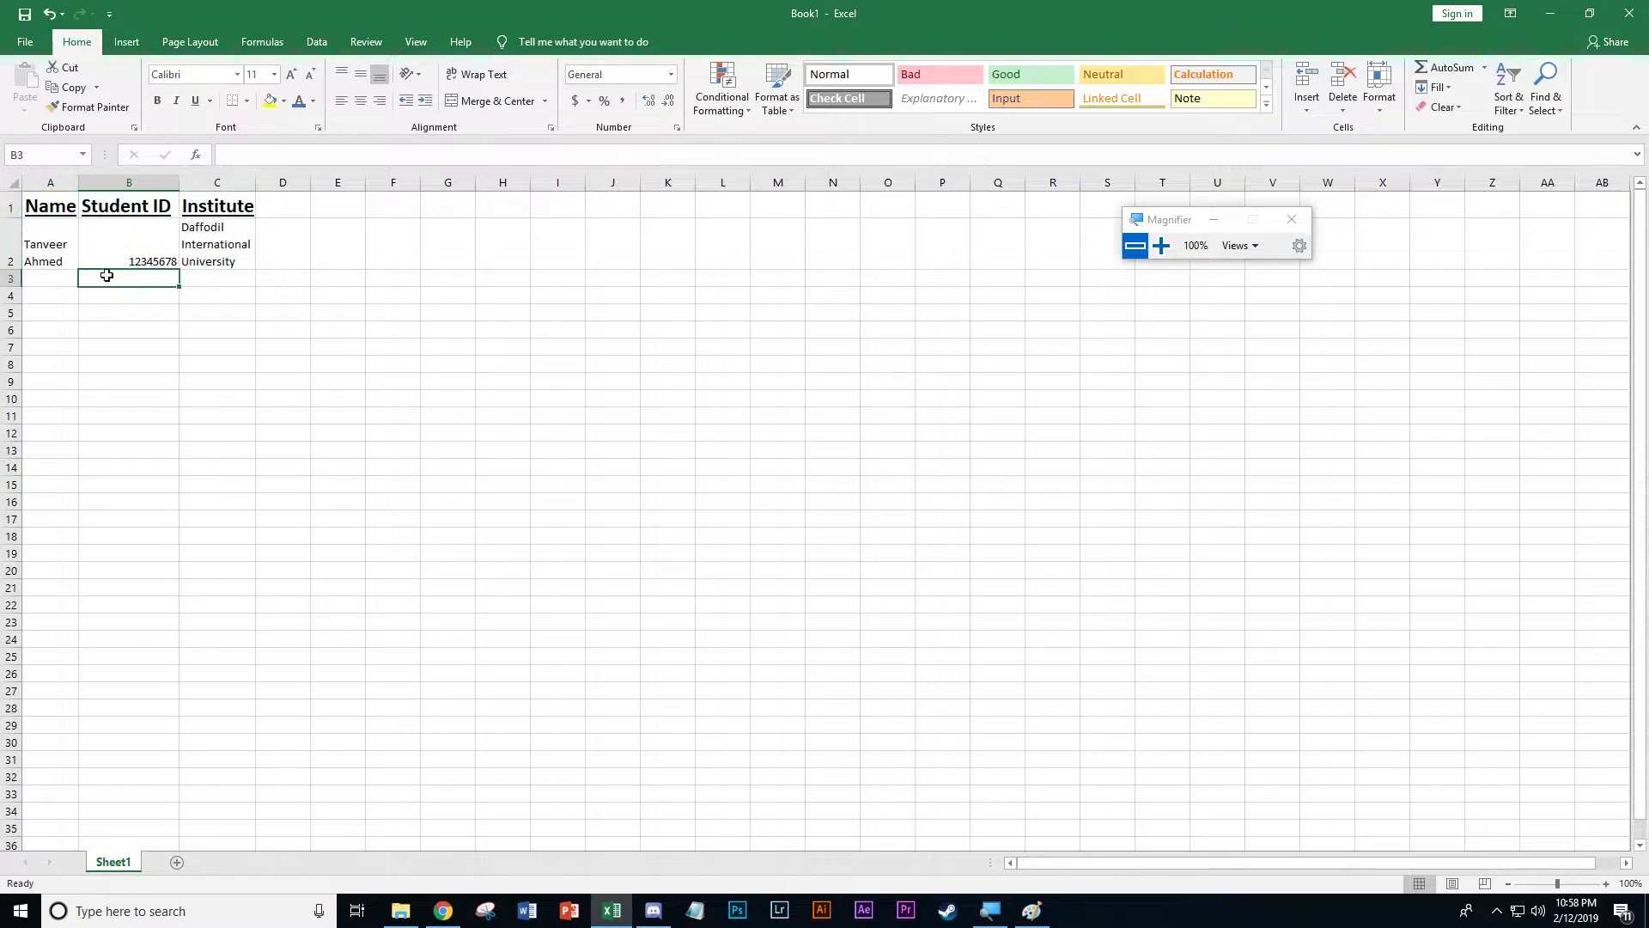
left_click(1162, 245)
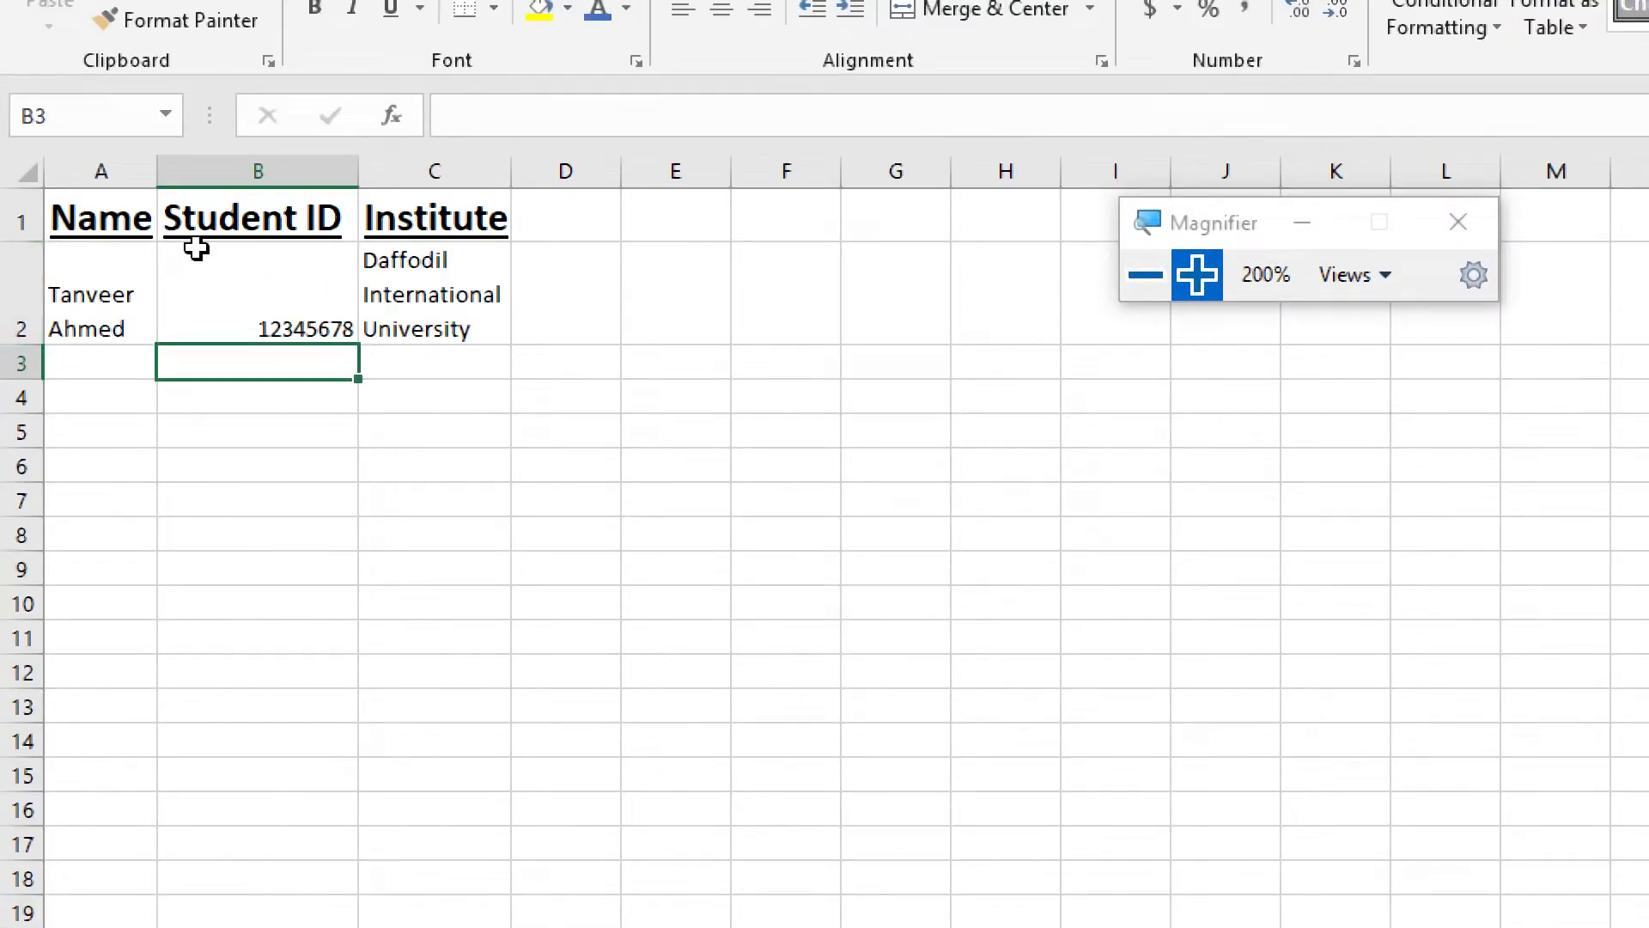
left_click(96, 215)
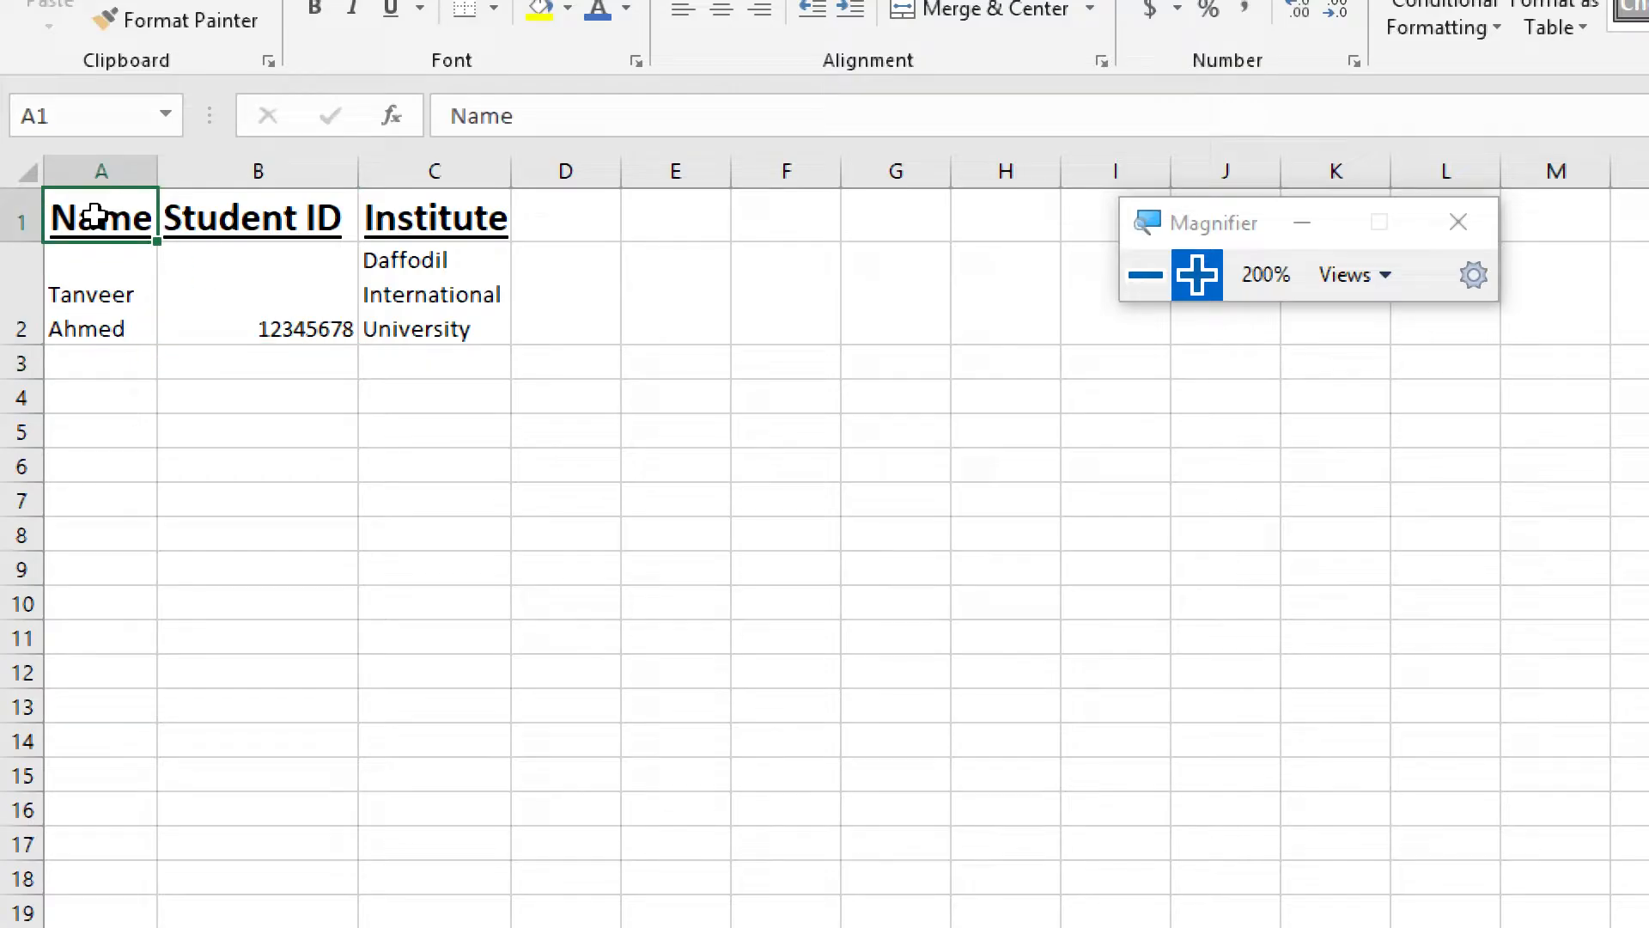
left_click_drag(96, 216, 436, 294)
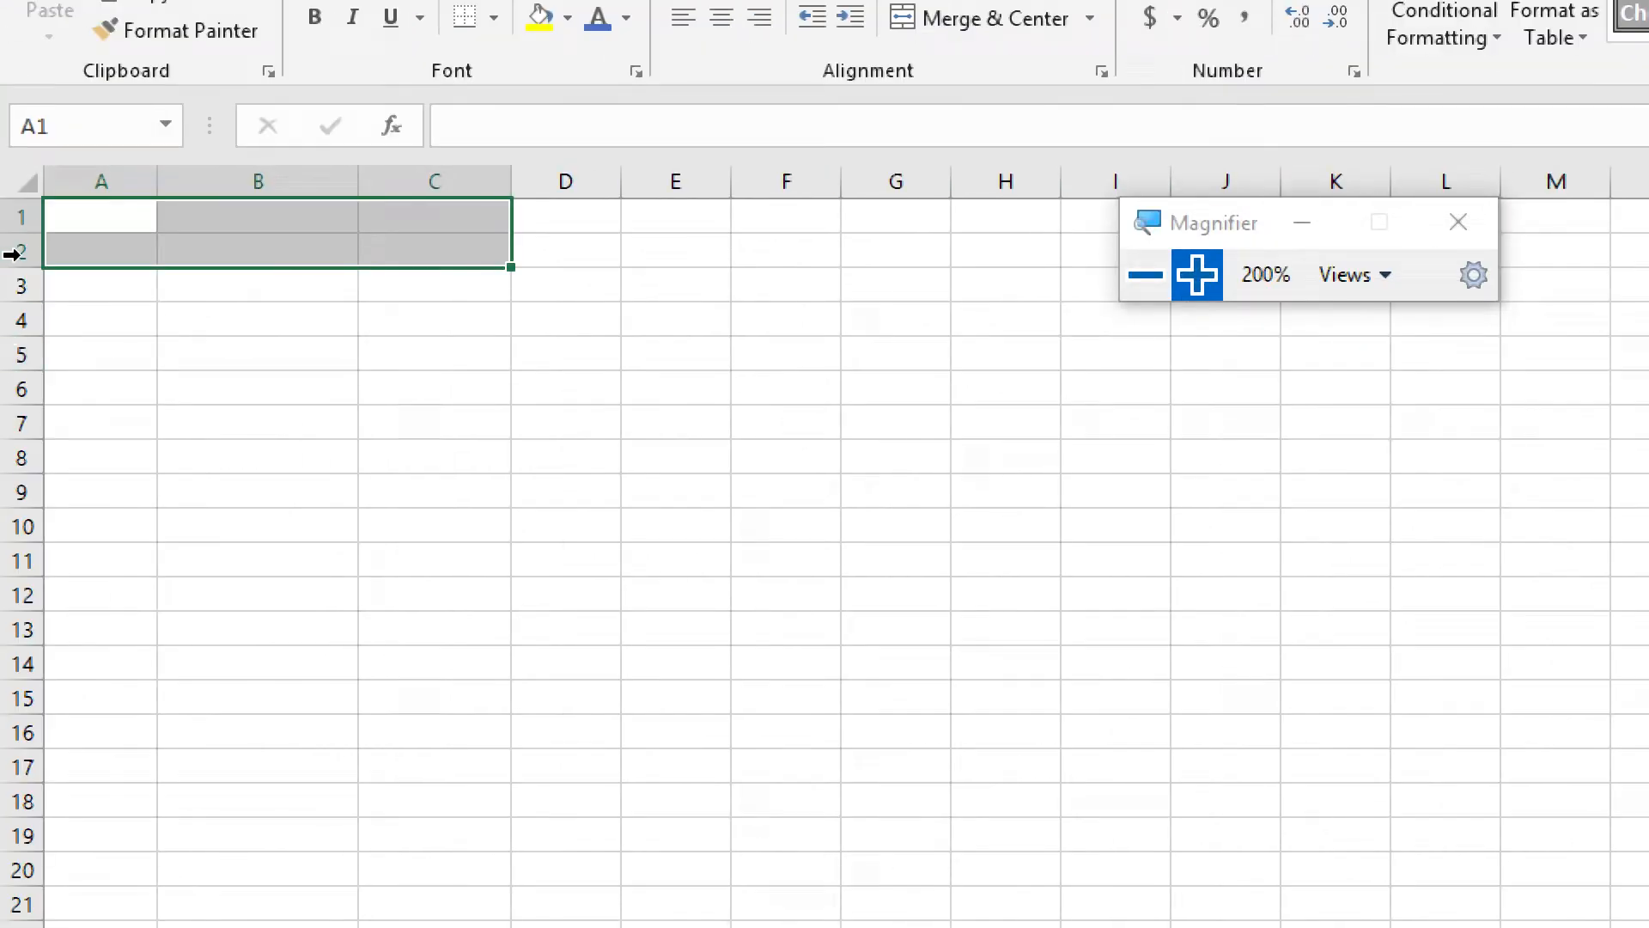
left_click(361, 287)
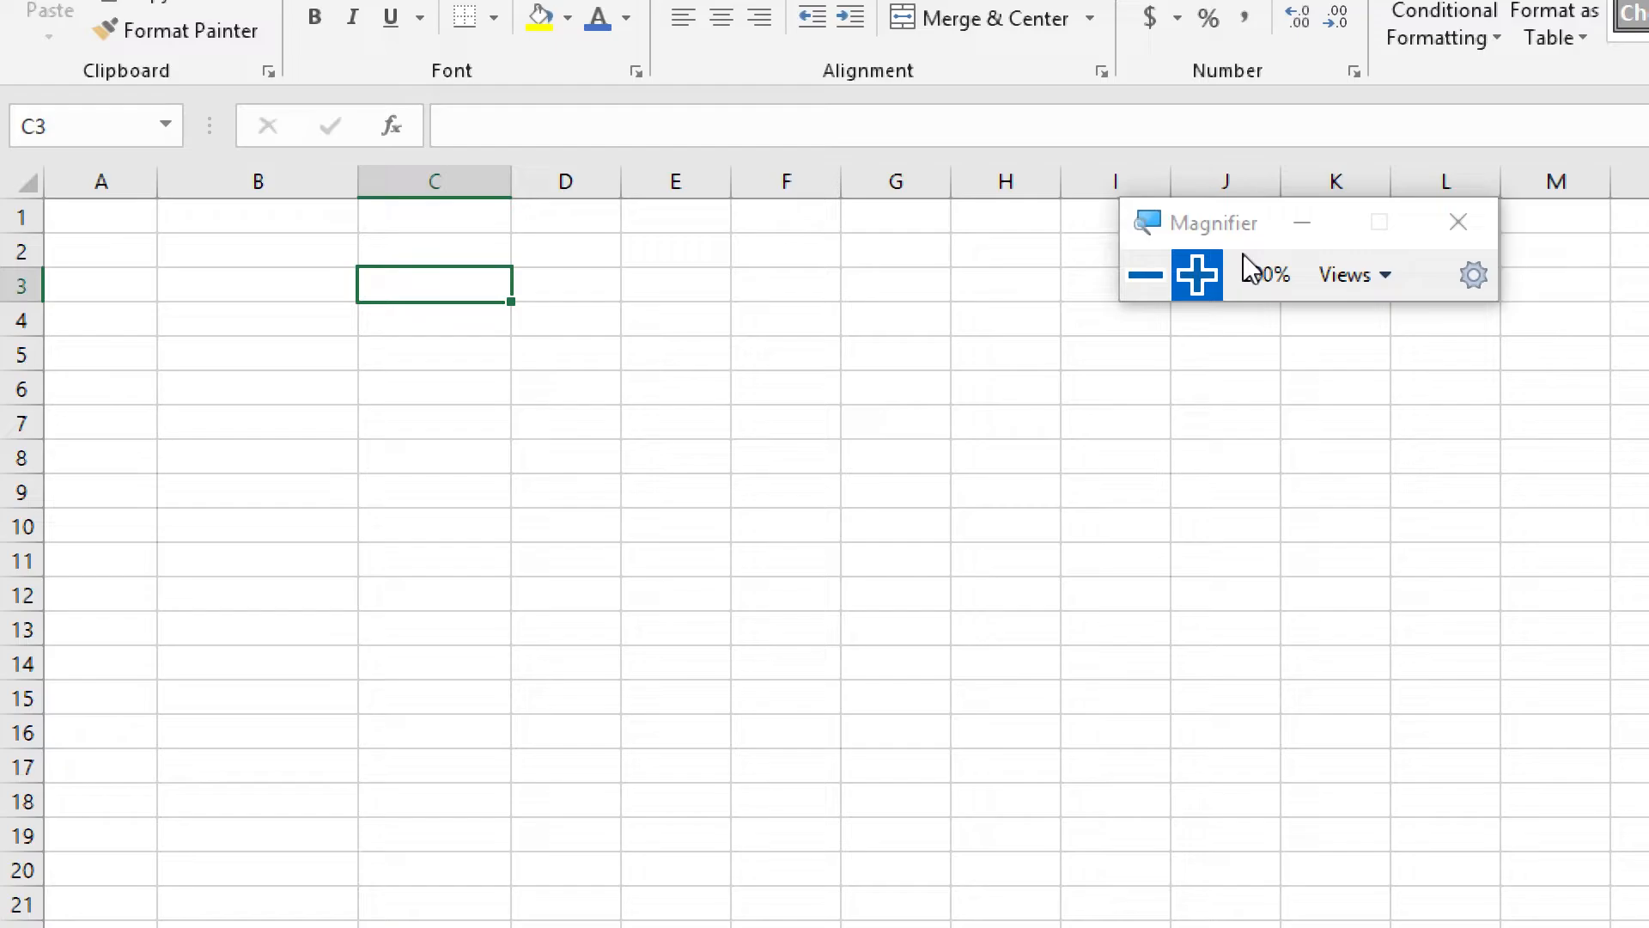
left_click(1151, 277)
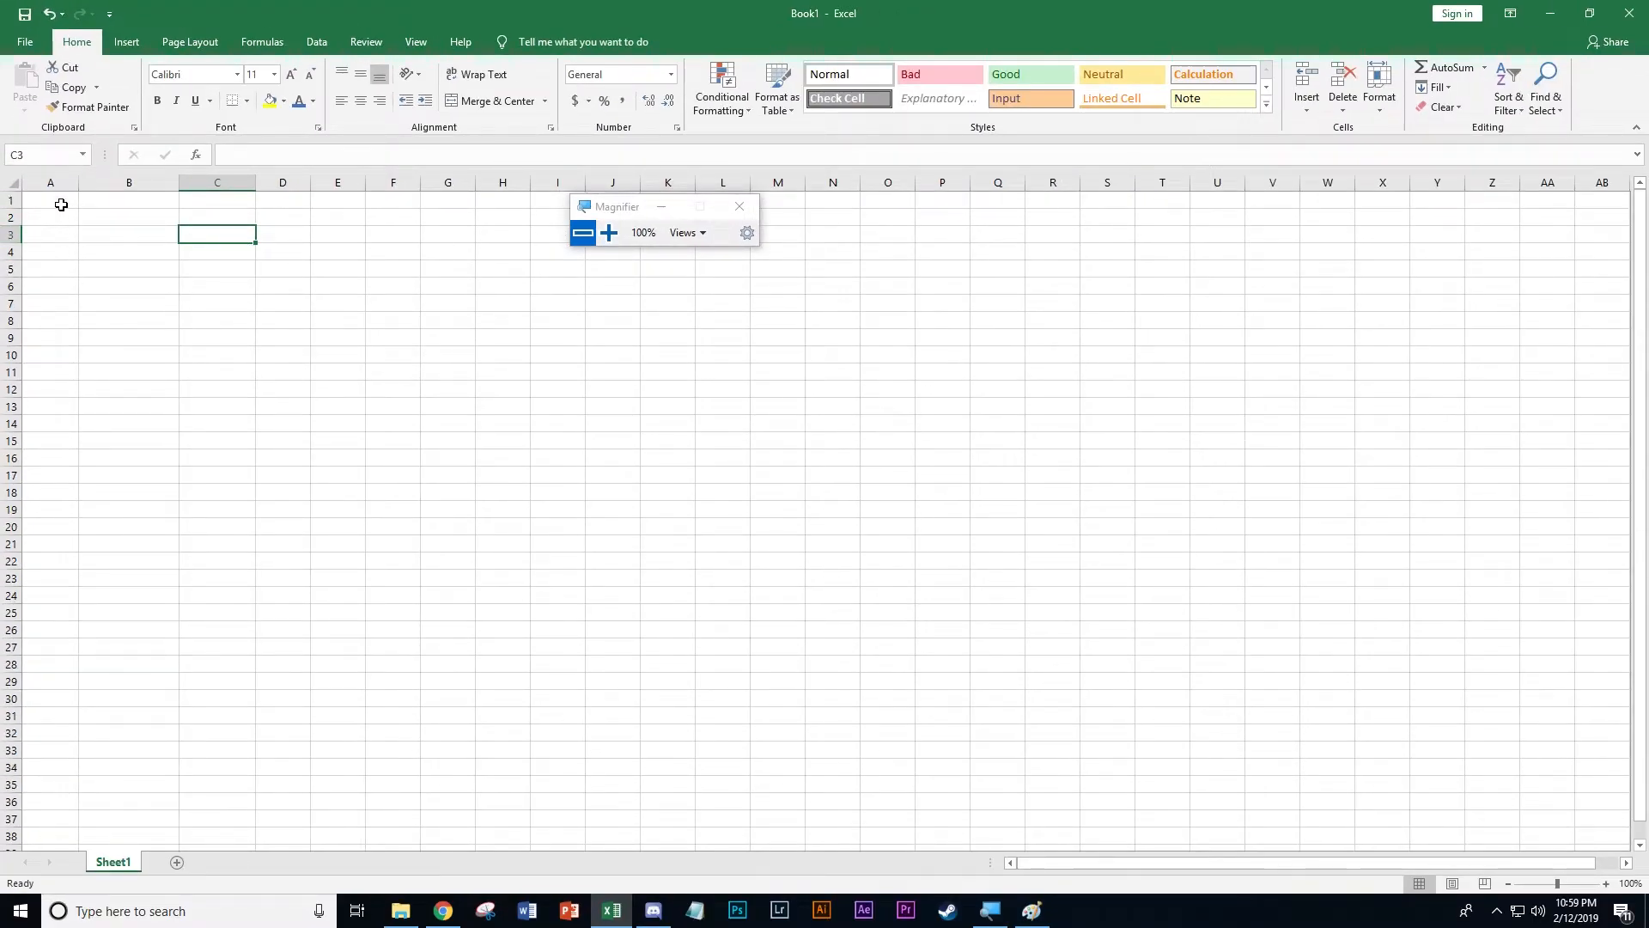
Magnify the screen to 200%, select cell A1 and move the Magnifier window clear of the formula bar
left_click(610, 233)
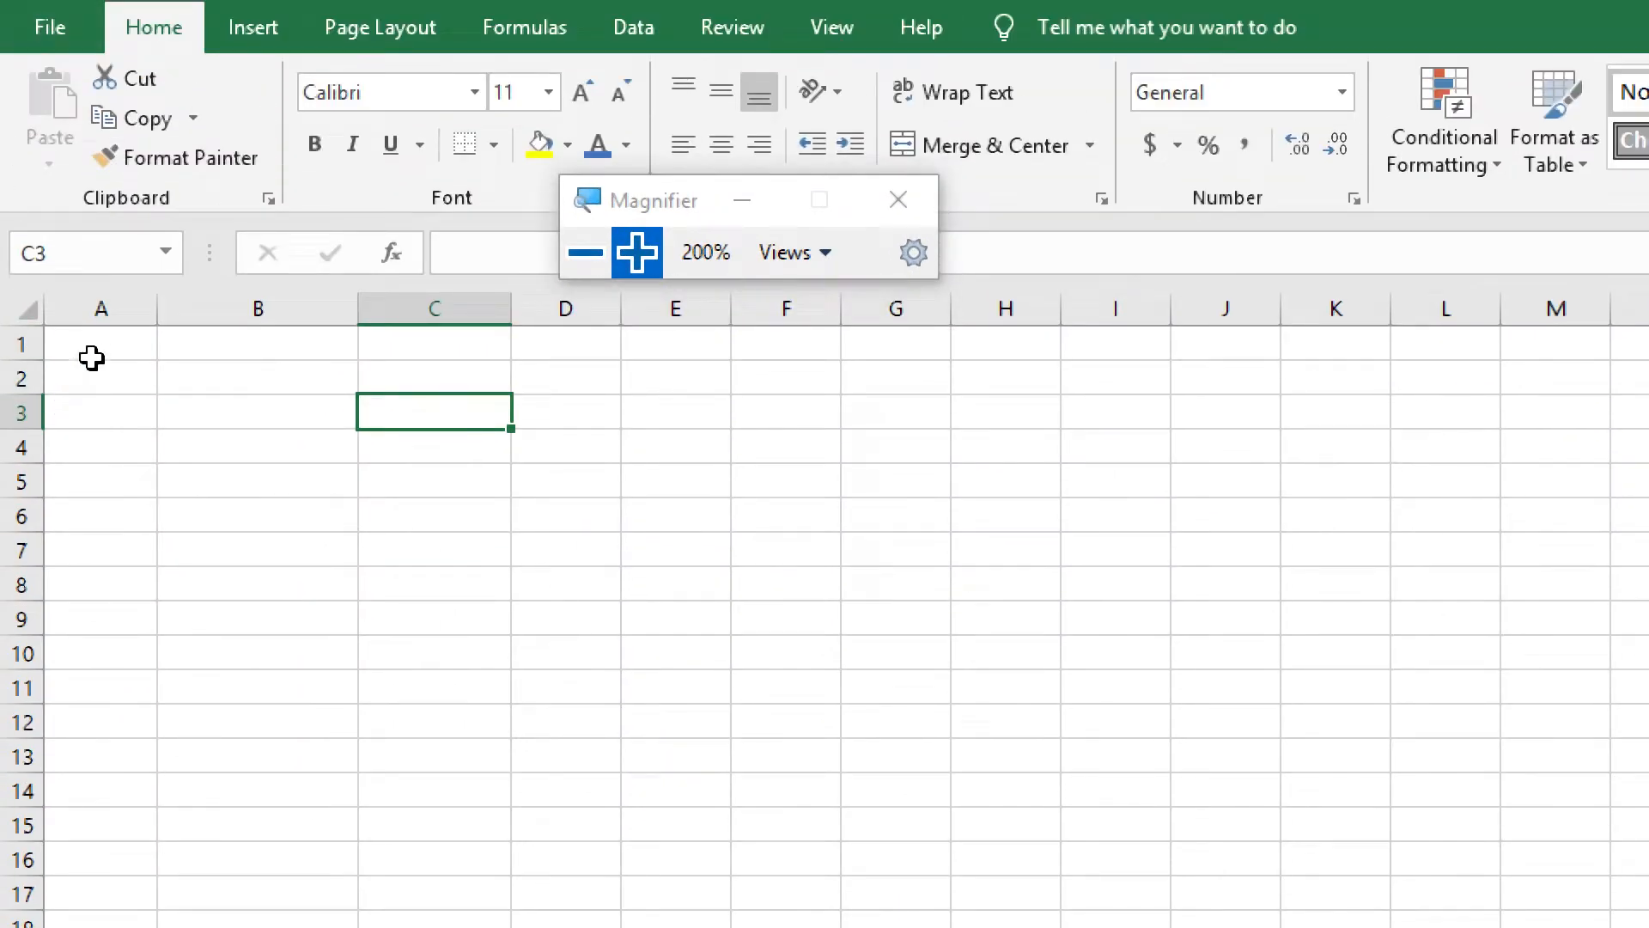
left_click(92, 345)
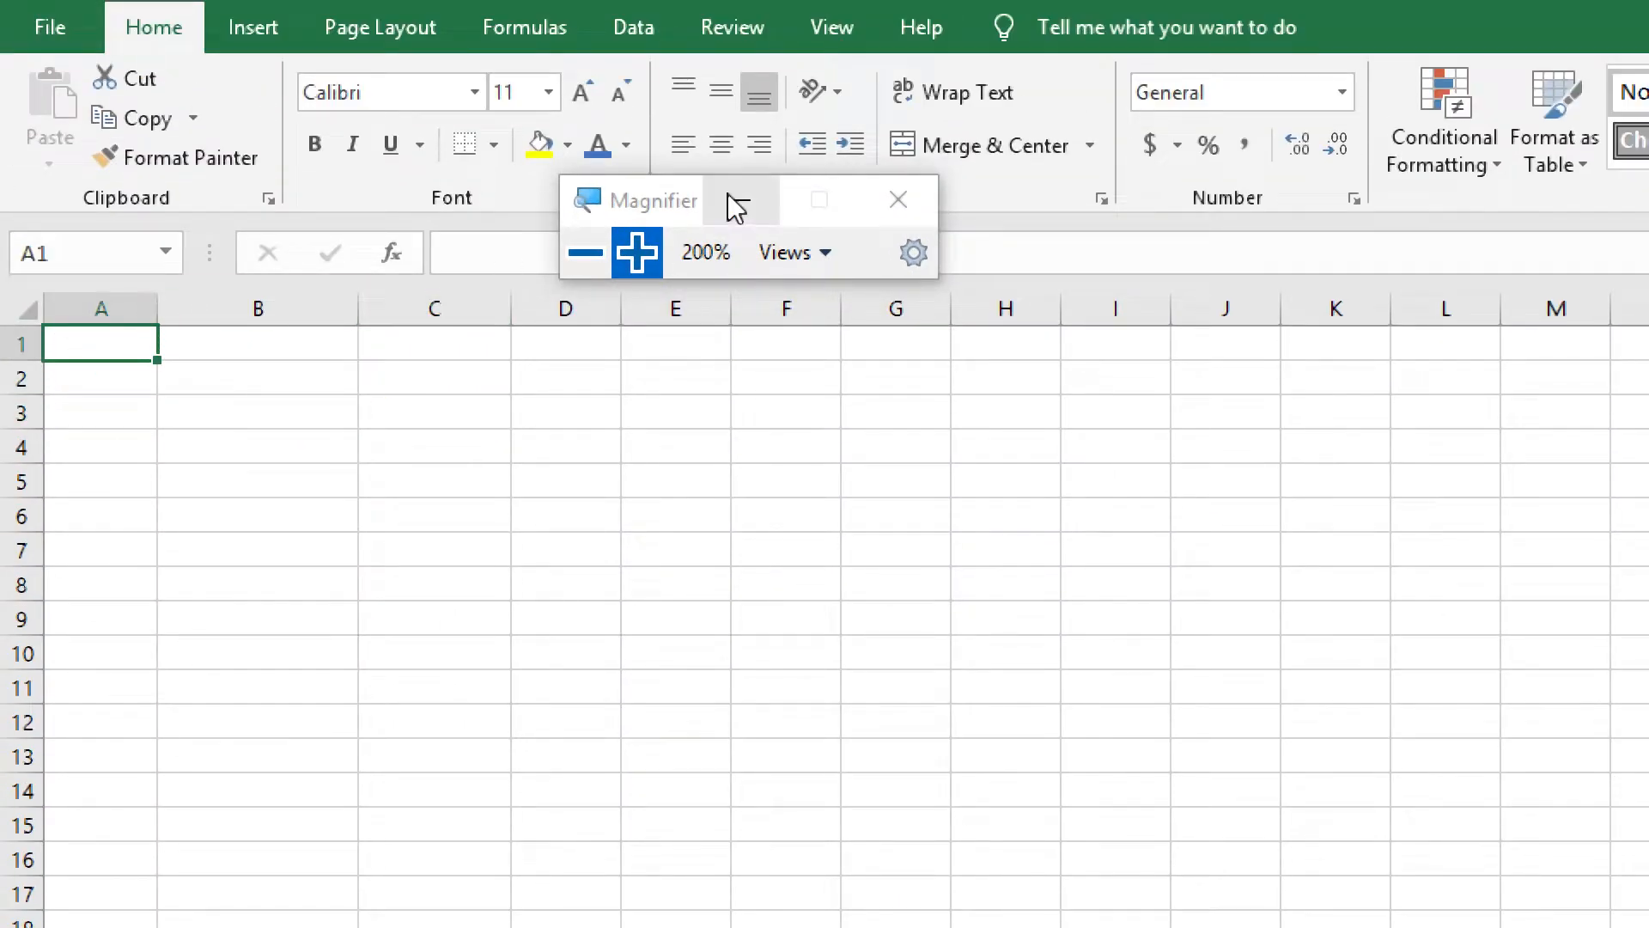
left_click_drag(683, 206, 544, 472)
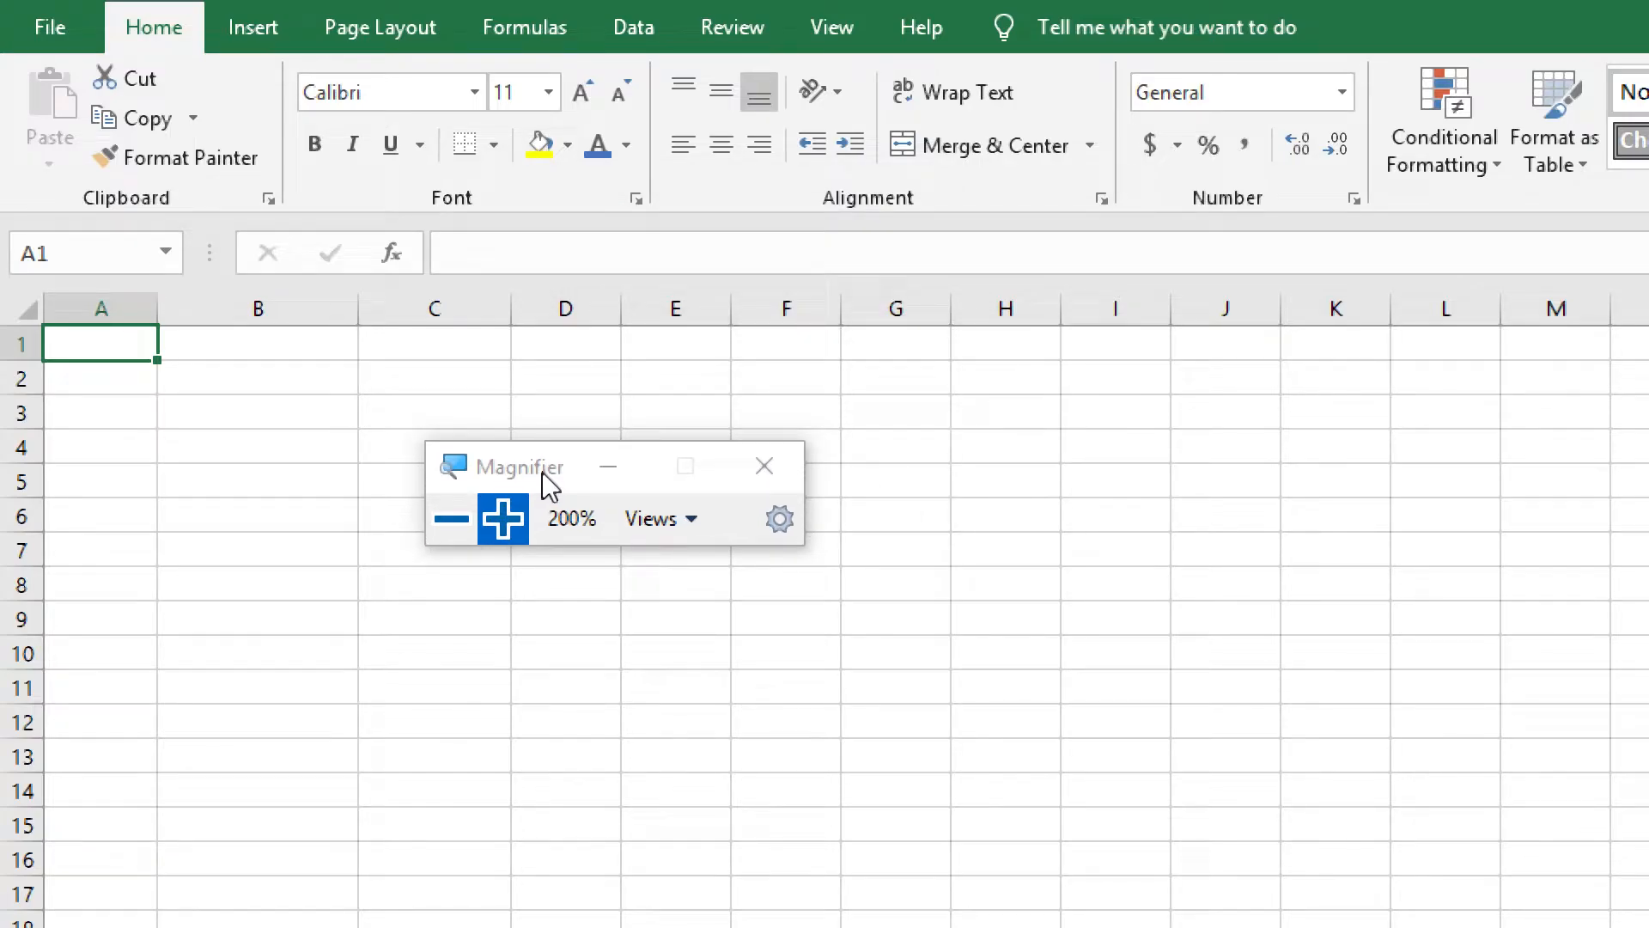
type("=")
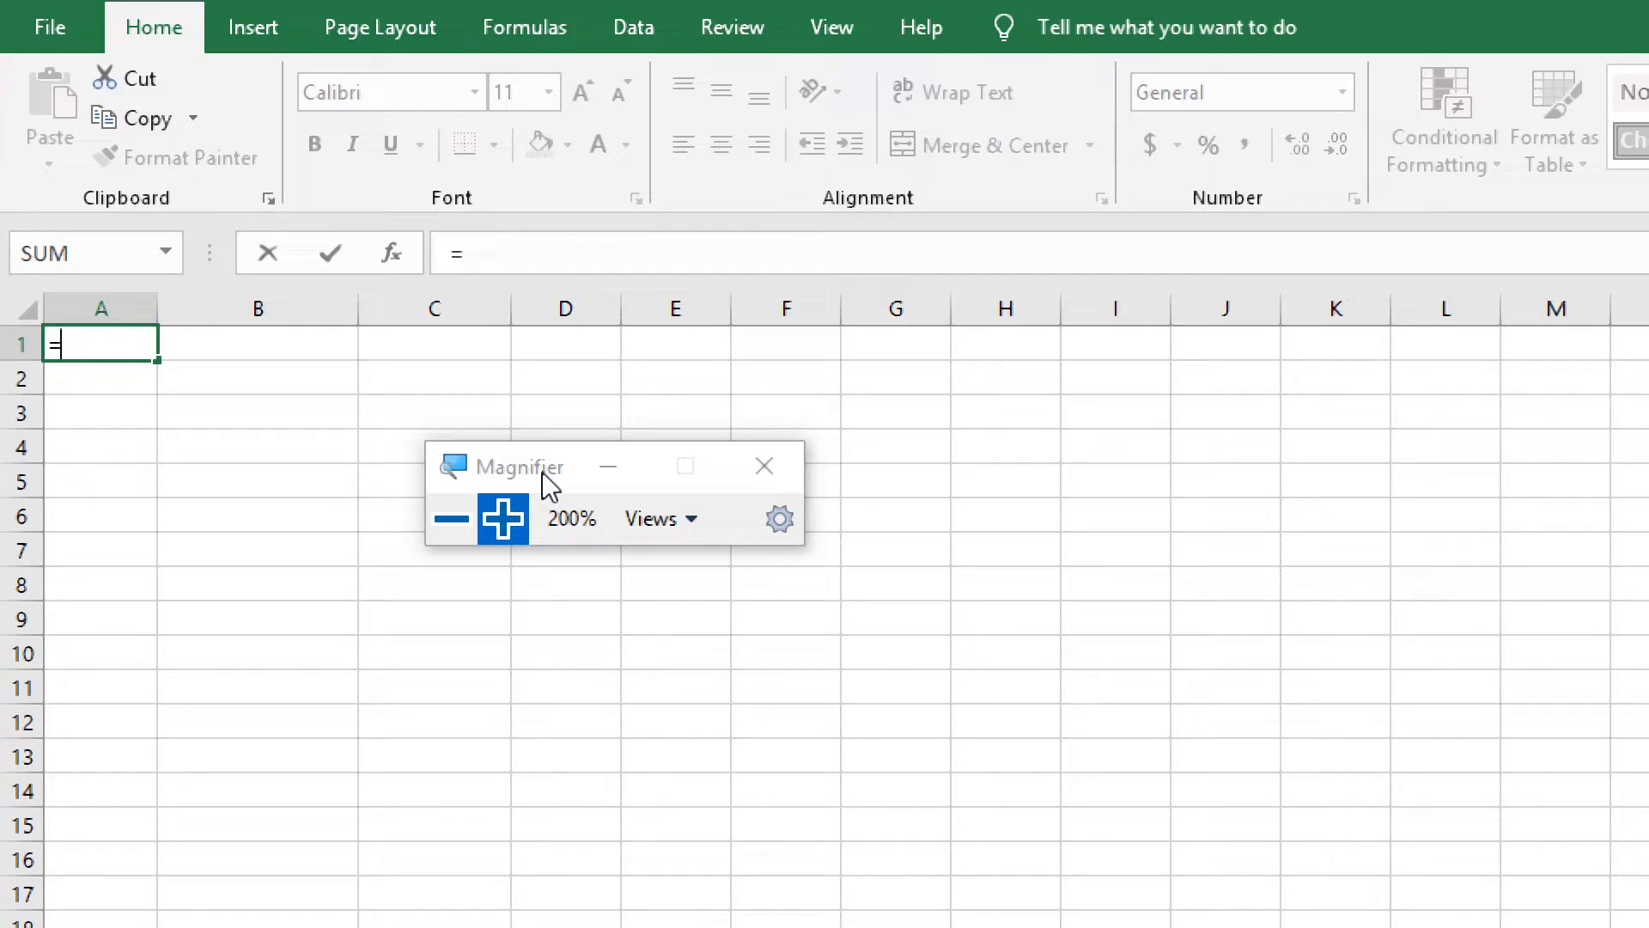
key("BackSpace")
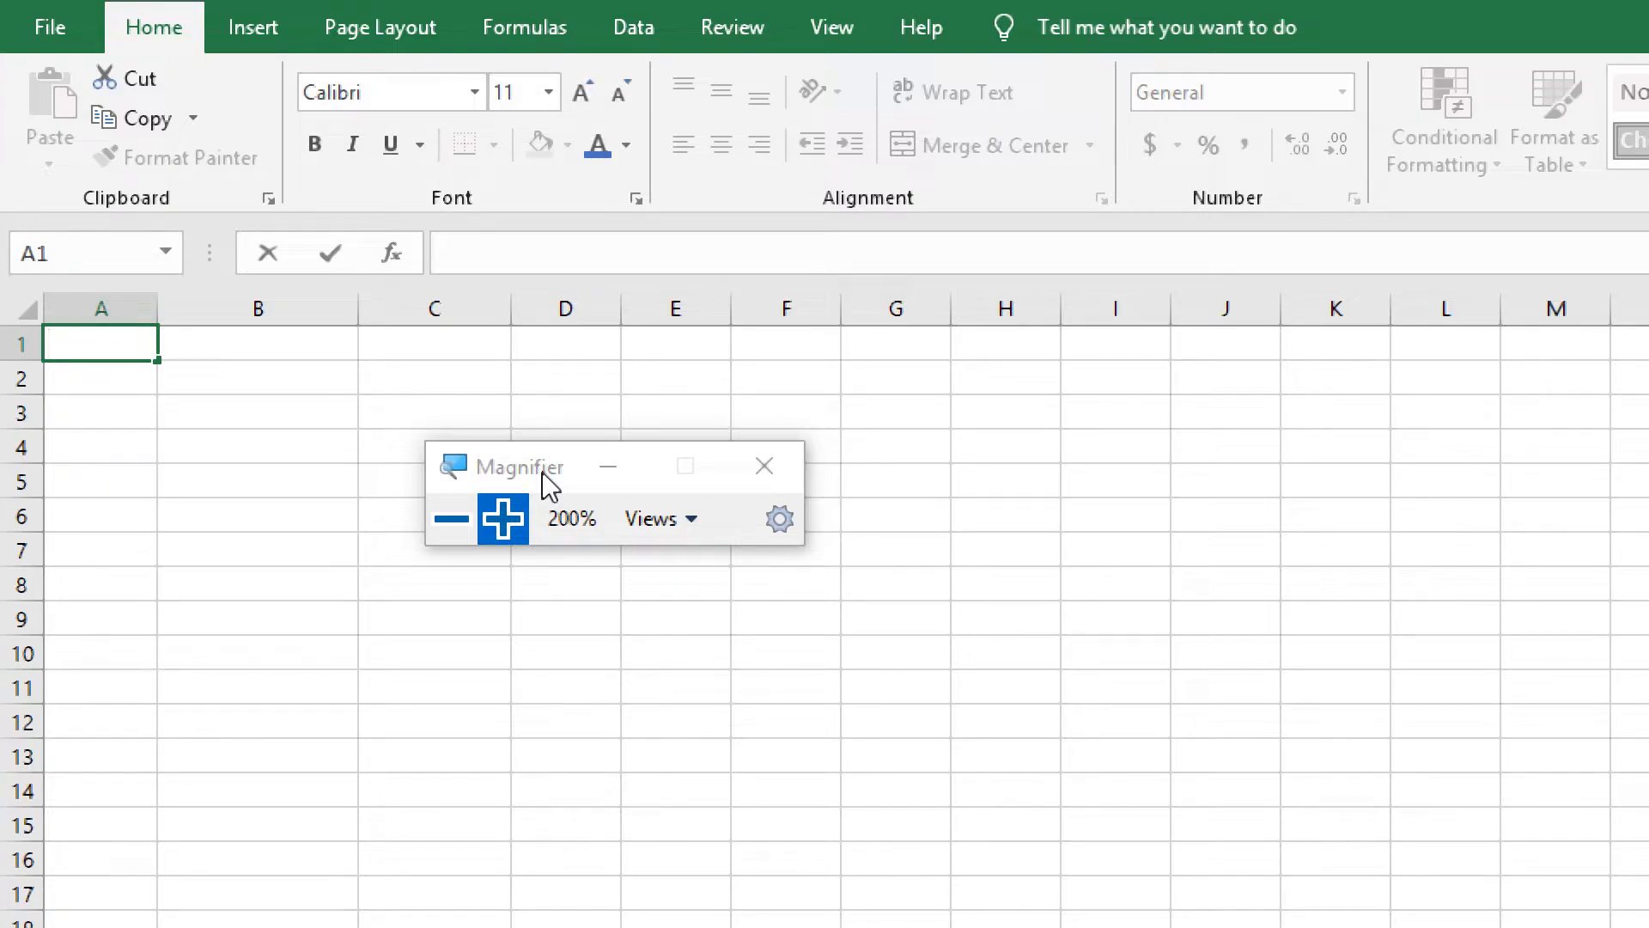
key("Escape")
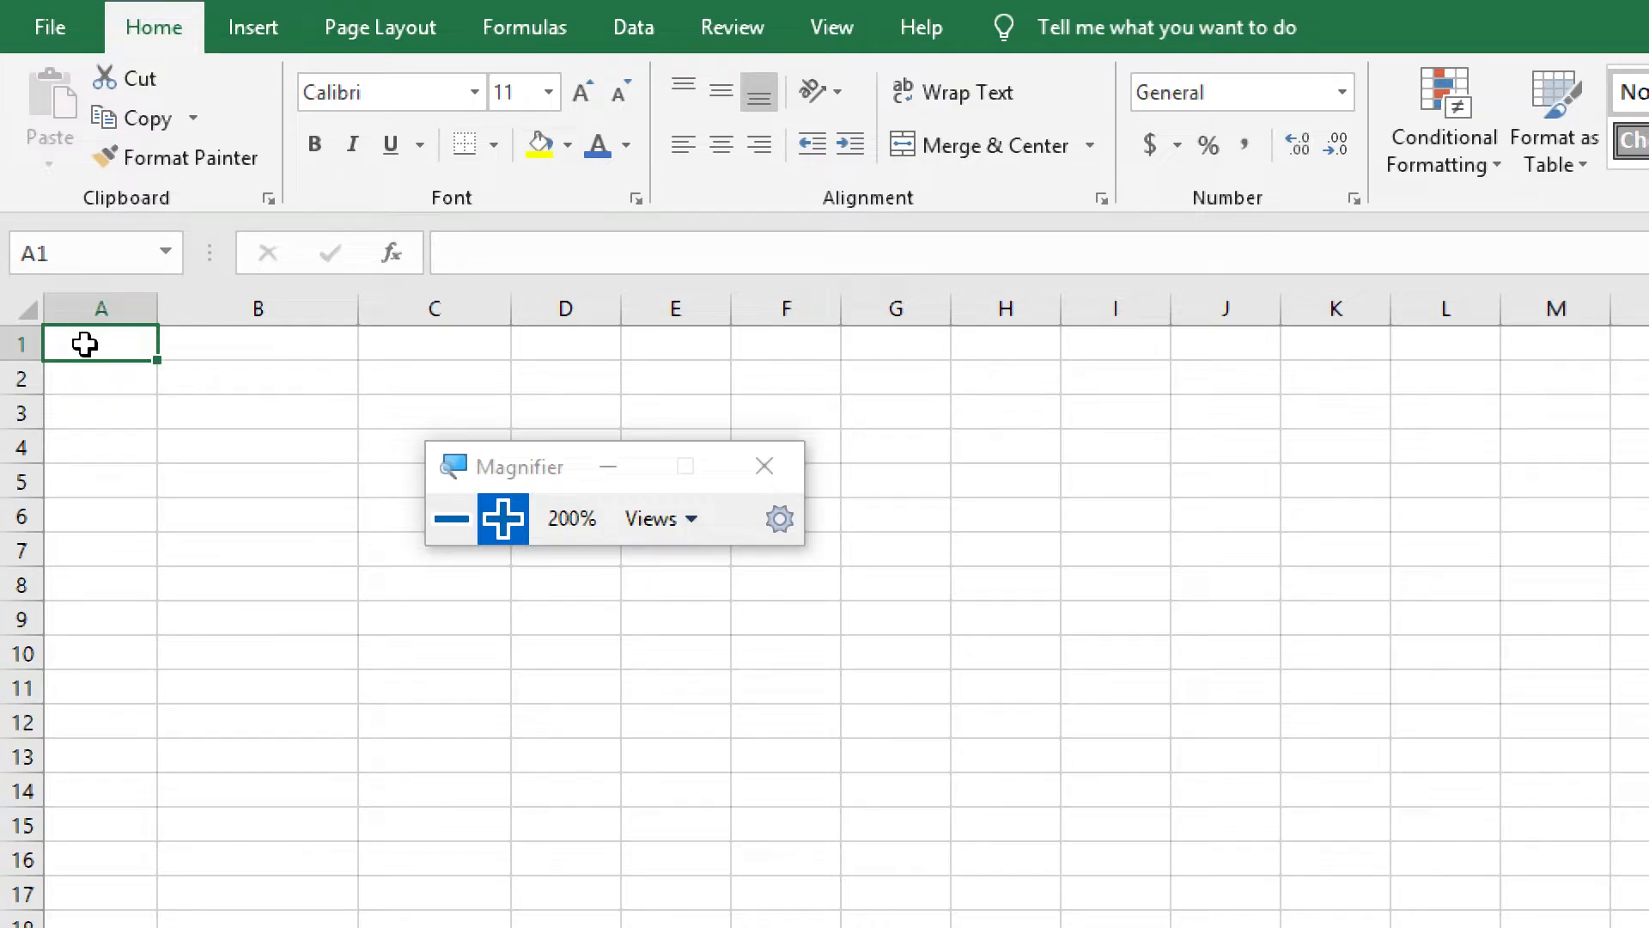
Enter the numbers 35 in cell A1 and 25 in cell A2
type("35")
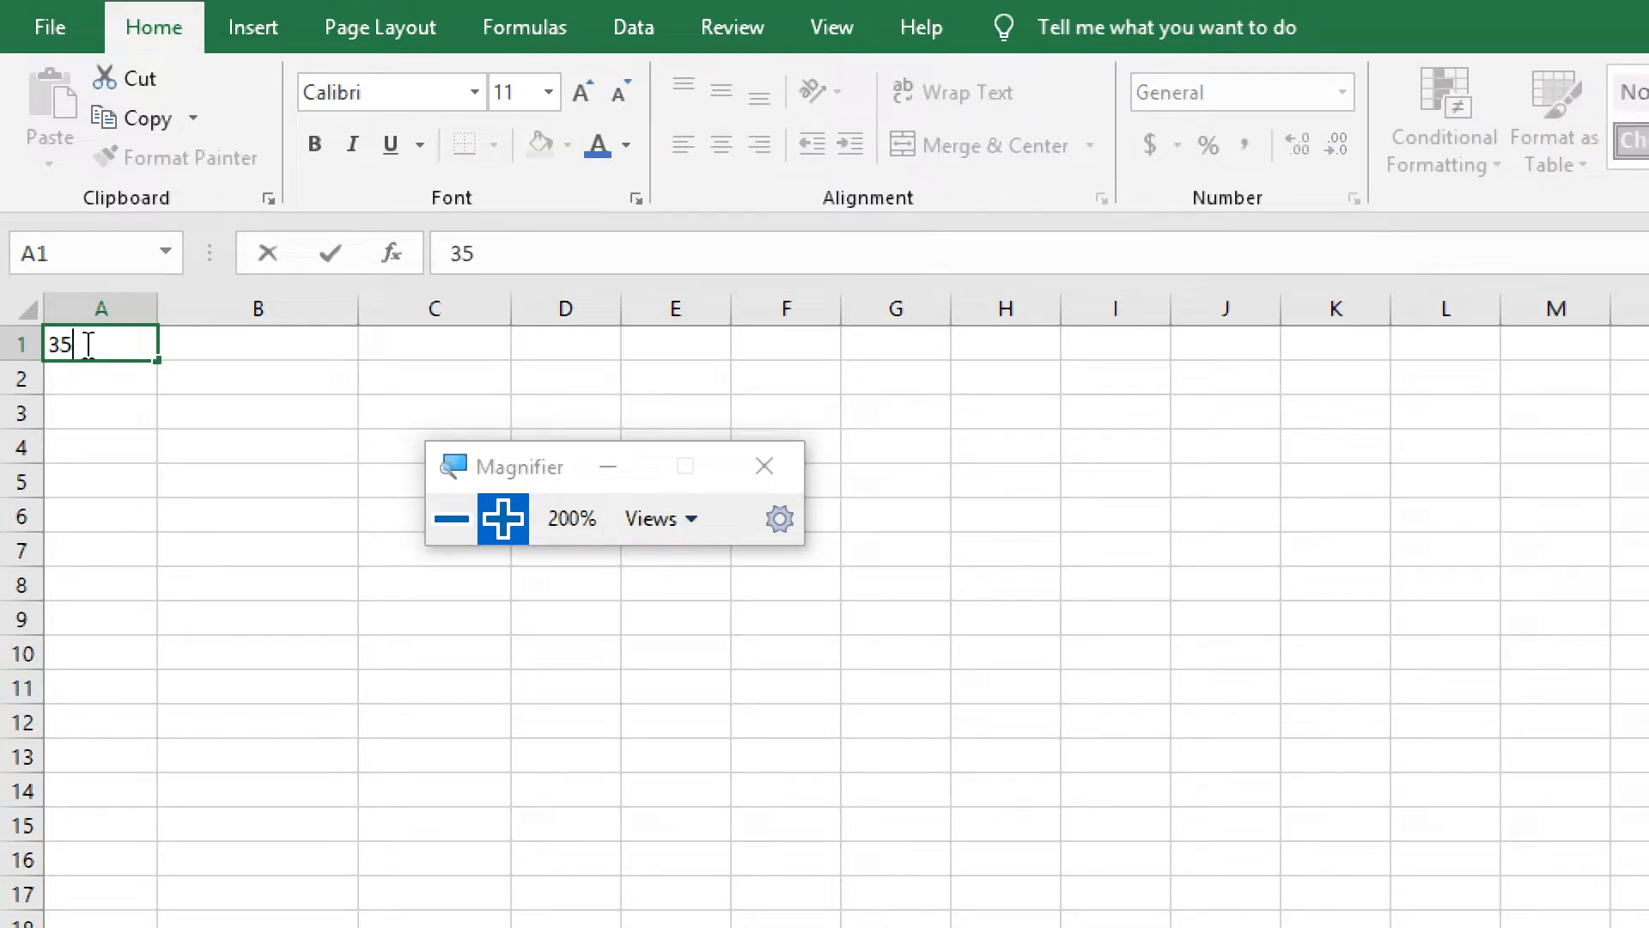
key("Return")
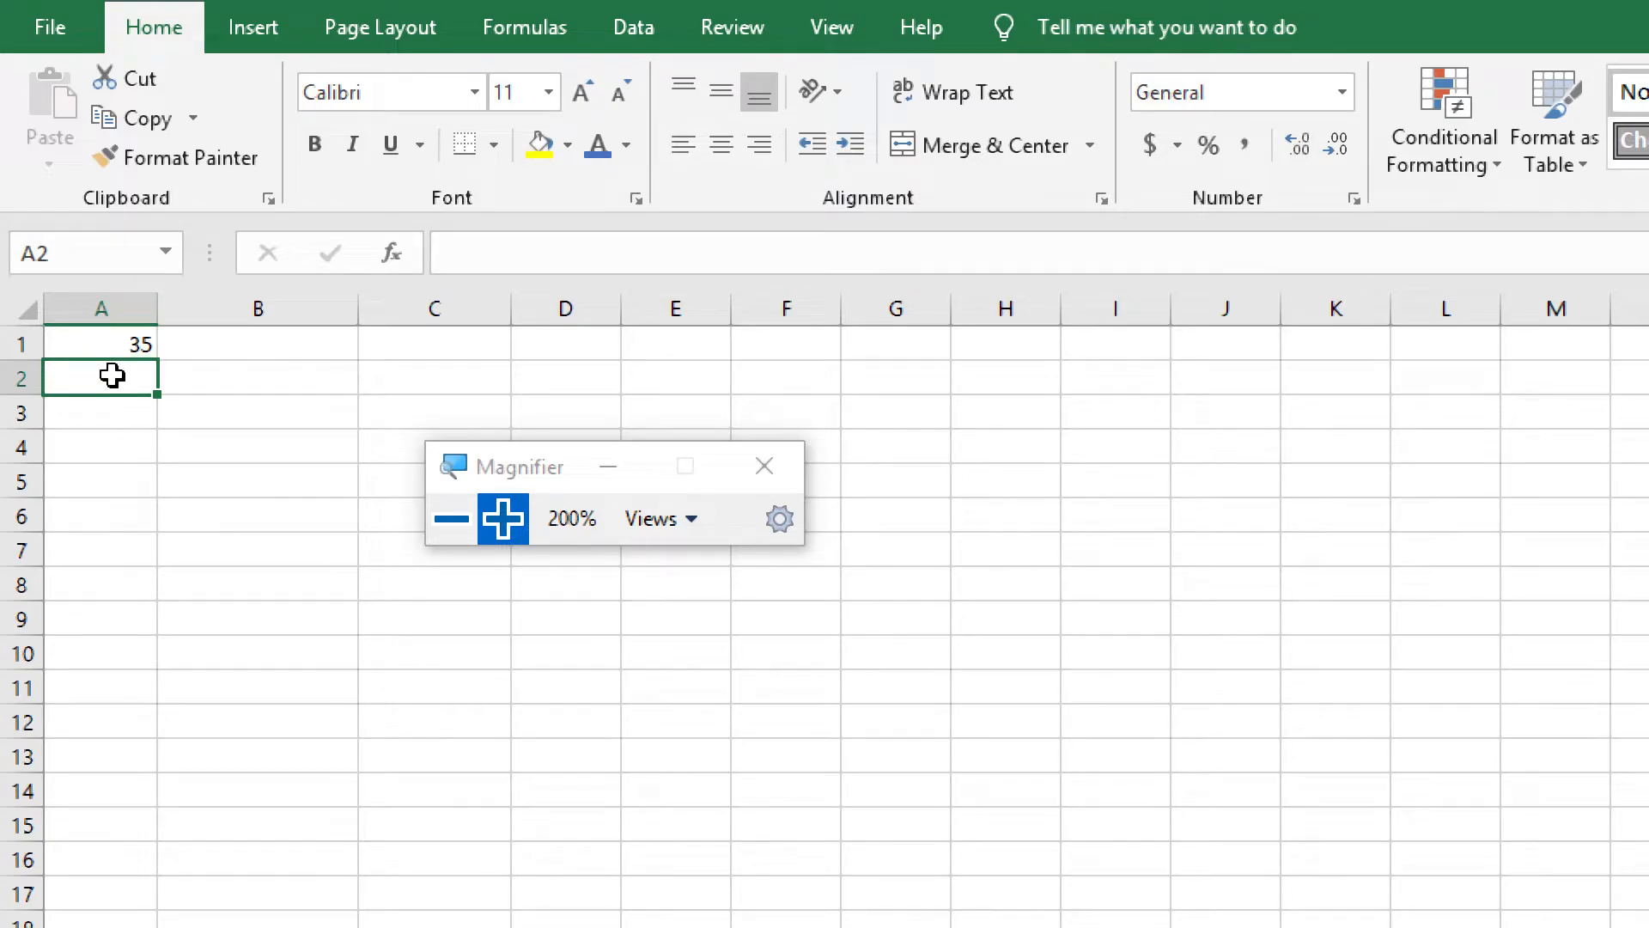
type("25")
key("Return")
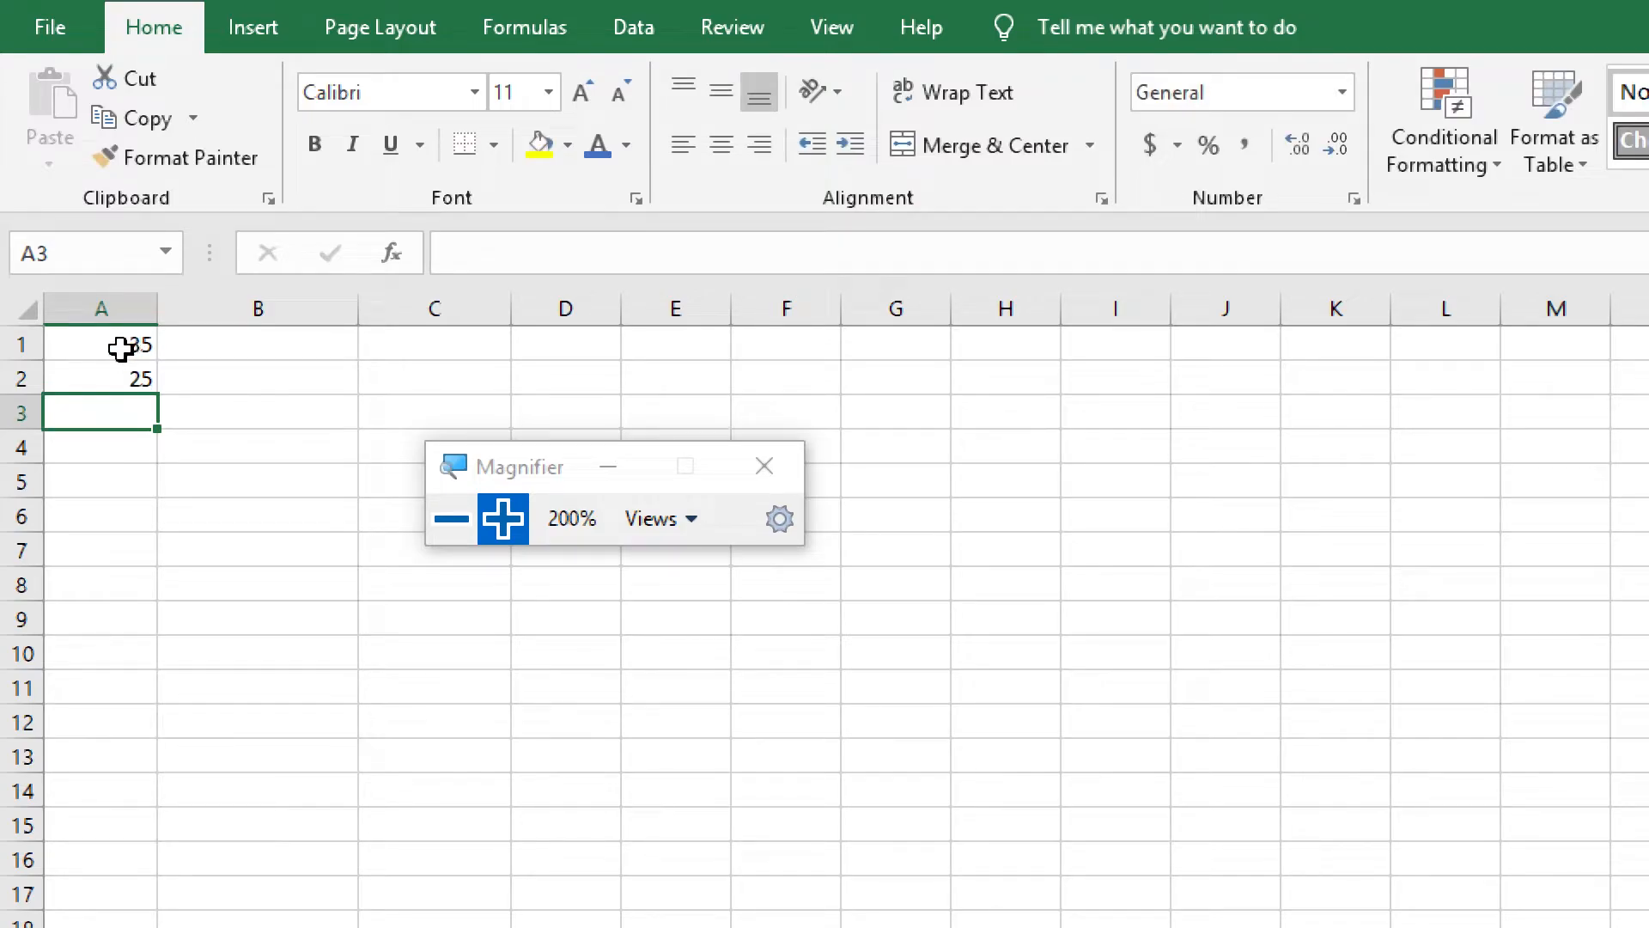
Check the cell references of the two entered numbers and of the empty cell below them
left_click(120, 348)
left_click(127, 378)
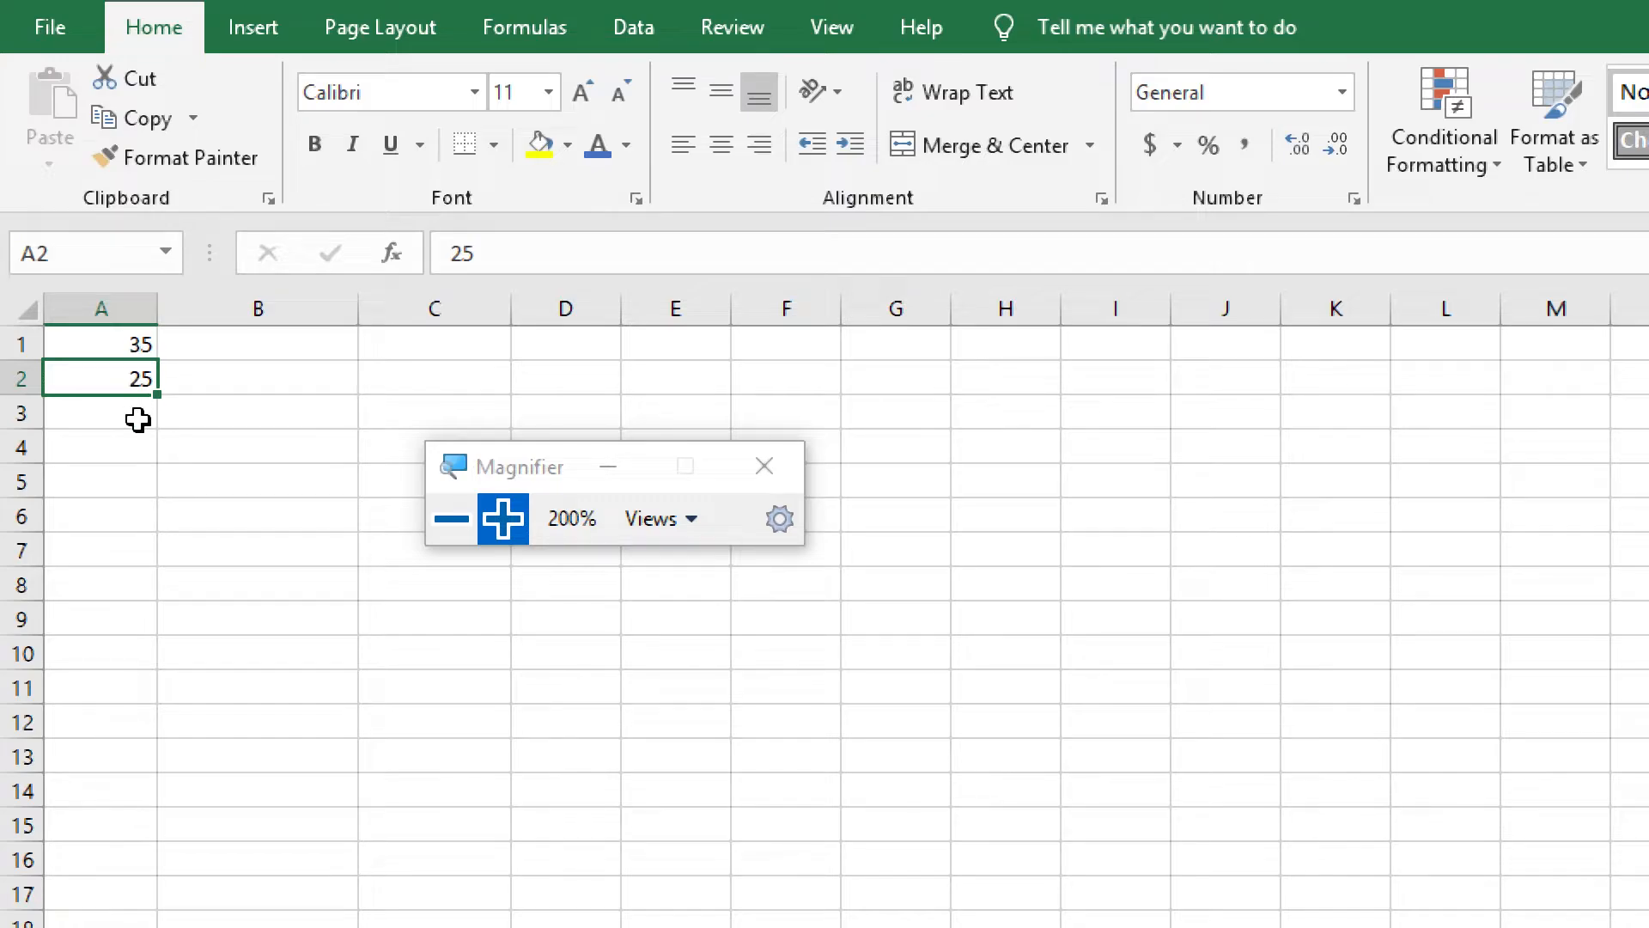
left_click(138, 419)
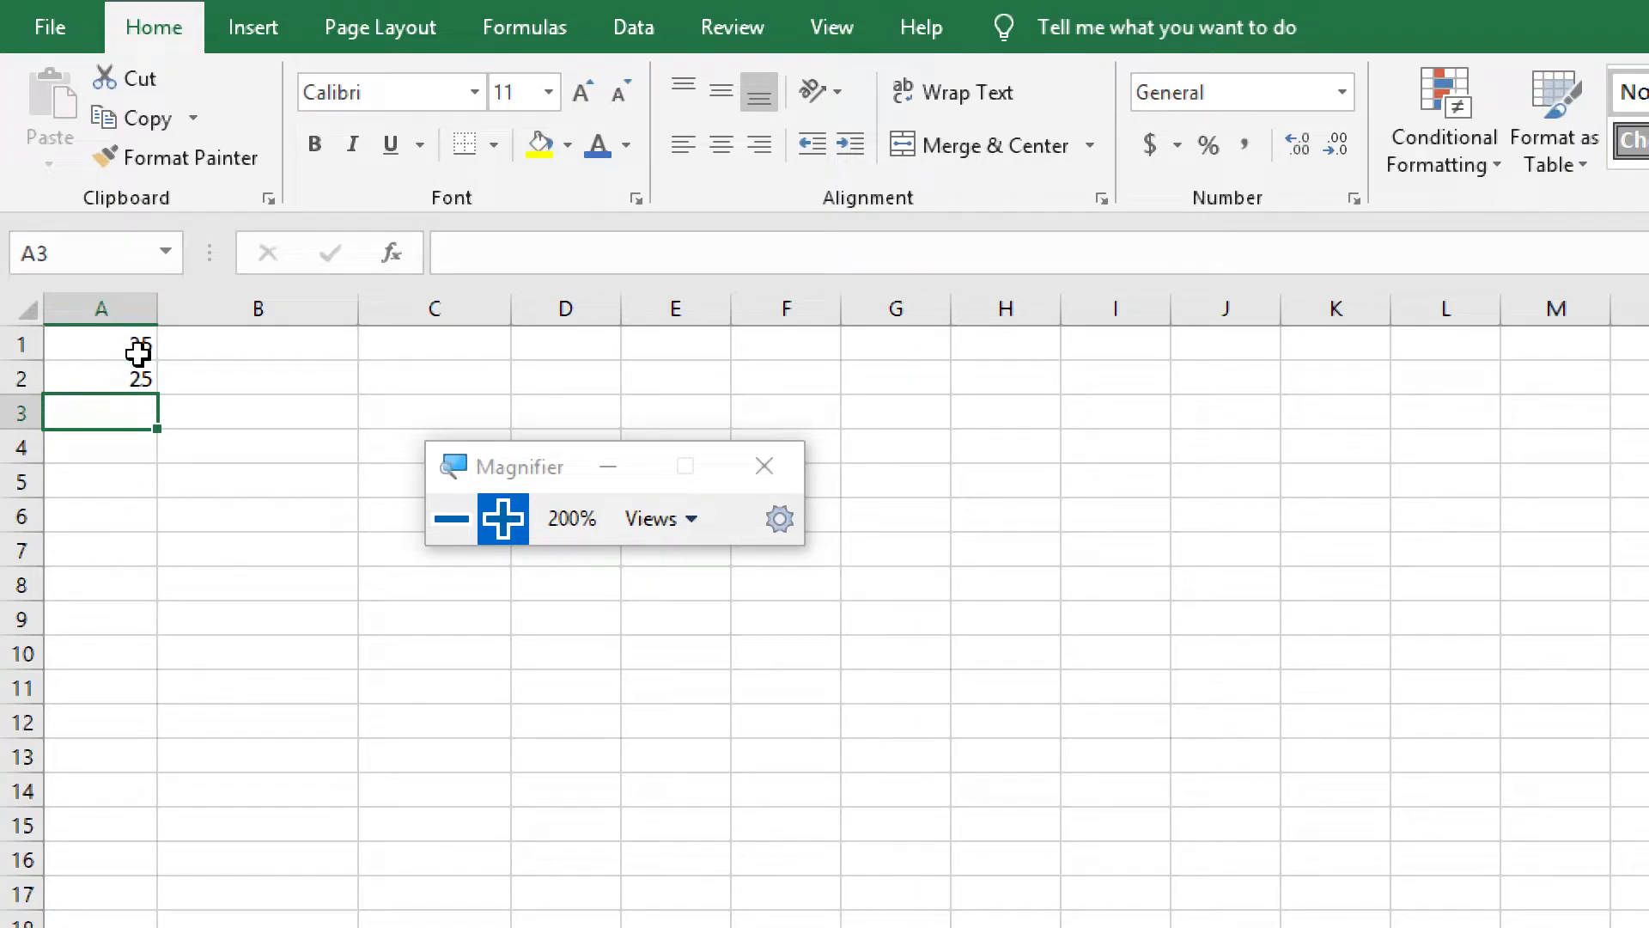
left_click(134, 347)
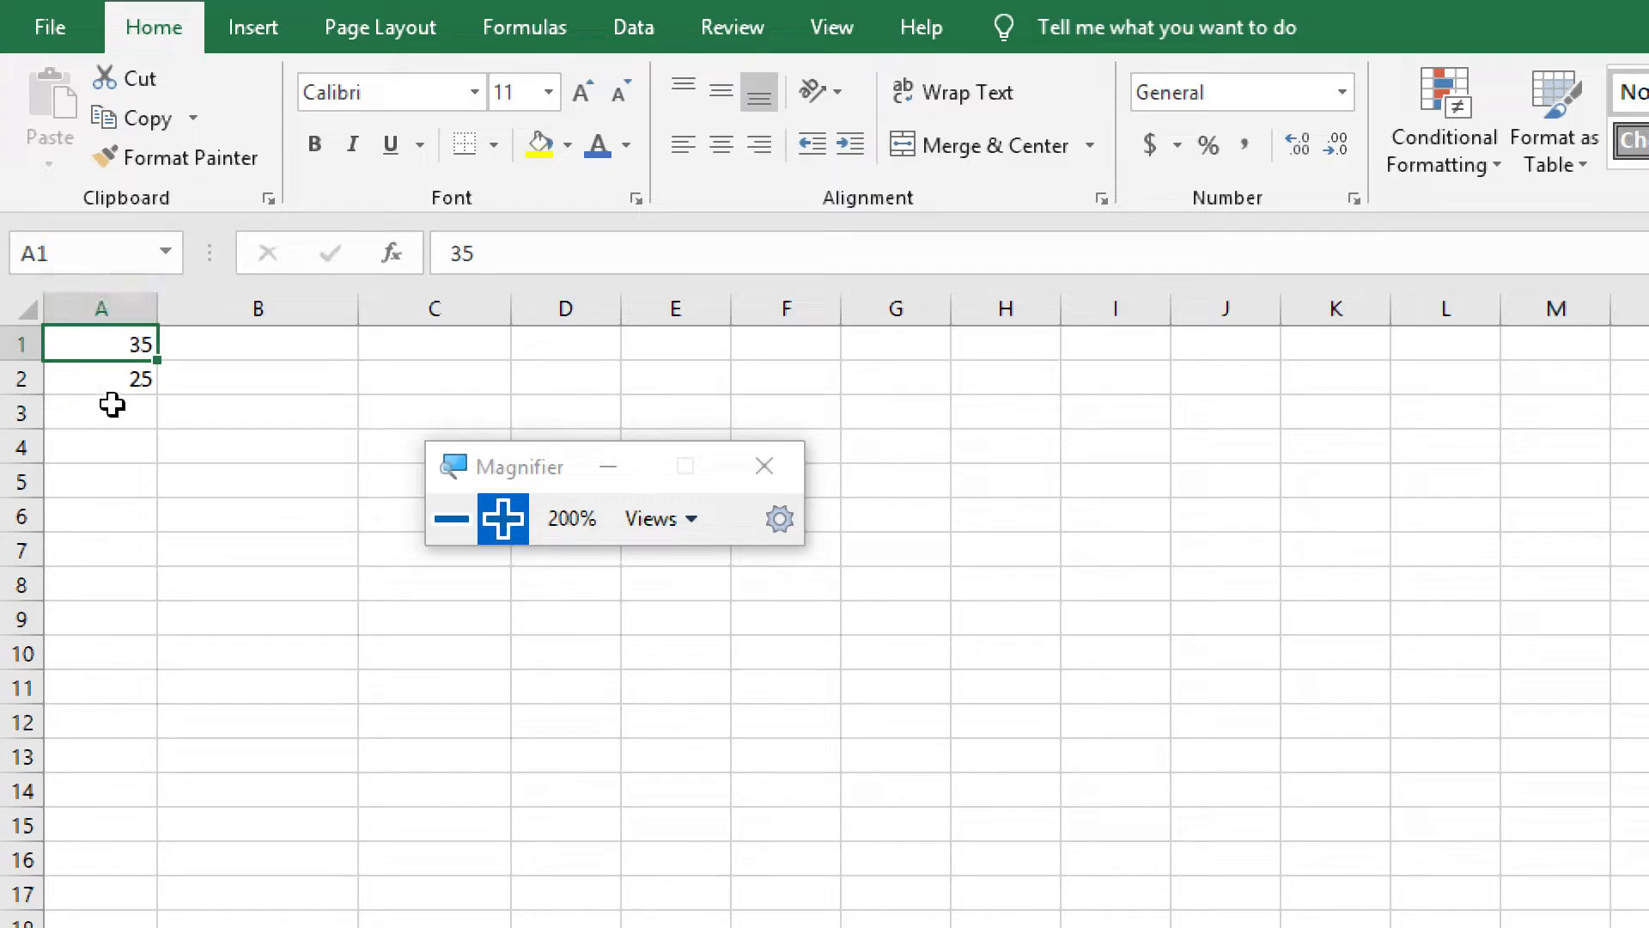
left_click(140, 384)
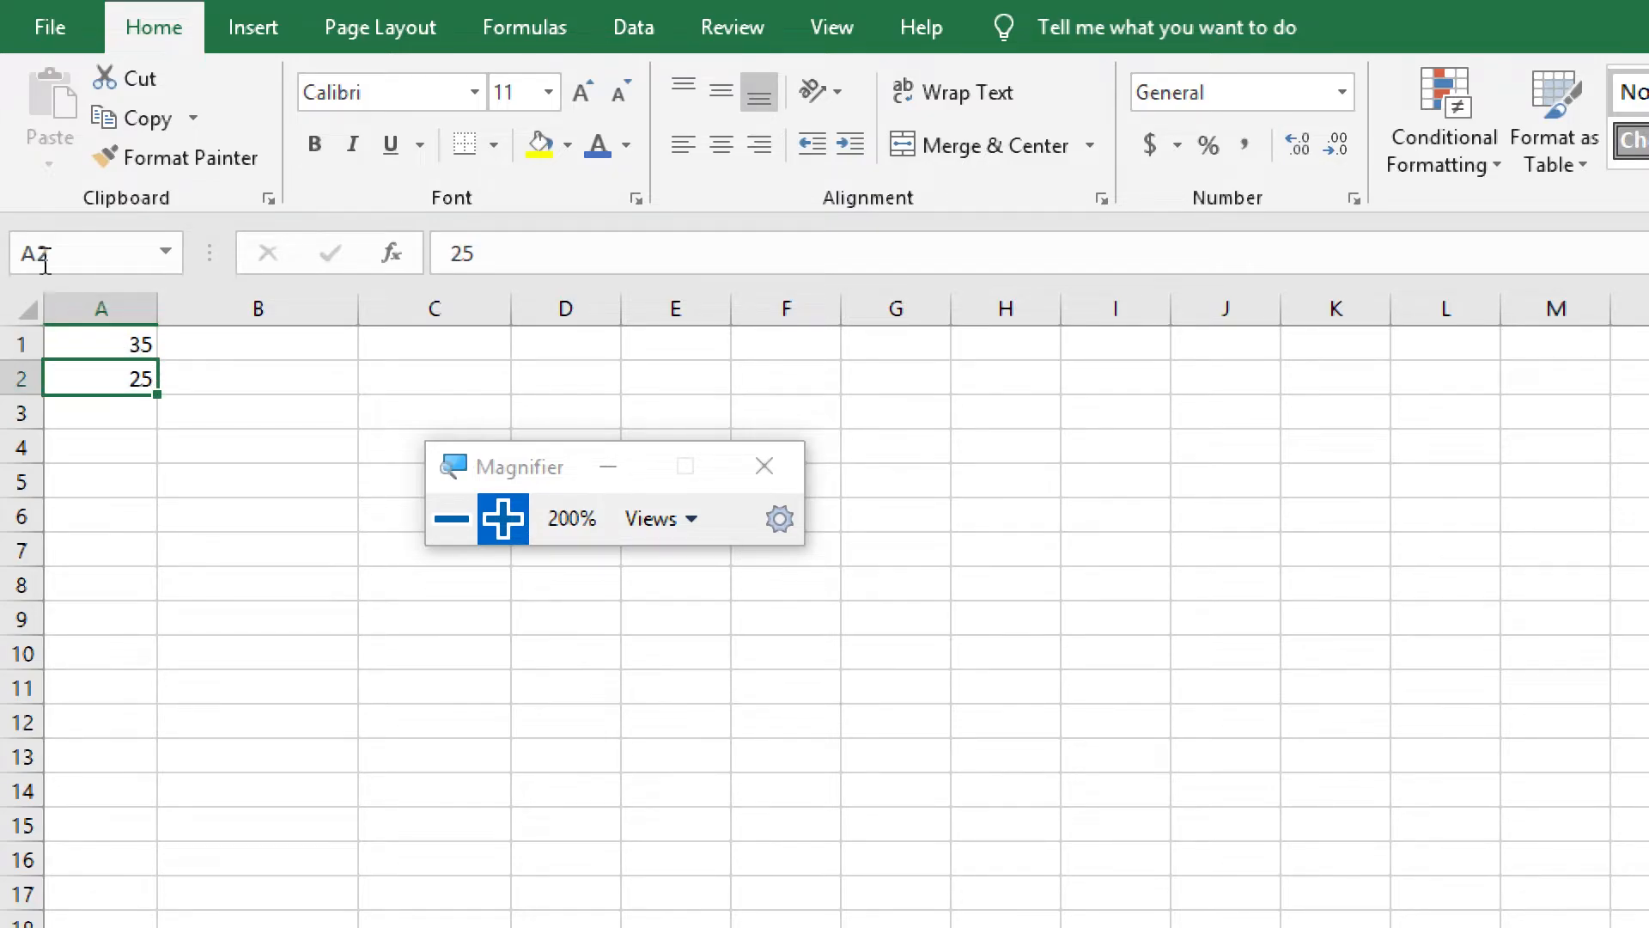
Enter the formula =A1+A2 in cell A3 and reselect the cell to view its formula
left_click(115, 420)
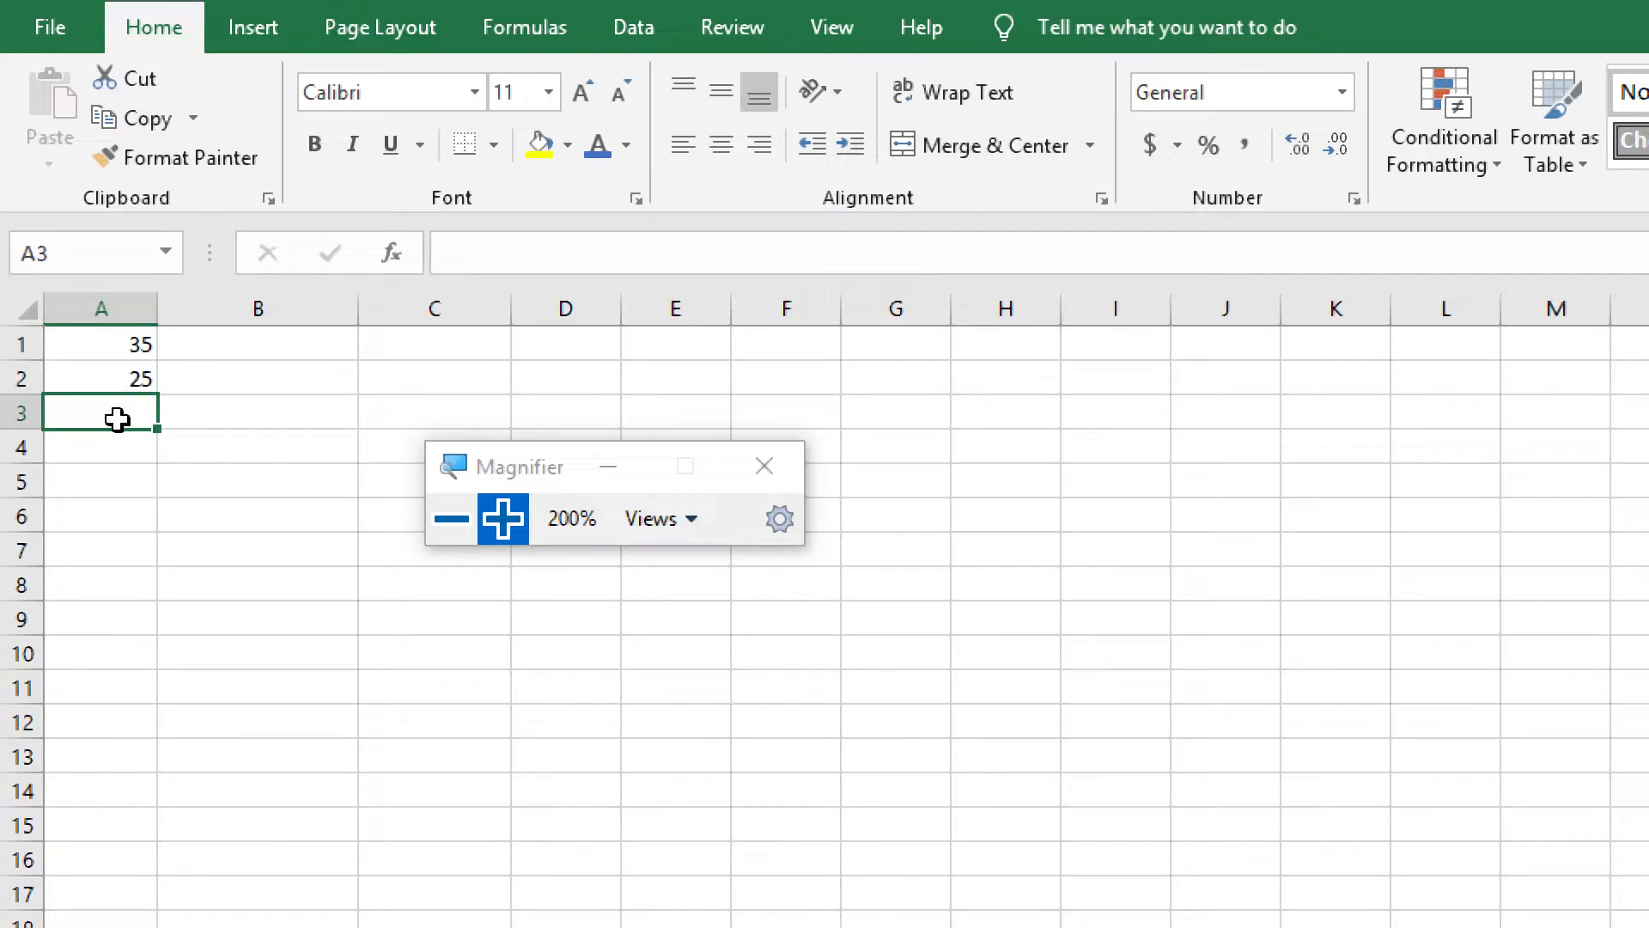
type("=")
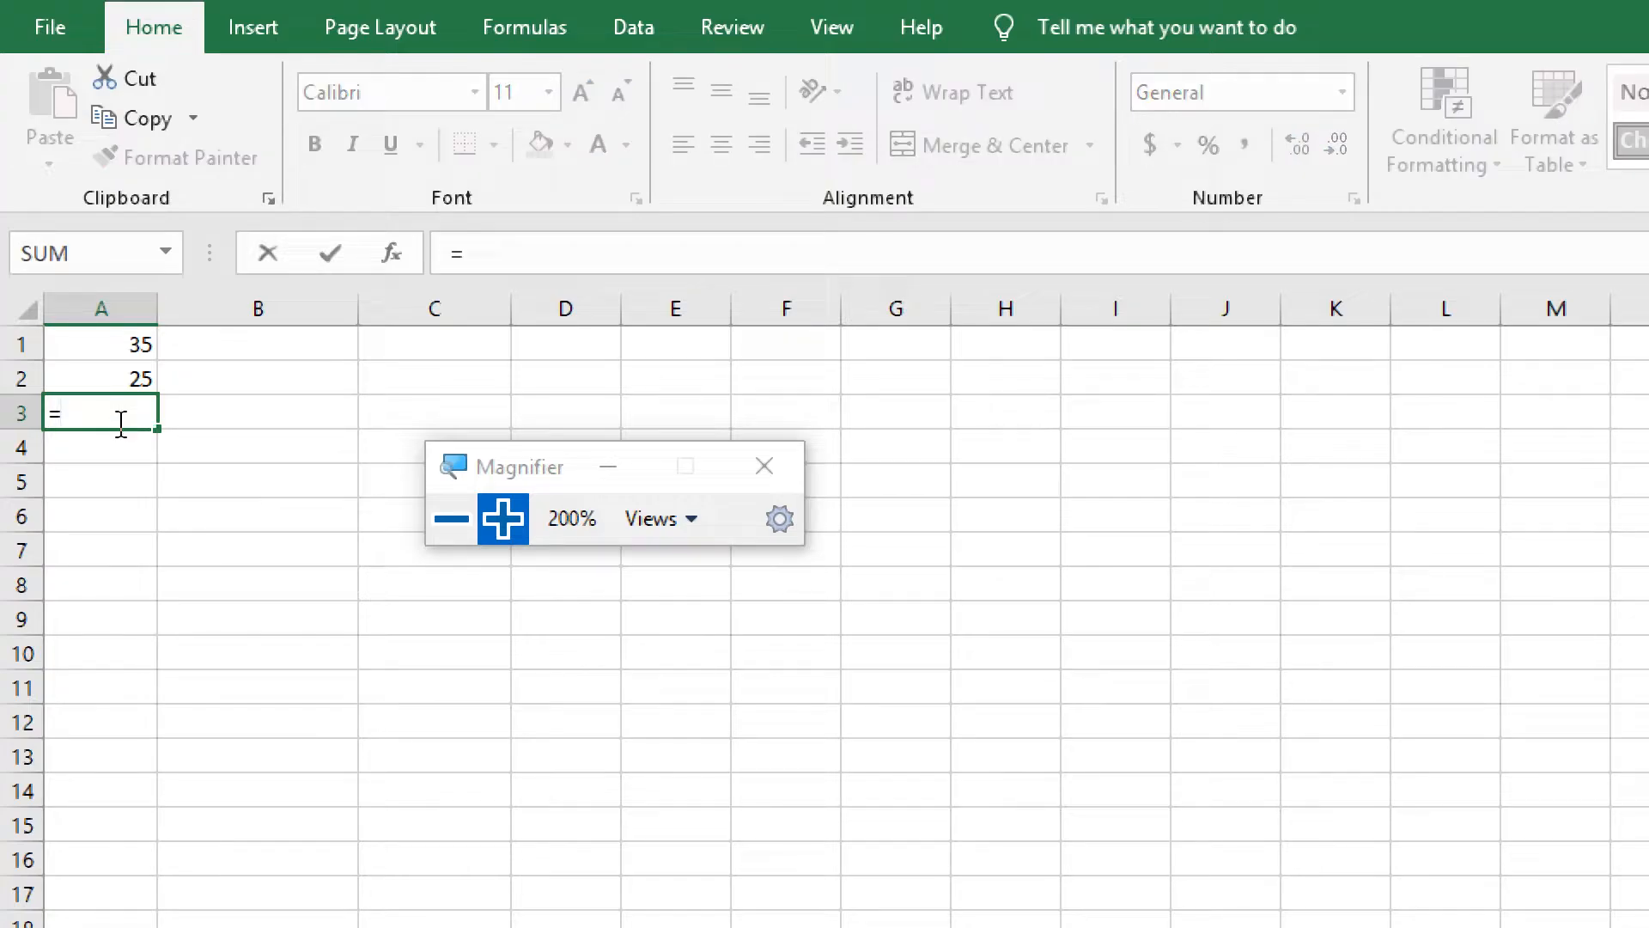
type("A")
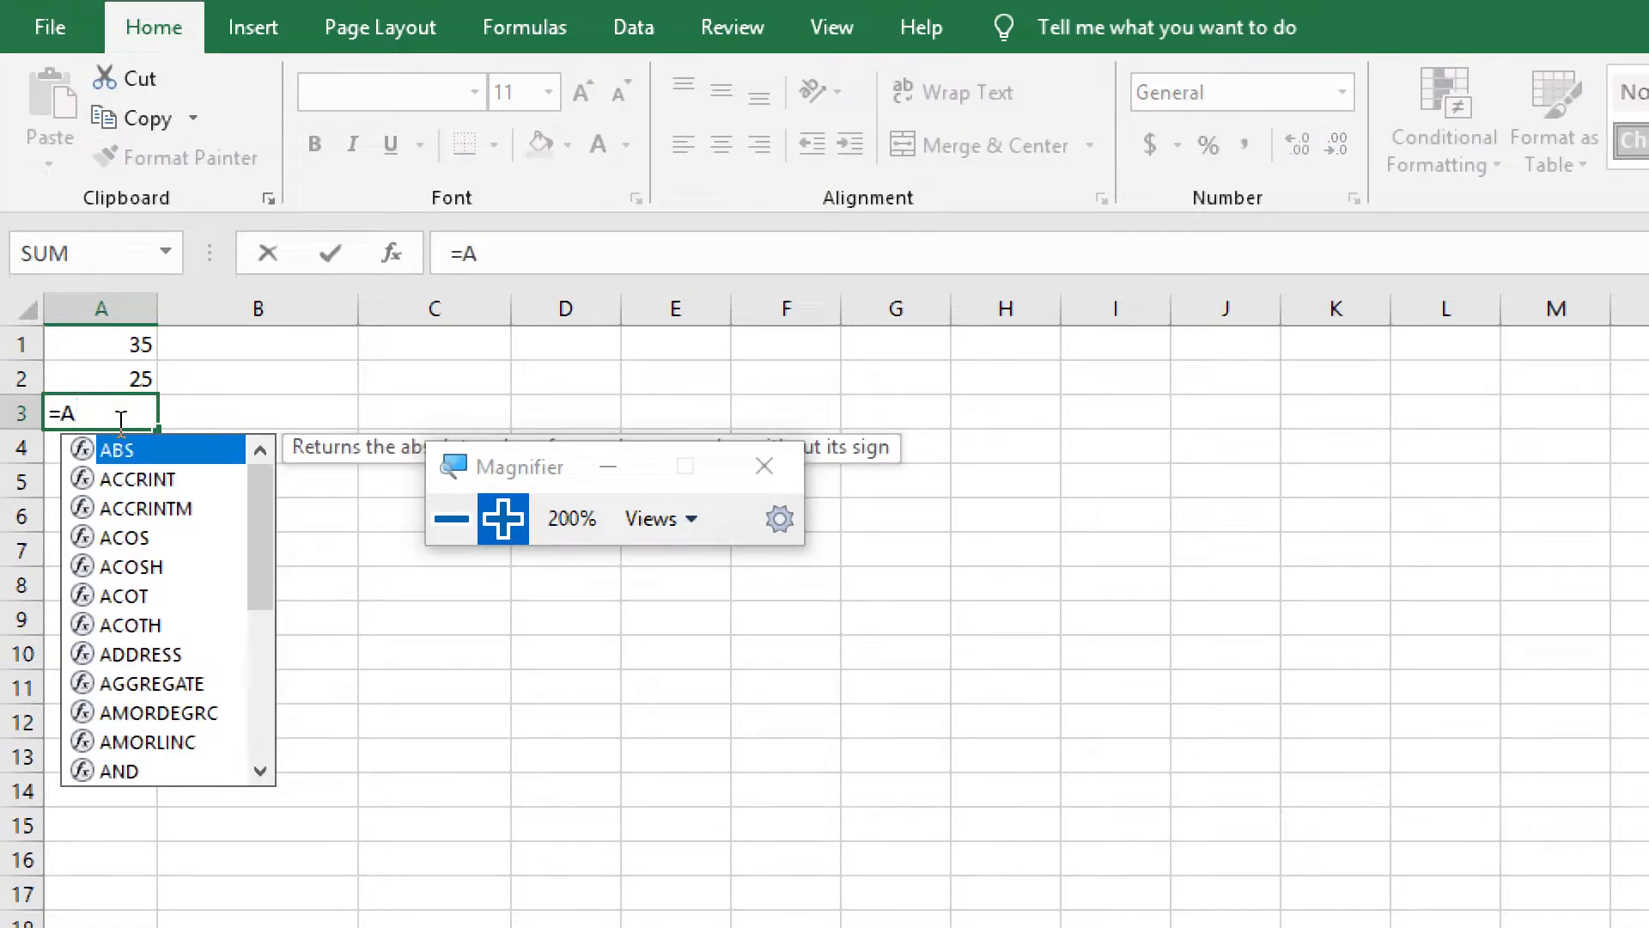
type("1")
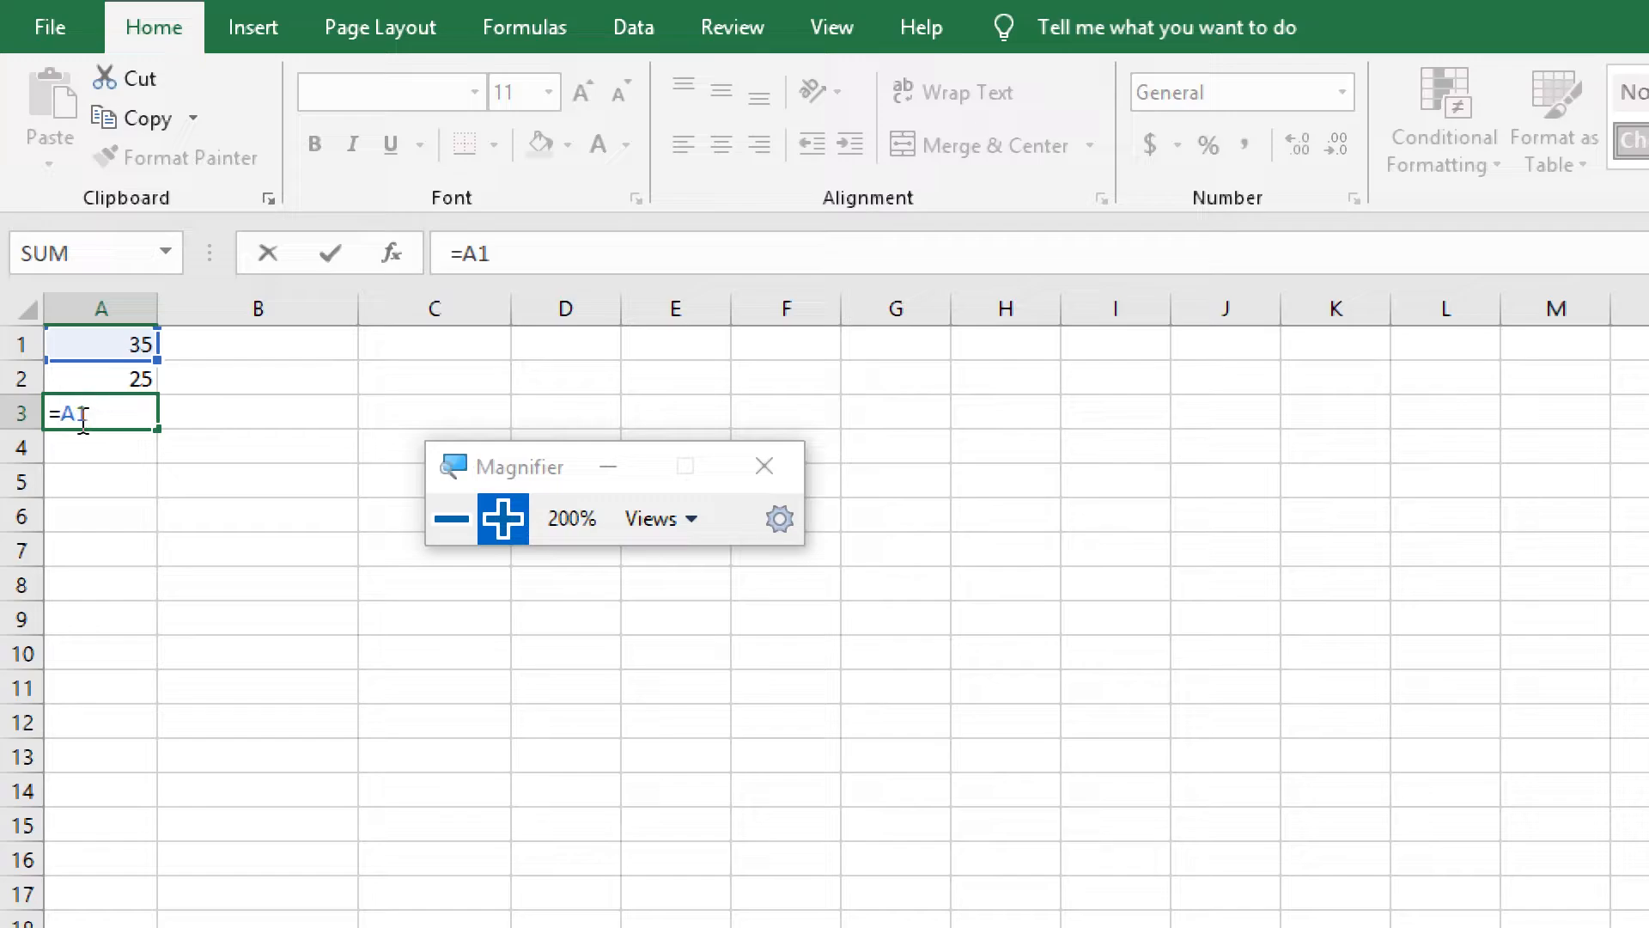
double_click(76, 414)
type("2")
key("BackSpace")
type("A2")
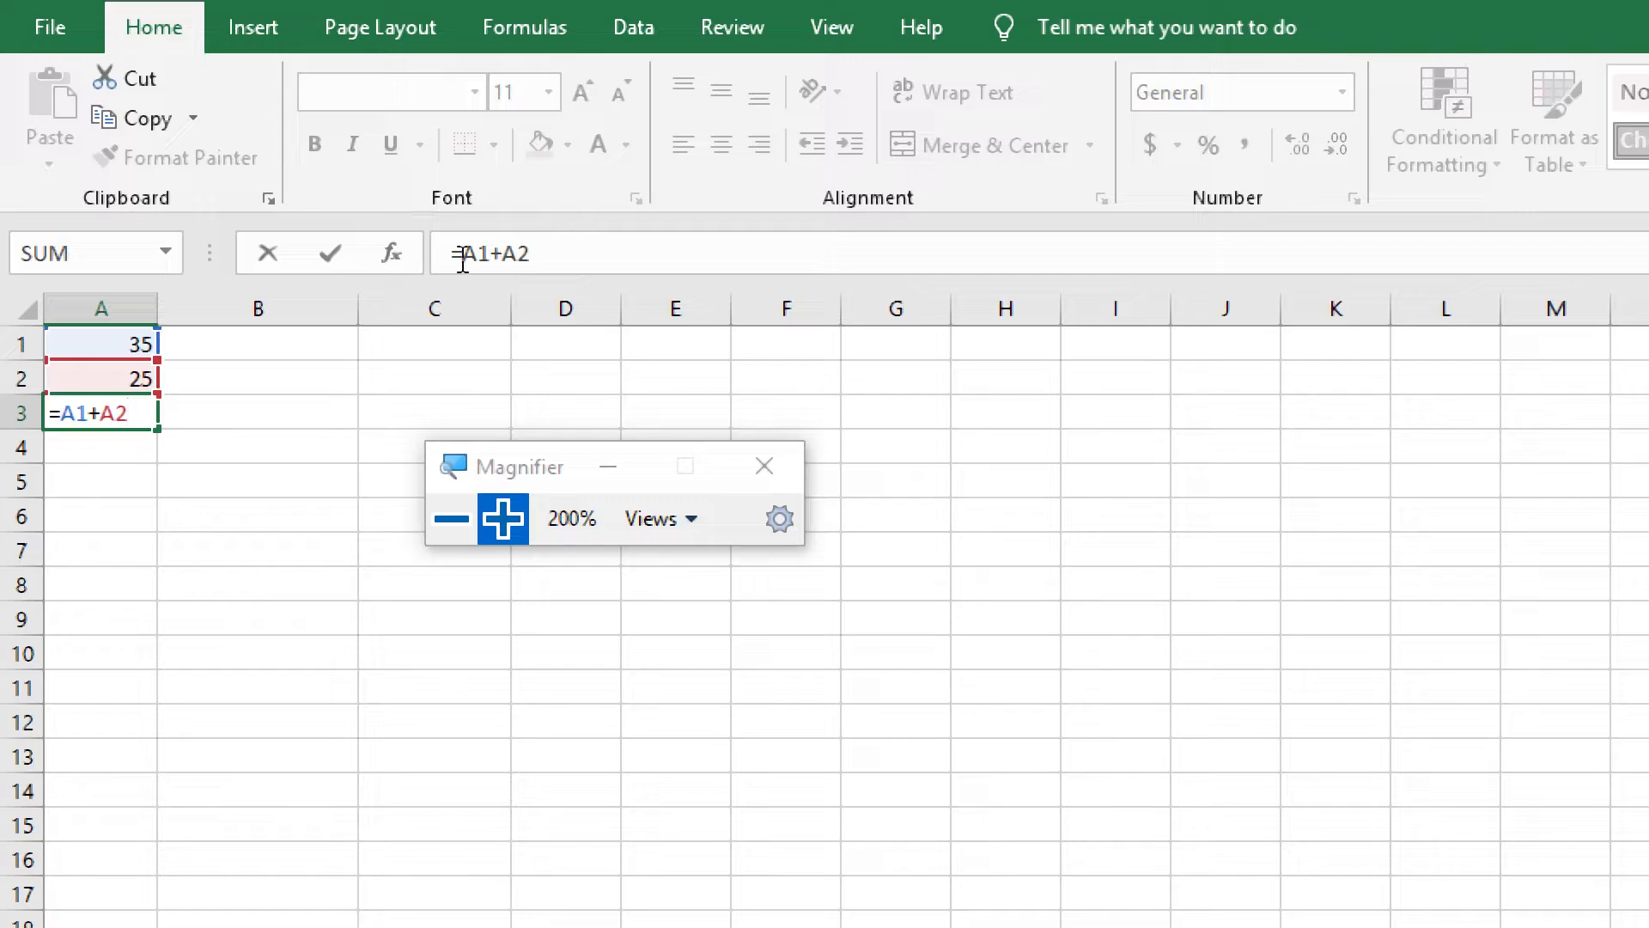
key("Return")
left_click(146, 411)
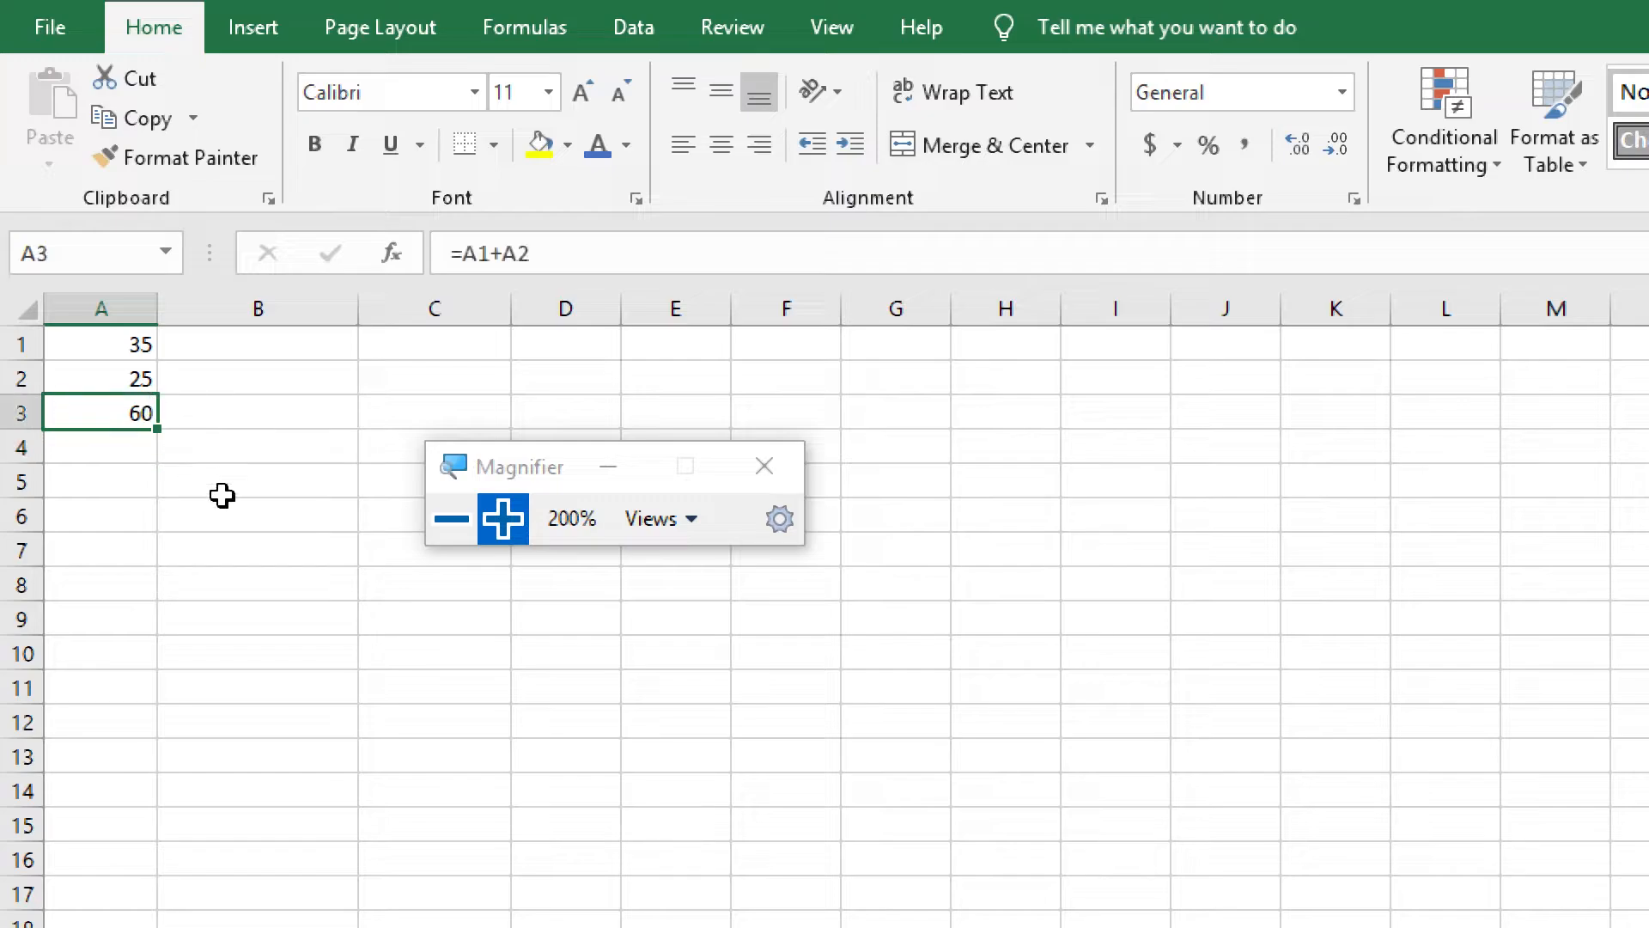
Clear cell A3 and enter A1+A2 there without a leading equals sign
left_click(140, 441)
left_click(138, 419)
key("Delete")
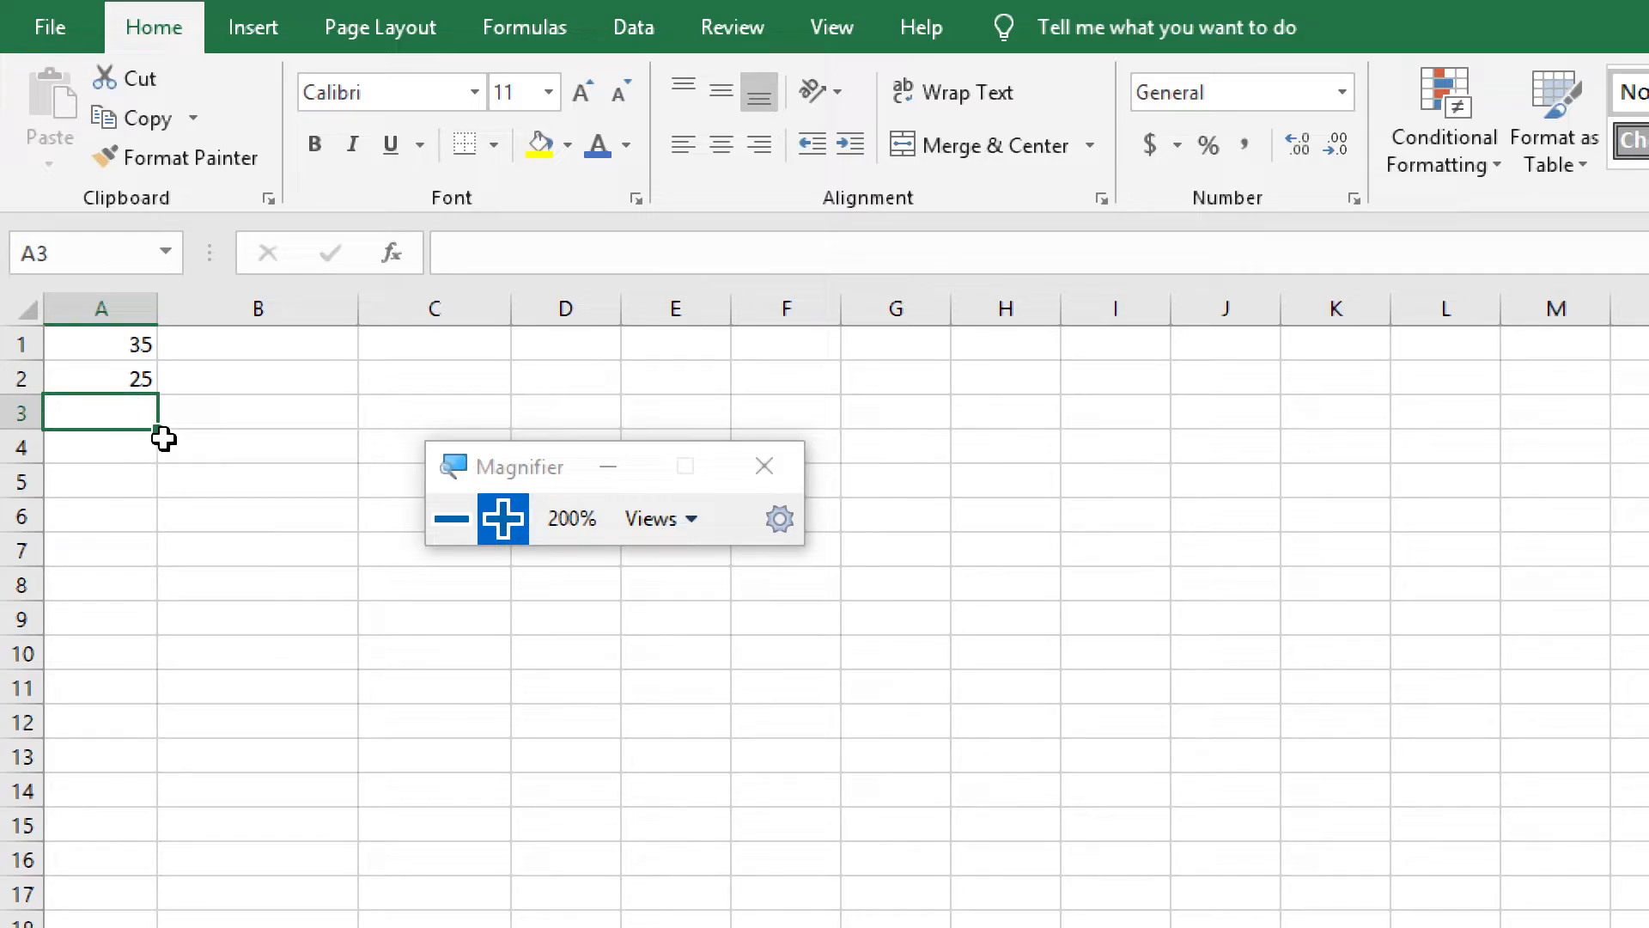
type("A1")
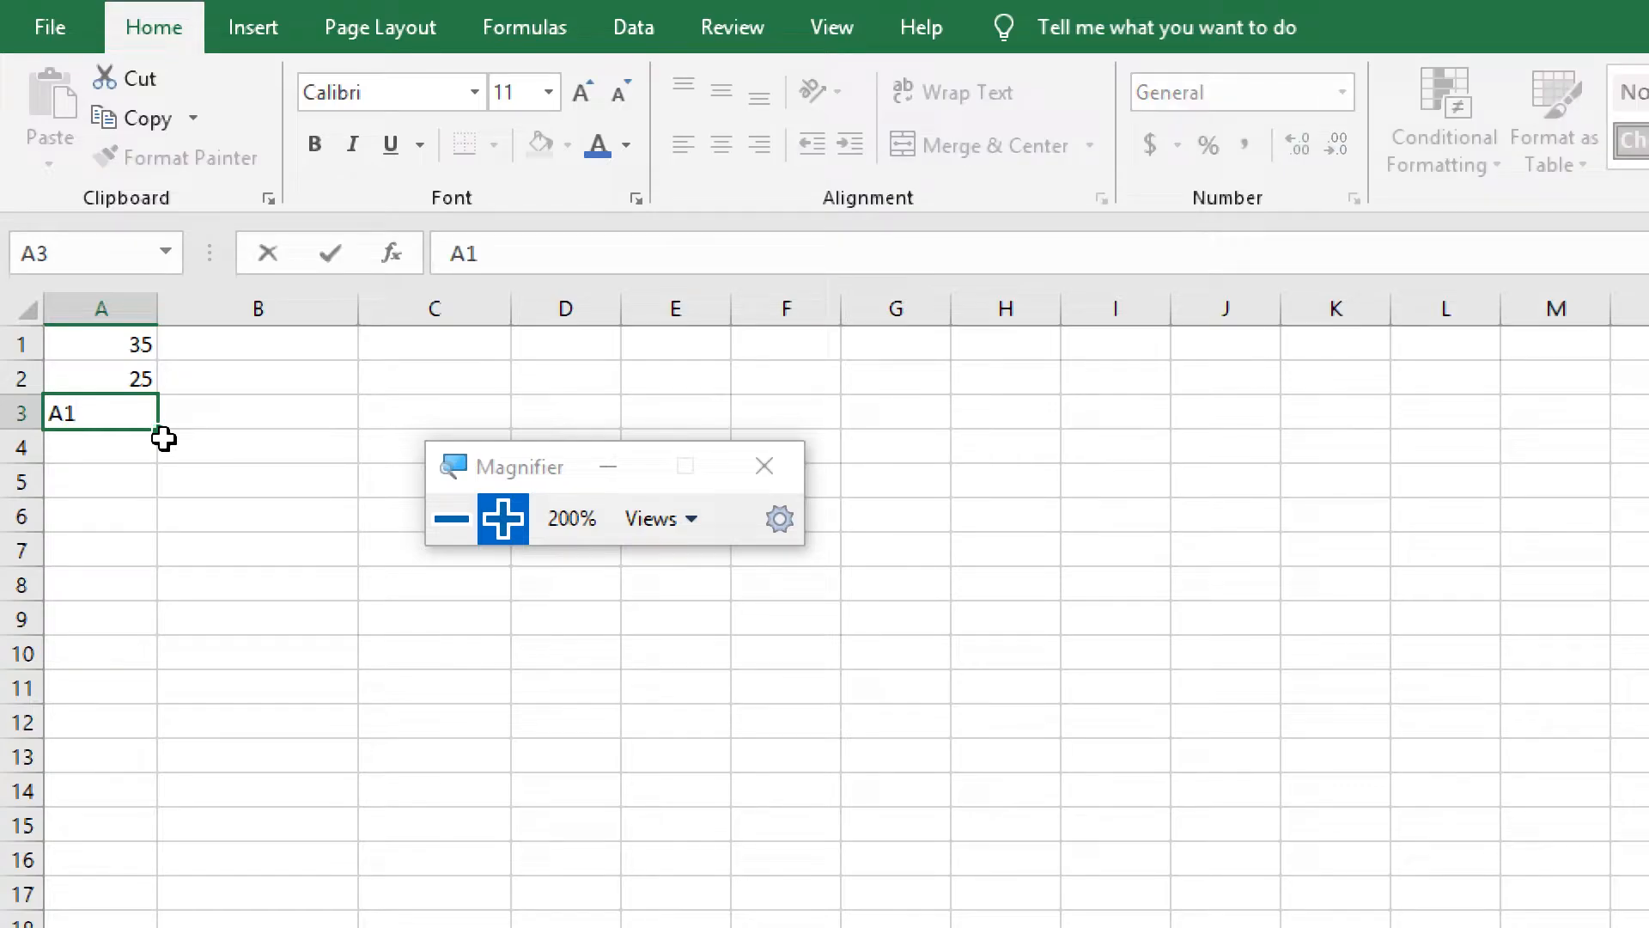
type("+A2")
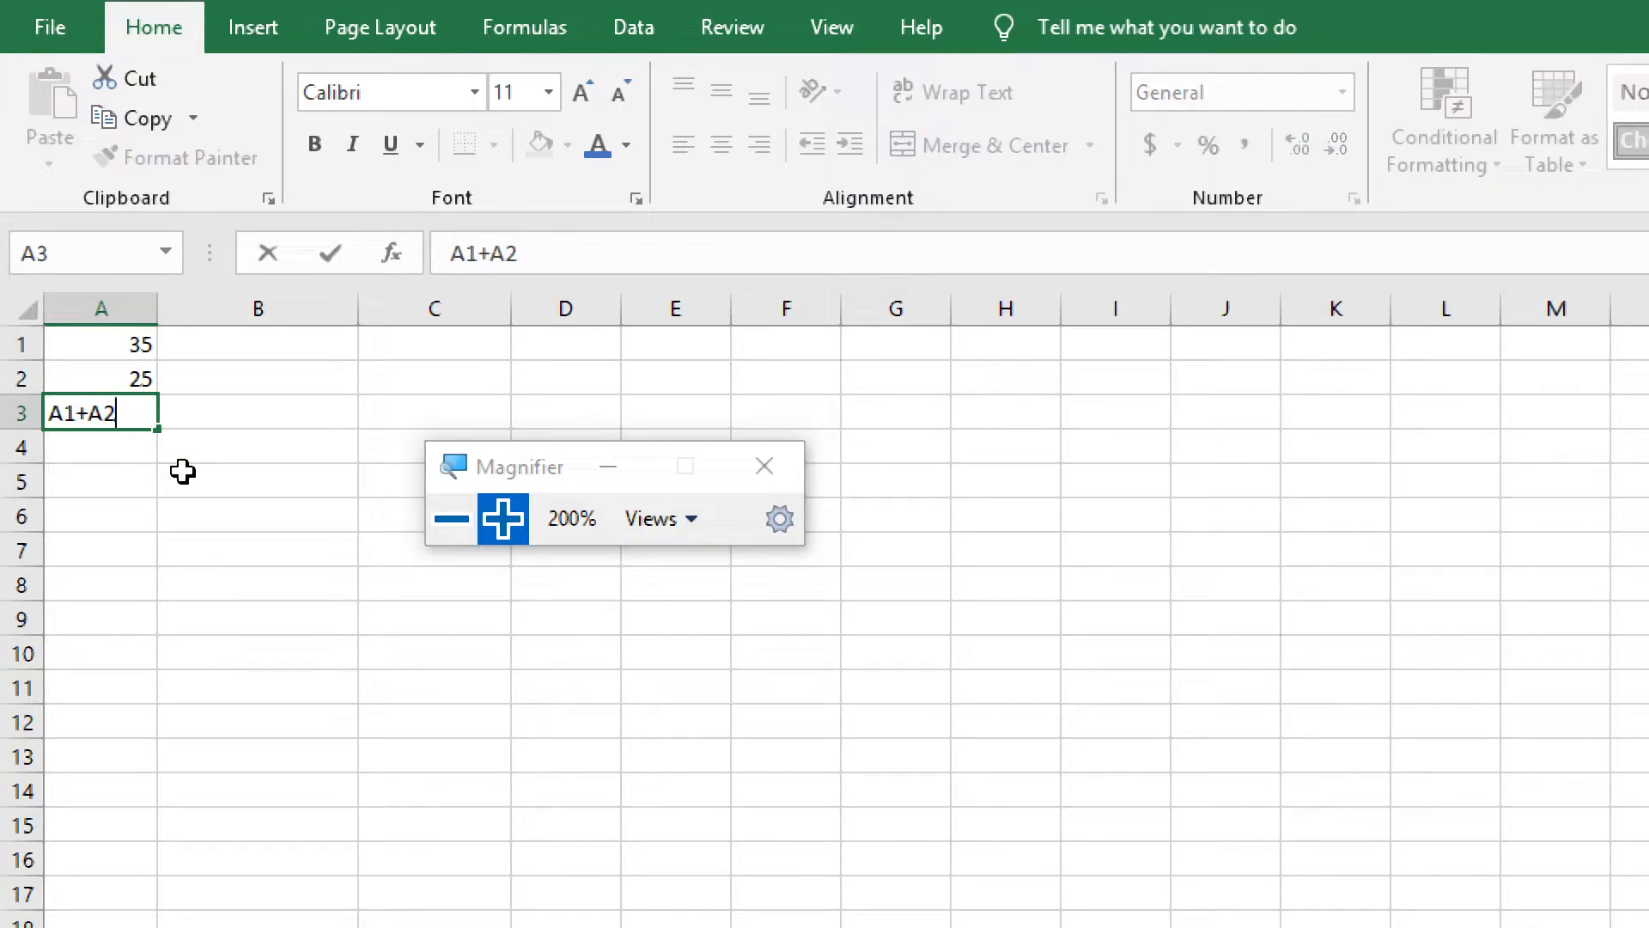
key("Return")
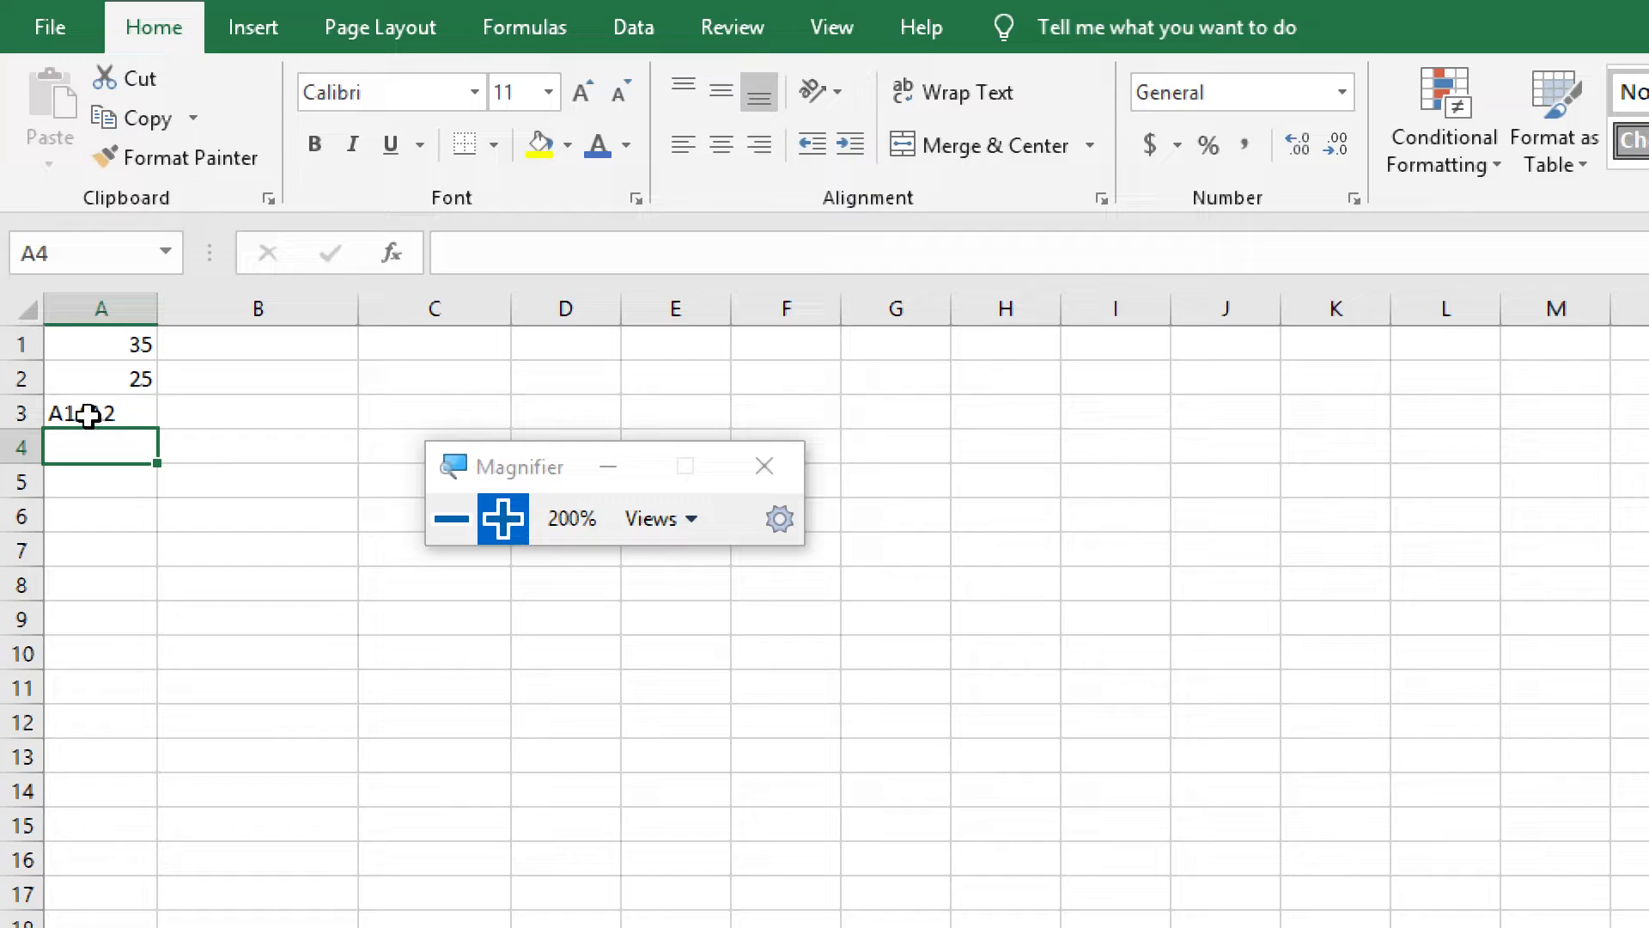
Turn the text in cell A3 into the formula =A1+A2 by adding an equals sign at its start
double_click(52, 416)
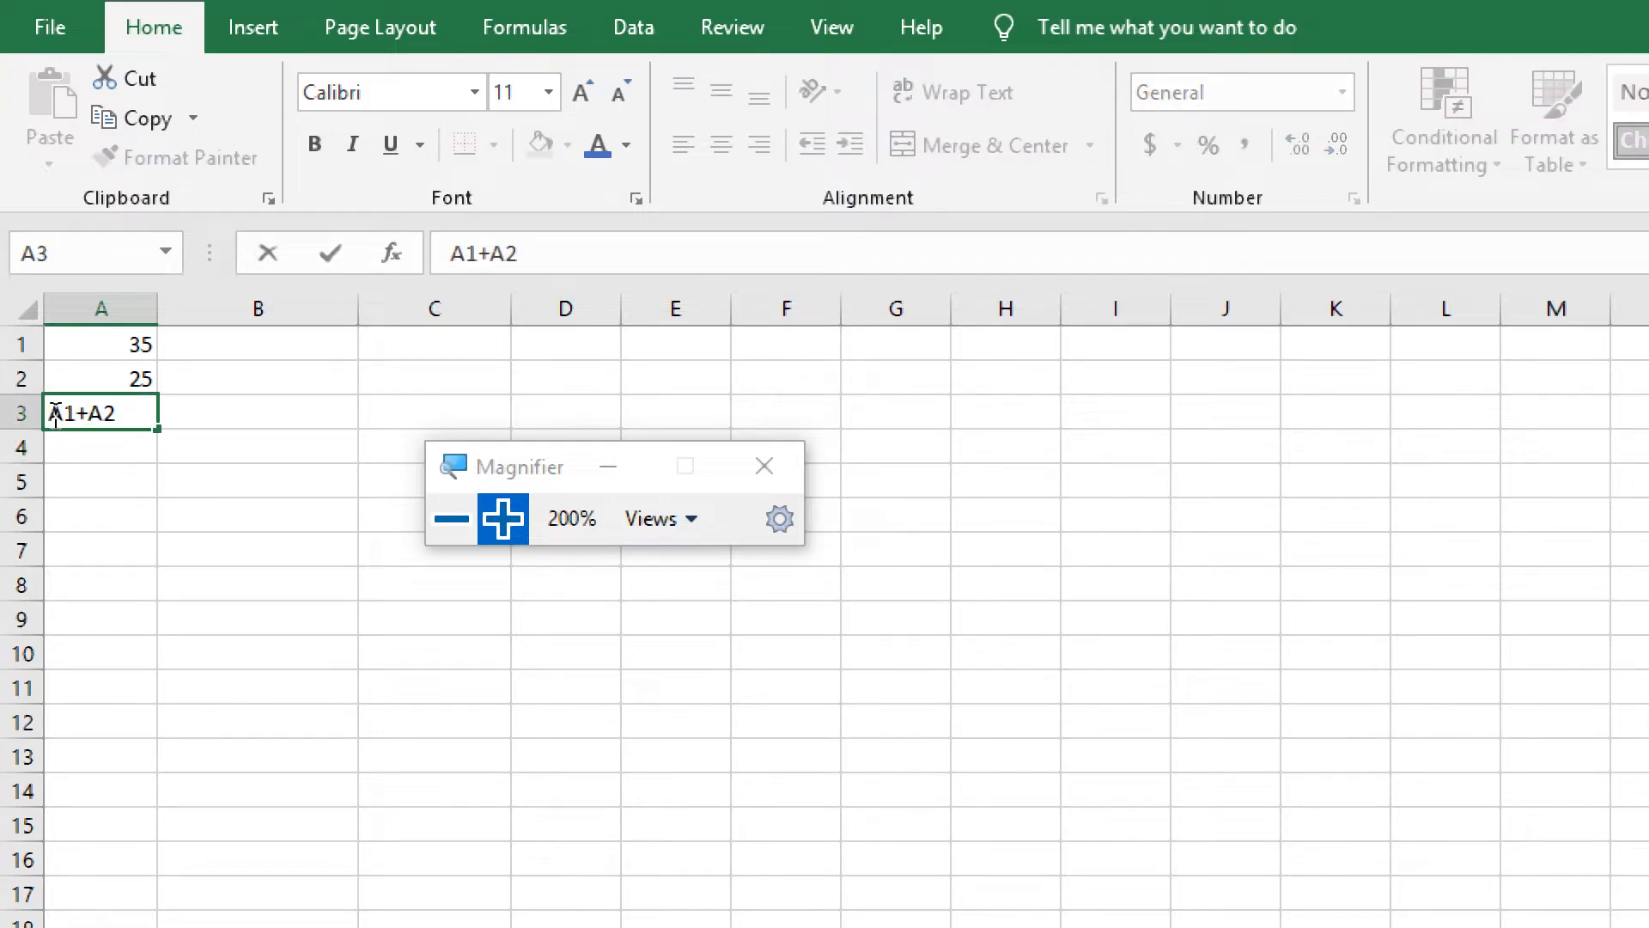
left_click(132, 438)
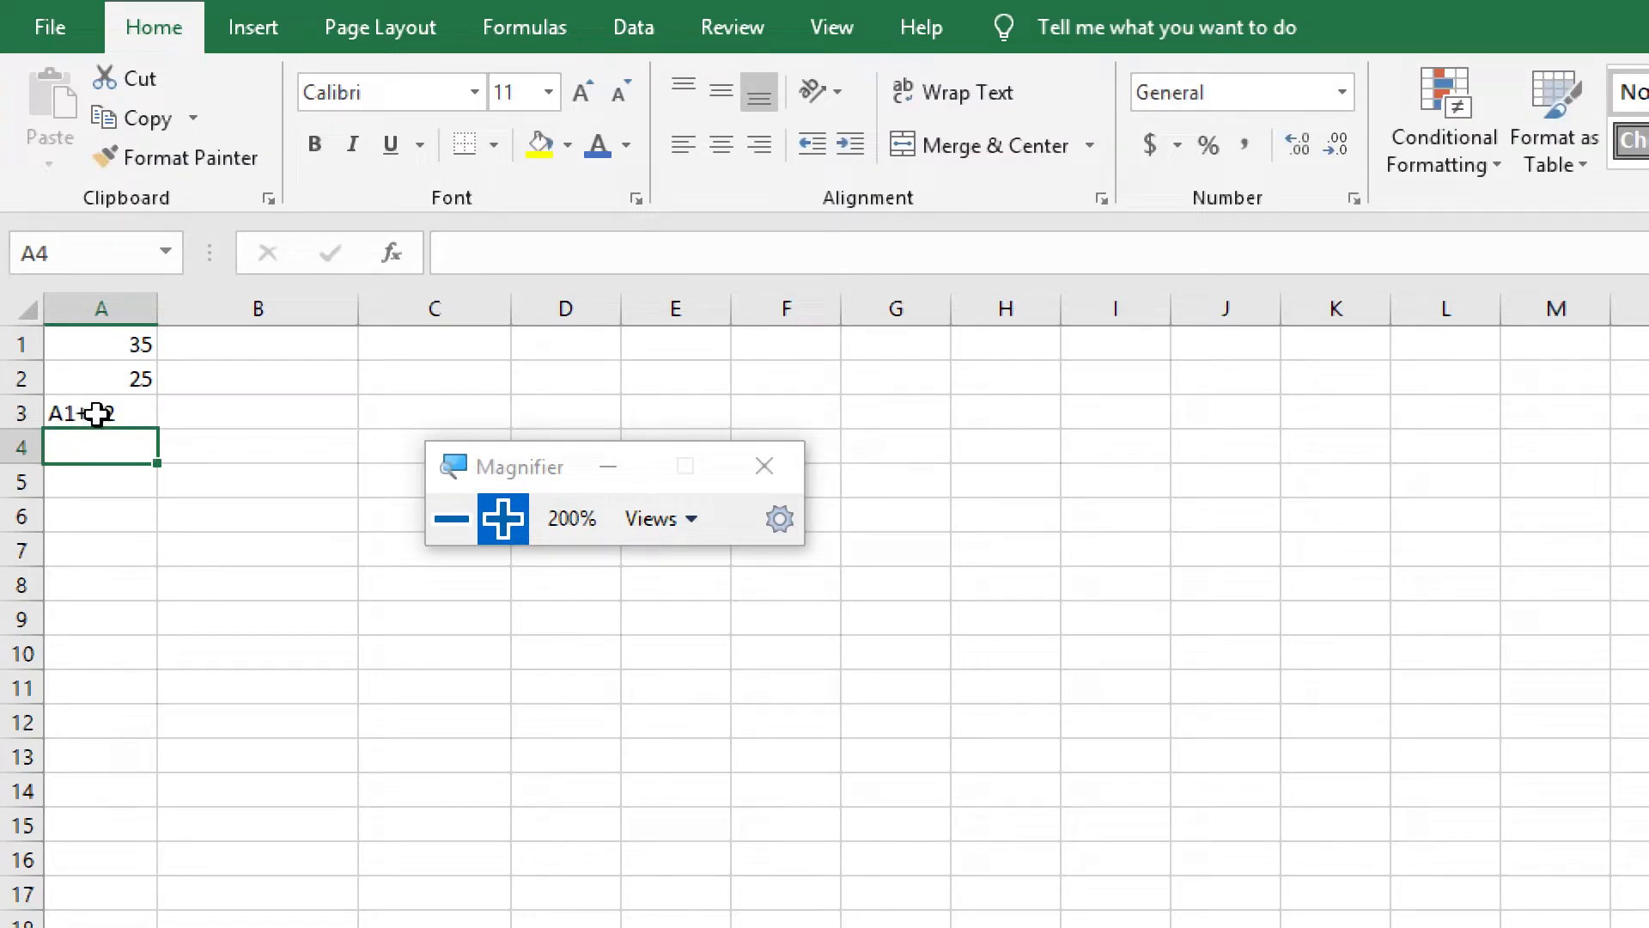
double_click(102, 414)
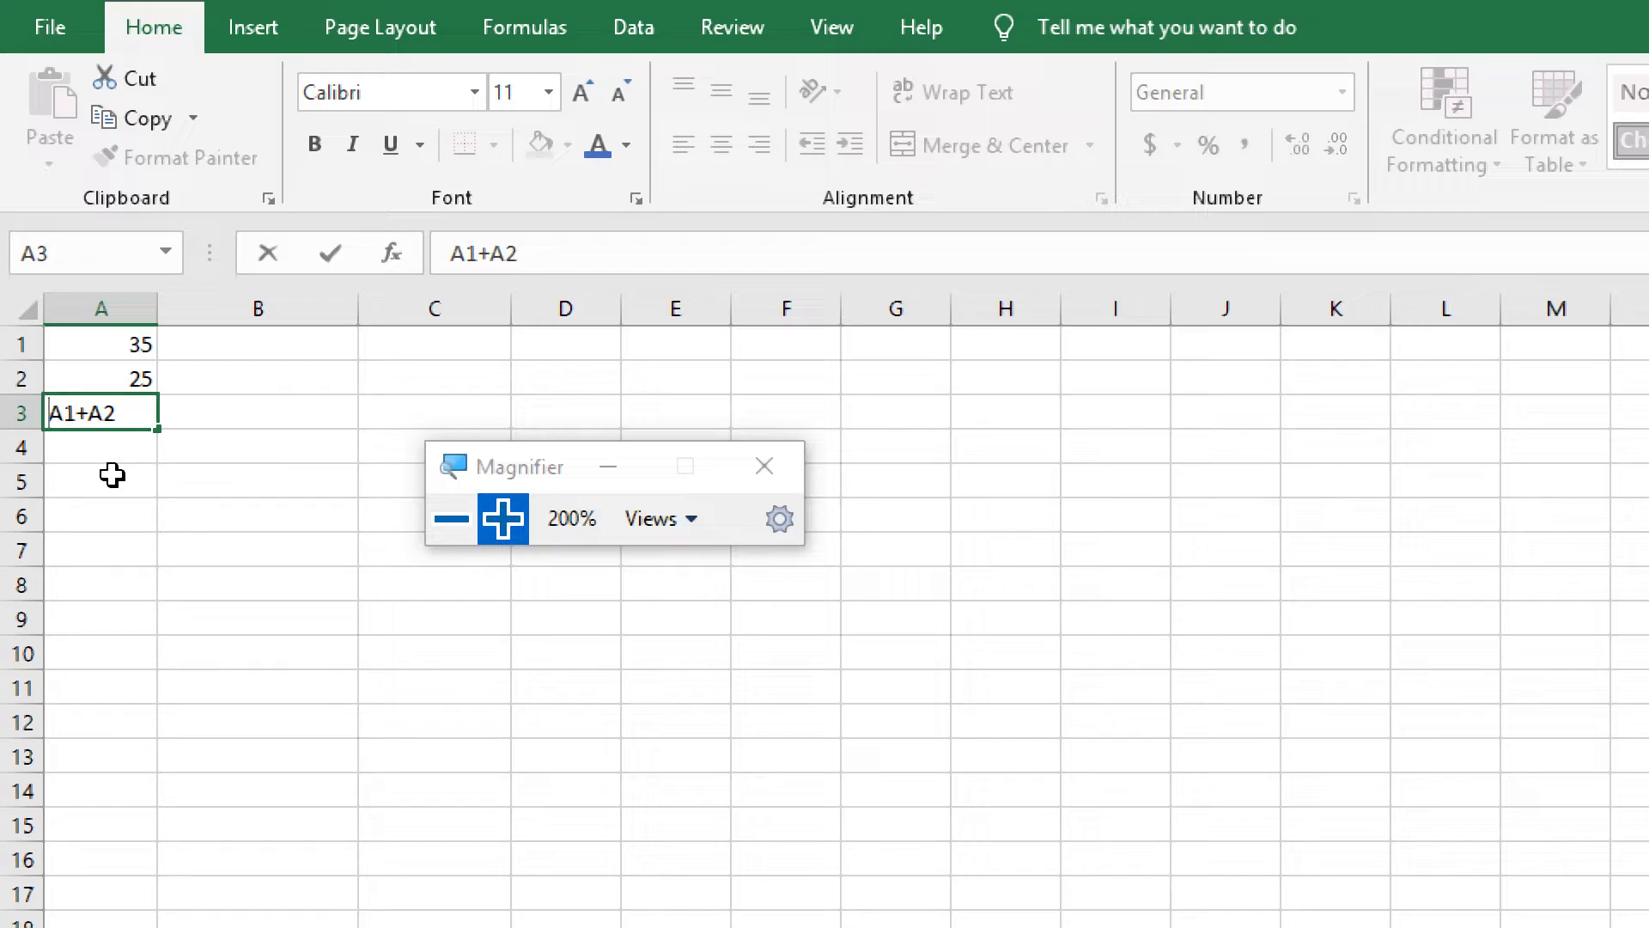
type("=")
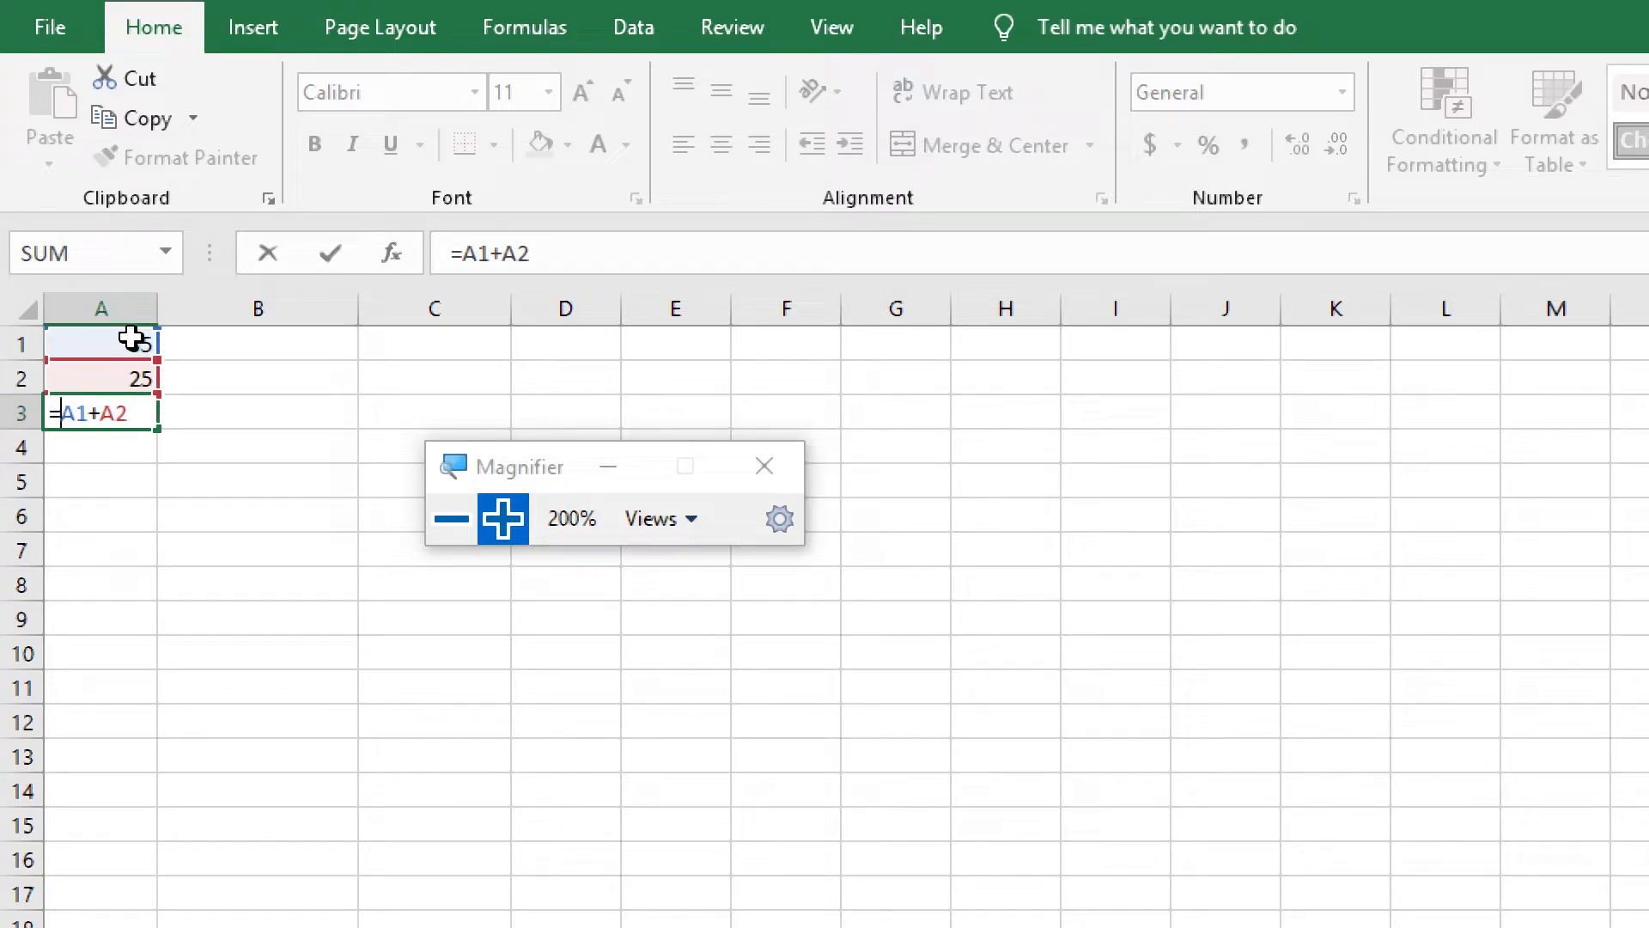
left_click(140, 413)
key("Return")
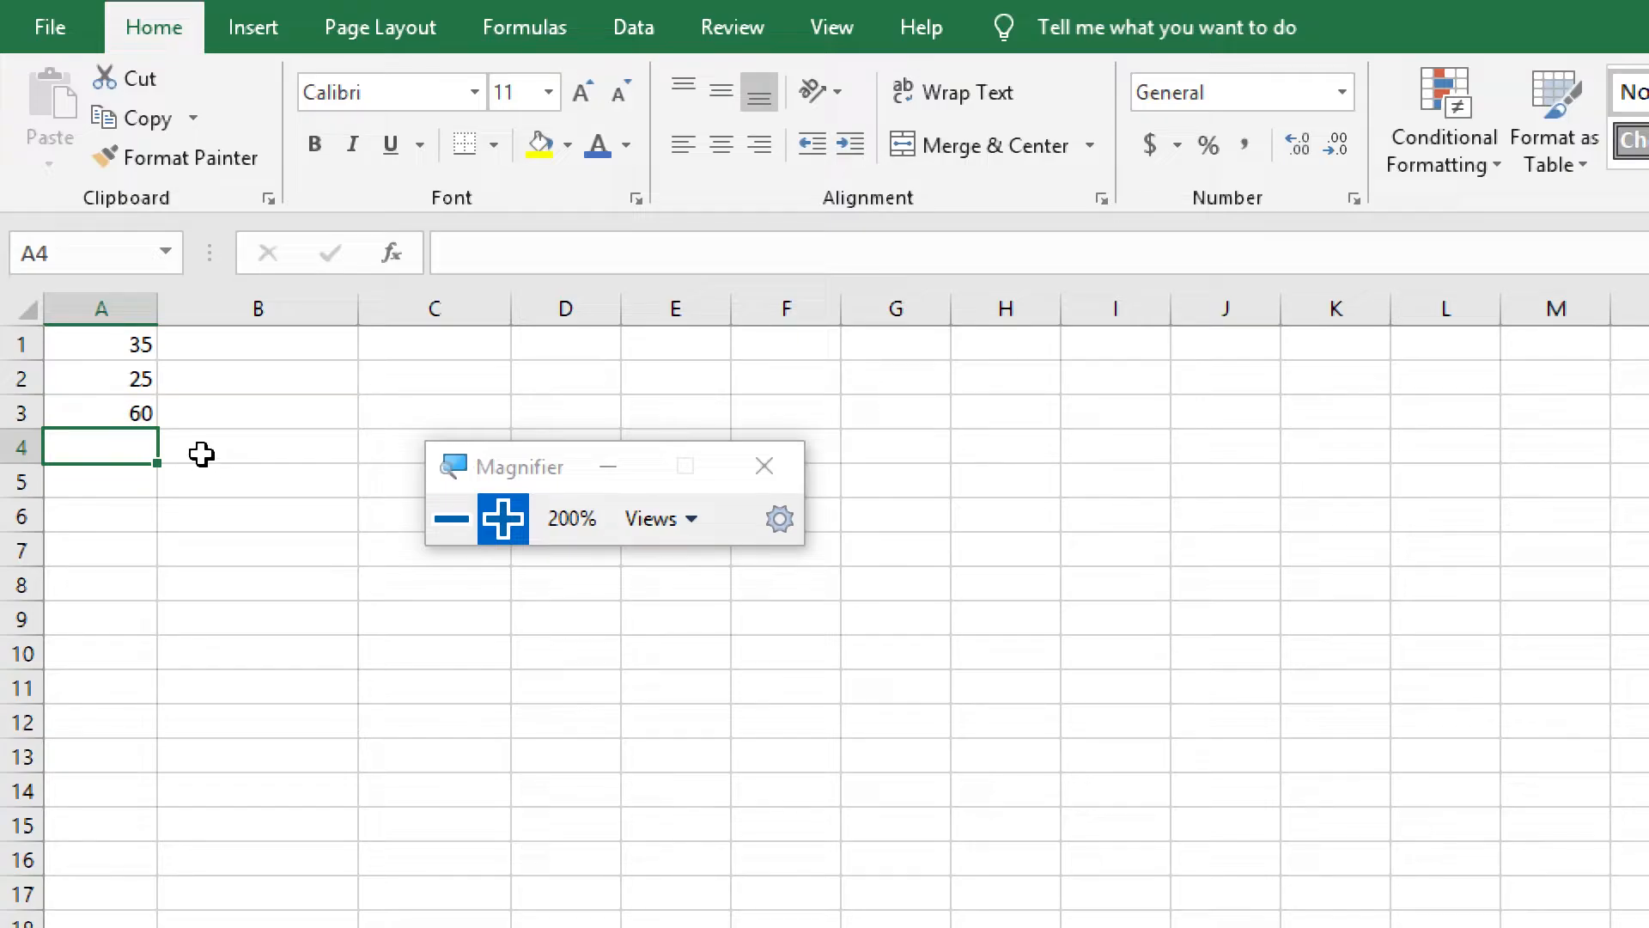
Review the formula in cell A3 and the source numbers in cells A1 and A2
left_click(127, 409)
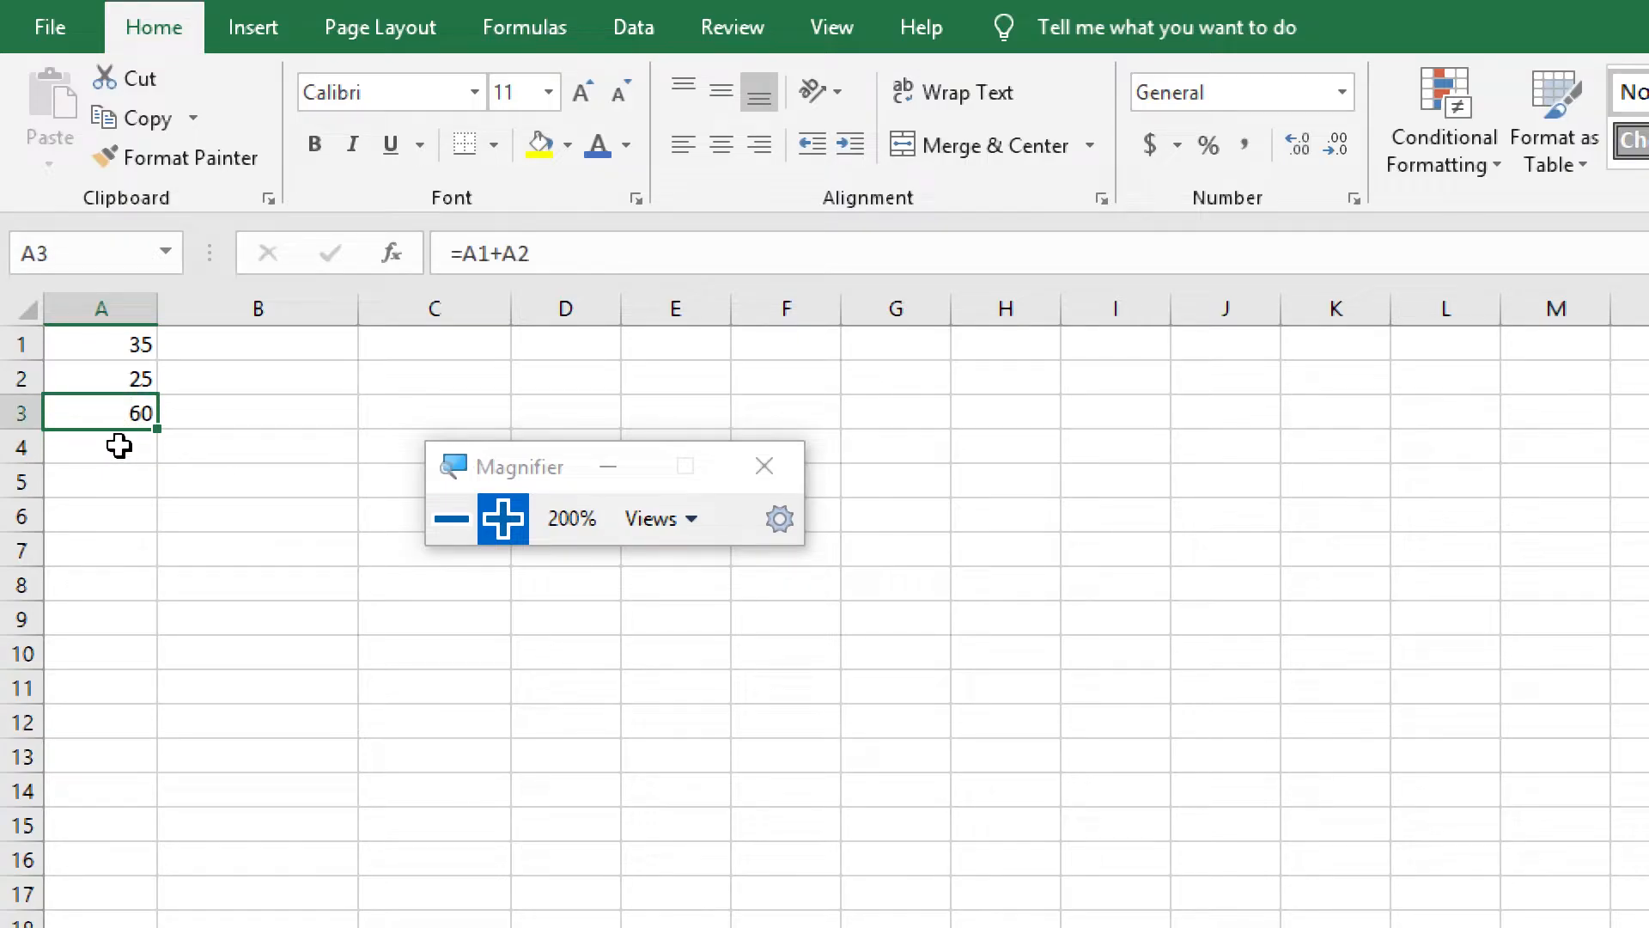
left_click(118, 445)
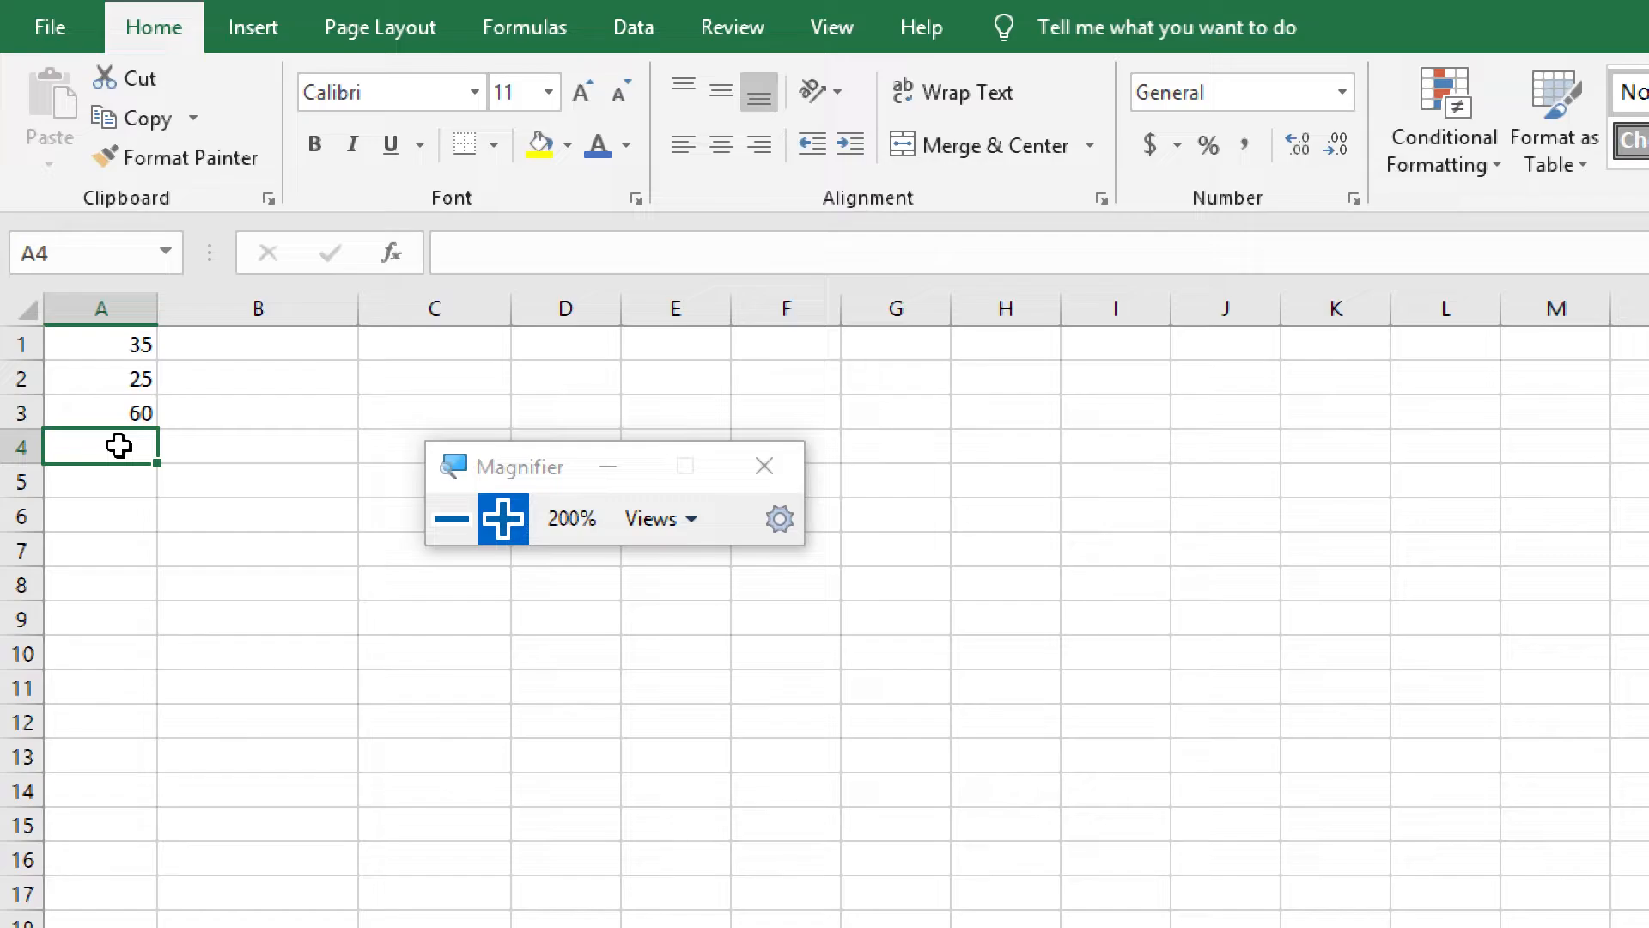
left_click(141, 345)
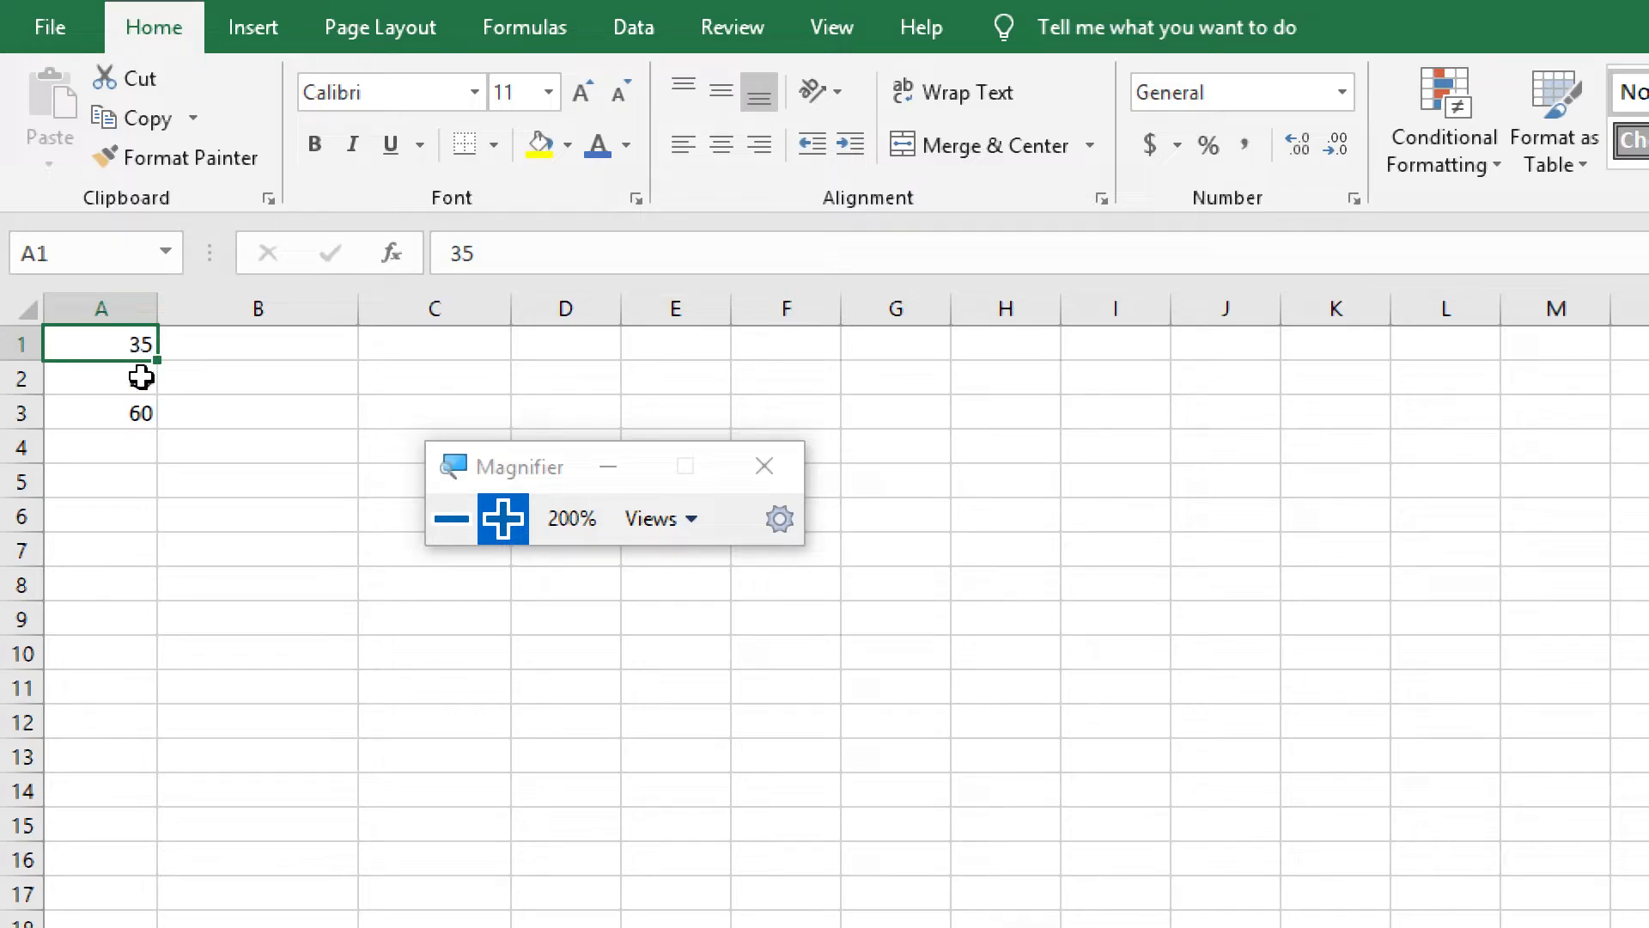
left_click(141, 376)
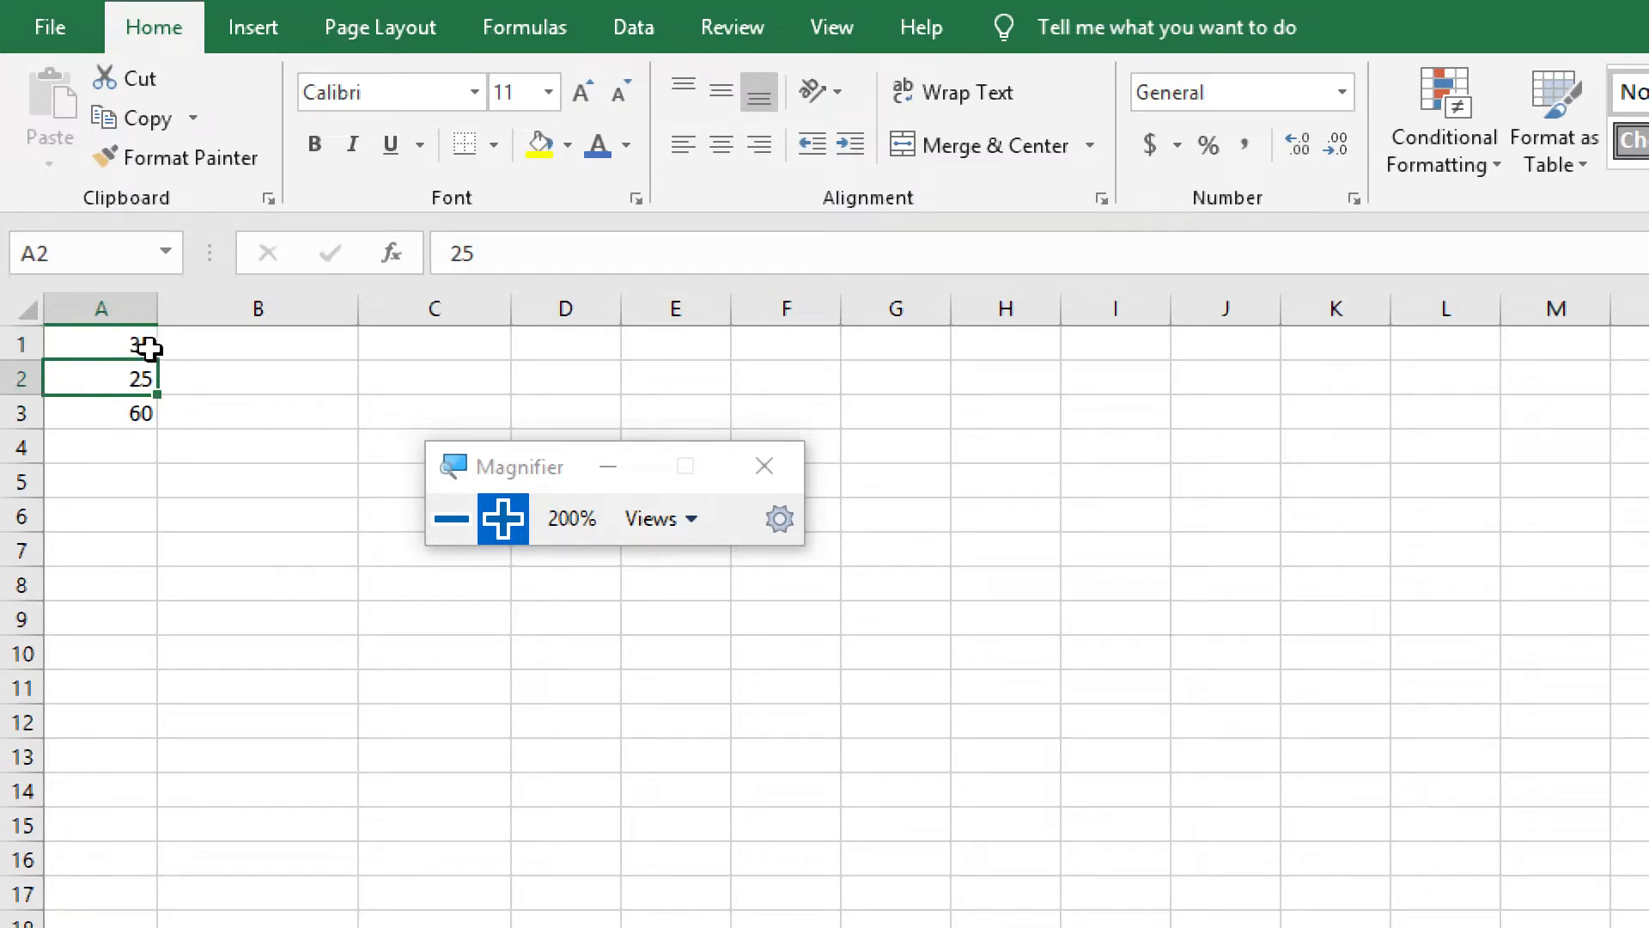
left_click(153, 346)
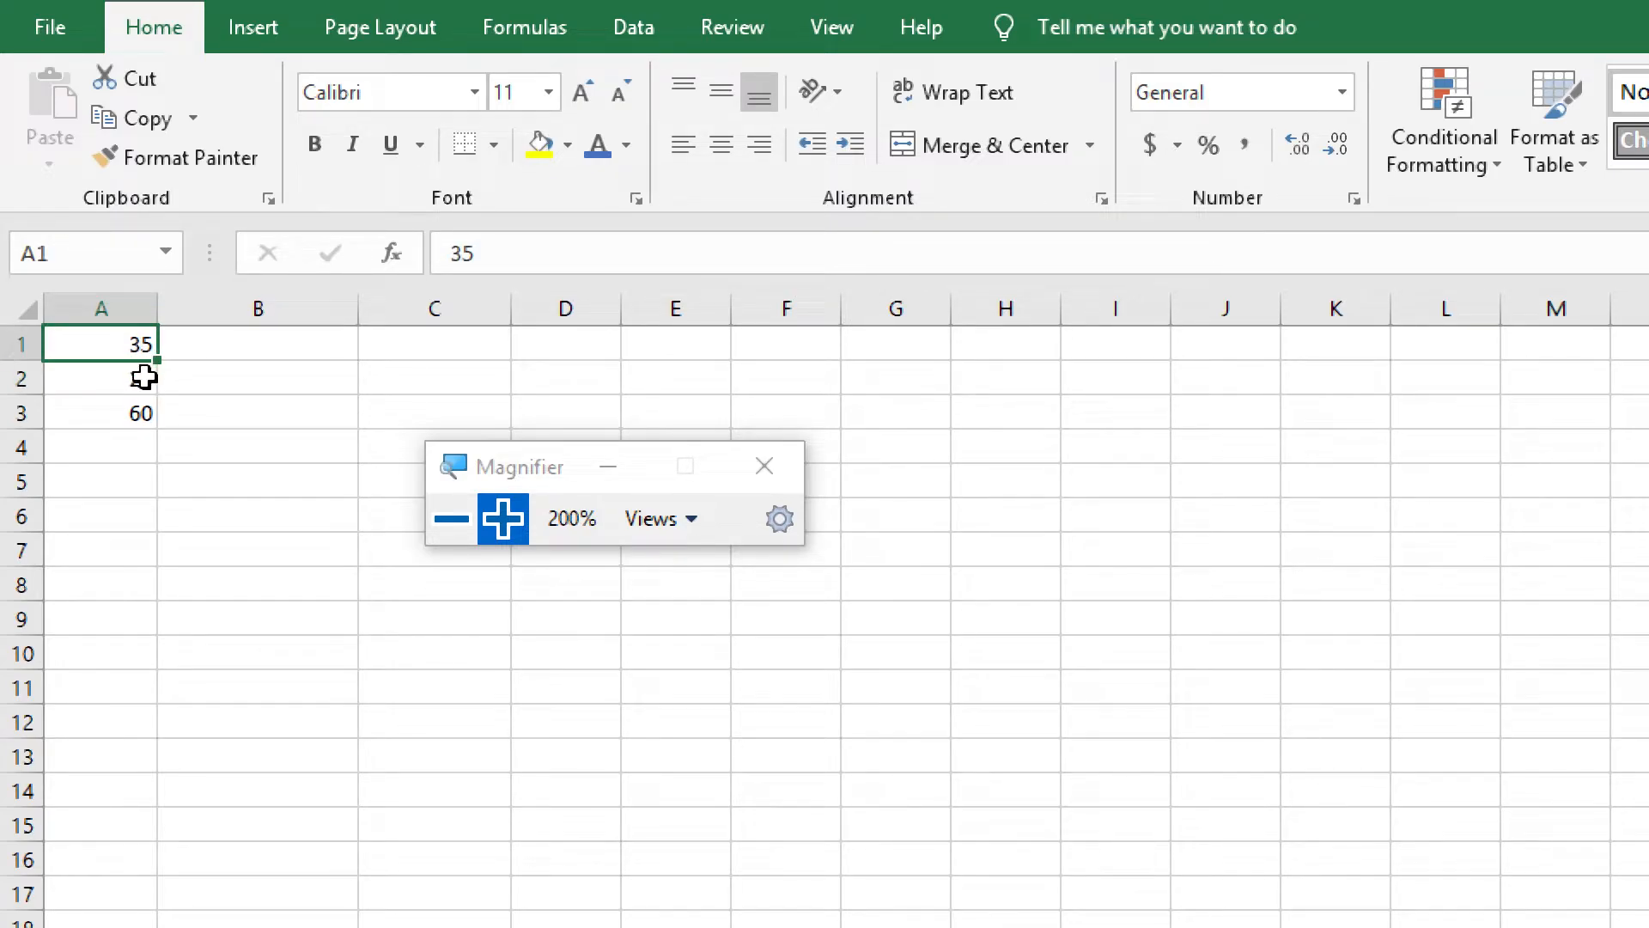
left_click(140, 376)
Enter the subtraction formula =A1-A2 in cell A4
left_click(137, 446)
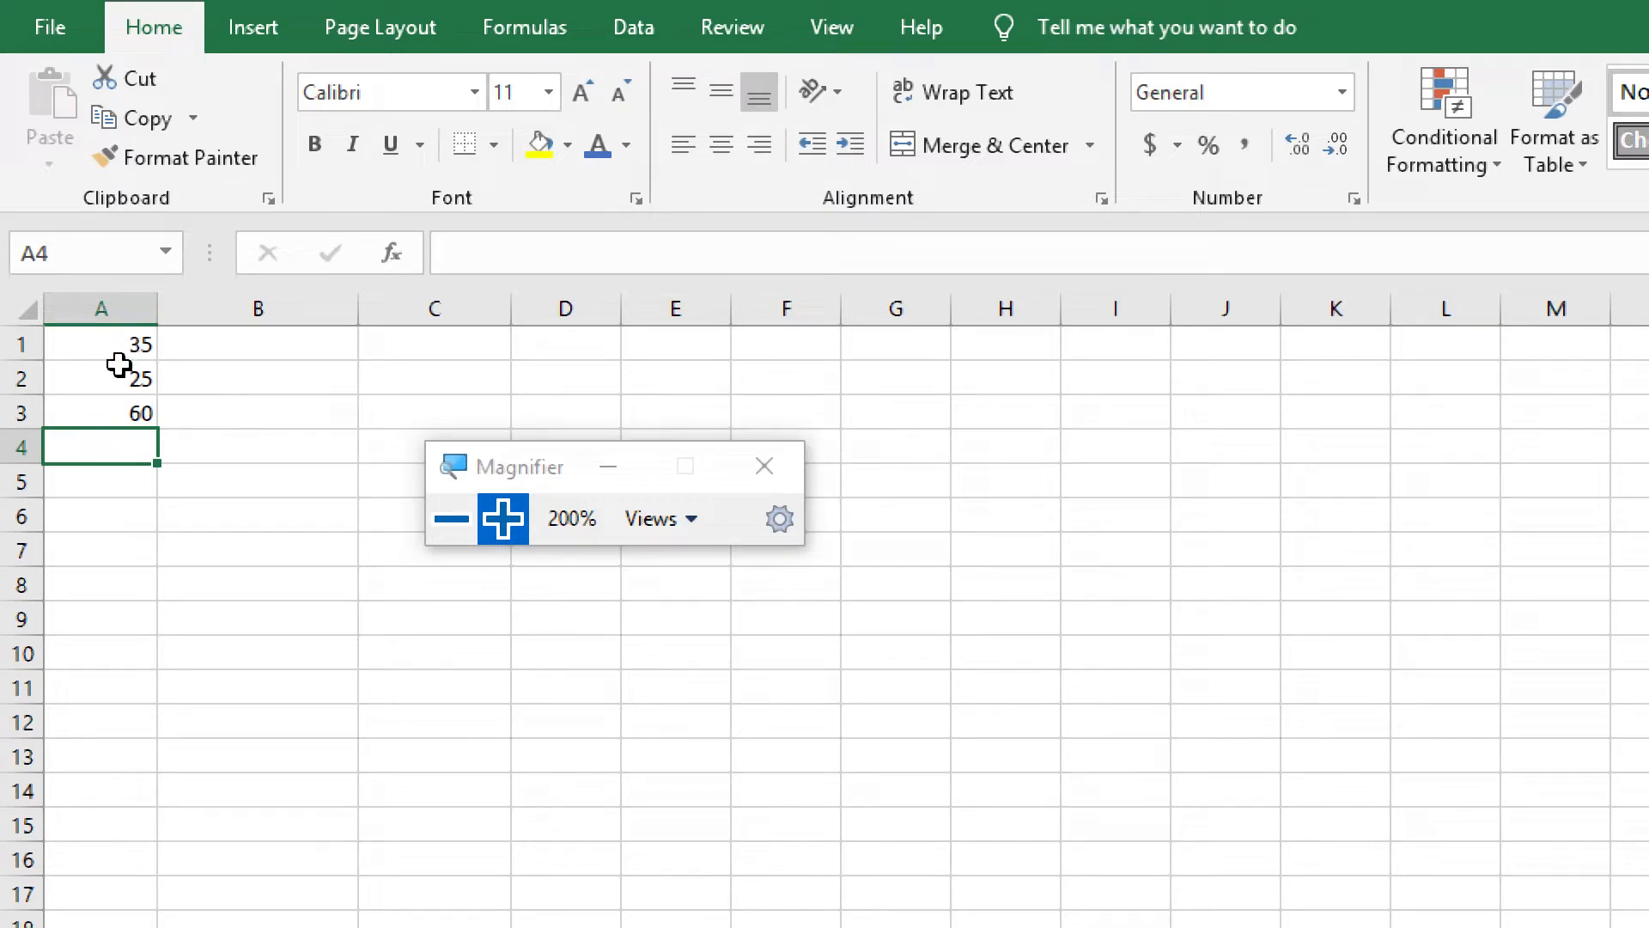
double_click(118, 447)
type("=")
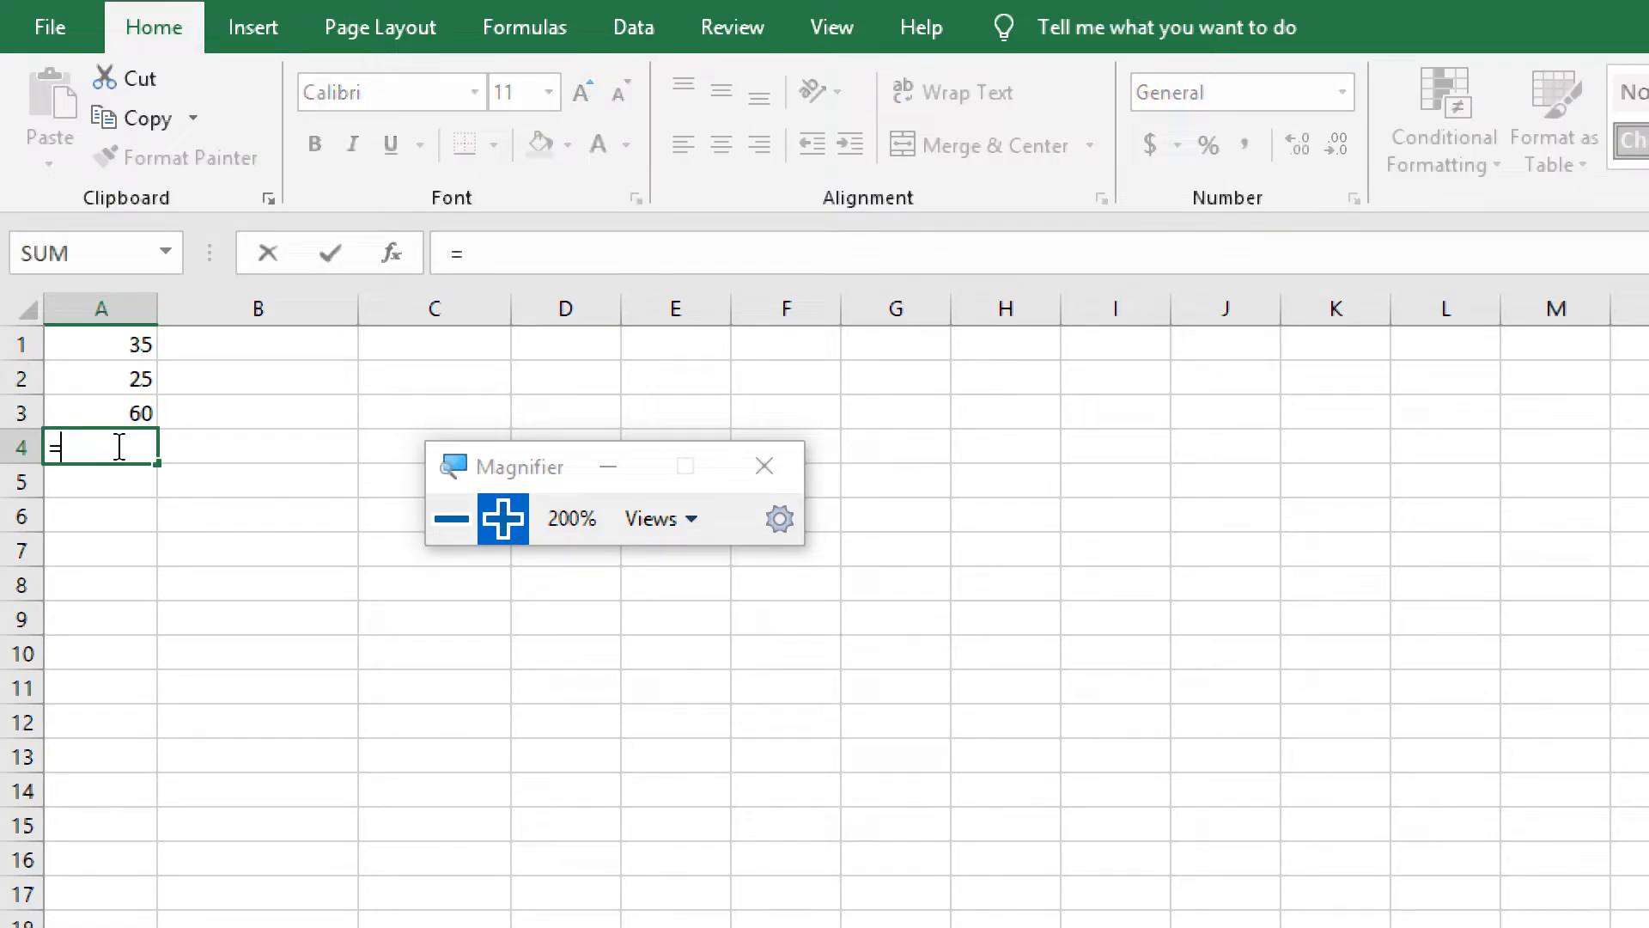
type("A1")
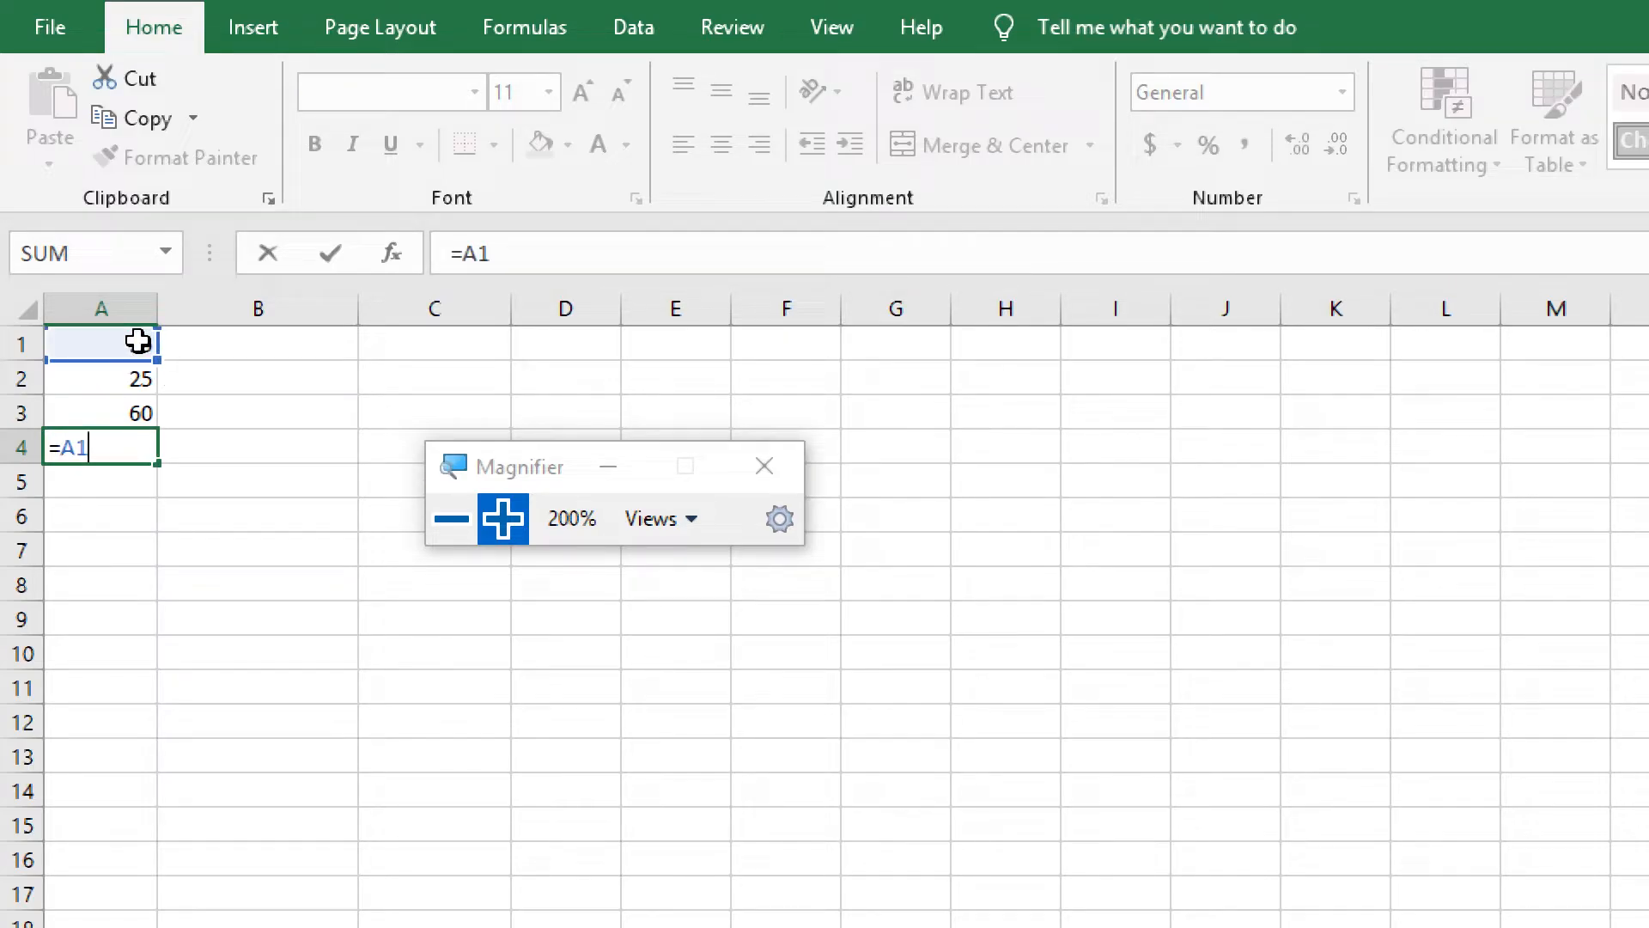
type("-A2")
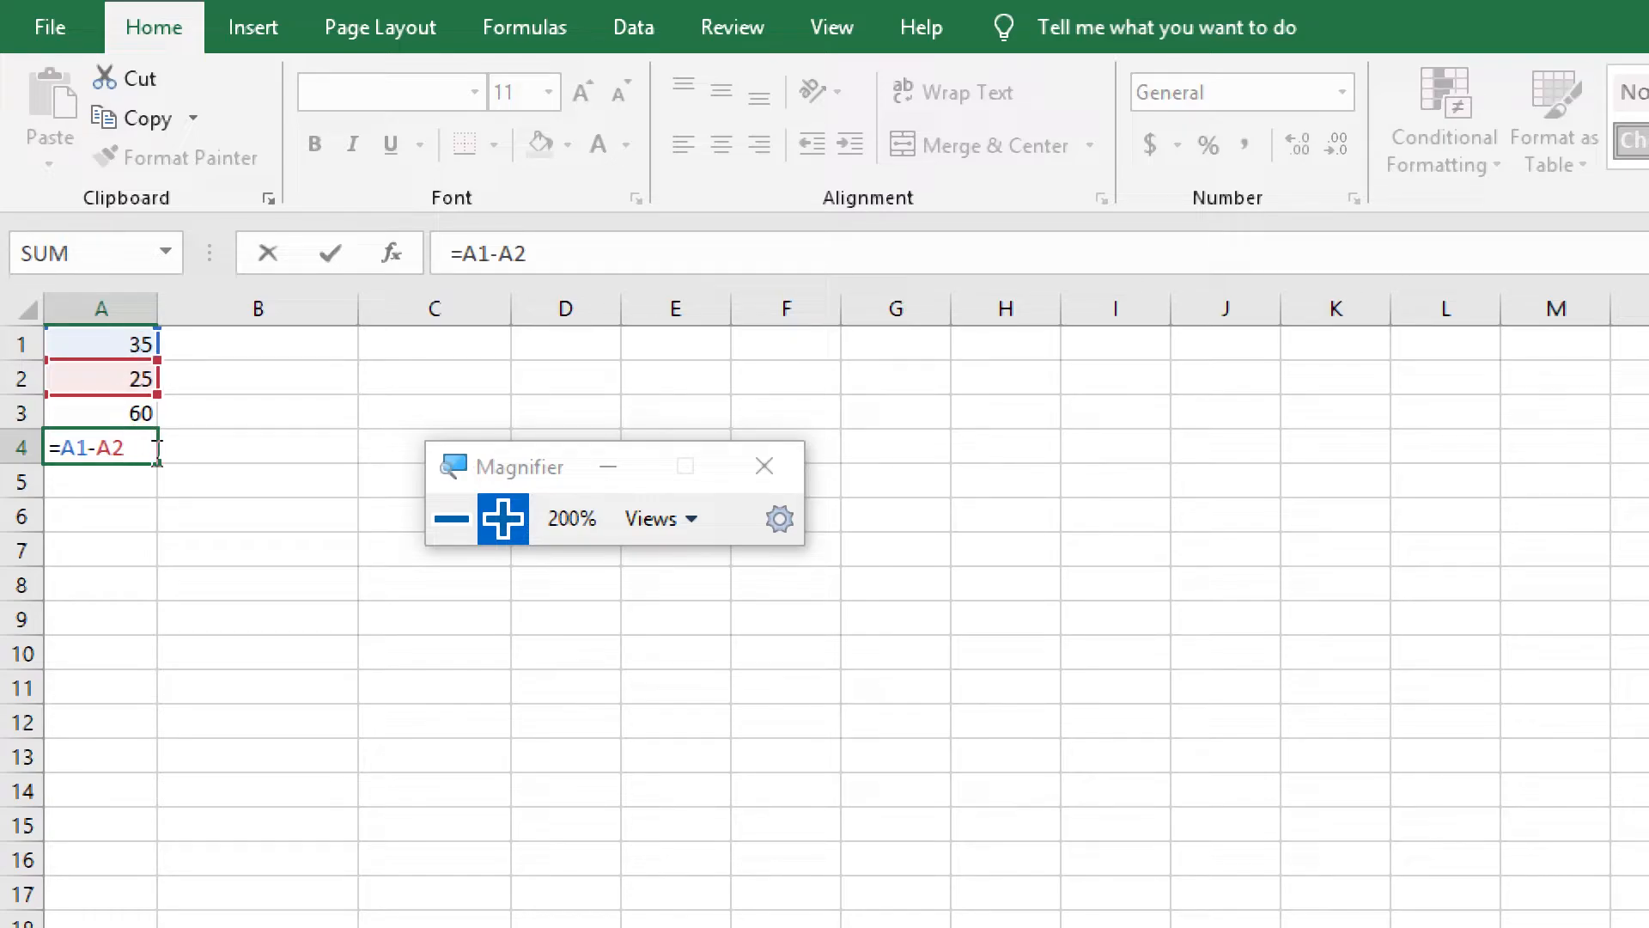
key("Return")
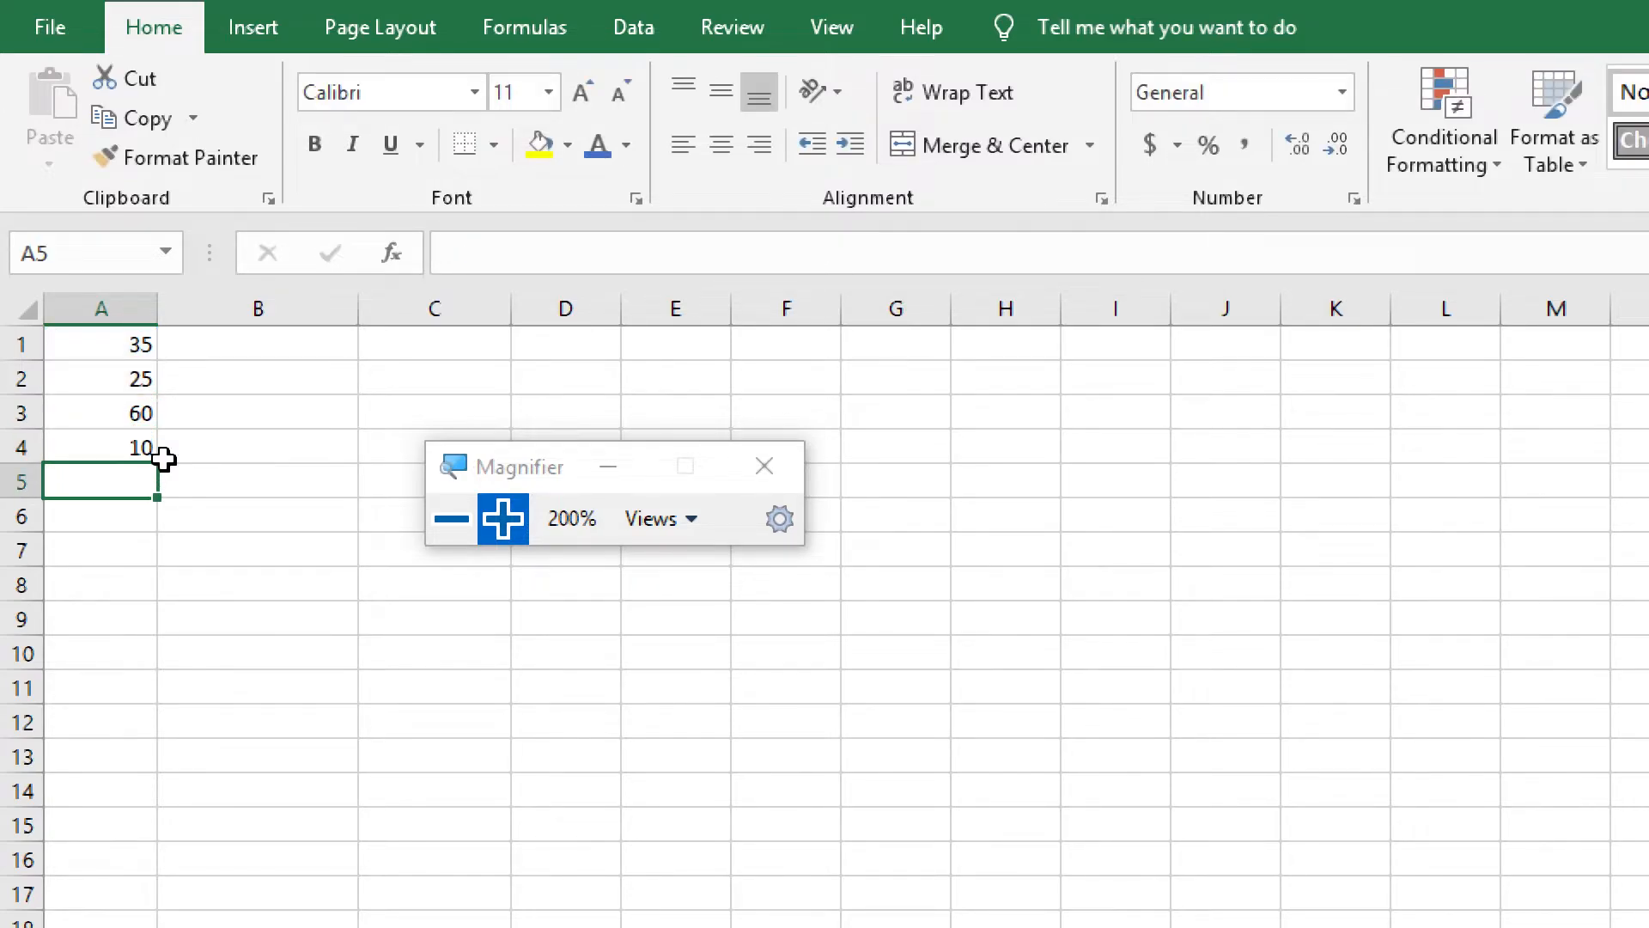
Compare the subtraction formula in cell A4 with the addition formula in cell A3
left_click(131, 447)
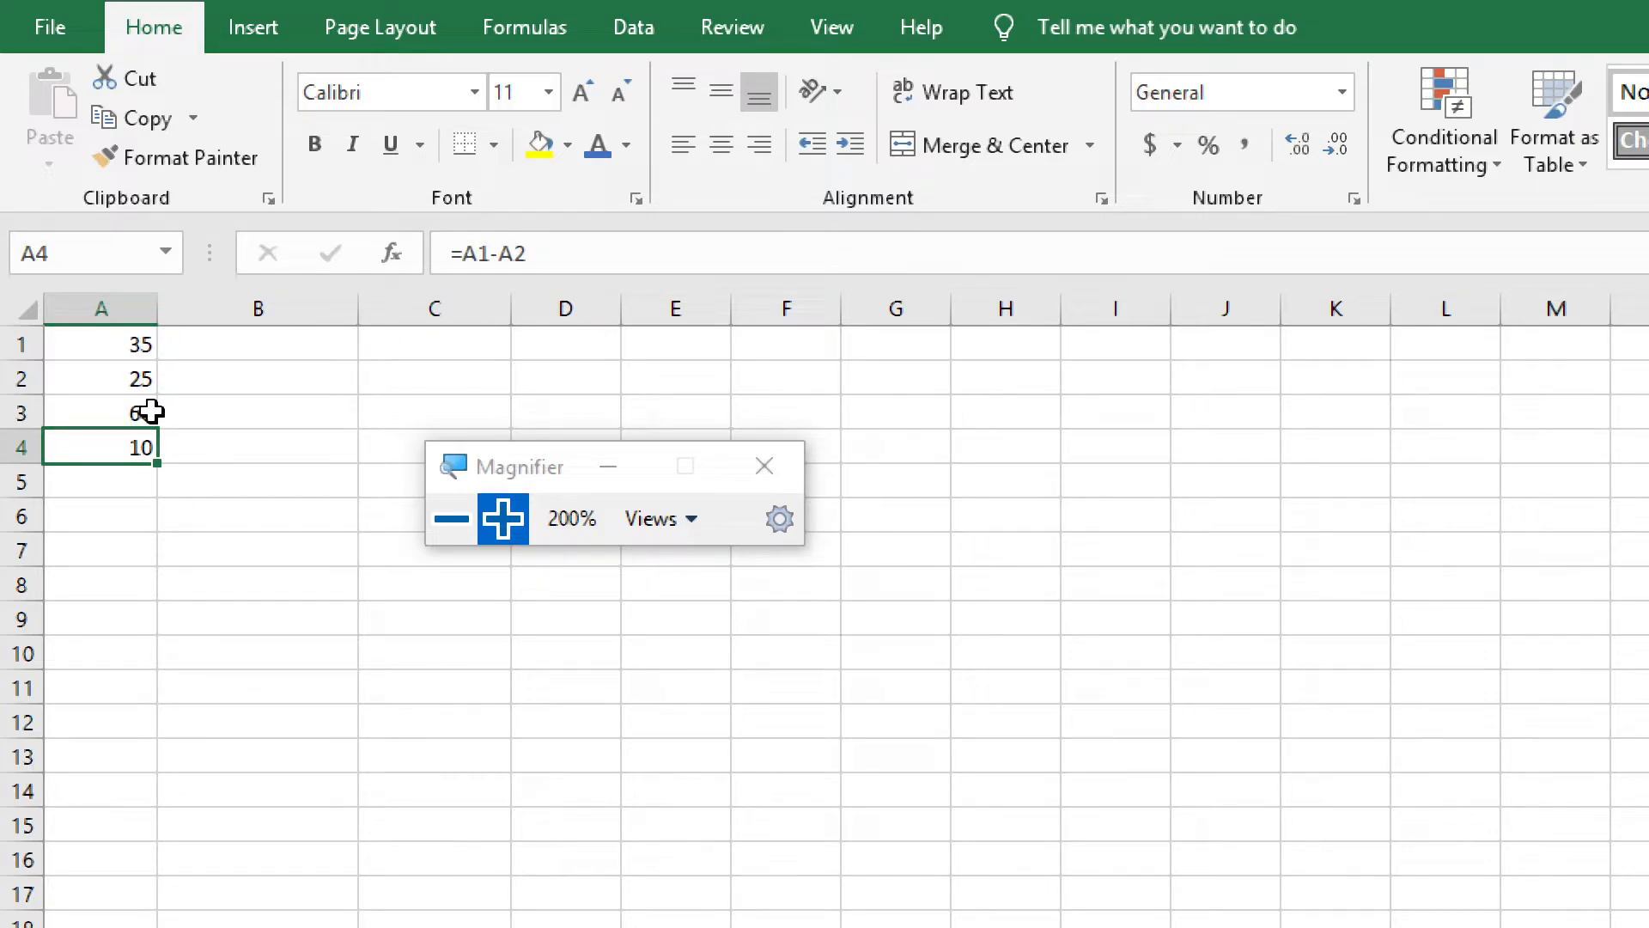
left_click(132, 486)
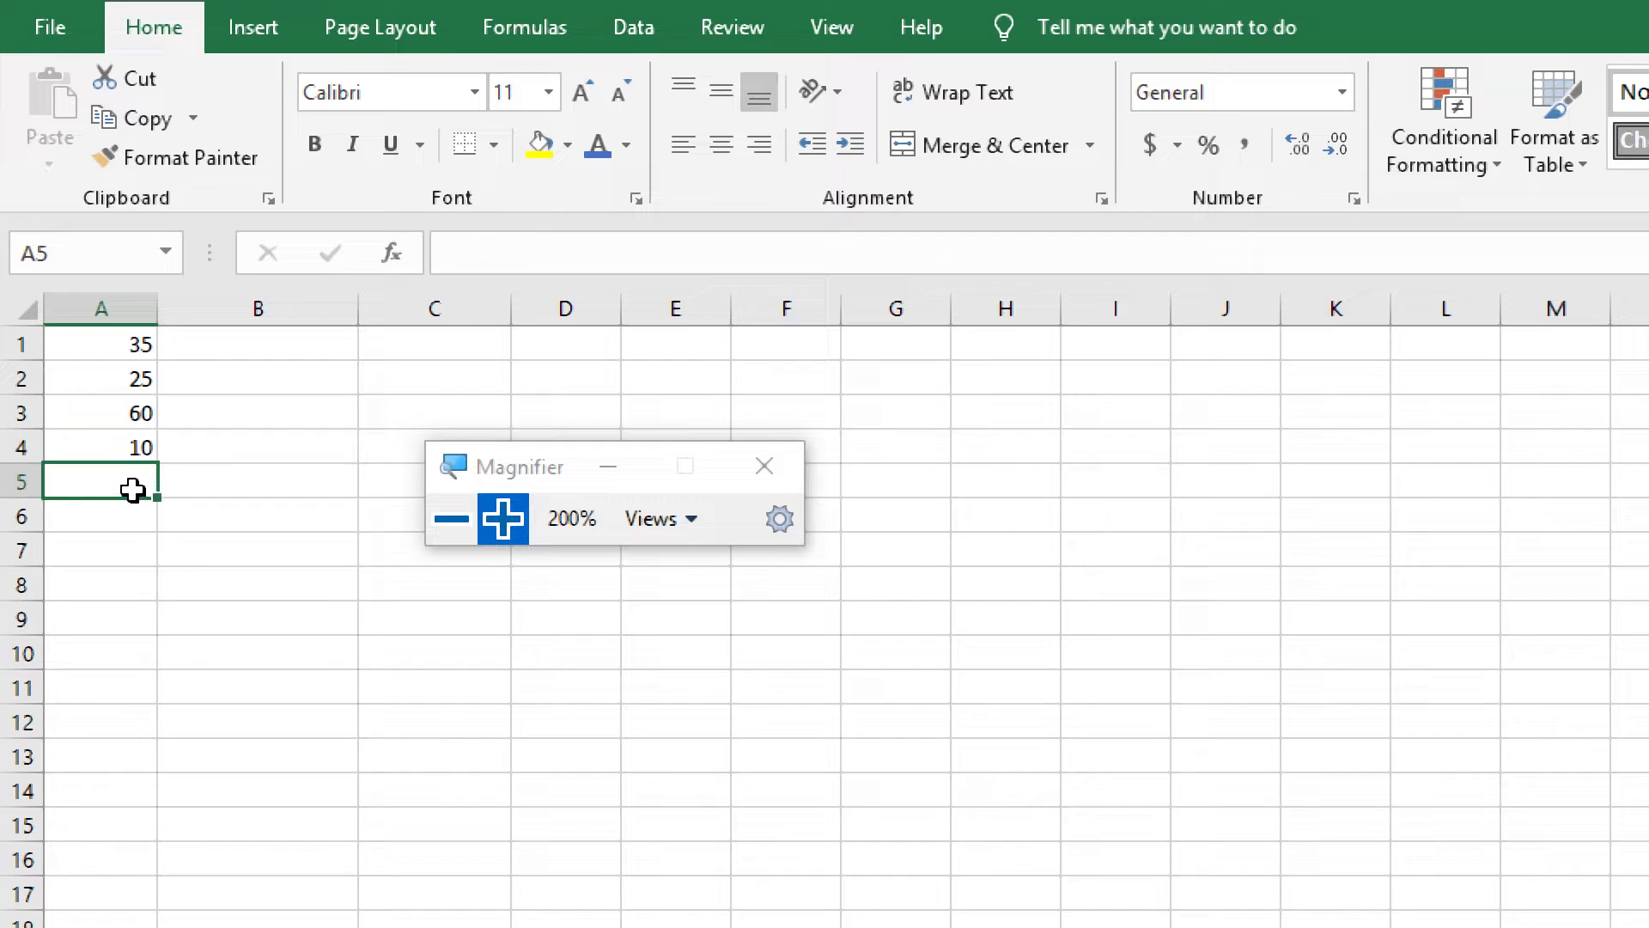
left_click(131, 419)
left_click(132, 446)
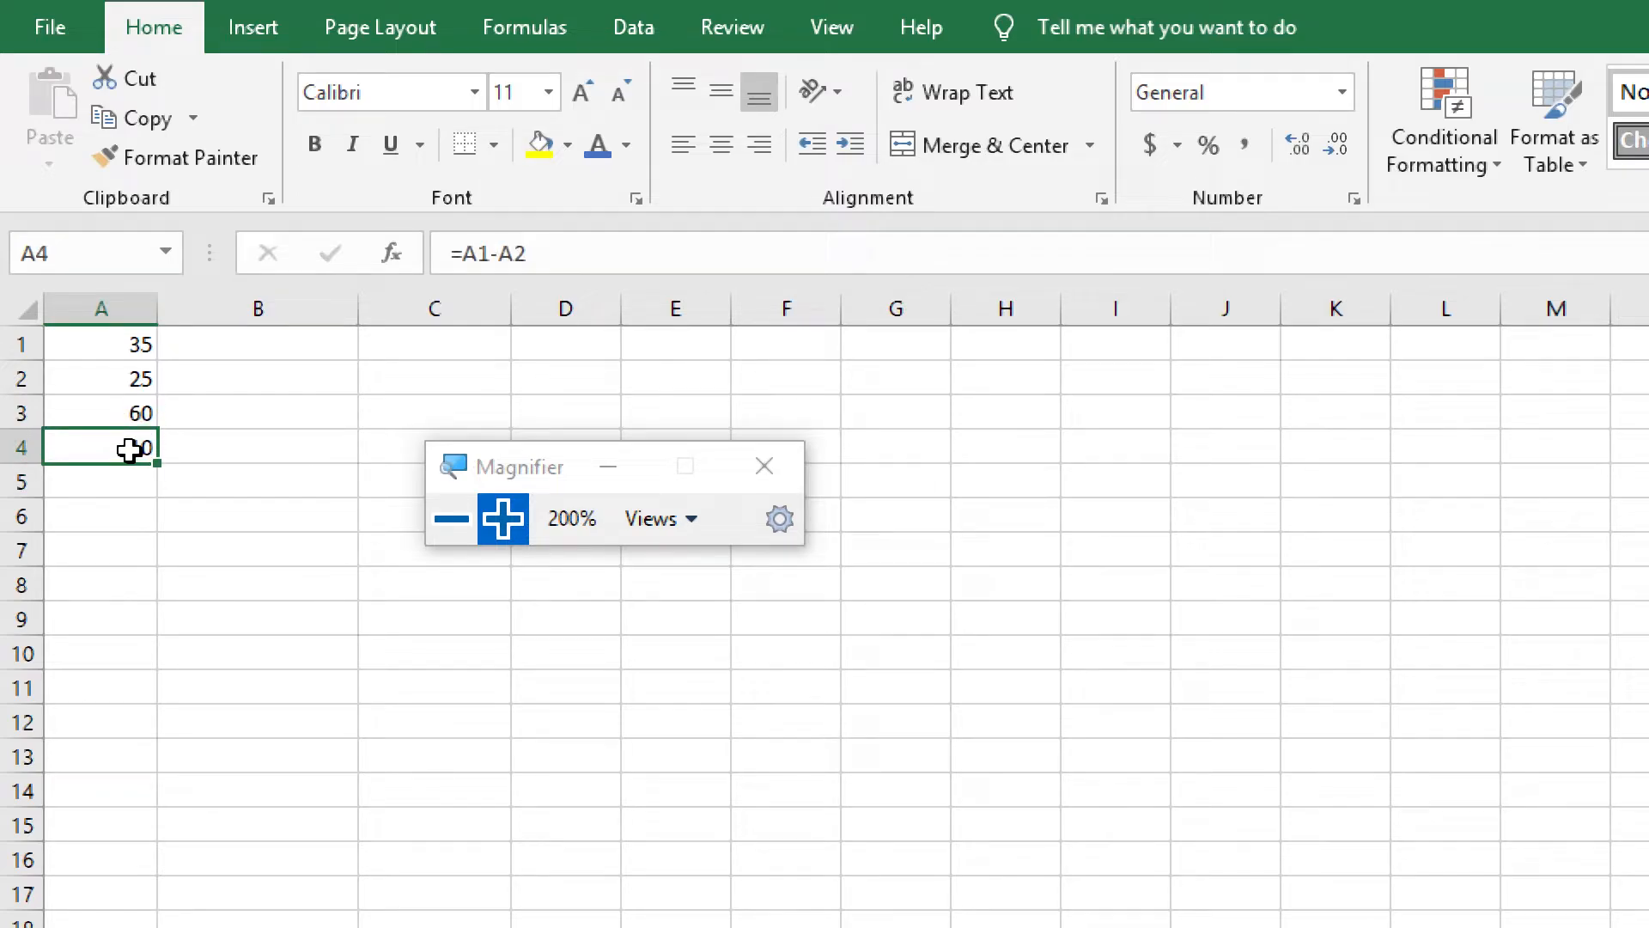
left_click(78, 416)
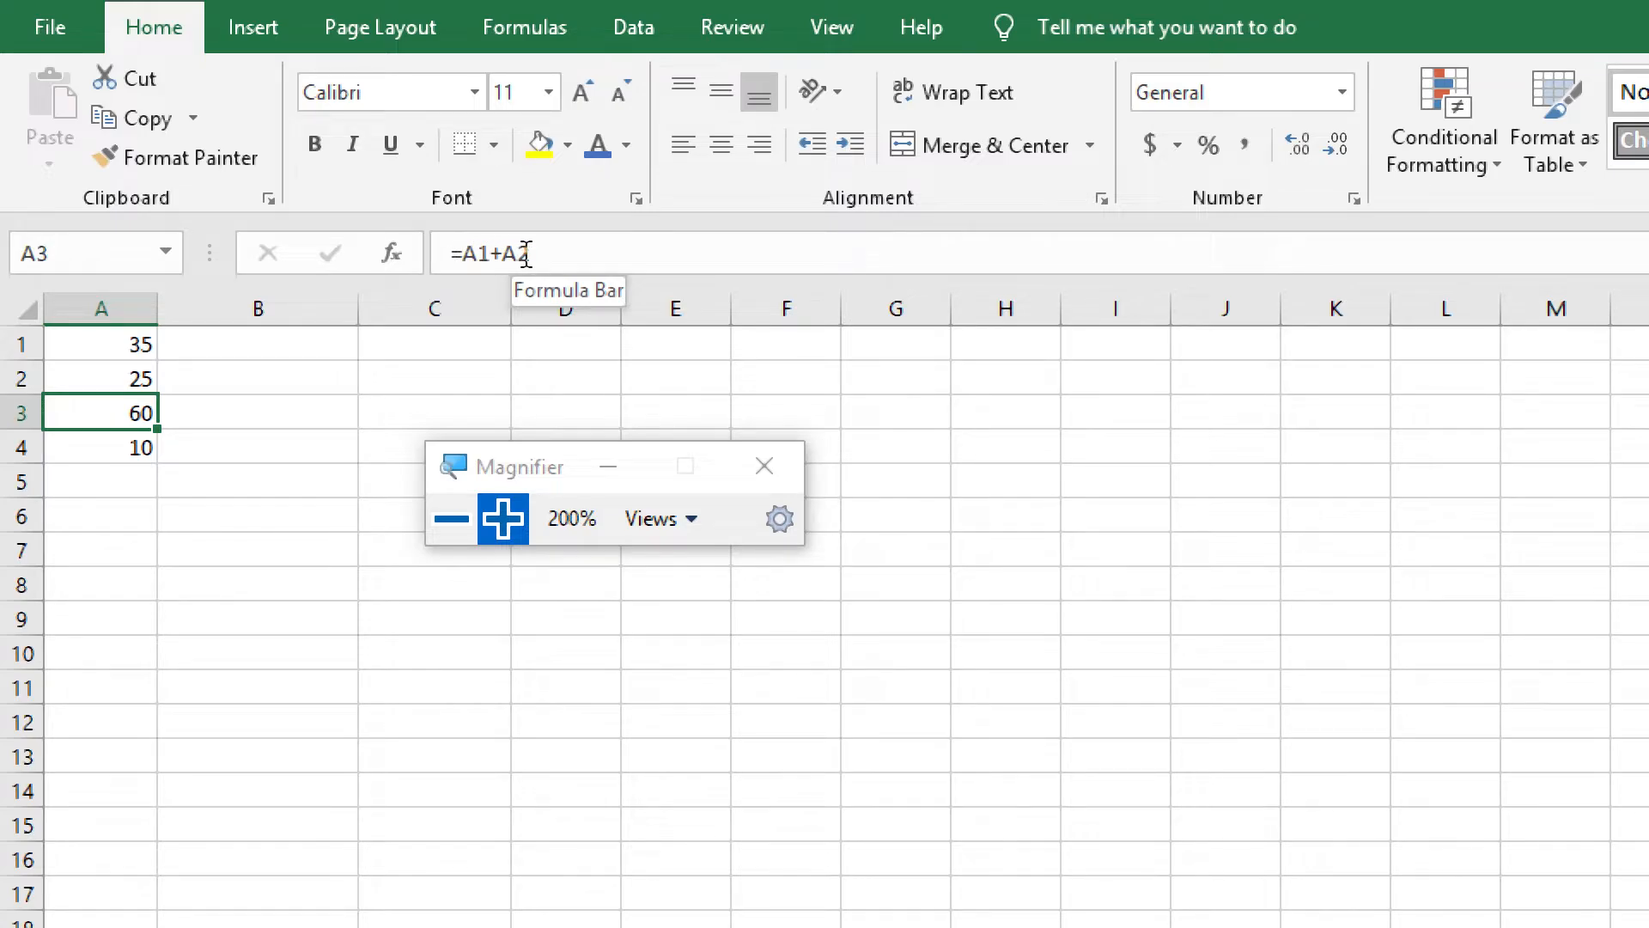
left_click(79, 447)
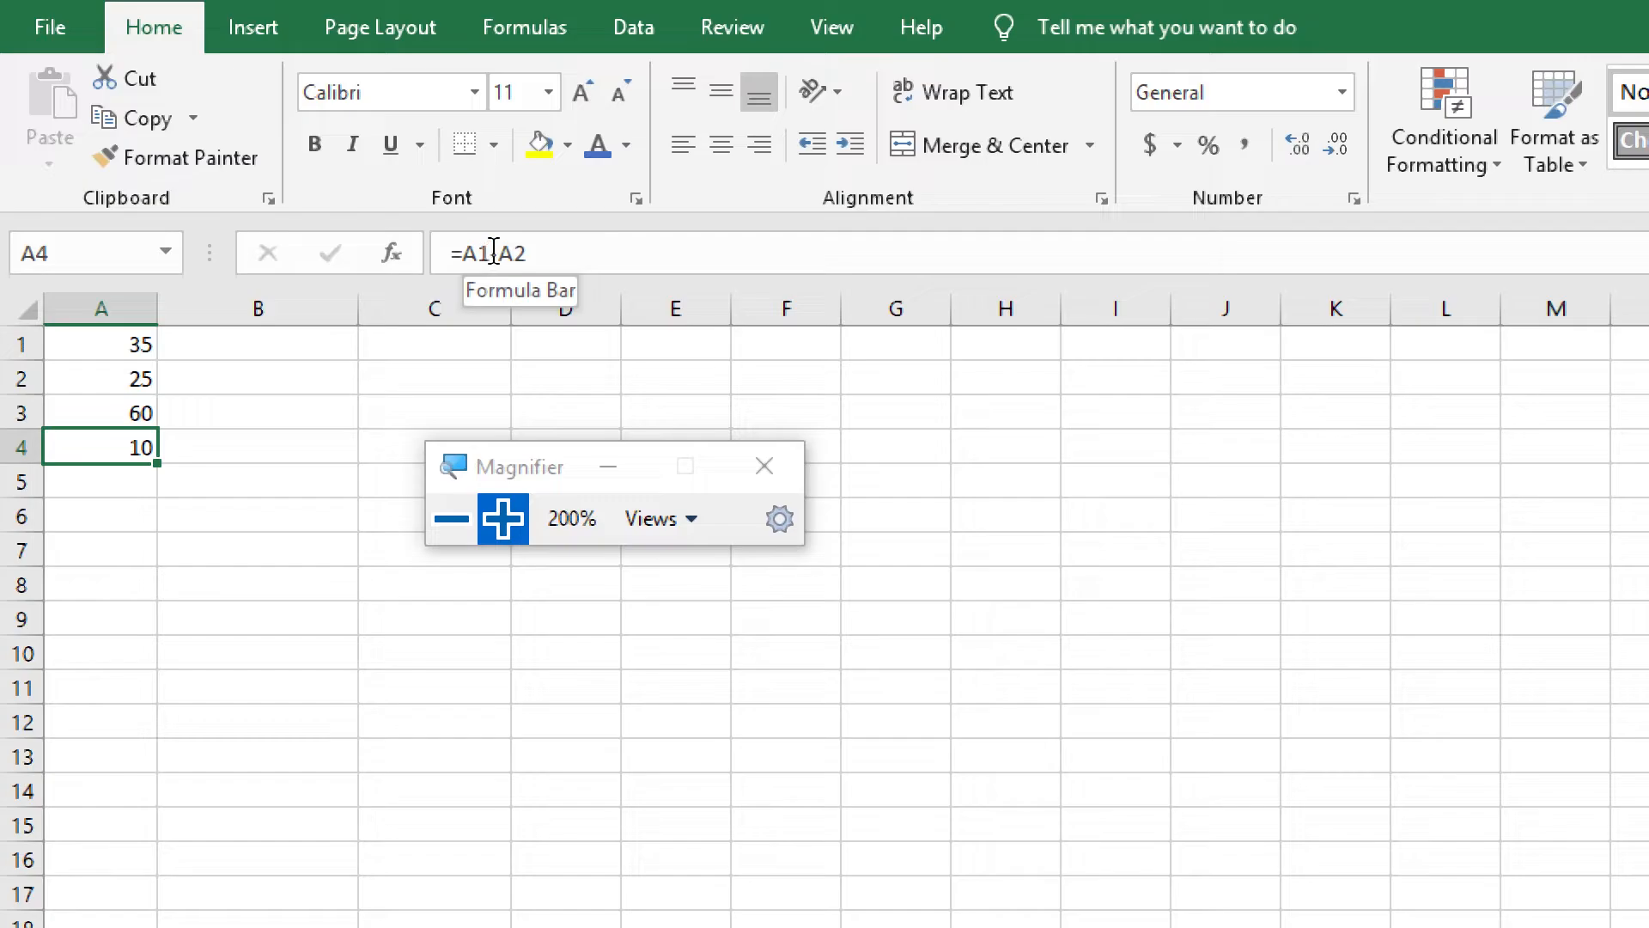
Change cell A1 to 40 and check the formula cells A3 and A4 against the plain number in A2
left_click(74, 340)
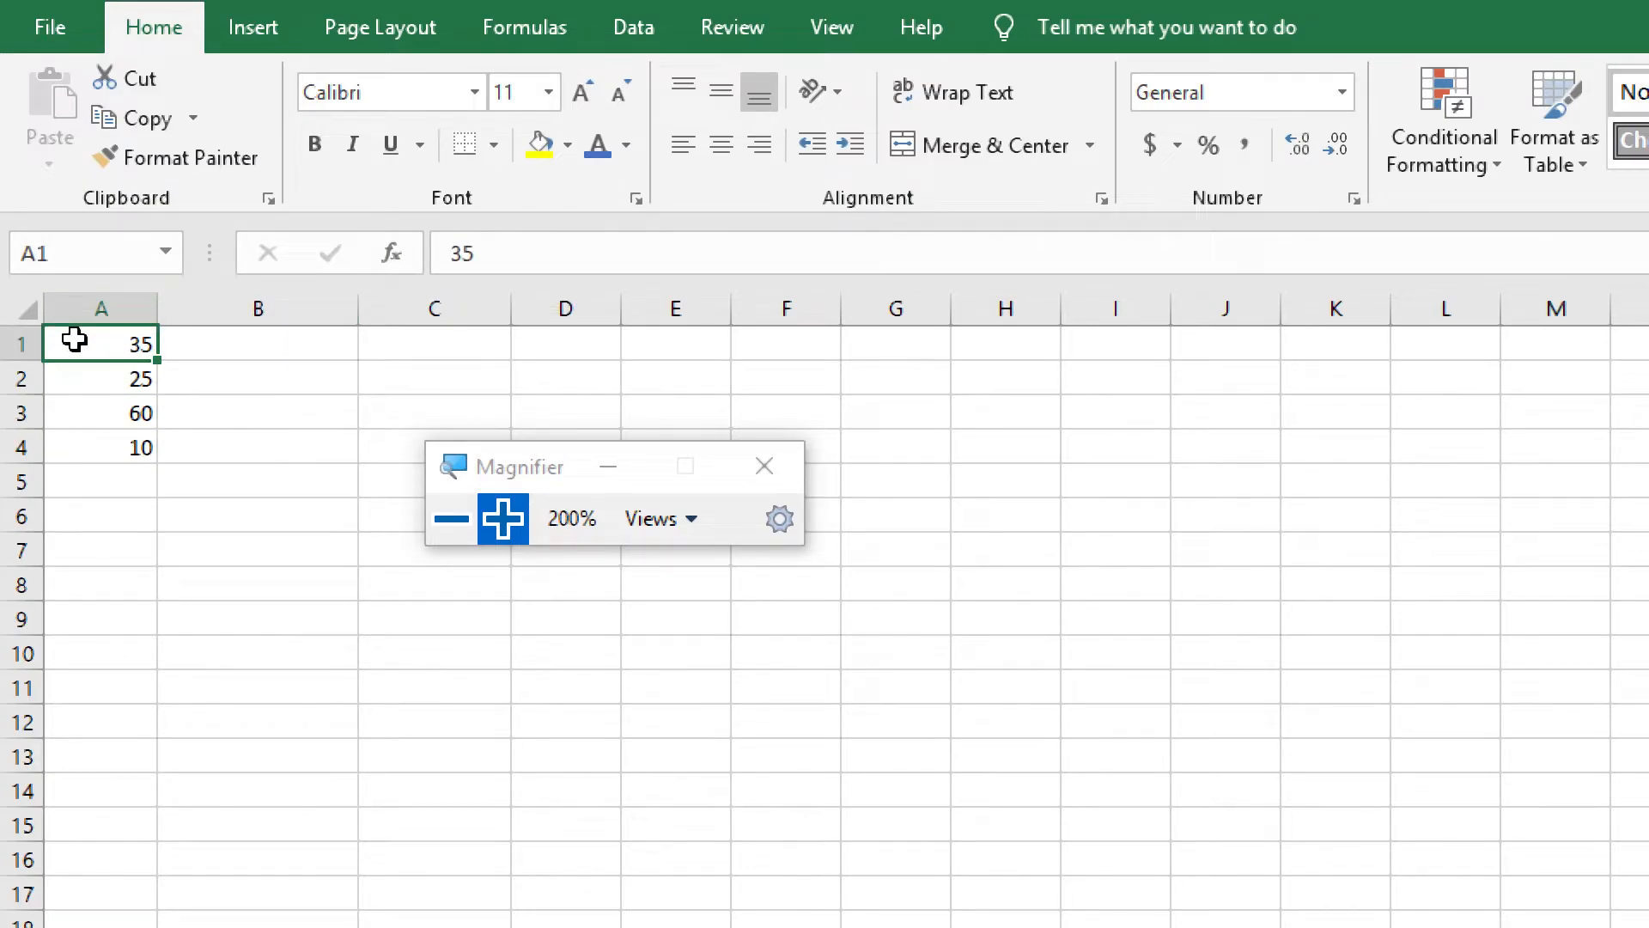
type("40")
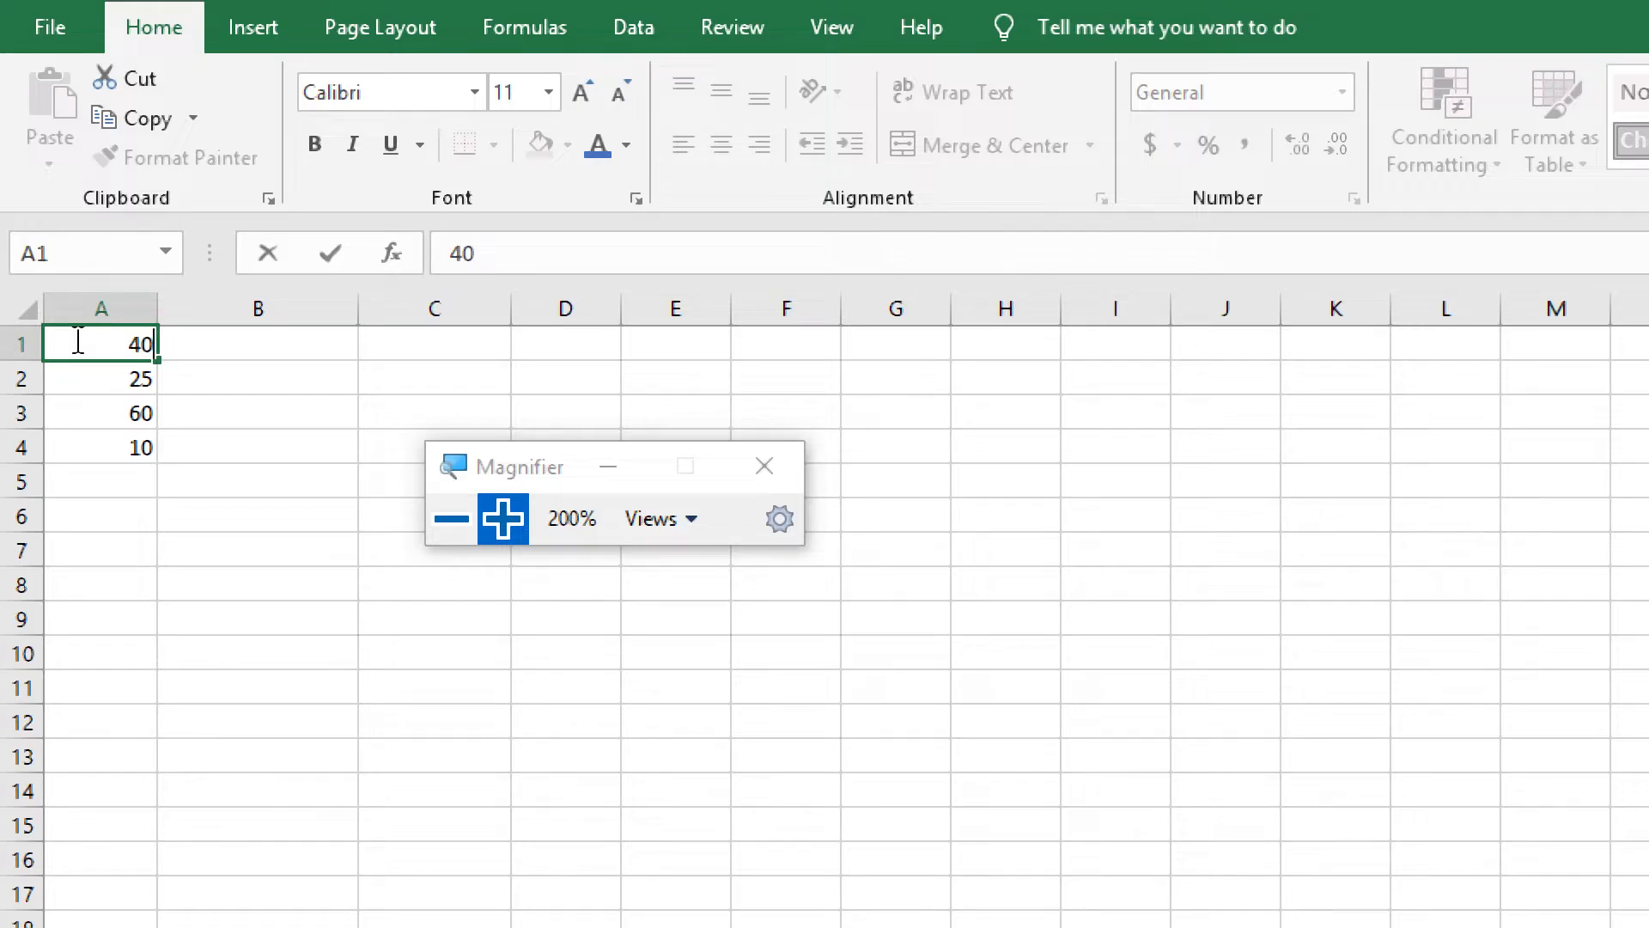
key("Return")
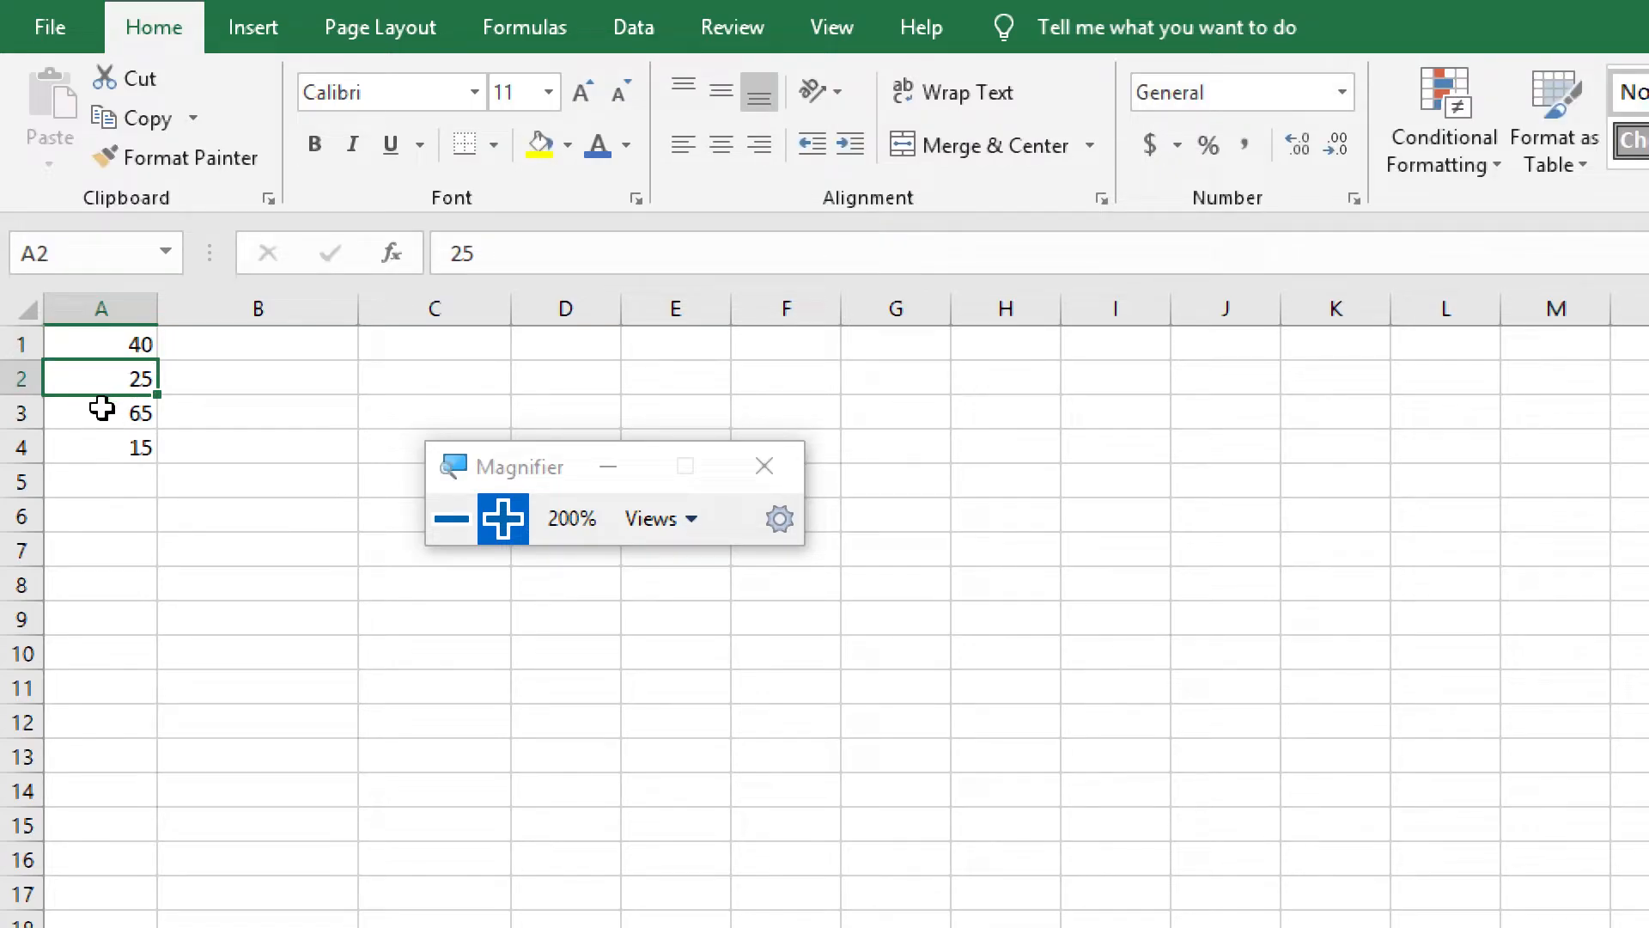
left_click(101, 409)
left_click(101, 448)
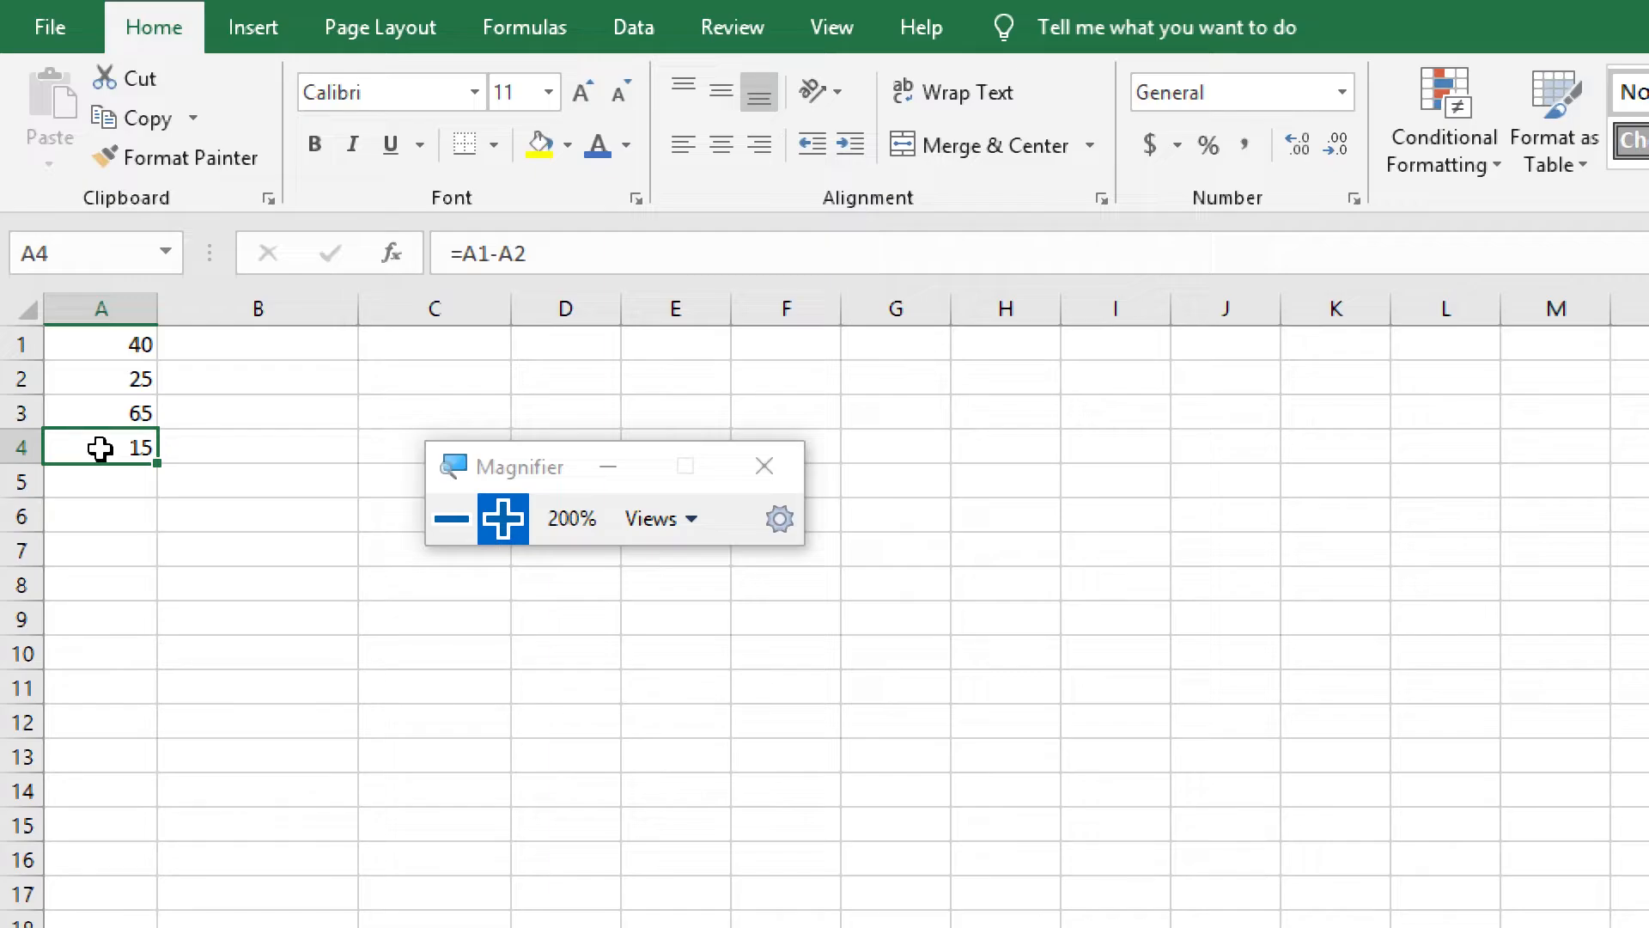
left_click(102, 413)
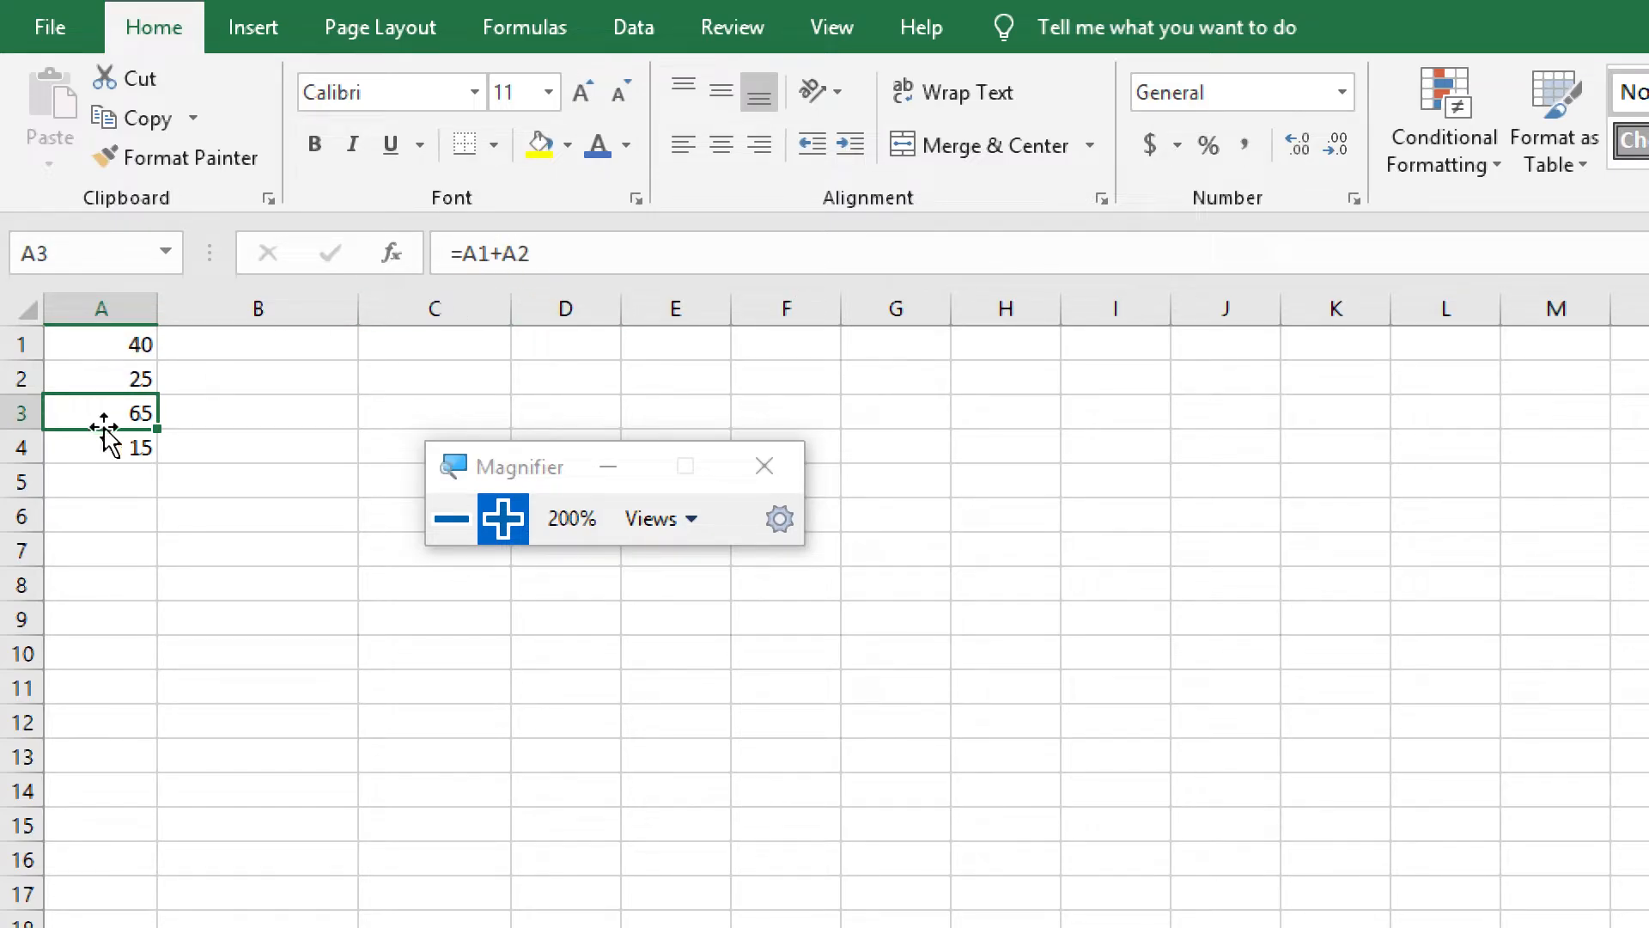
left_click(102, 381)
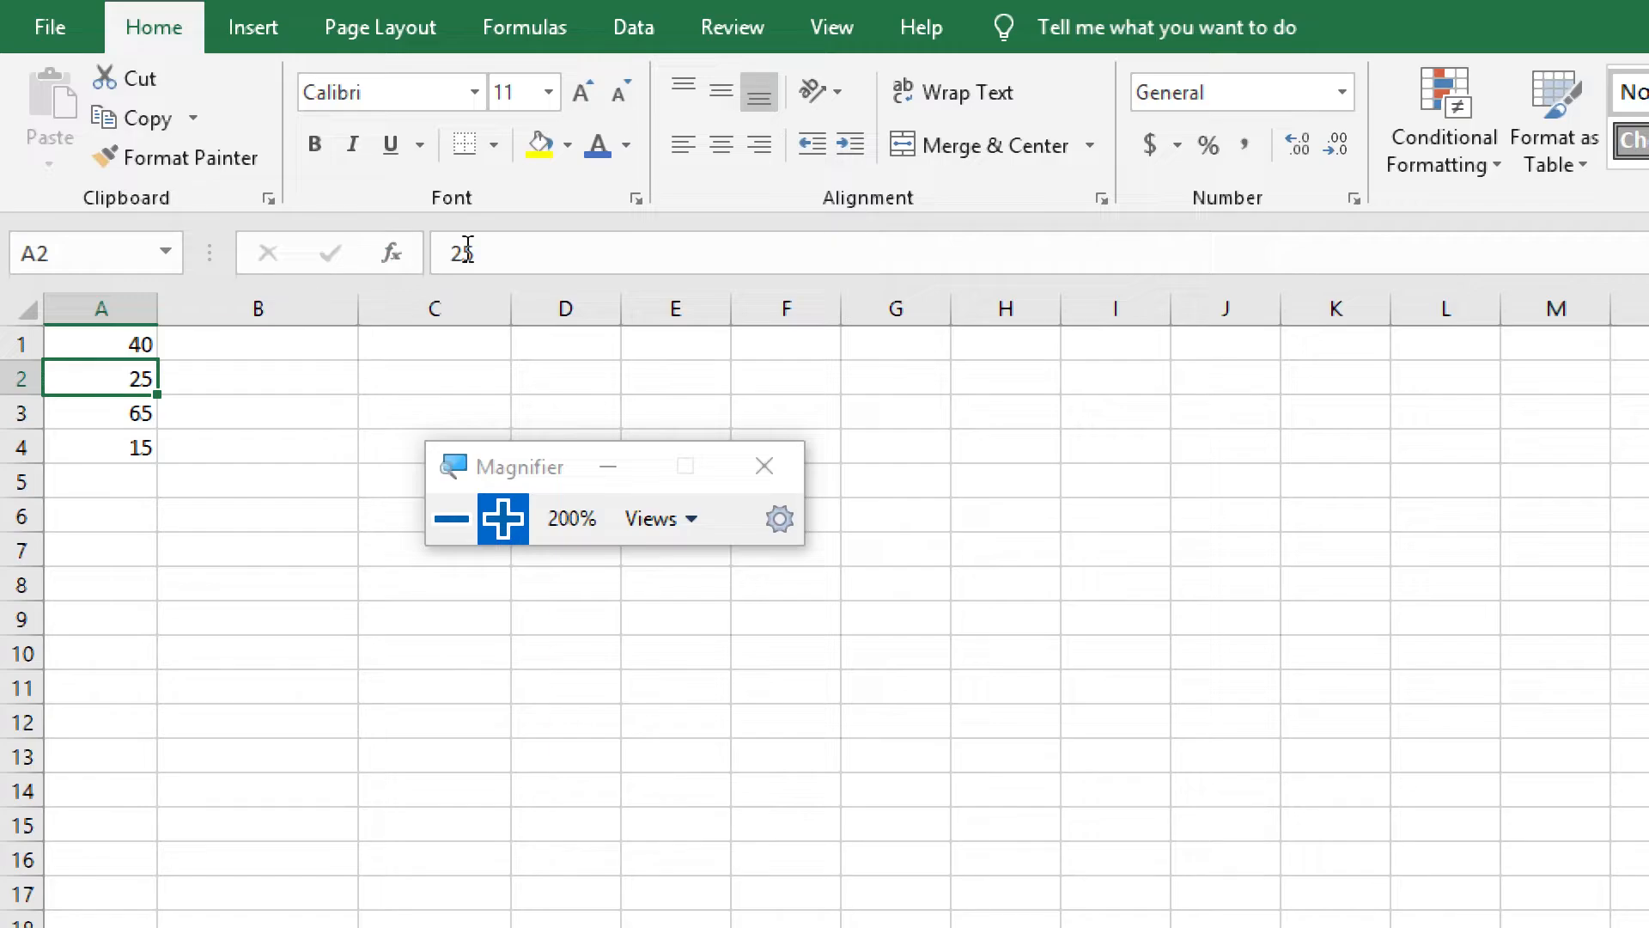
left_click(92, 415)
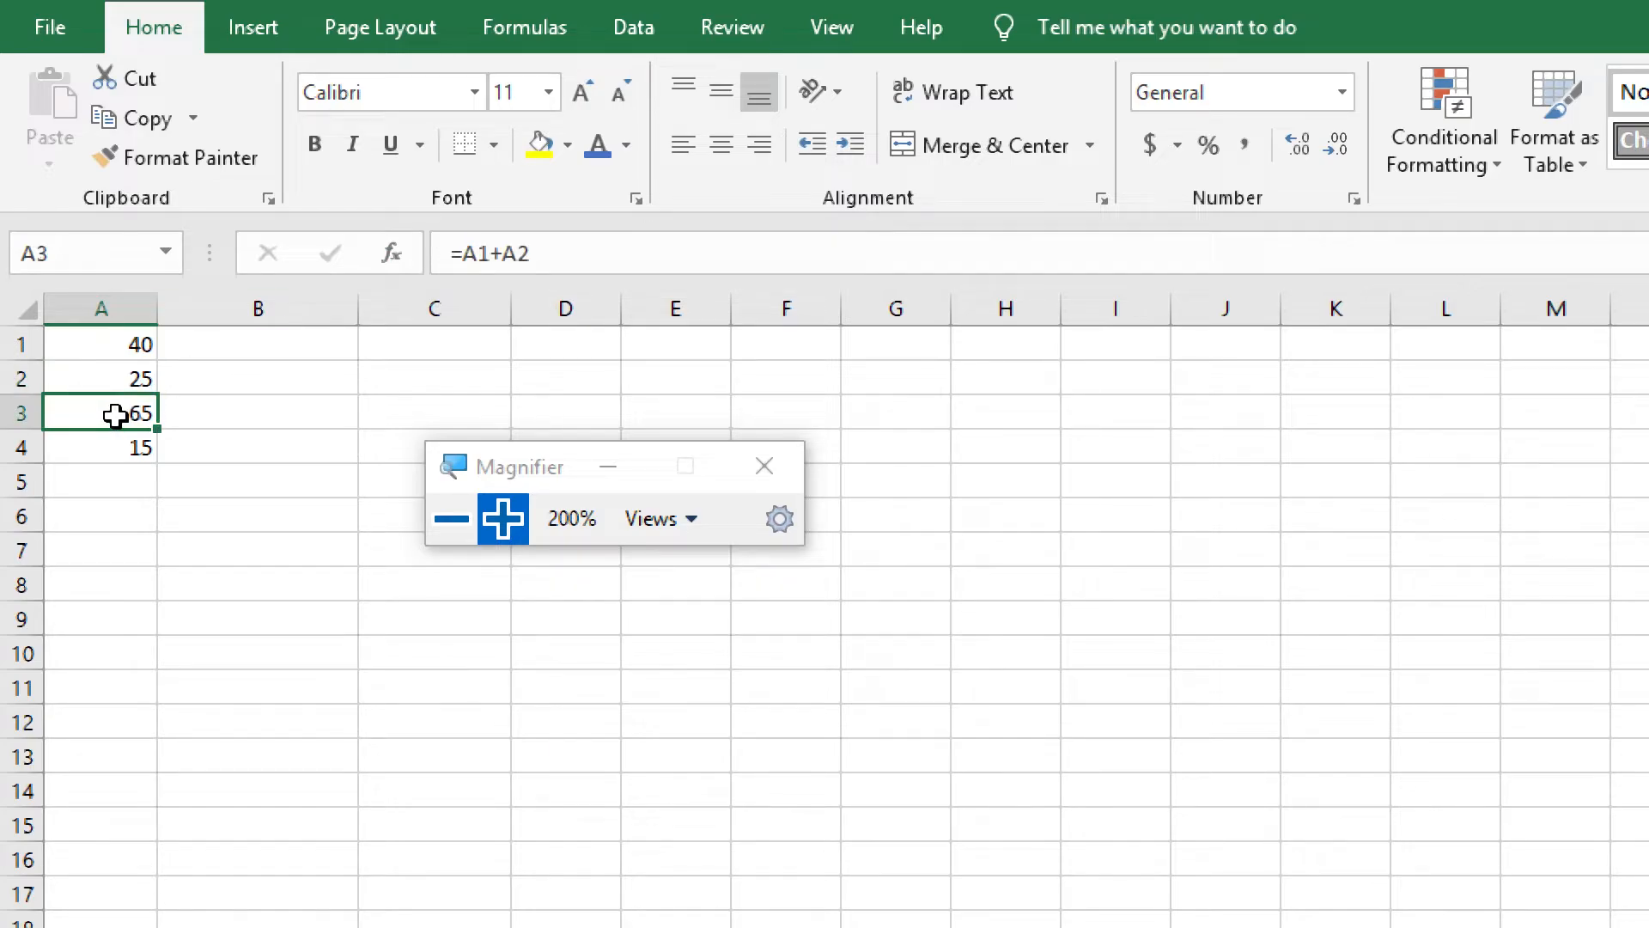
left_click(103, 447)
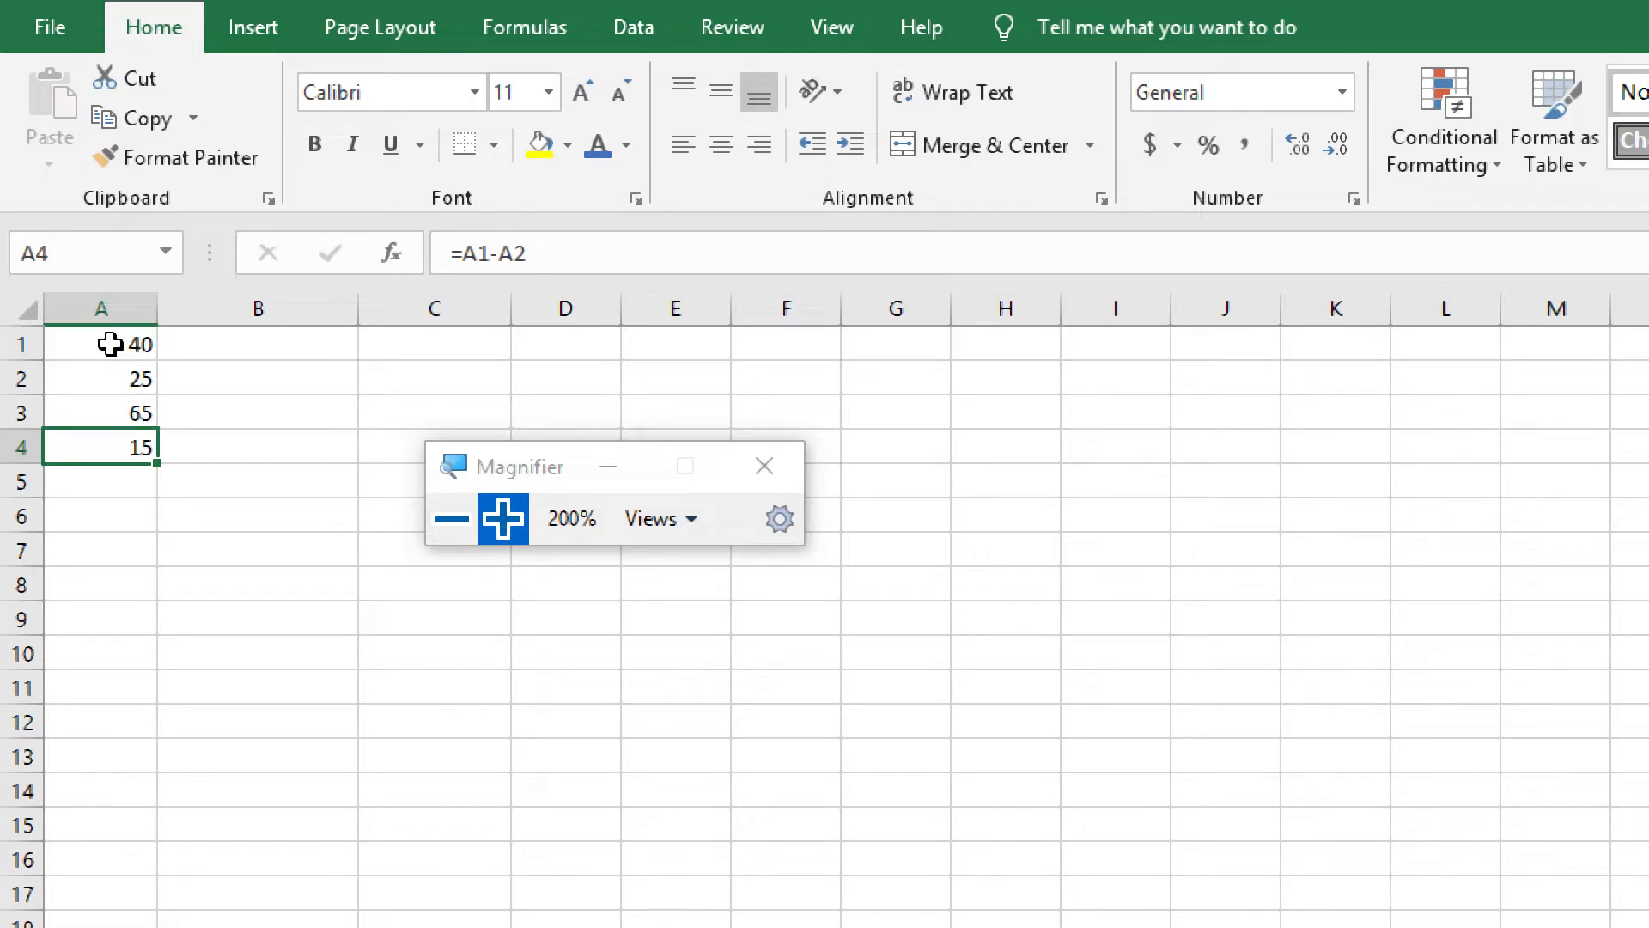
Set cell A1 back to 35 and recheck the formula cells A3 and A4
left_click(110, 343)
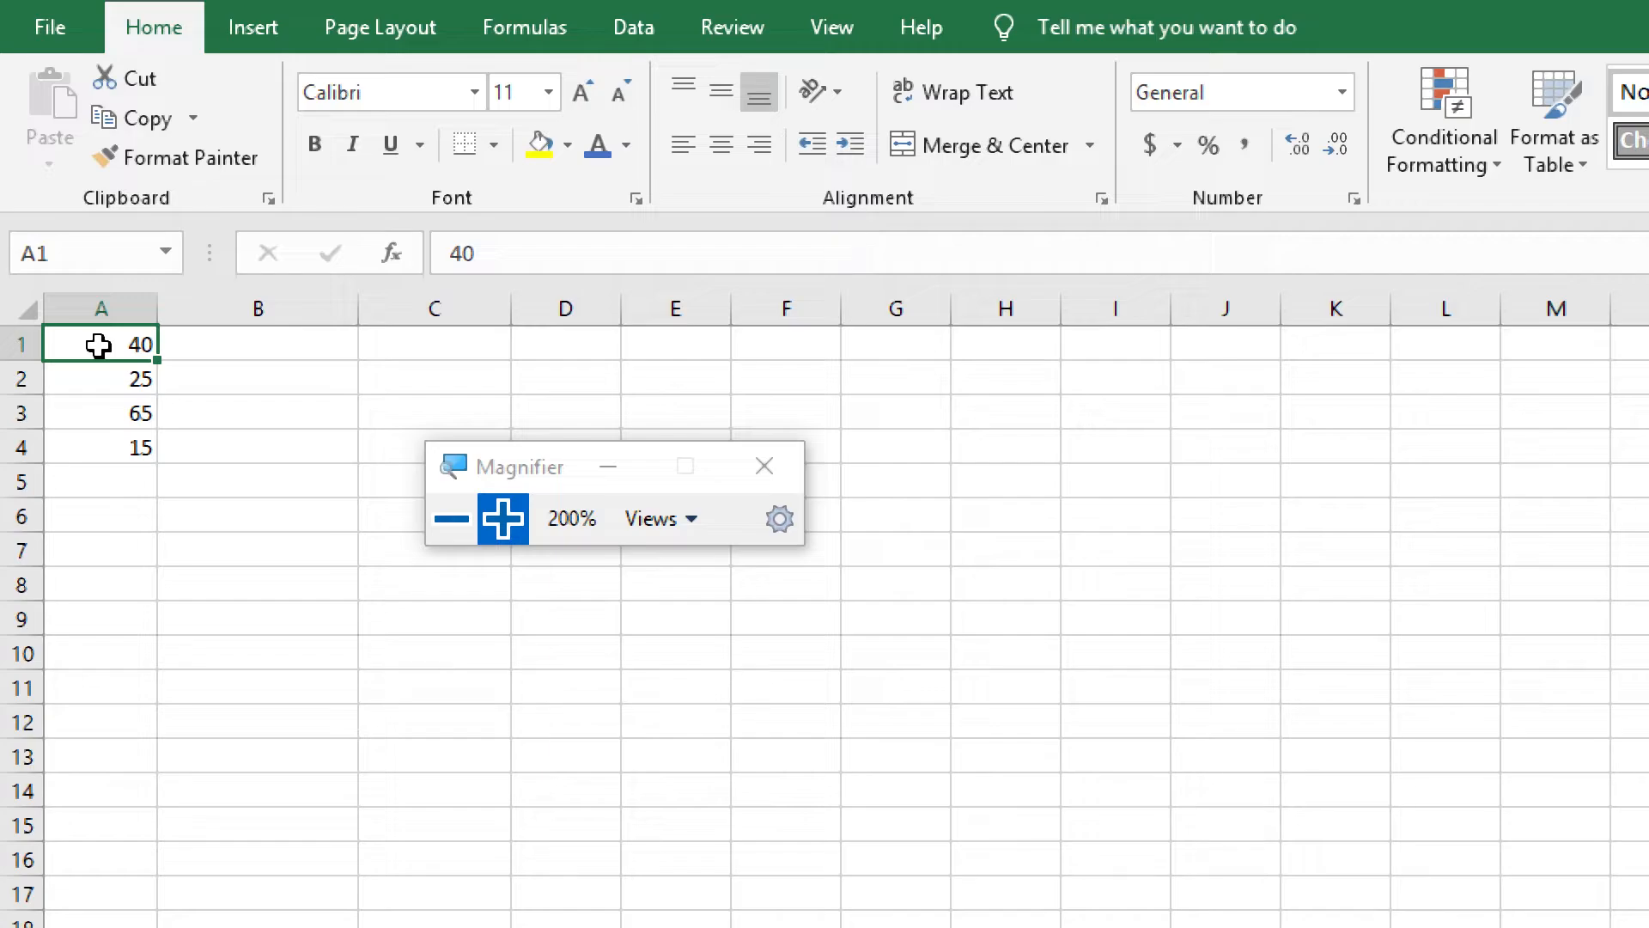
type("35")
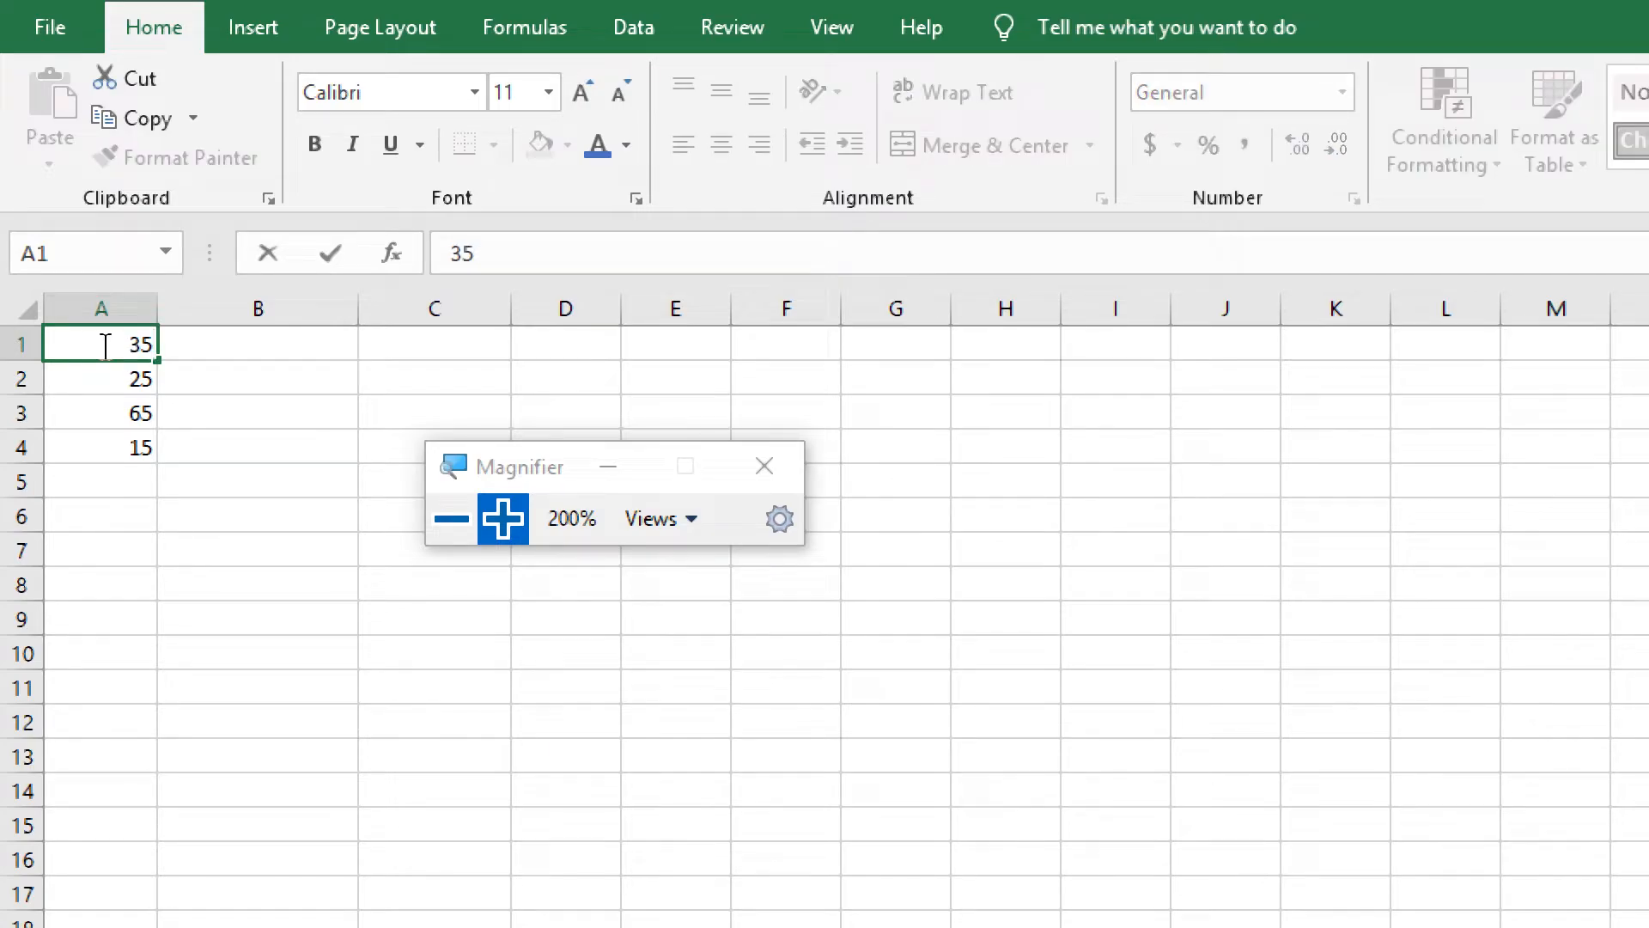
key("Return")
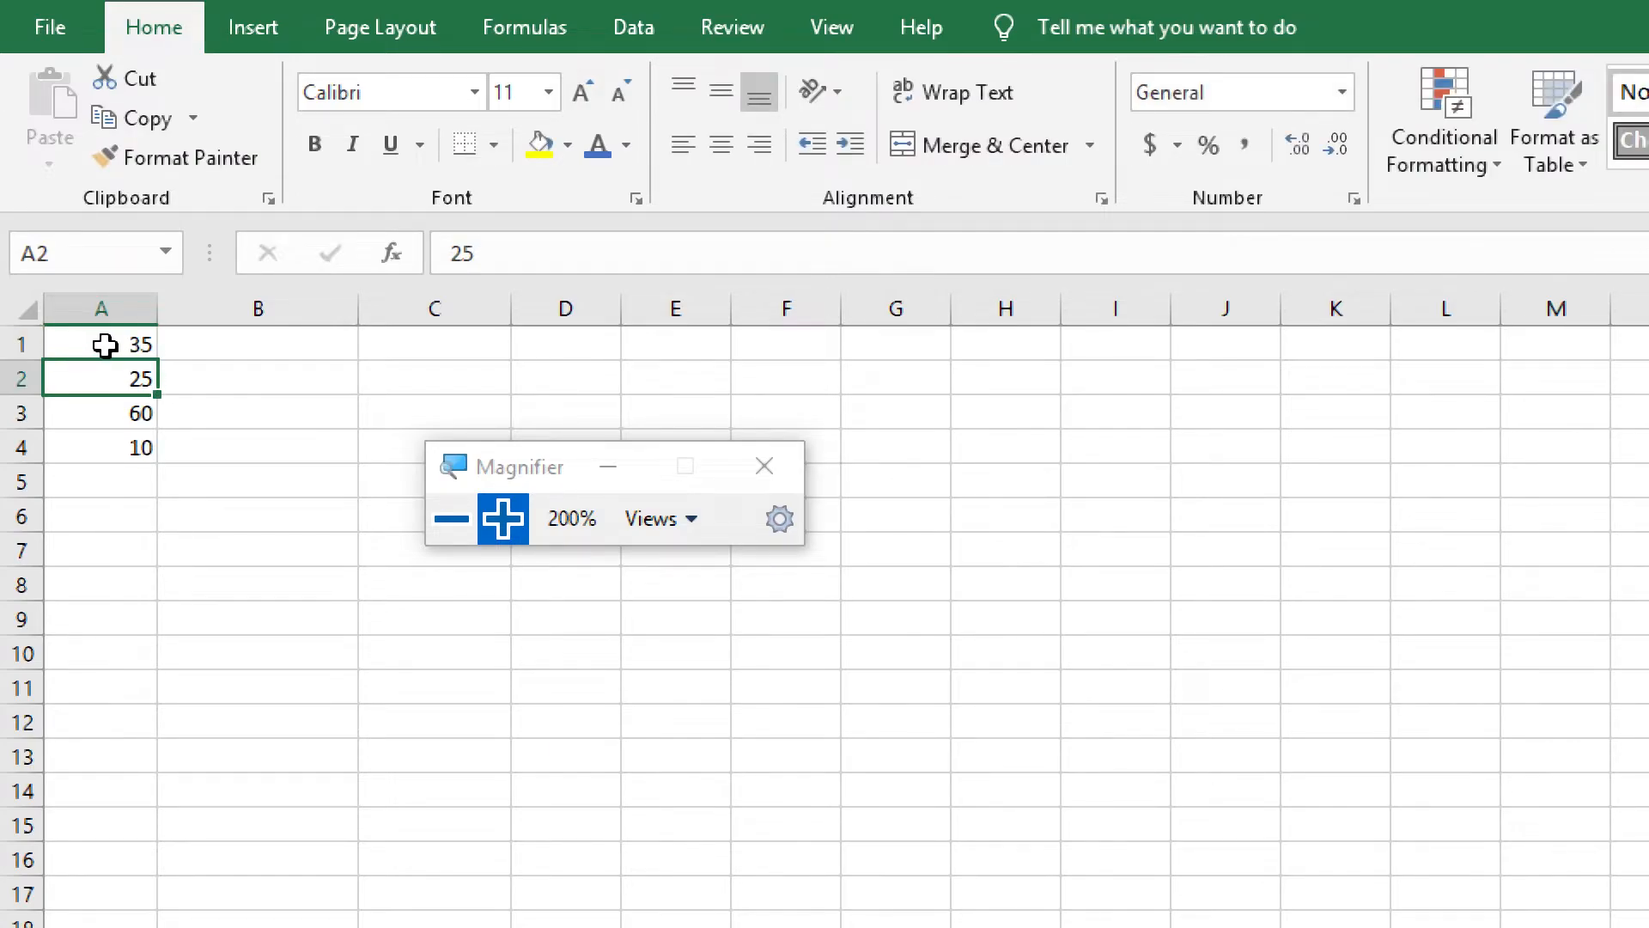
left_click(82, 417)
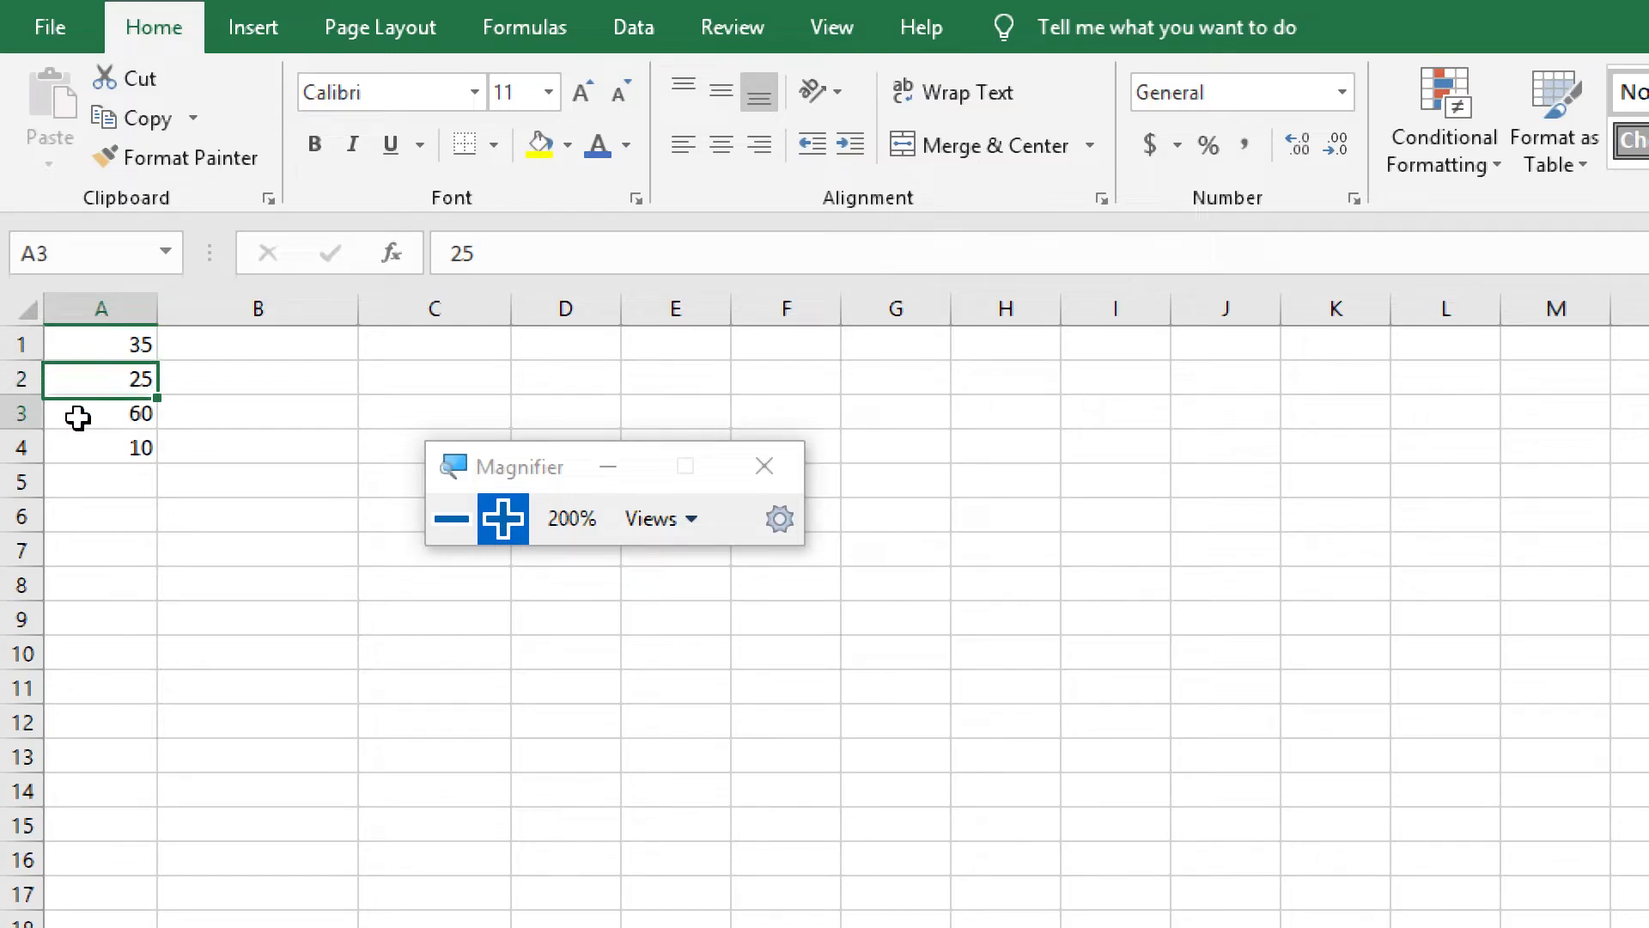
left_click(84, 452)
left_click(85, 419)
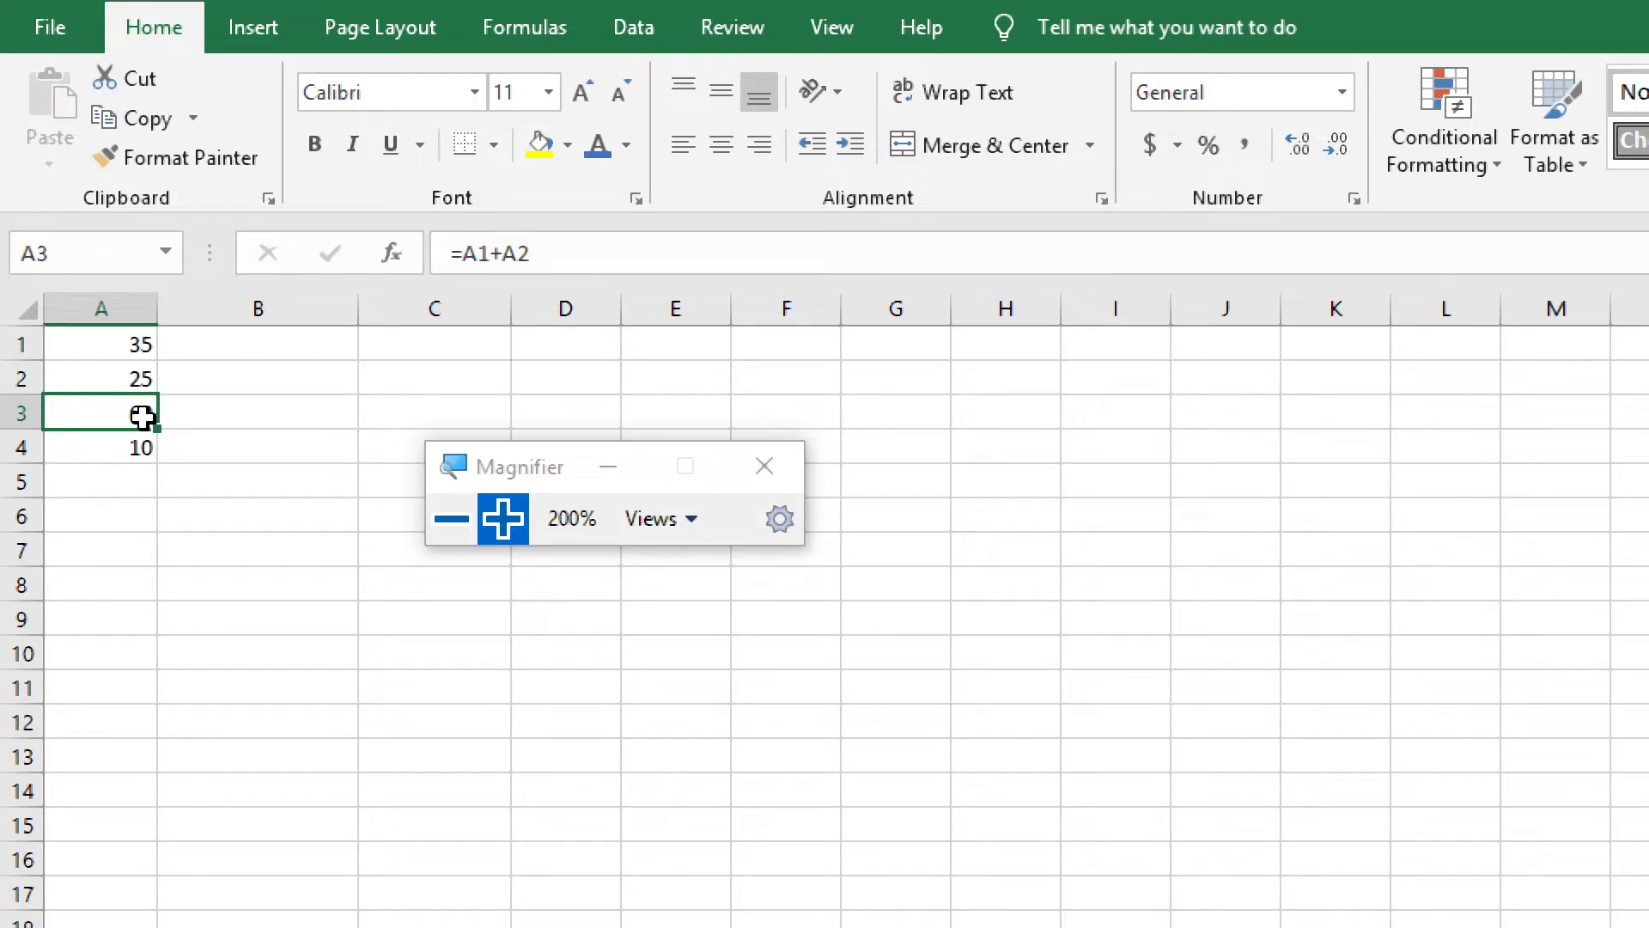
Clear the numbers and formulas from cells A1 to A4
left_click_drag(120, 353, 112, 448)
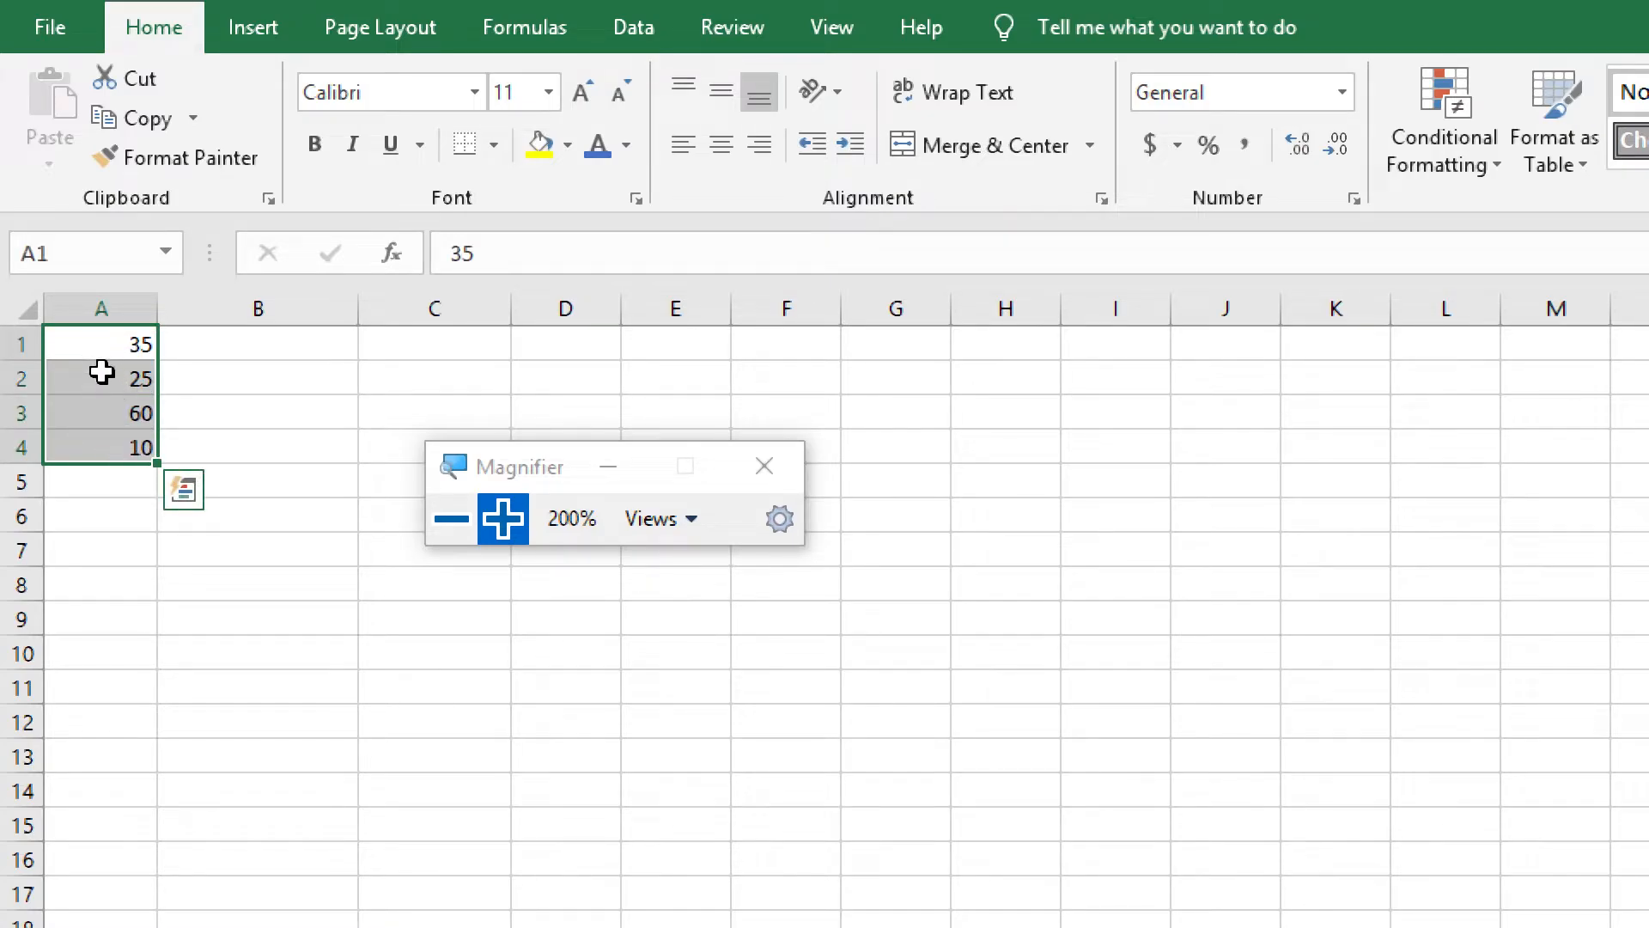
key("Delete")
left_click(244, 400)
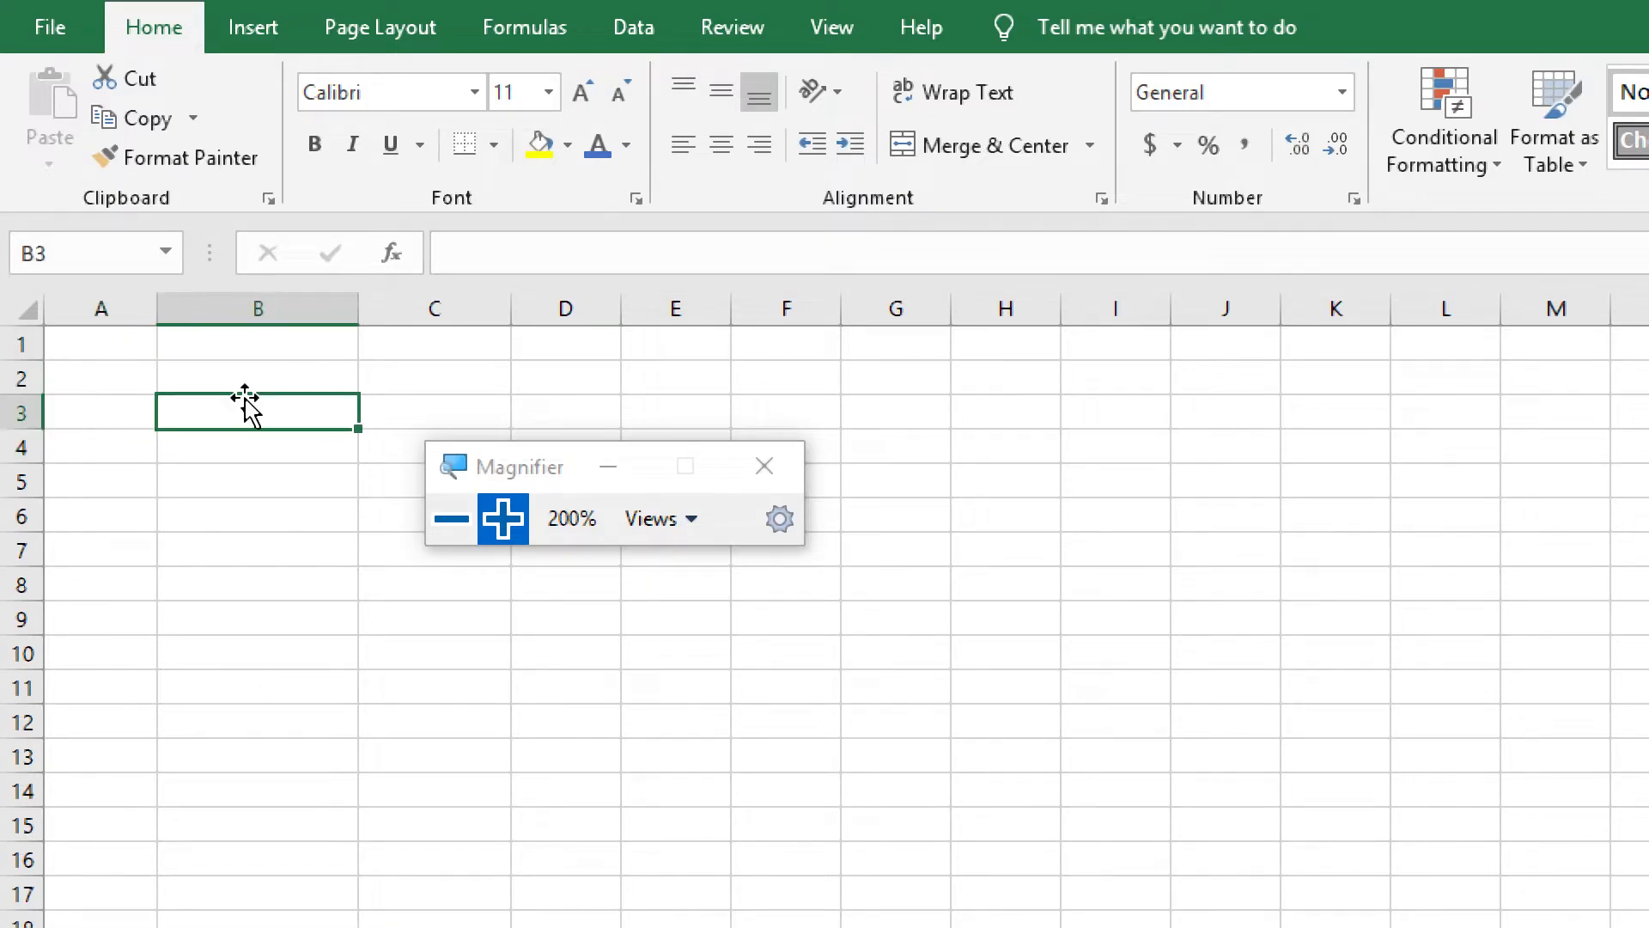
Widen column A and enter the heading Number 1 in cell A1
left_click(110, 337)
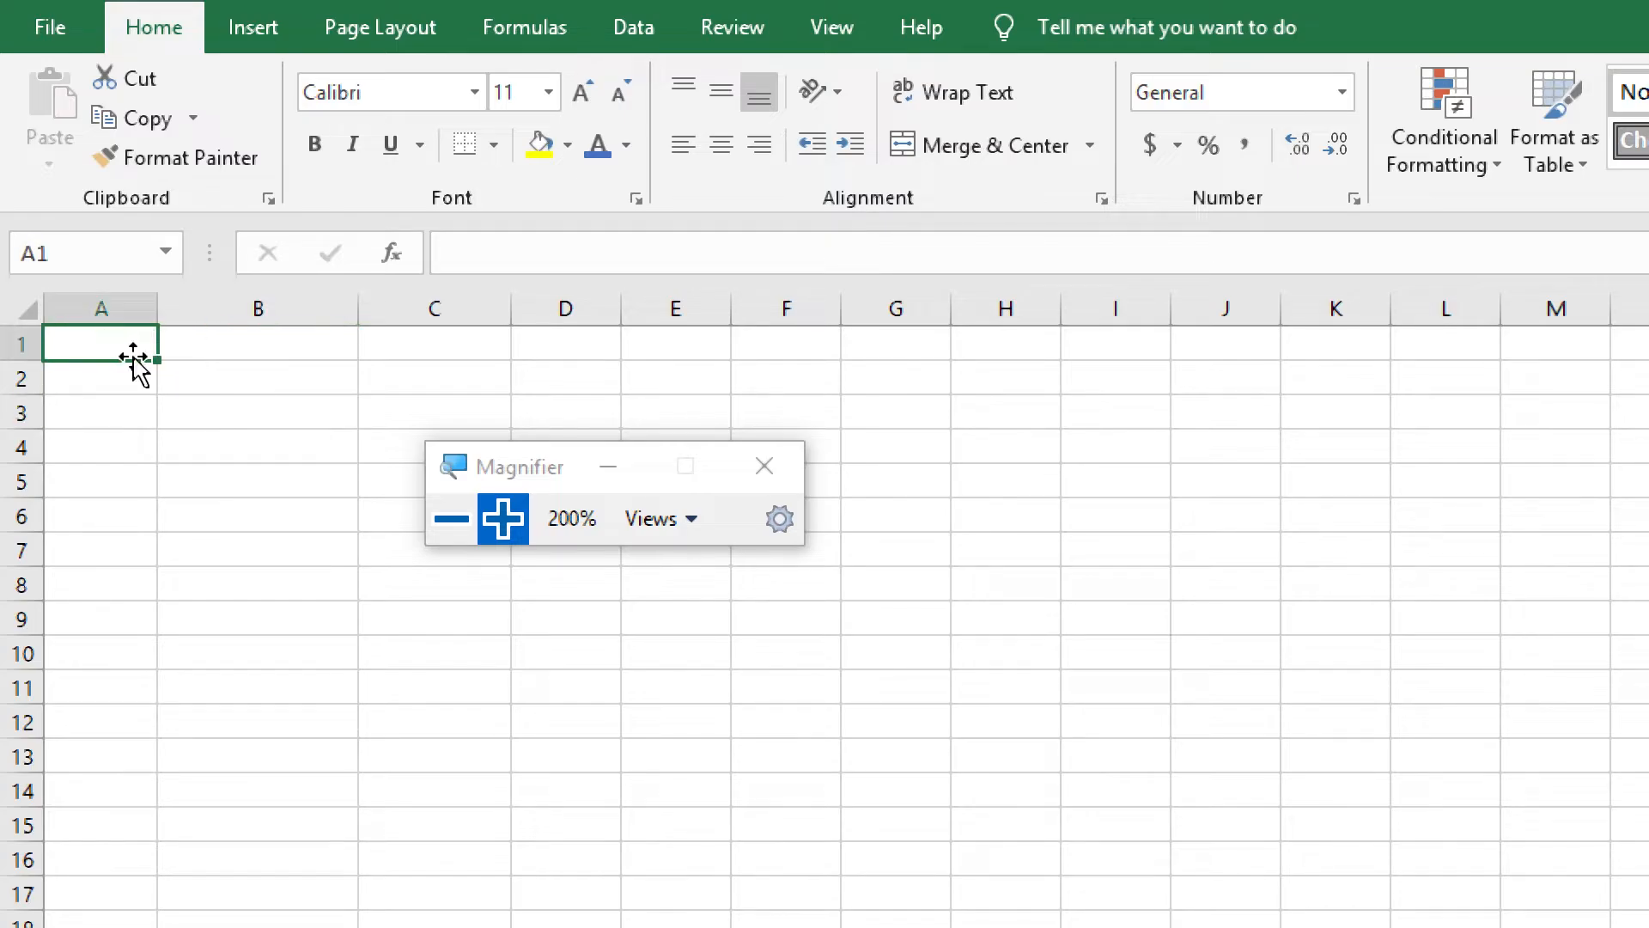
left_click_drag(157, 308, 232, 308)
type("Nu")
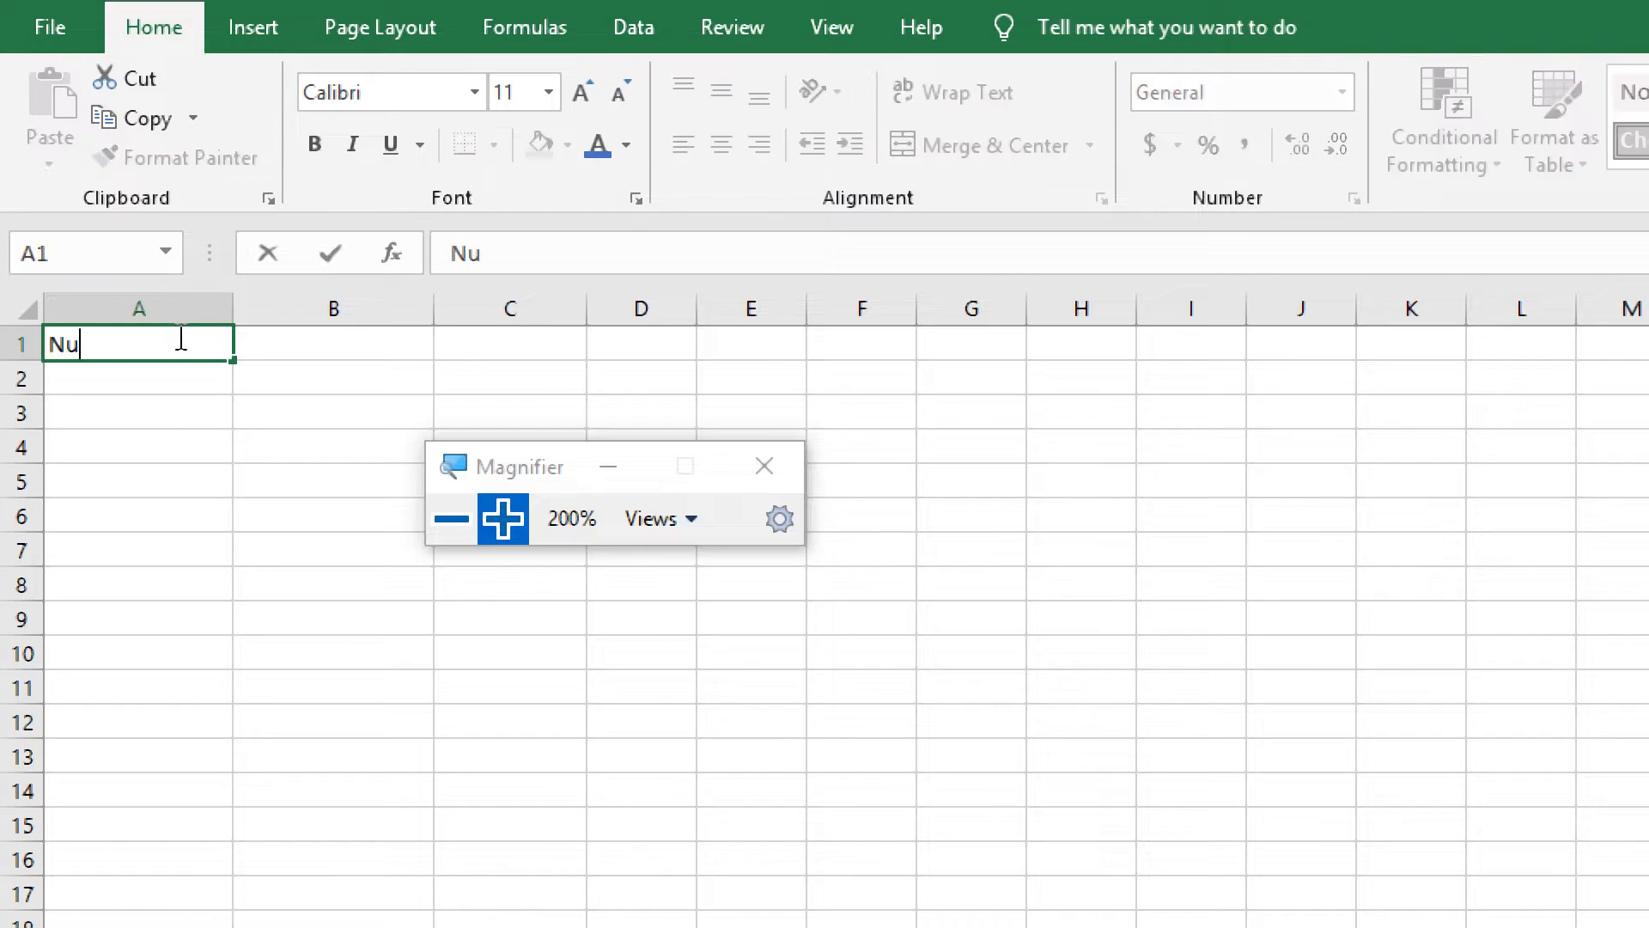
type("mber 1")
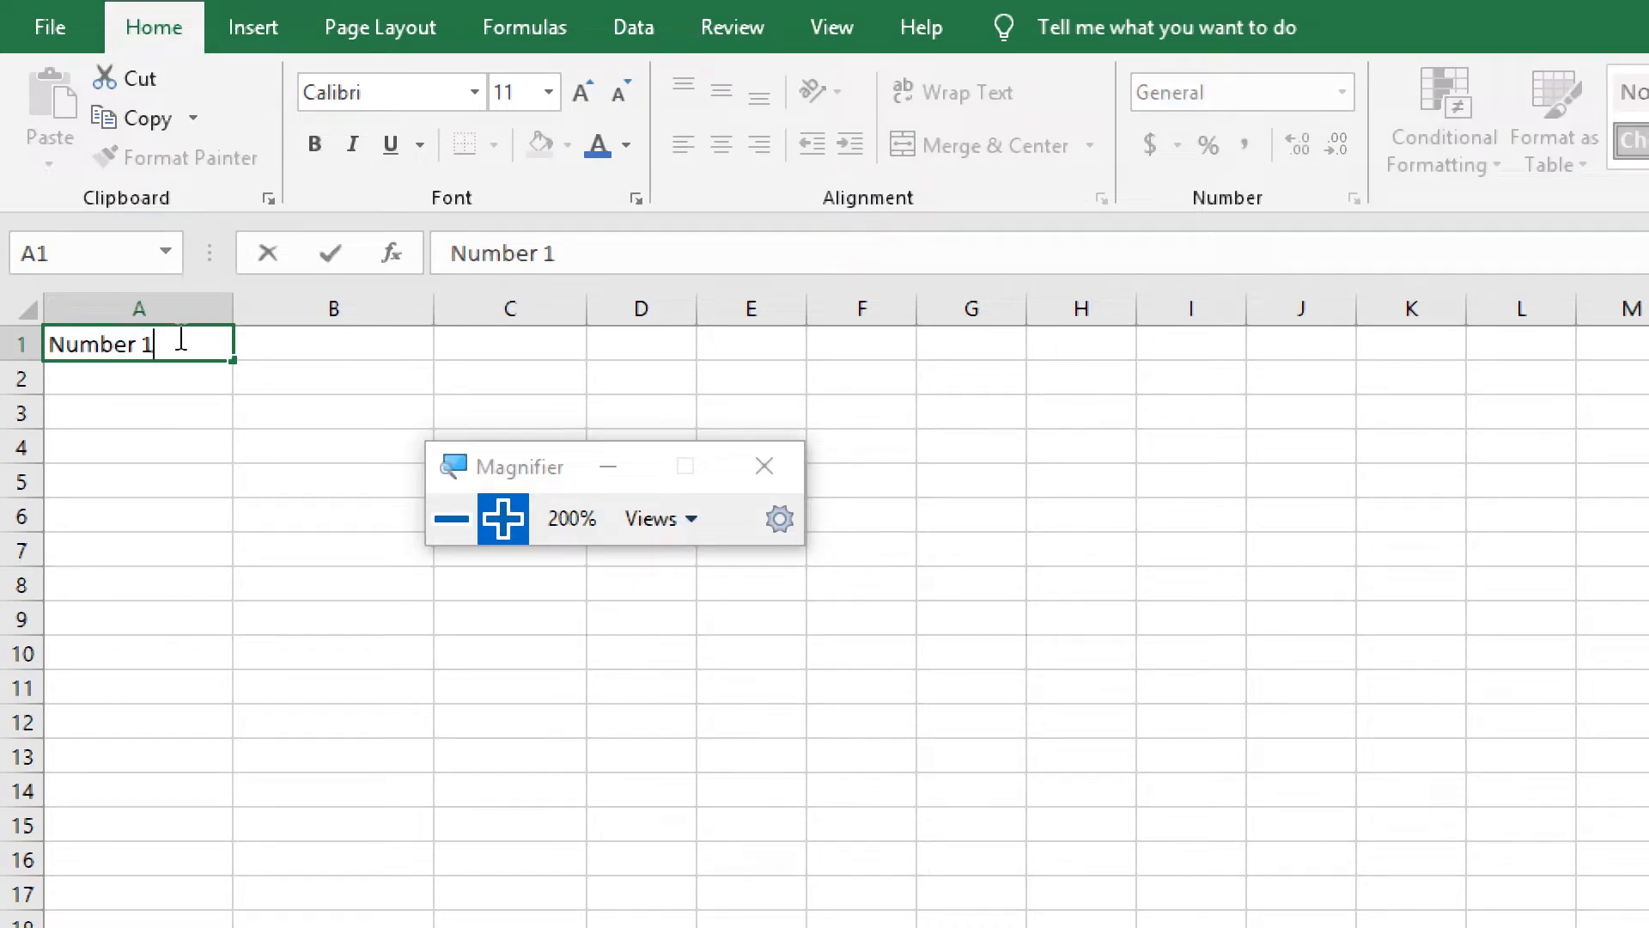
Enter the headings Number 2 in cell B1 and Addition in cell C1
left_click(278, 346)
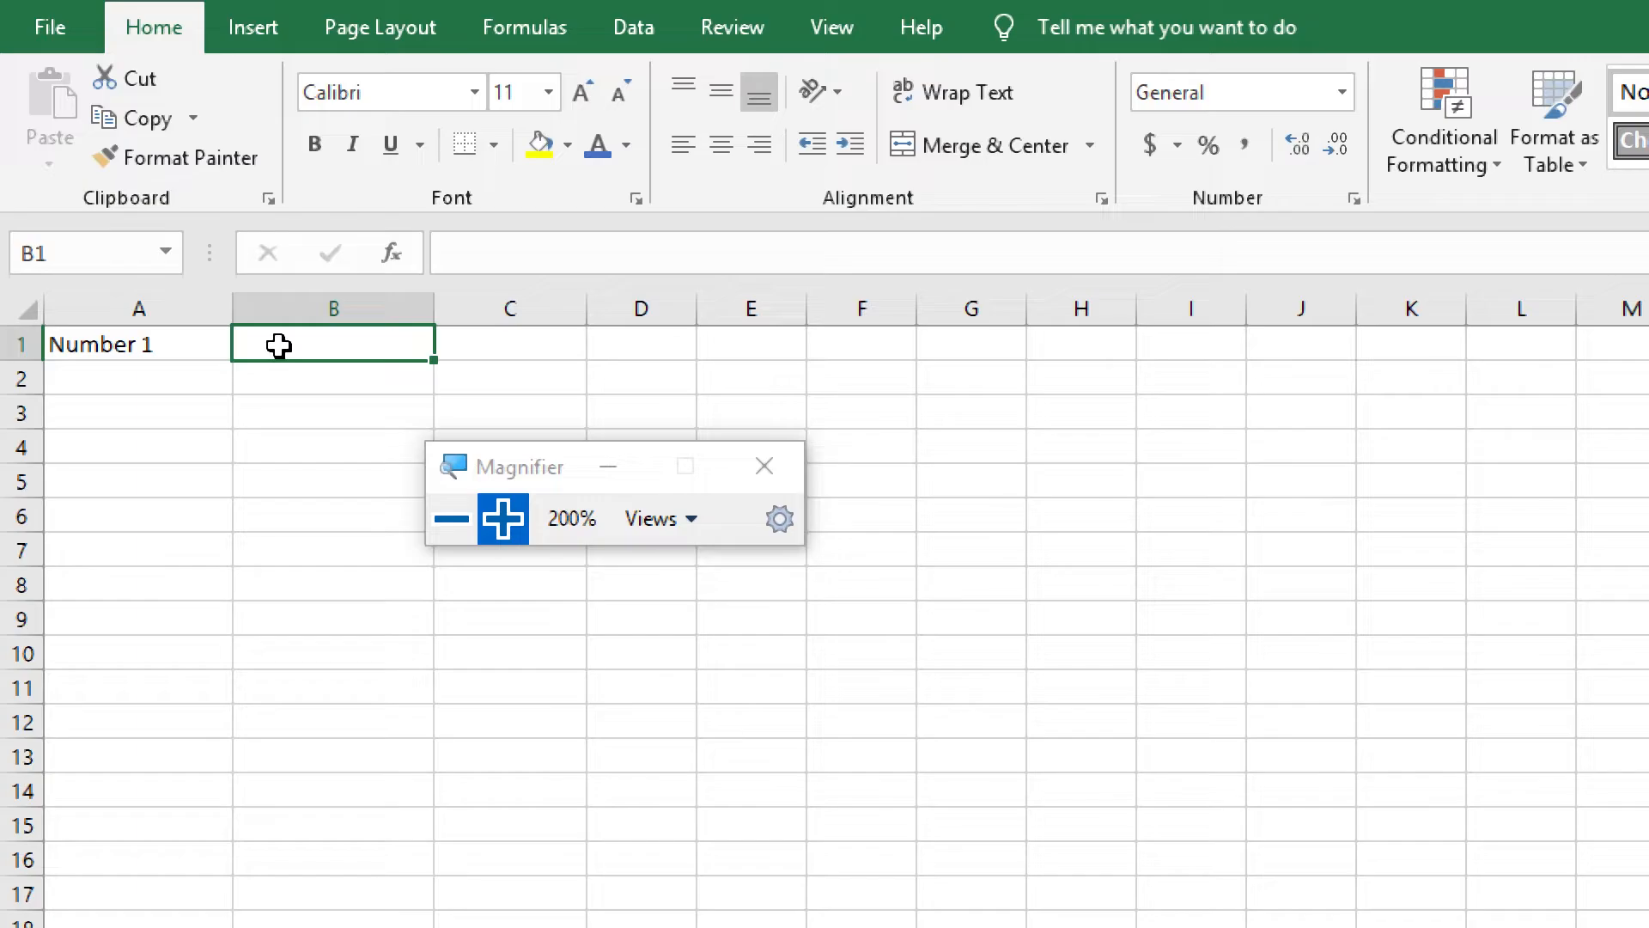
type("Number ")
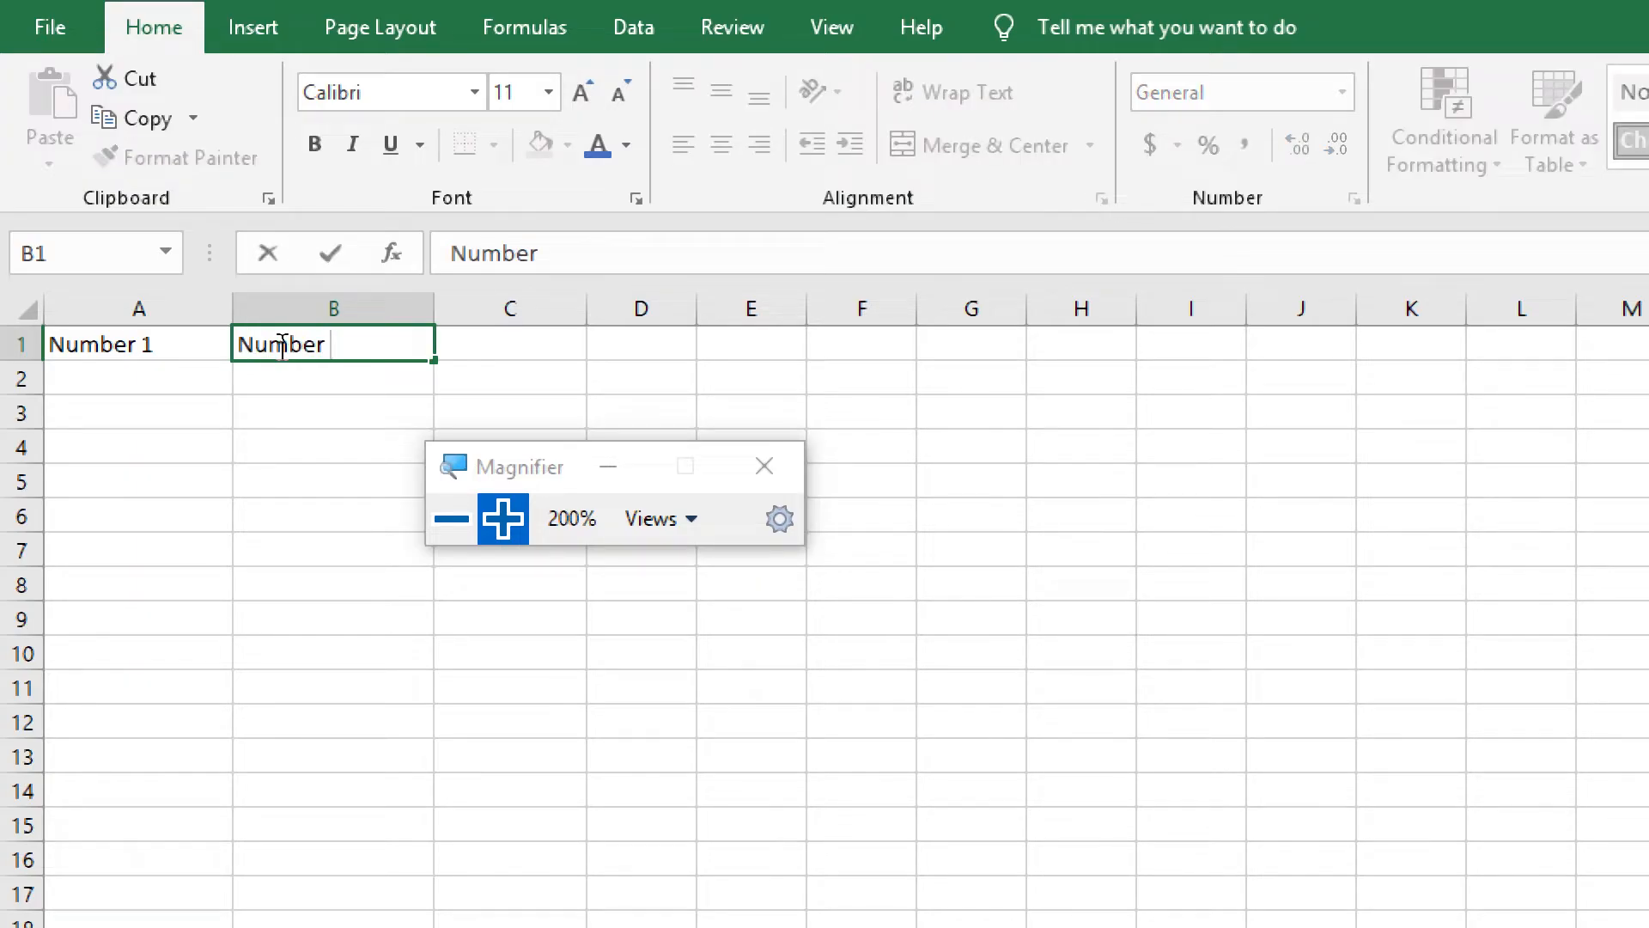
type("2")
left_click(557, 344)
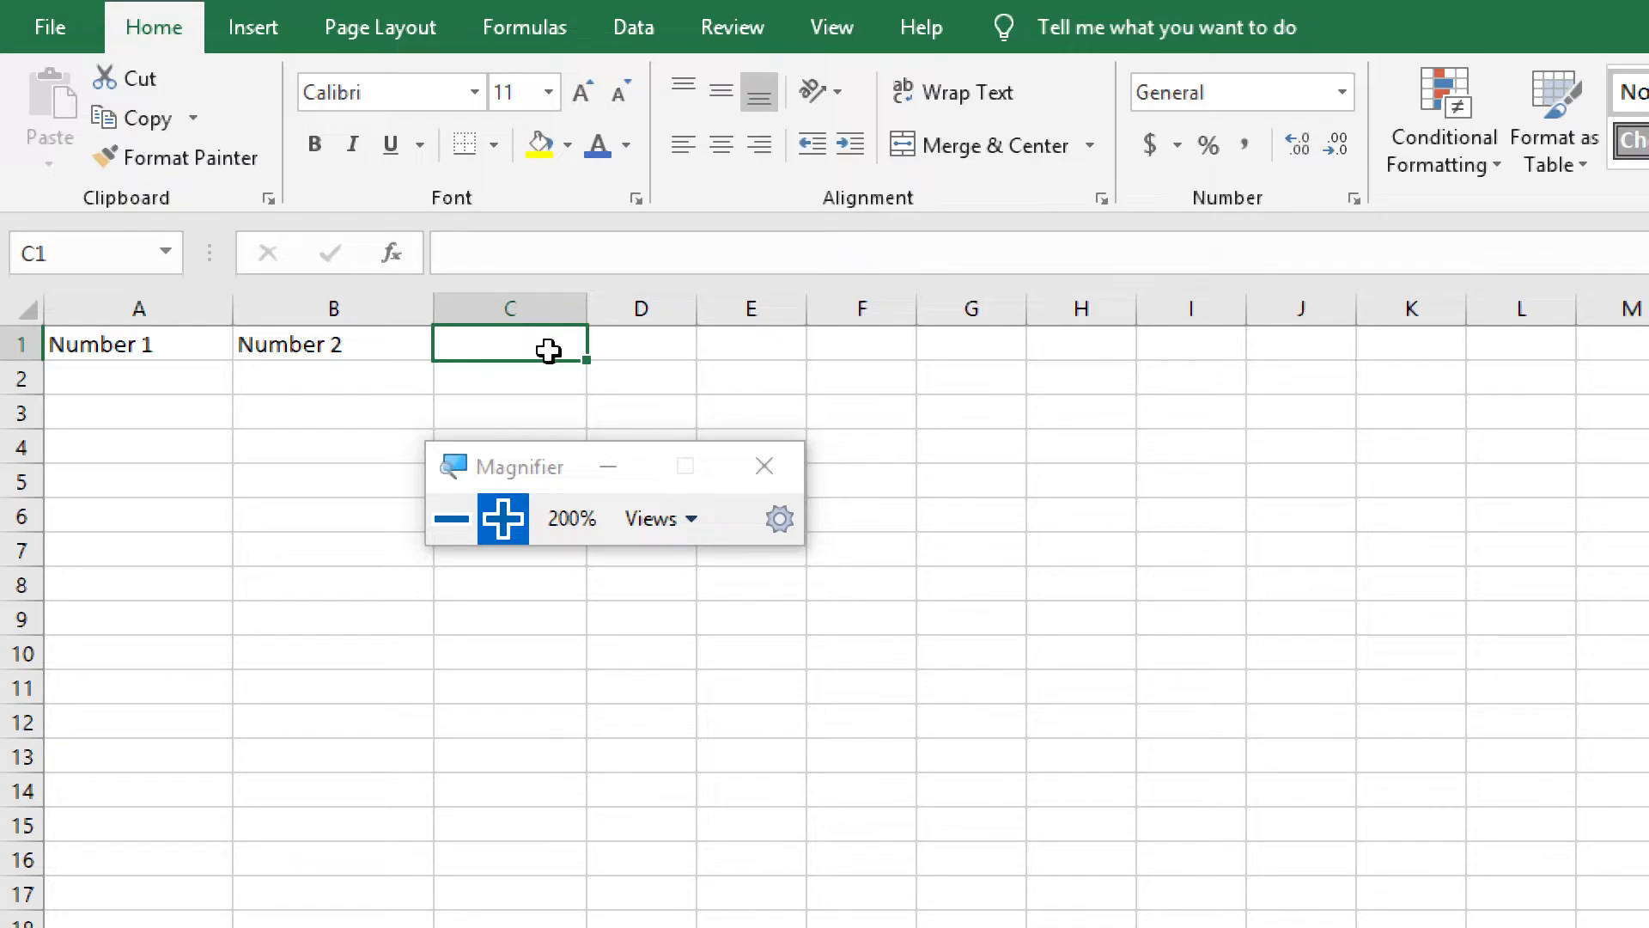
type("Addition")
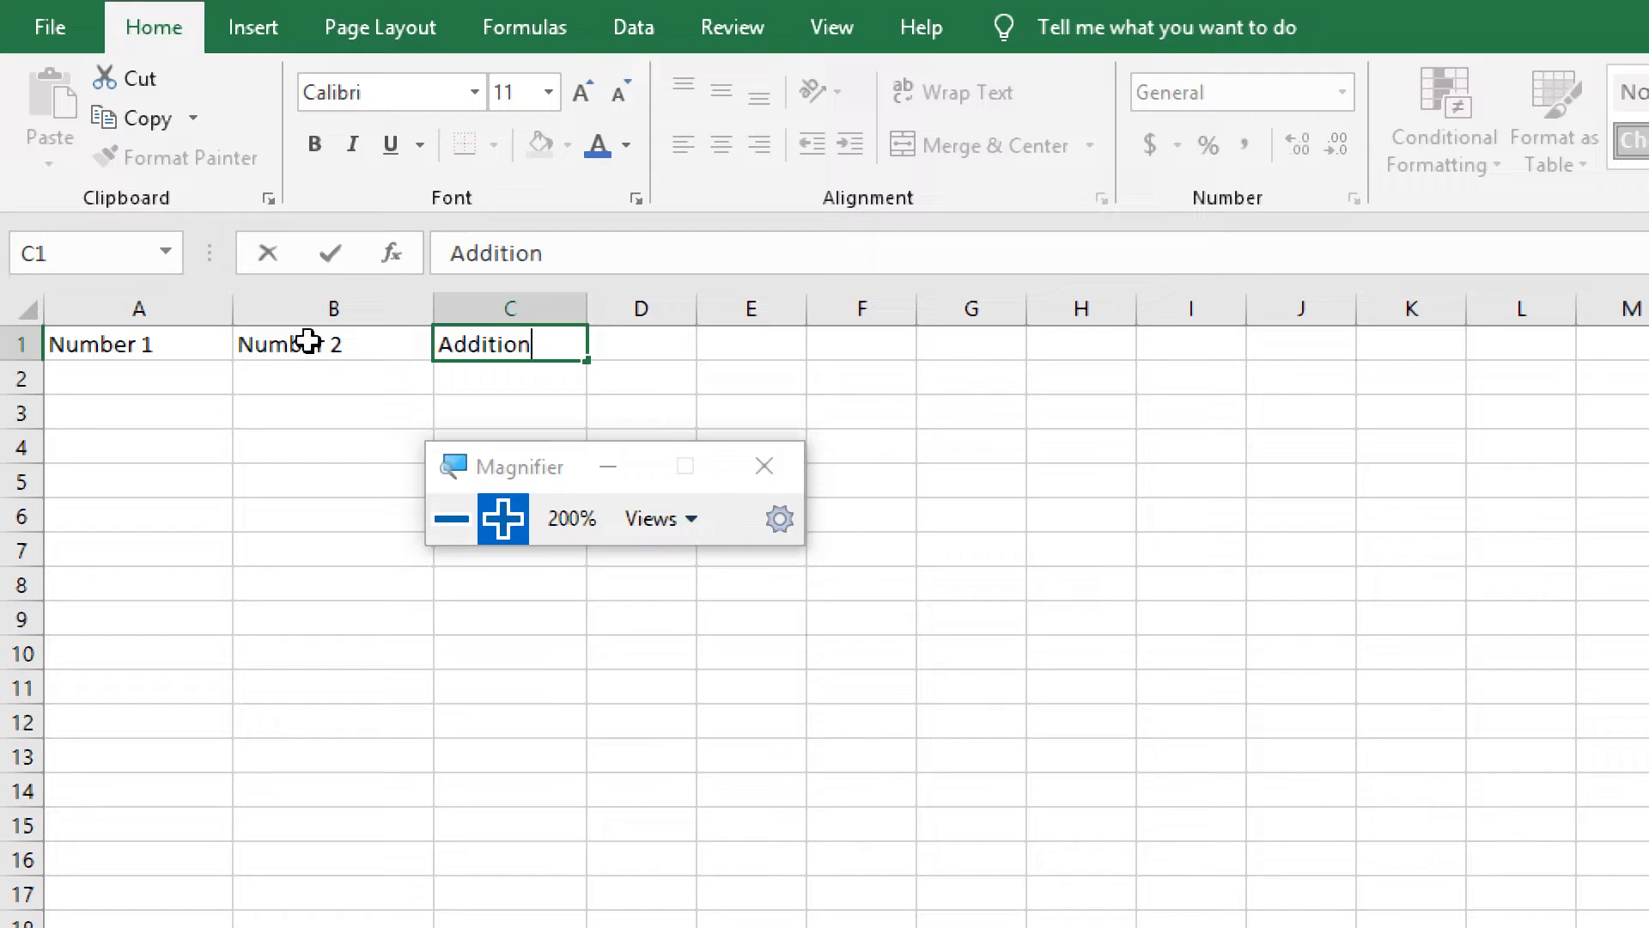
Enter the heading Subtraction in cell D1 and widen column D to fit it
left_click(645, 344)
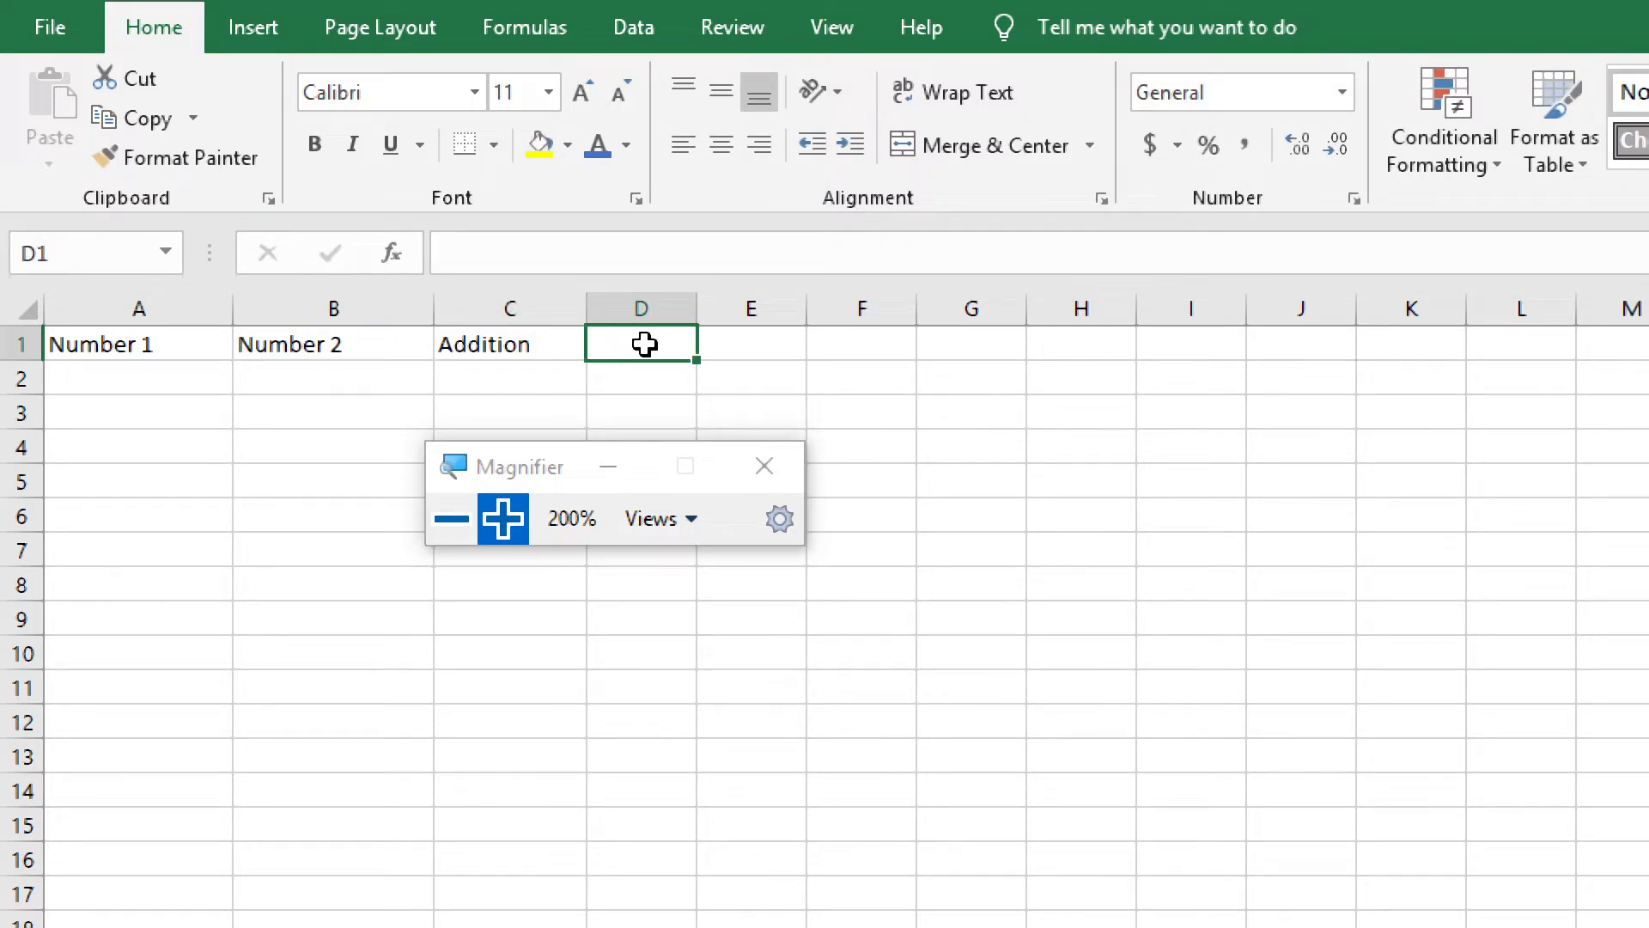
type("Subtraction")
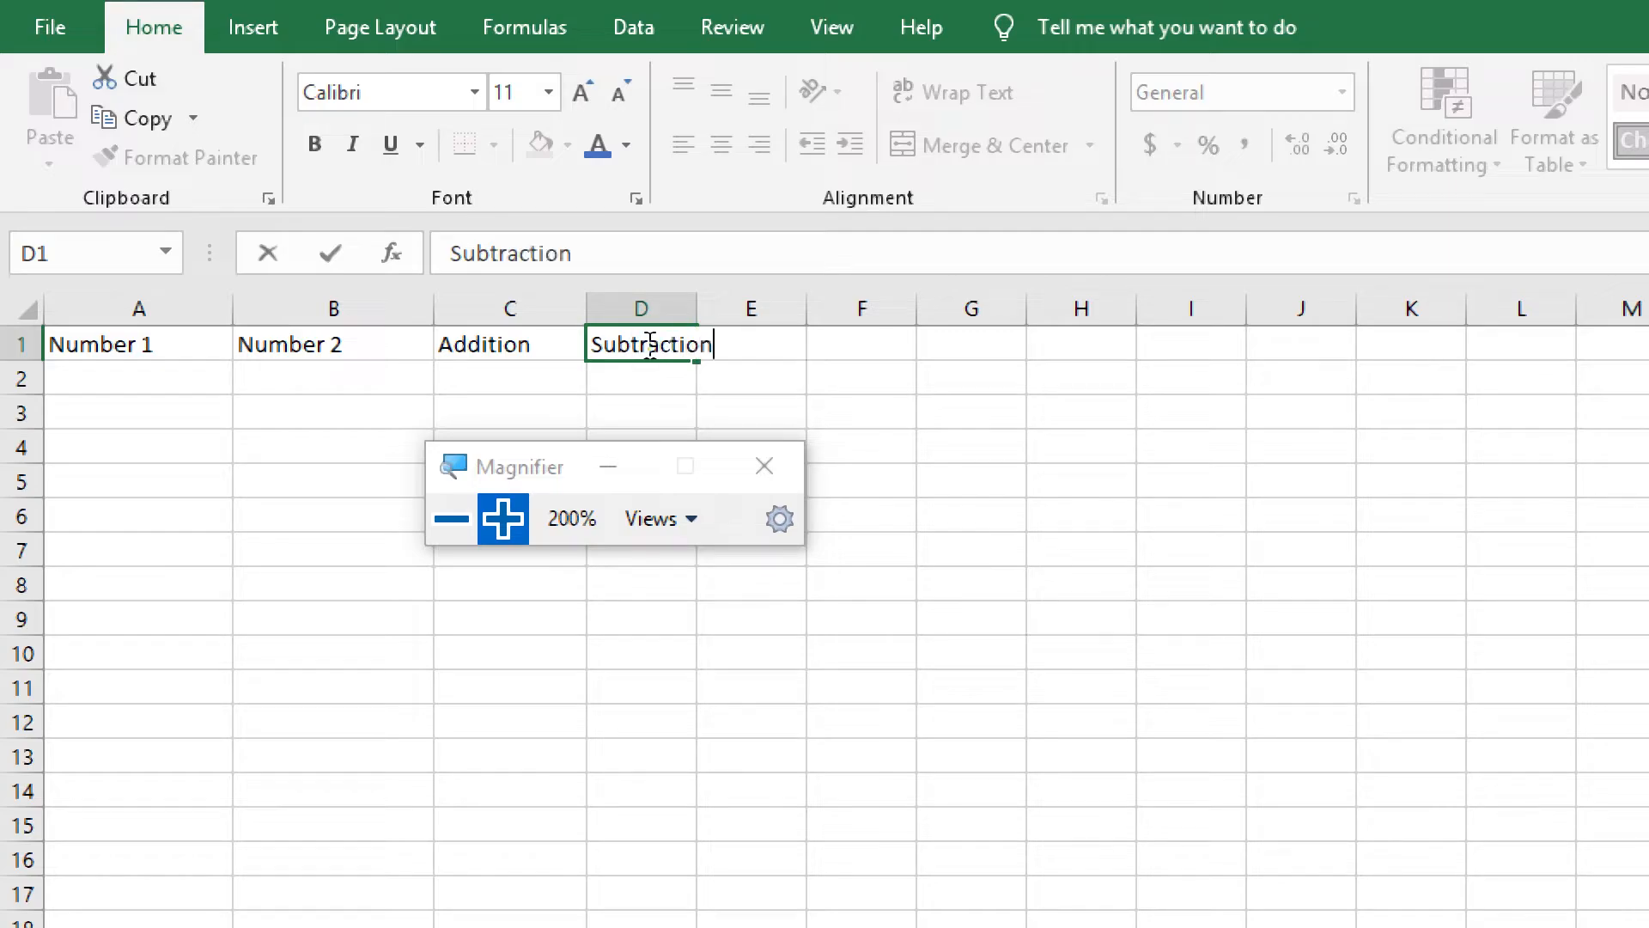
key("Tab")
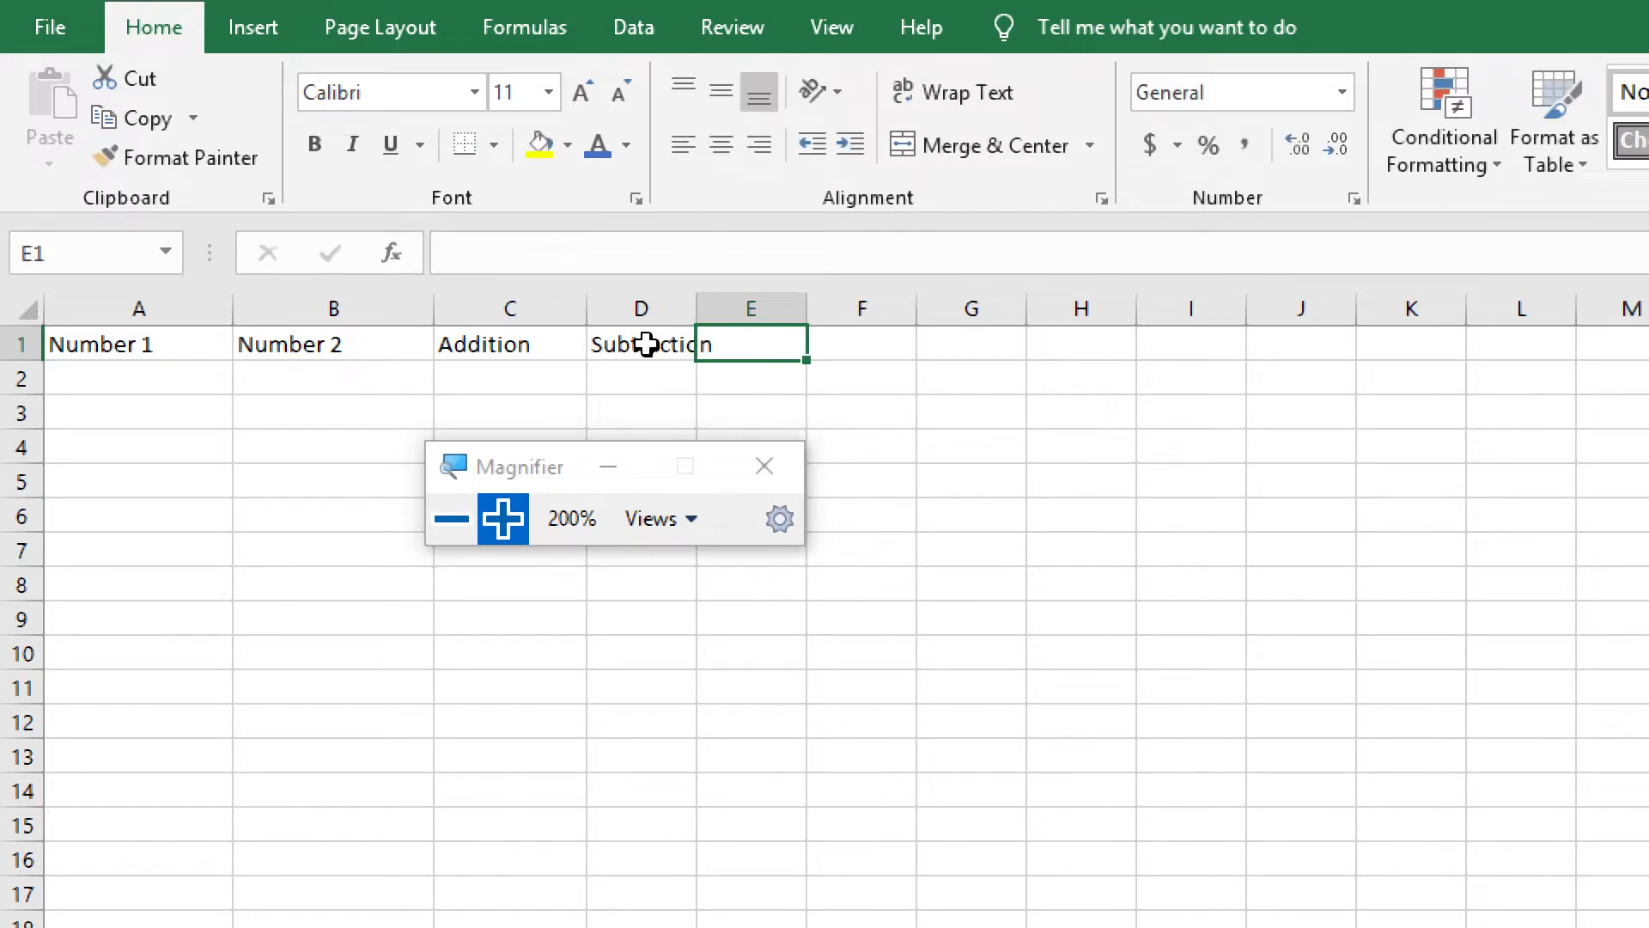
left_click_drag(696, 306, 746, 306)
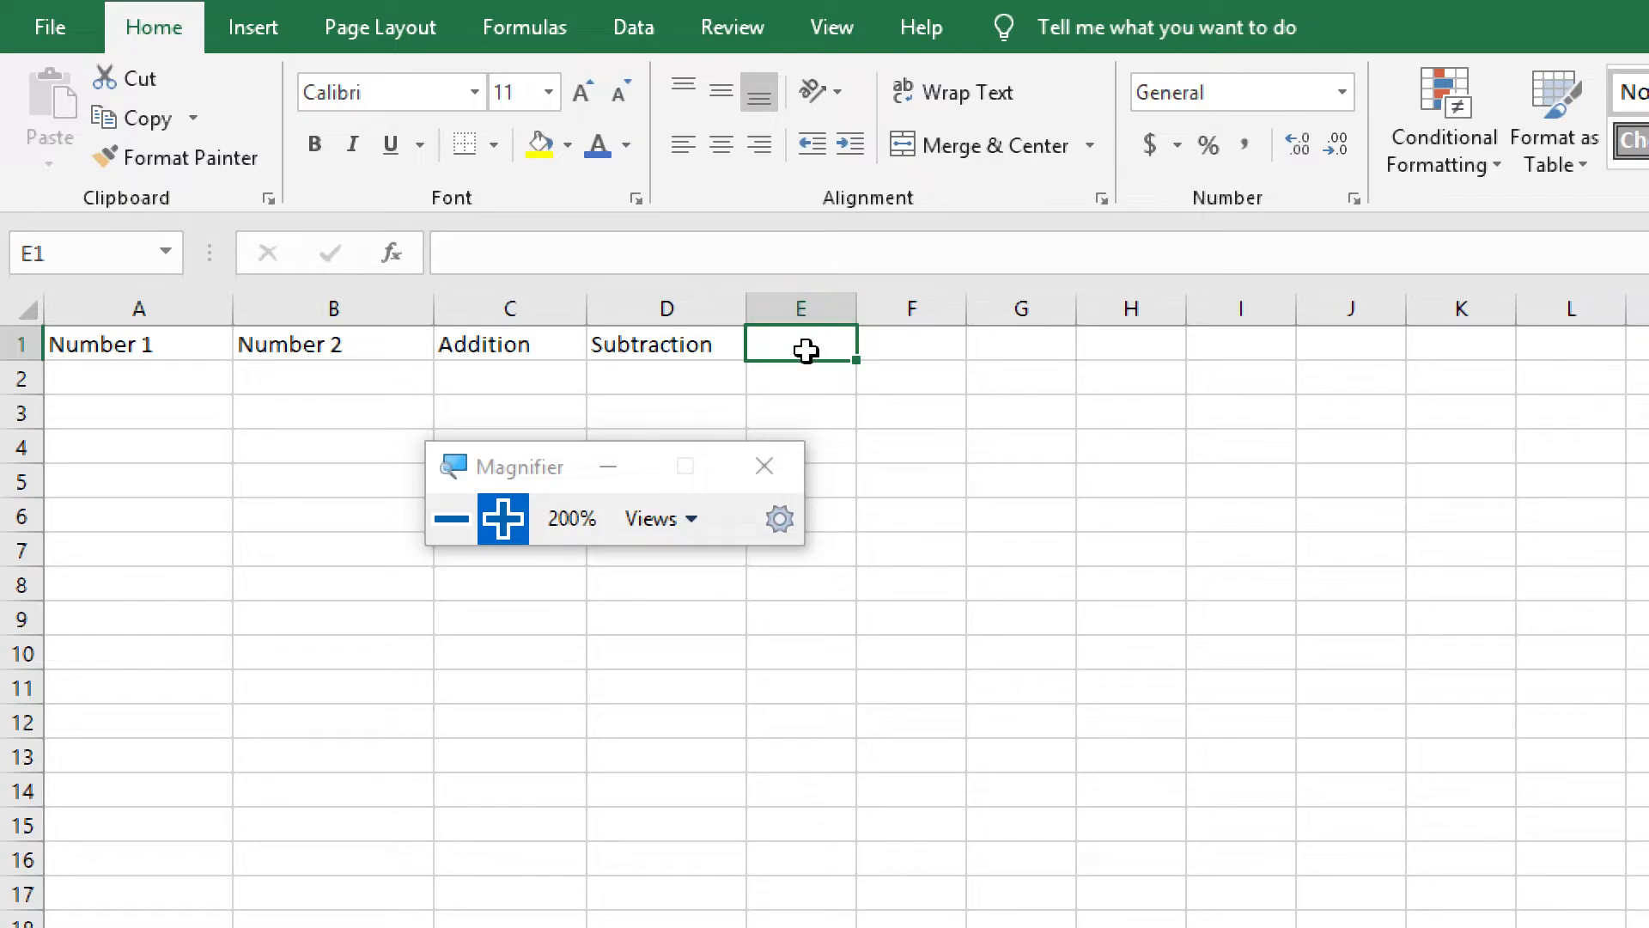
Enter the headings Multiplication in cell E1 and Division in cell F1, widening column E to fit its text
type("Mul")
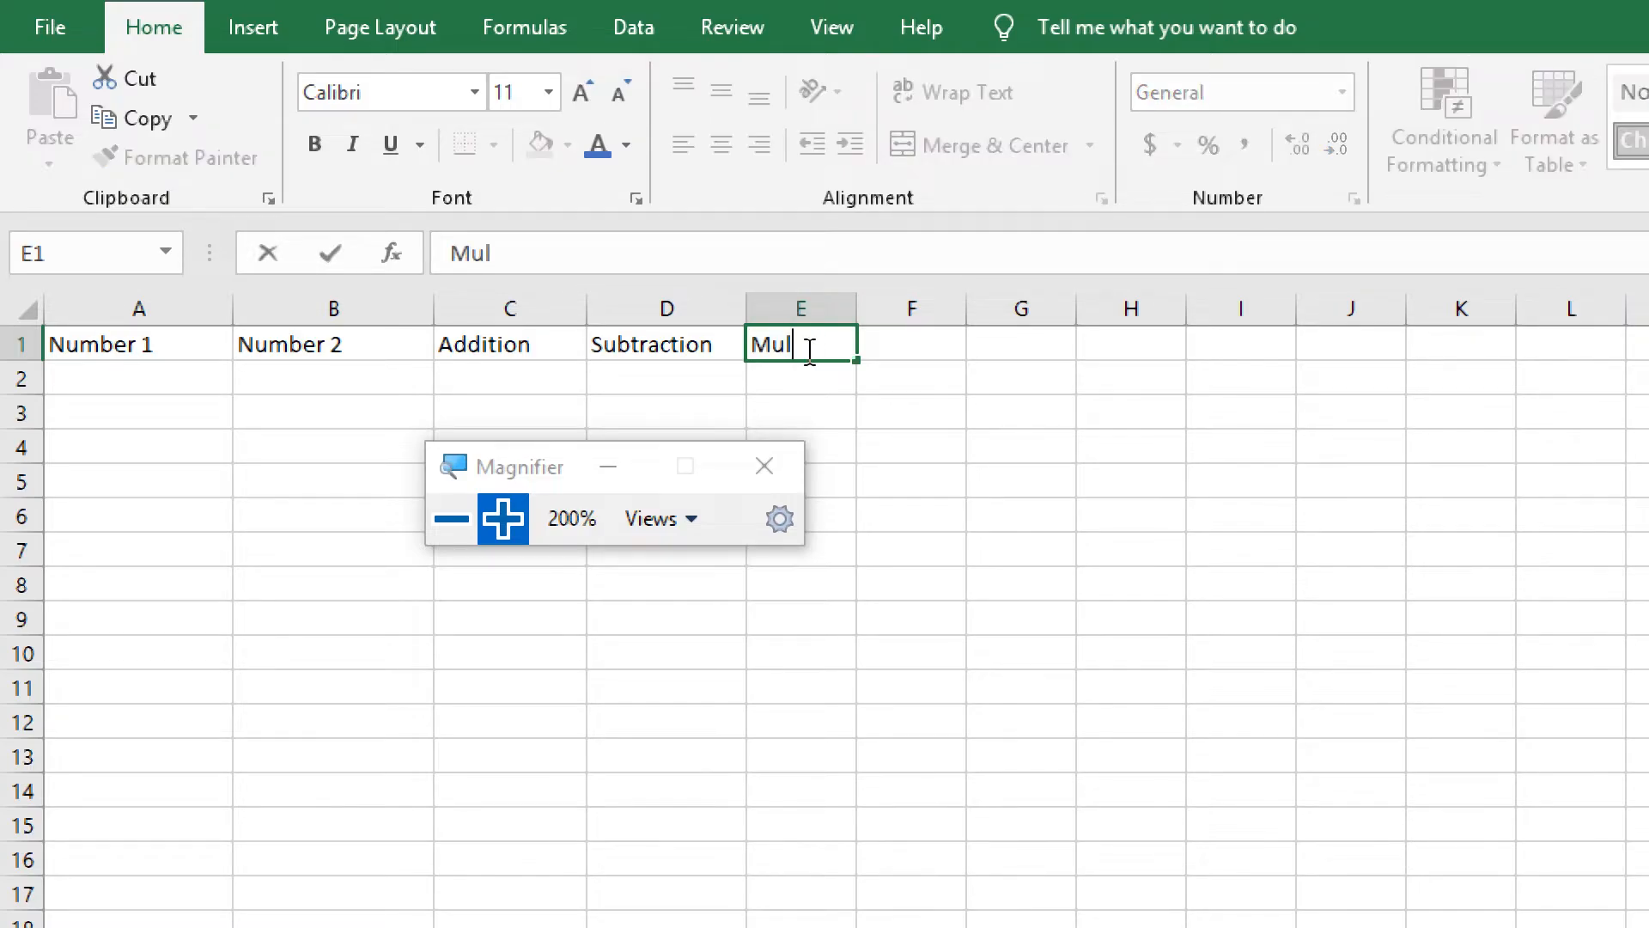
type("tipl;ication")
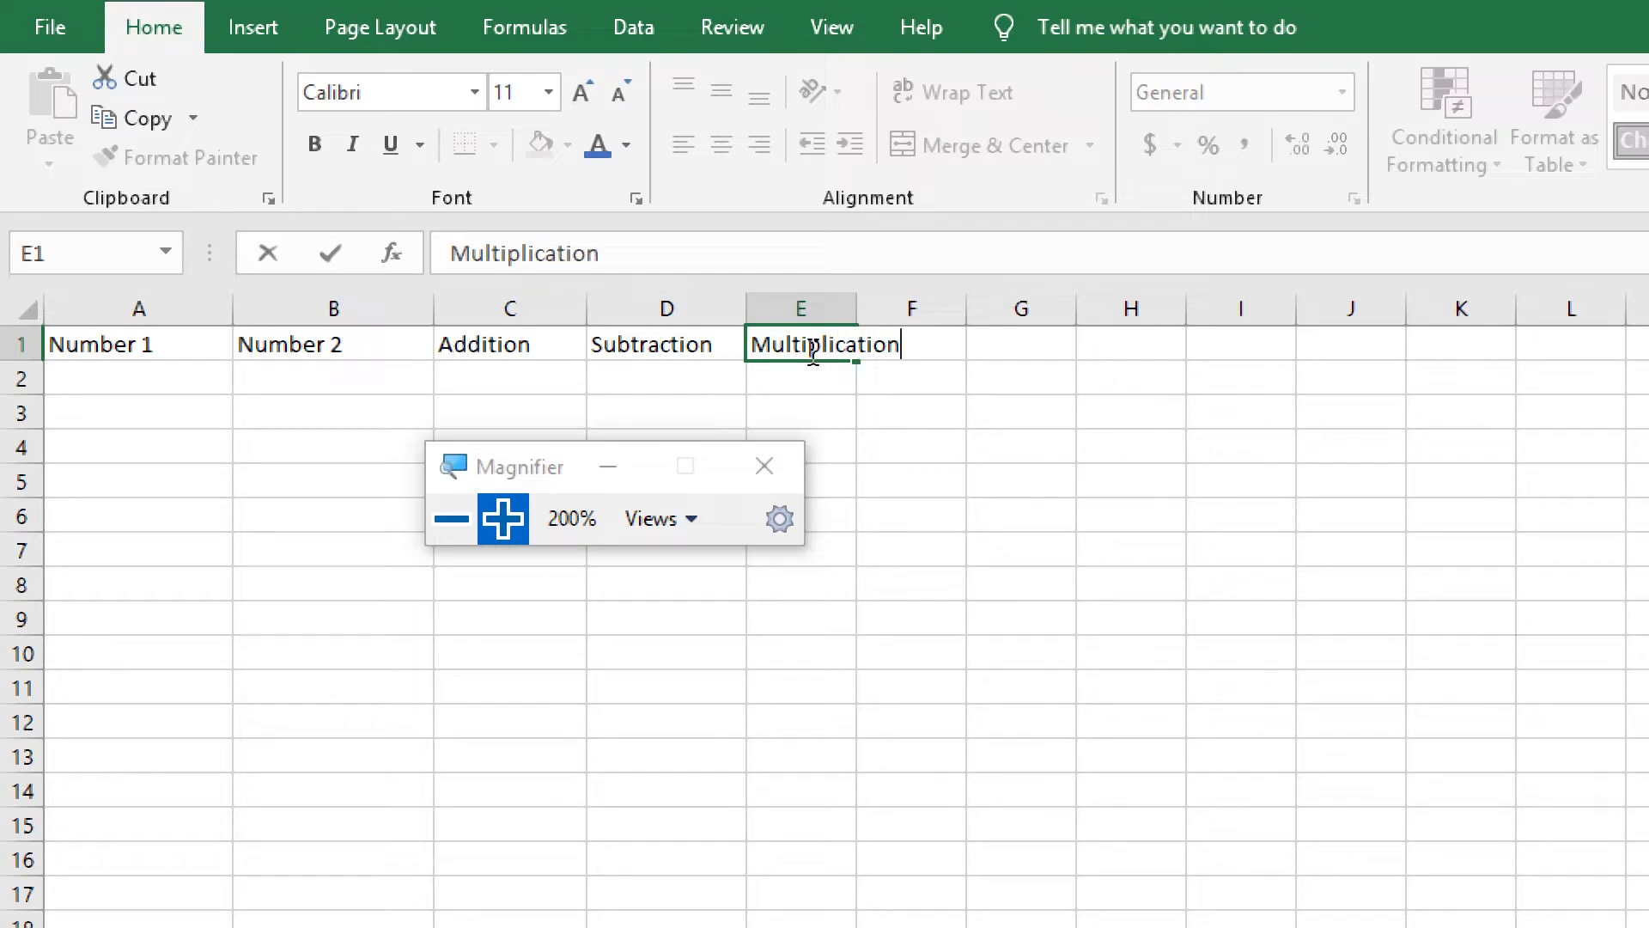
left_click(953, 380)
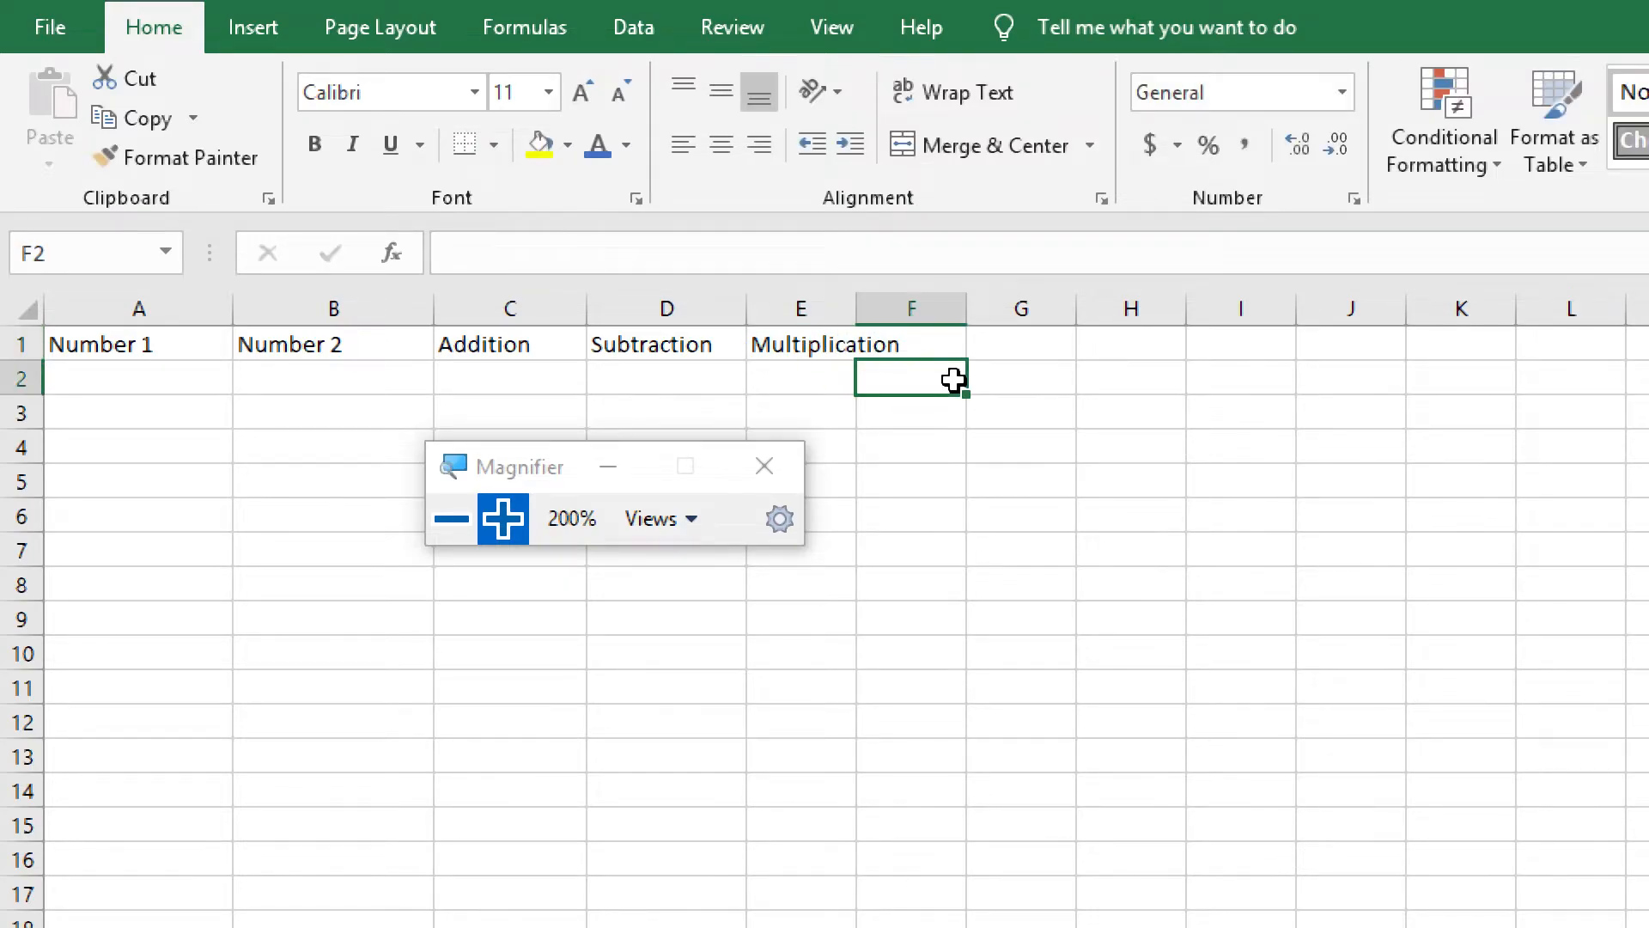
left_click(932, 344)
left_click_drag(855, 309, 915, 309)
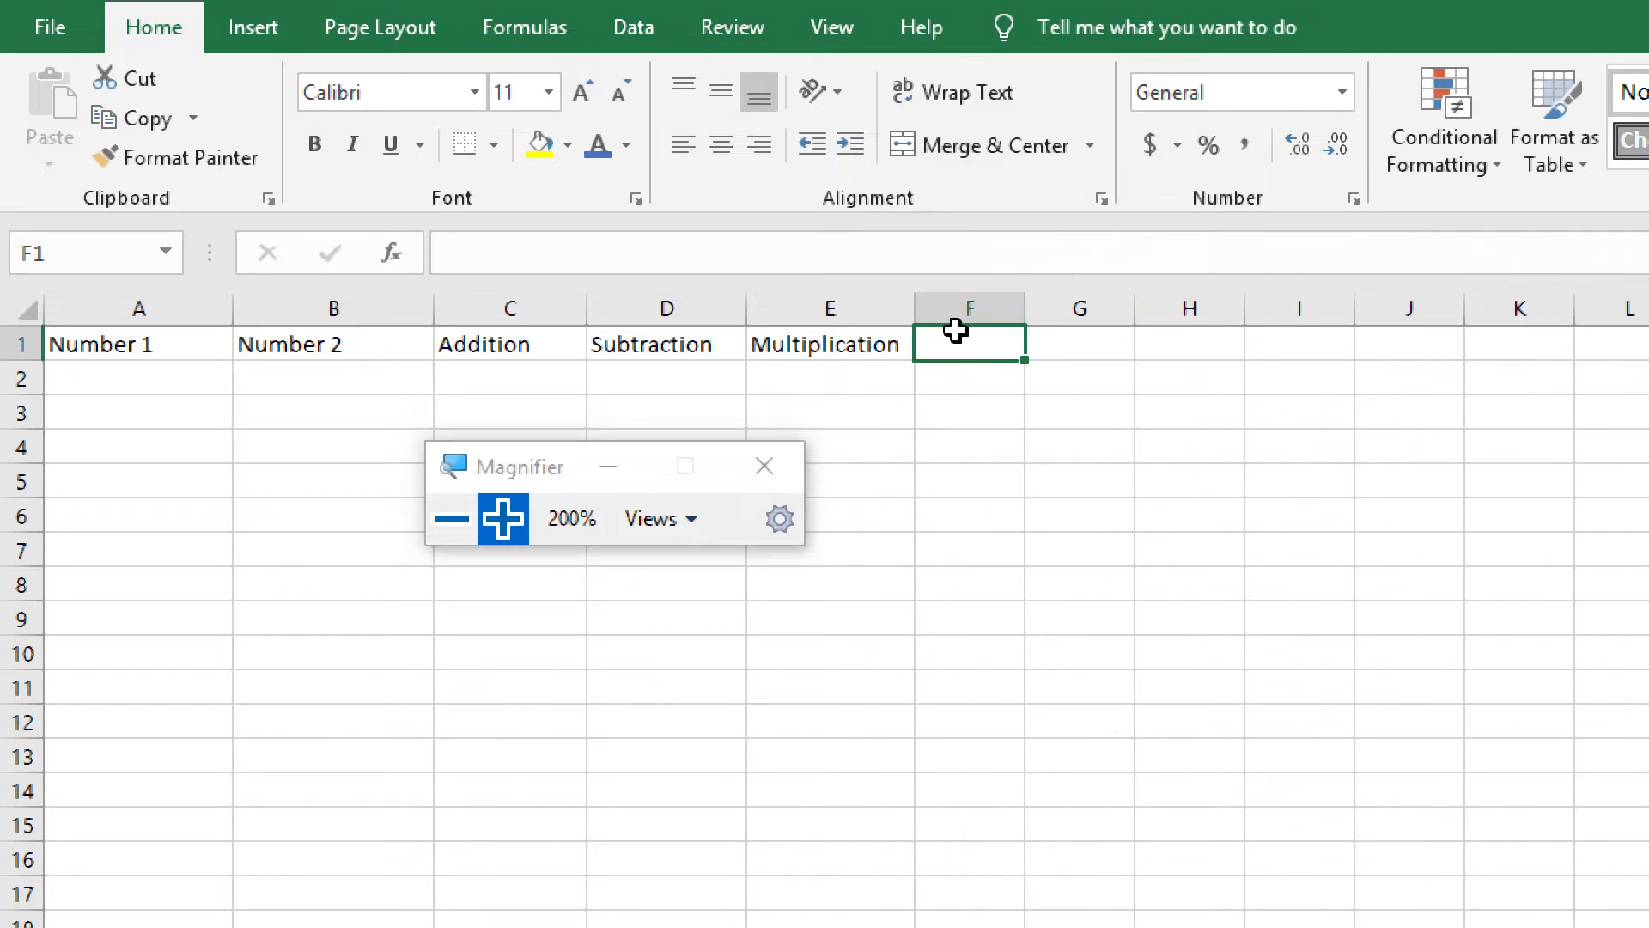
type("Division")
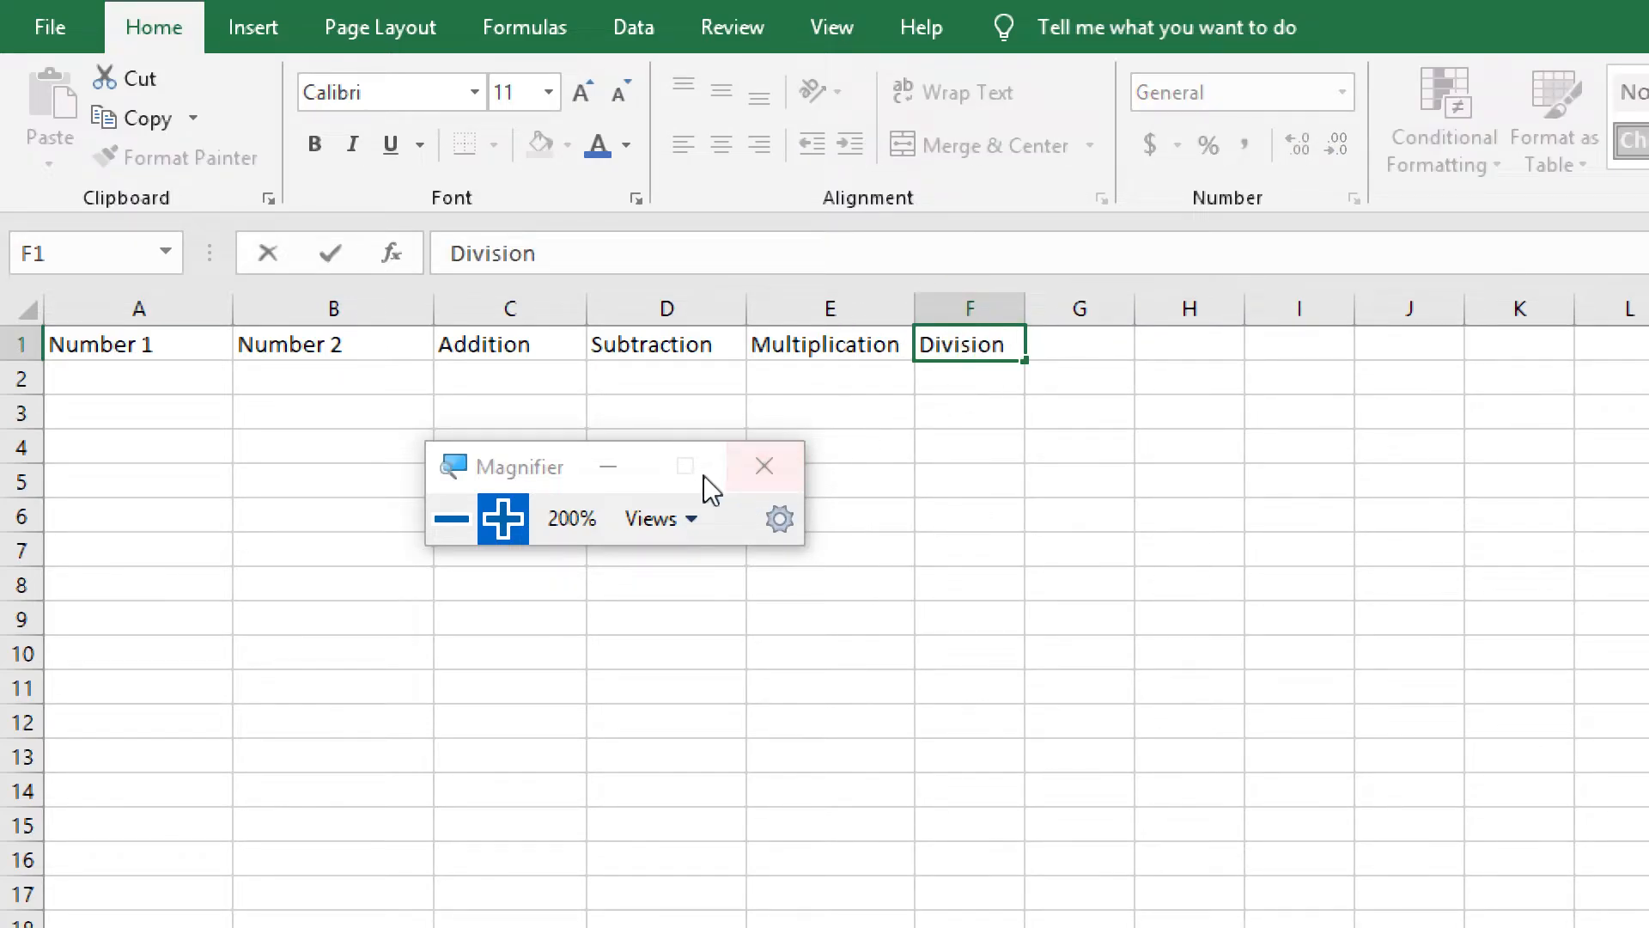
left_click_drag(552, 467, 613, 594)
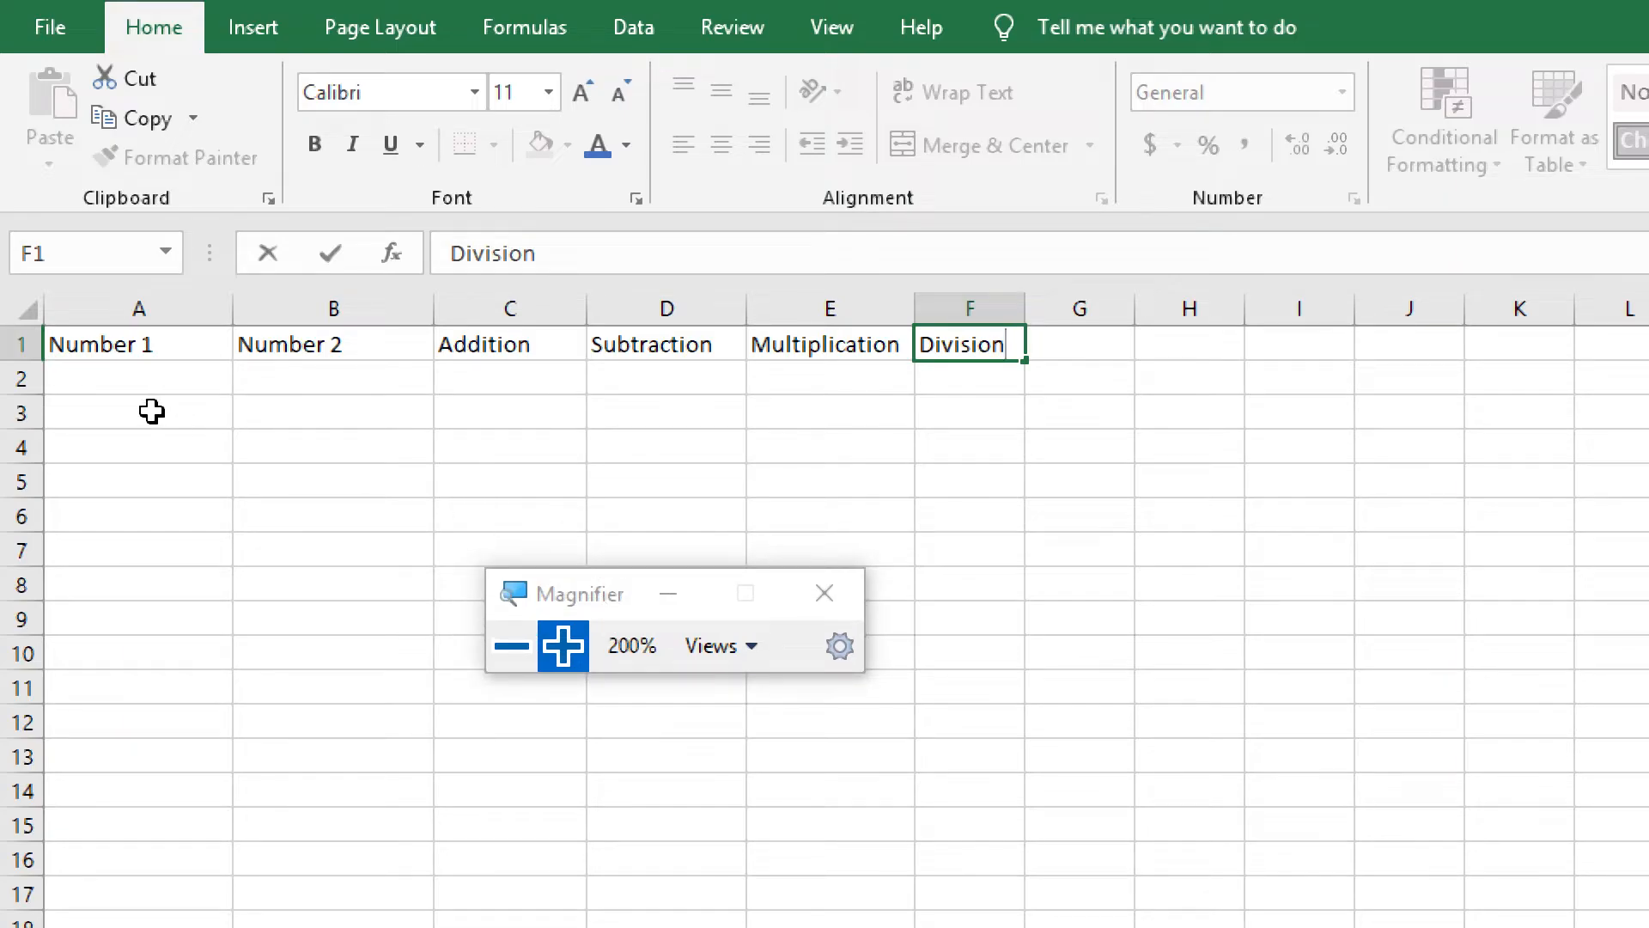
Enter the numbers 5, 10 and 15 in cells A2 to A4 under Number 1
left_click(166, 381)
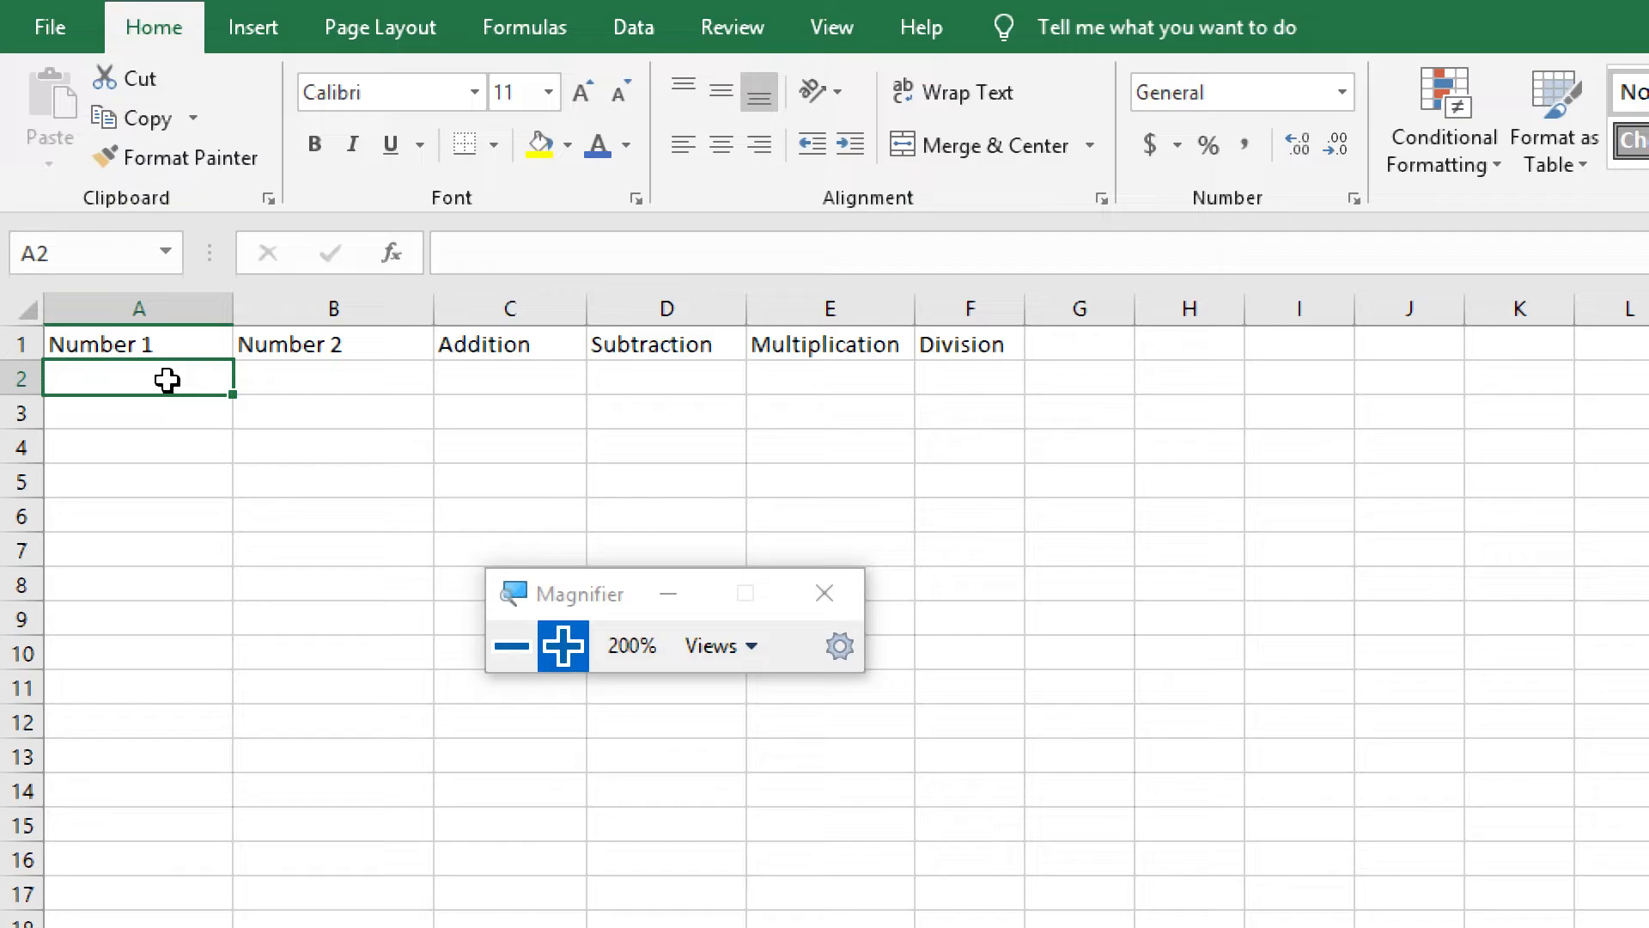
type("5")
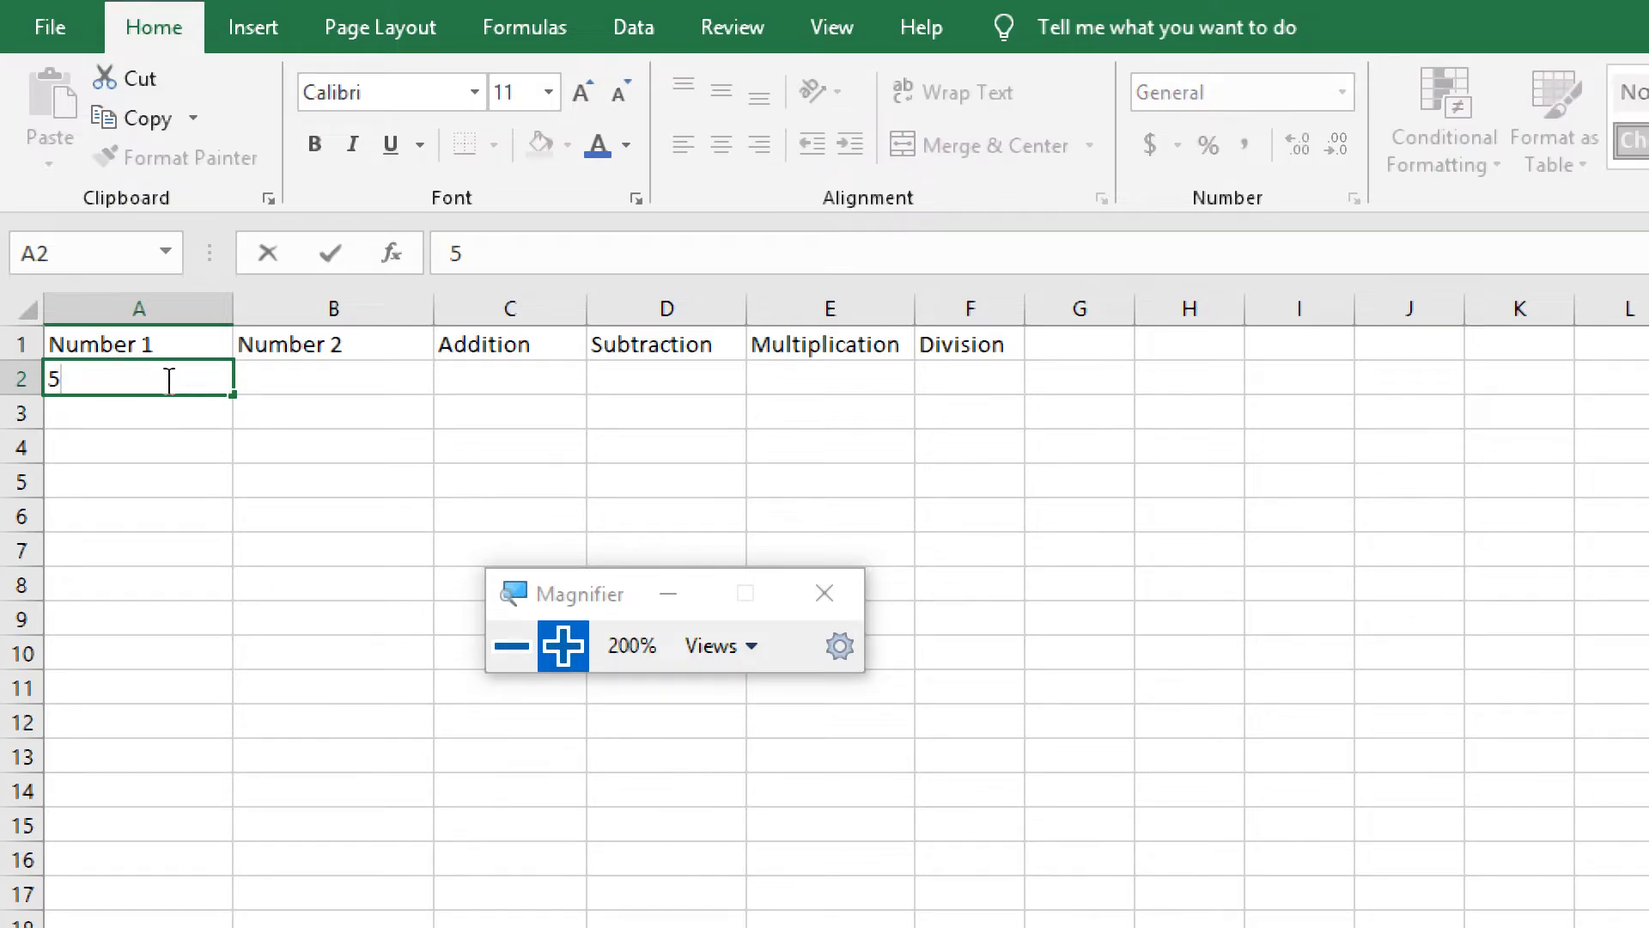
key("Return")
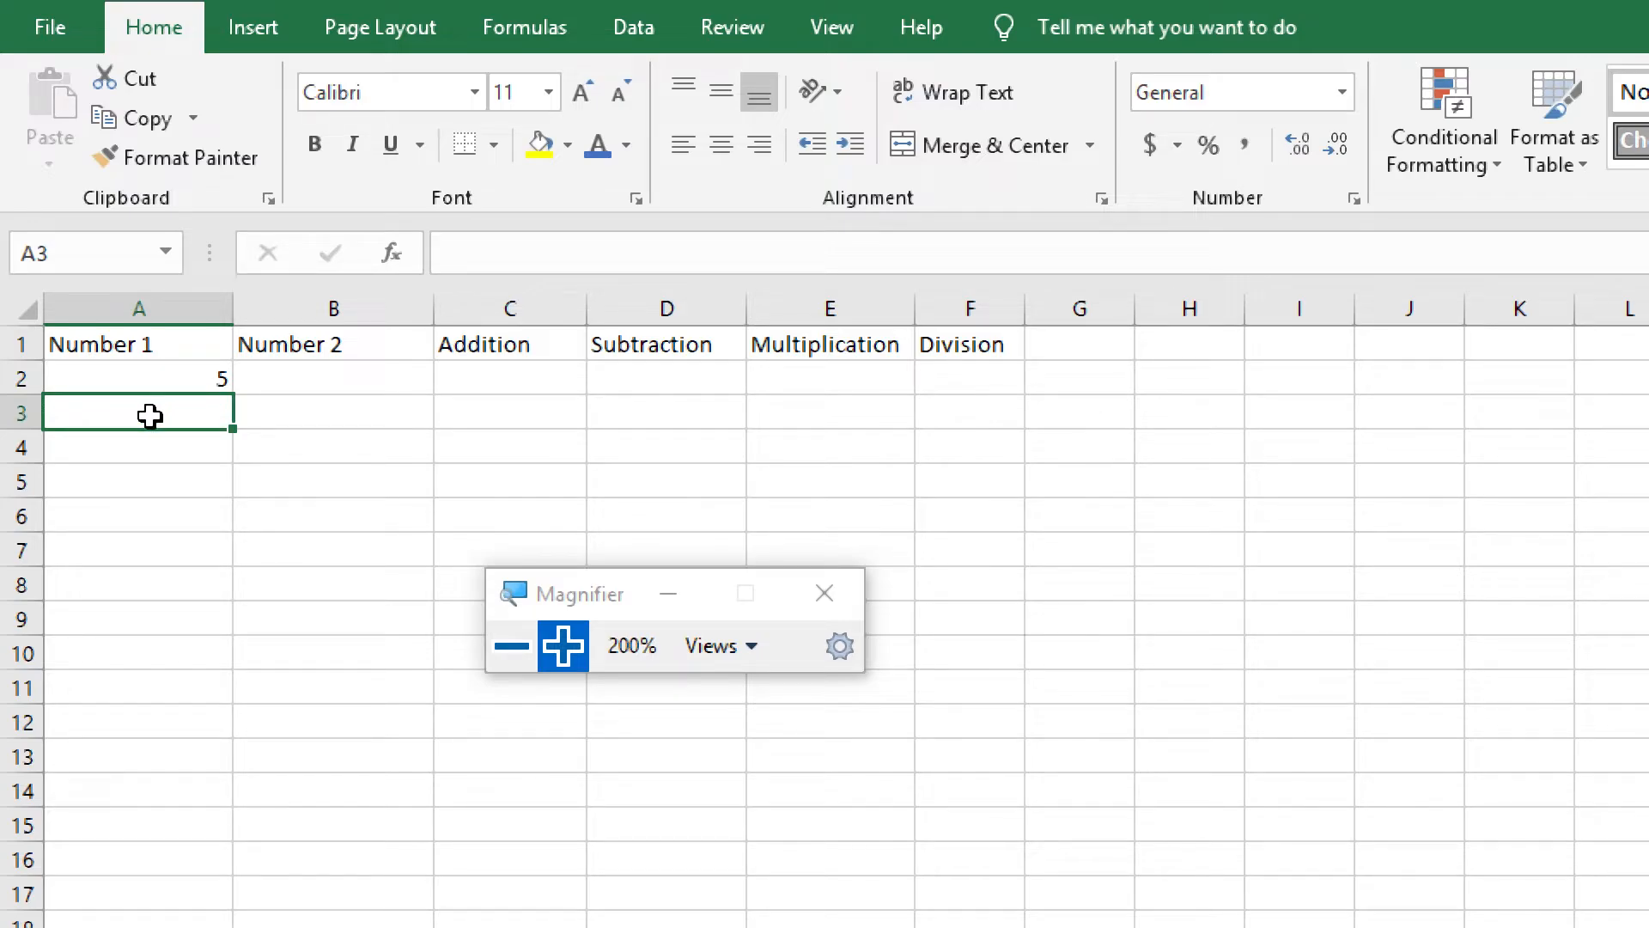
type("10")
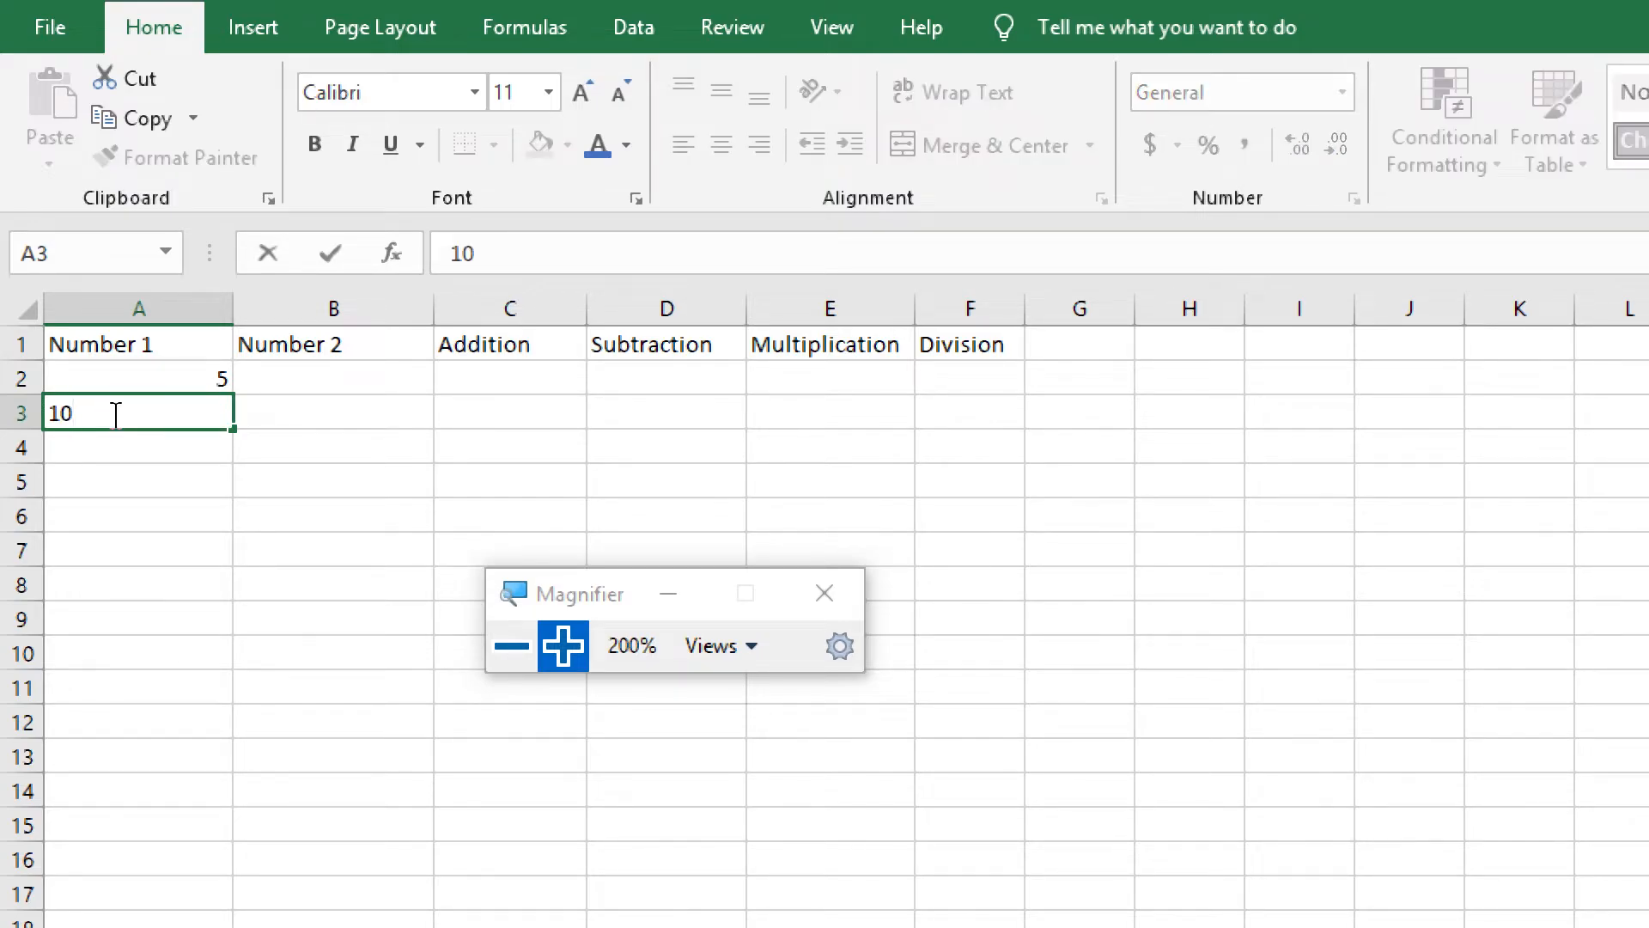
key("Return")
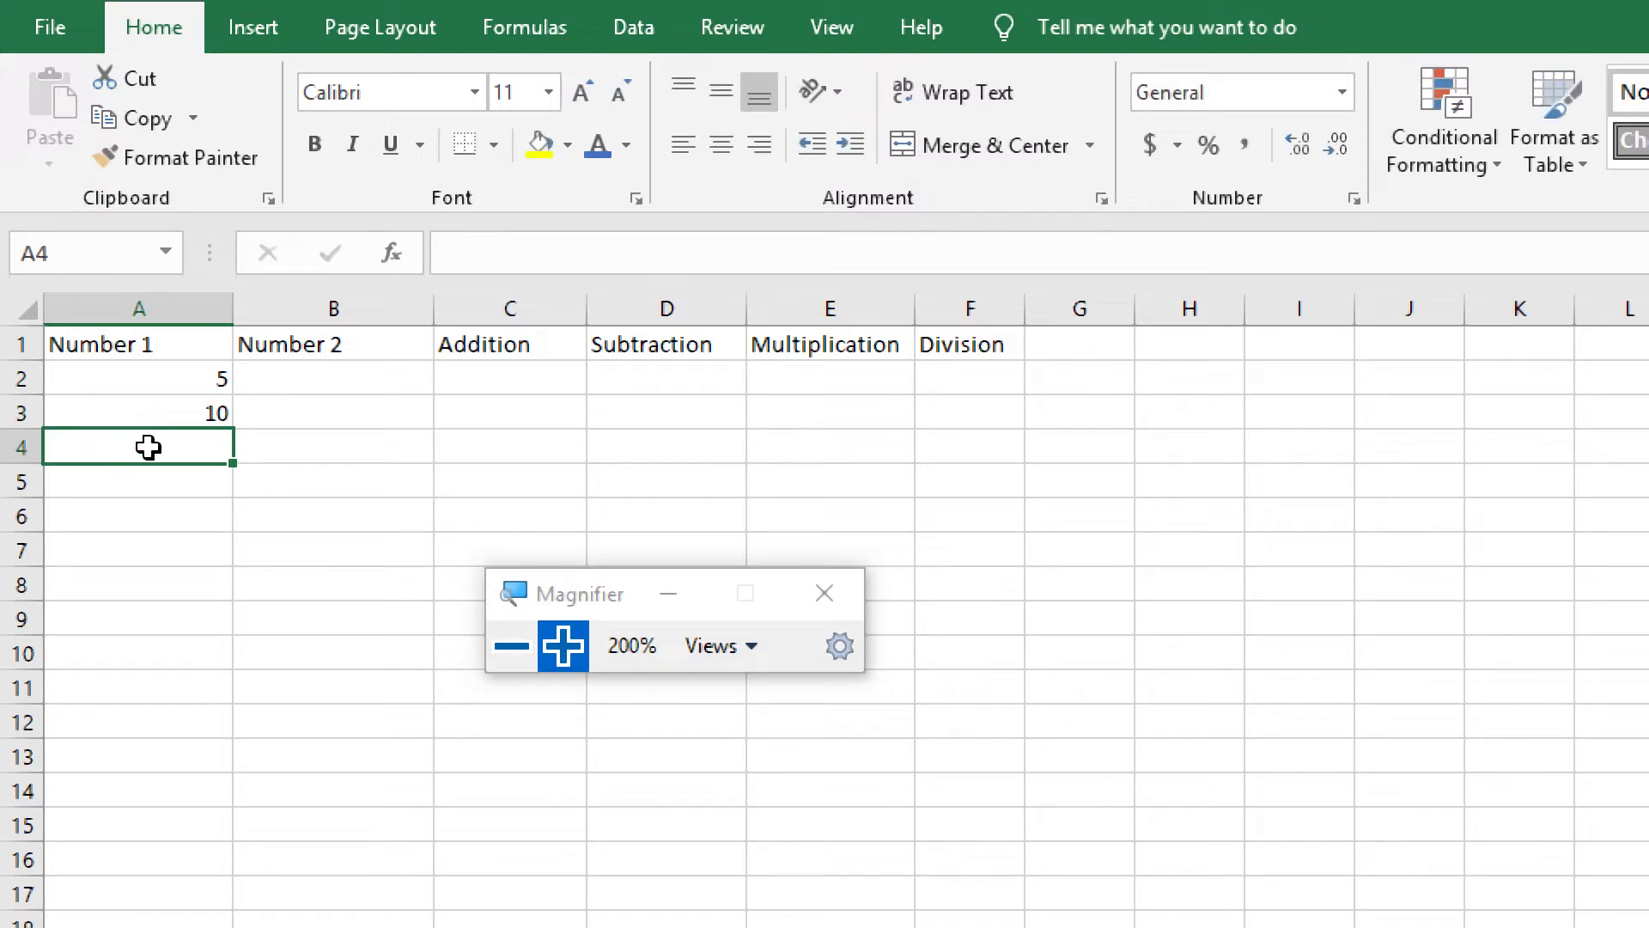
type("15")
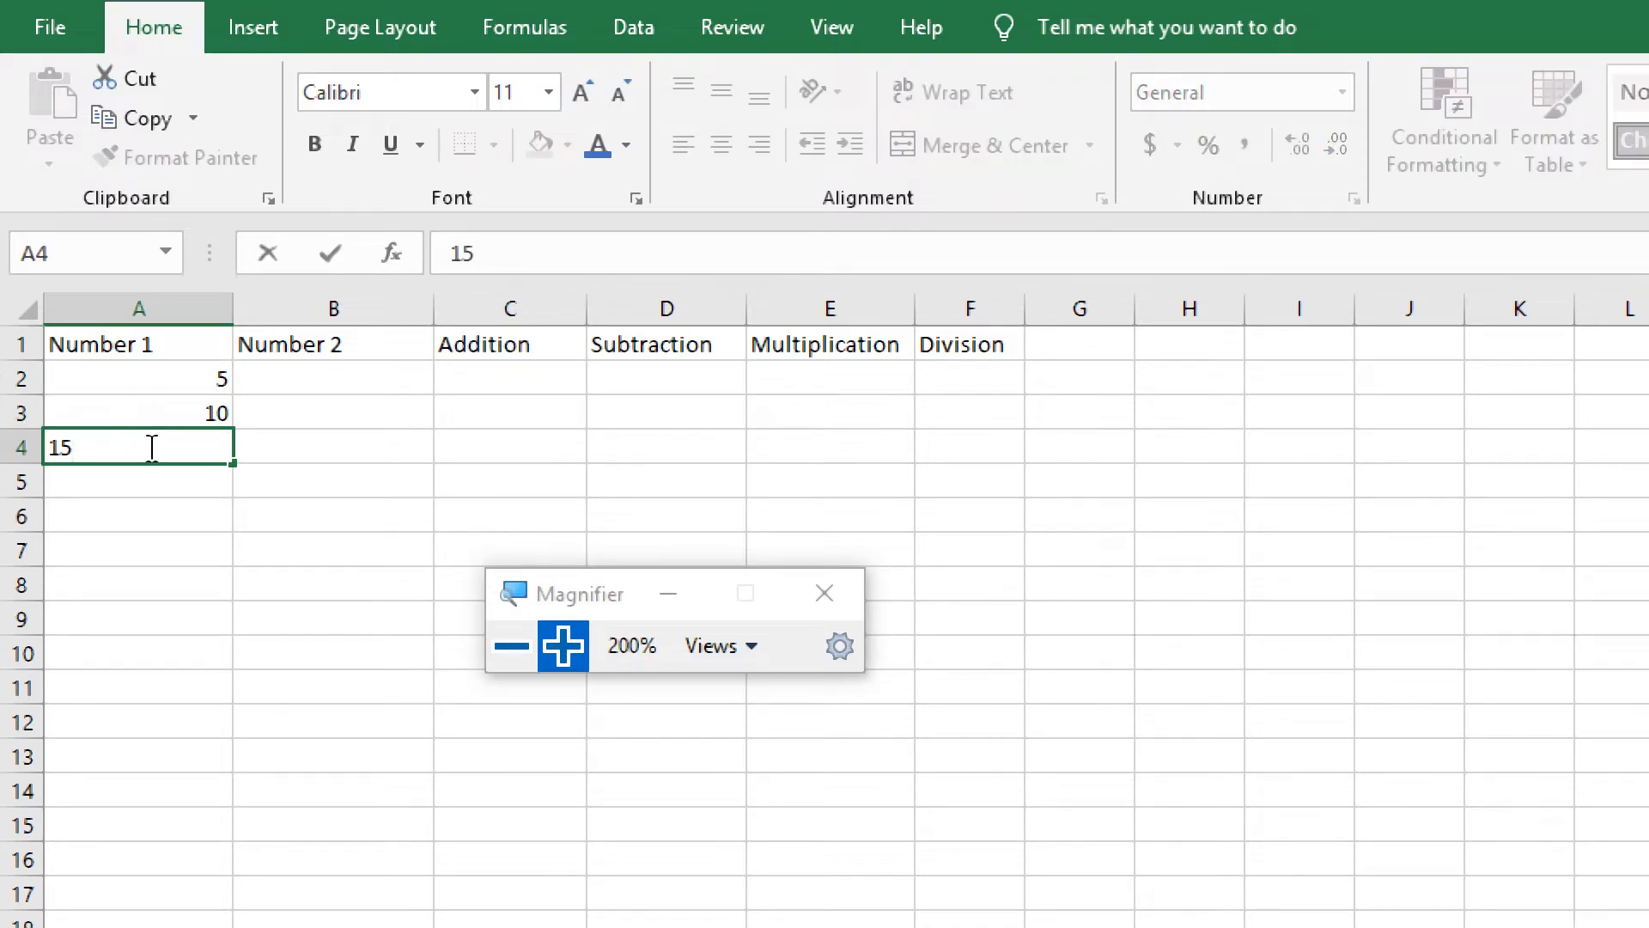
key("Return")
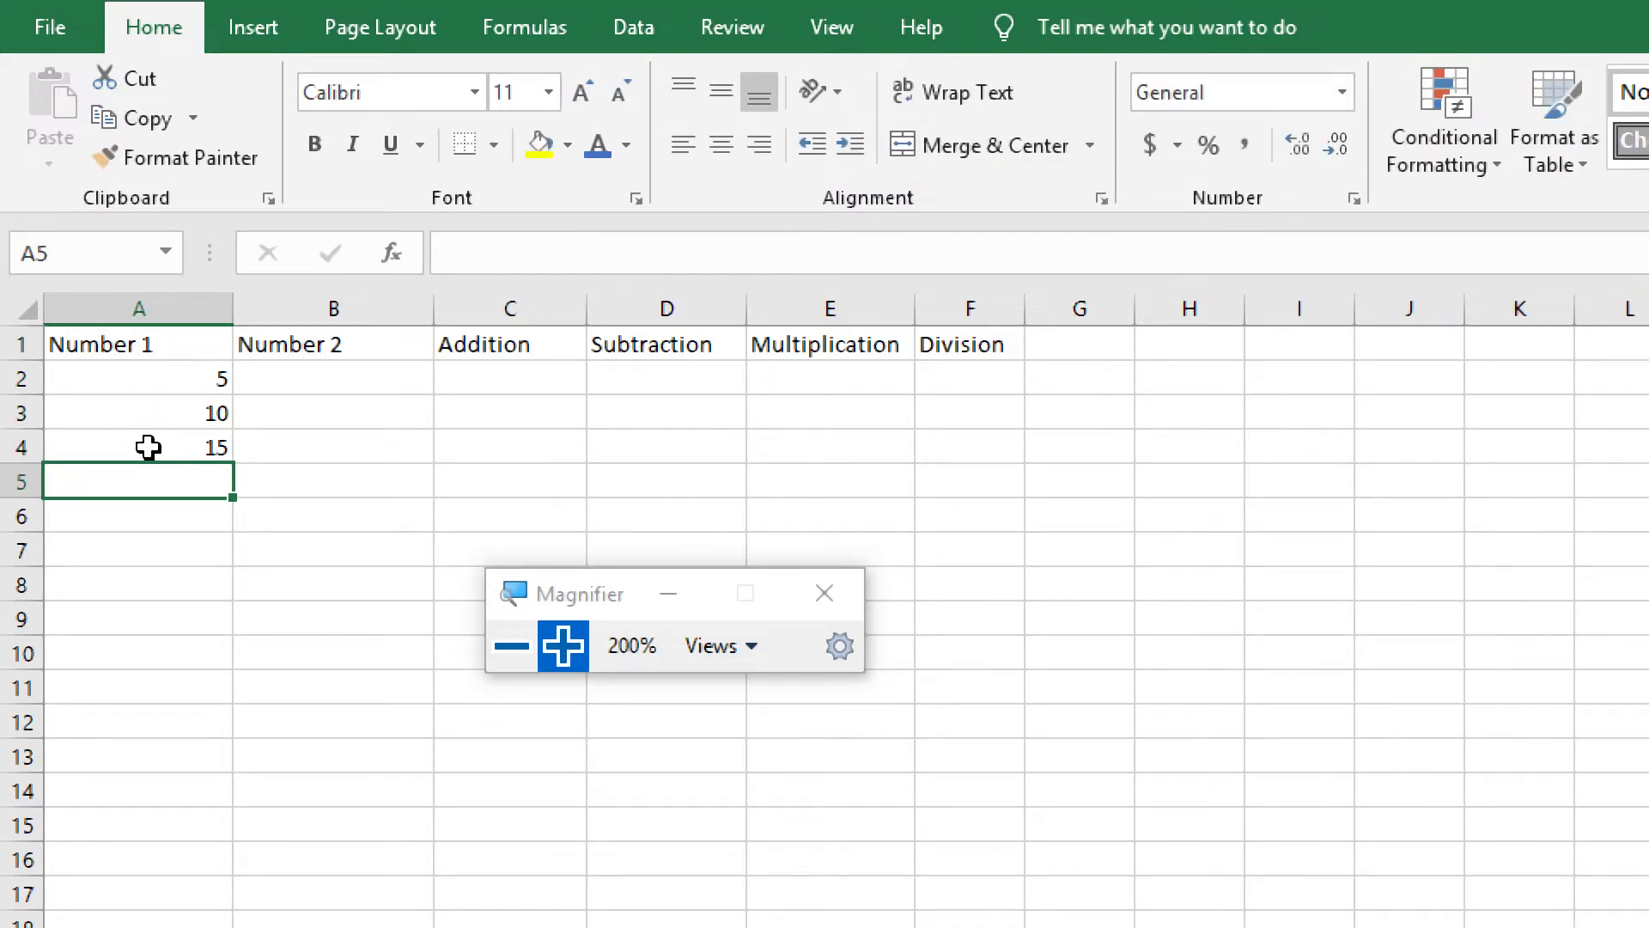
Examine the number pattern in cells A2 to A4 and the empty cells below it
left_click(182, 379)
left_click(173, 410)
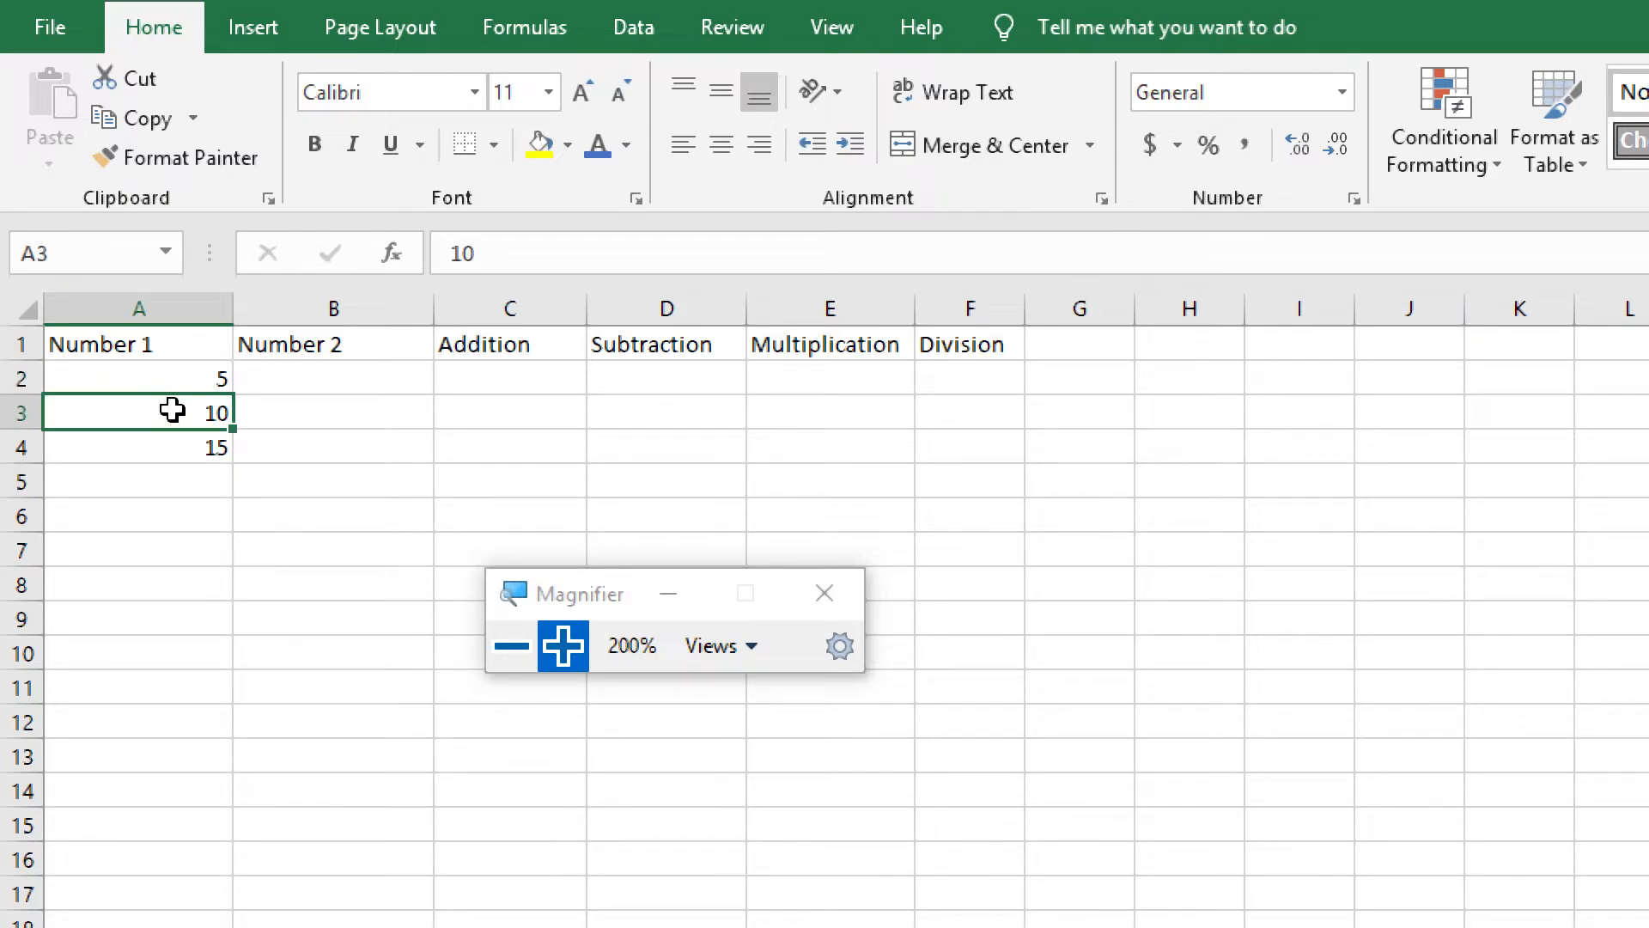
left_click(170, 445)
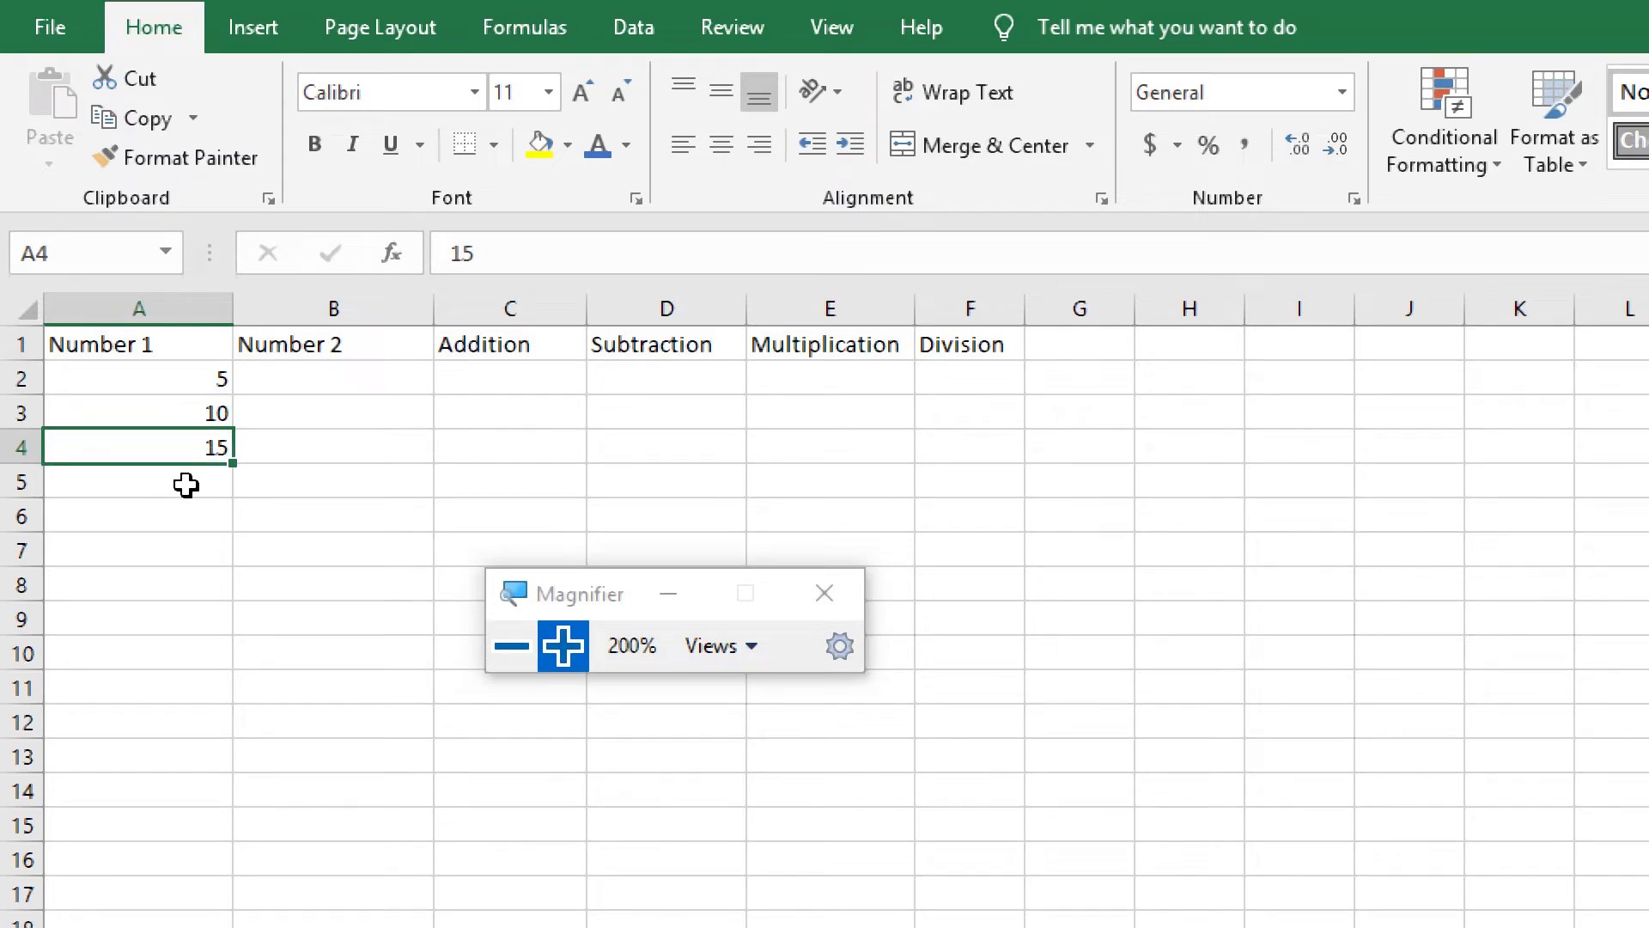
left_click(186, 486)
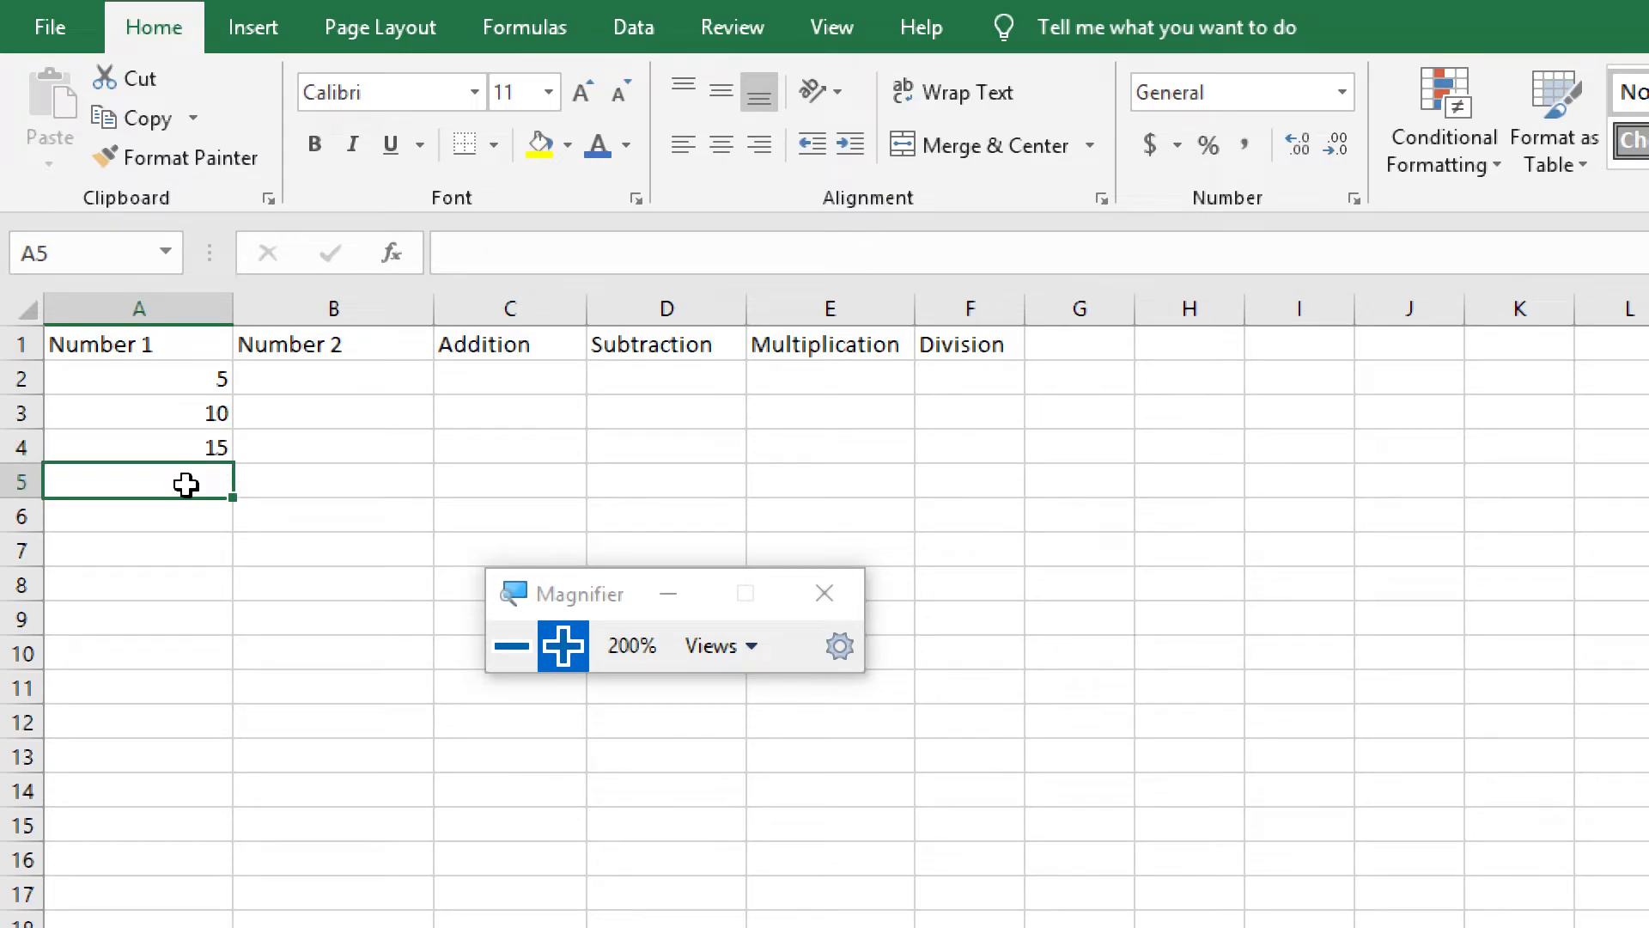
left_click(193, 556)
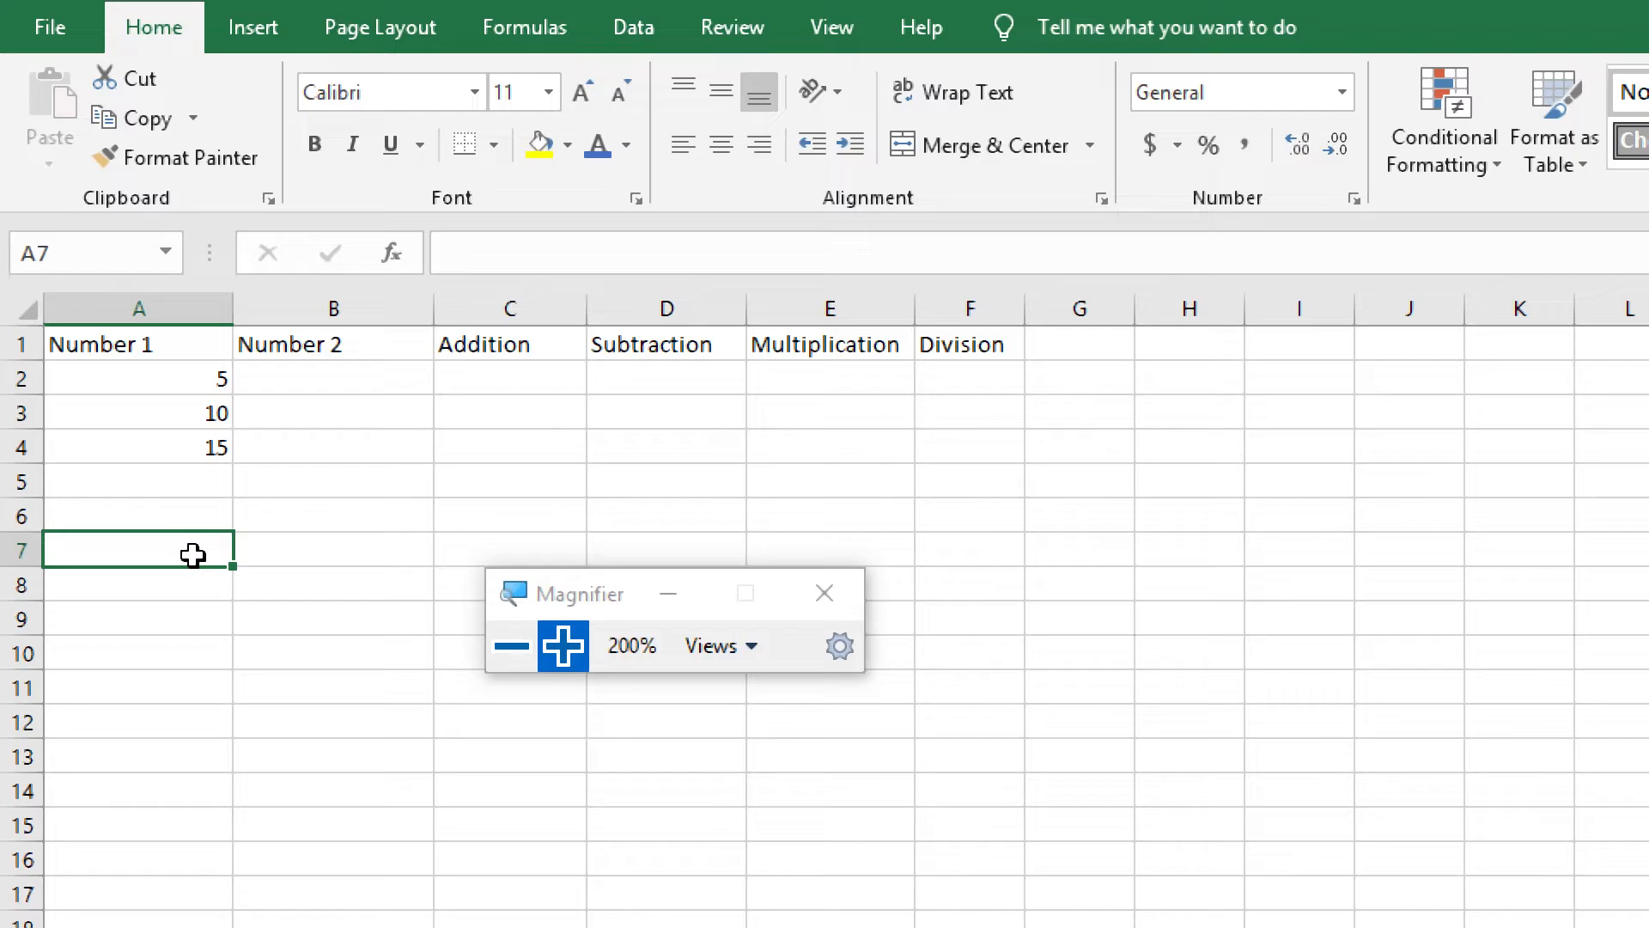
left_click_drag(195, 375, 189, 441)
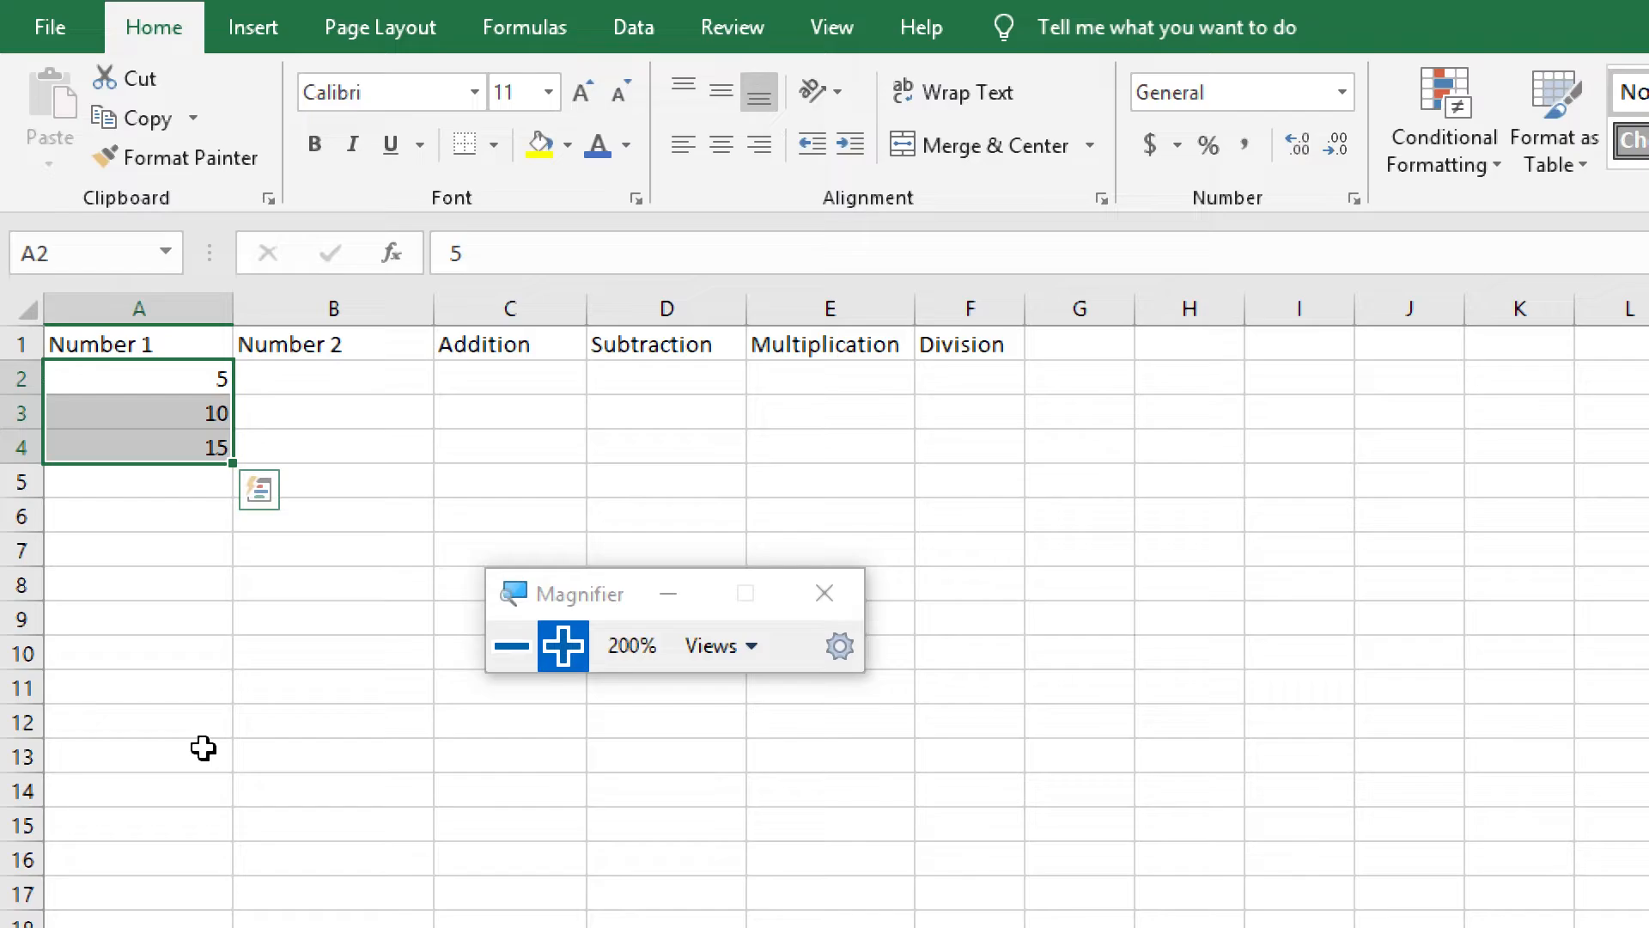
left_click(166, 478)
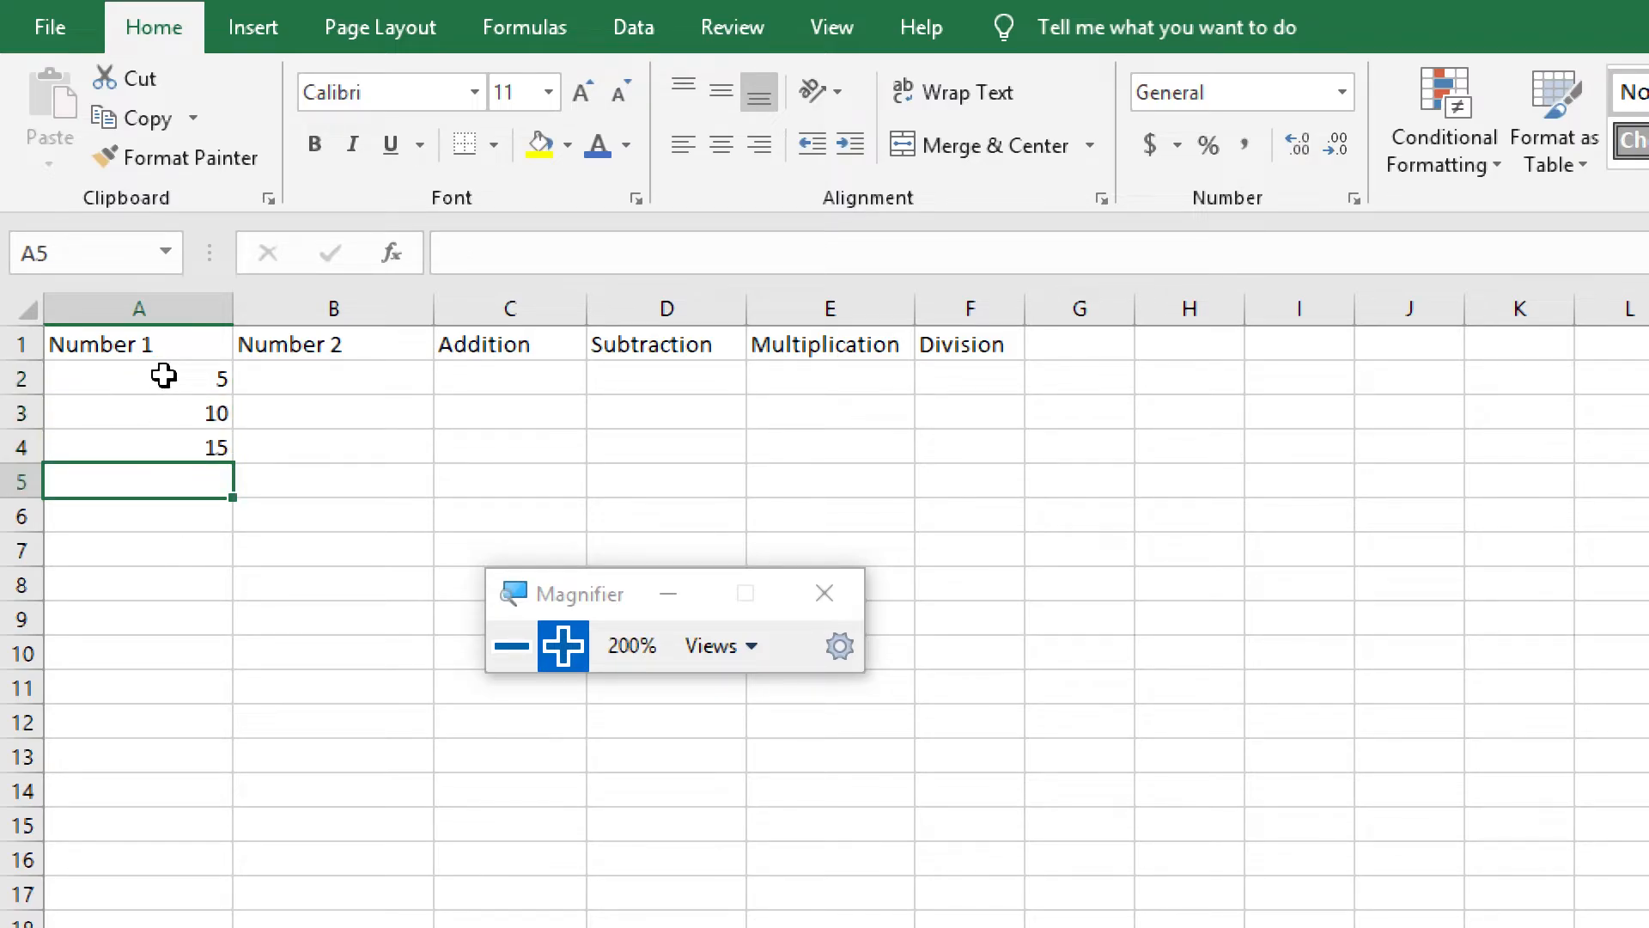
left_click_drag(163, 375, 163, 445)
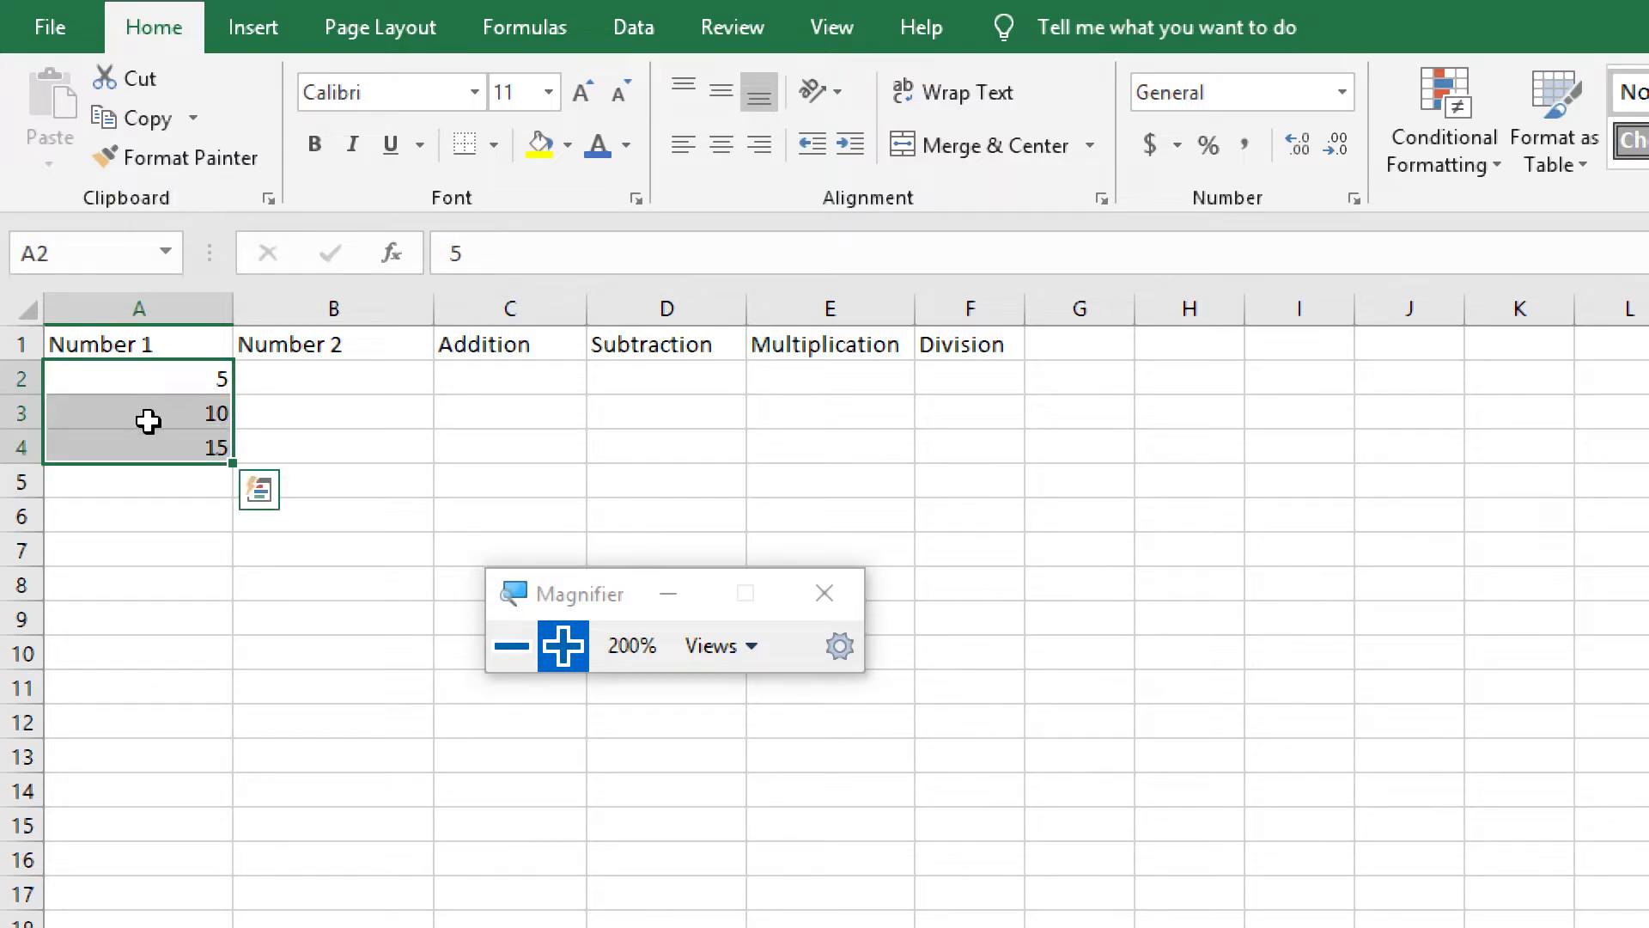
left_click(141, 375)
Autofill the number series from cells A2 to A4 down to cell A11
left_click_drag(141, 376, 143, 453)
left_click_drag(233, 463, 225, 690)
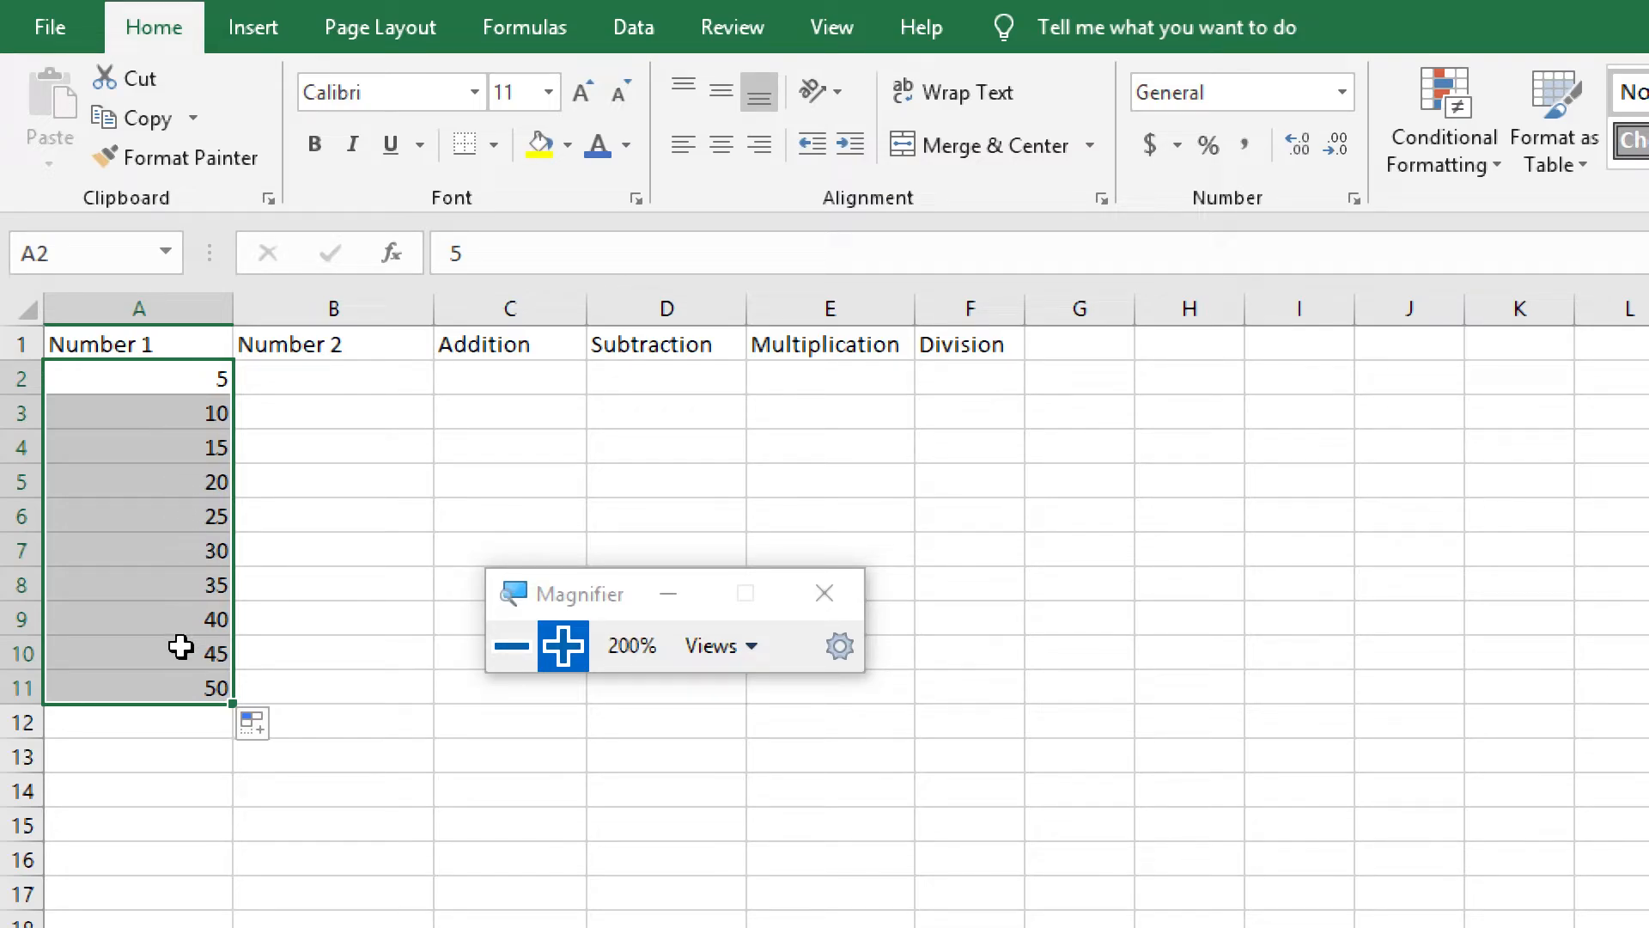
left_click(167, 720)
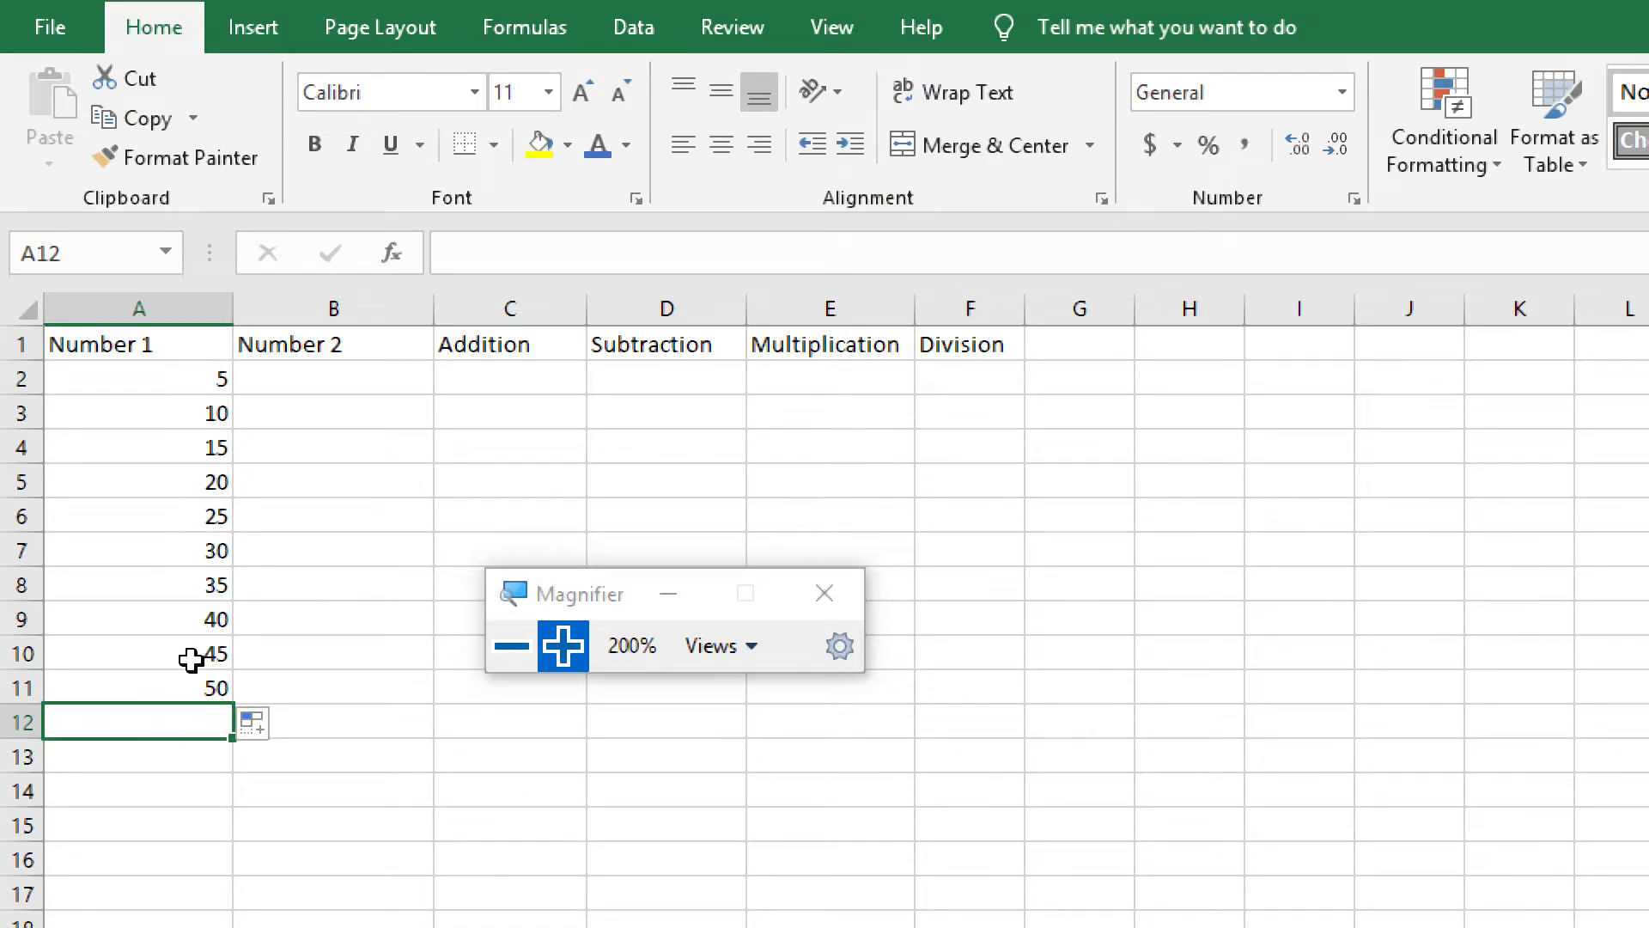
Enter the numbers 2 and 4 in cells B2 and B3 under Number 2
left_click(331, 374)
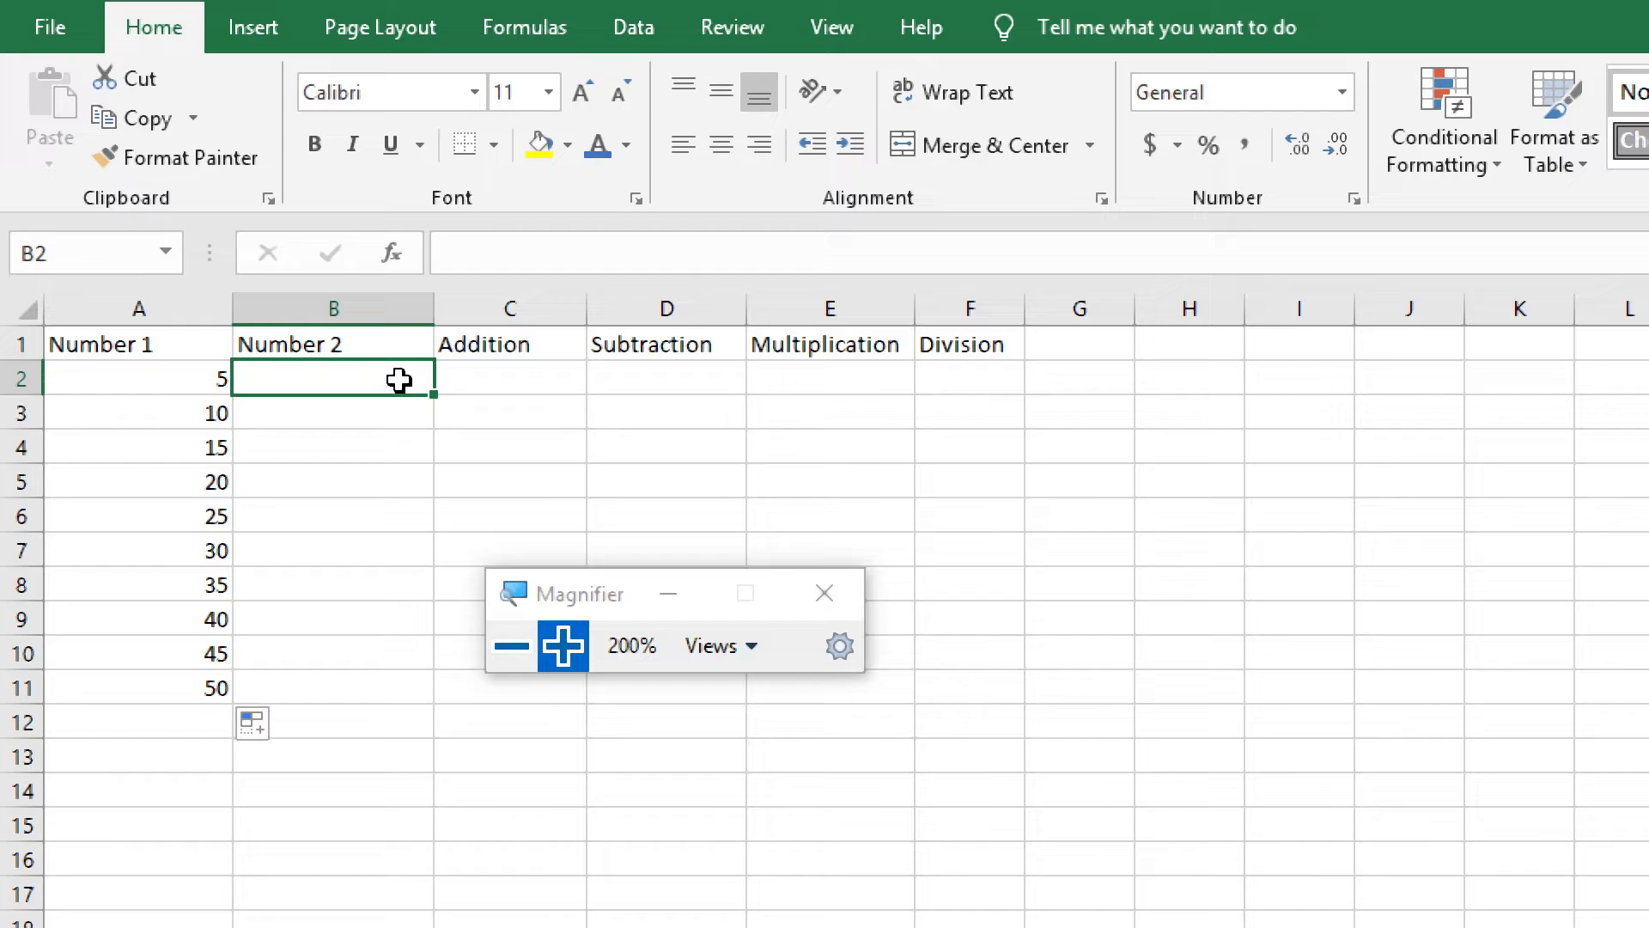
type("2")
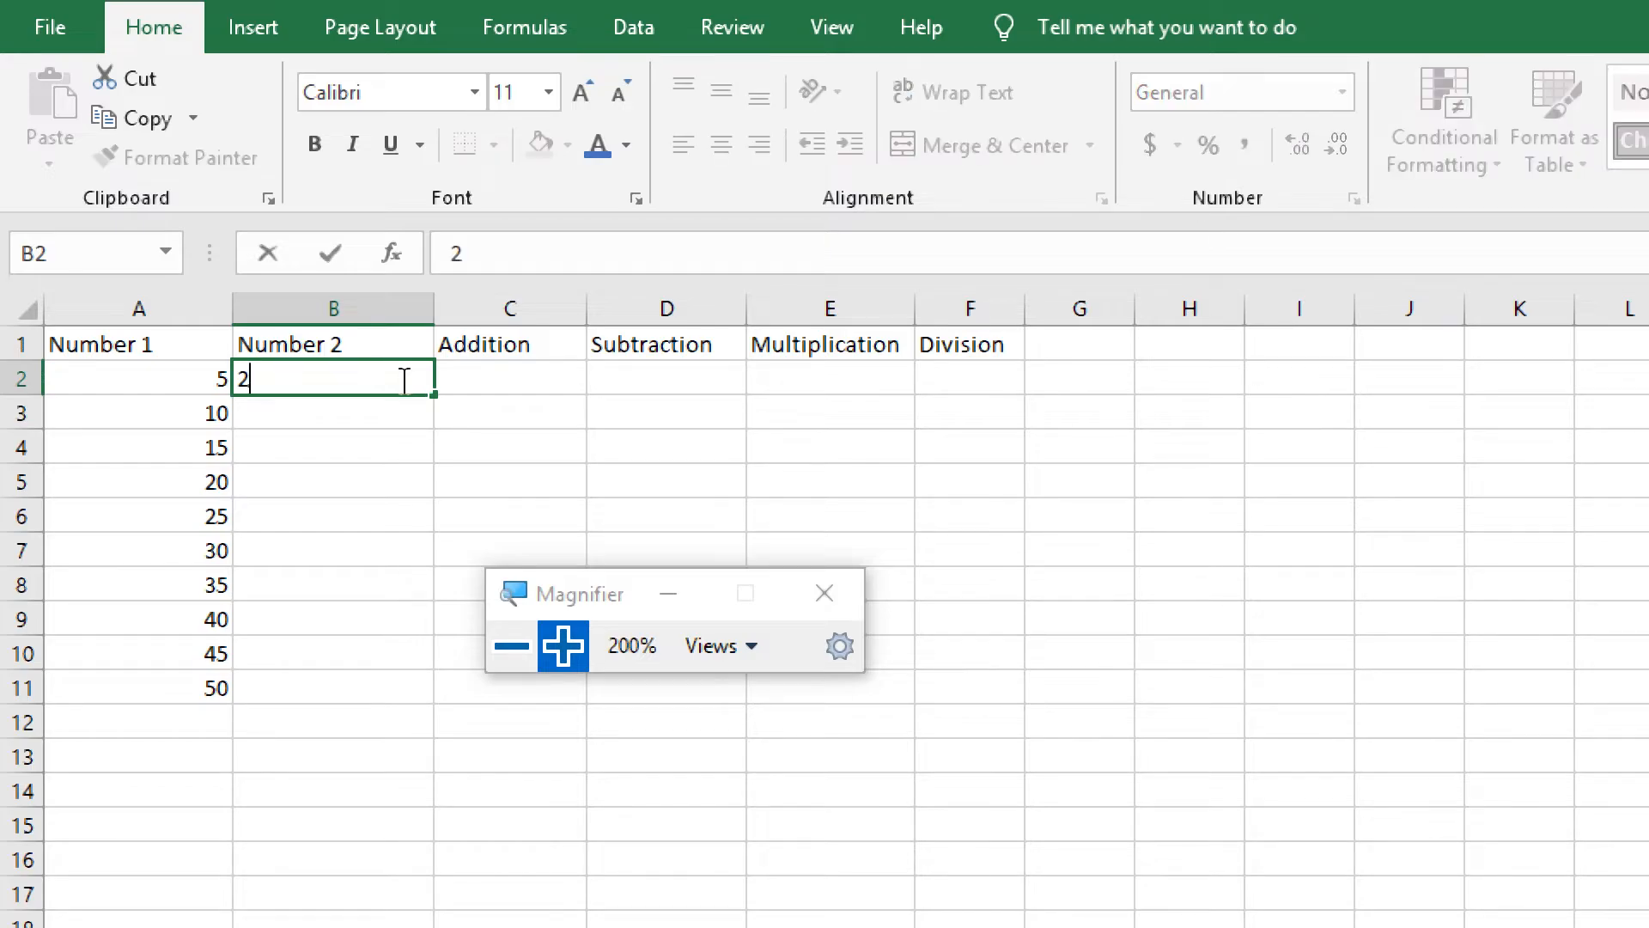
key("Return")
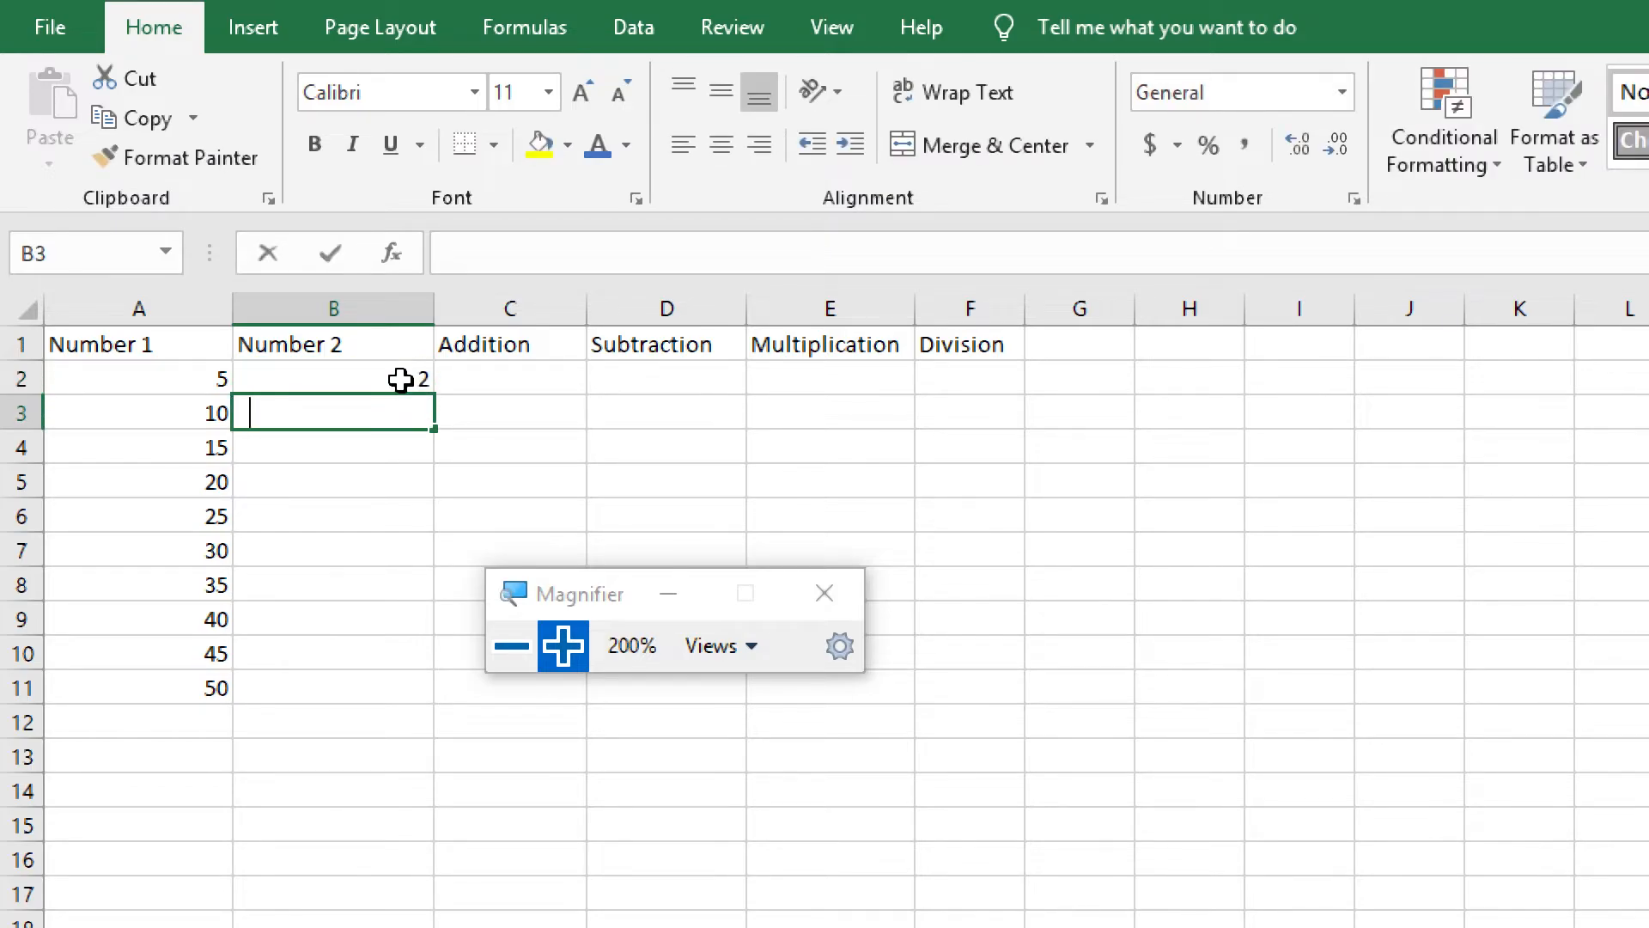
type("4")
key("Return")
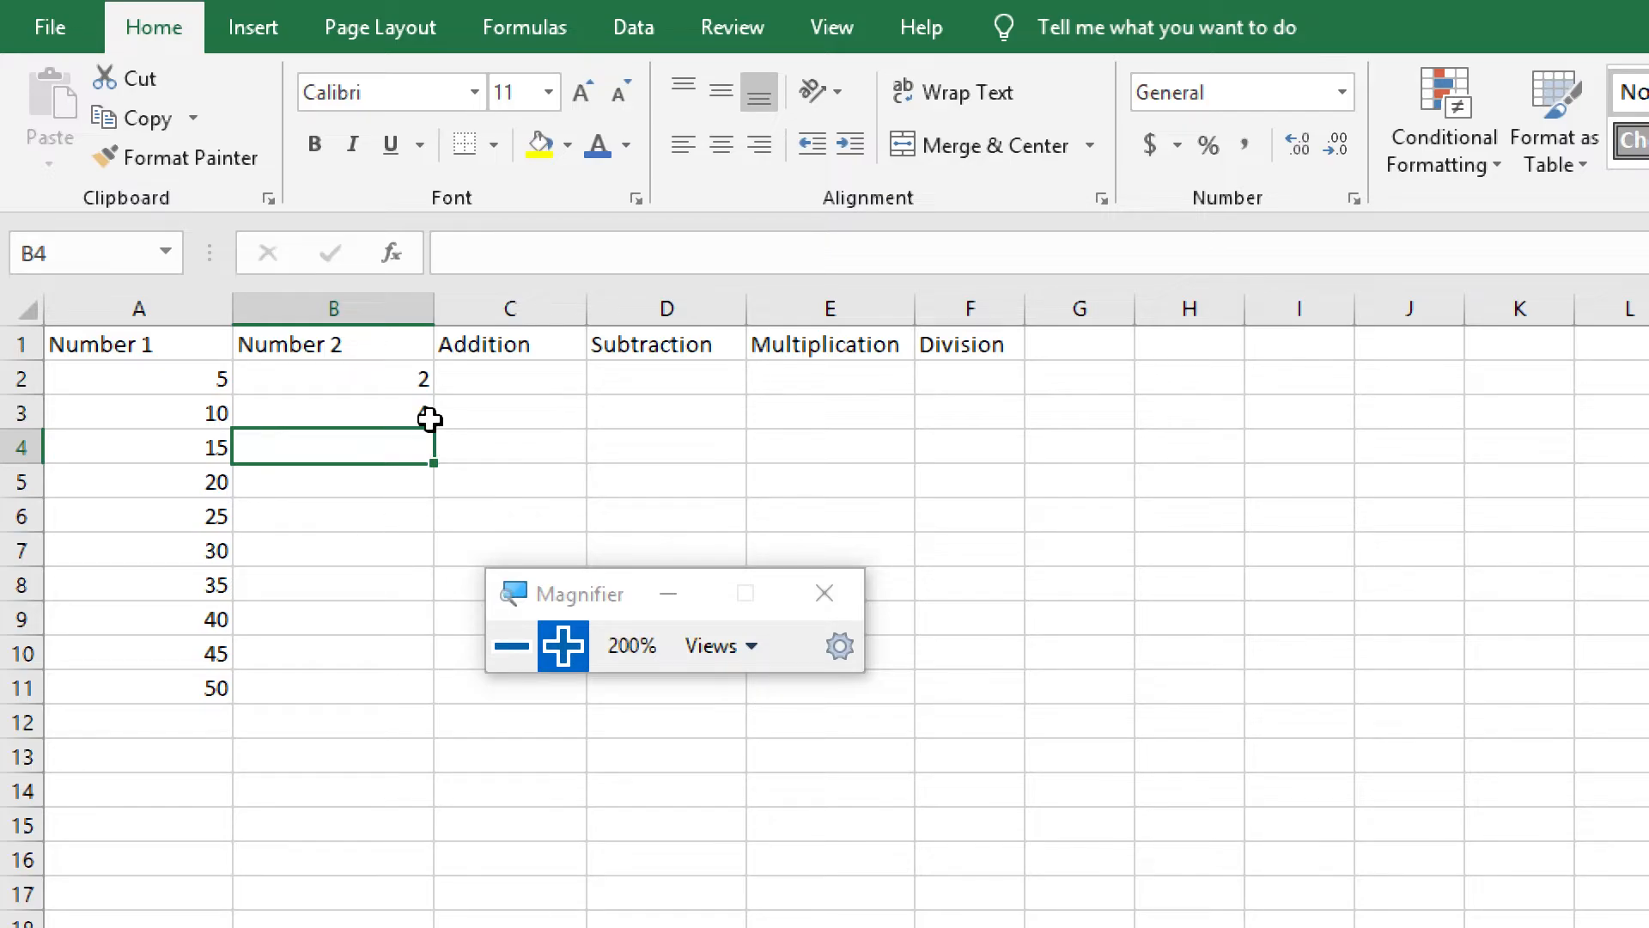
Autofill the number series from cells B2 and B3 down to cell B11
left_click_drag(396, 373, 396, 404)
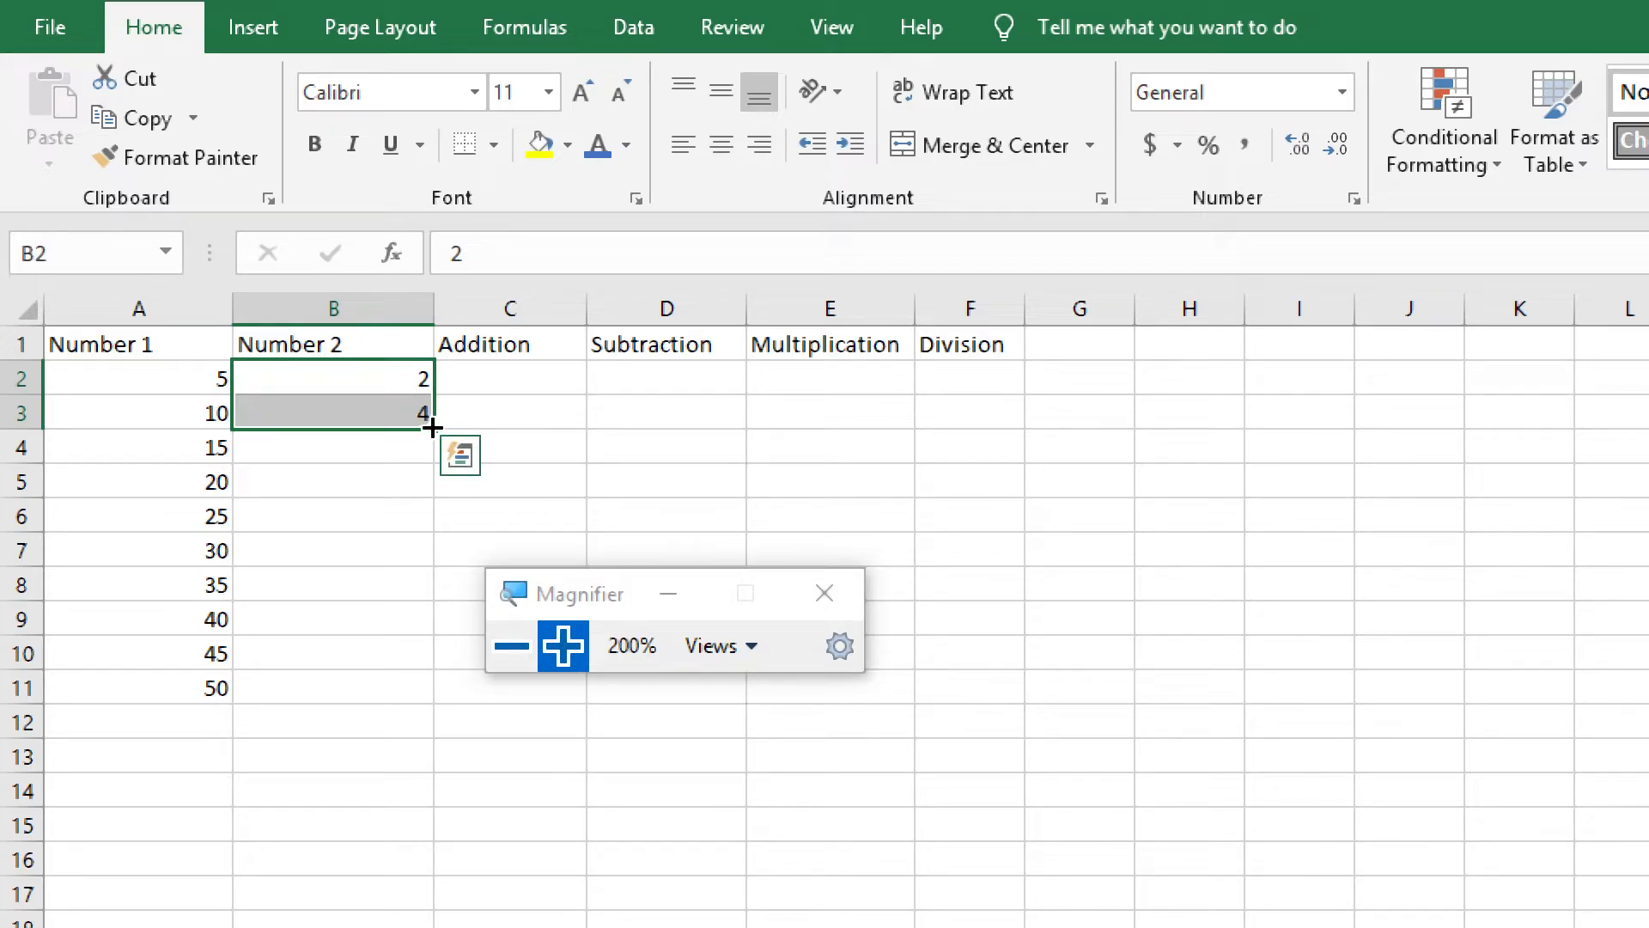
left_click_drag(432, 428, 428, 693)
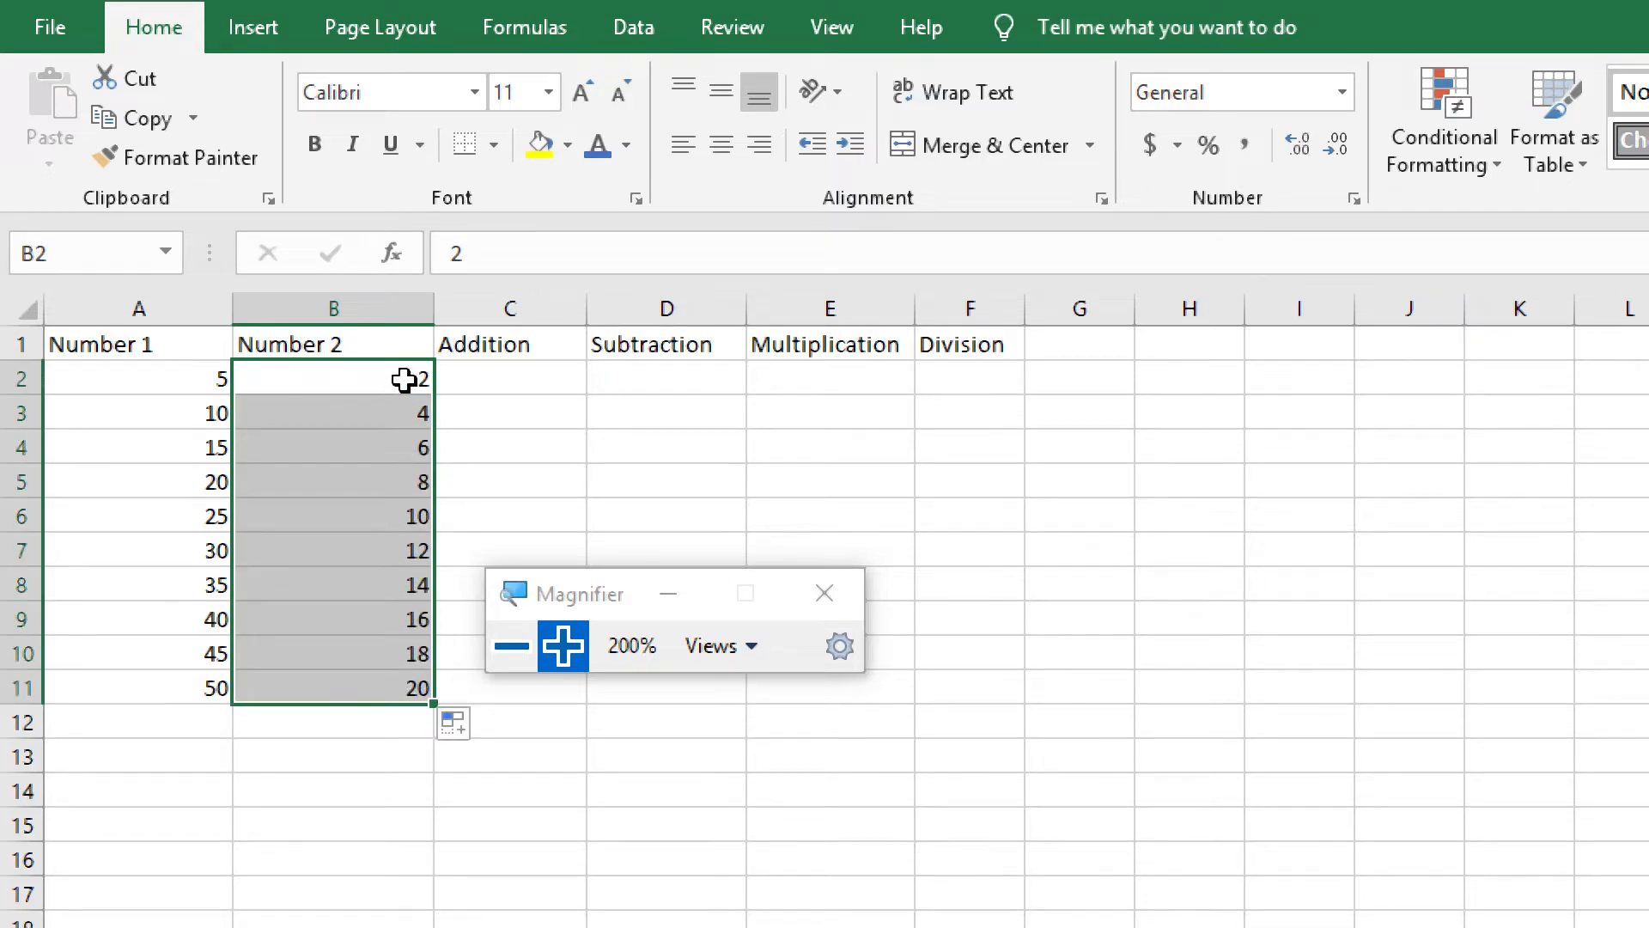
left_click(409, 718)
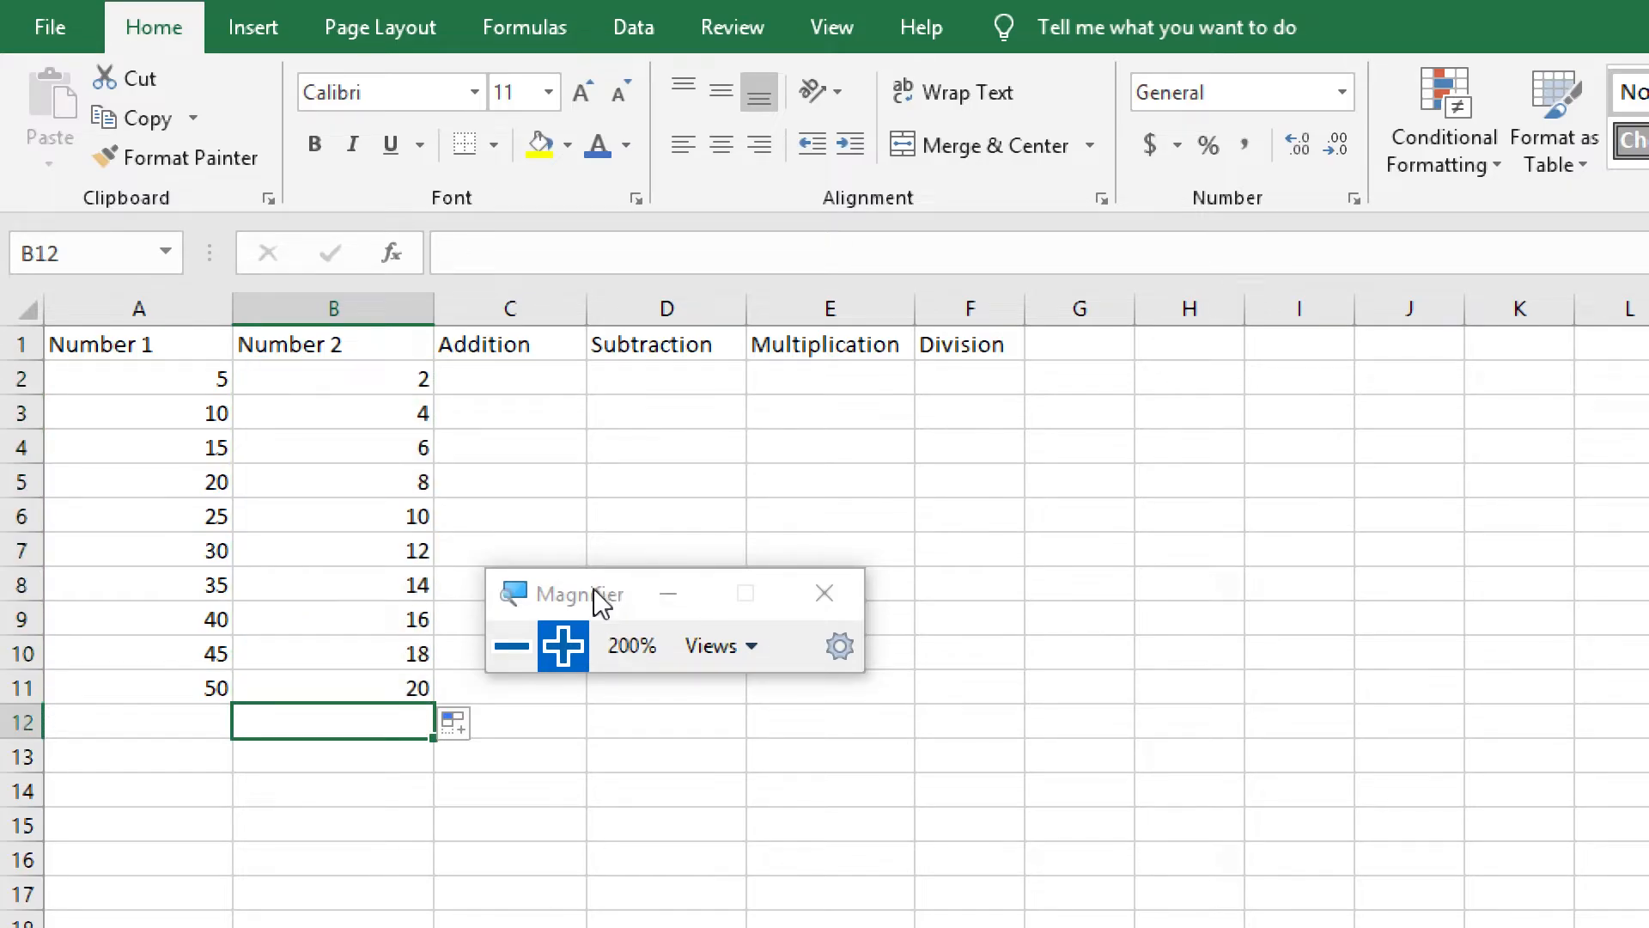
Move the Magnifier window away from the table and increase the font size of cells A2 to B11 to 16
left_click_drag(594, 590, 860, 634)
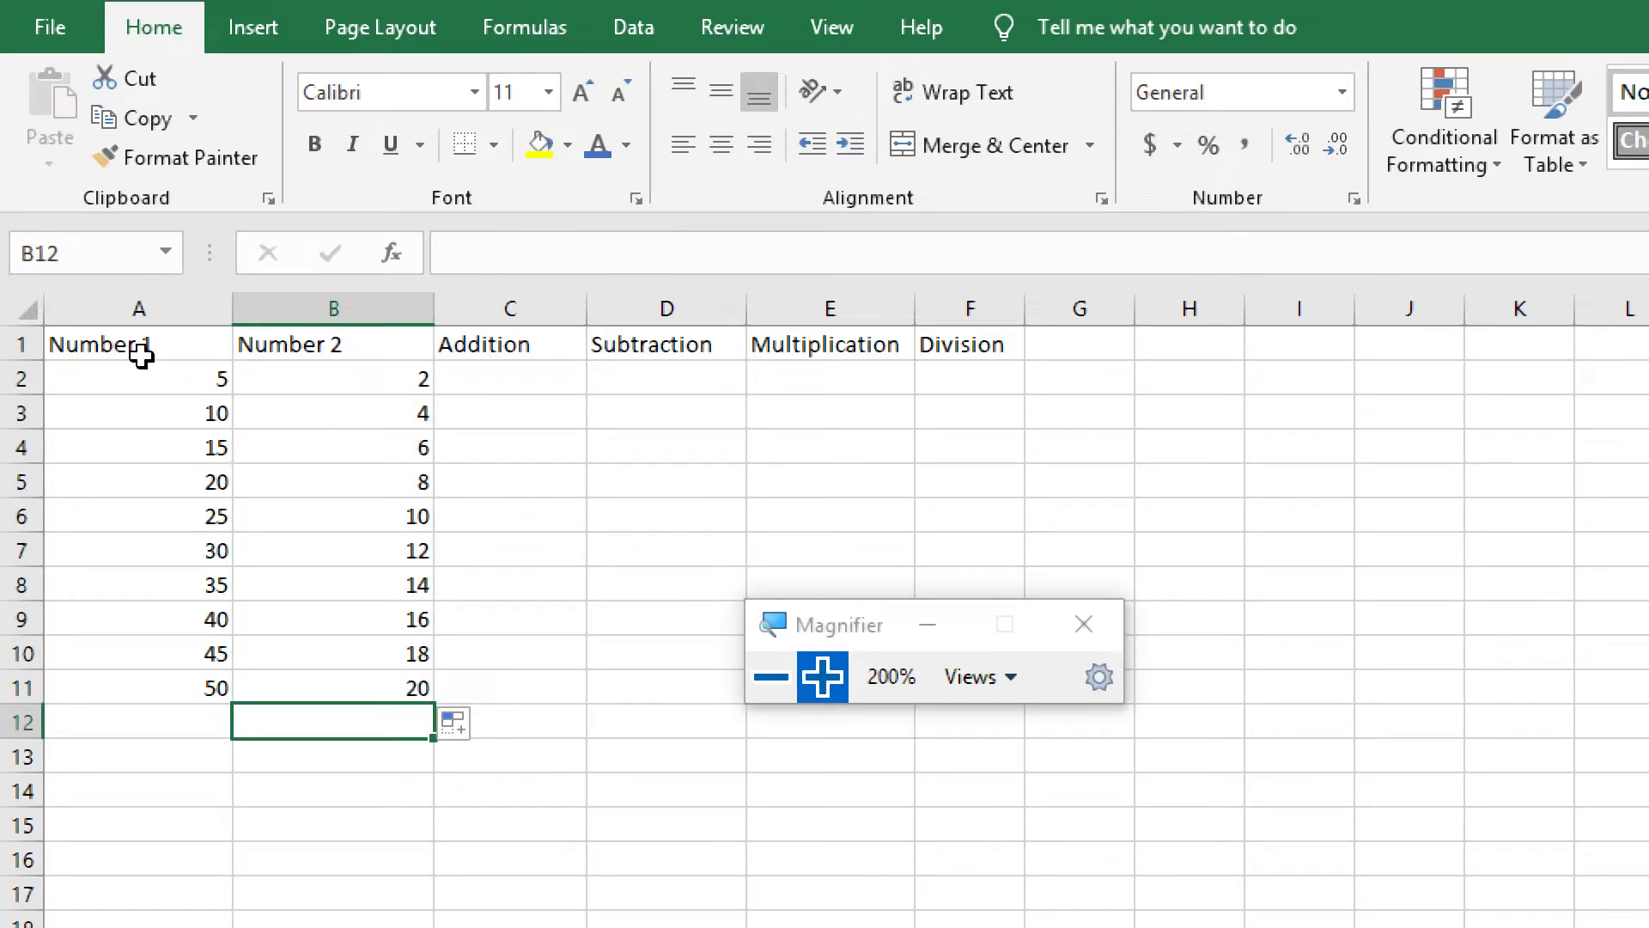
left_click_drag(163, 390, 383, 699)
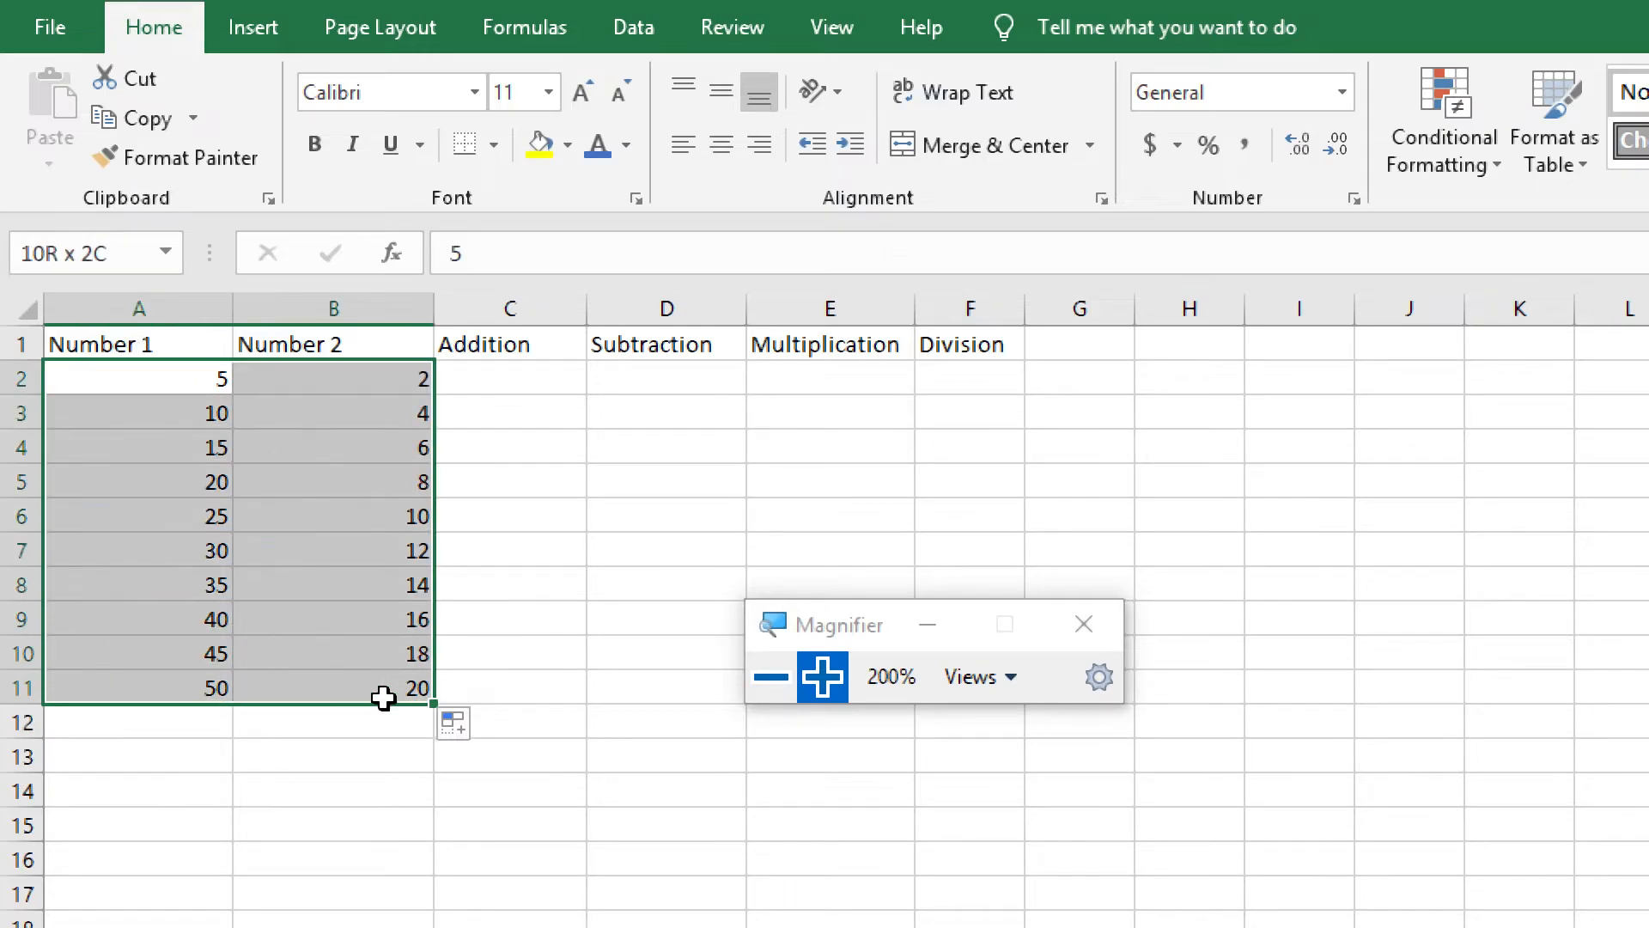
left_click(575, 92)
left_click(576, 92)
left_click(575, 92)
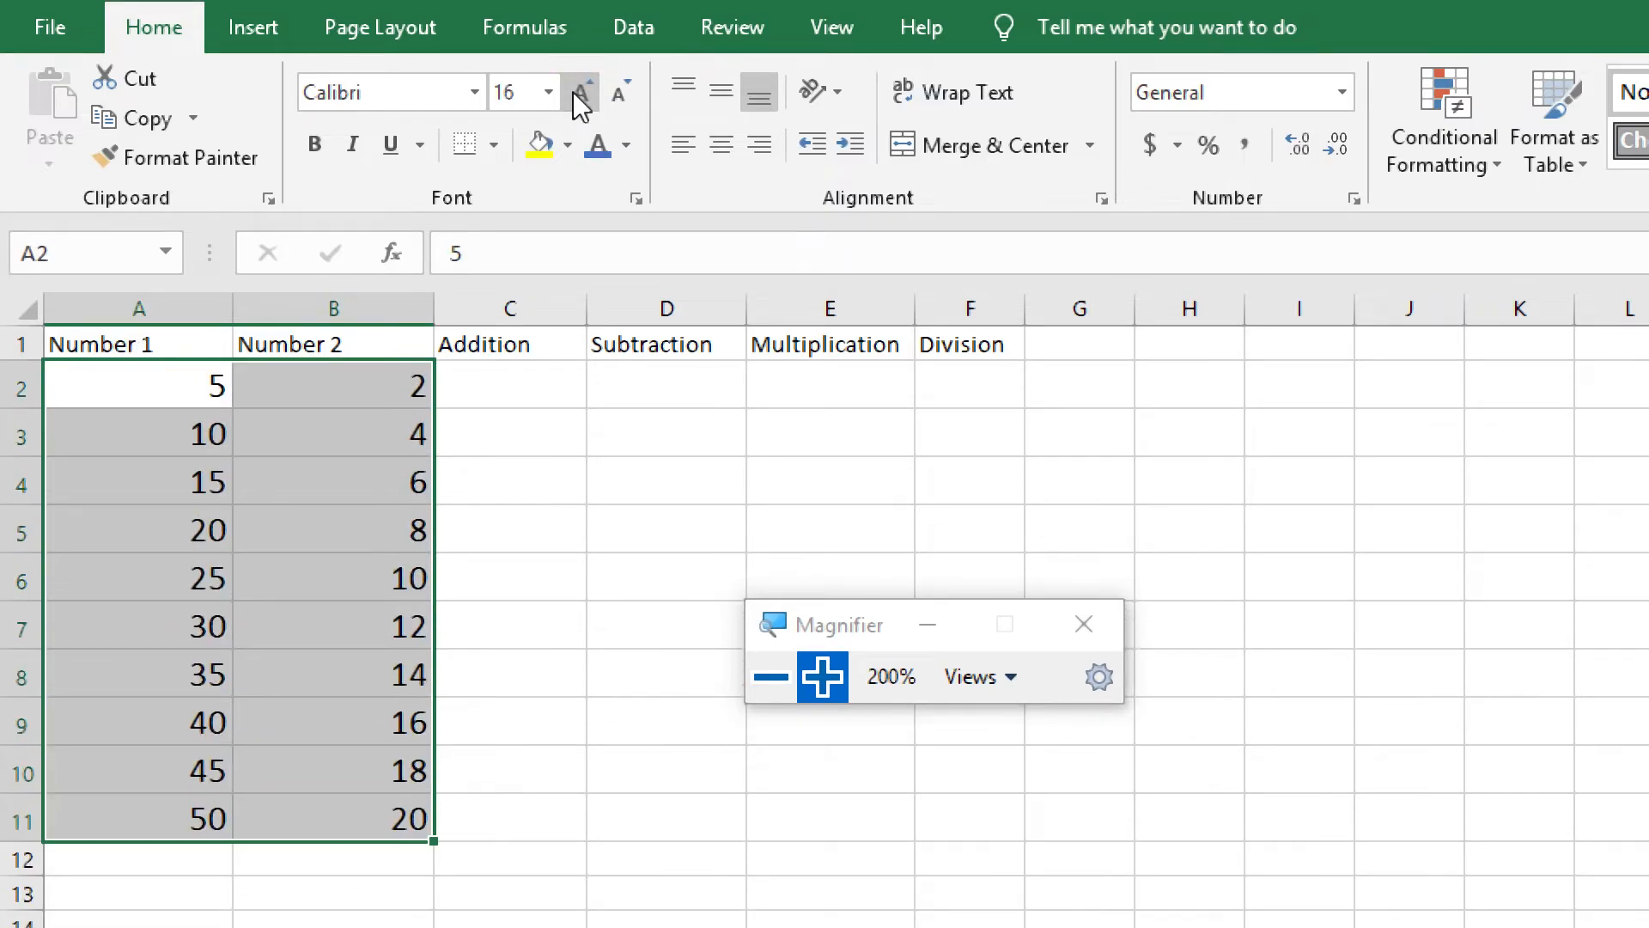
left_click(505, 380)
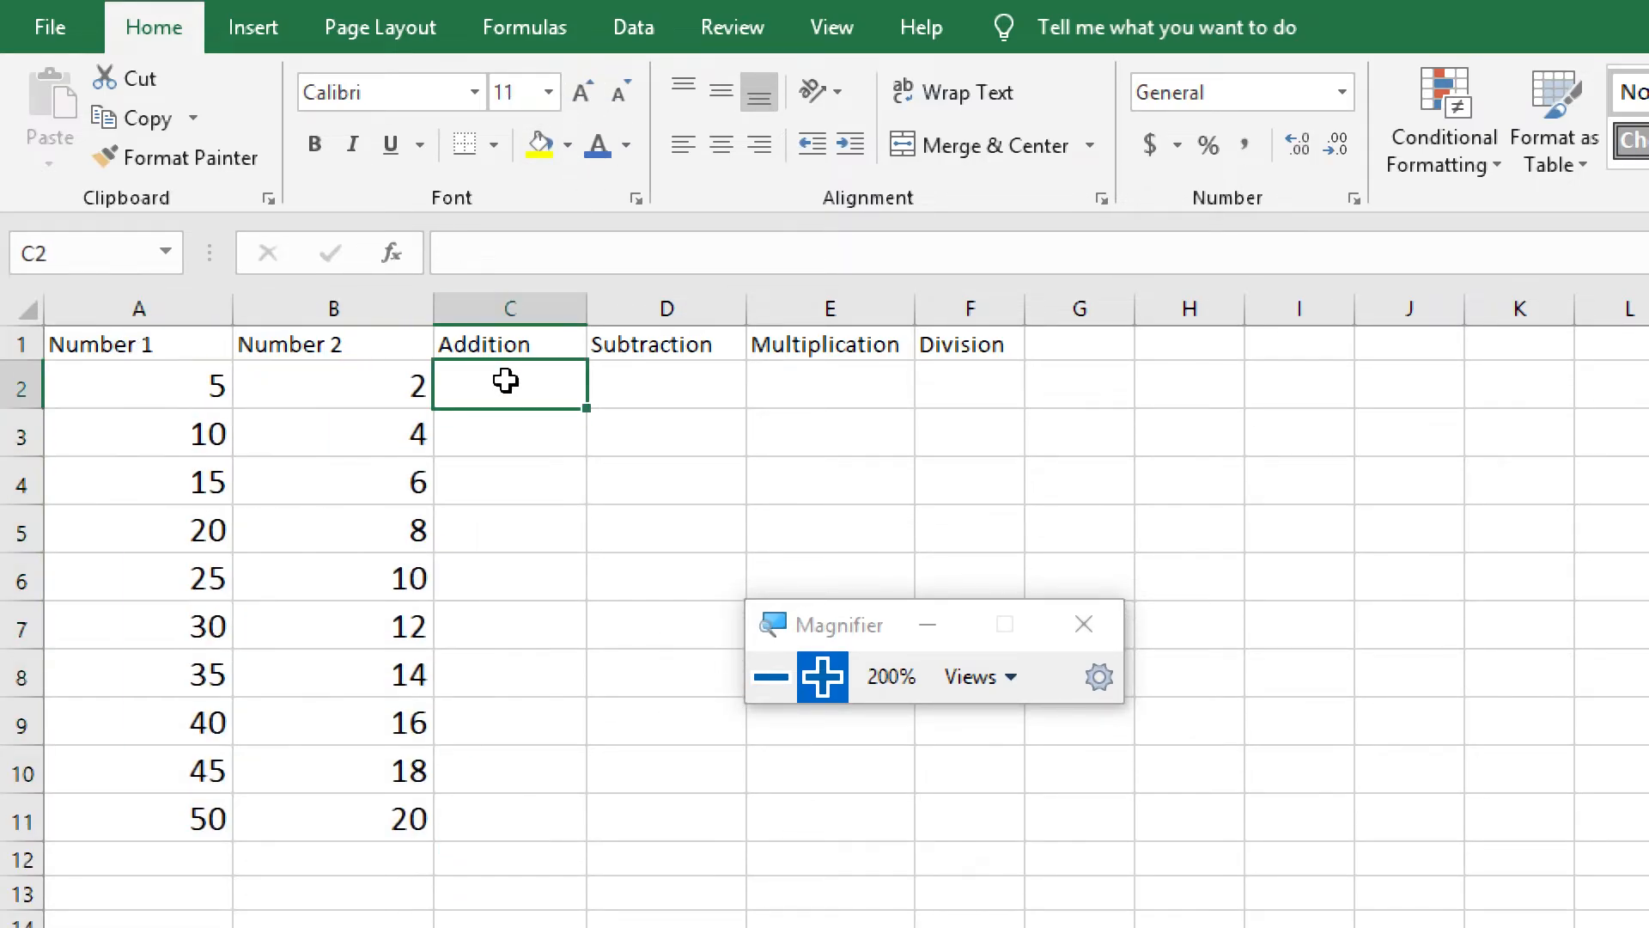
left_click(153, 303)
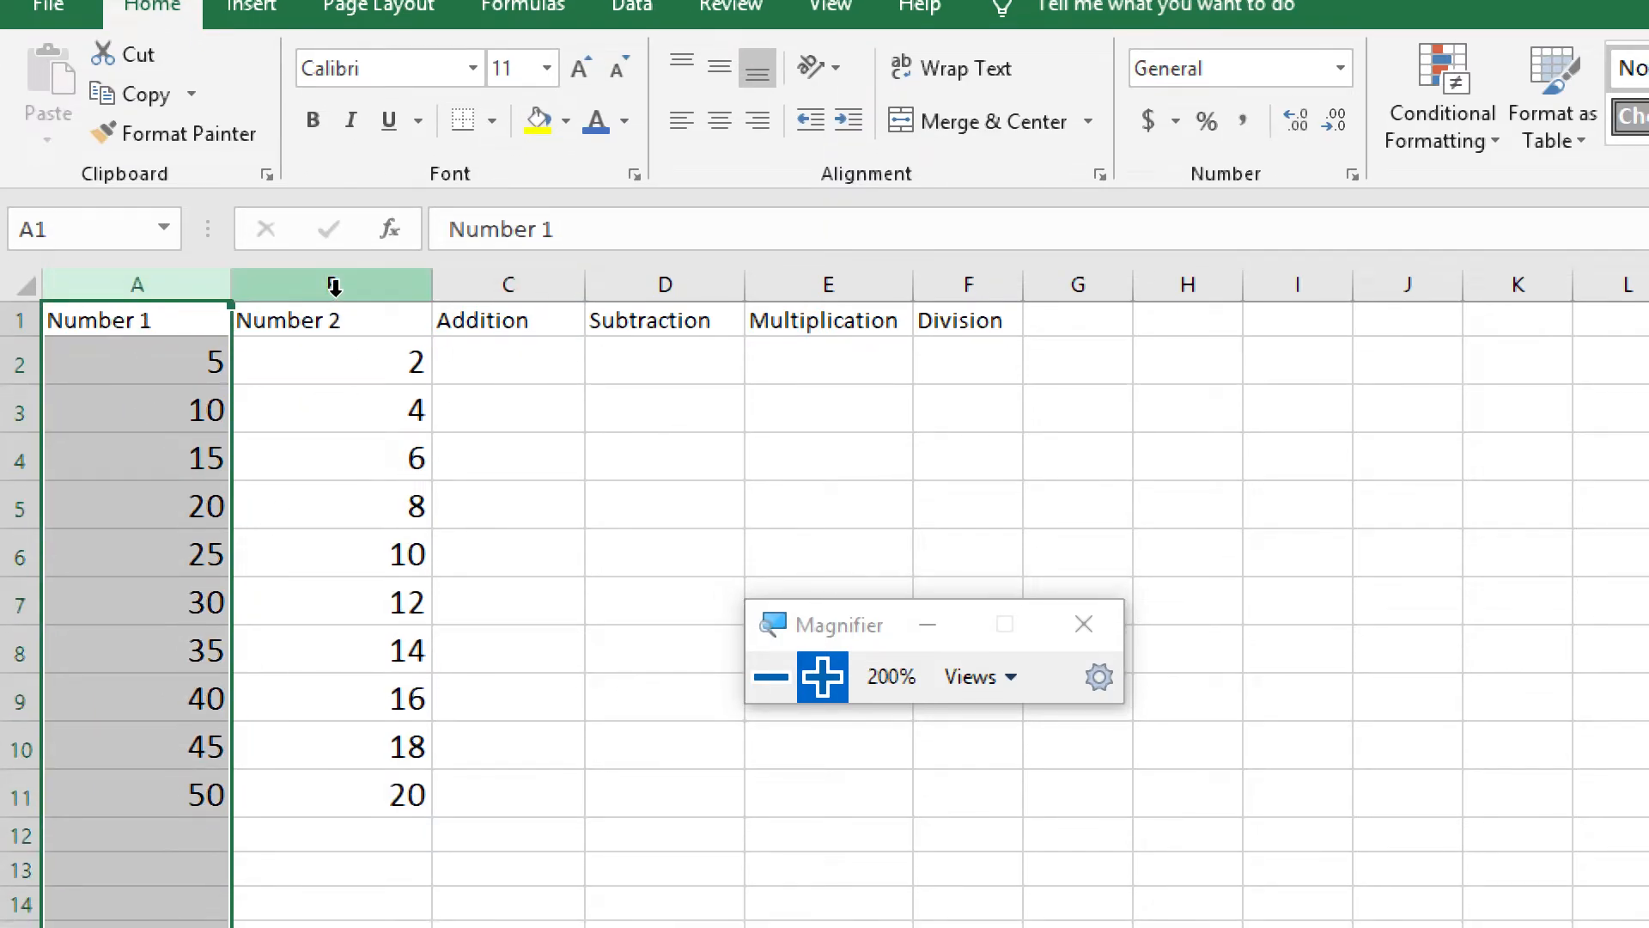
left_click(334, 286)
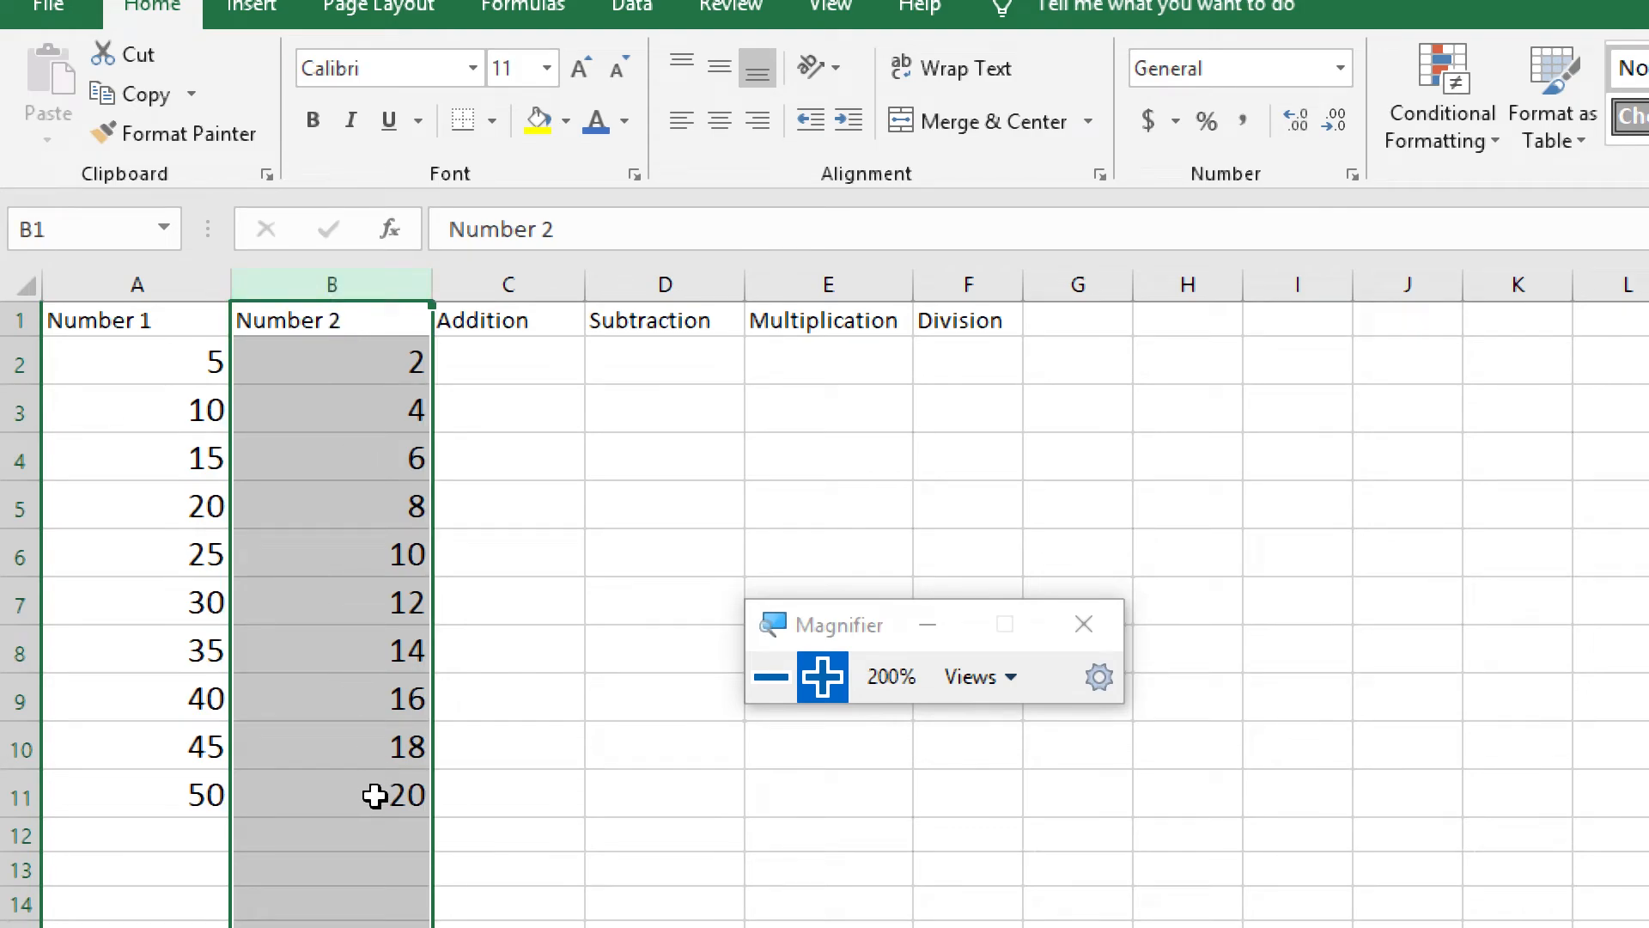
left_click(519, 352)
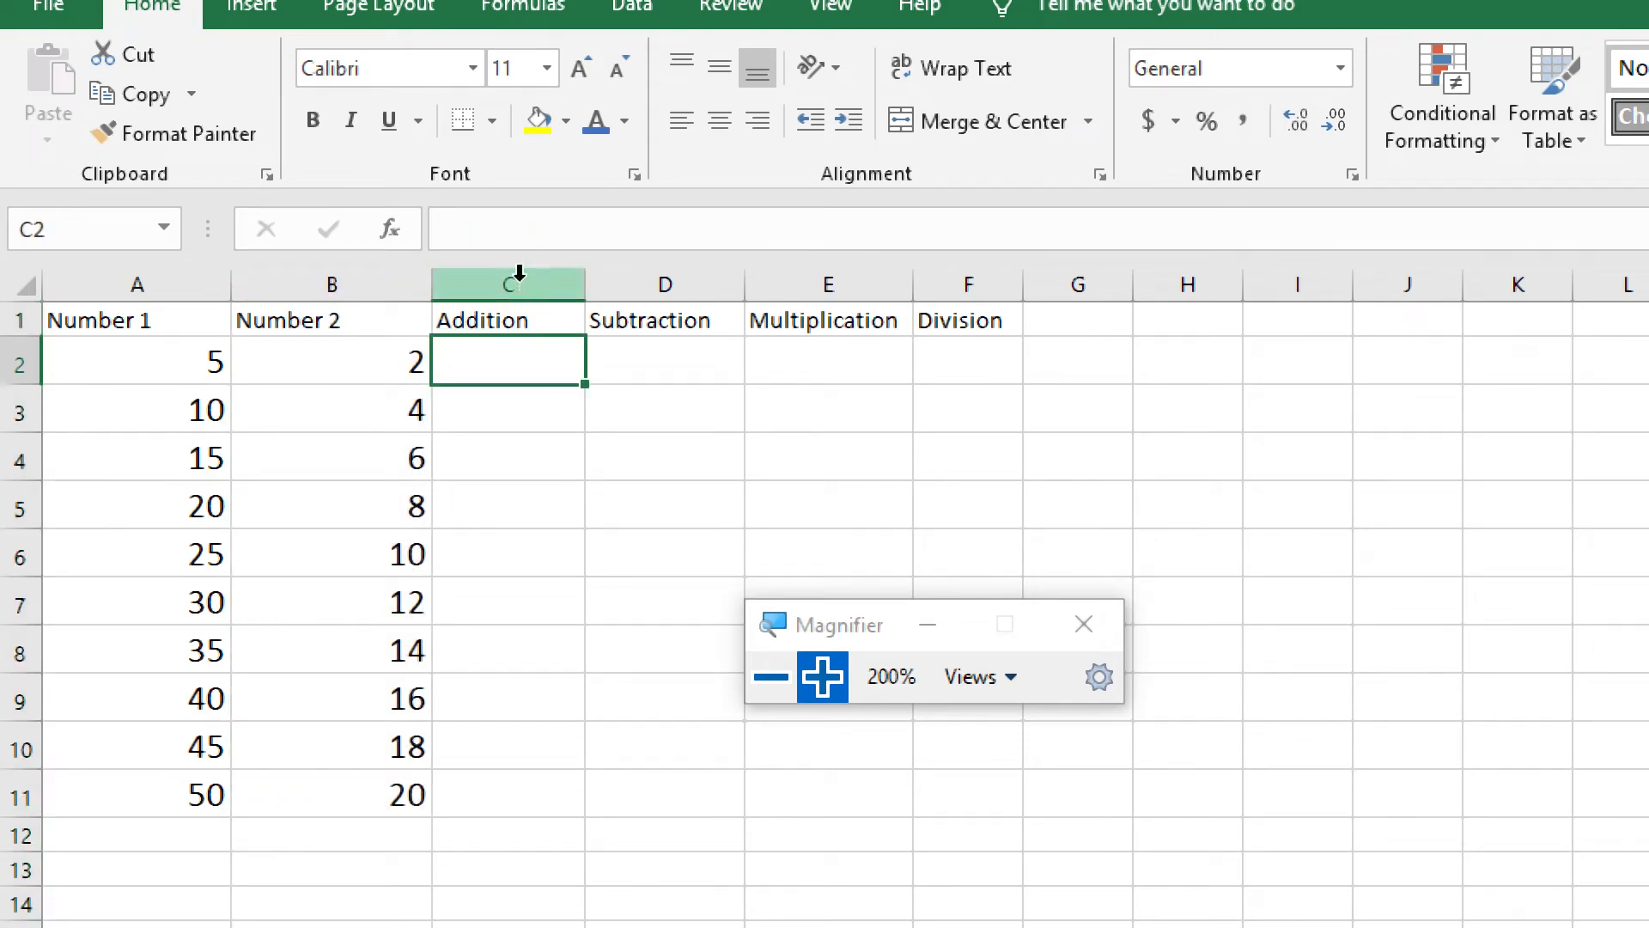
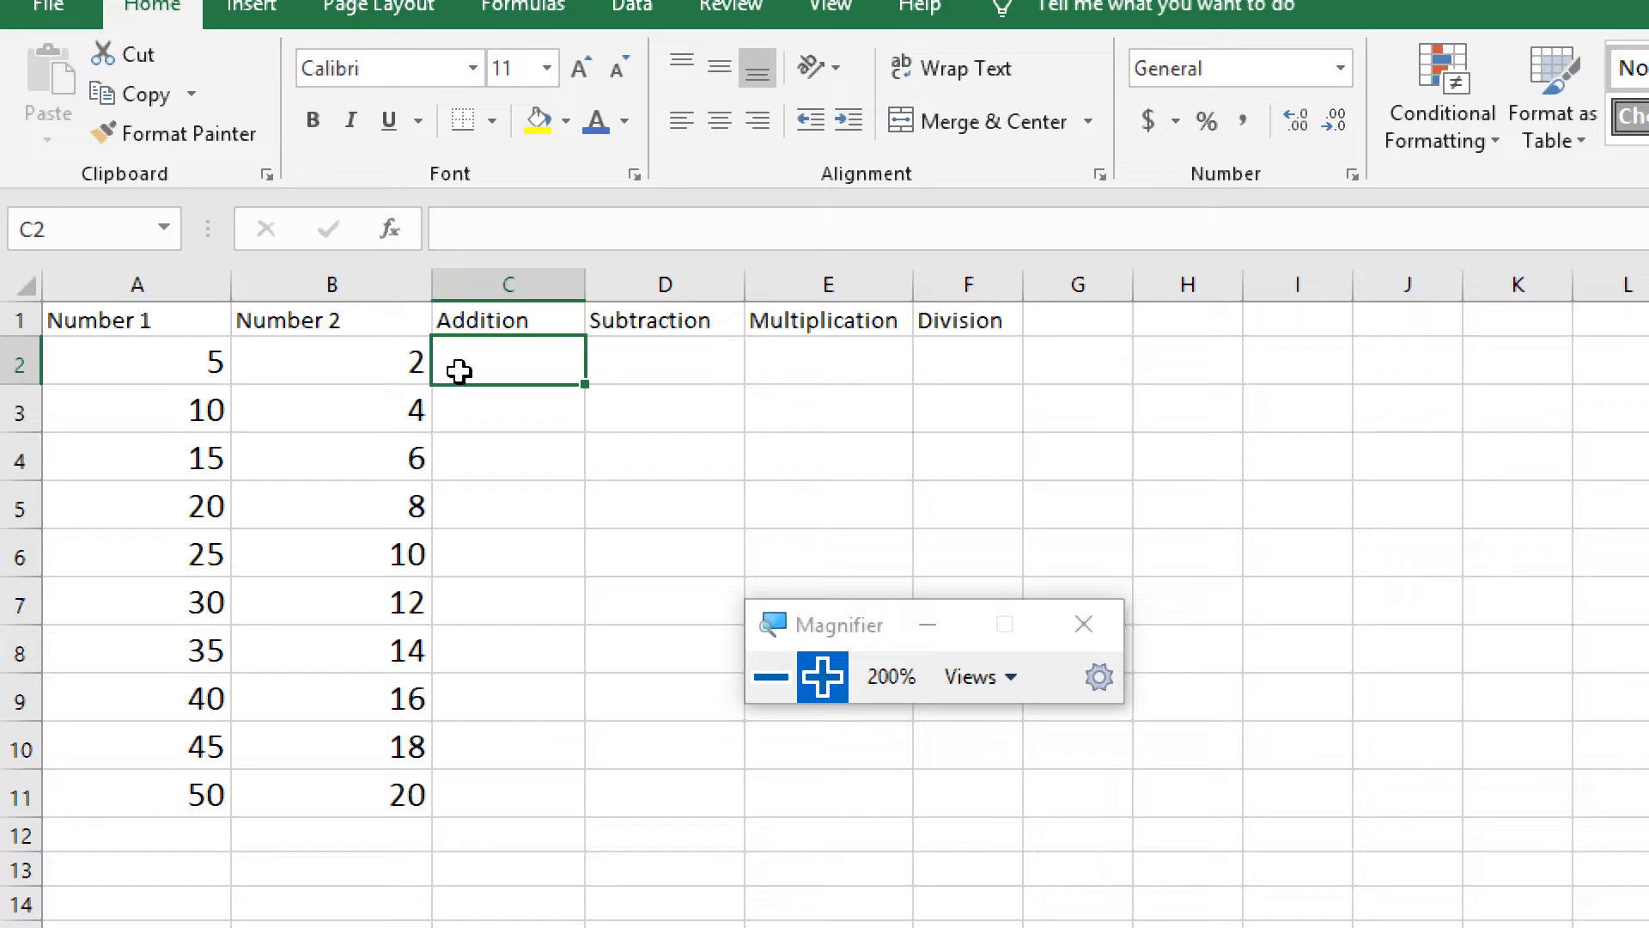
left_click(175, 366)
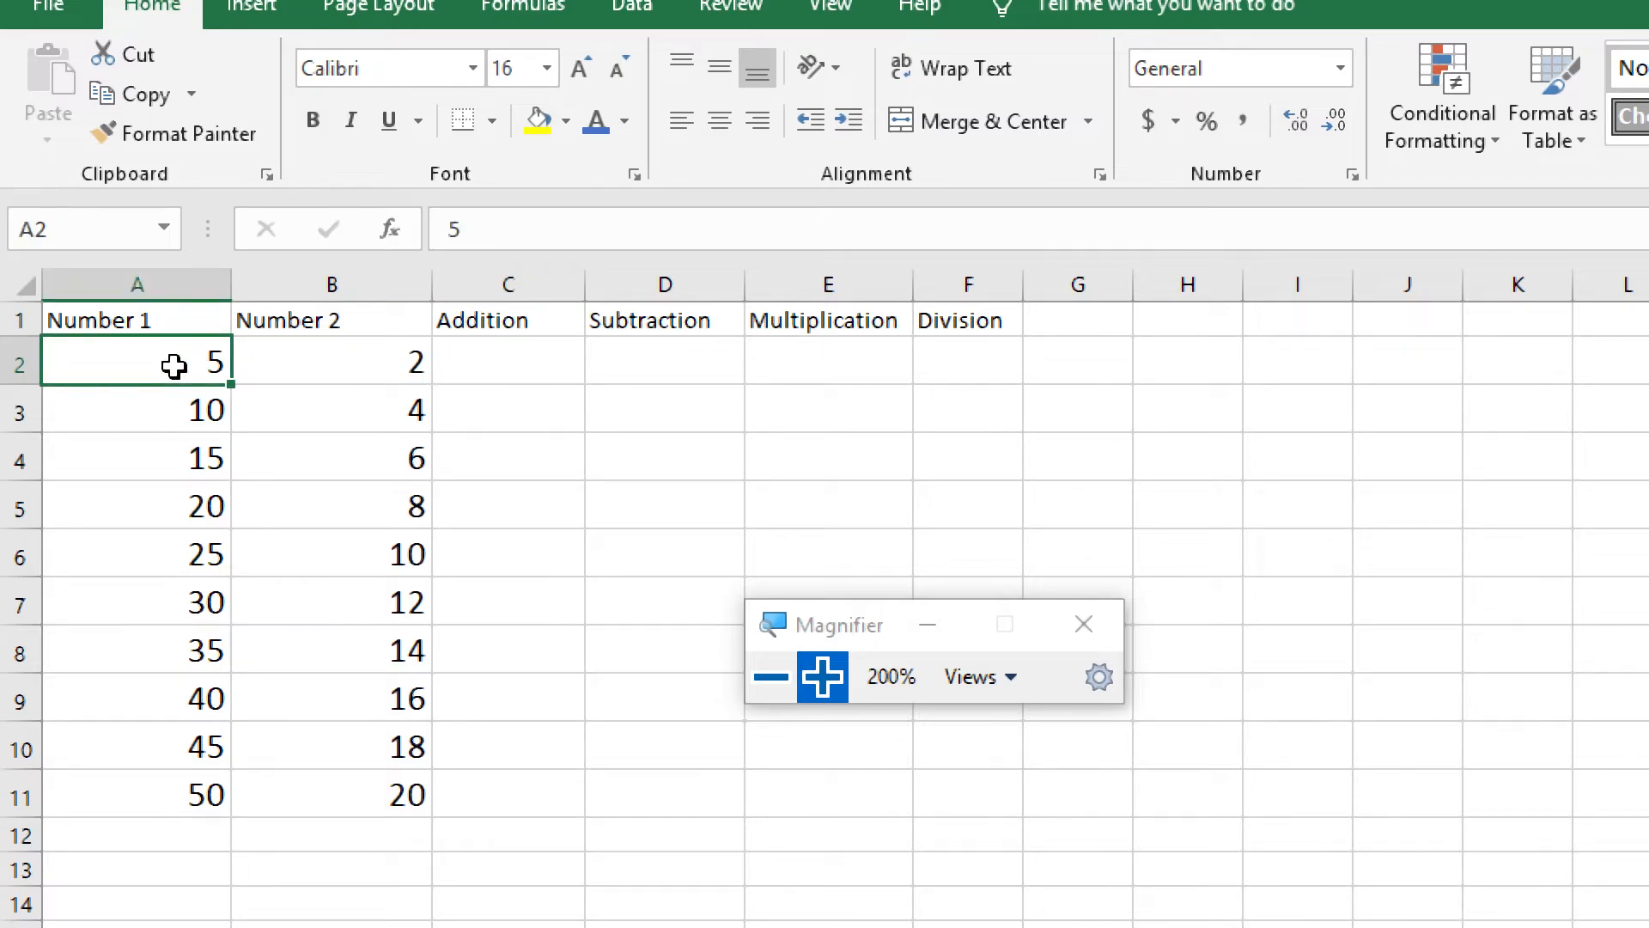
left_click(343, 368)
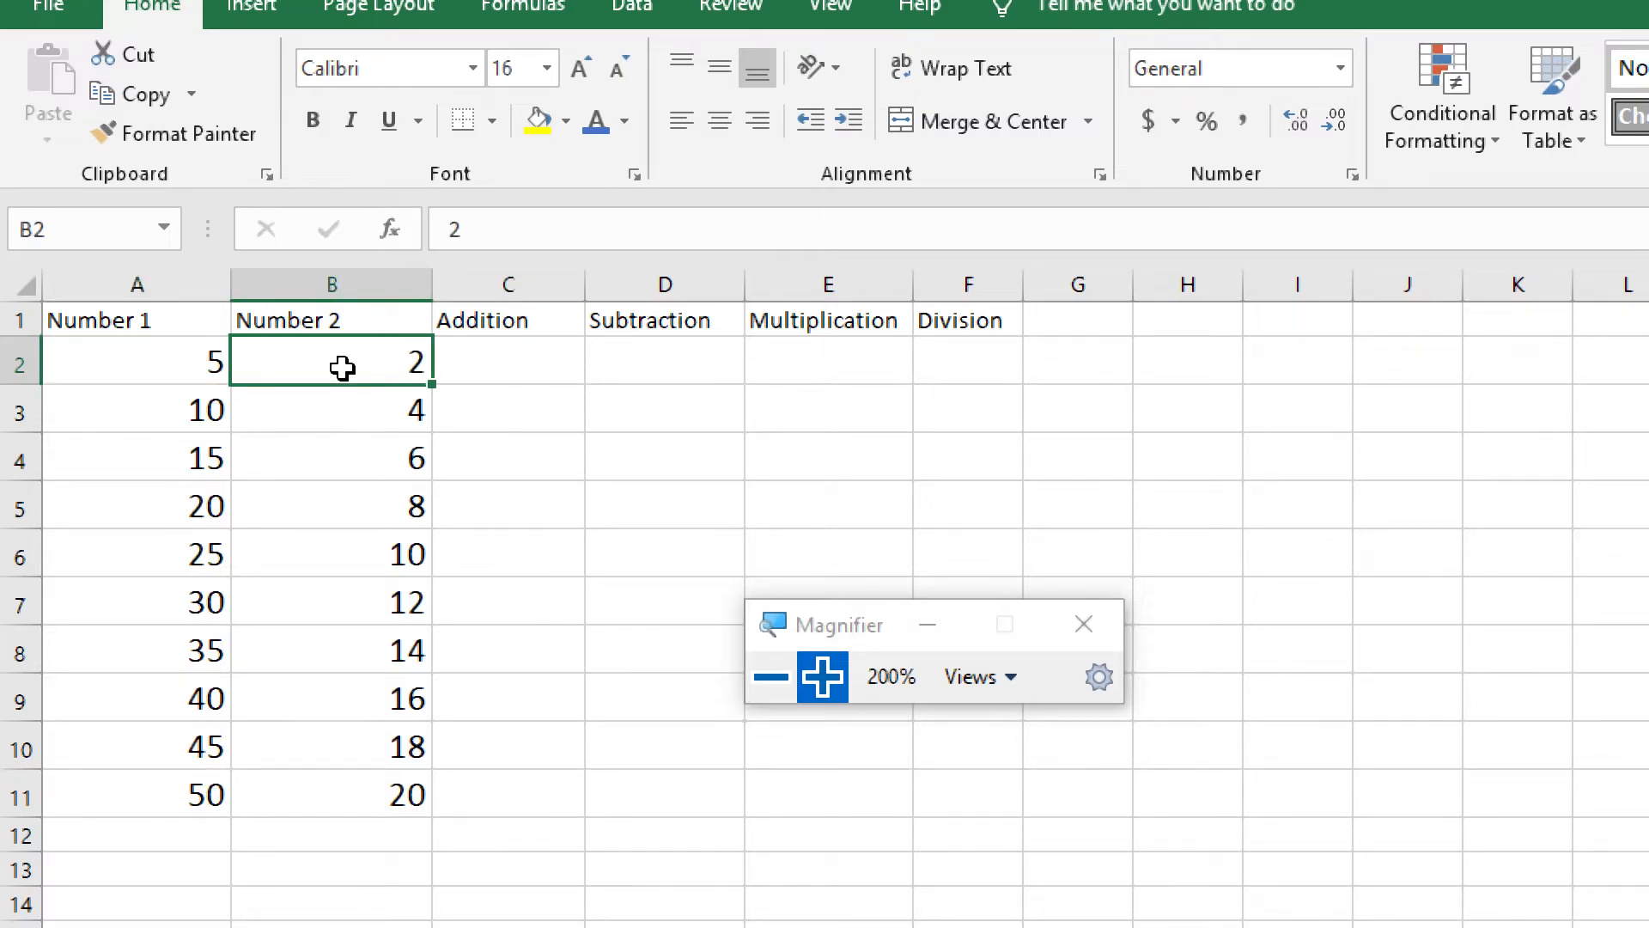
left_click(496, 367)
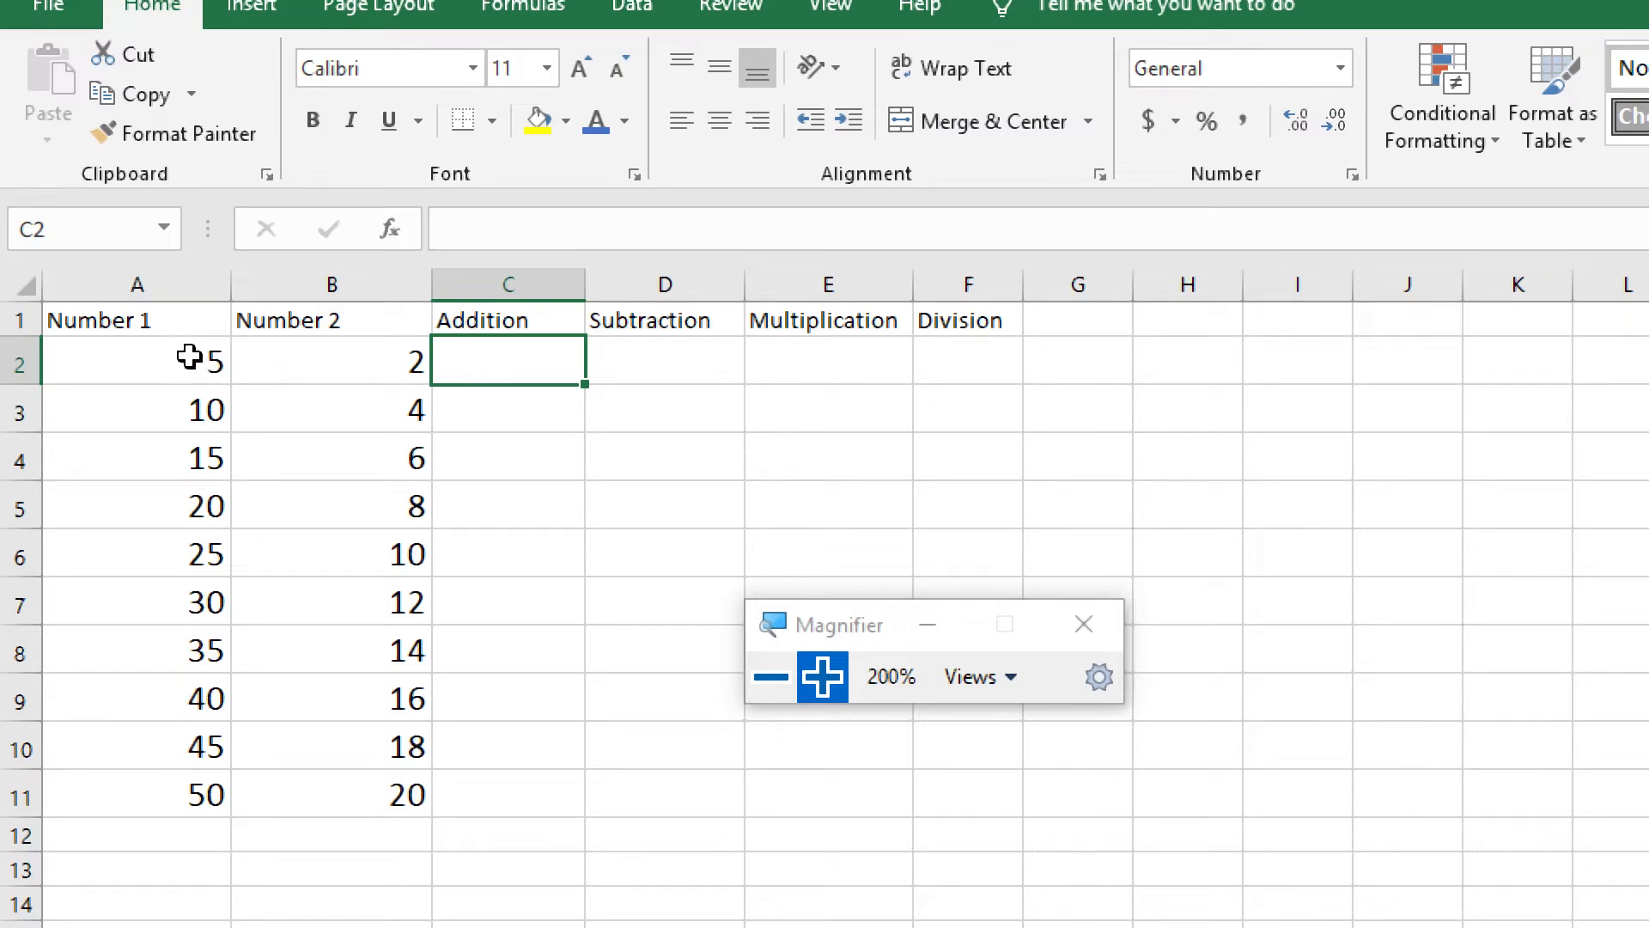
left_click(141, 365)
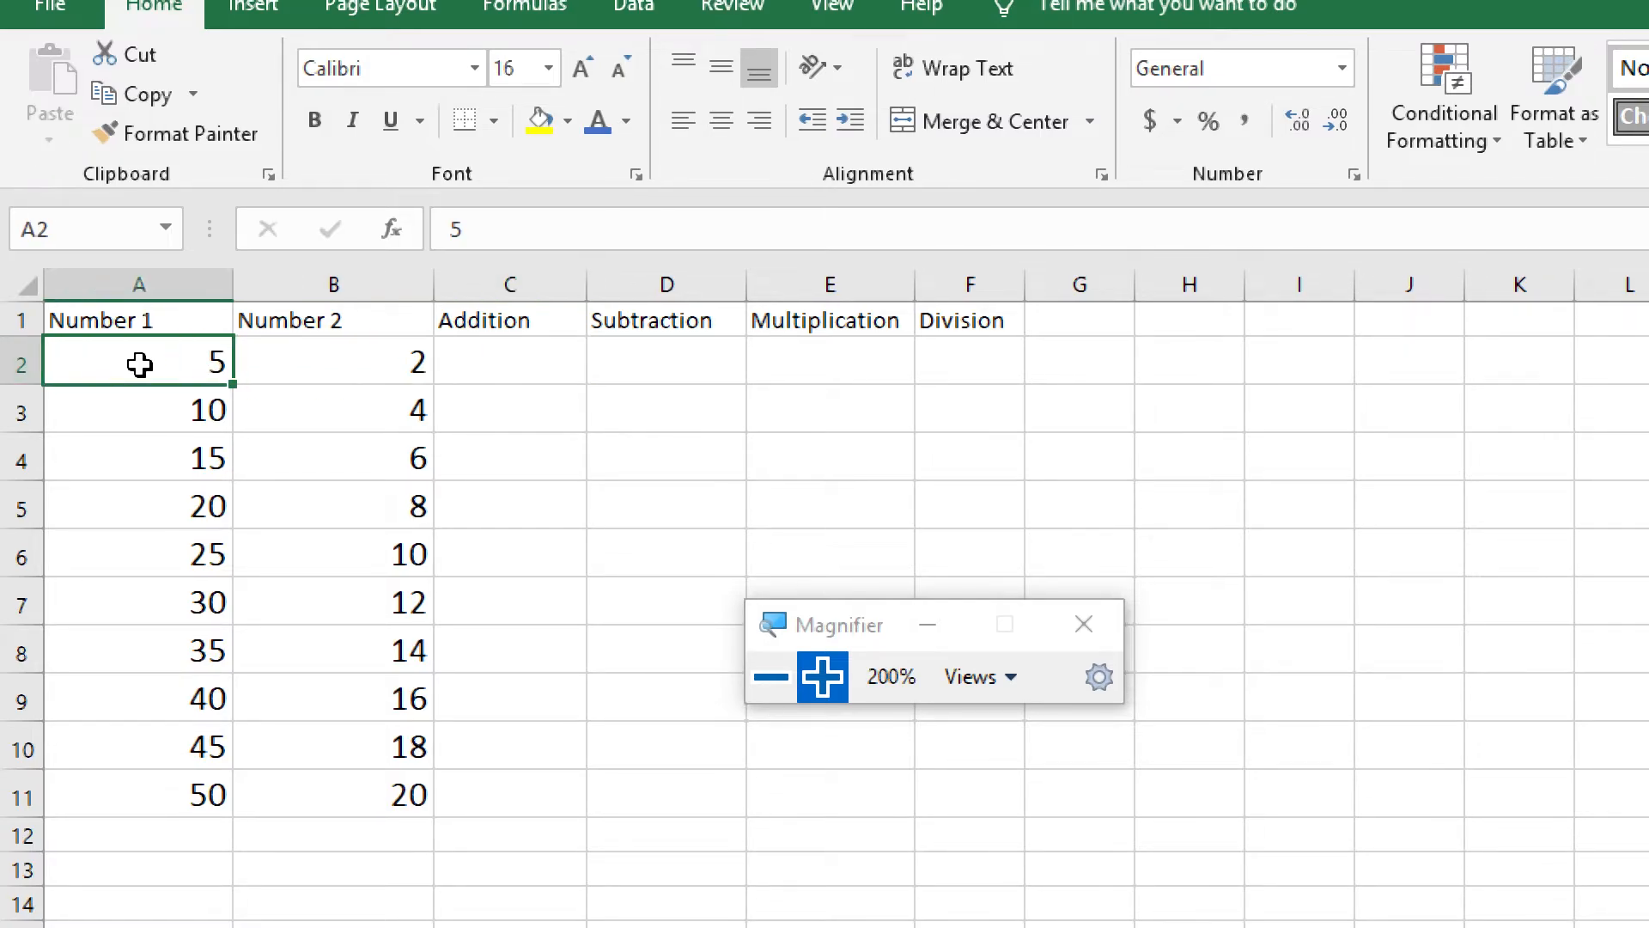
left_click(370, 374)
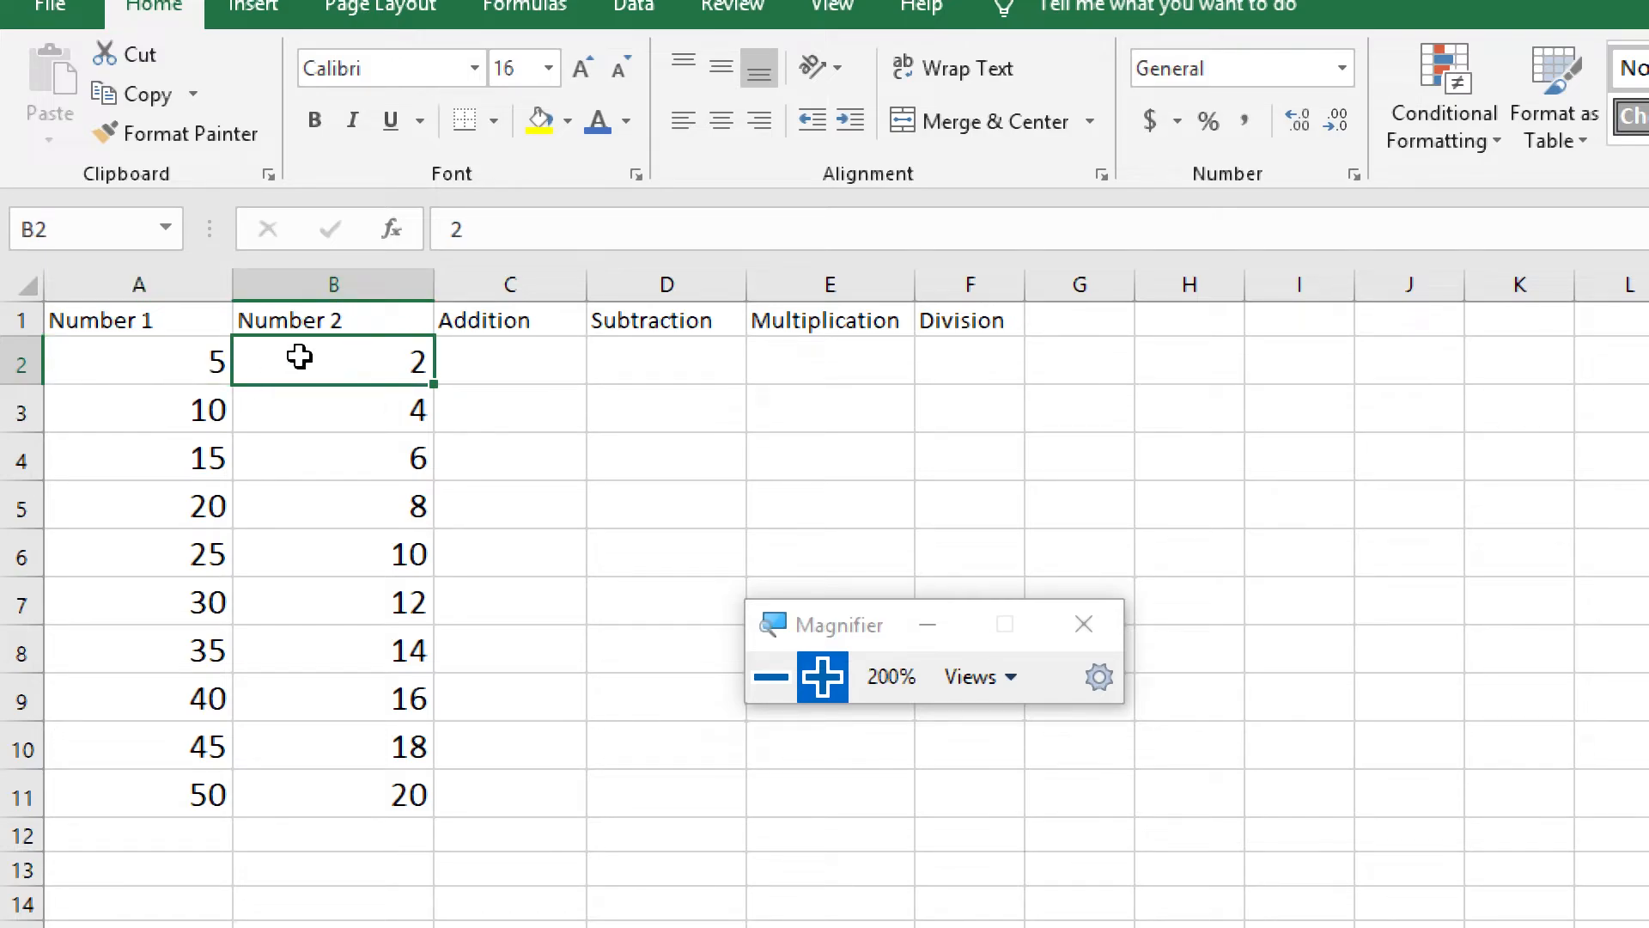
left_click(137, 370)
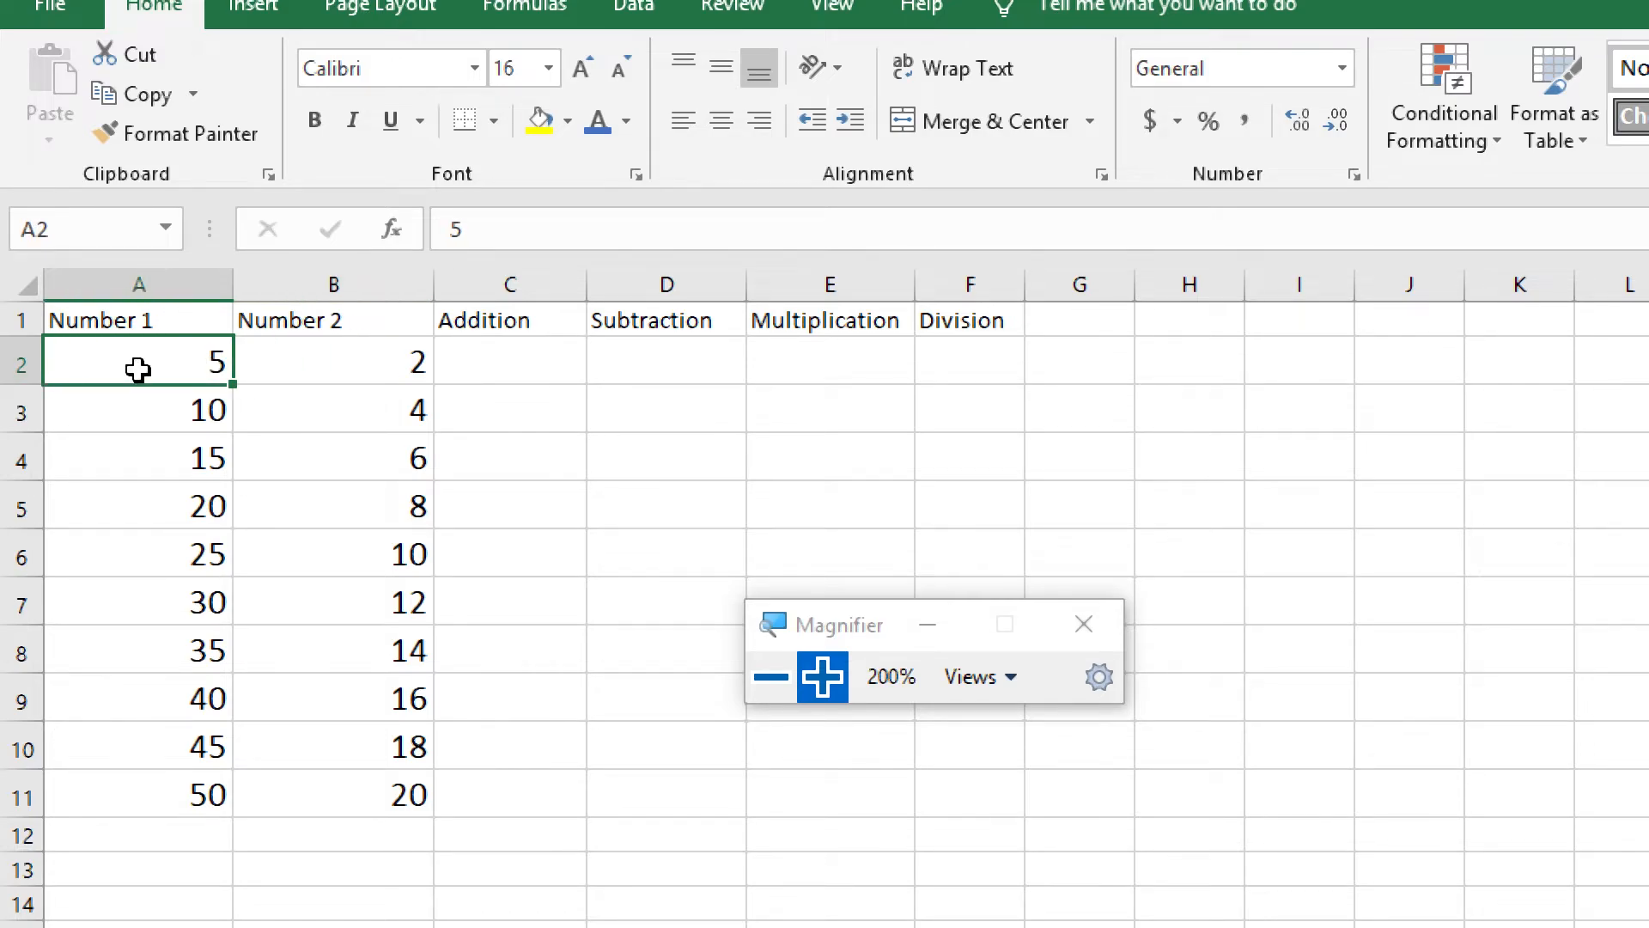
left_click(362, 378)
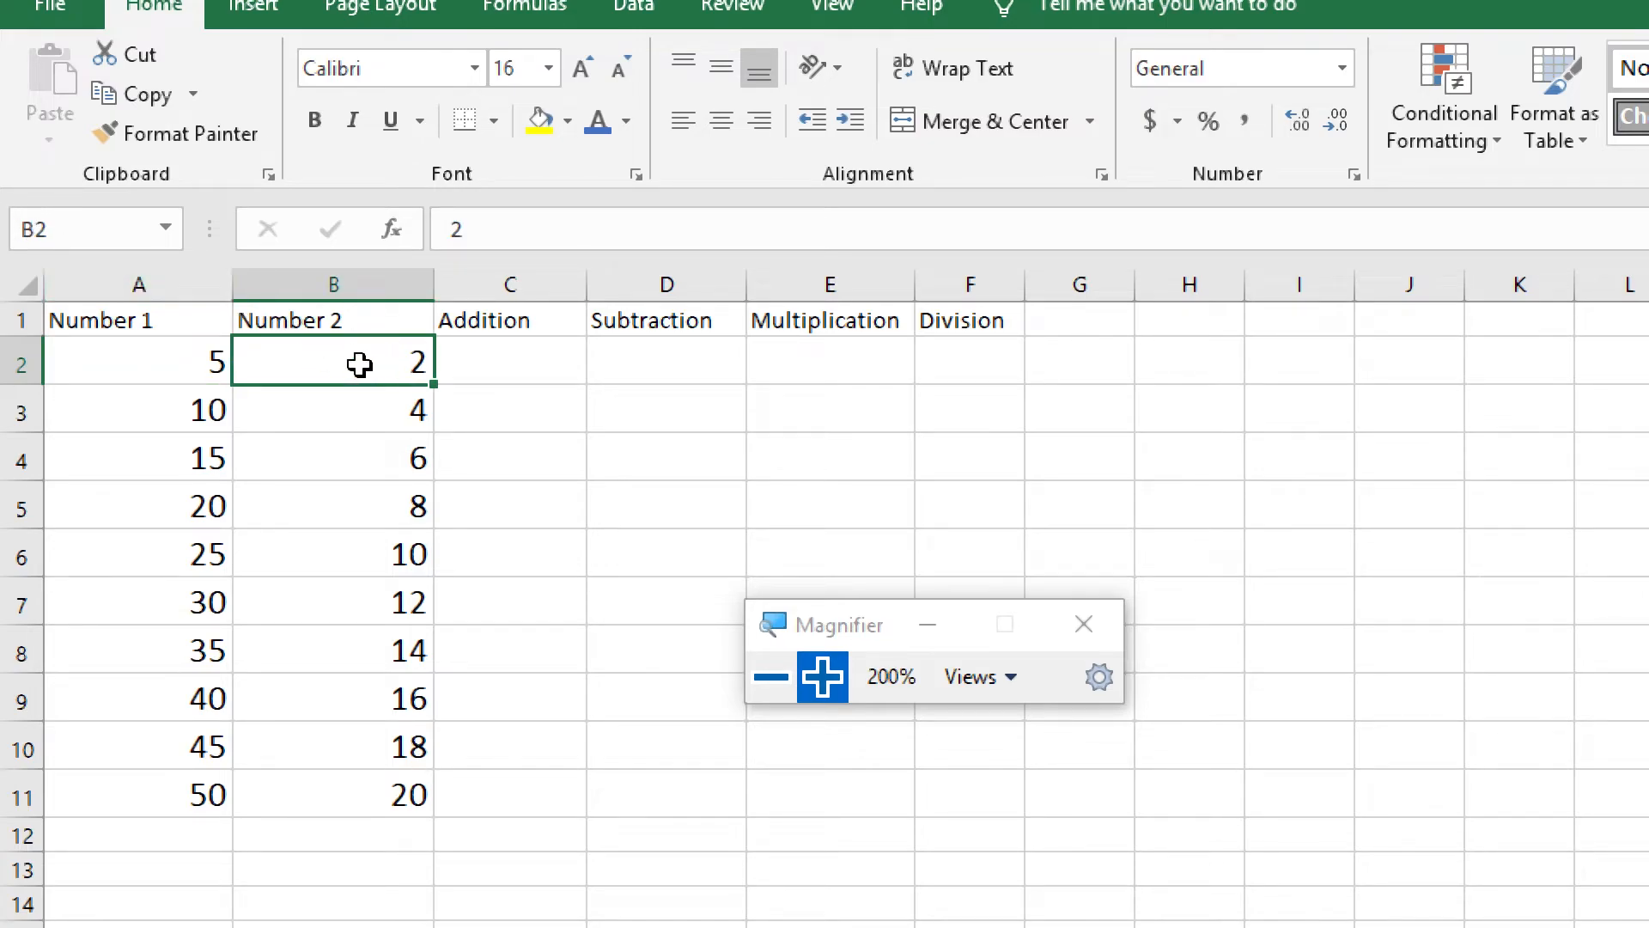
Enter the formula =A2+B2 in cell C2 under Addition
left_click(515, 368)
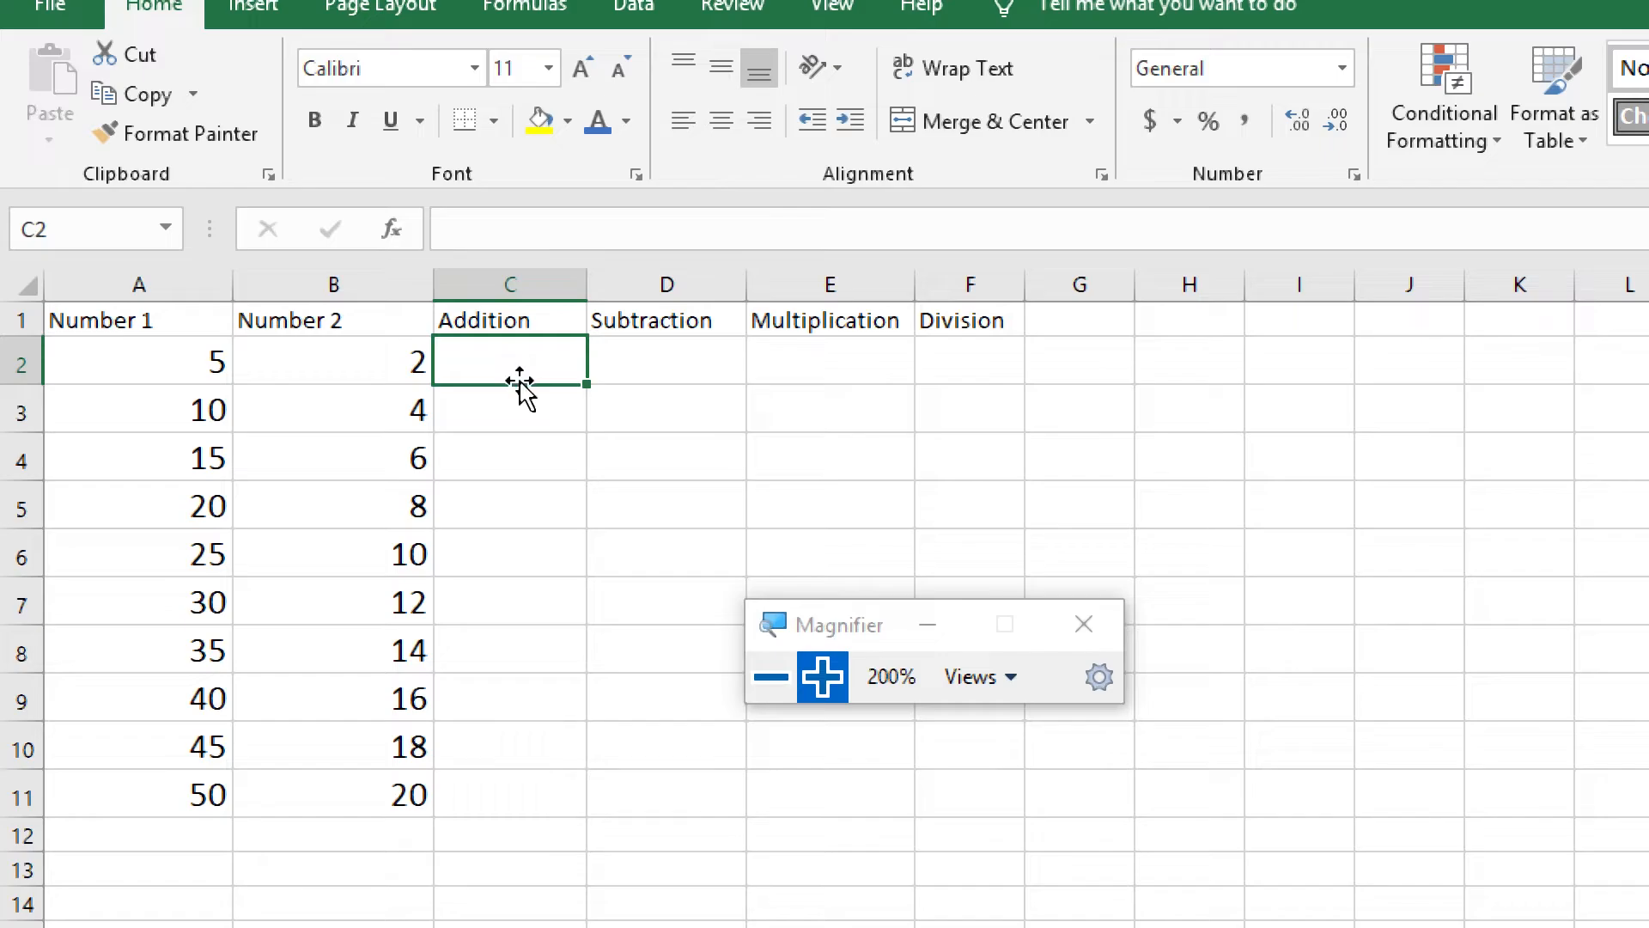
type("=")
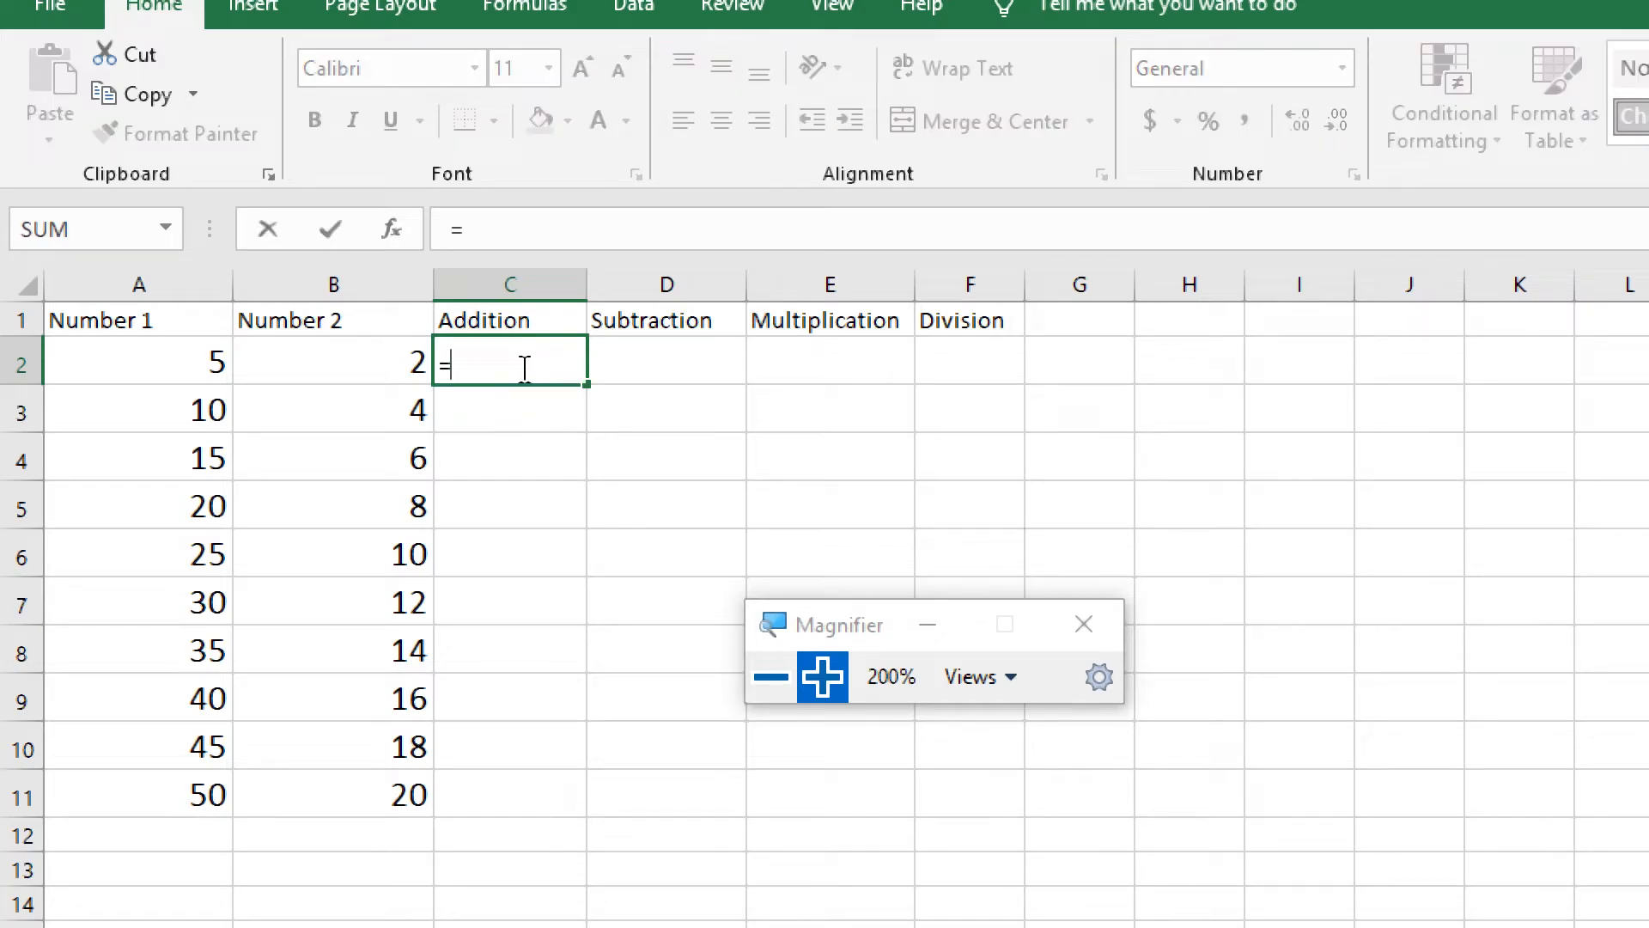
type("A2")
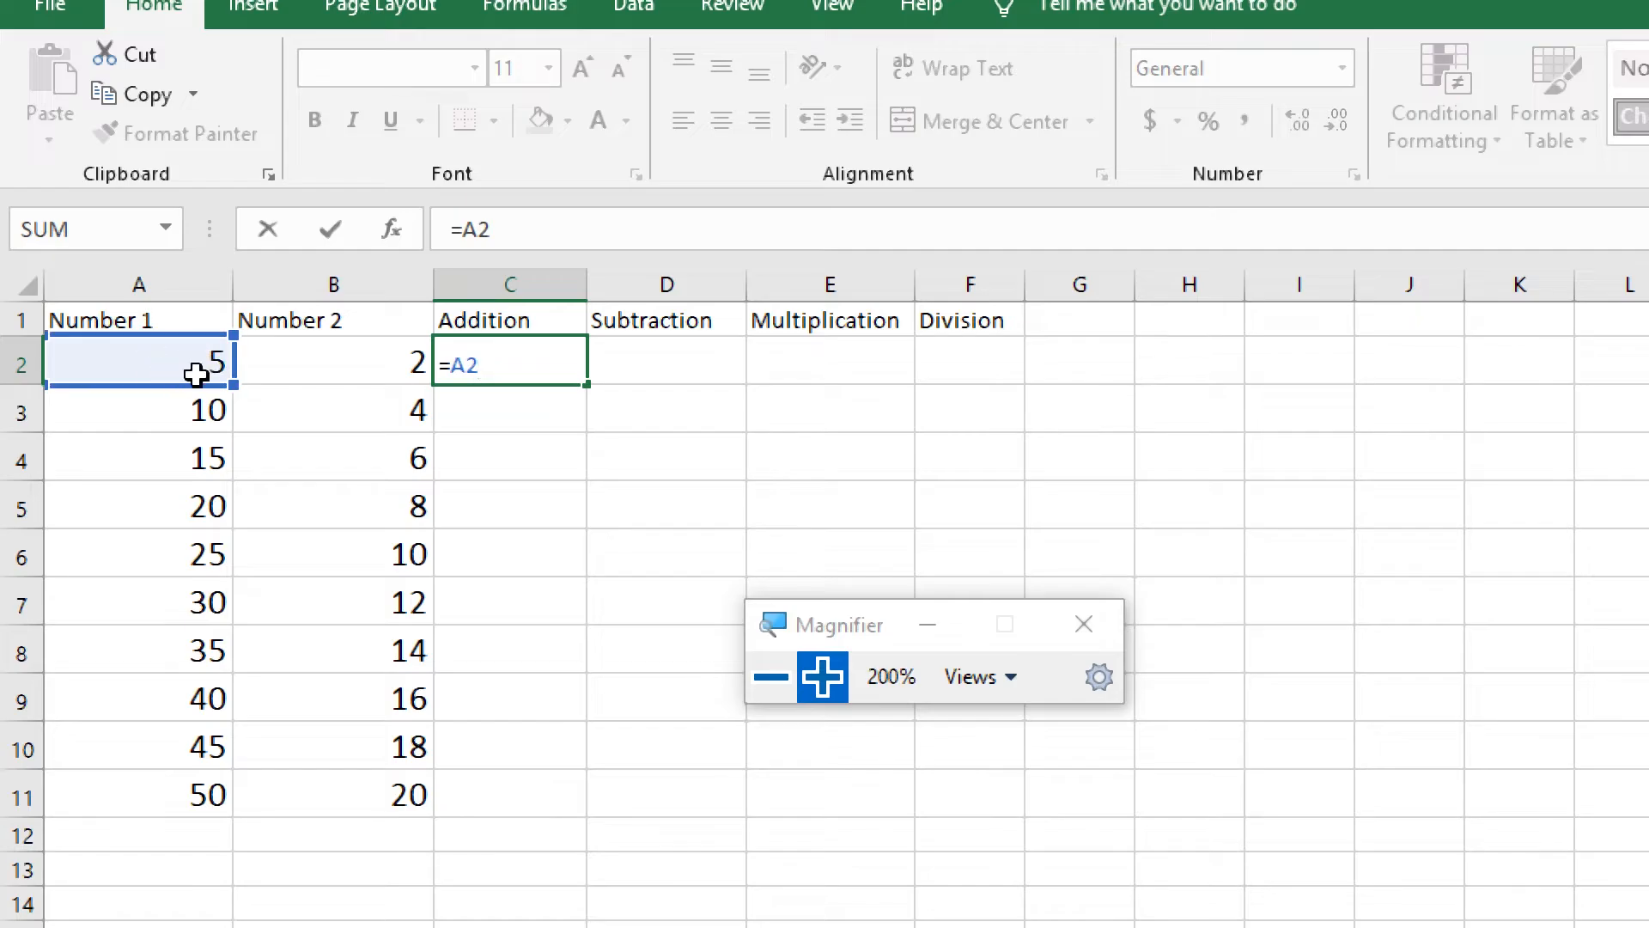
type("+")
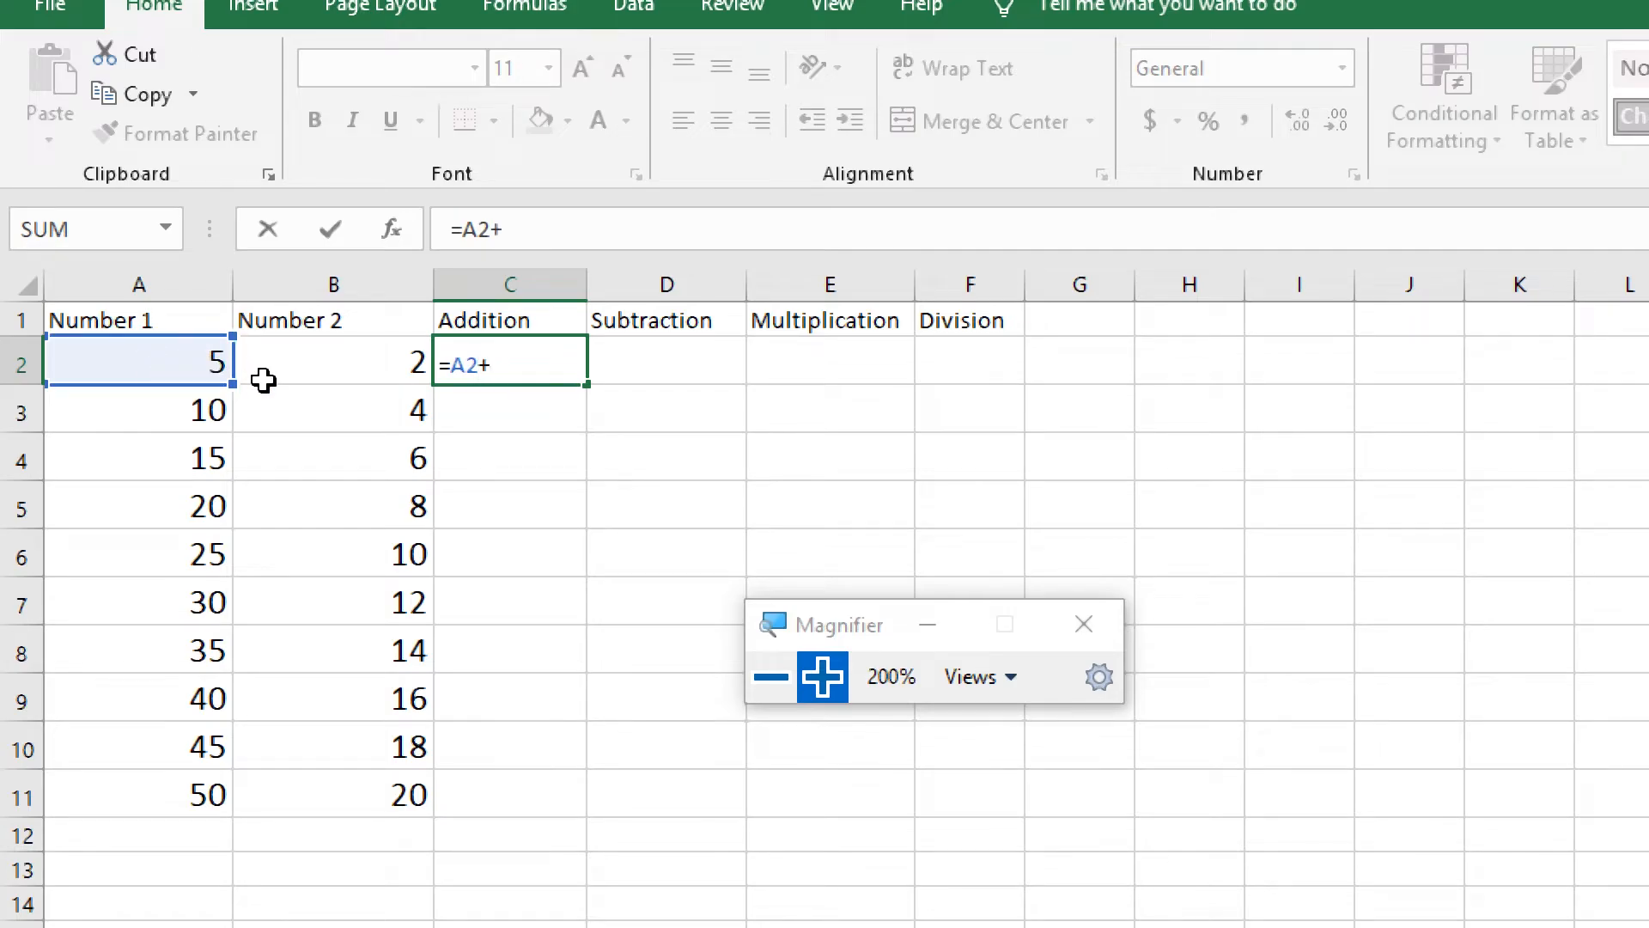
type("B2")
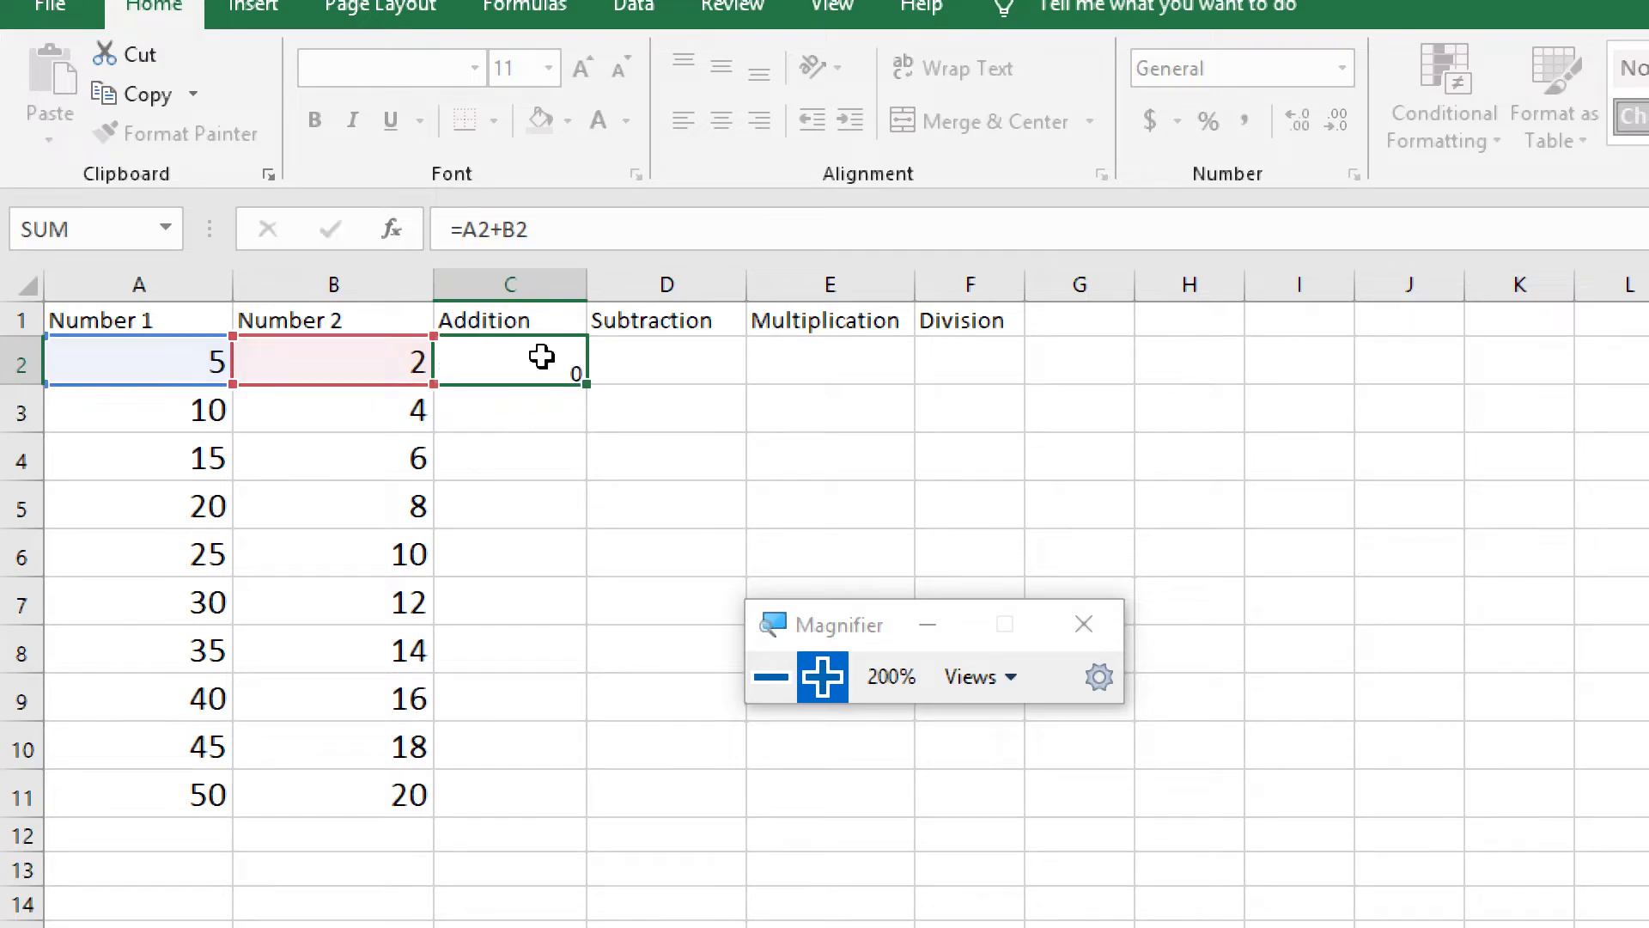
key("Return")
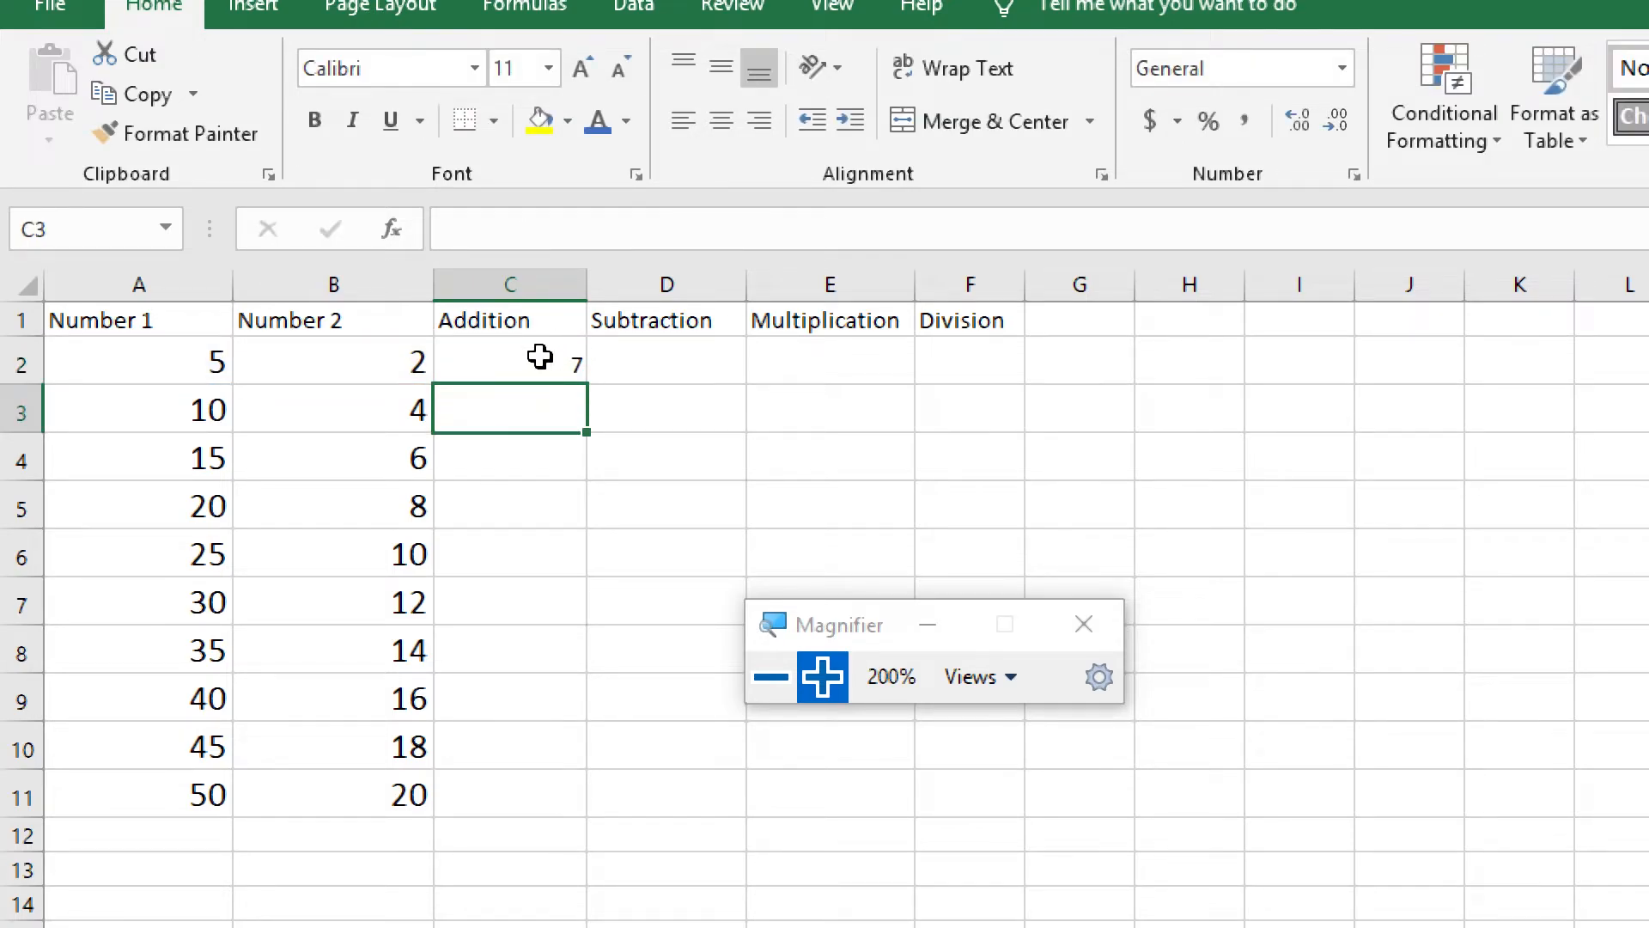
Increase the font size of cells C2 to F11 to 16
left_click(398, 359)
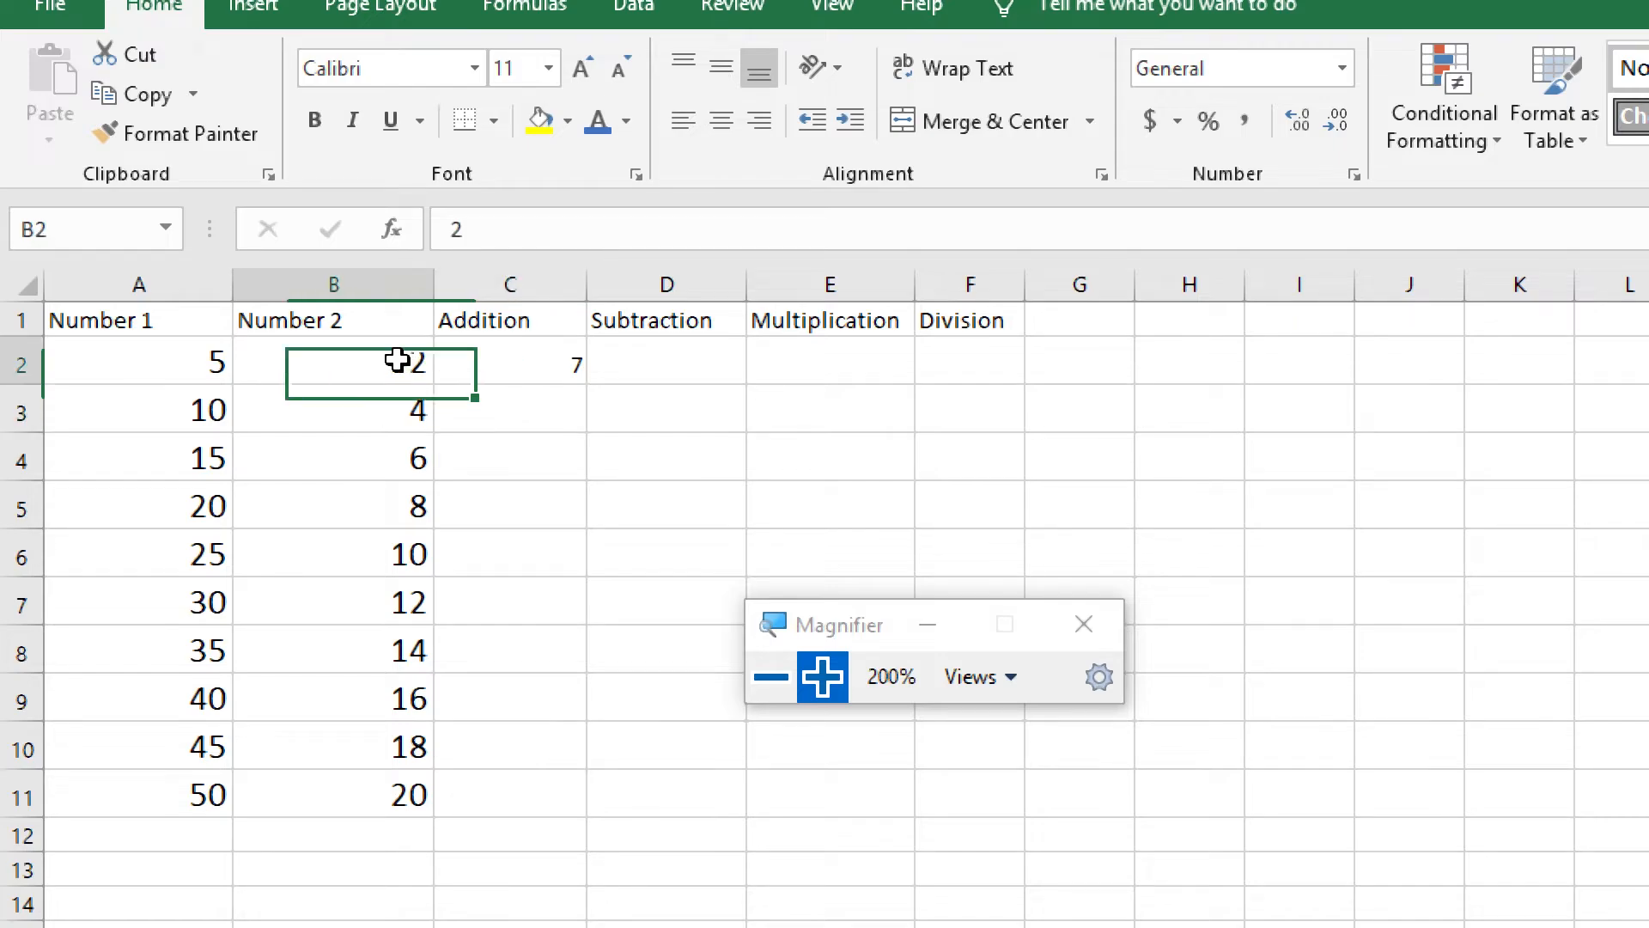
left_click_drag(545, 358, 953, 774)
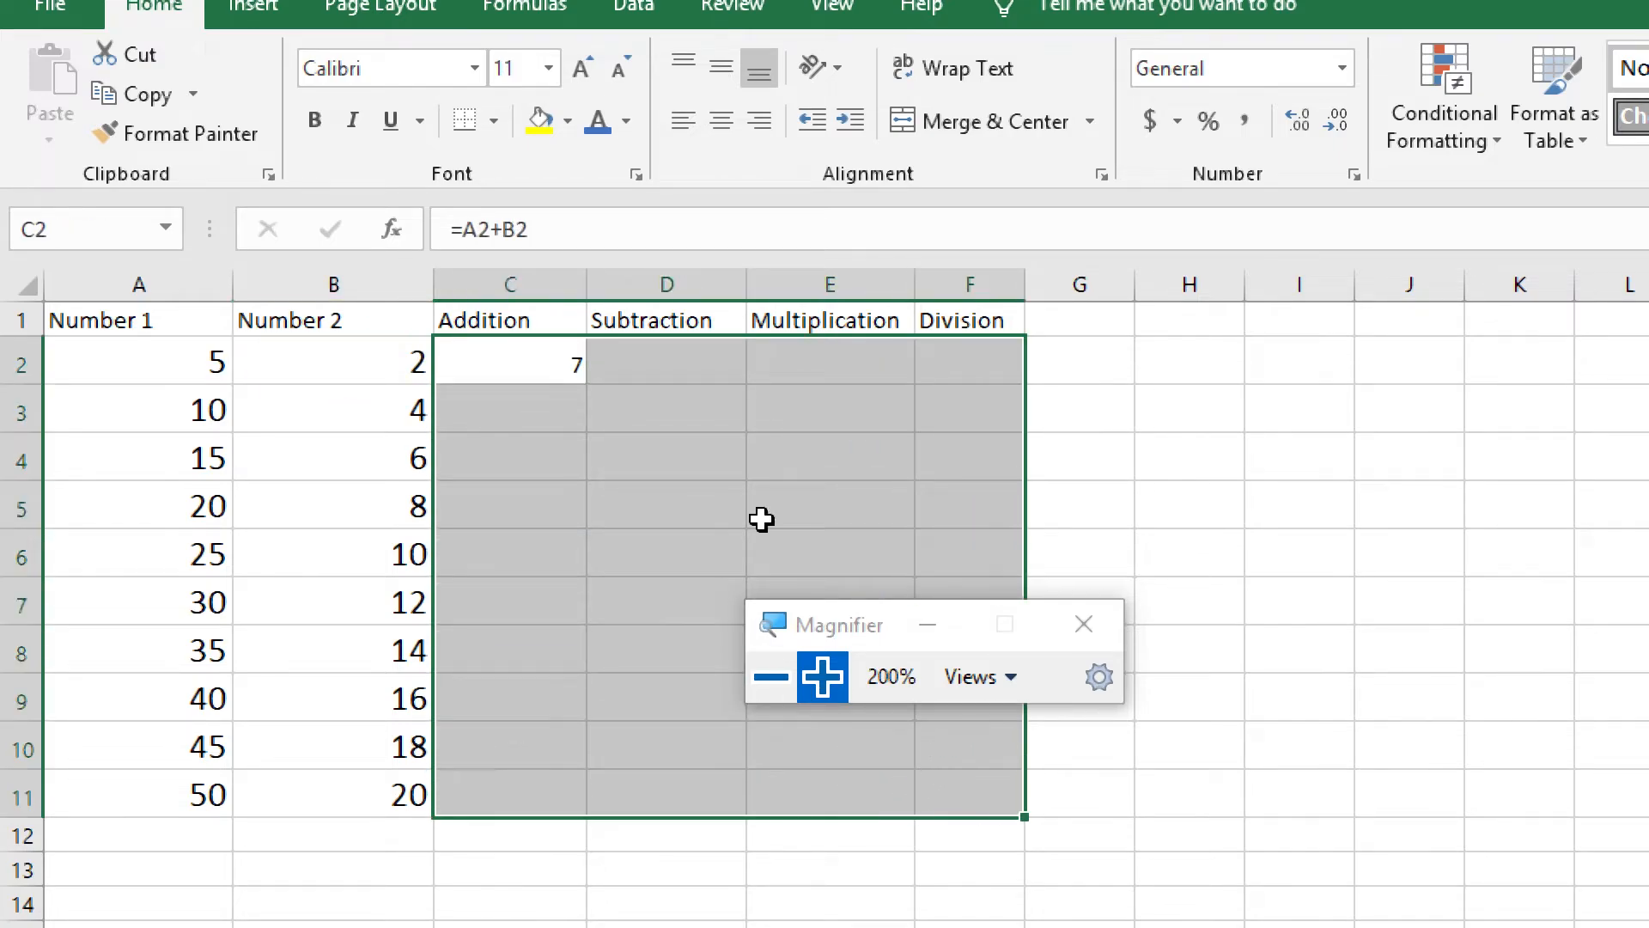
left_click(580, 65)
left_click(581, 65)
left_click(570, 63)
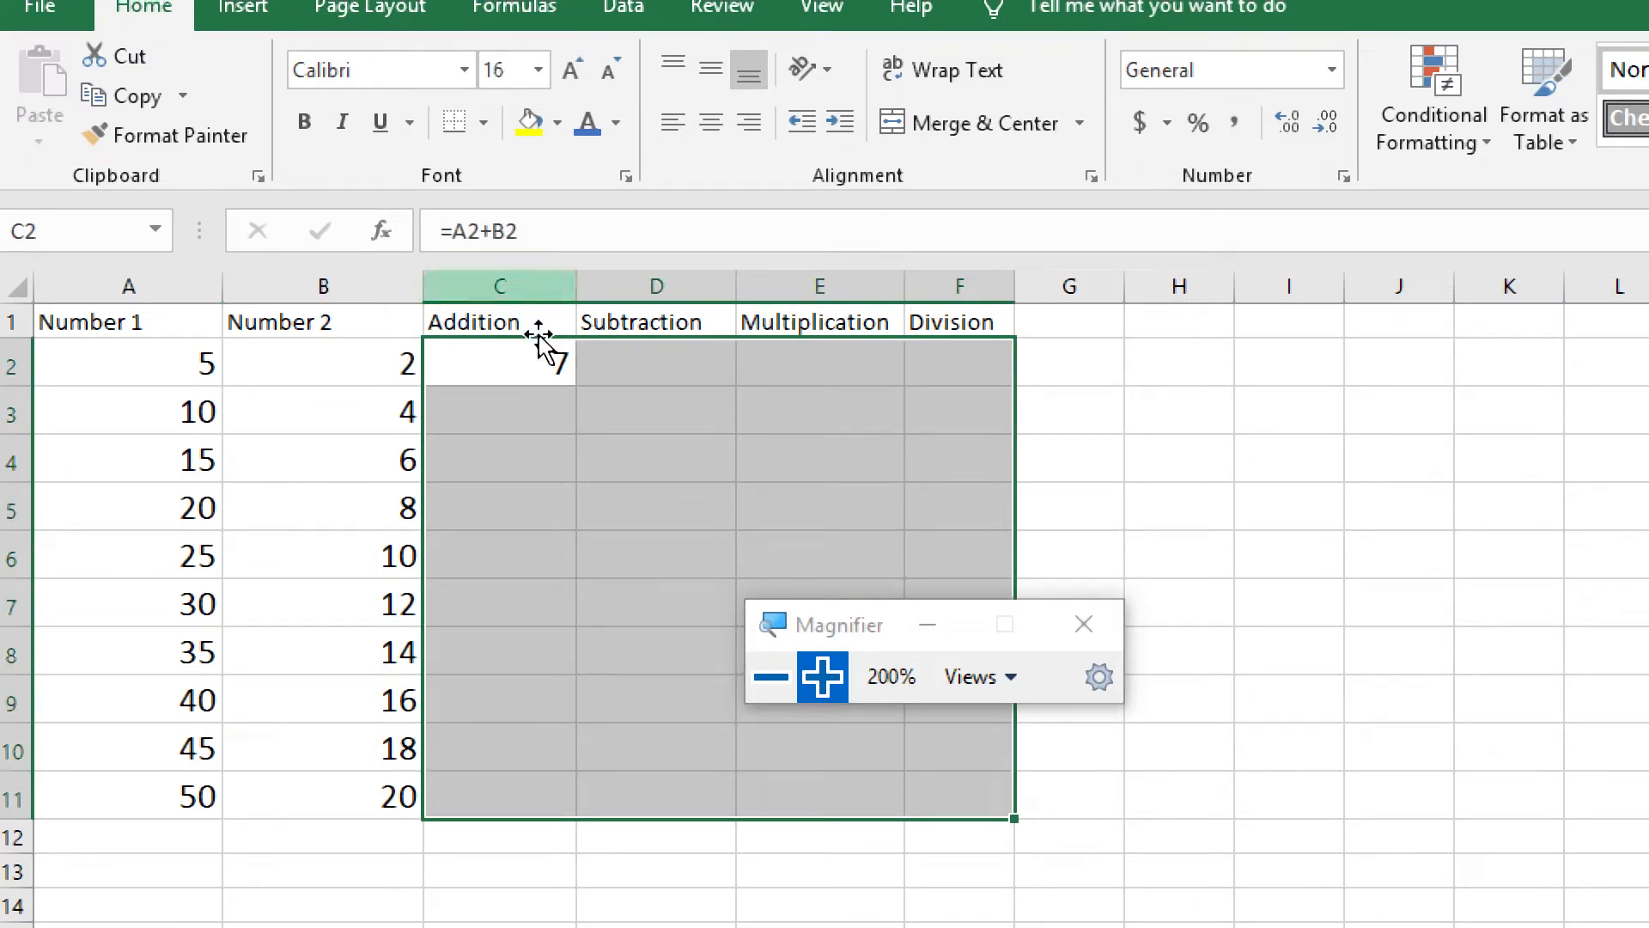
left_click(542, 365)
Enter the formula =A2-B2 in cell D2 under Subtraction
left_click(640, 359)
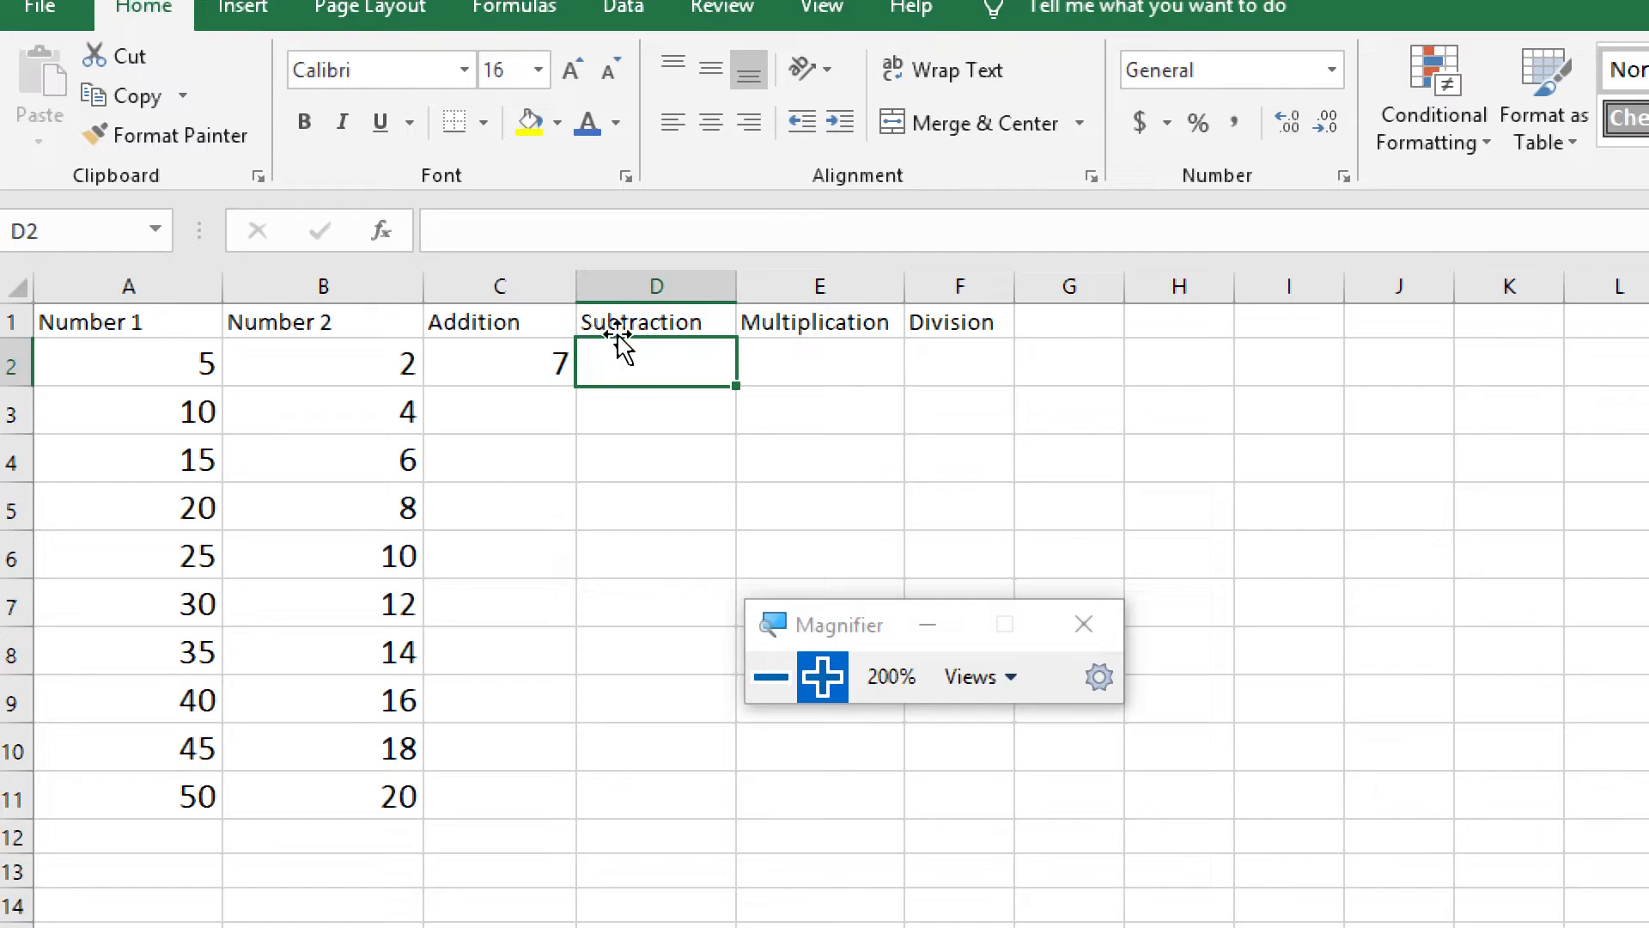
left_click(126, 362)
left_click(317, 366)
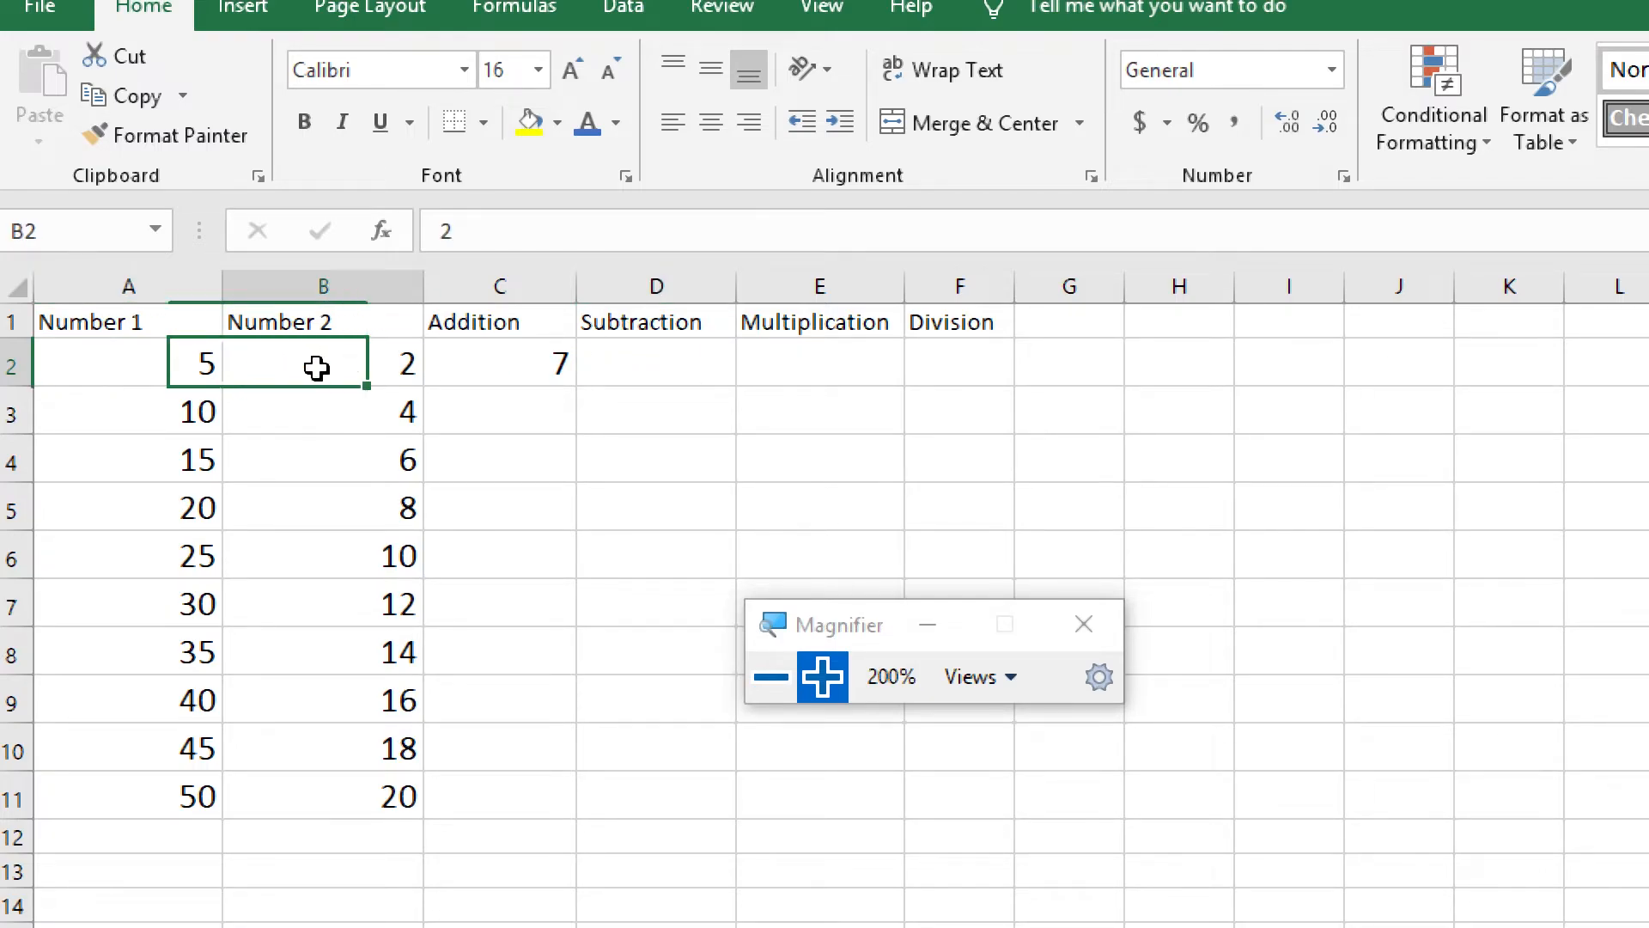
left_click(629, 359)
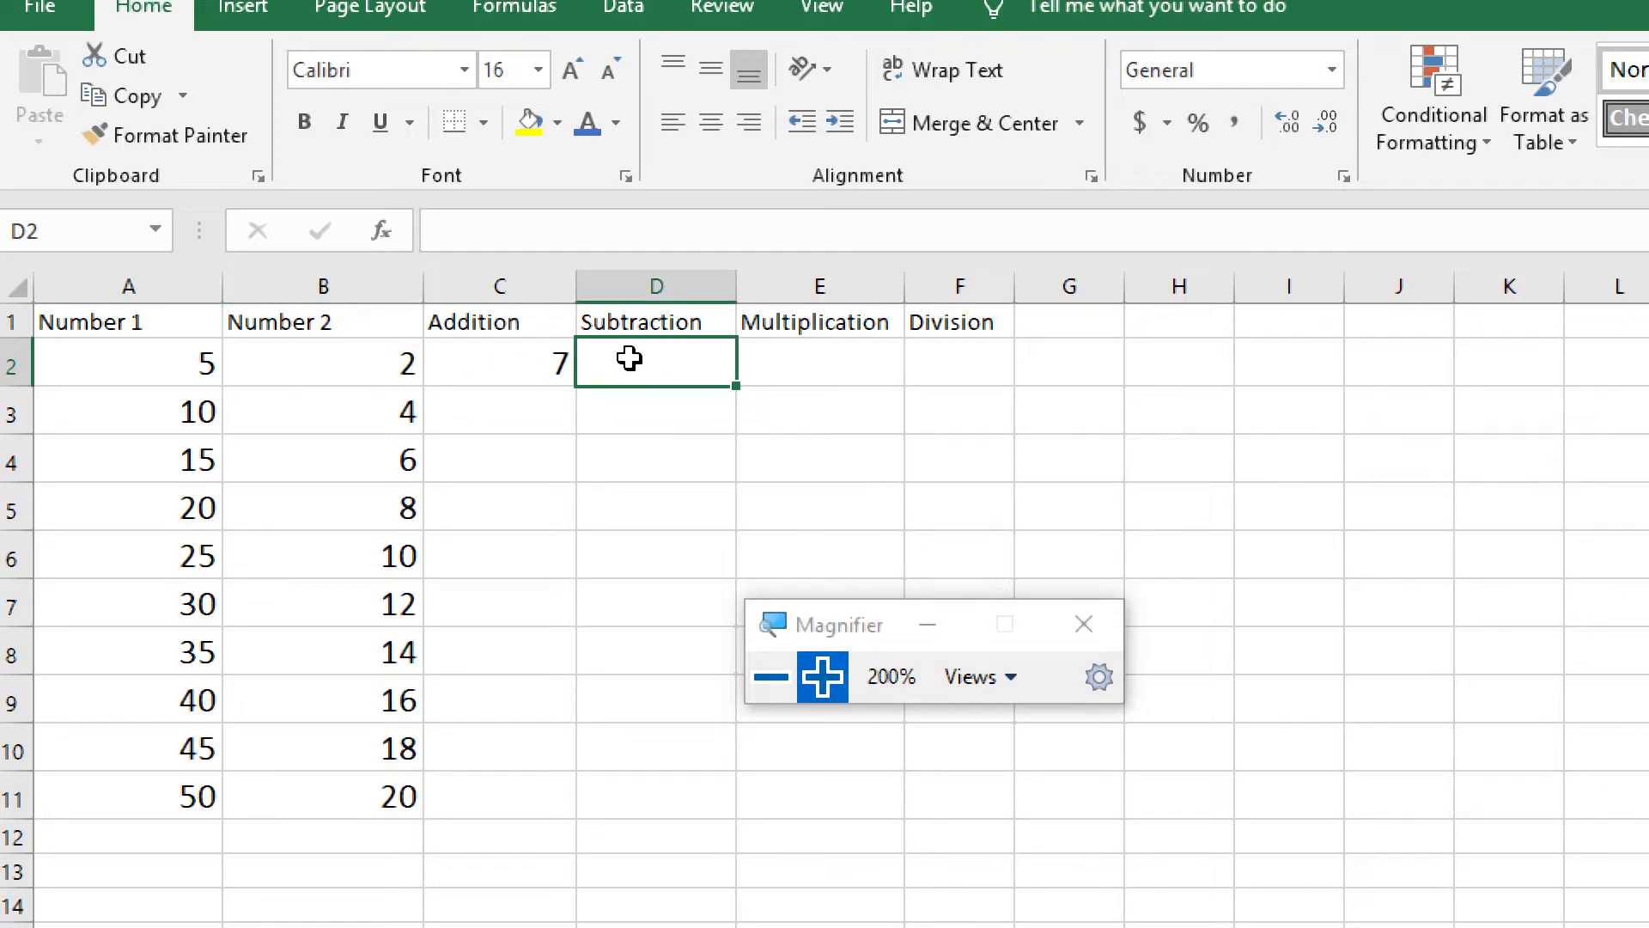
type("=")
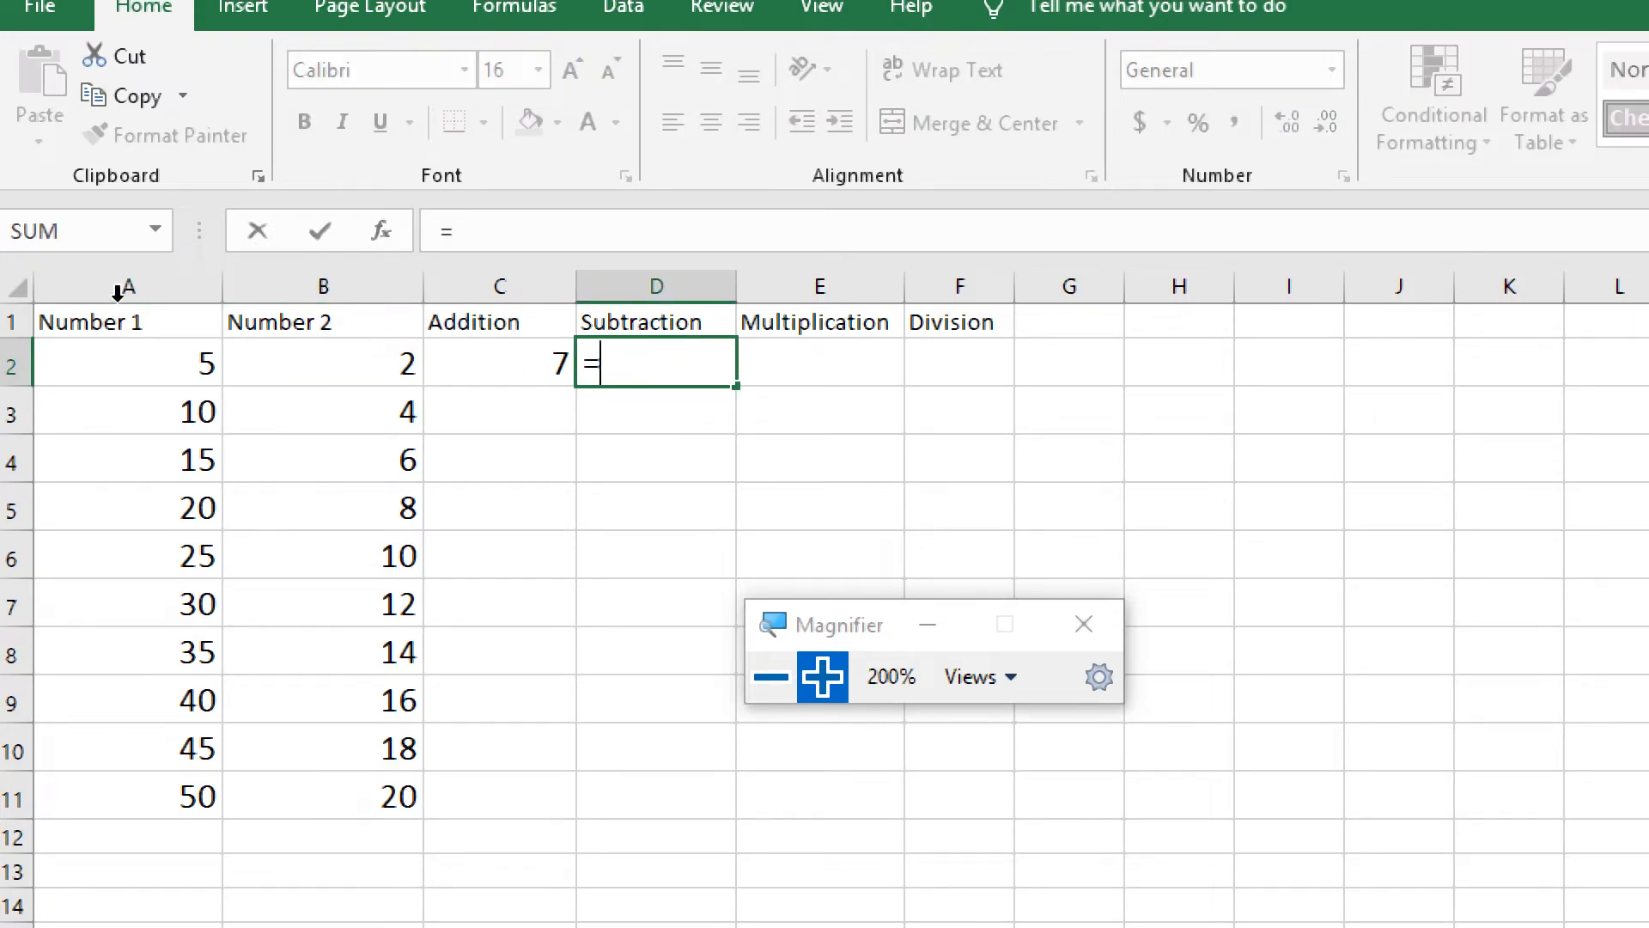
left_click(128, 364)
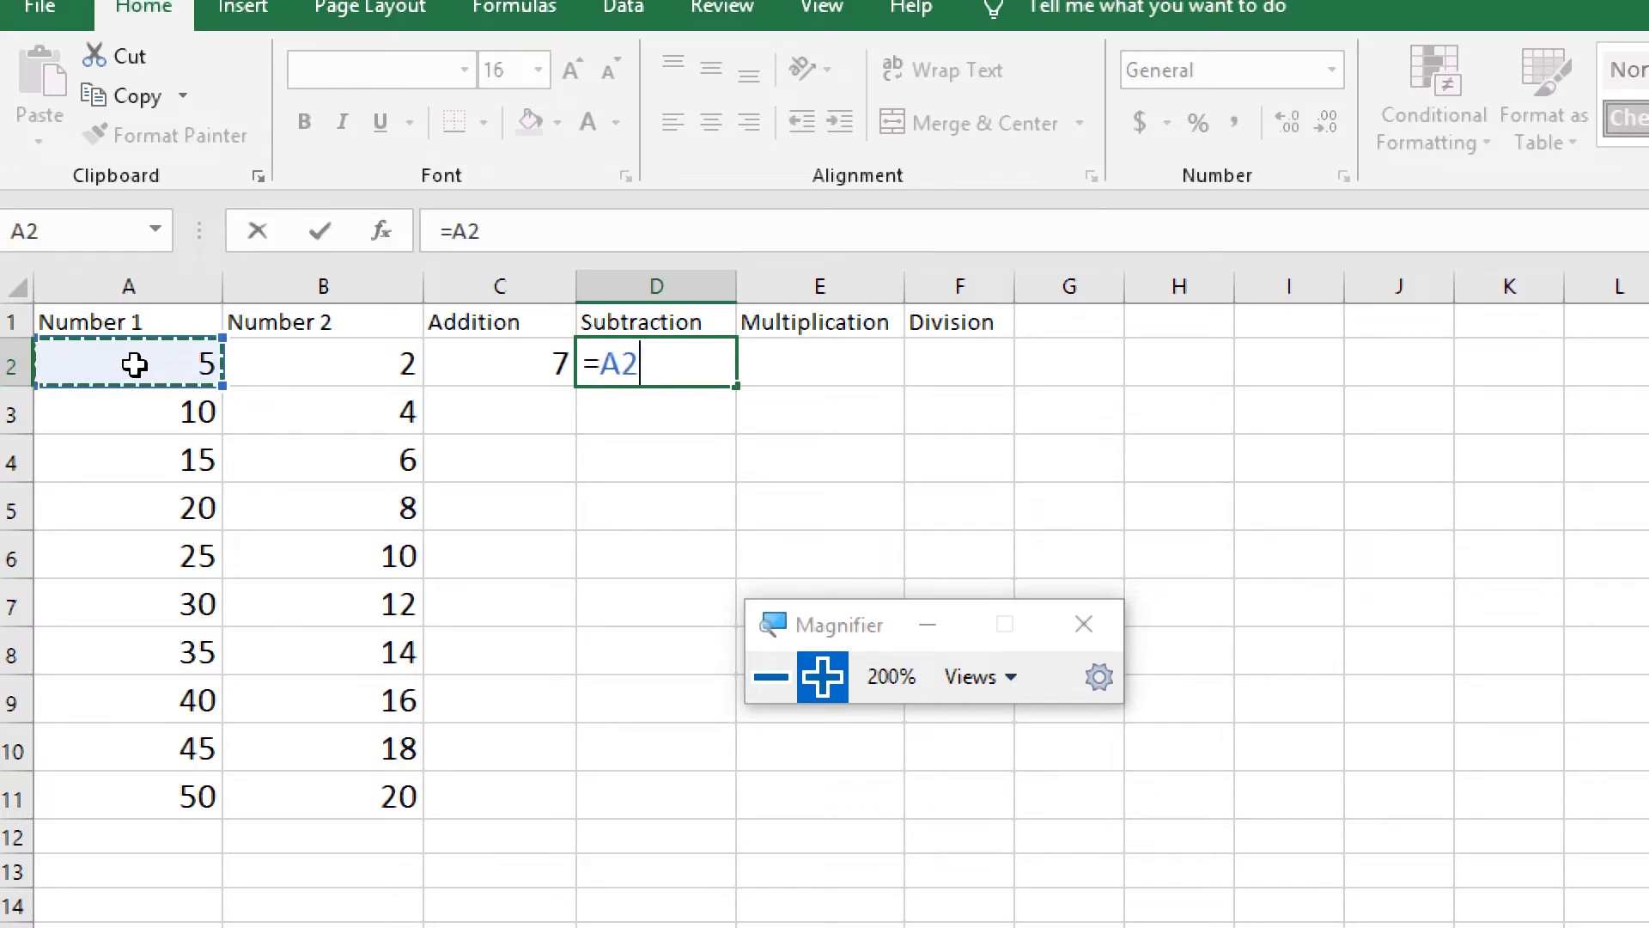
type("-")
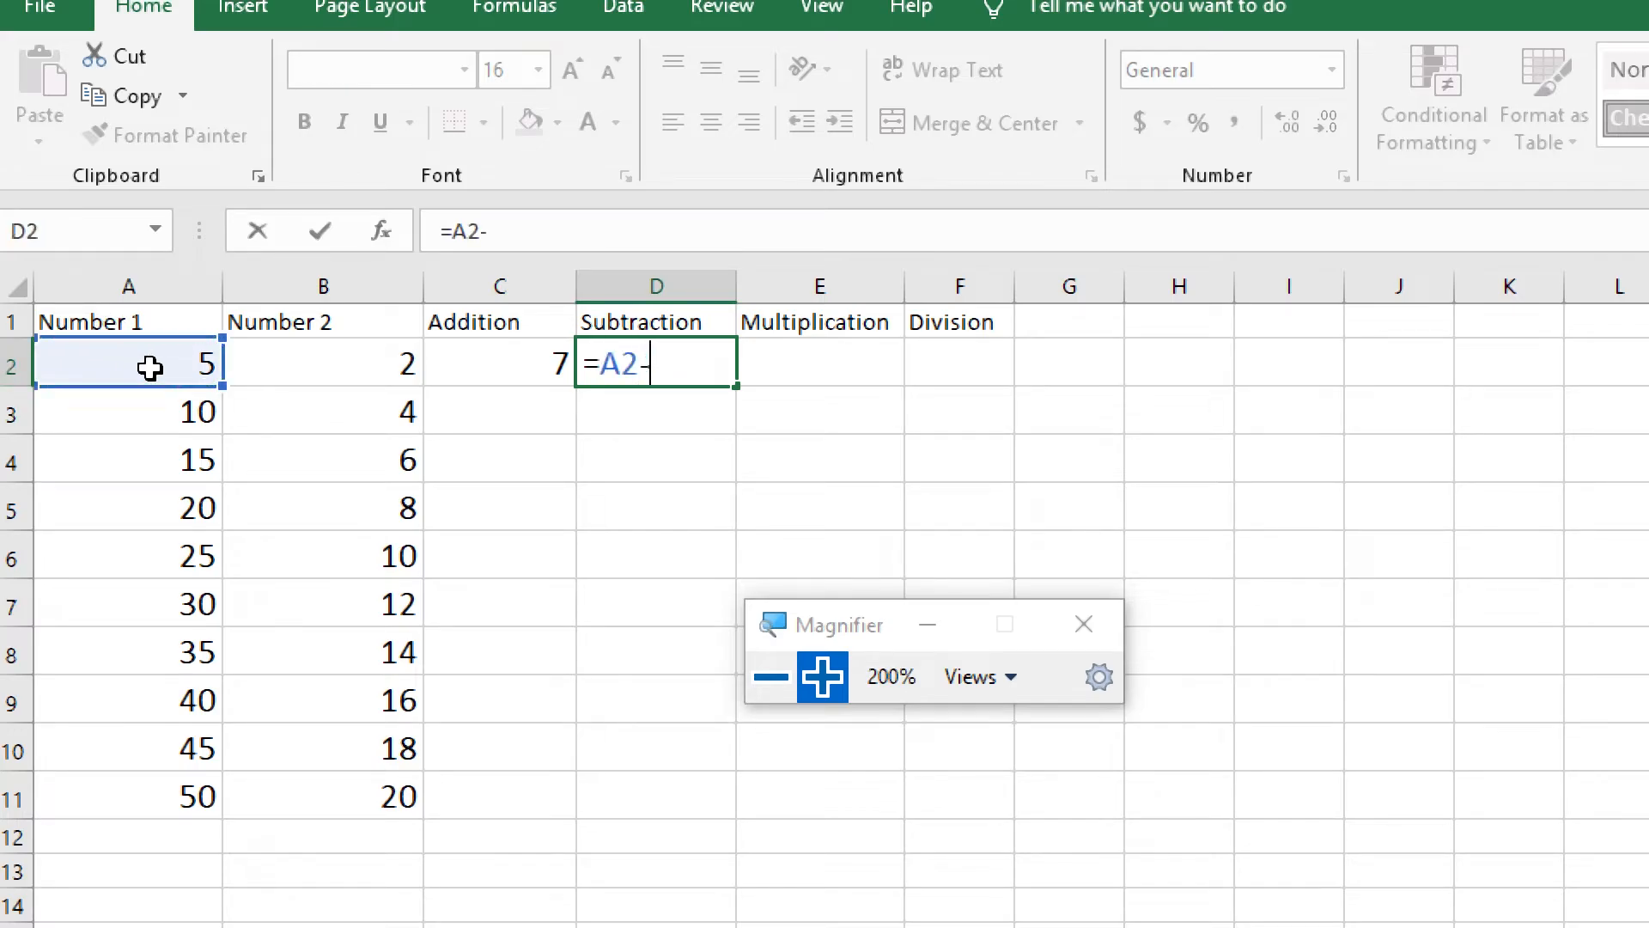
left_click(294, 365)
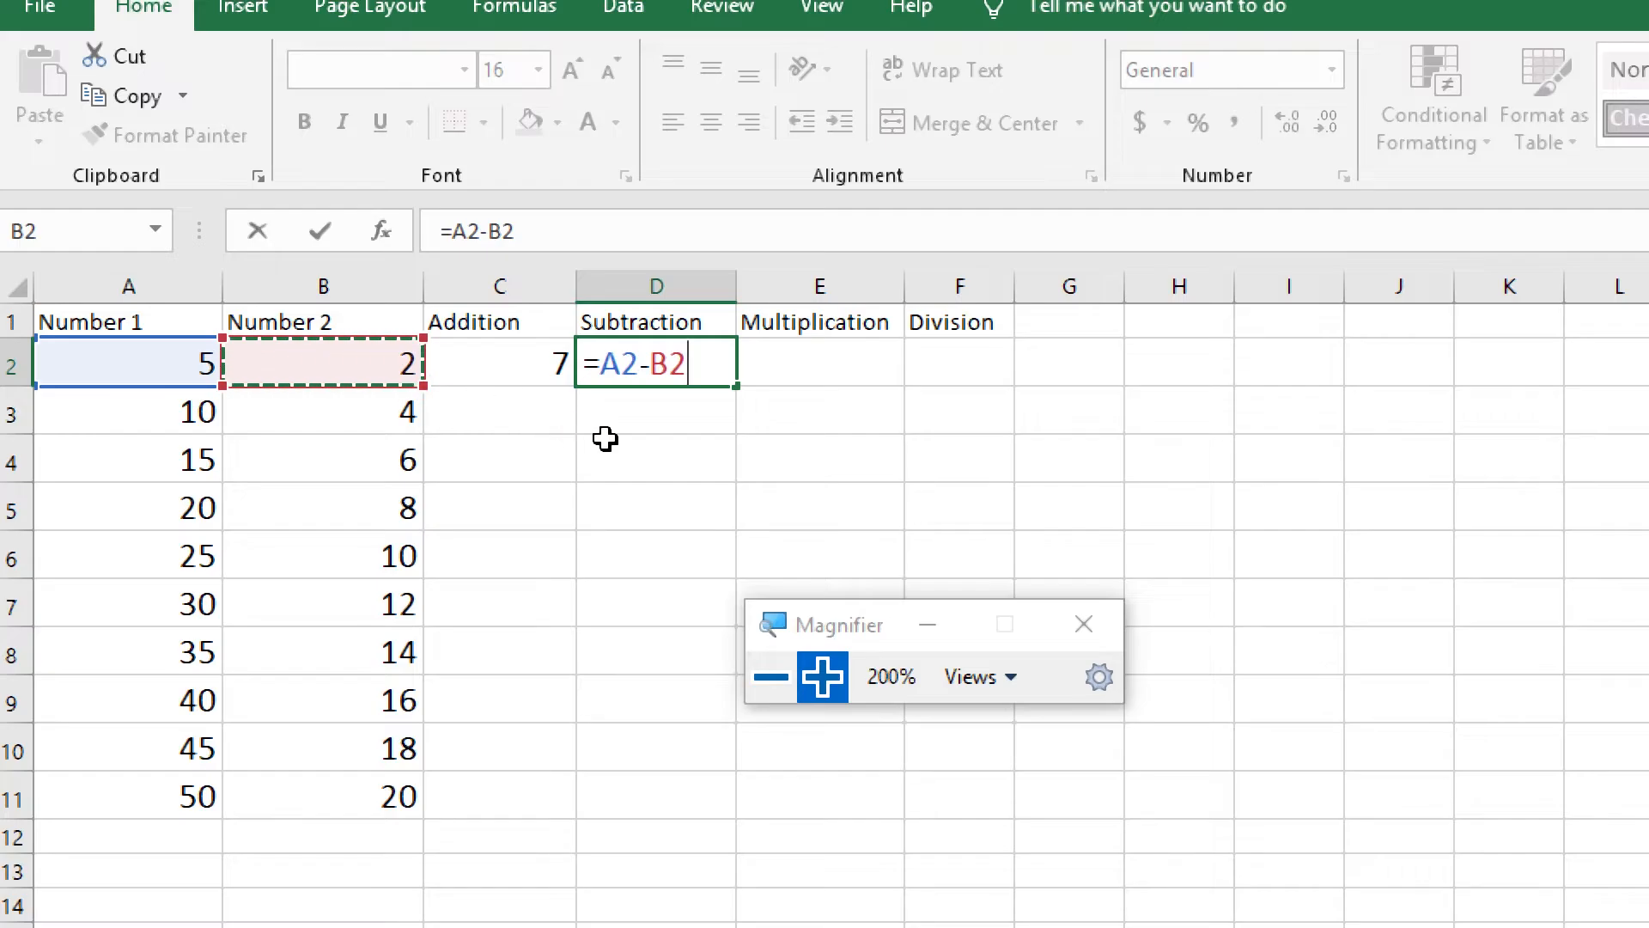
key("Return")
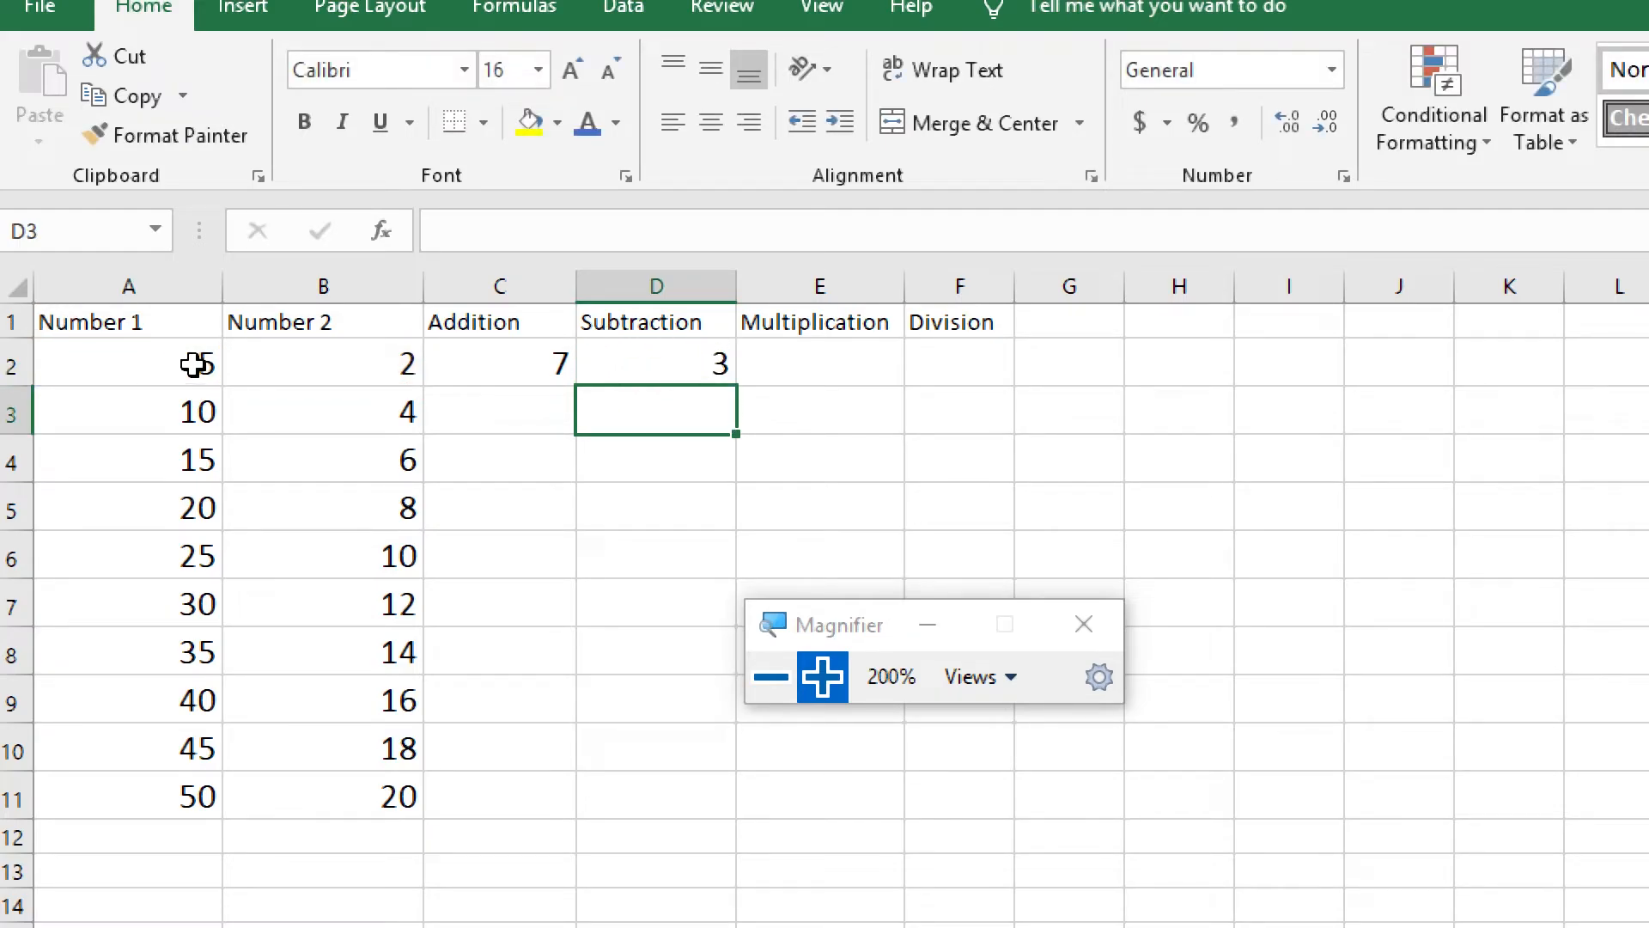
left_click(650, 372)
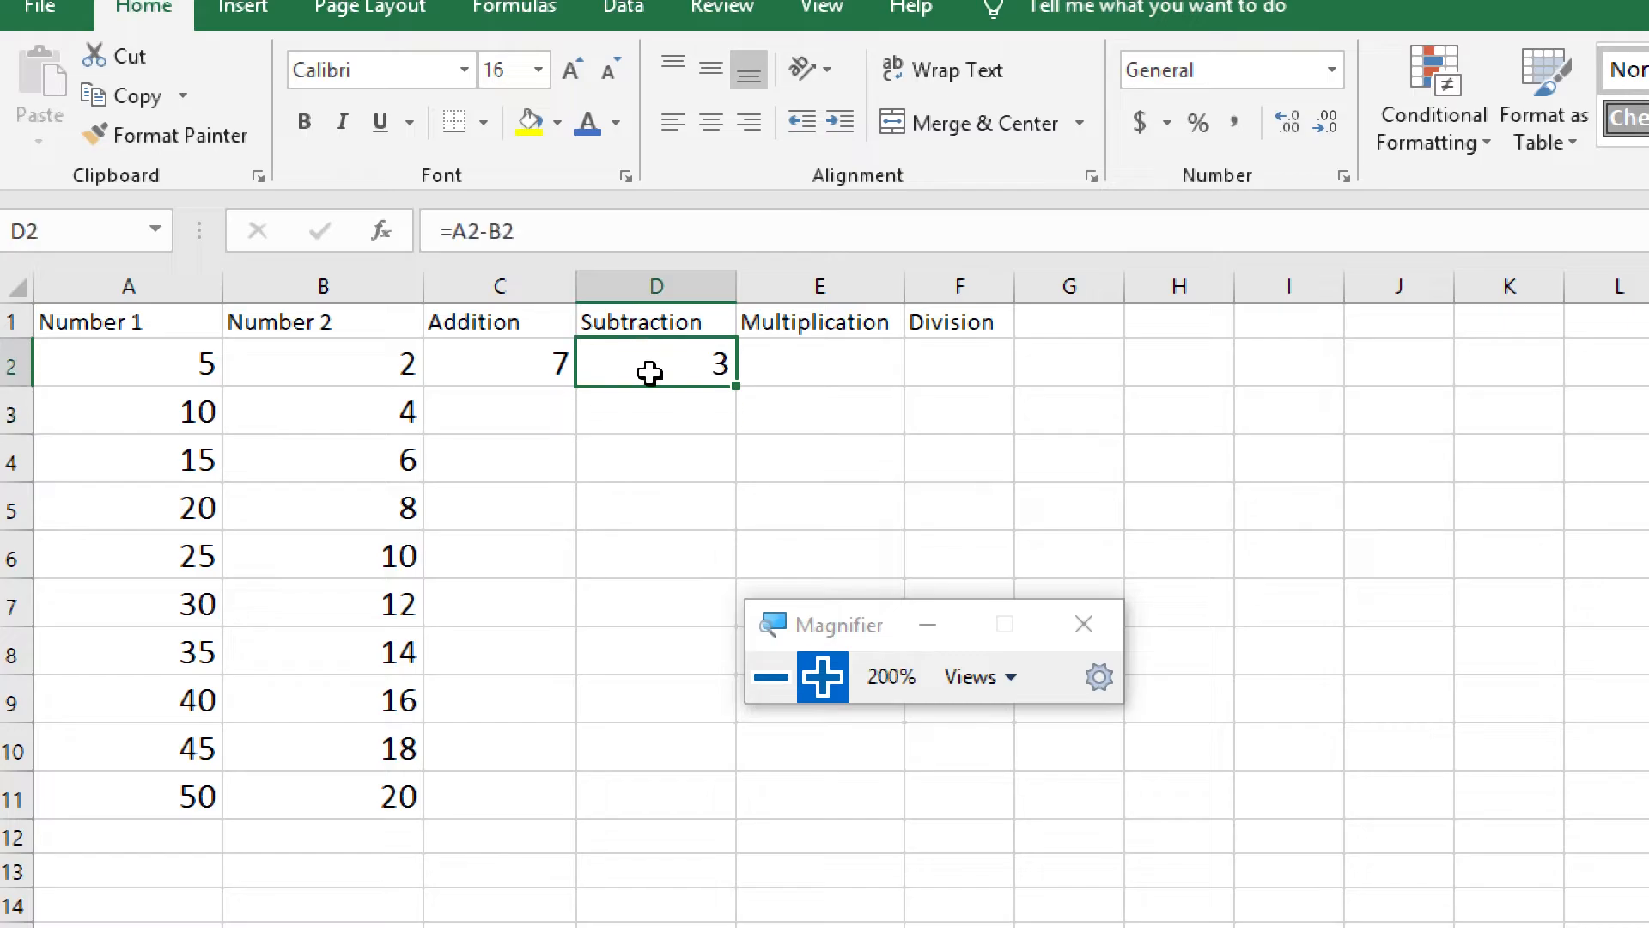
Enter the formula =A2*B2 in cell E2 under Multiplication
left_click(802, 372)
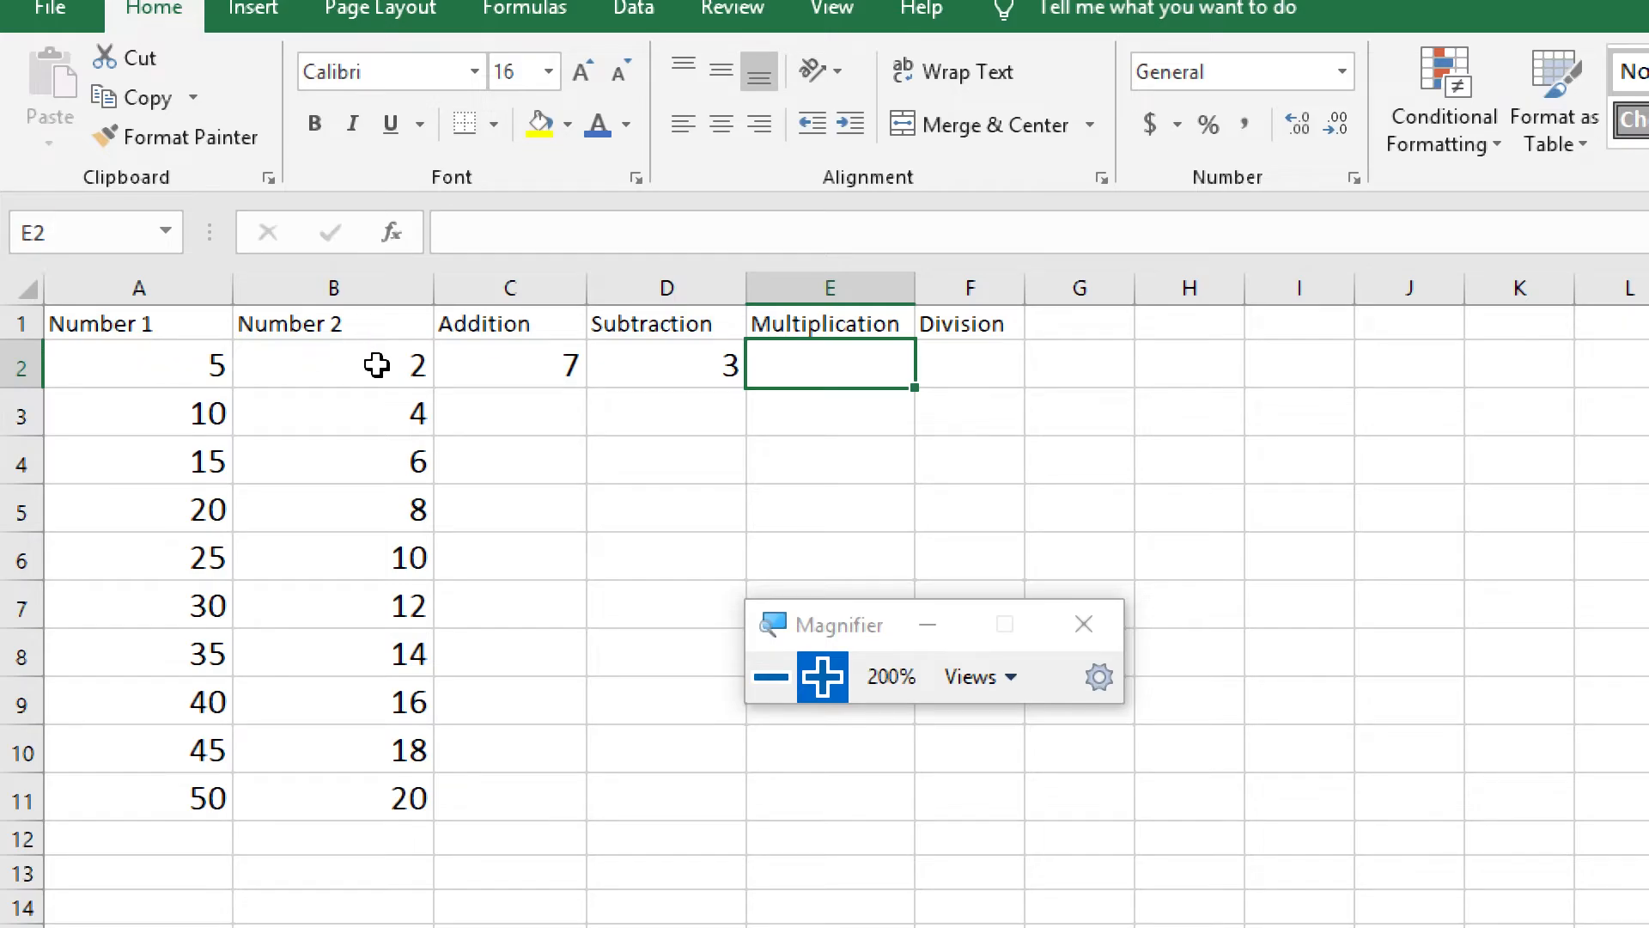
left_click(153, 367)
left_click(333, 369)
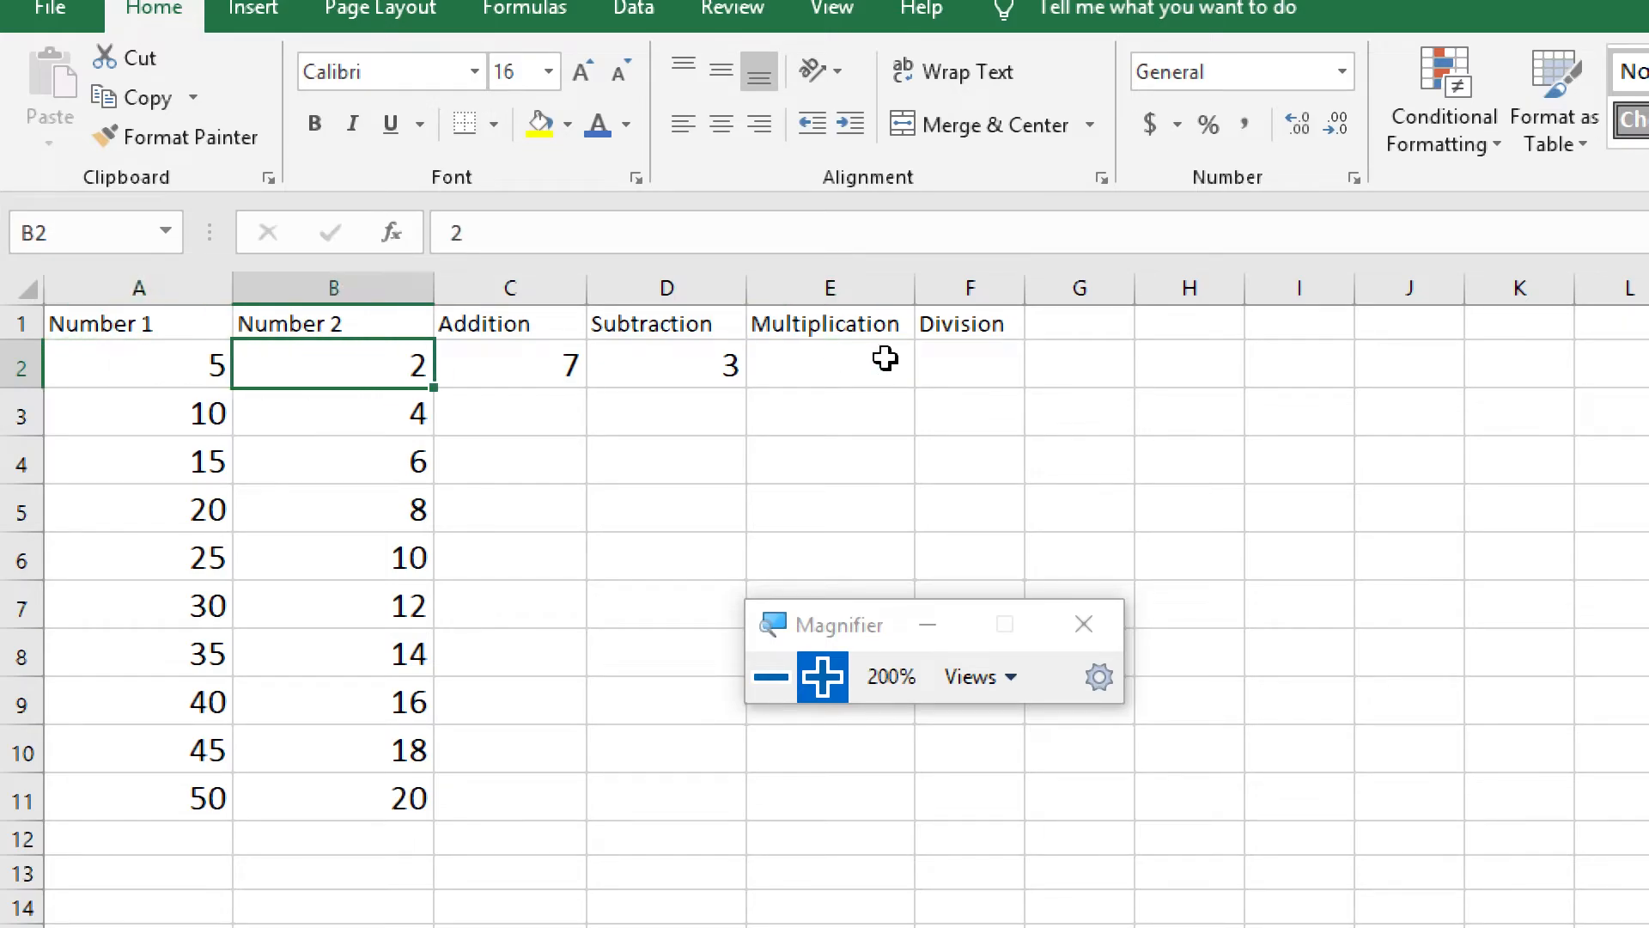
left_click(860, 359)
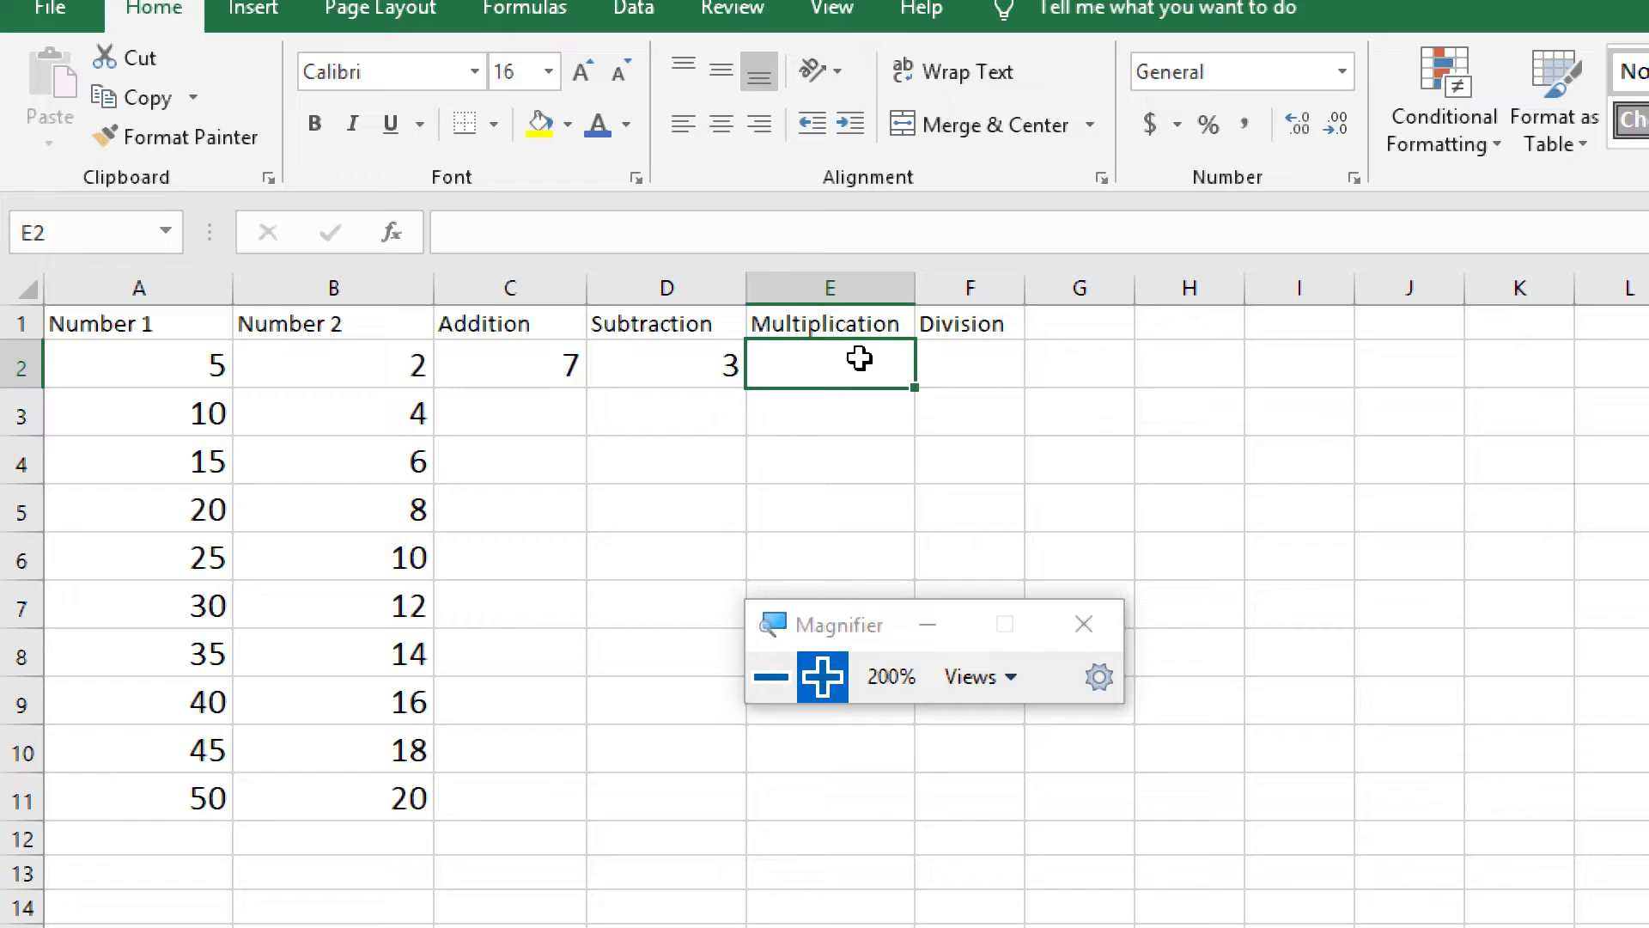
type("=A")
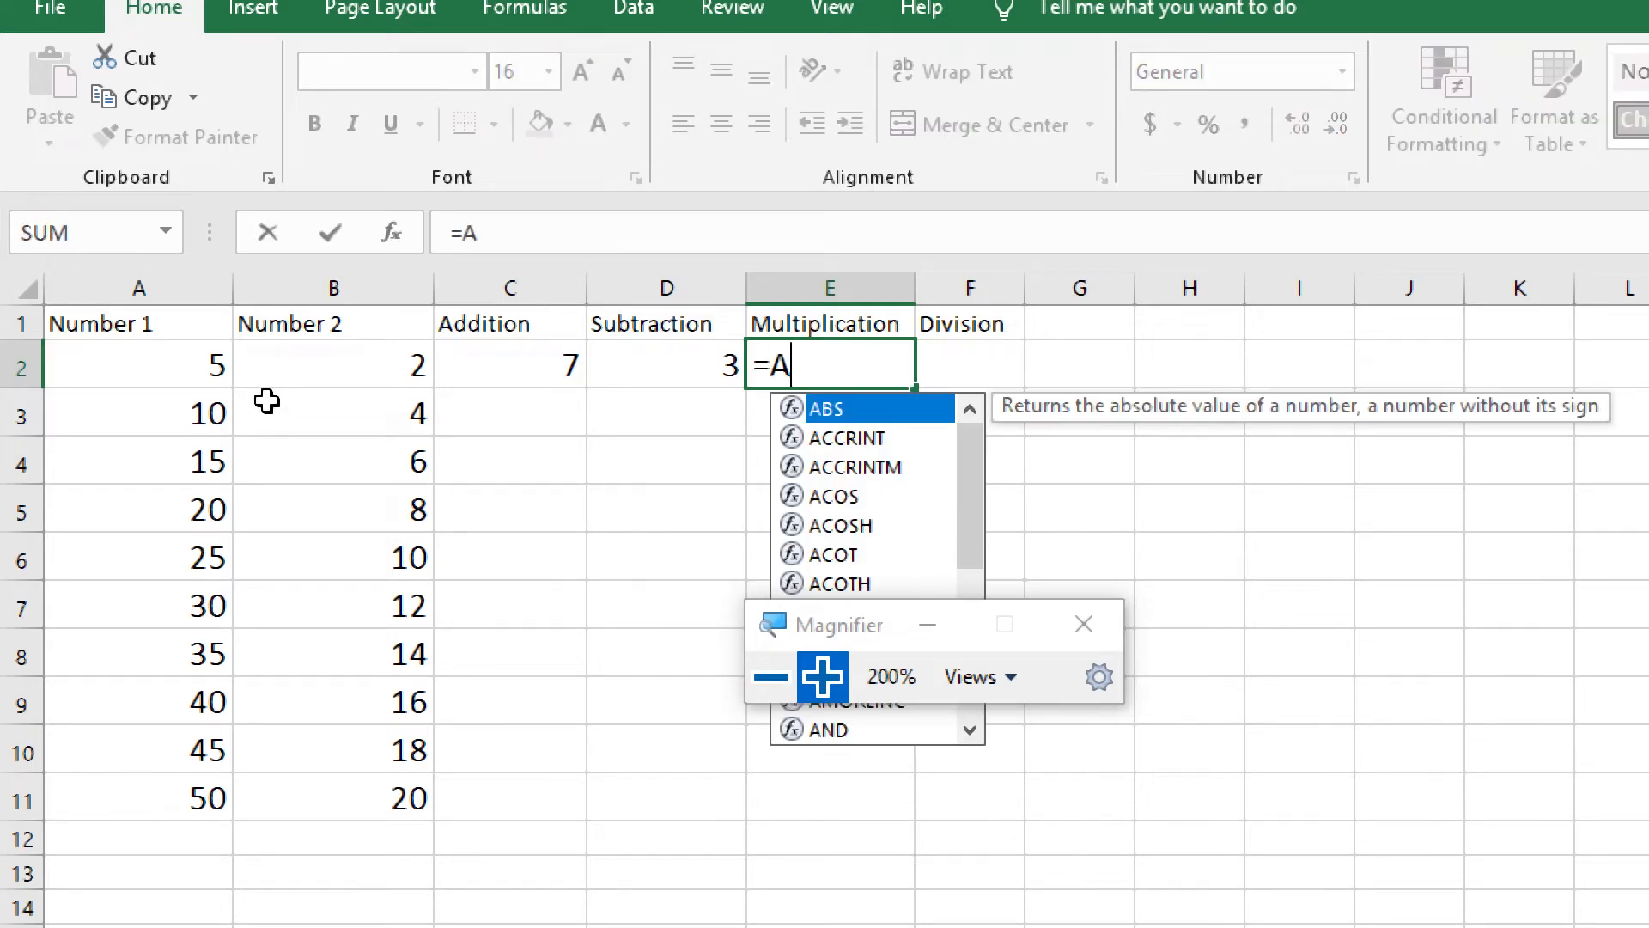
type("2")
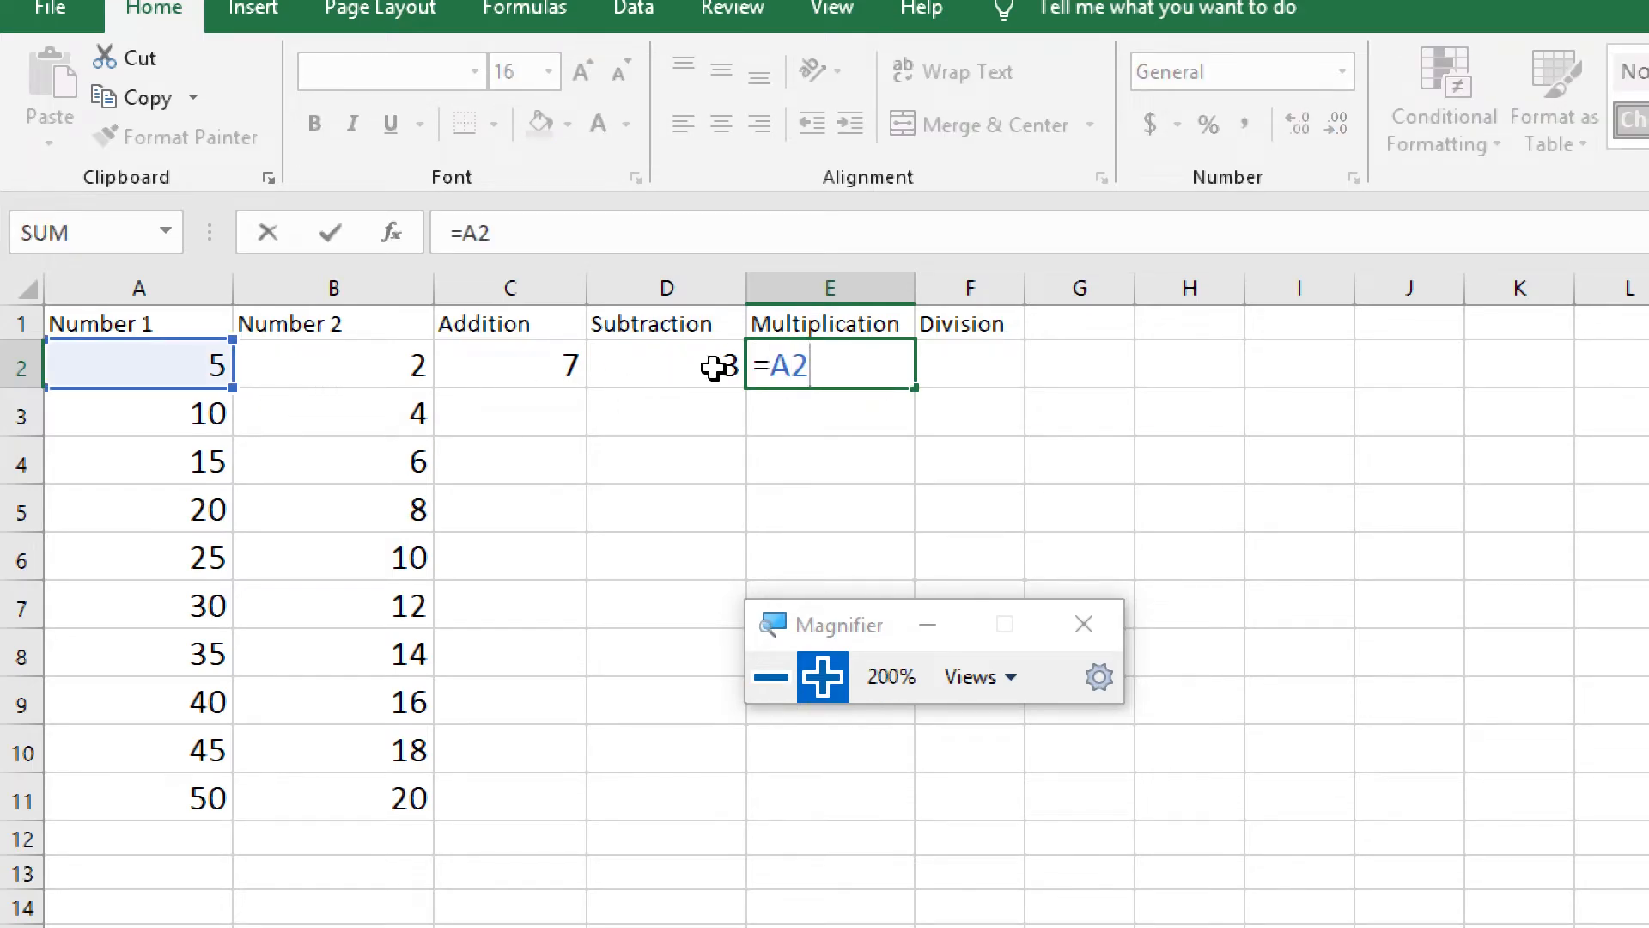
type("*B2")
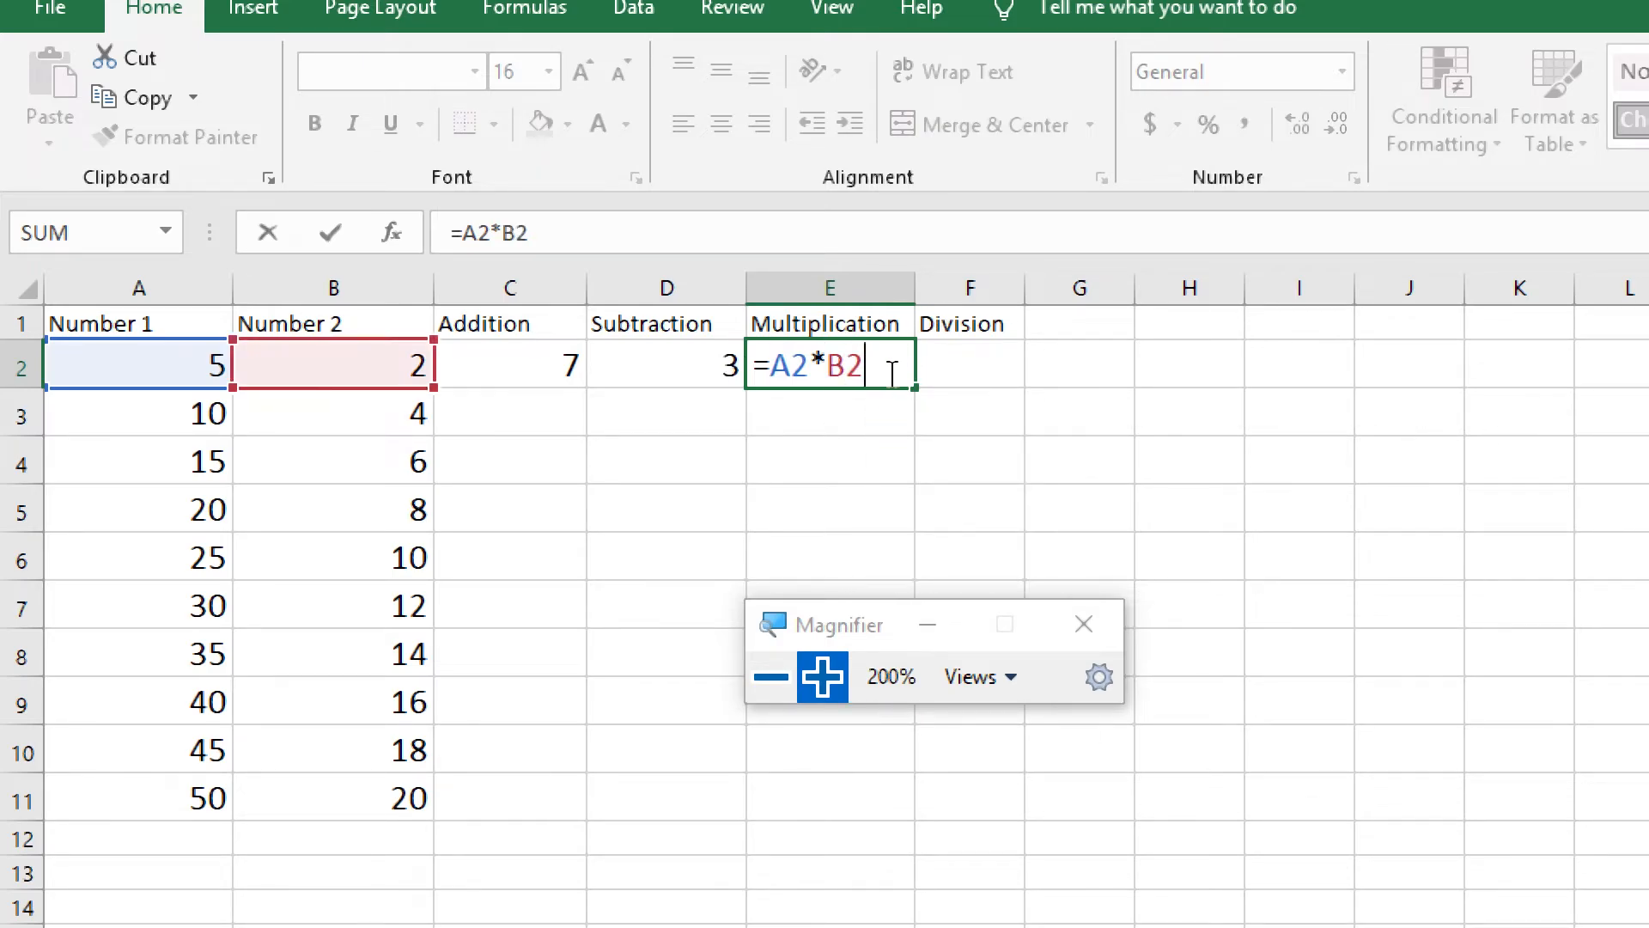
key("Return")
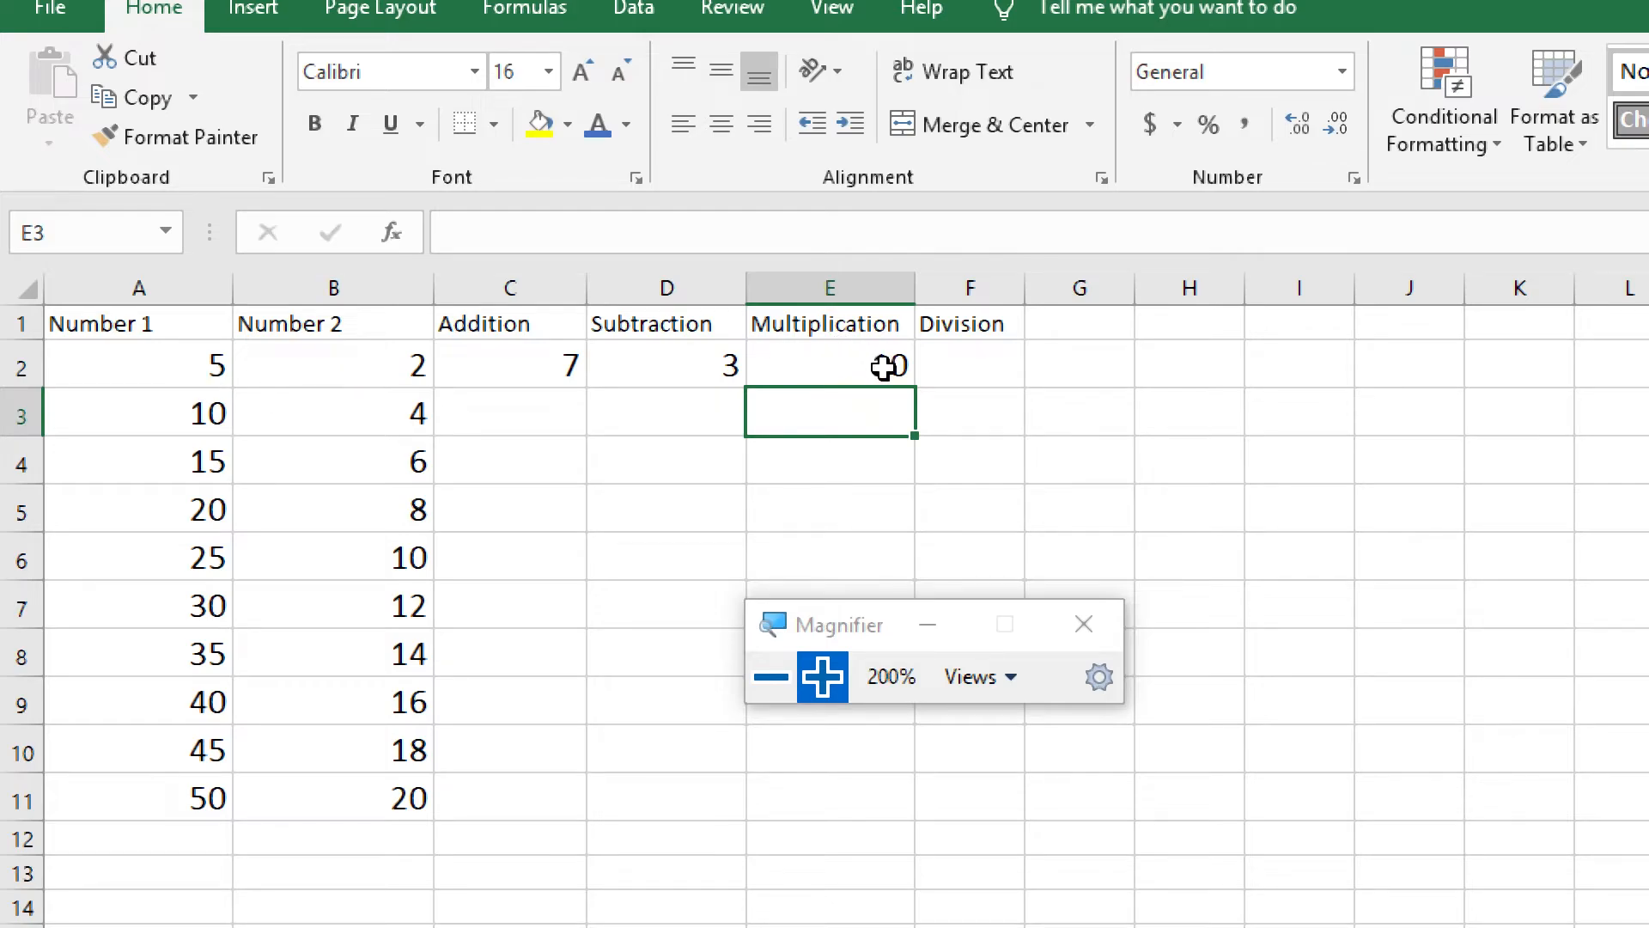
left_click(840, 361)
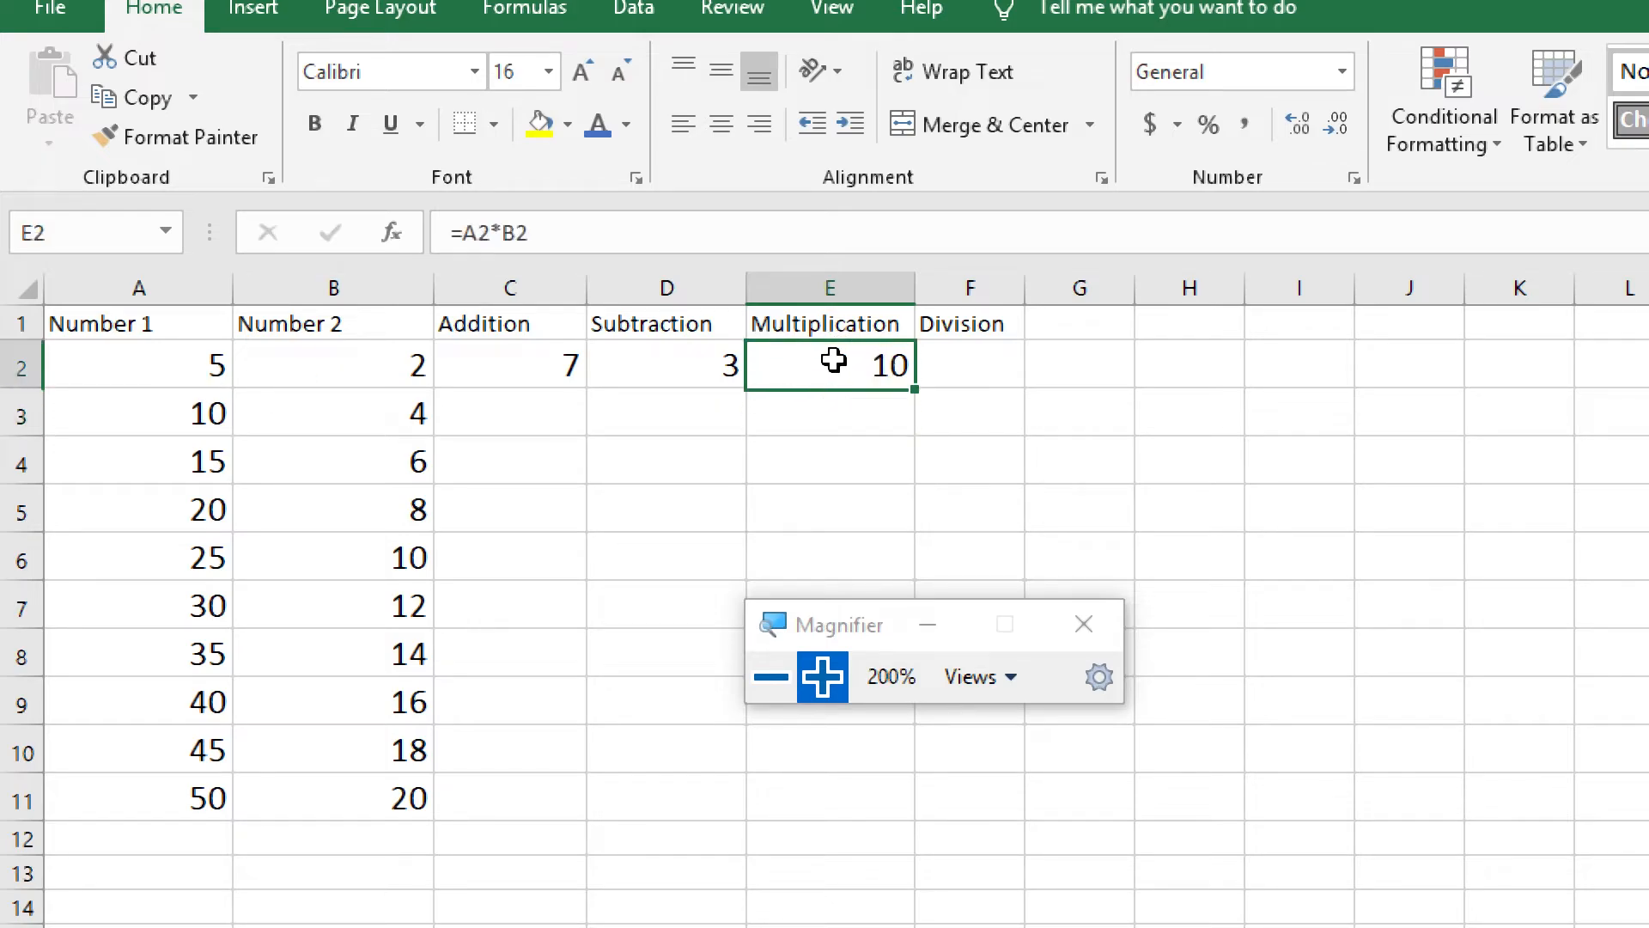
Enter the formula =A2/B2 in cell F2 under Division and widen column F slightly
left_click(997, 362)
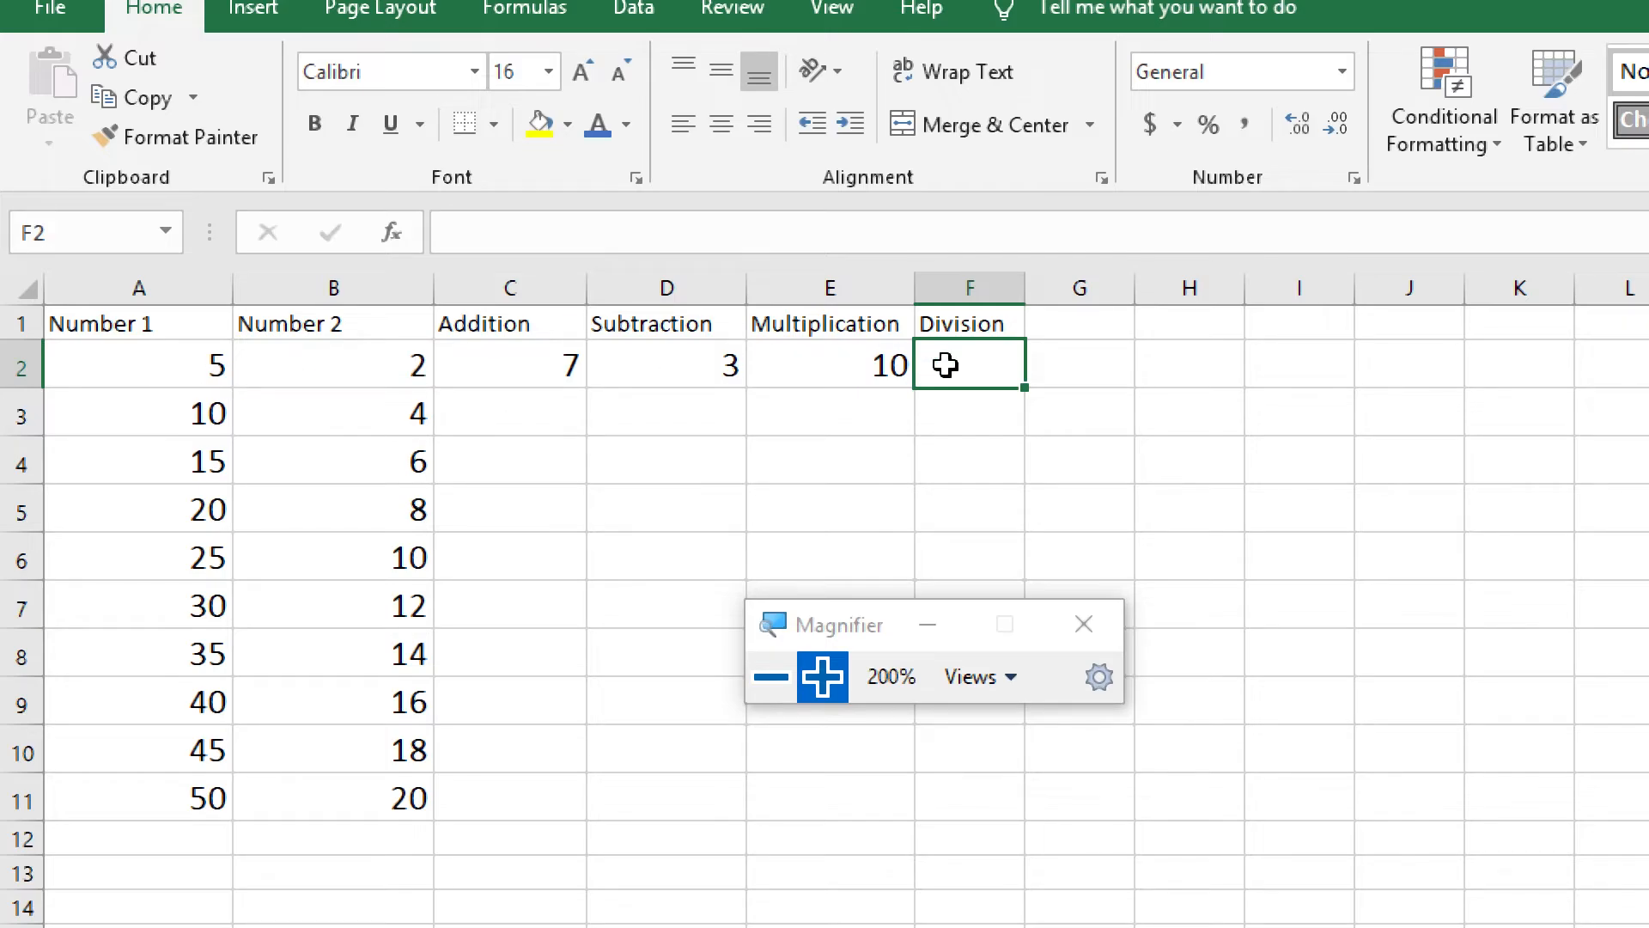
type("=")
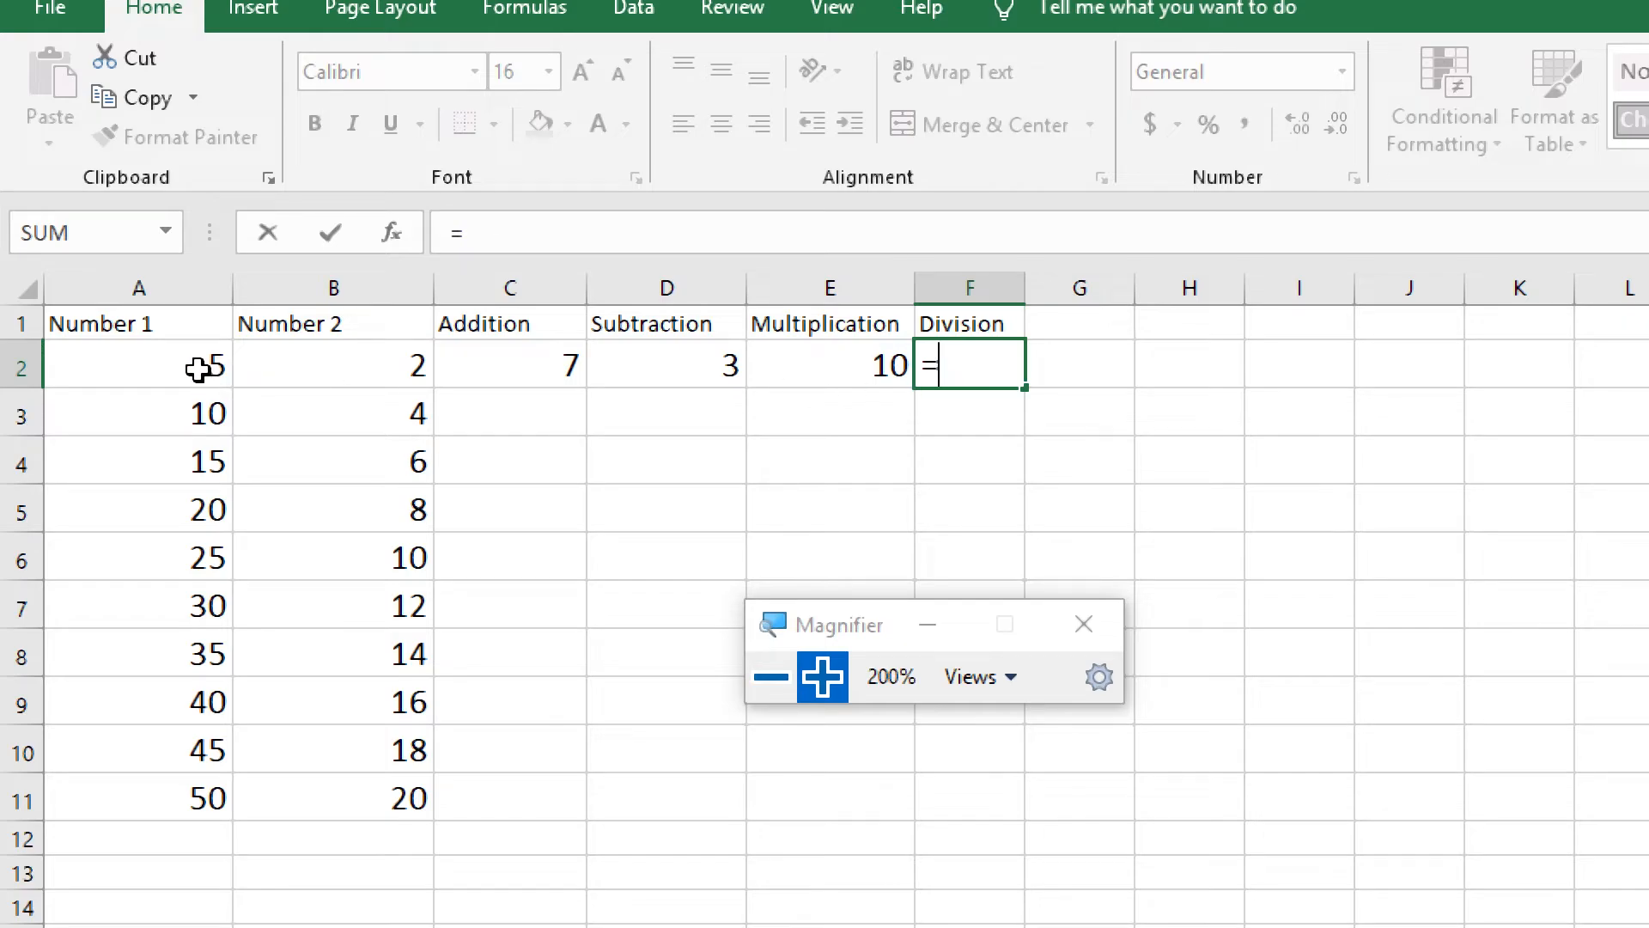
left_click(199, 368)
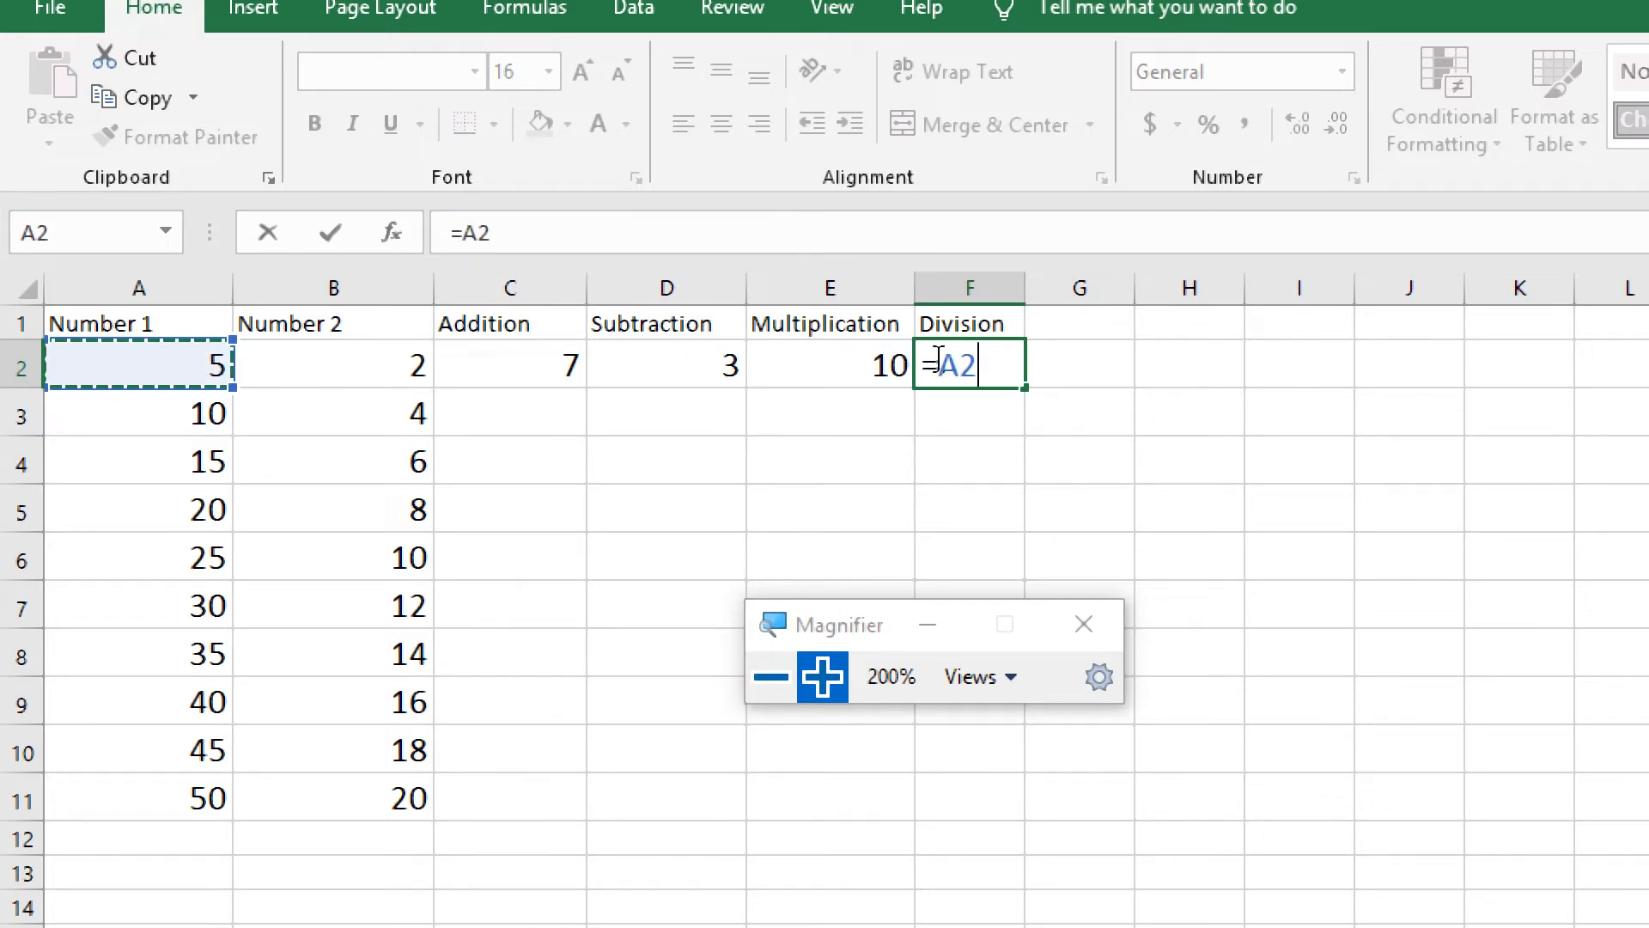
type("/")
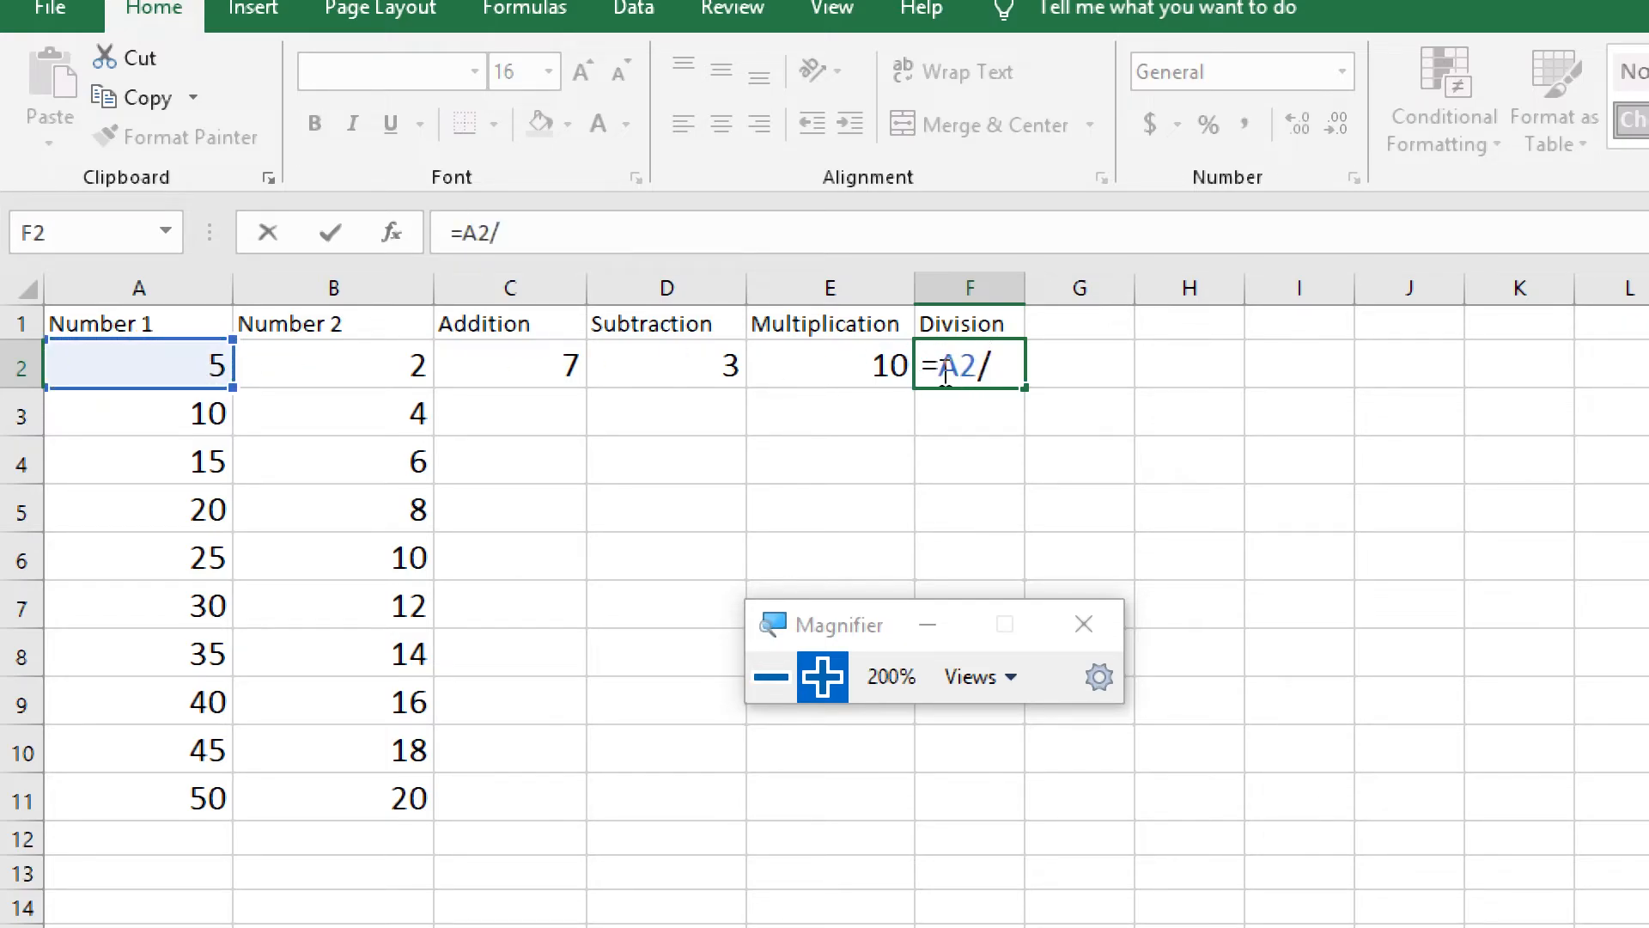
type("B2")
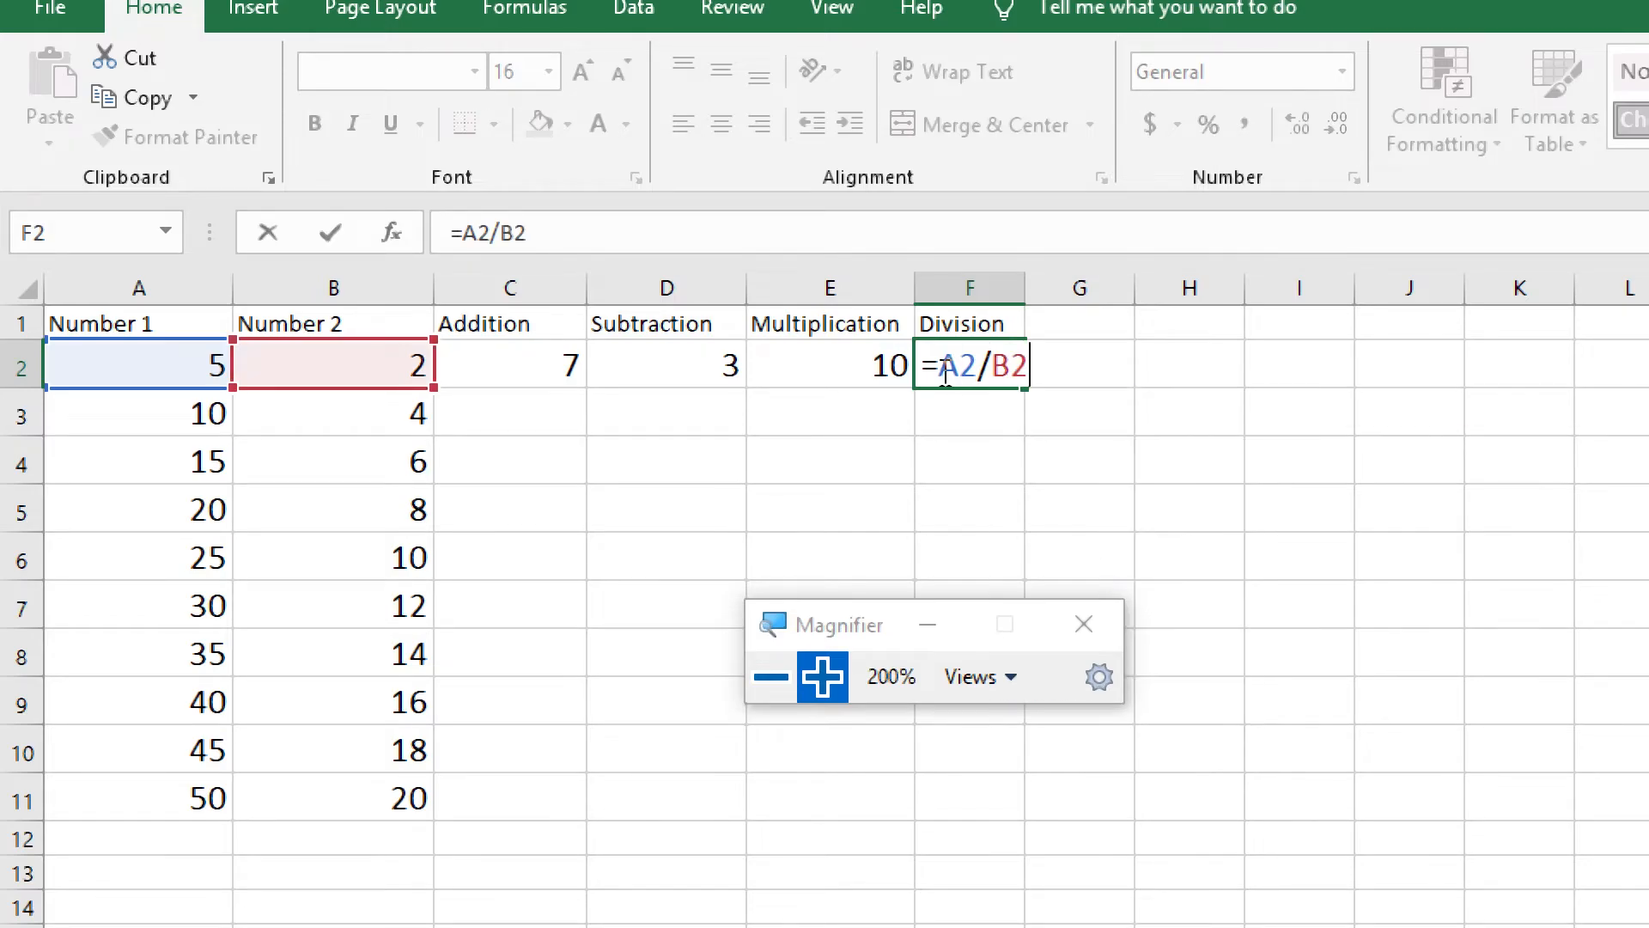
key("Return")
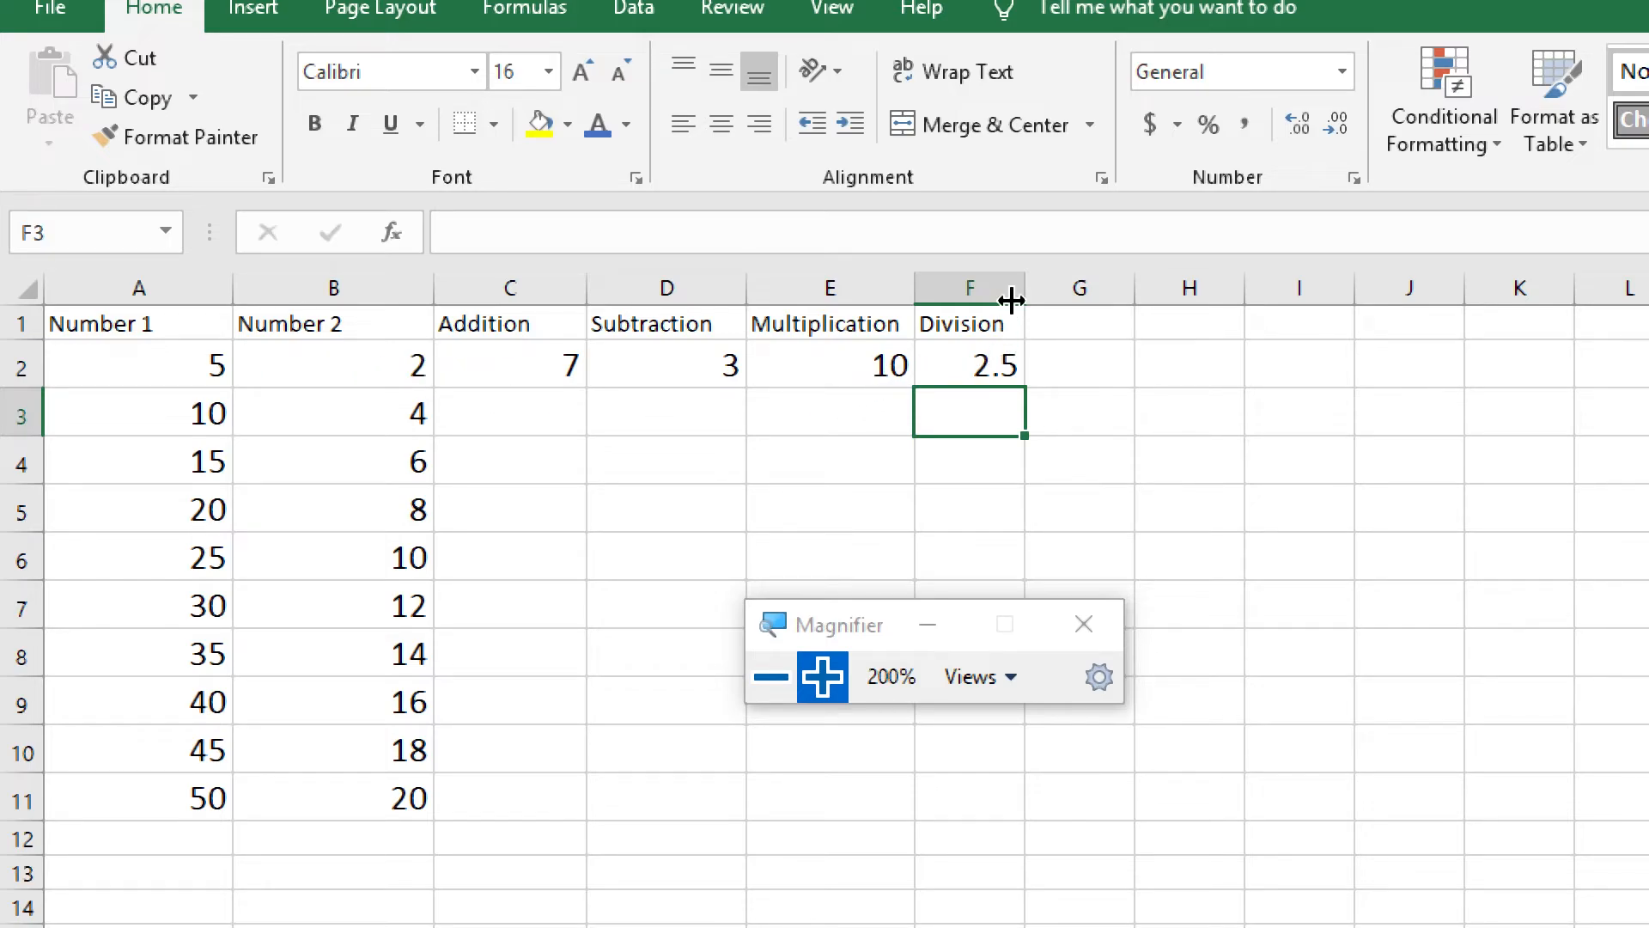
left_click_drag(1025, 289, 1059, 288)
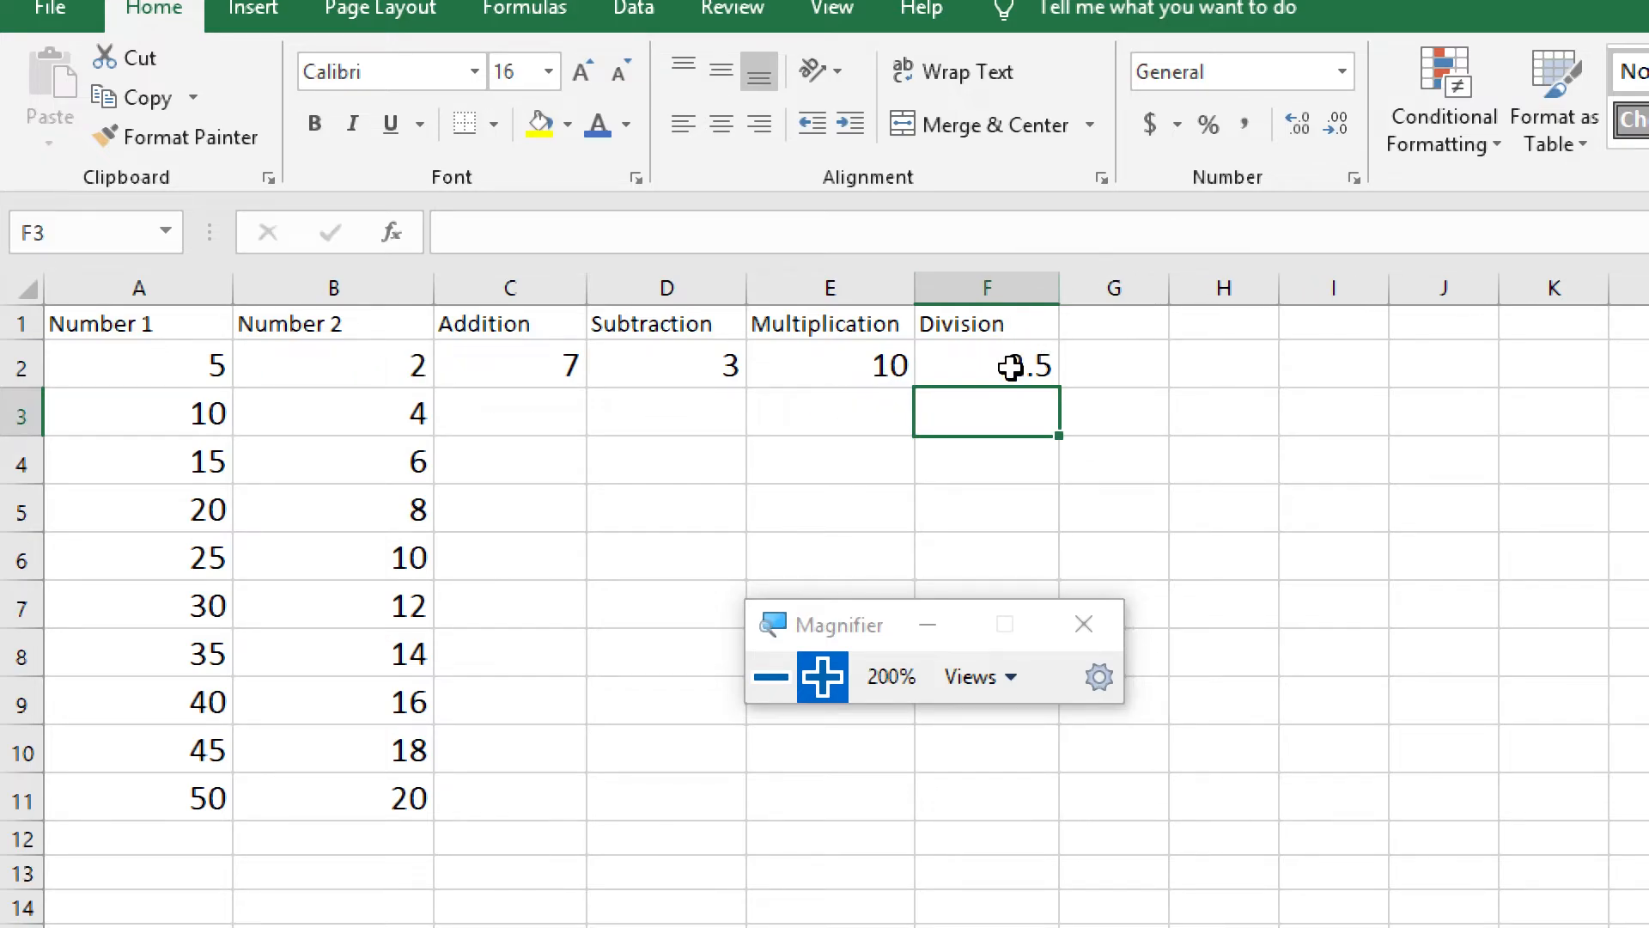
Try the horizontal alignments on cells A2 to F11 and leave them centred
left_click_drag(152, 368, 1046, 807)
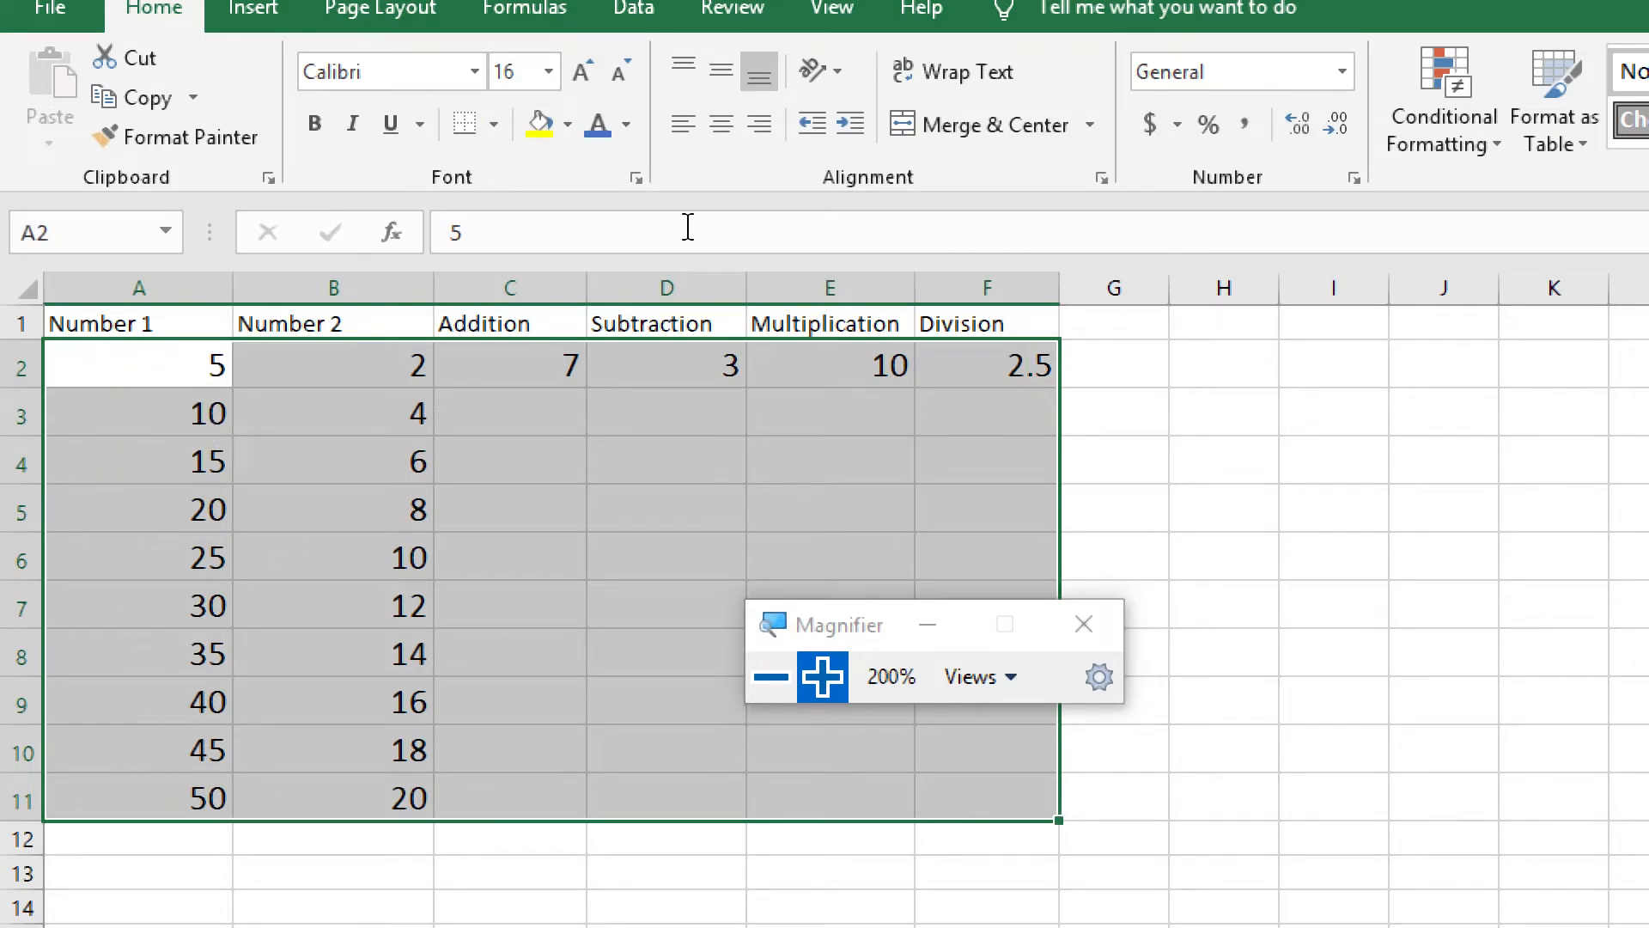
left_click(725, 127)
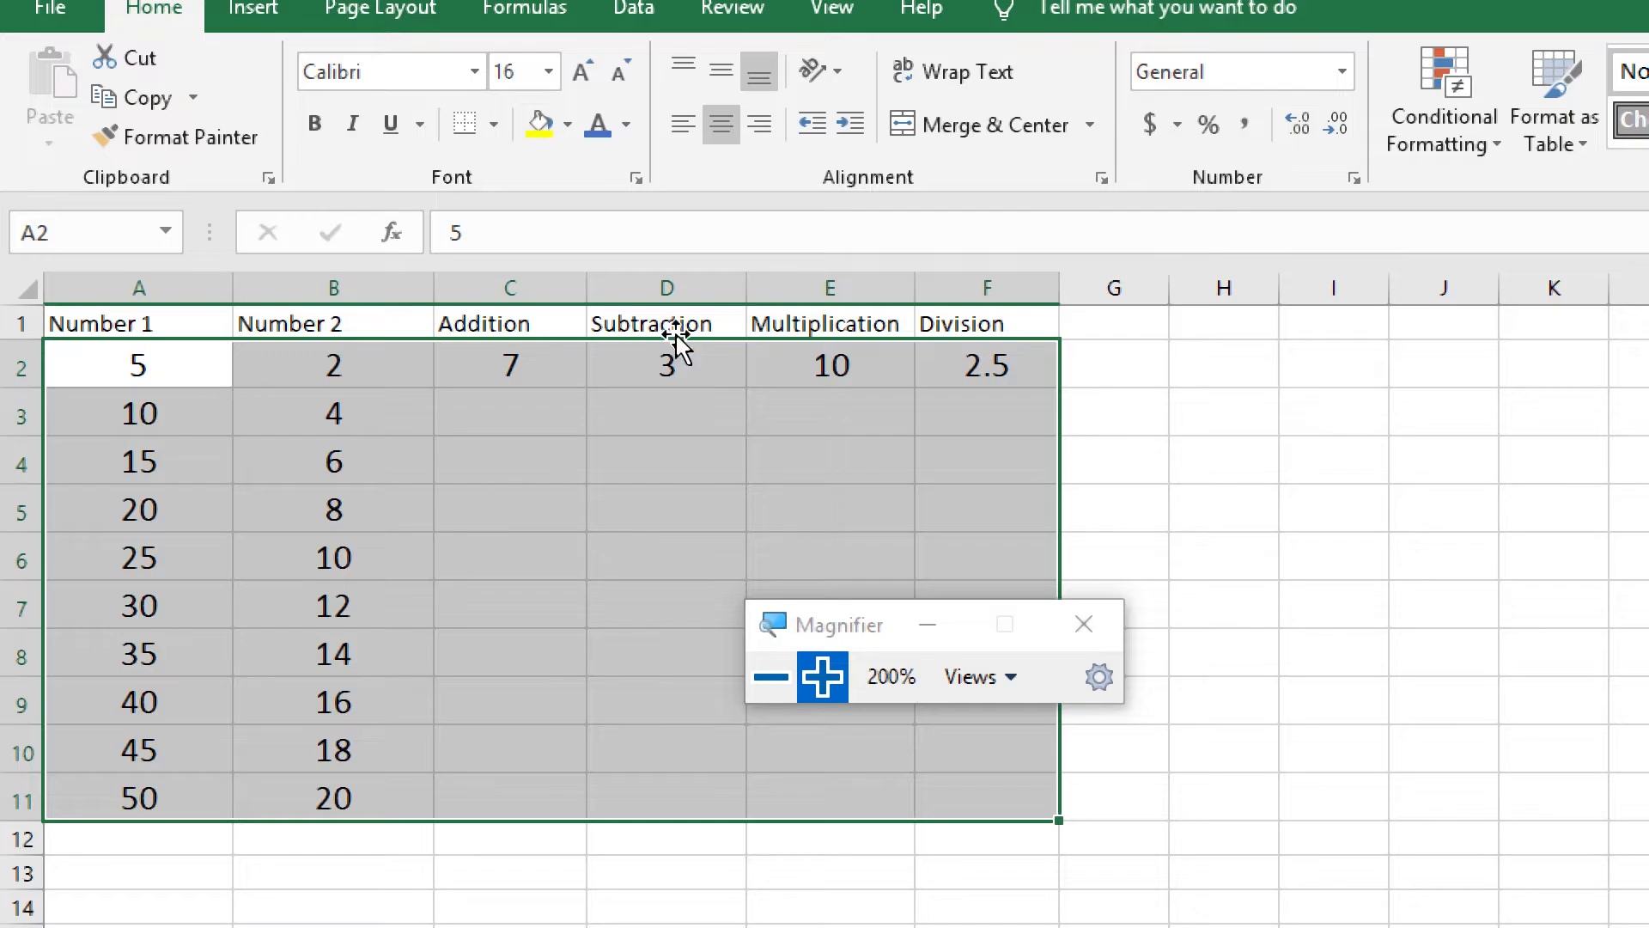
left_click(684, 125)
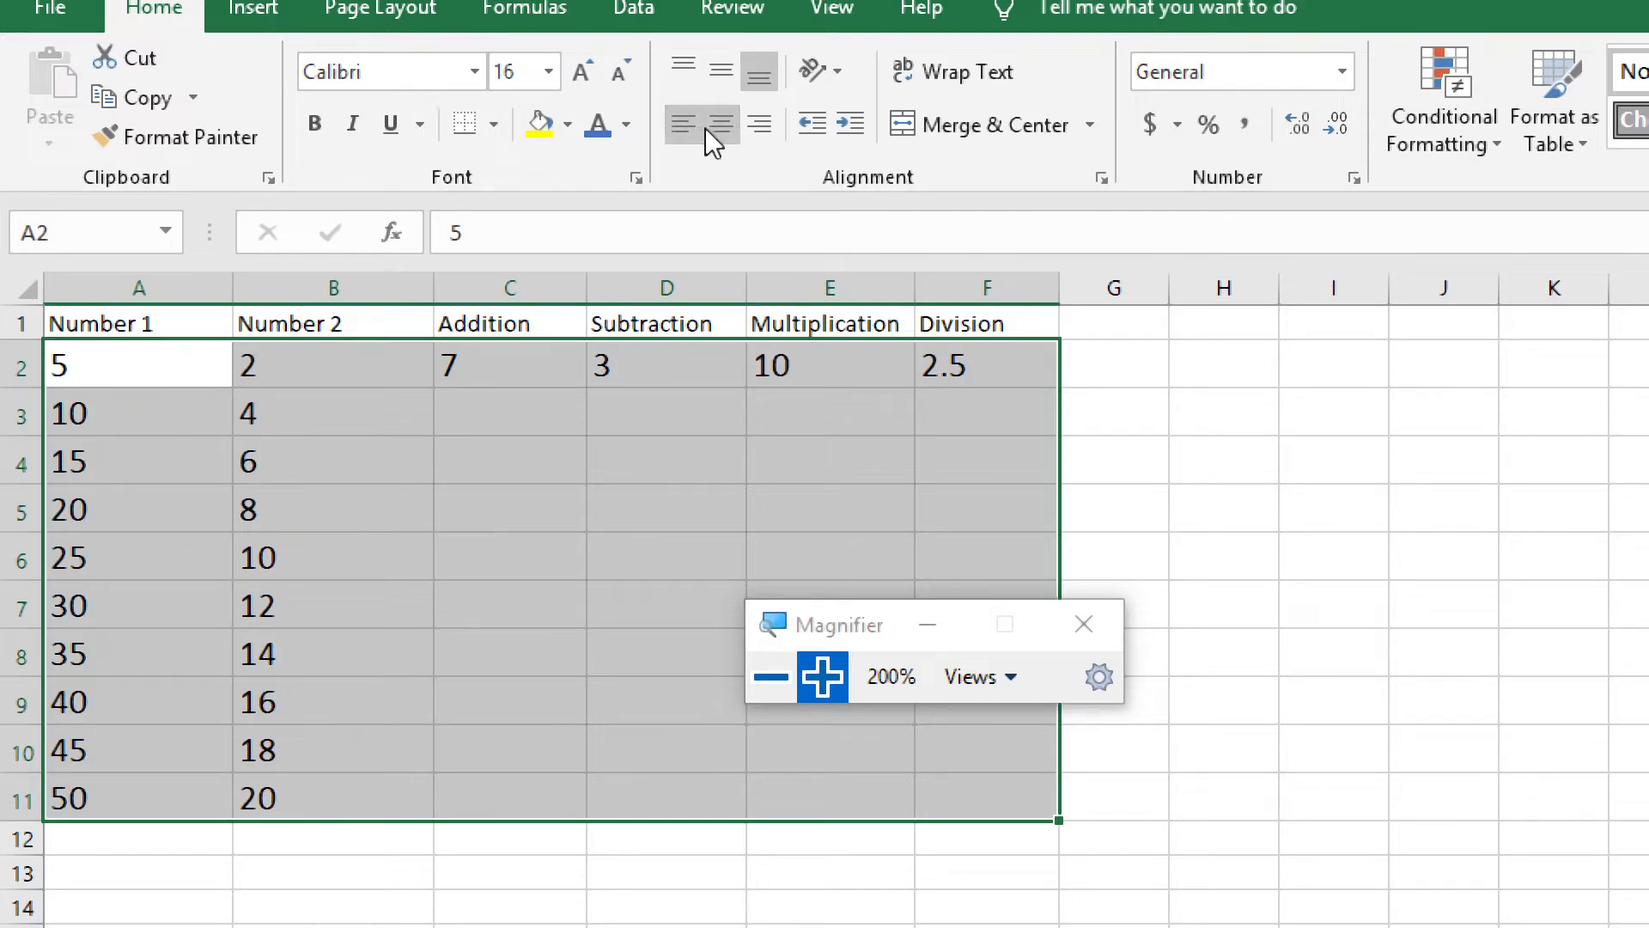
left_click(759, 127)
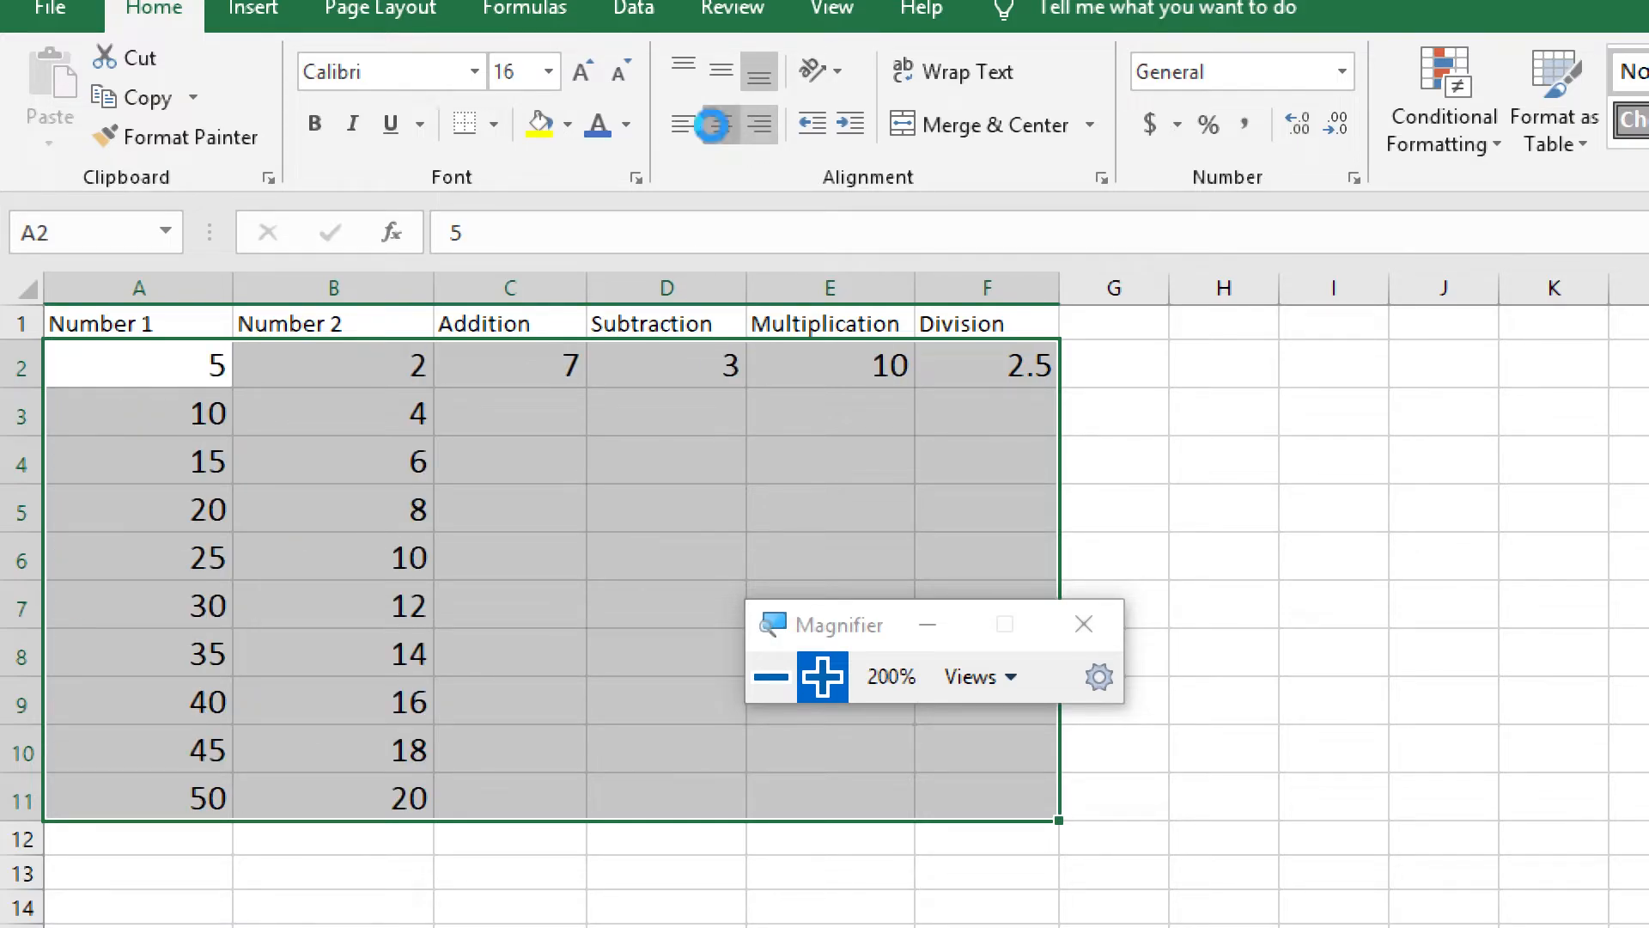
left_click(714, 126)
left_click(518, 416)
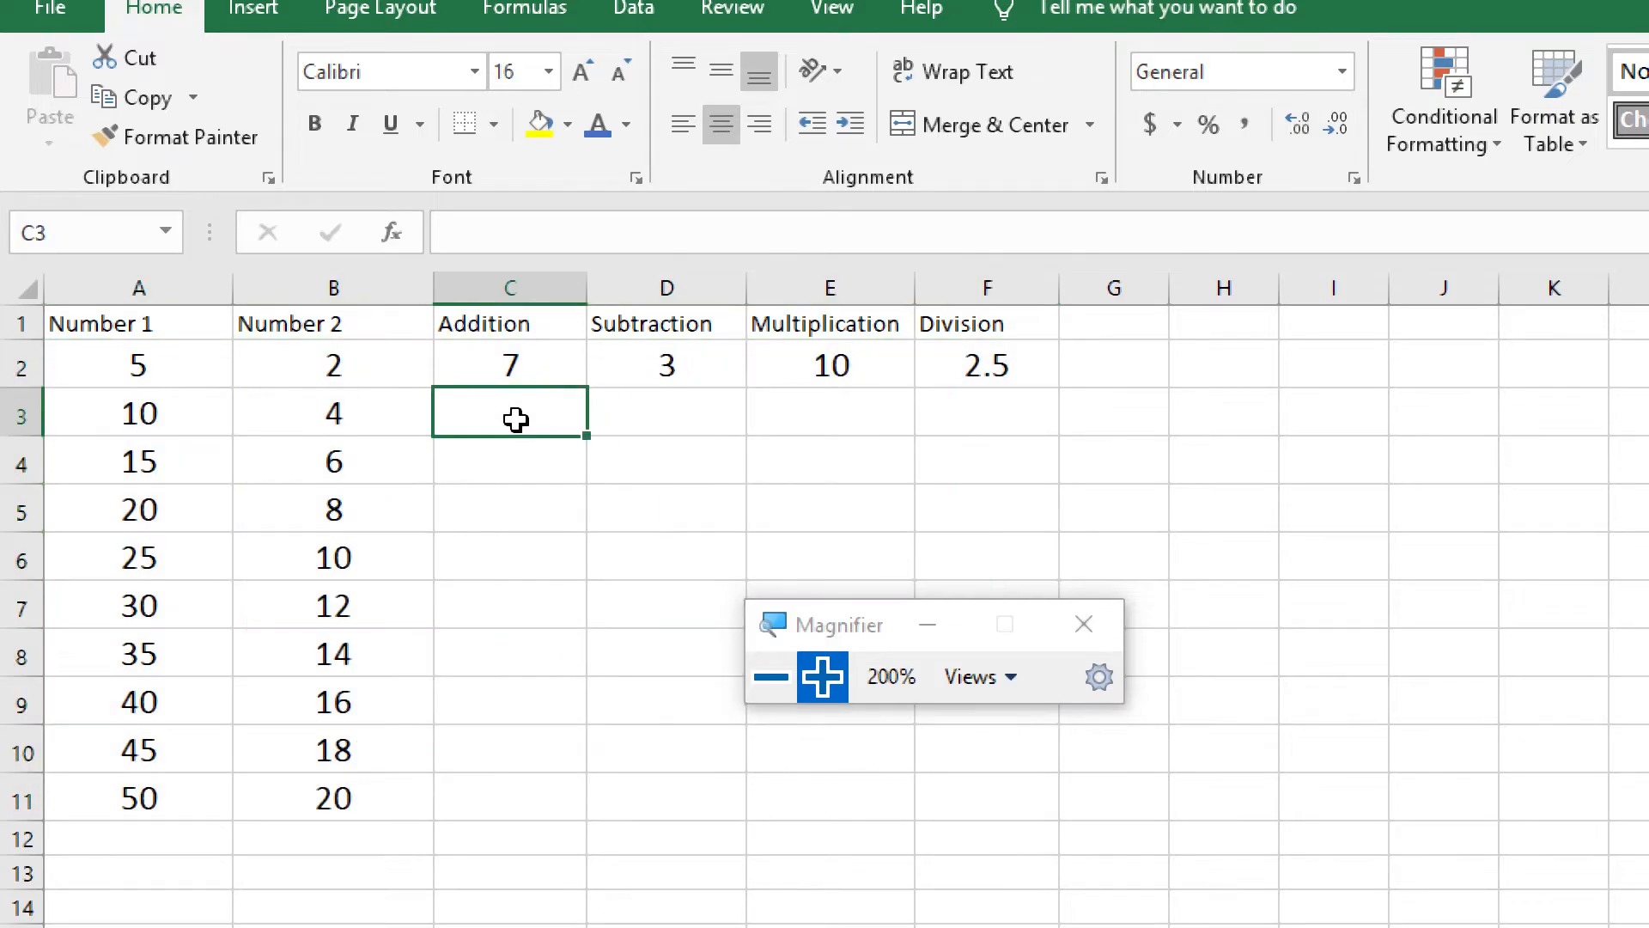
Move the Magnifier window away from the table and label row 2 with "method 1" in cell G2
left_click_drag(863, 622, 1039, 629)
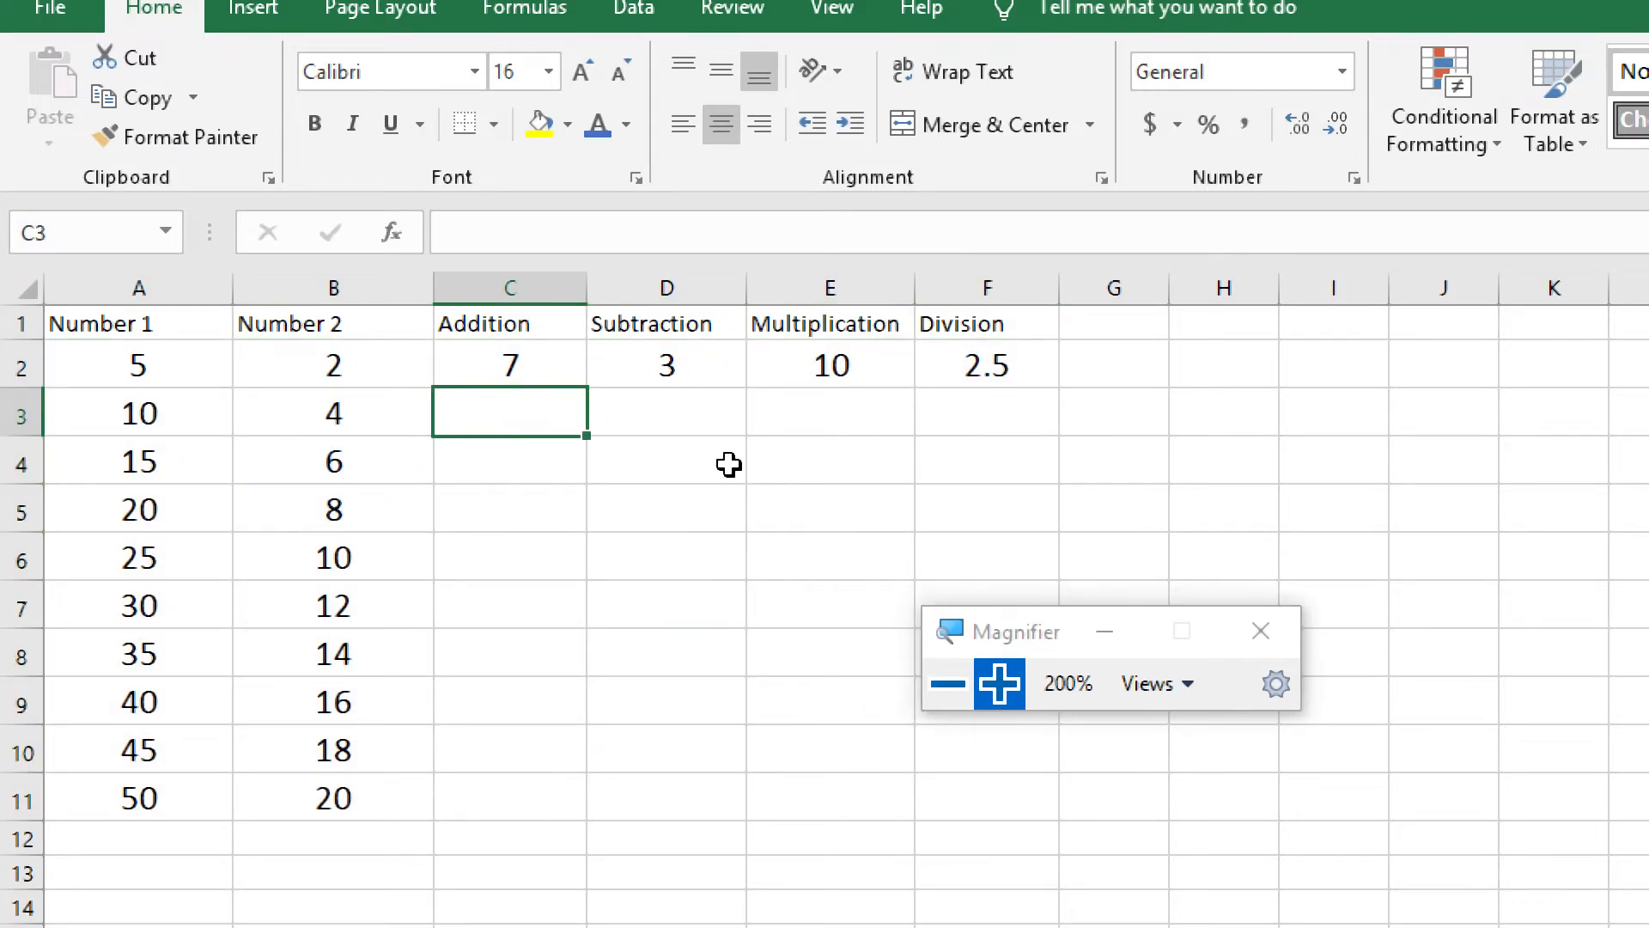
left_click(1136, 368)
type("method 1")
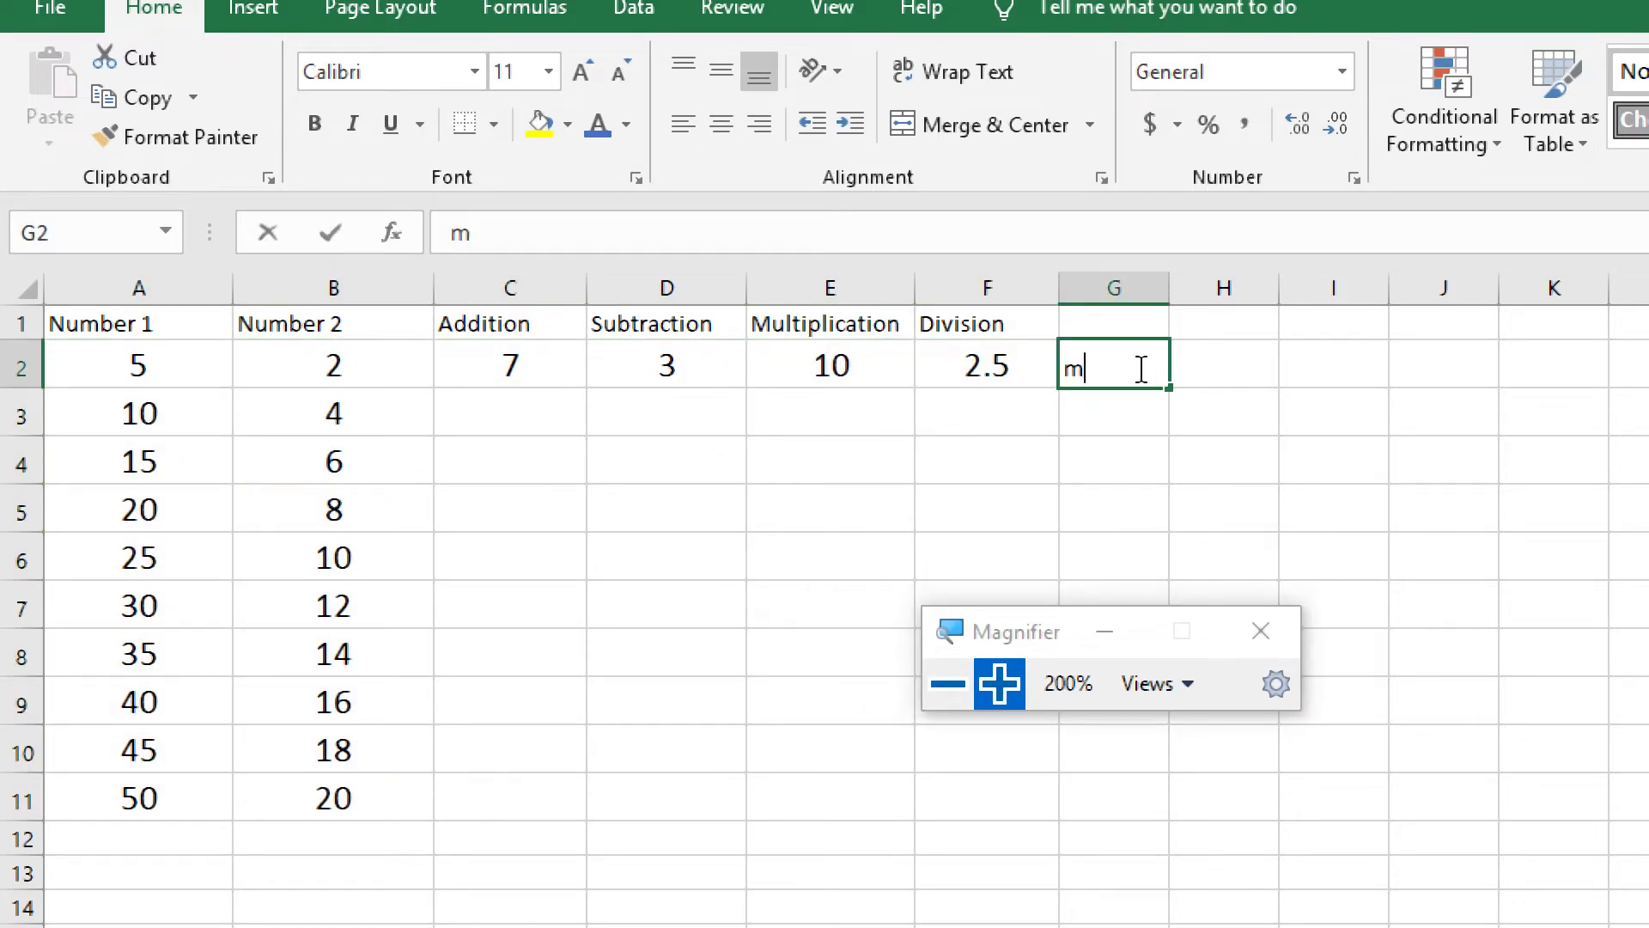
left_click(1029, 413)
Enter the formula =A3+B3 in cell C3 under Addition, picking the referenced cells in the sheet
left_click(543, 416)
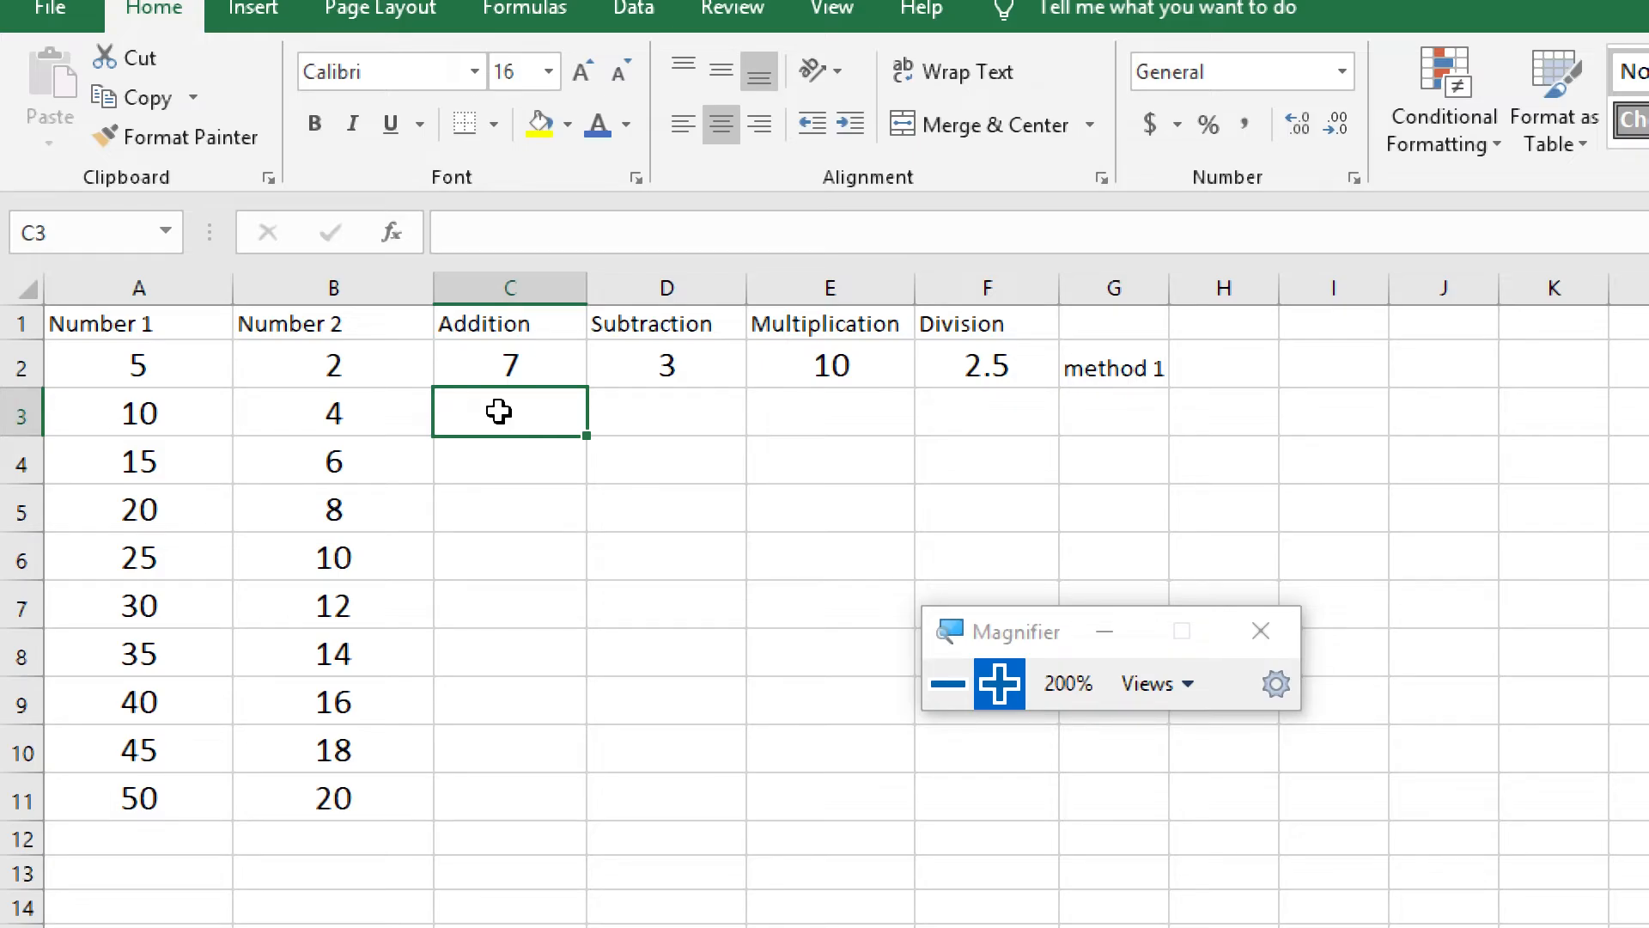
type("=")
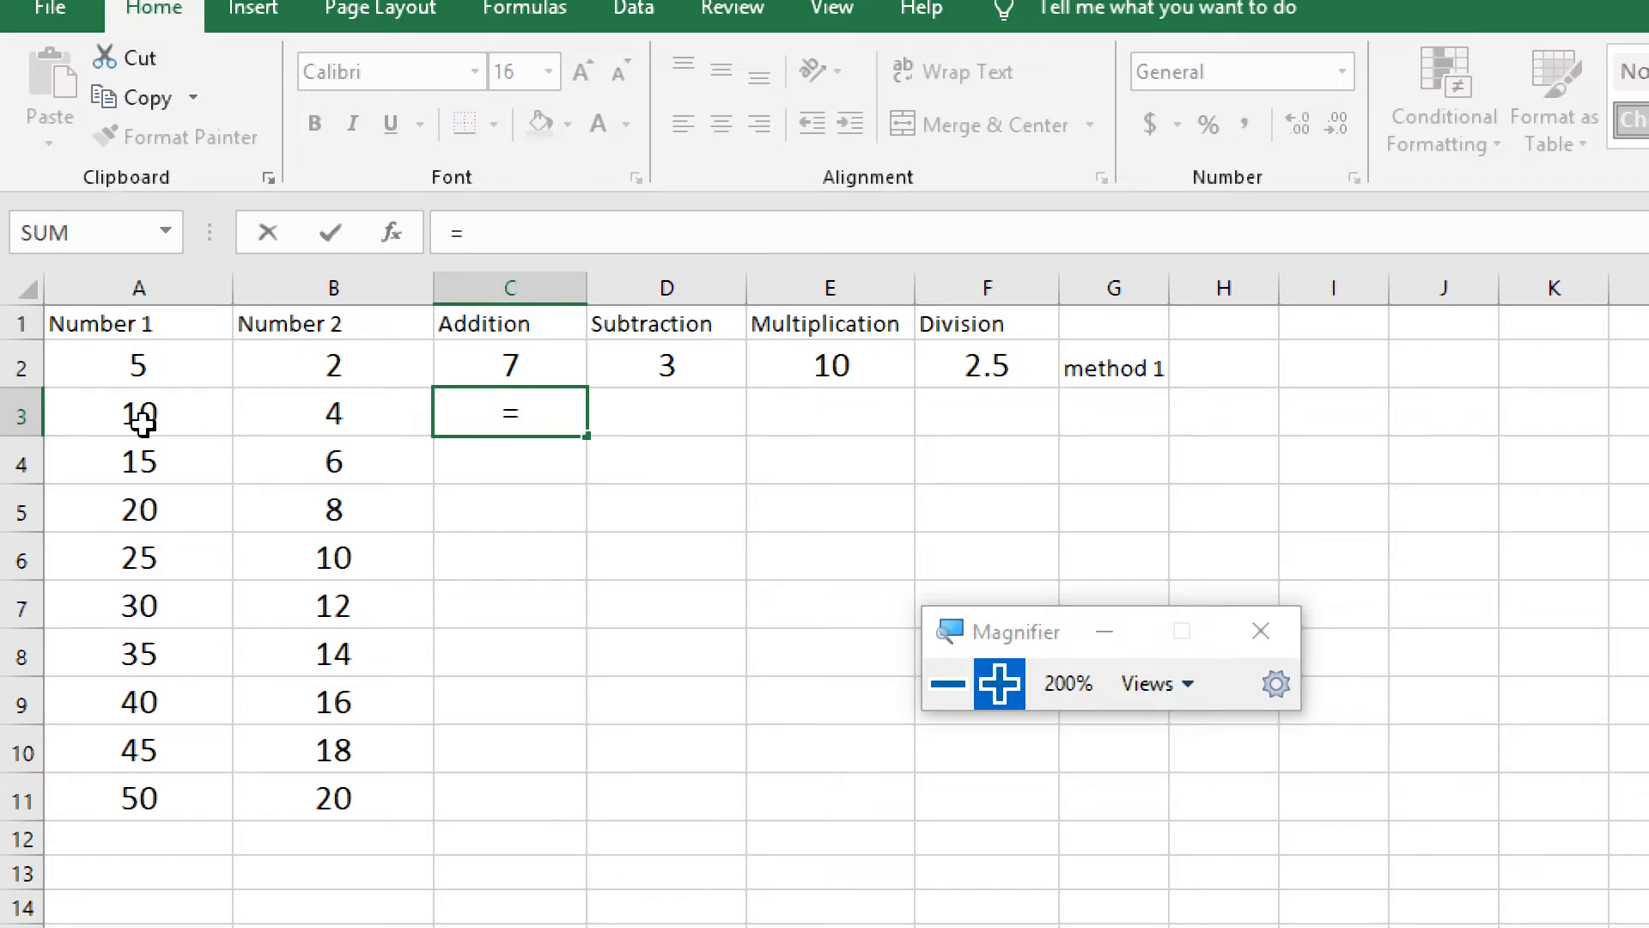
type("A")
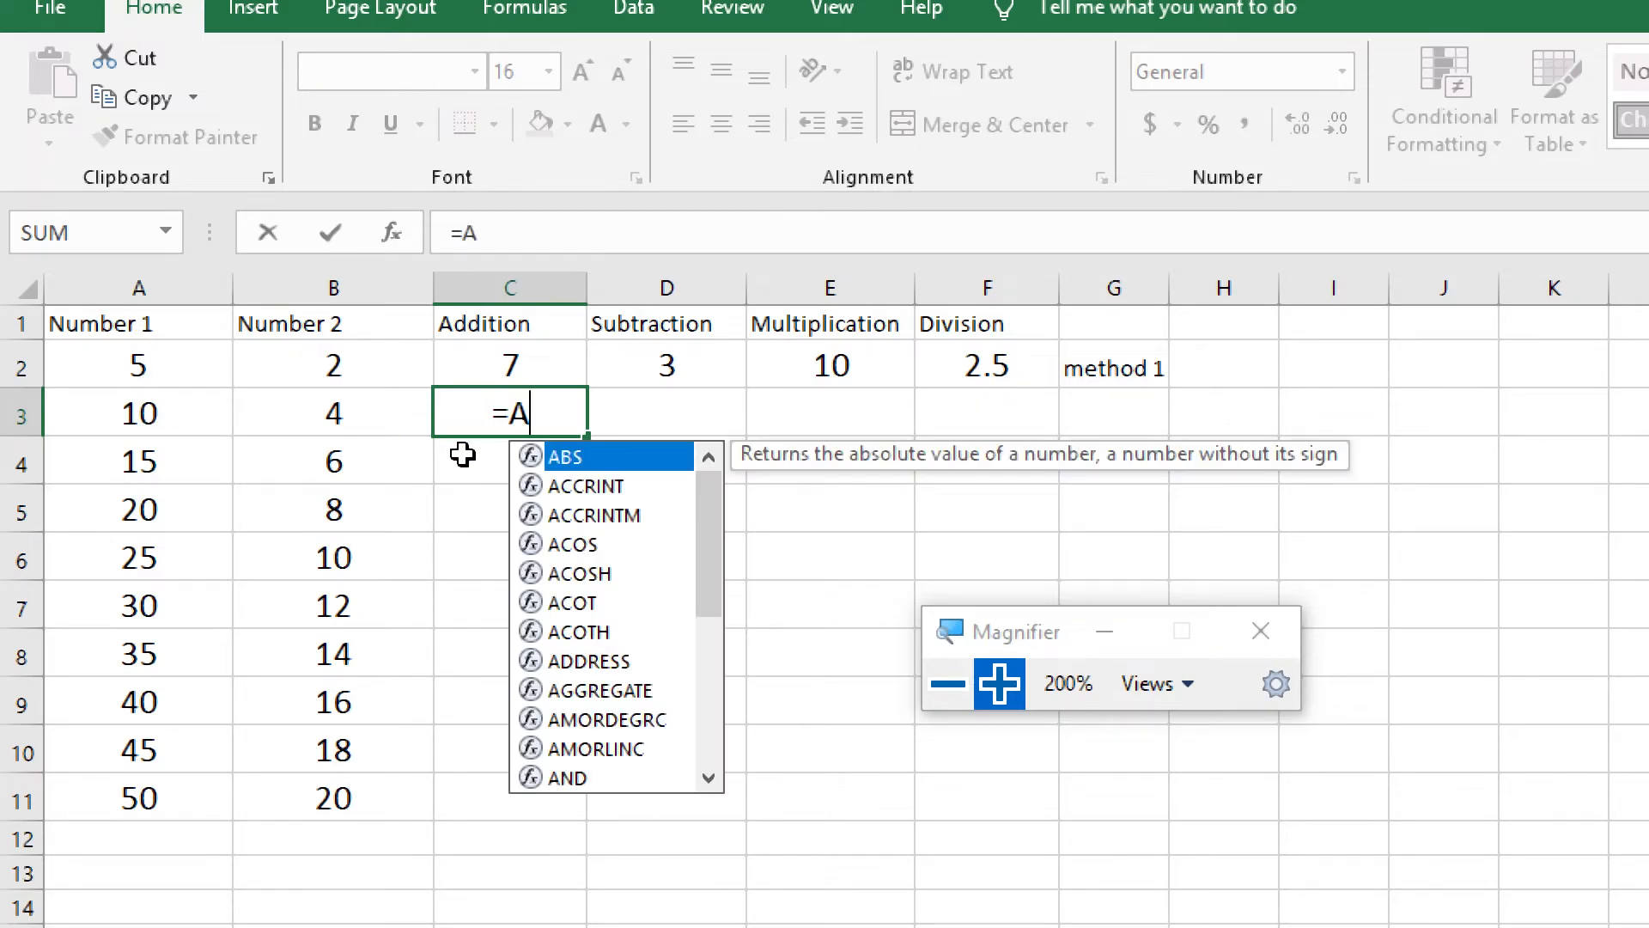
type("3")
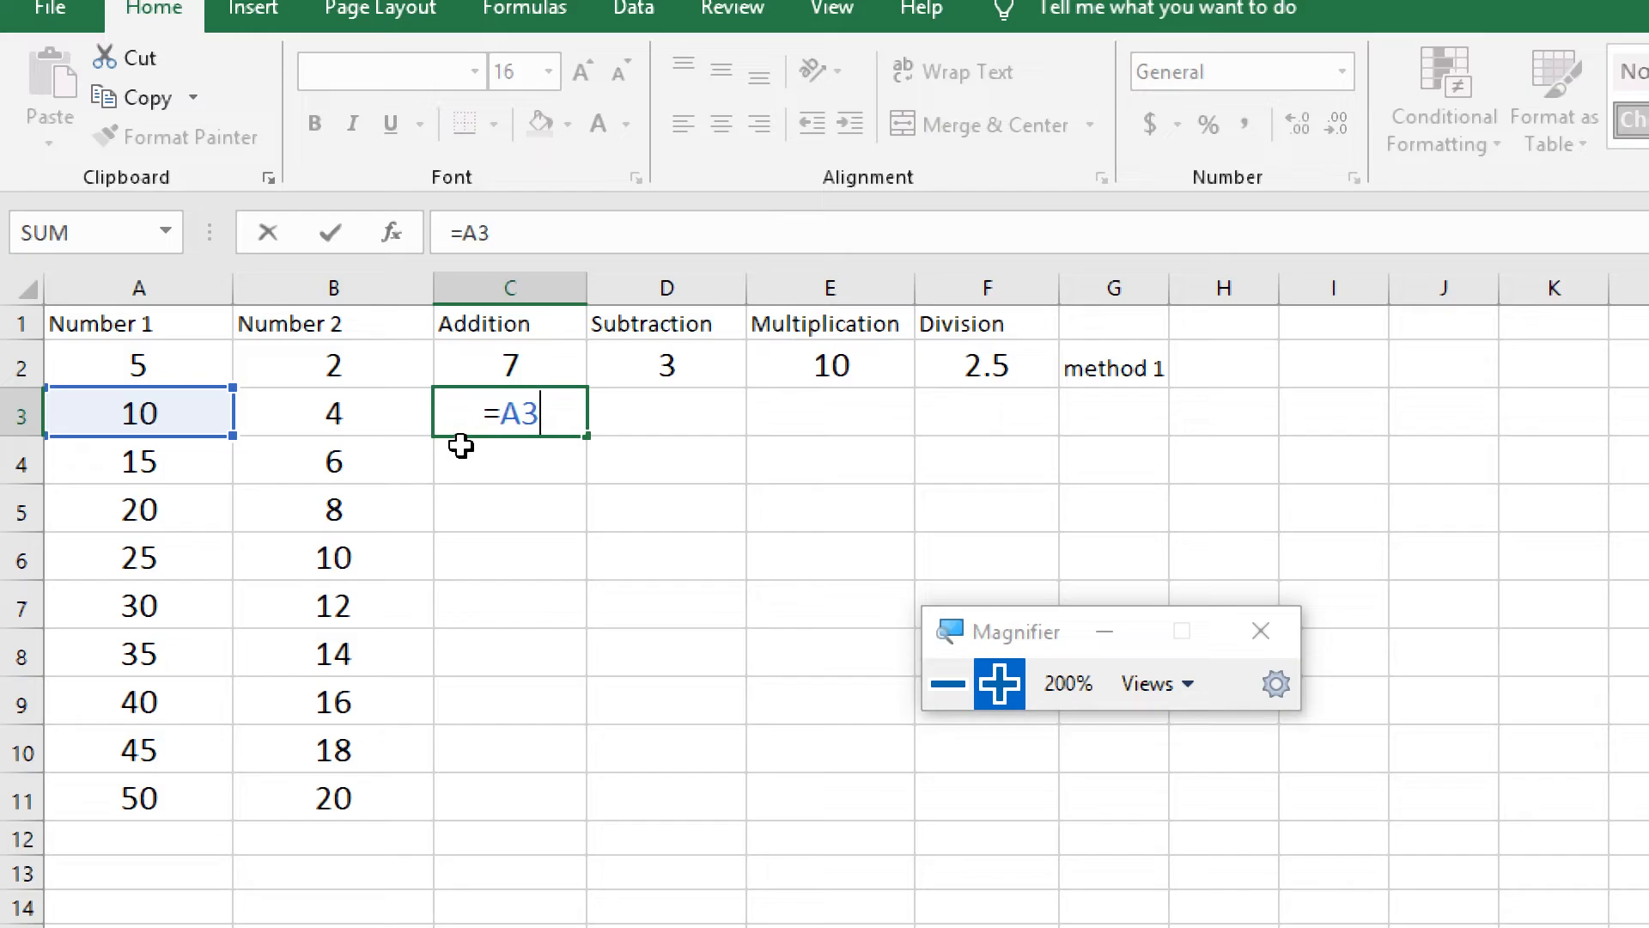
key("BackSpace")
key("BackSpace")
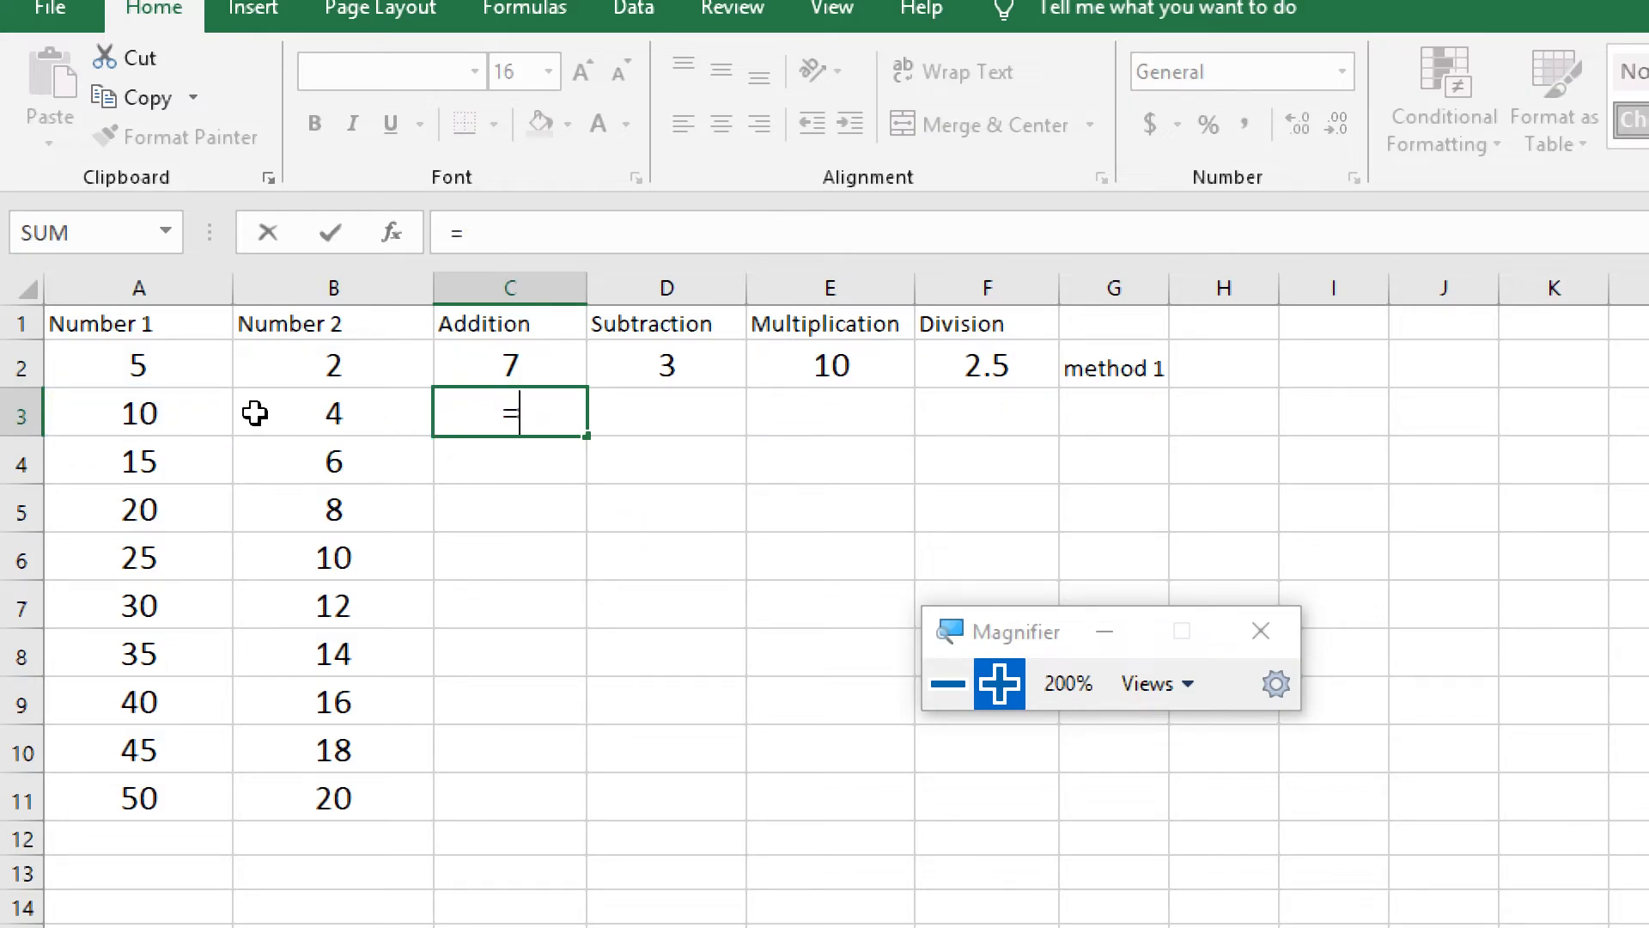
left_click(154, 415)
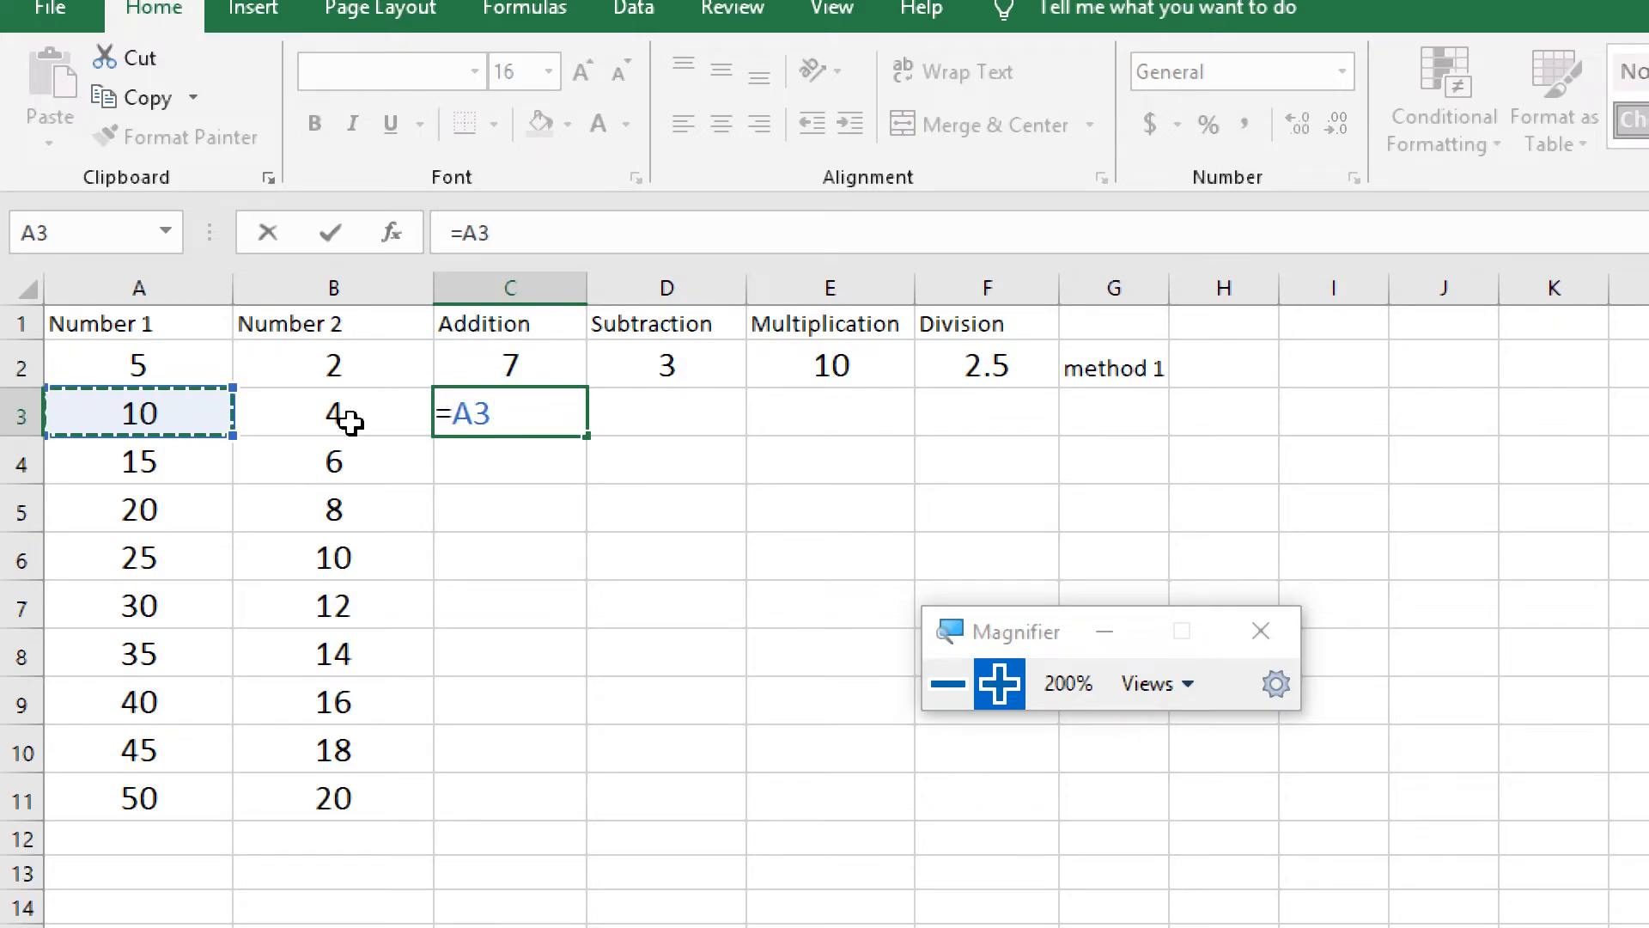
type("+")
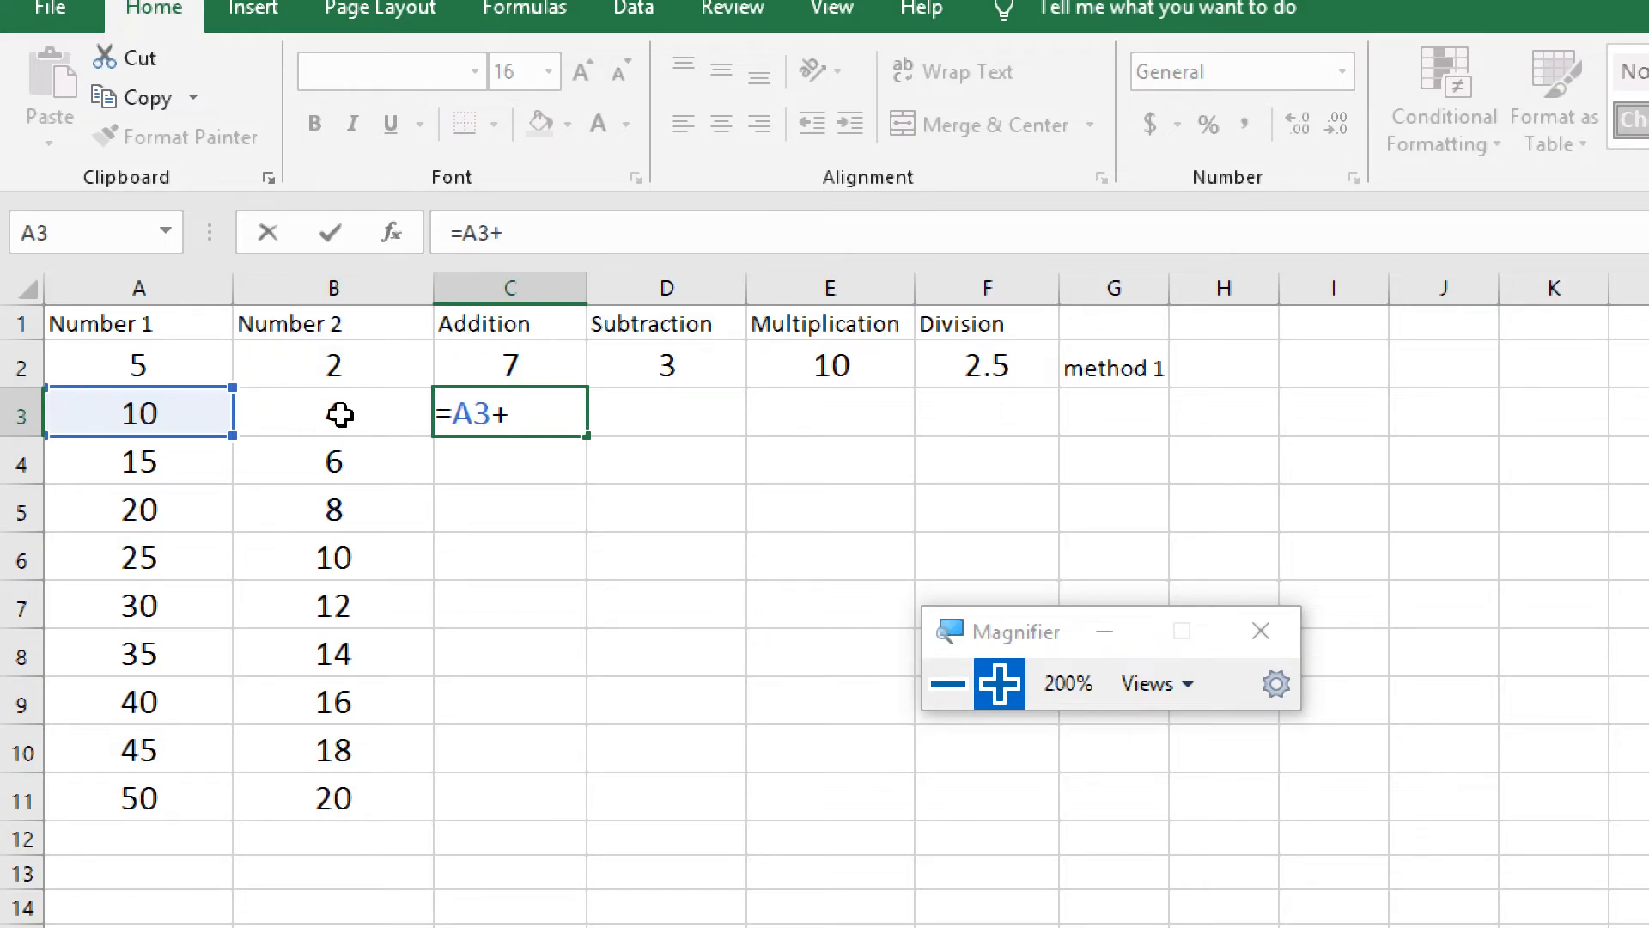
left_click(376, 413)
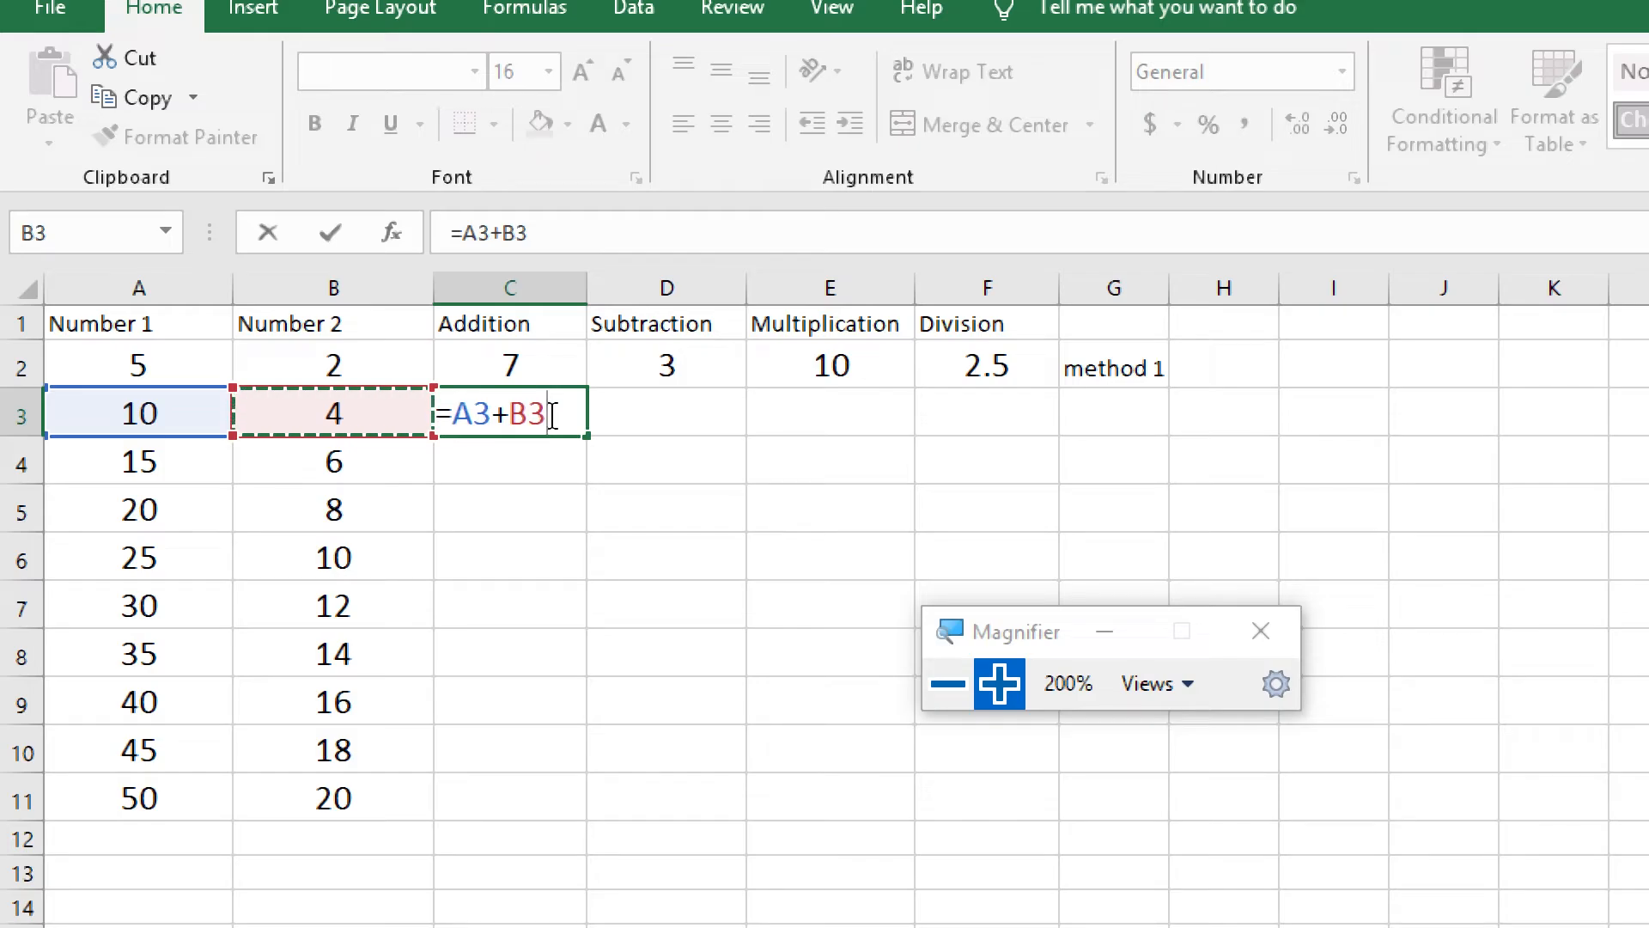
key("Return")
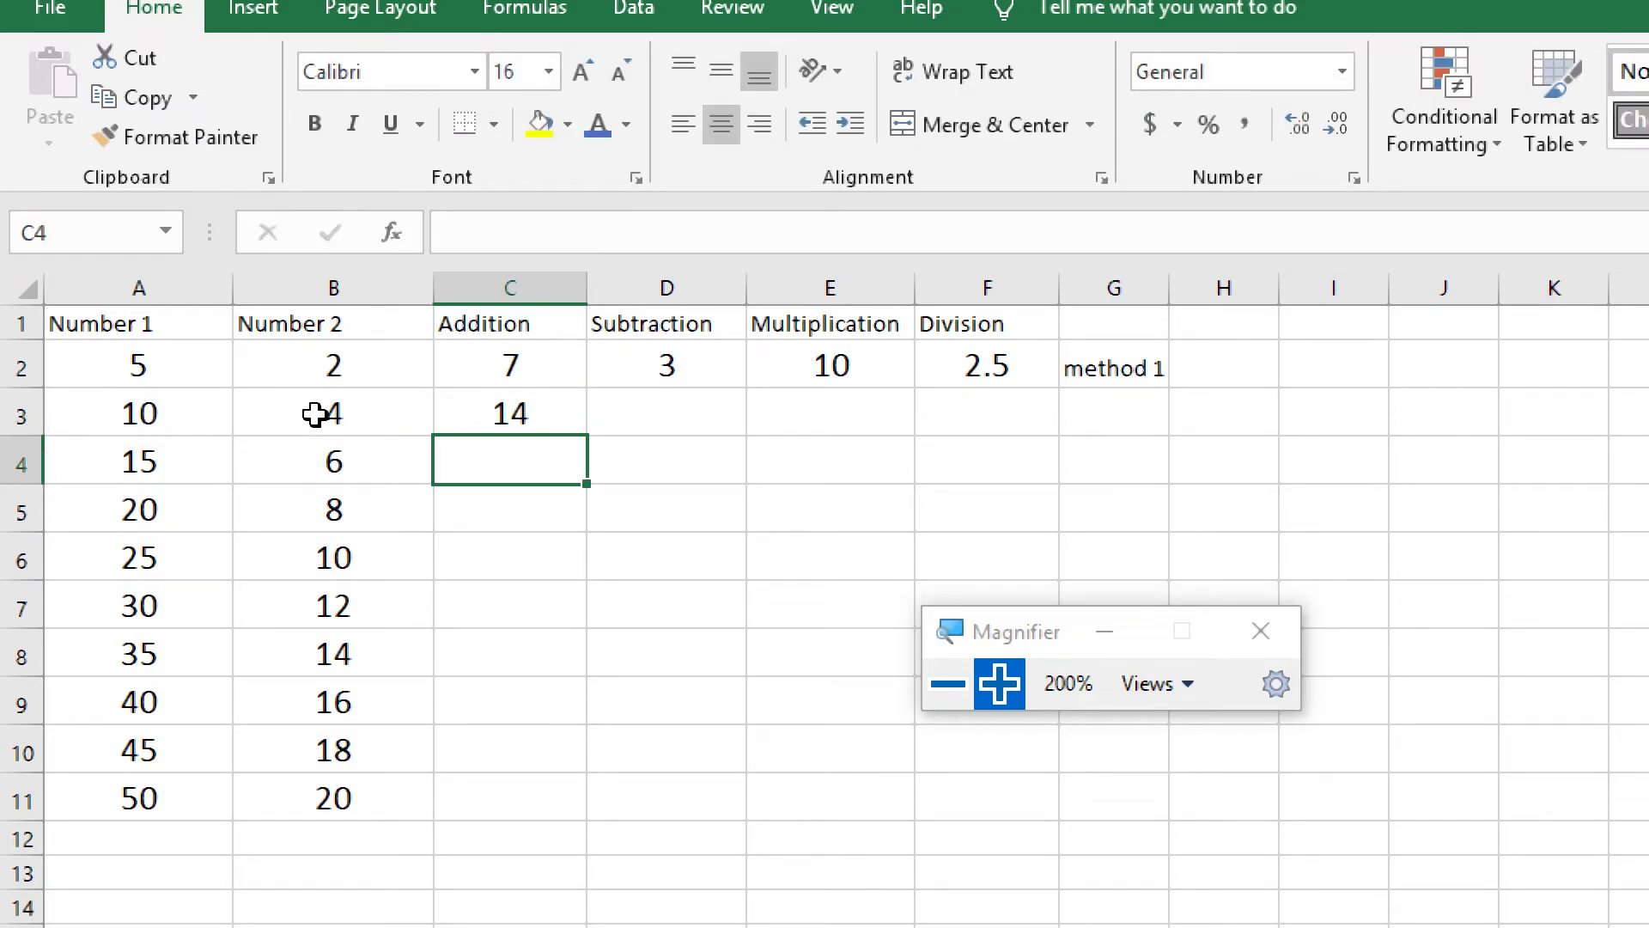
Enter the formula =A3-B3 in cell D3 under Subtraction, picking the referenced cells in the sheet
left_click(683, 409)
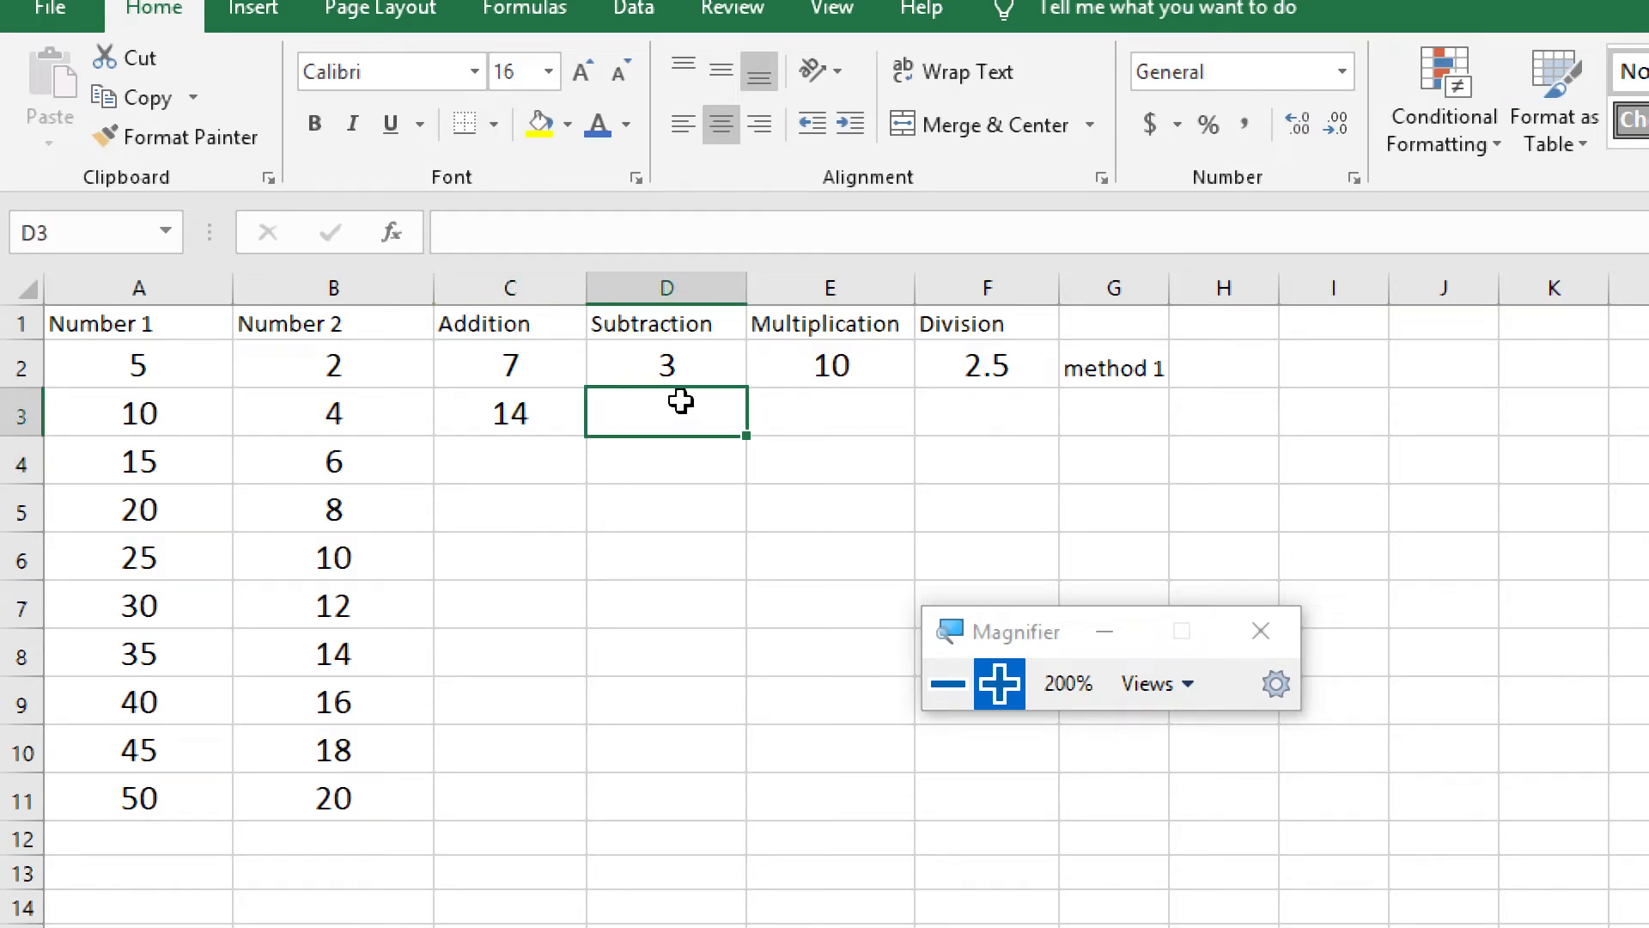
type("=")
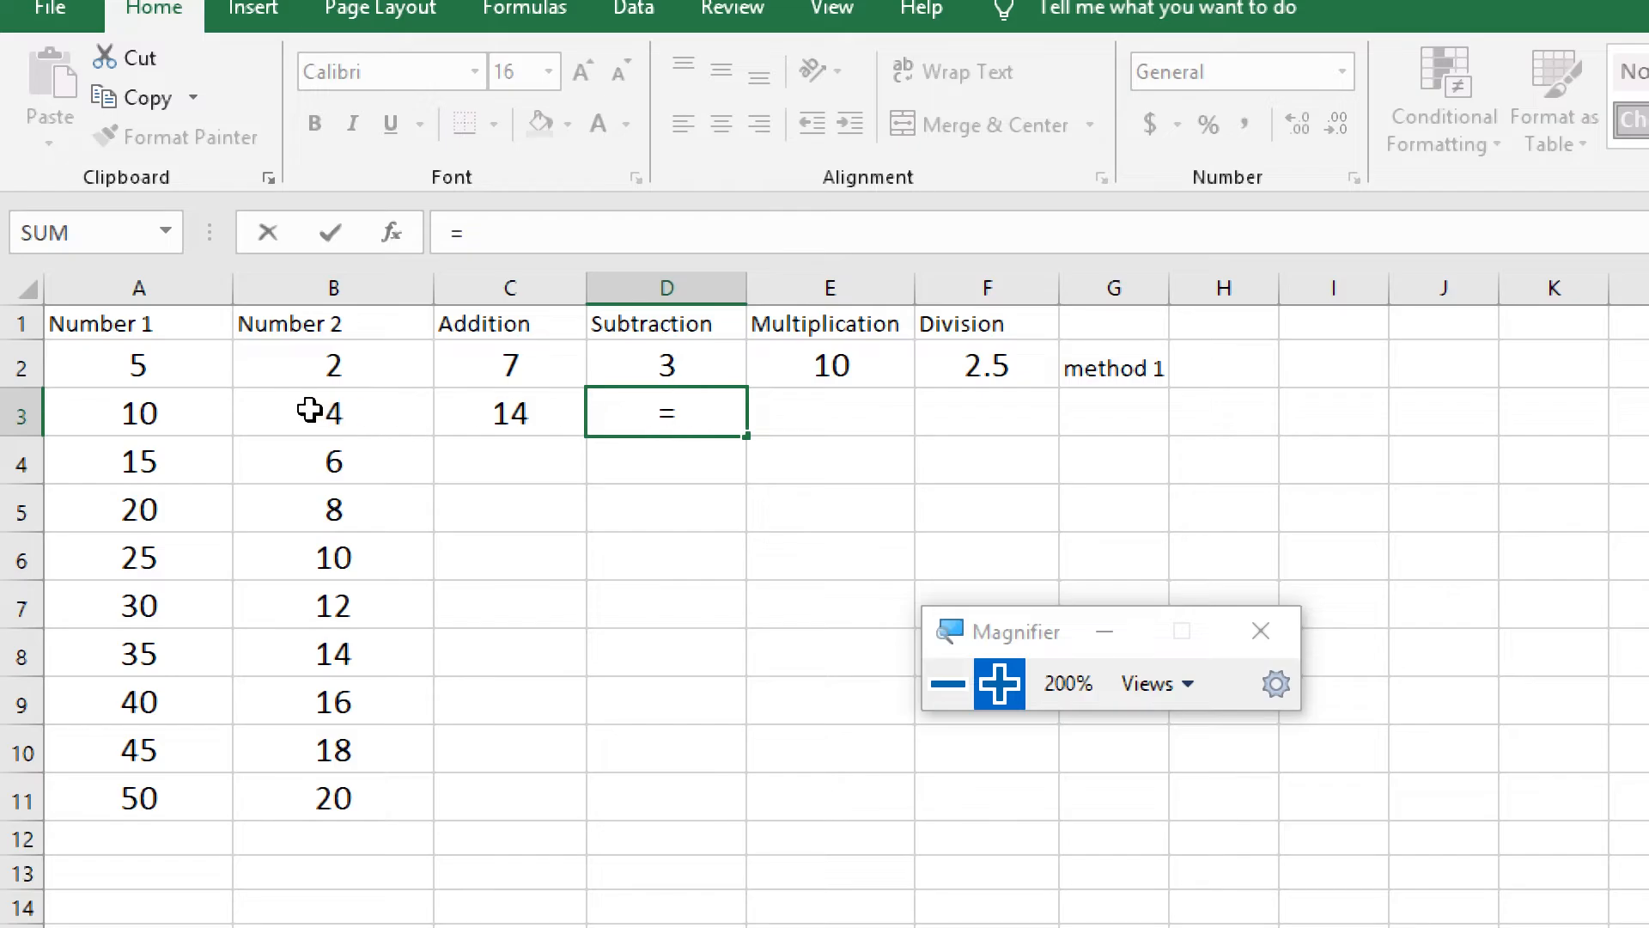
left_click(171, 410)
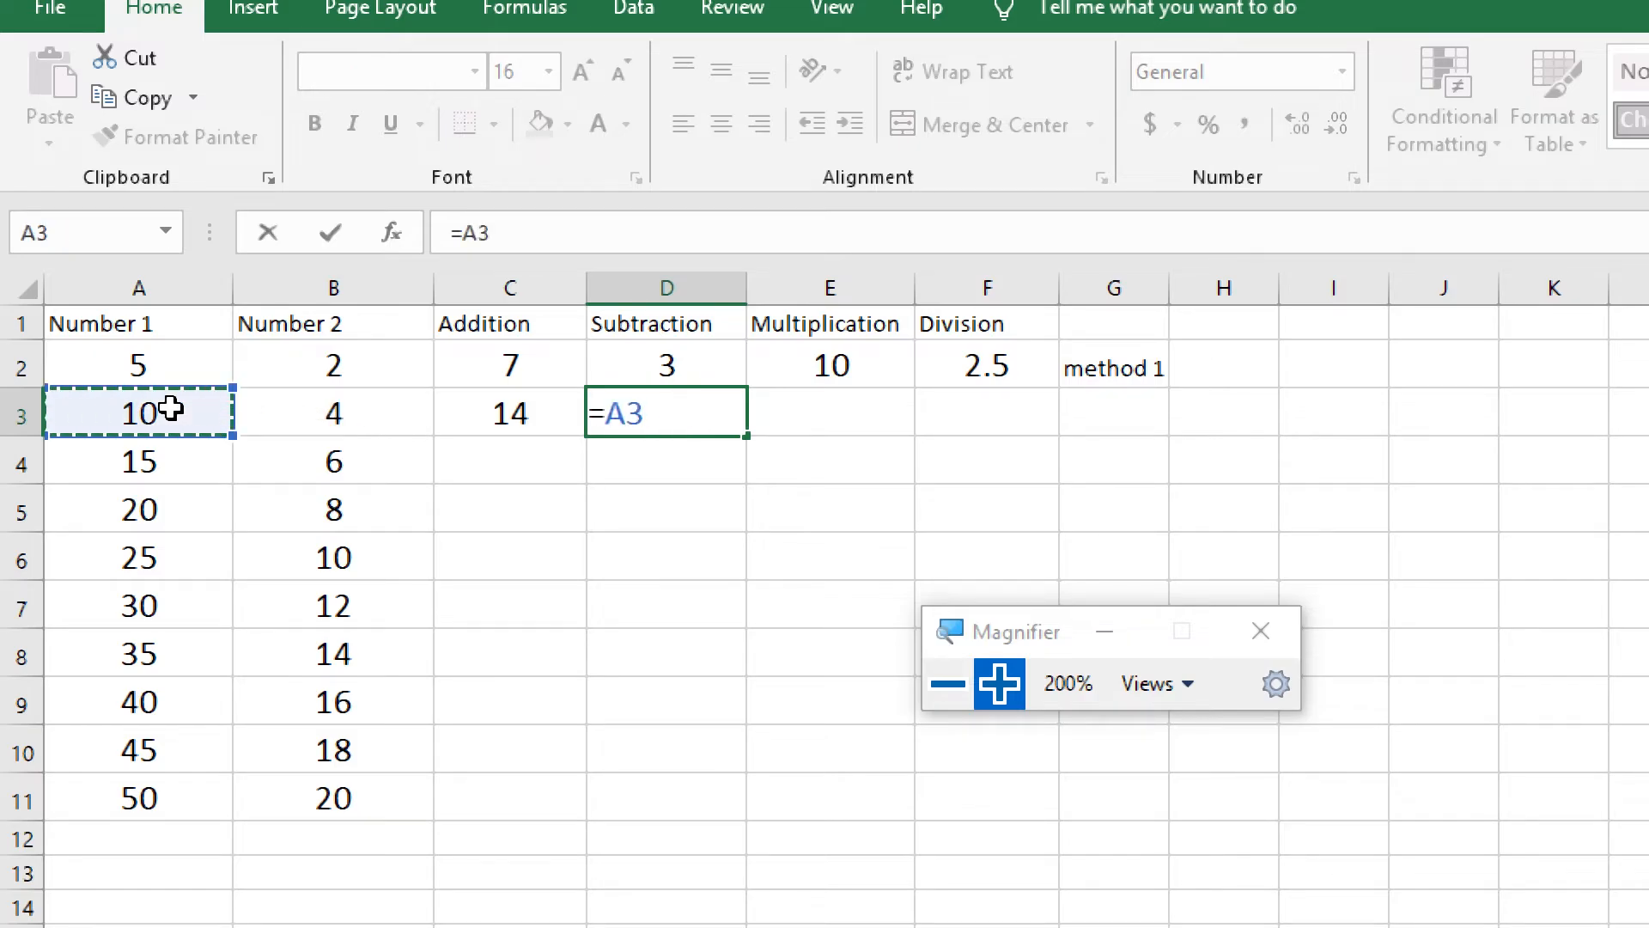
type("-")
left_click(343, 417)
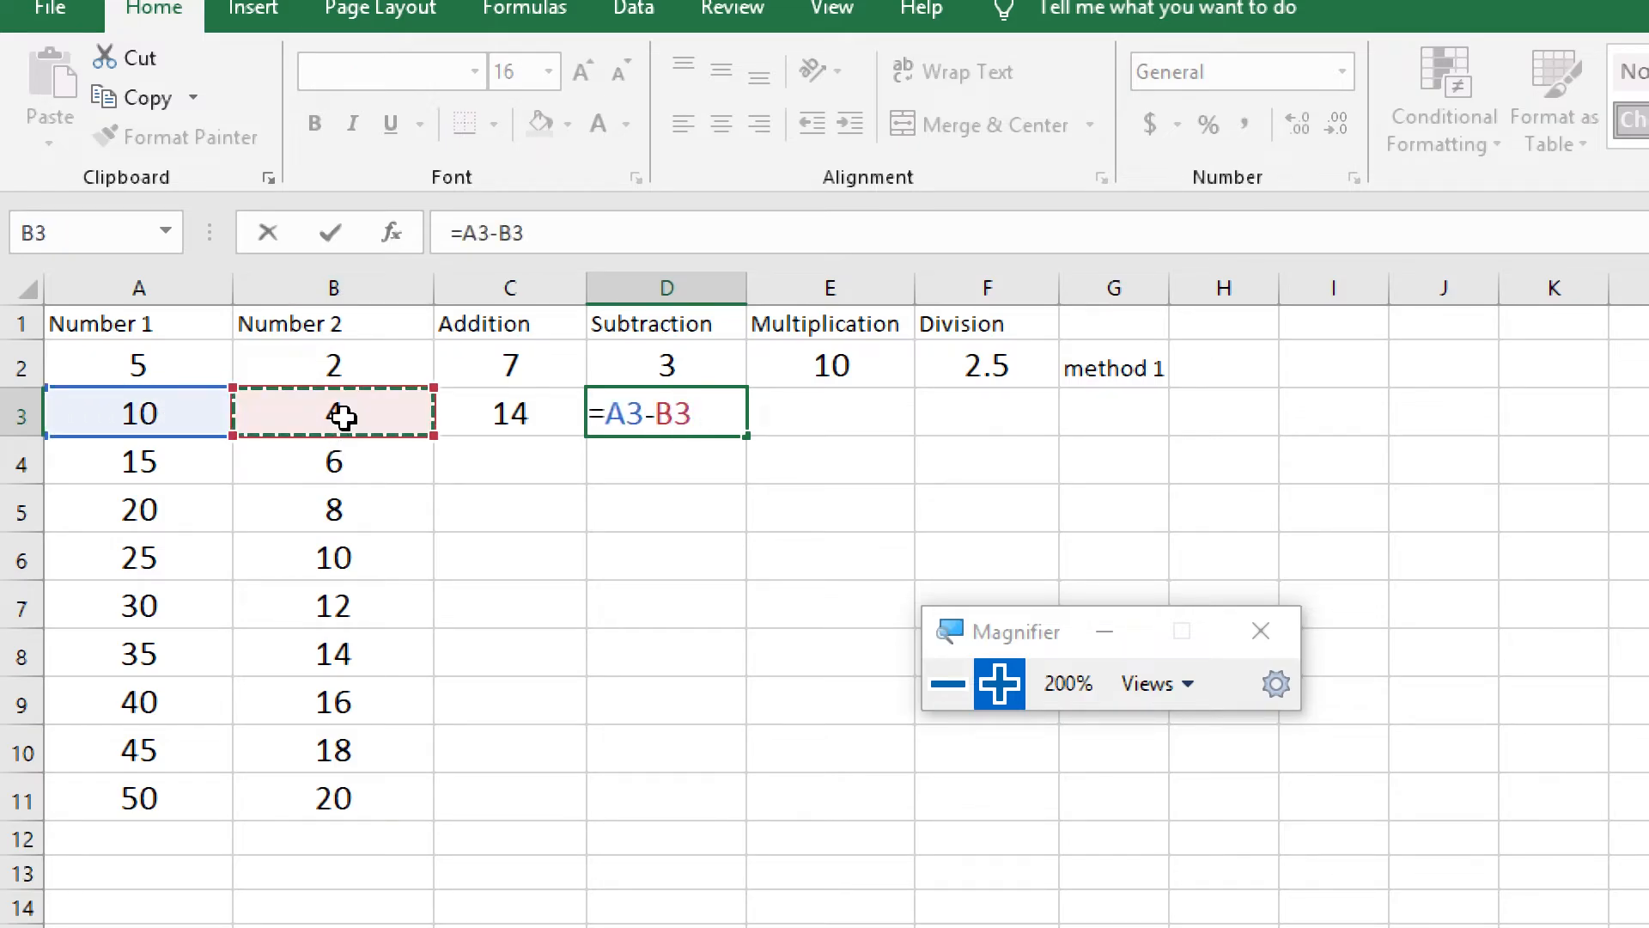
key("Return")
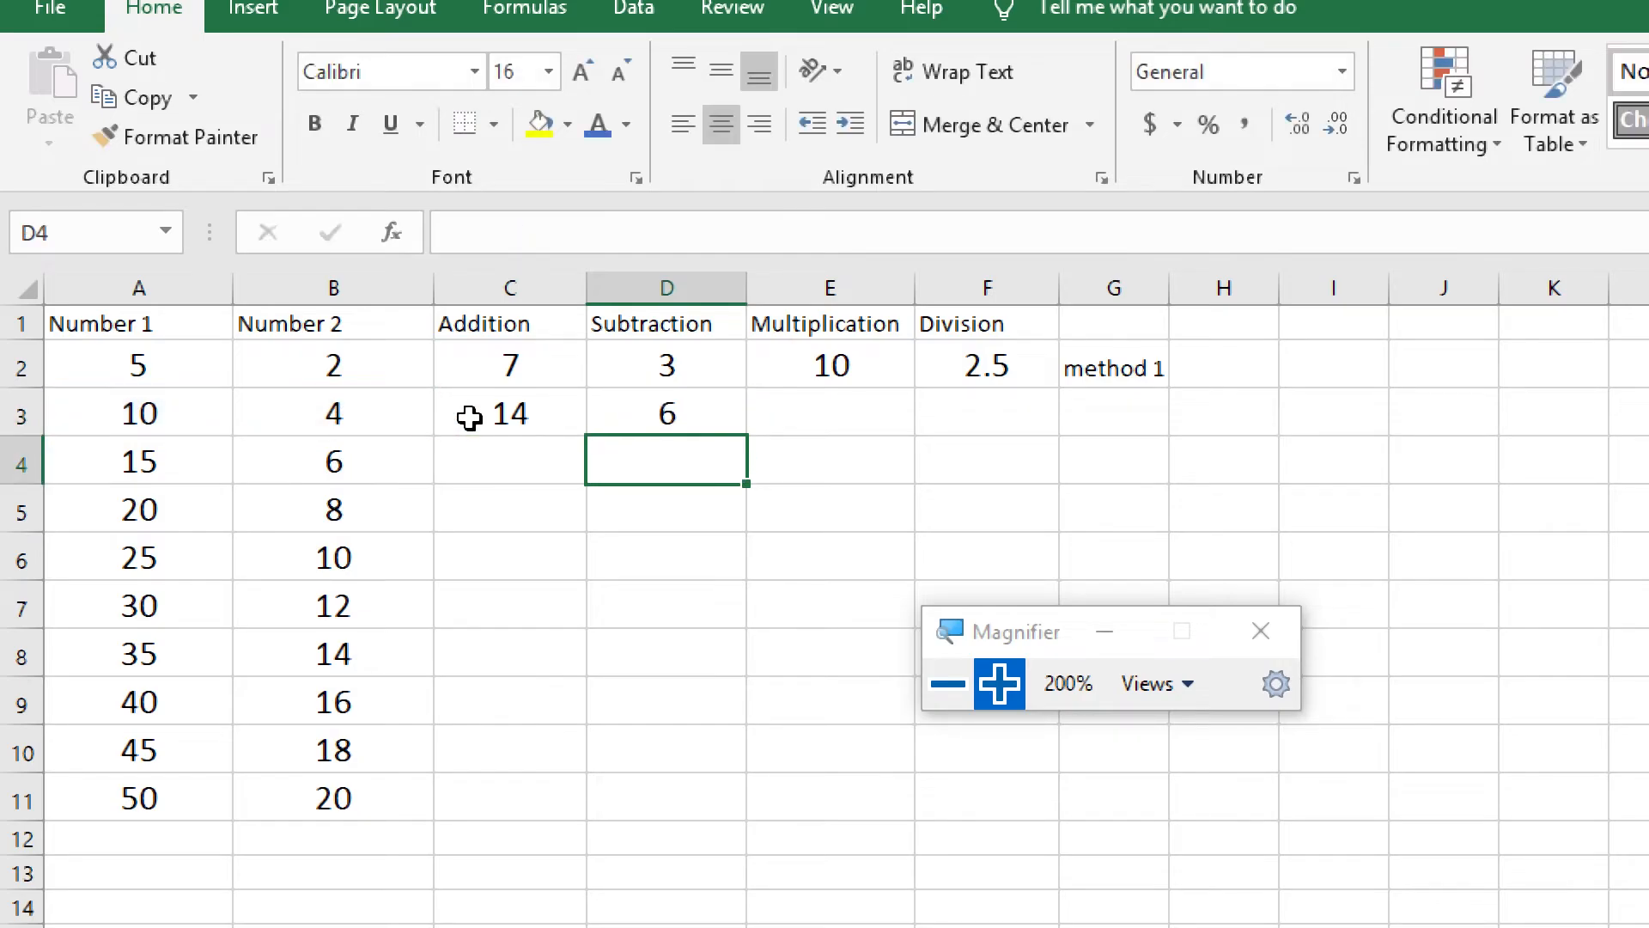
left_click(693, 416)
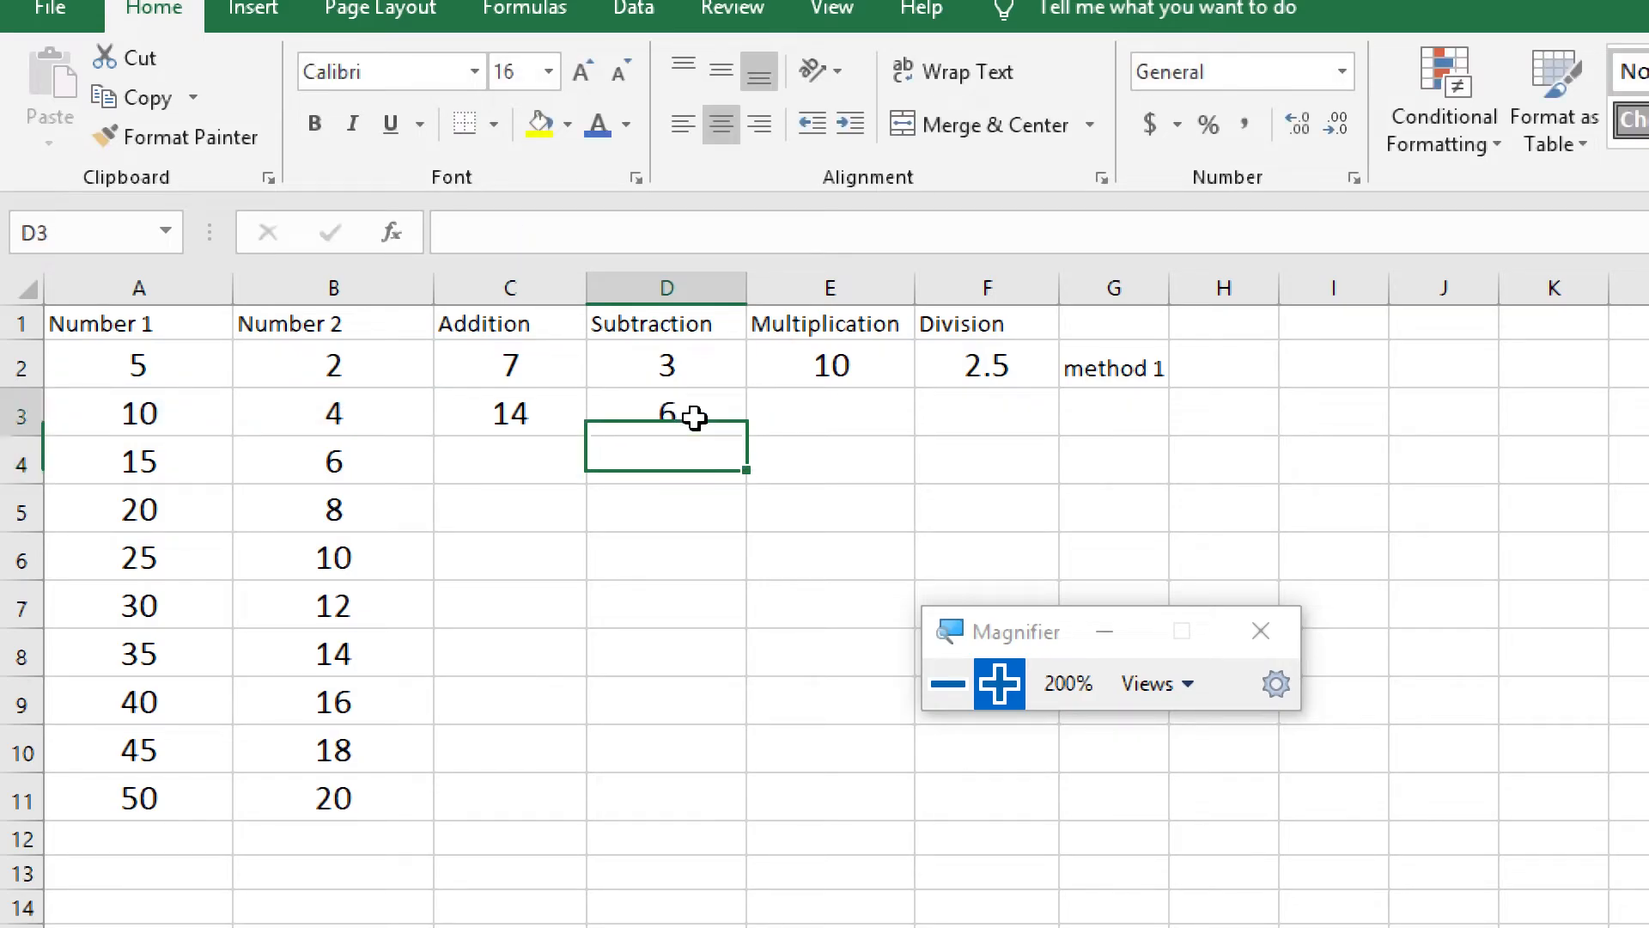
Enter the formula =A3*B3 in cell E3 under Multiplication, picking the referenced cells in the sheet
left_click(842, 412)
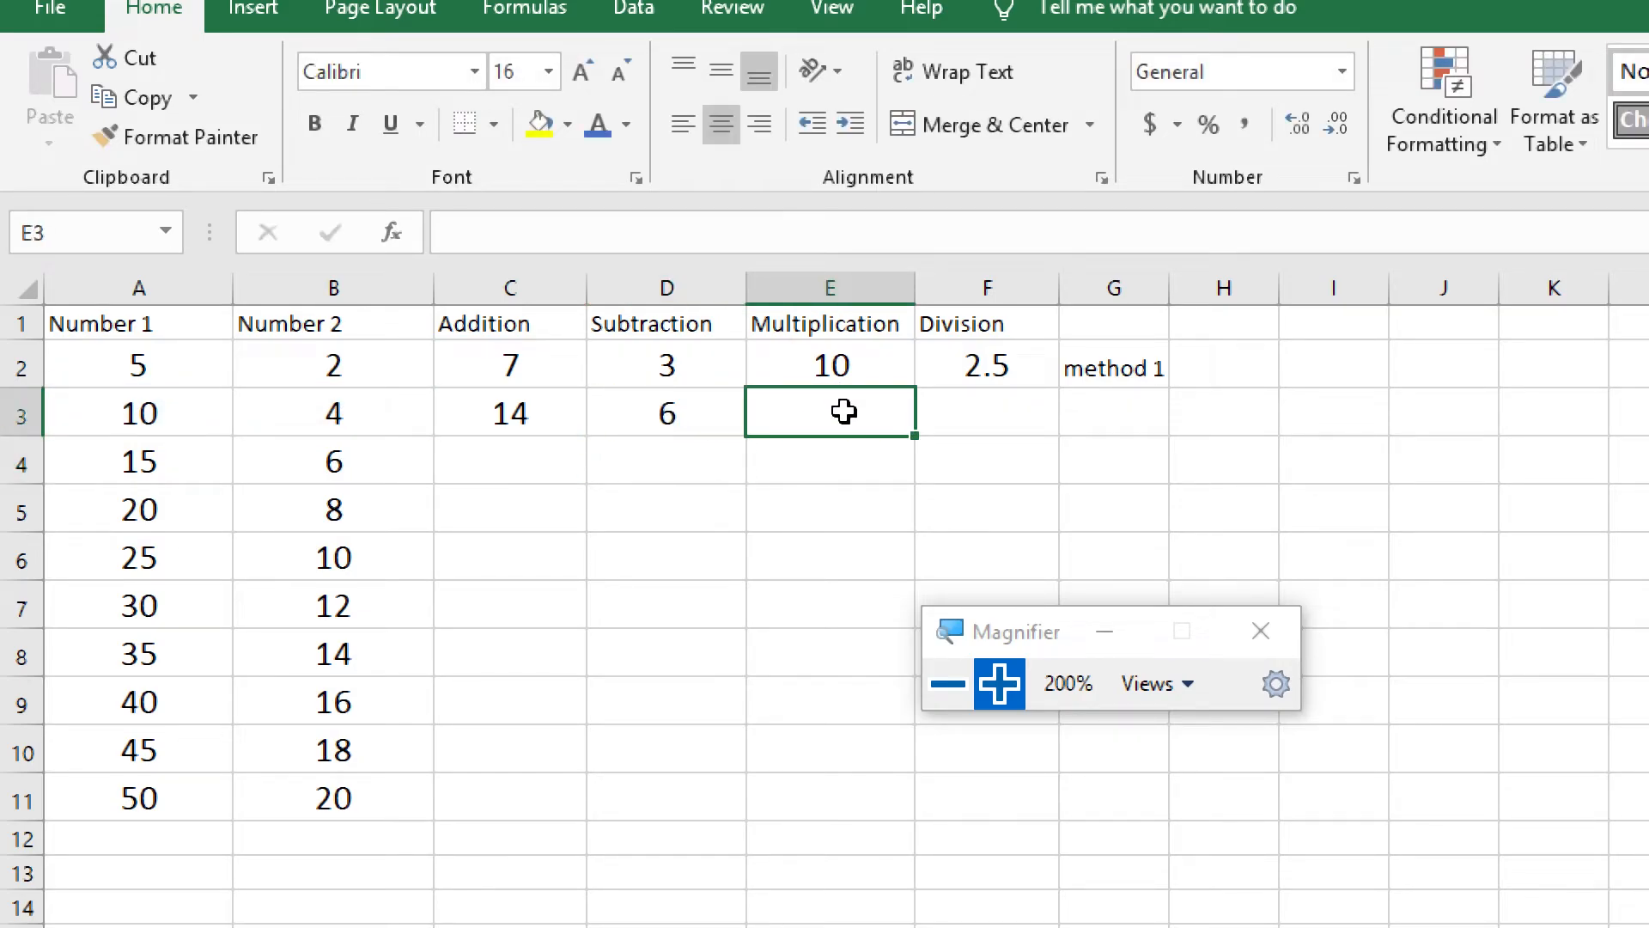
type("=")
left_click(161, 408)
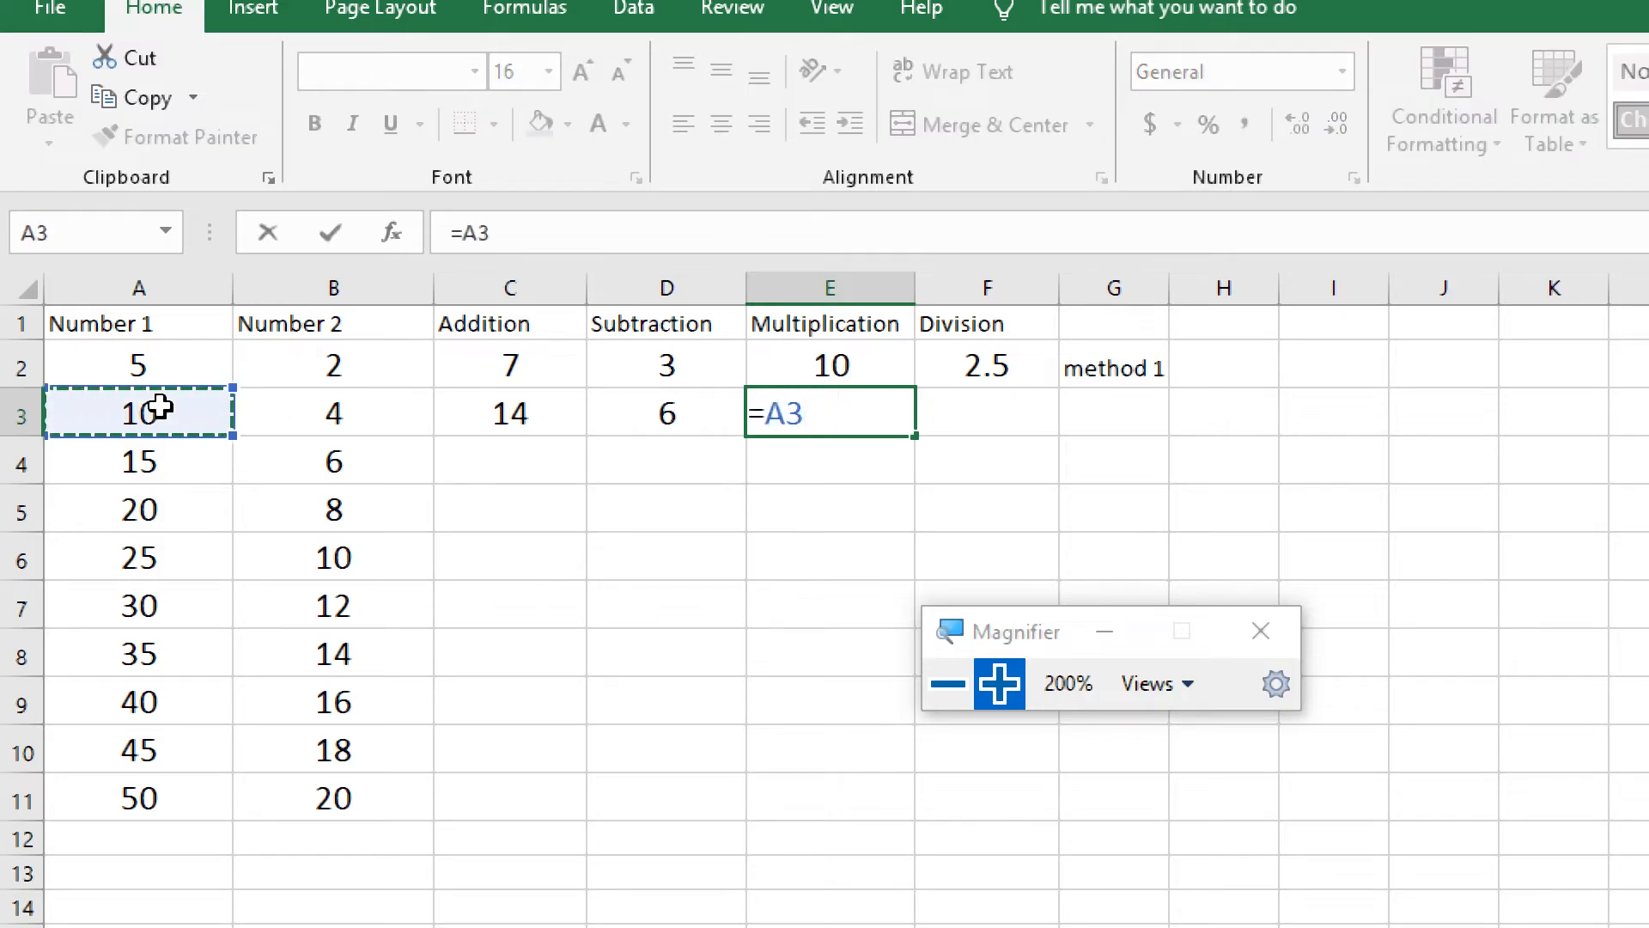
type("*")
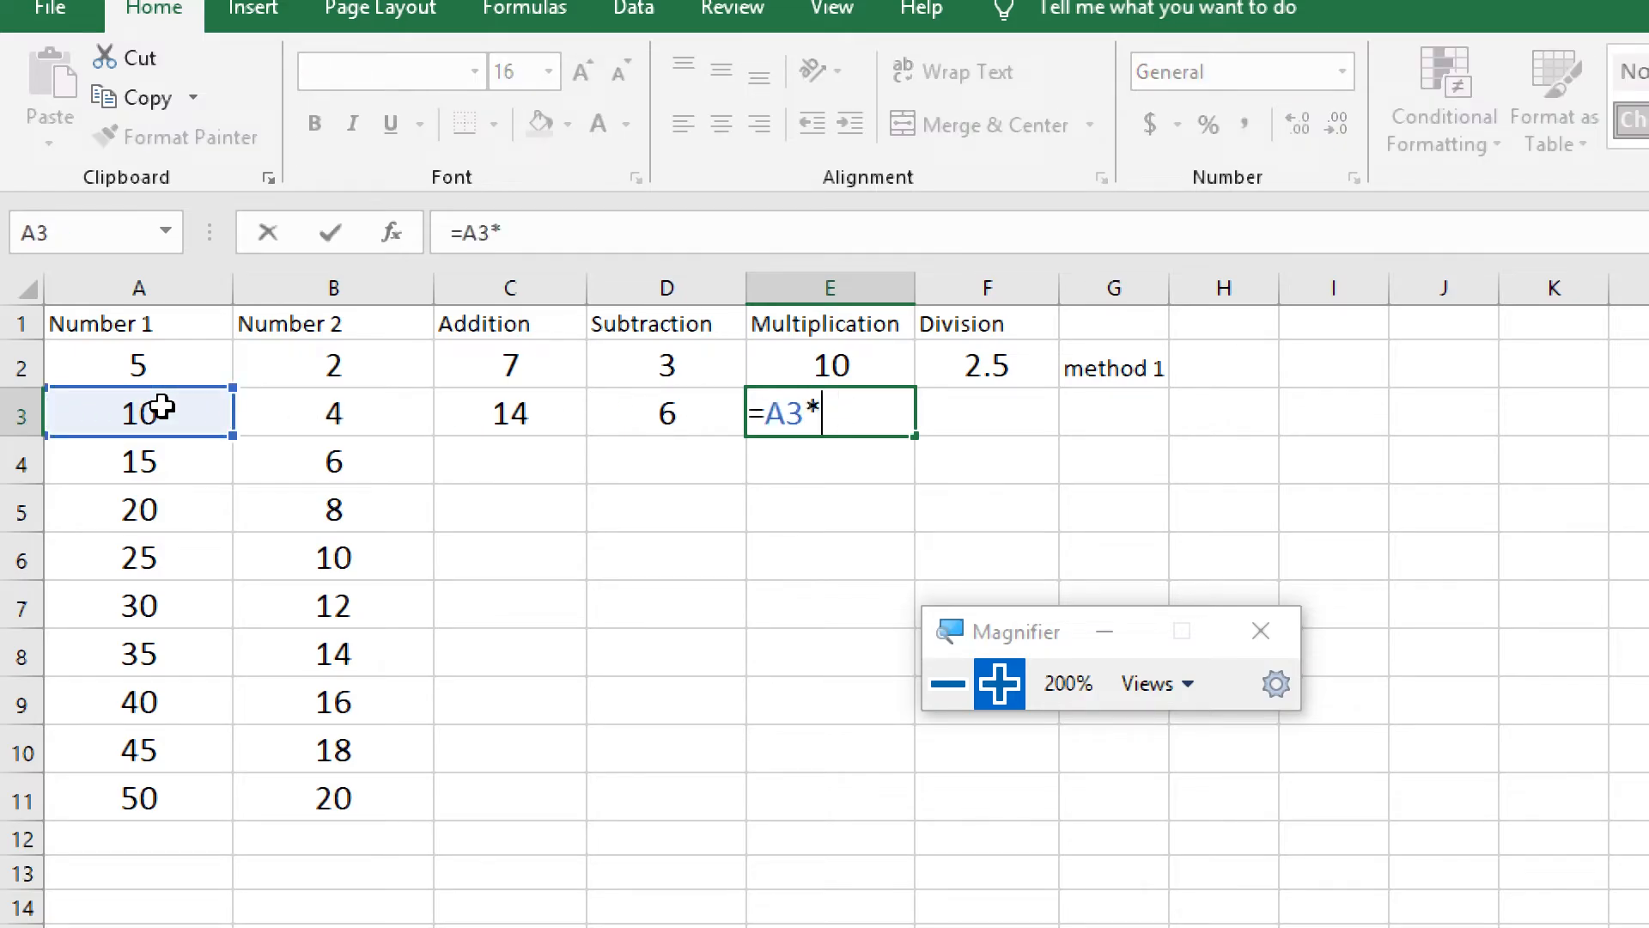
left_click(315, 416)
key("Return")
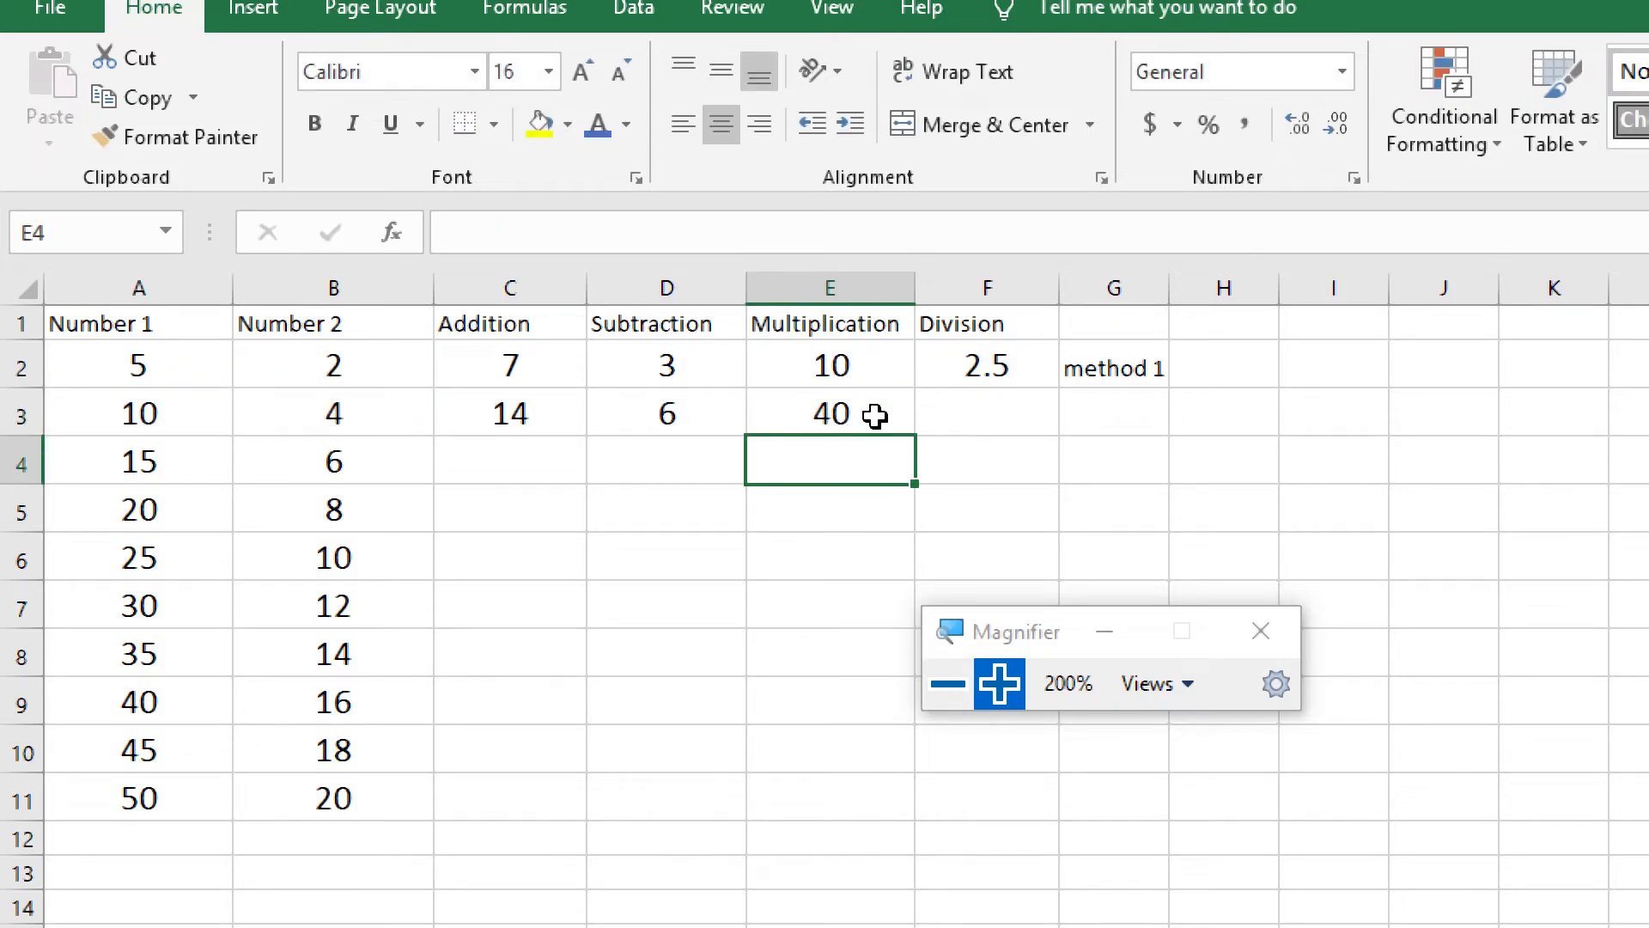
Enter the formula =A3/B3 in cell F3 under Division, picking the referenced cells in the sheet
left_click(979, 415)
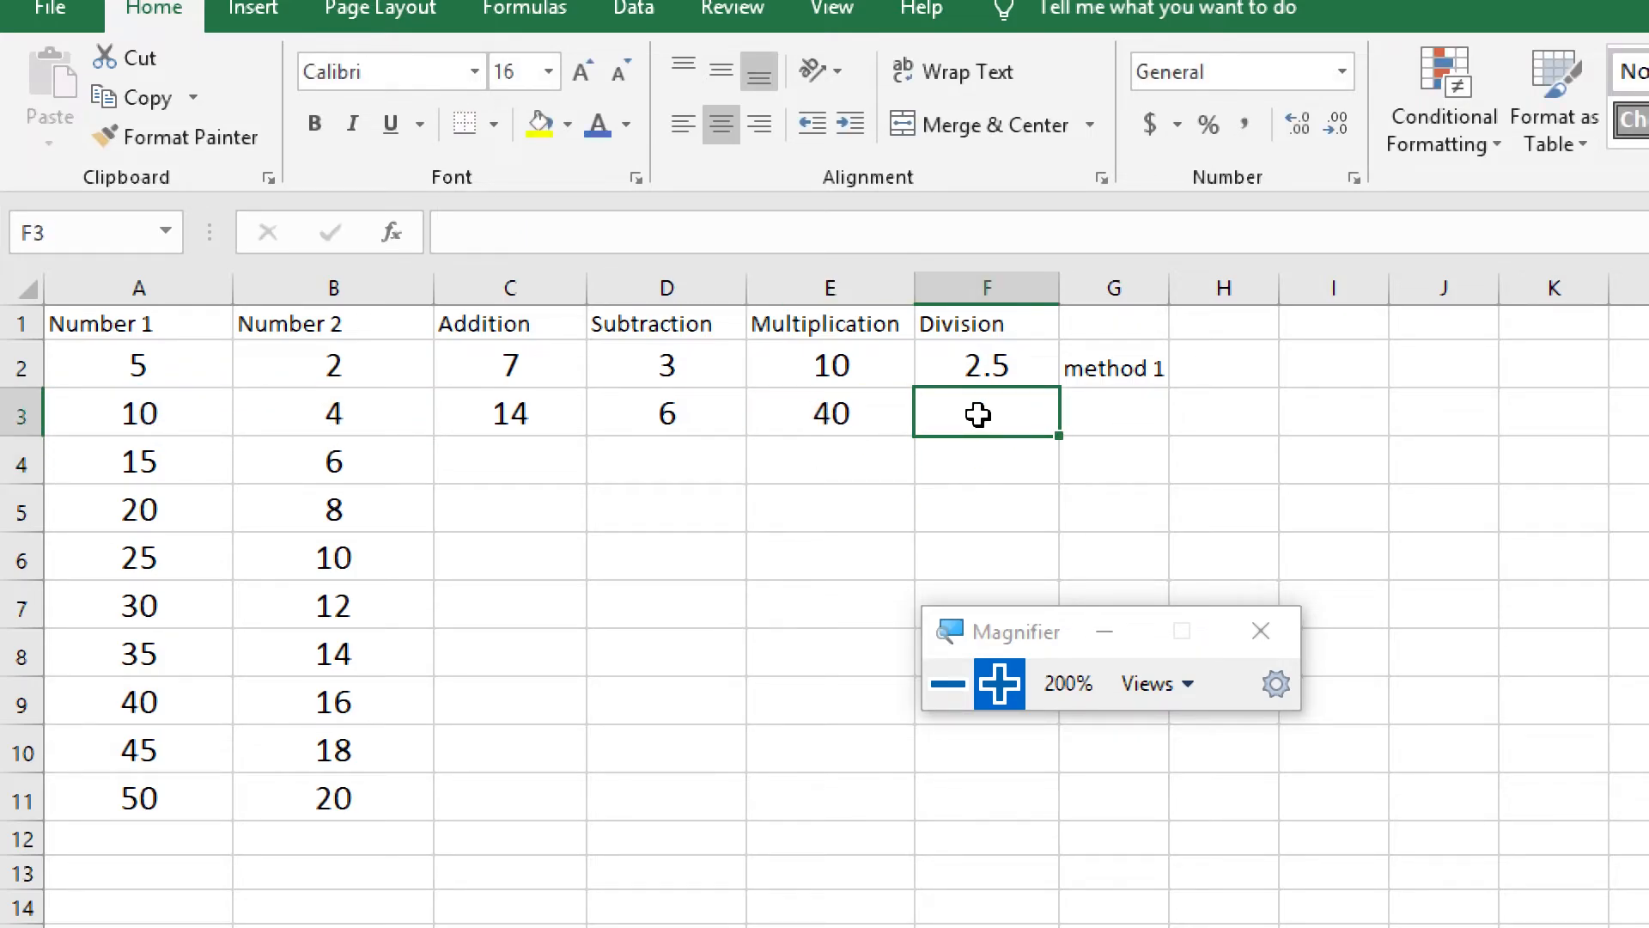
type("=")
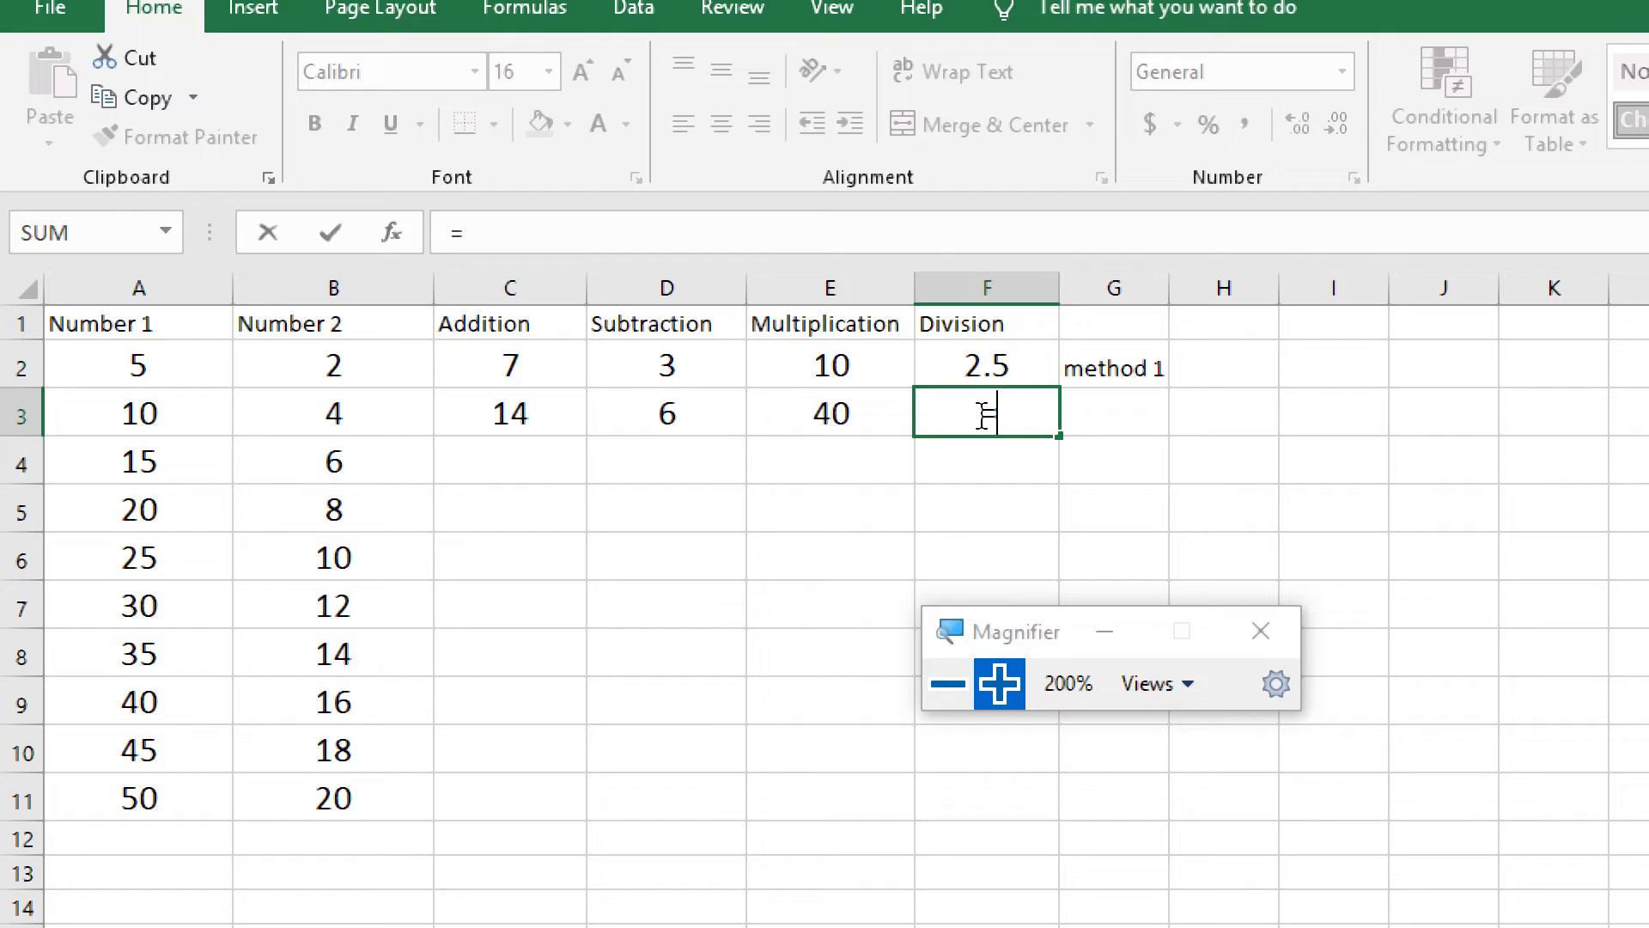
left_click(123, 410)
type("/")
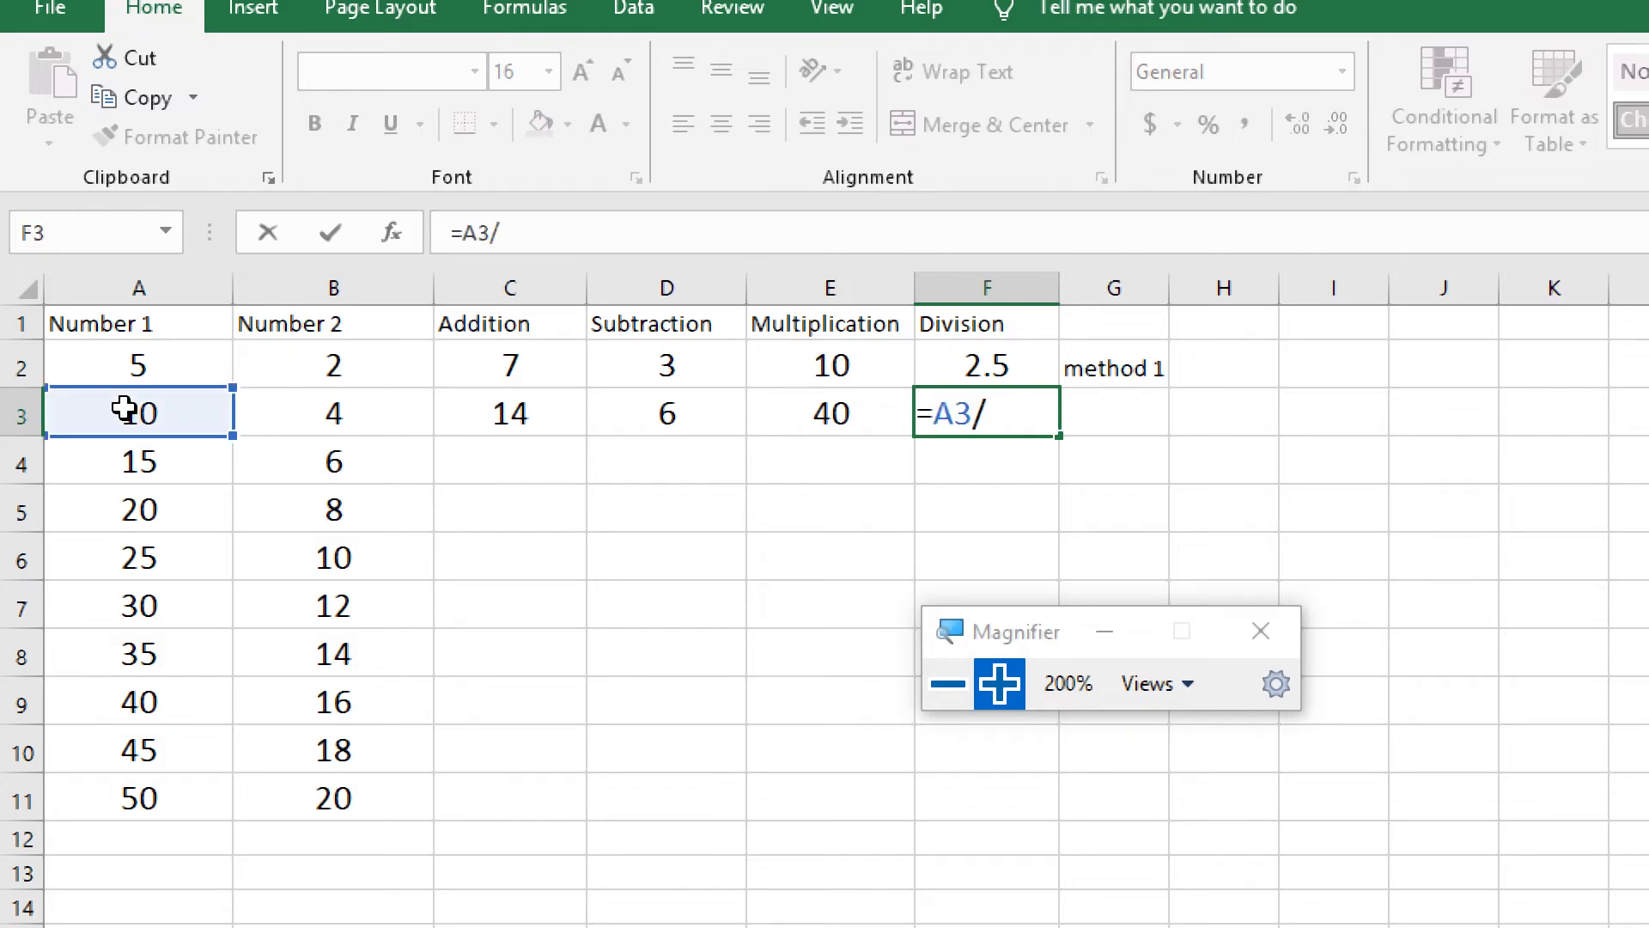
left_click(378, 416)
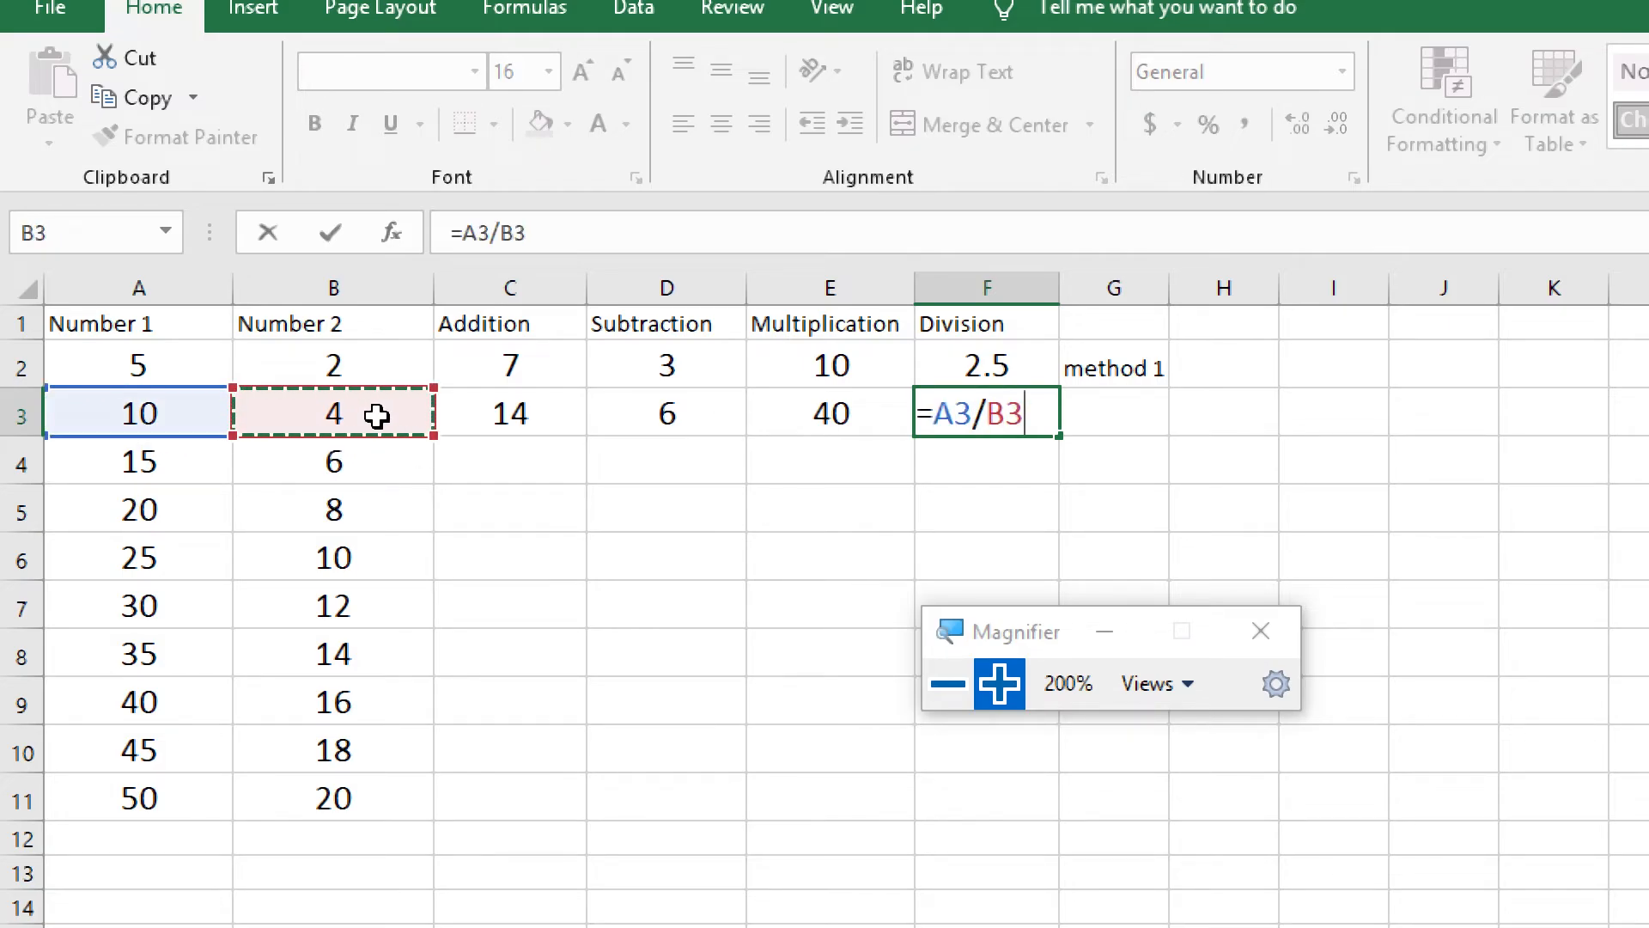
key("Return")
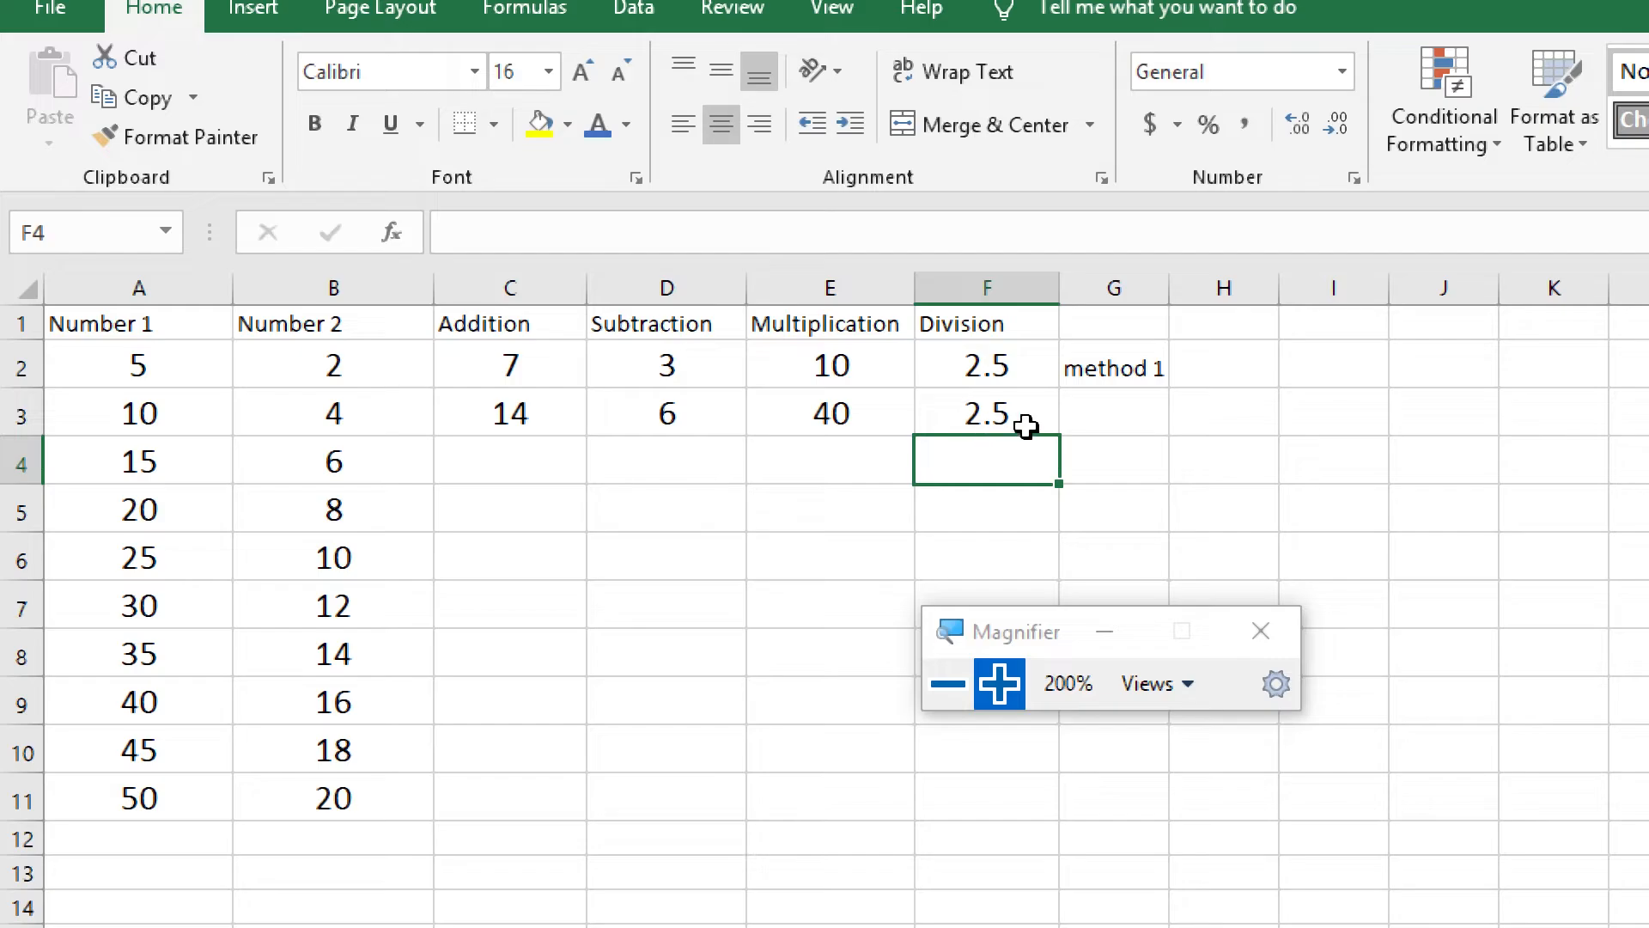
left_click(1092, 413)
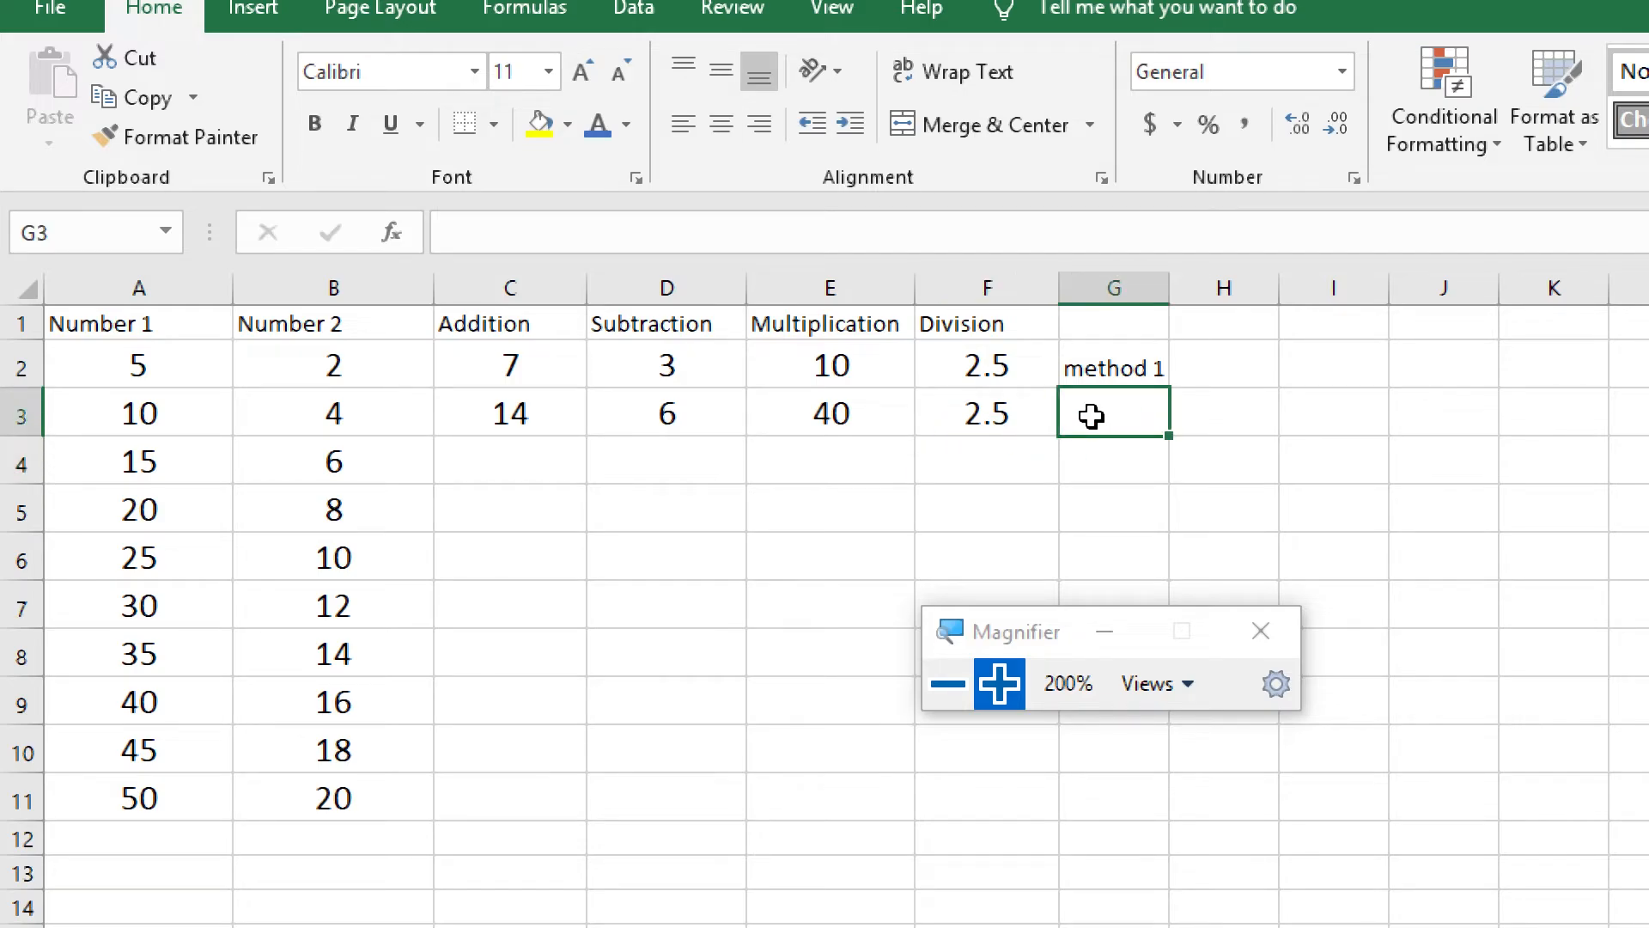
Examine the cell references in the formulas of C3, D3 and C2, and the empty Addition cells below them
left_click(478, 418)
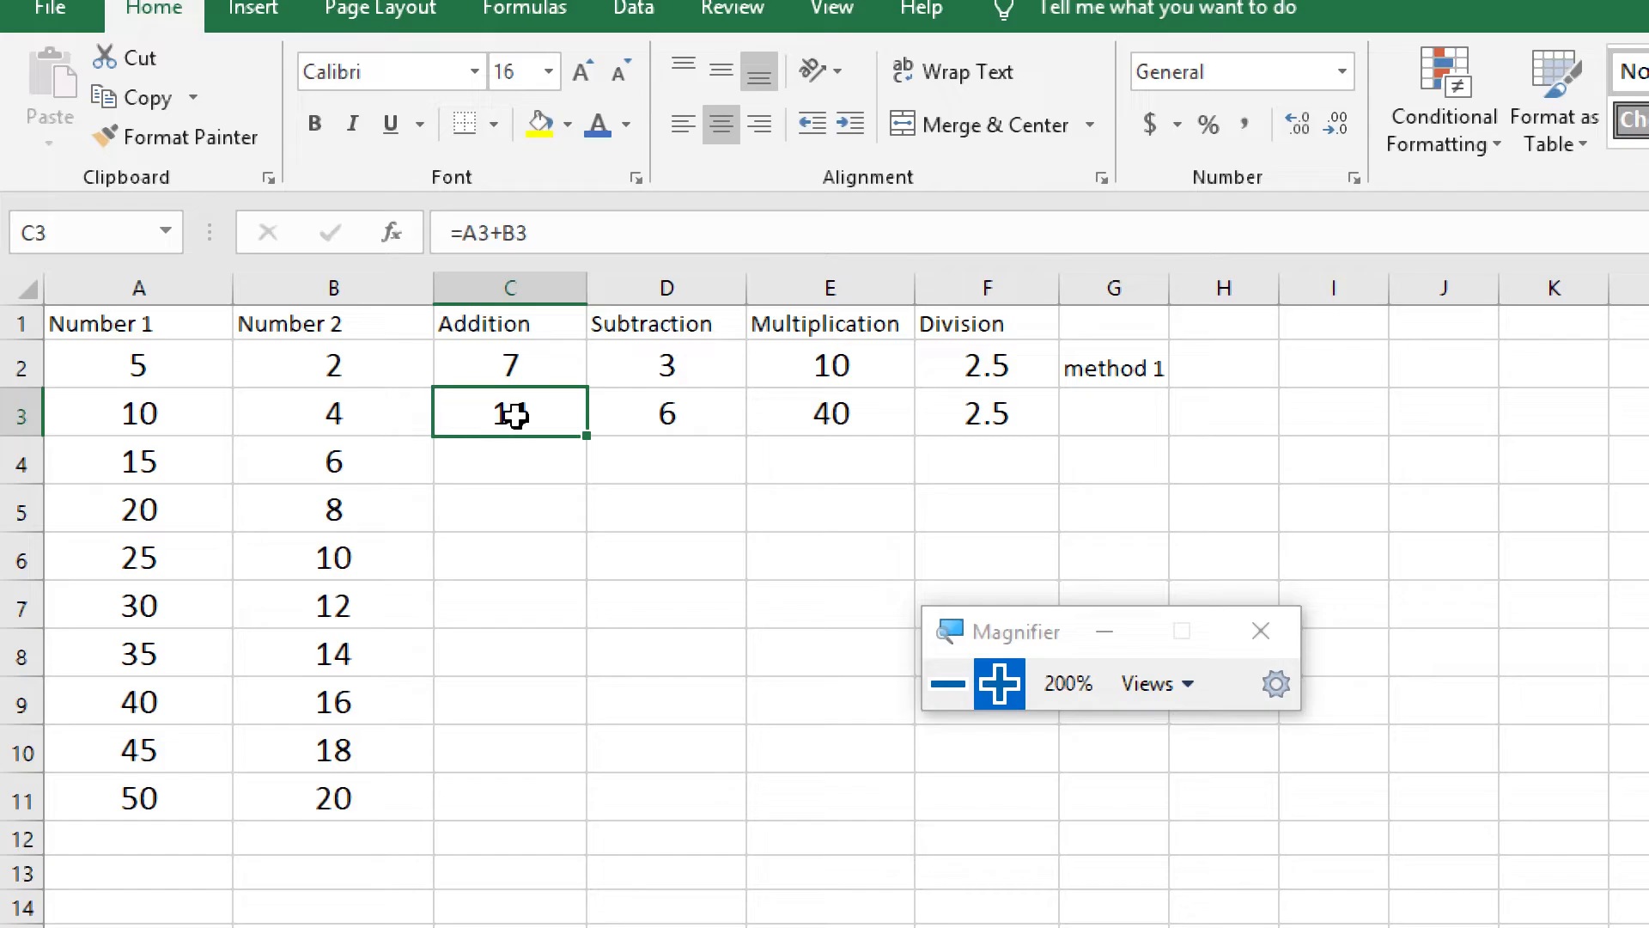
double_click(554, 418)
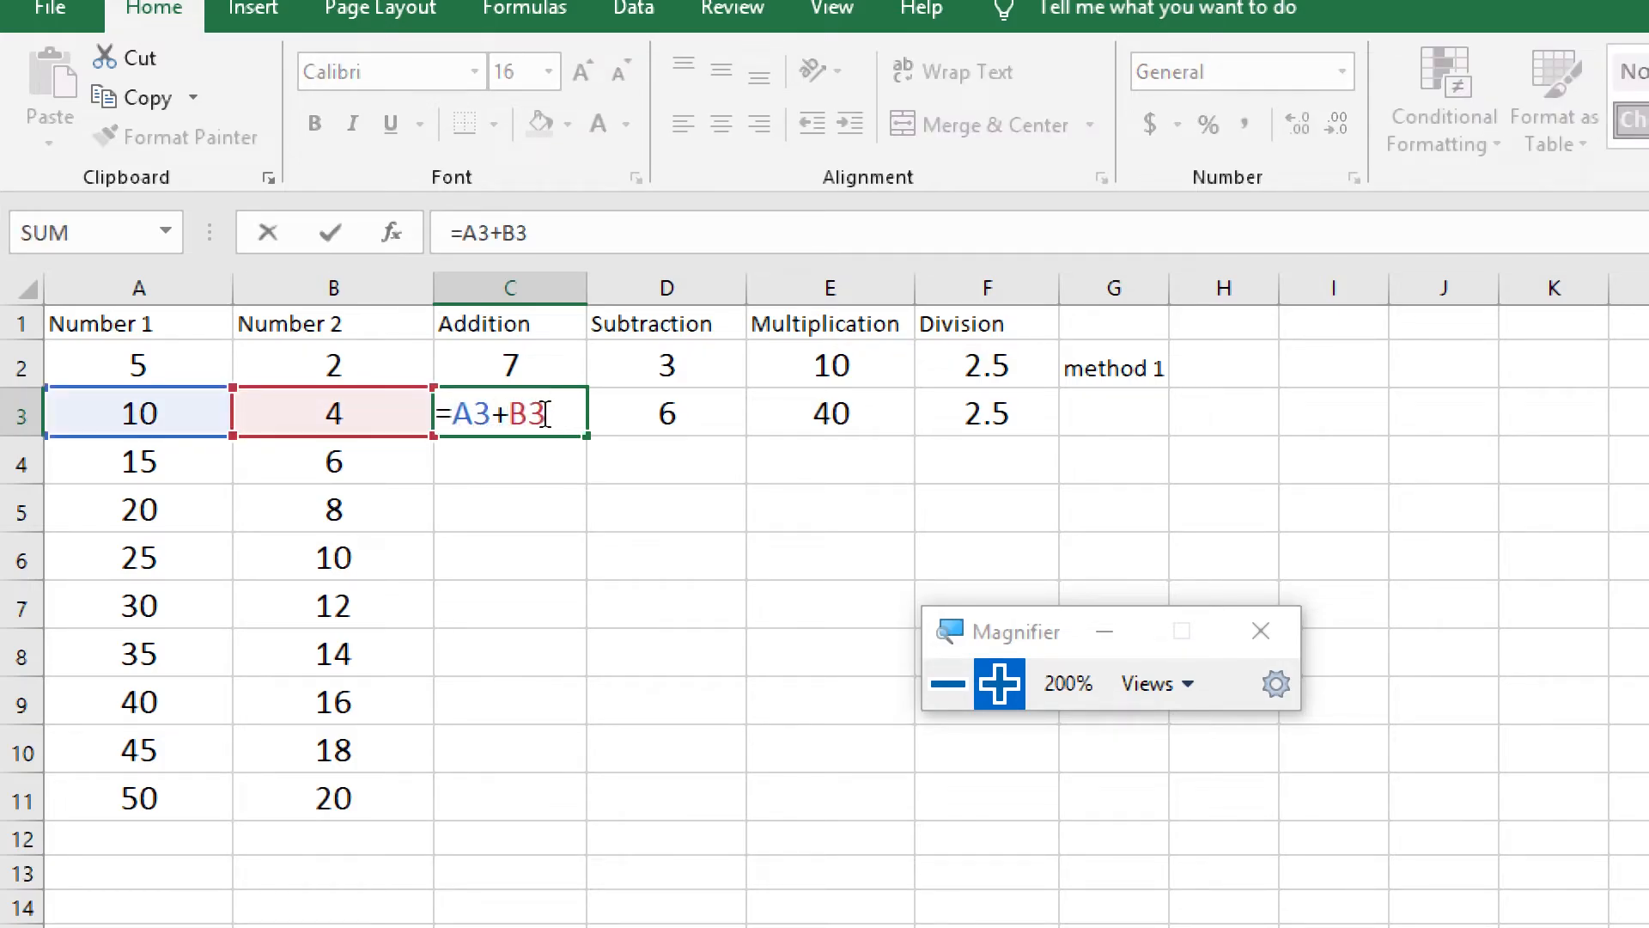
key("Return")
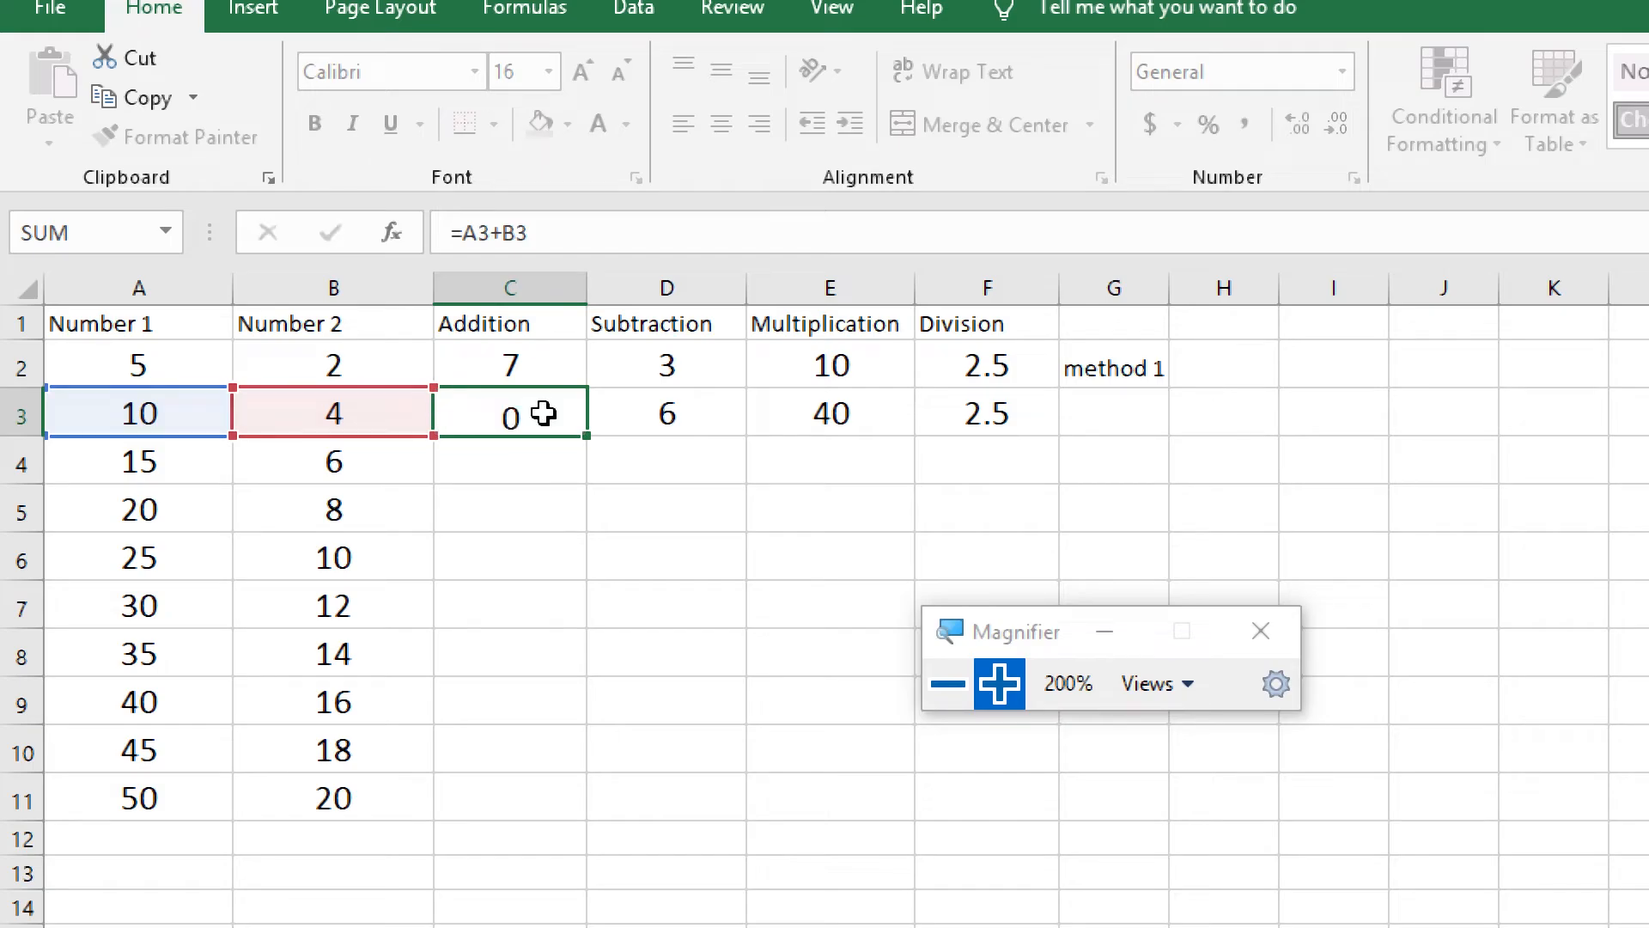
left_click(705, 417)
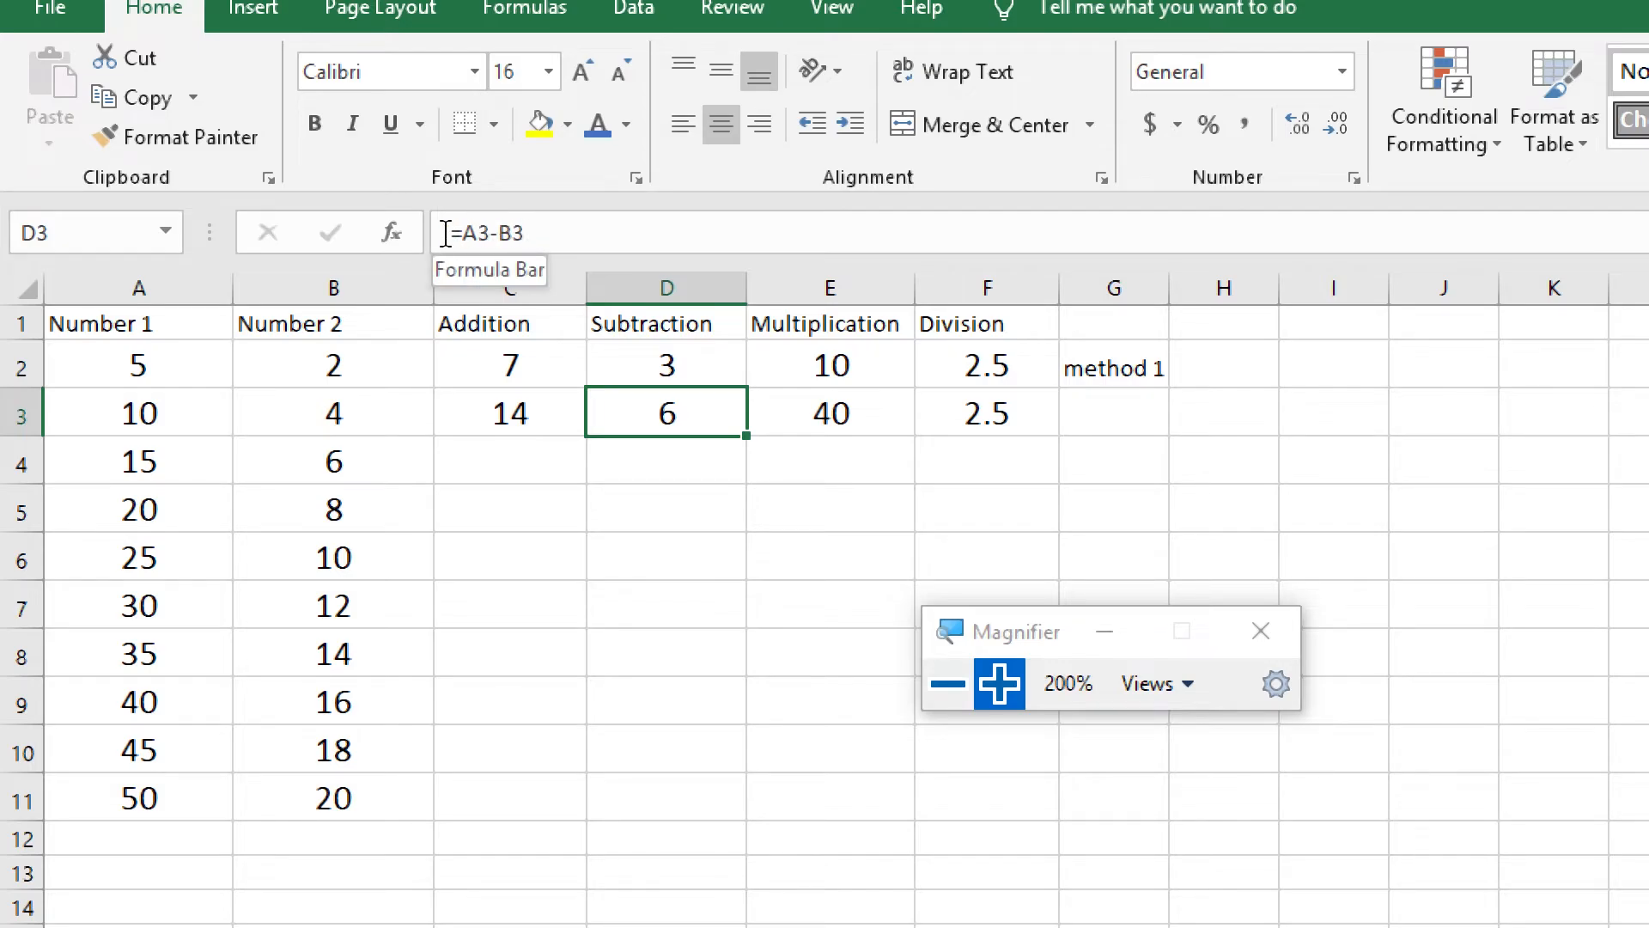
double_click(709, 410)
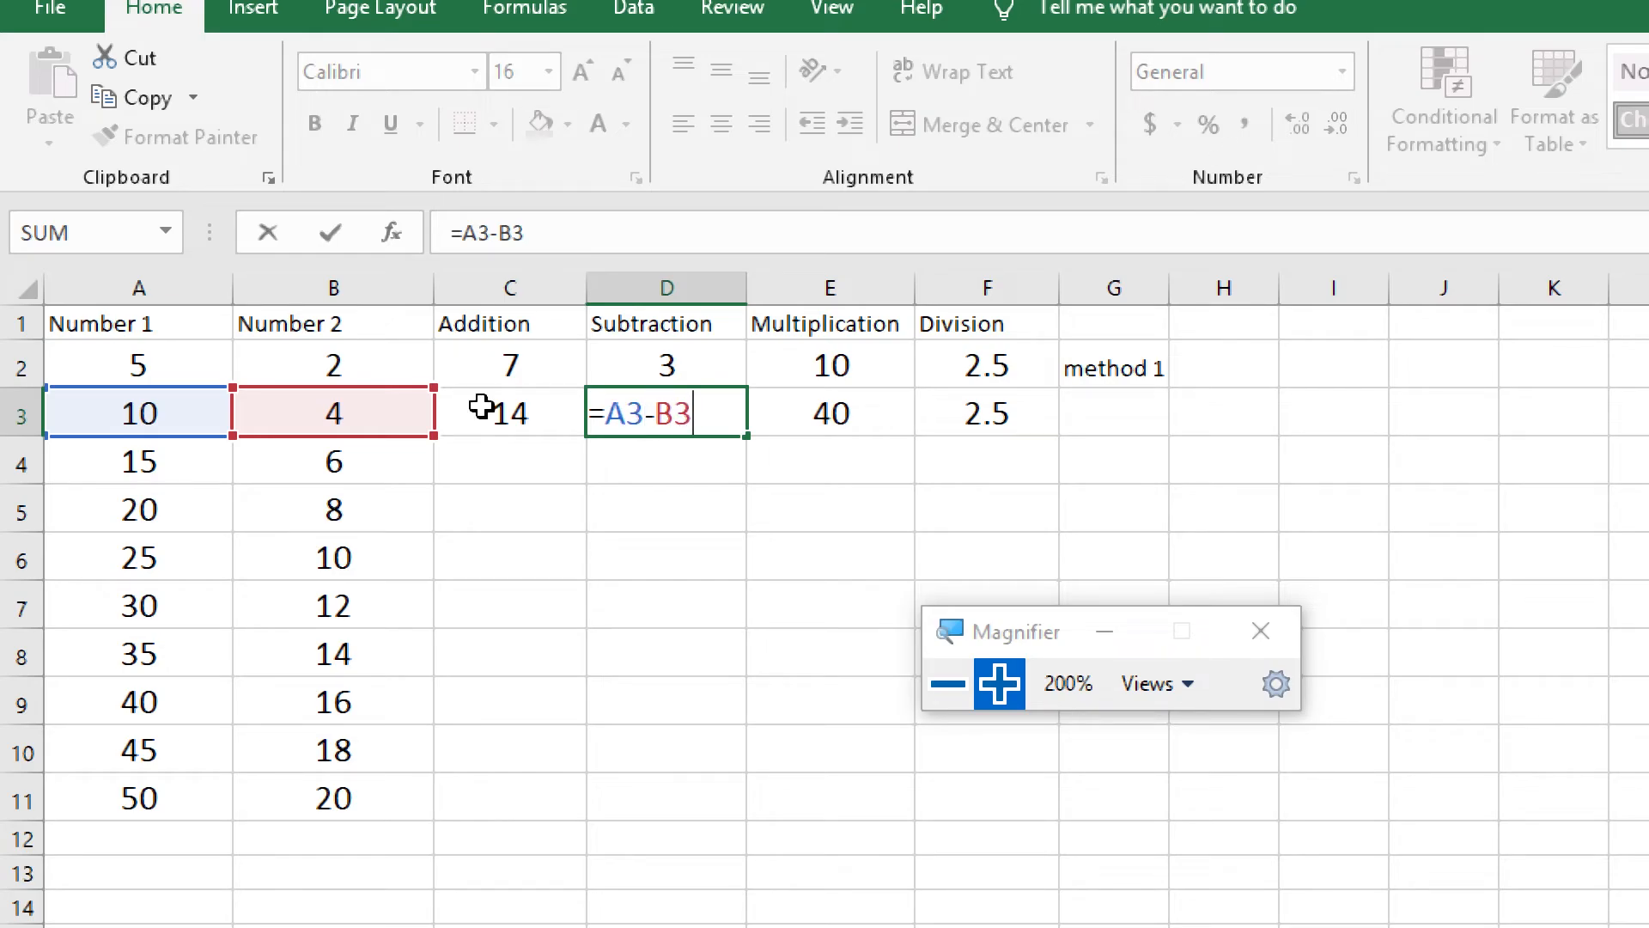
key("Return")
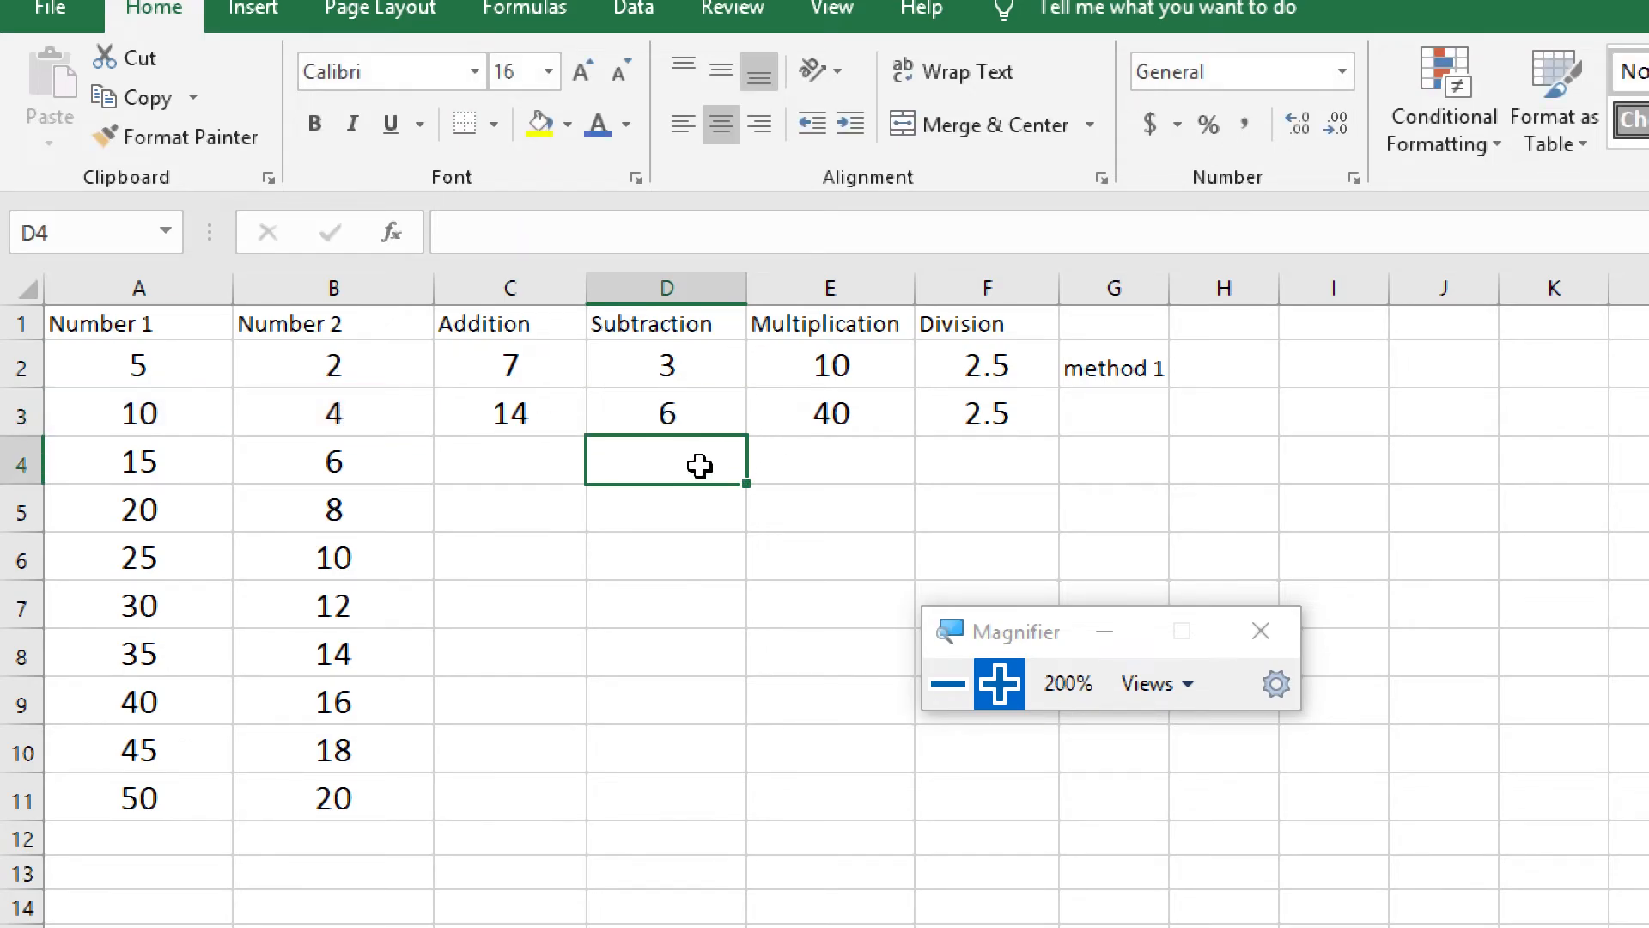
left_click(529, 463)
left_click(527, 419)
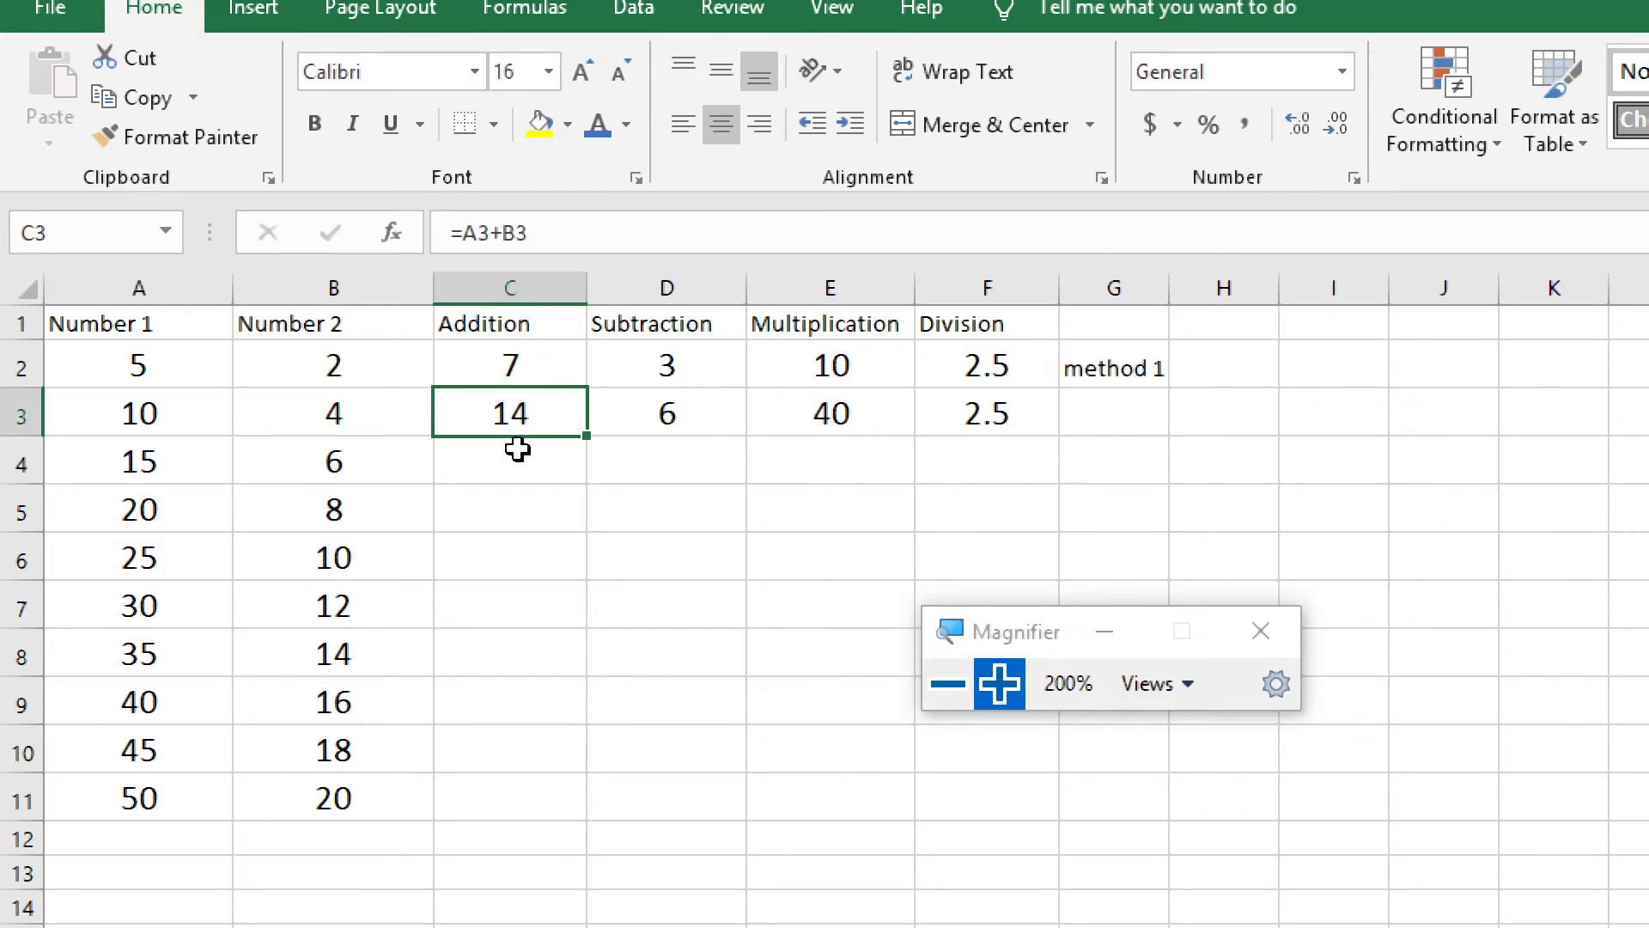
left_click(516, 799)
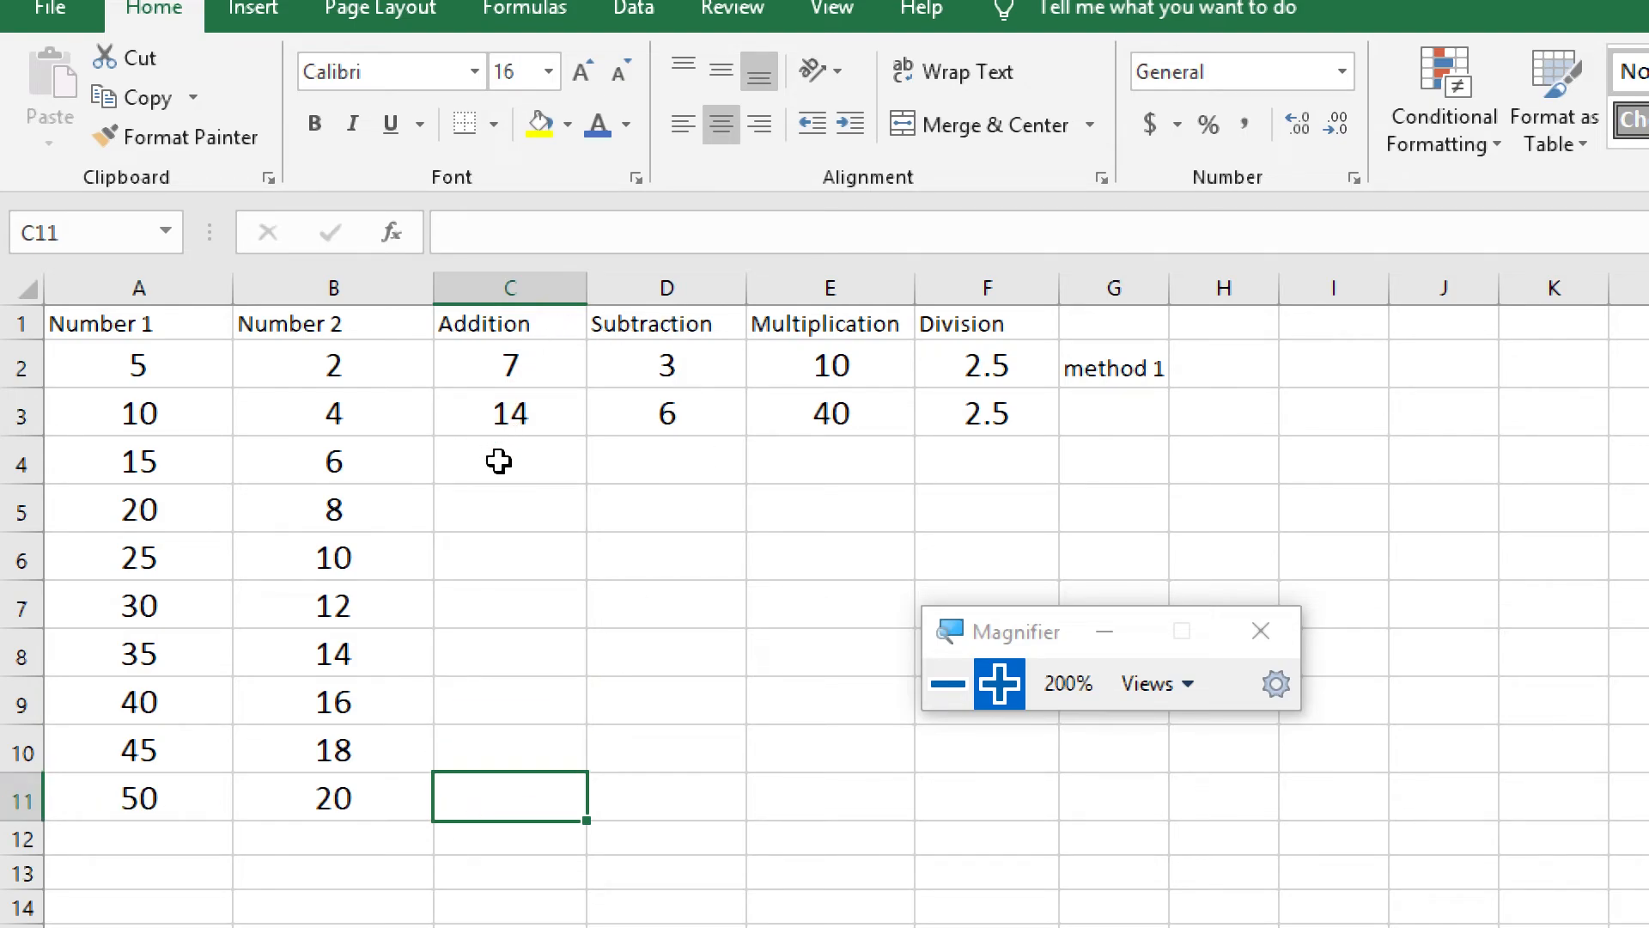
left_click(528, 416)
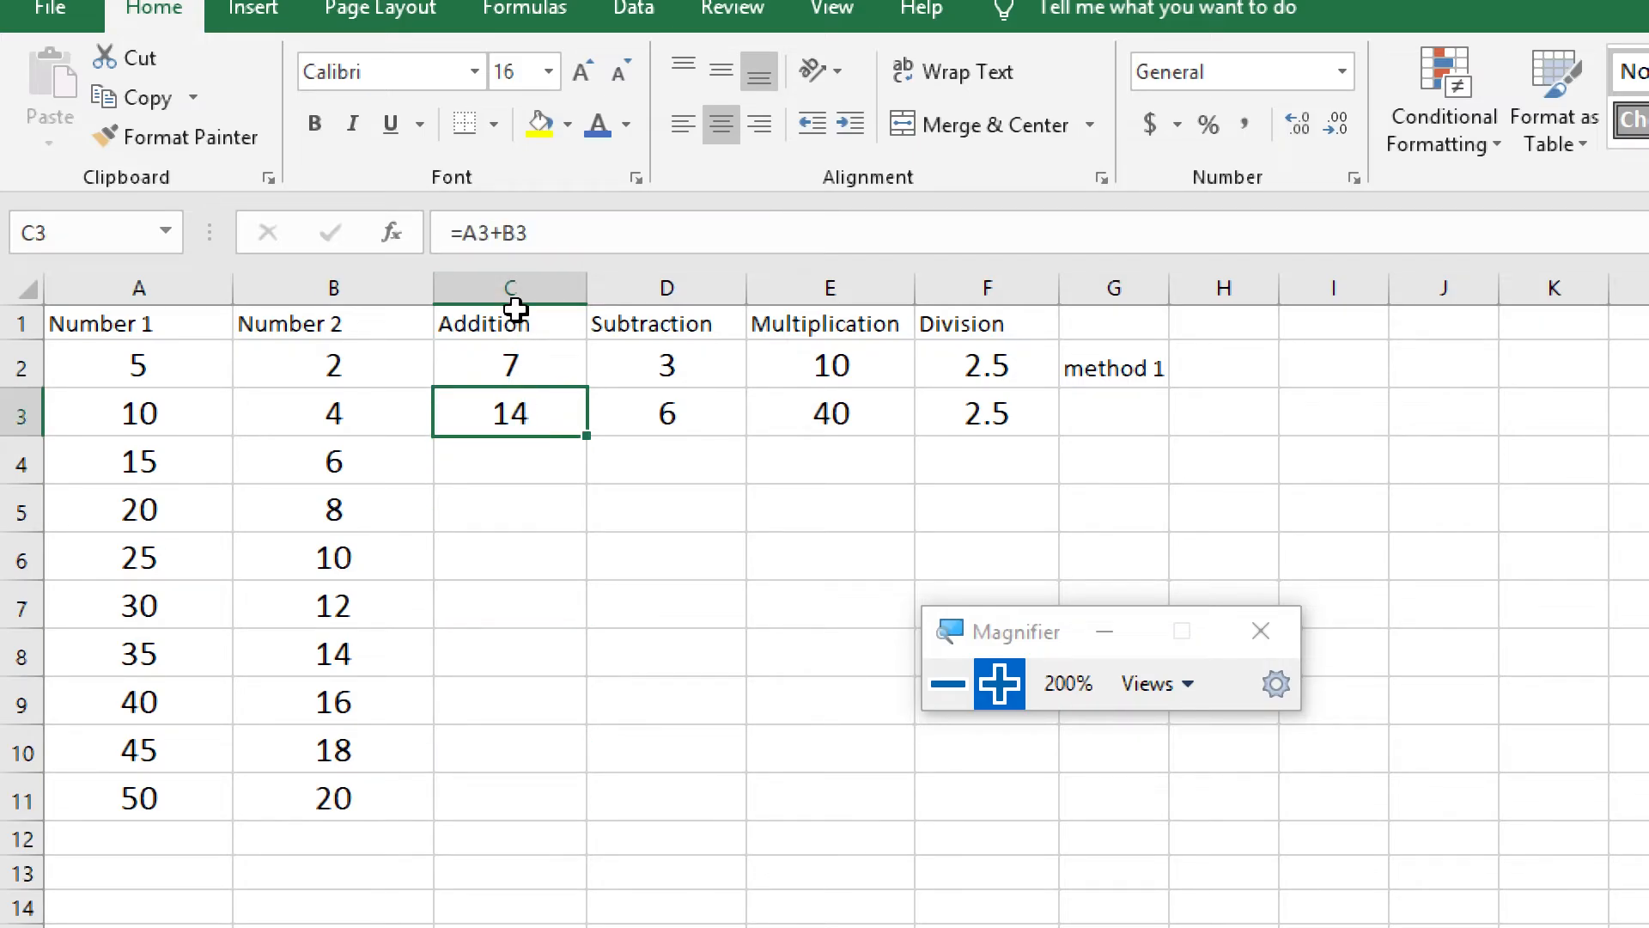
left_click(536, 375)
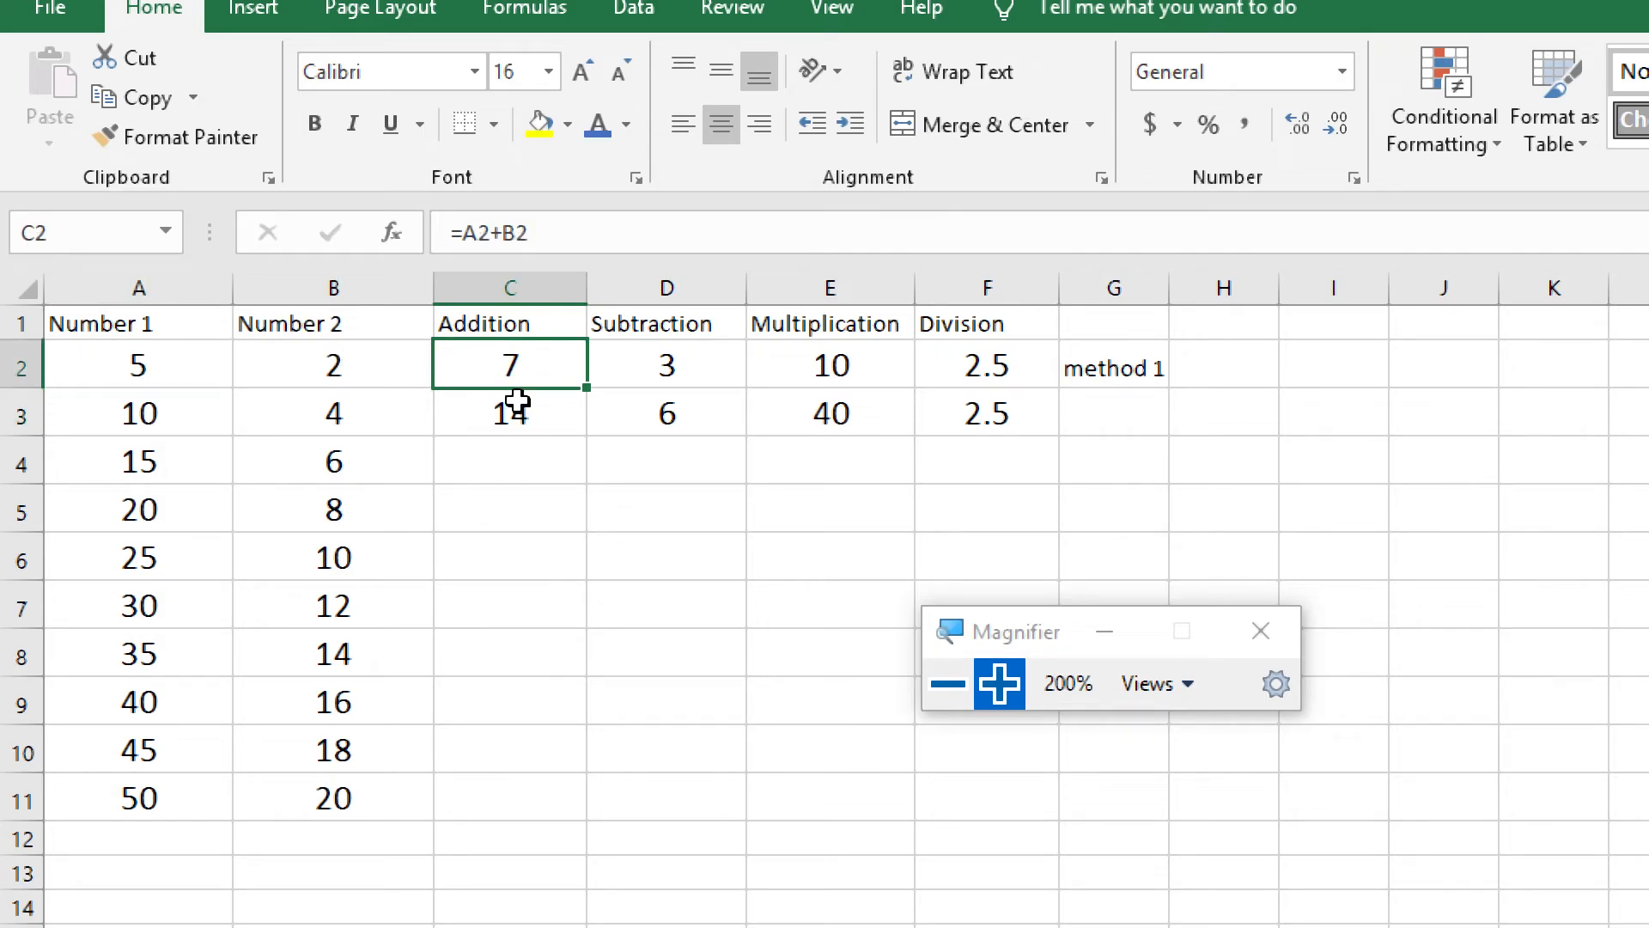
left_click(534, 453)
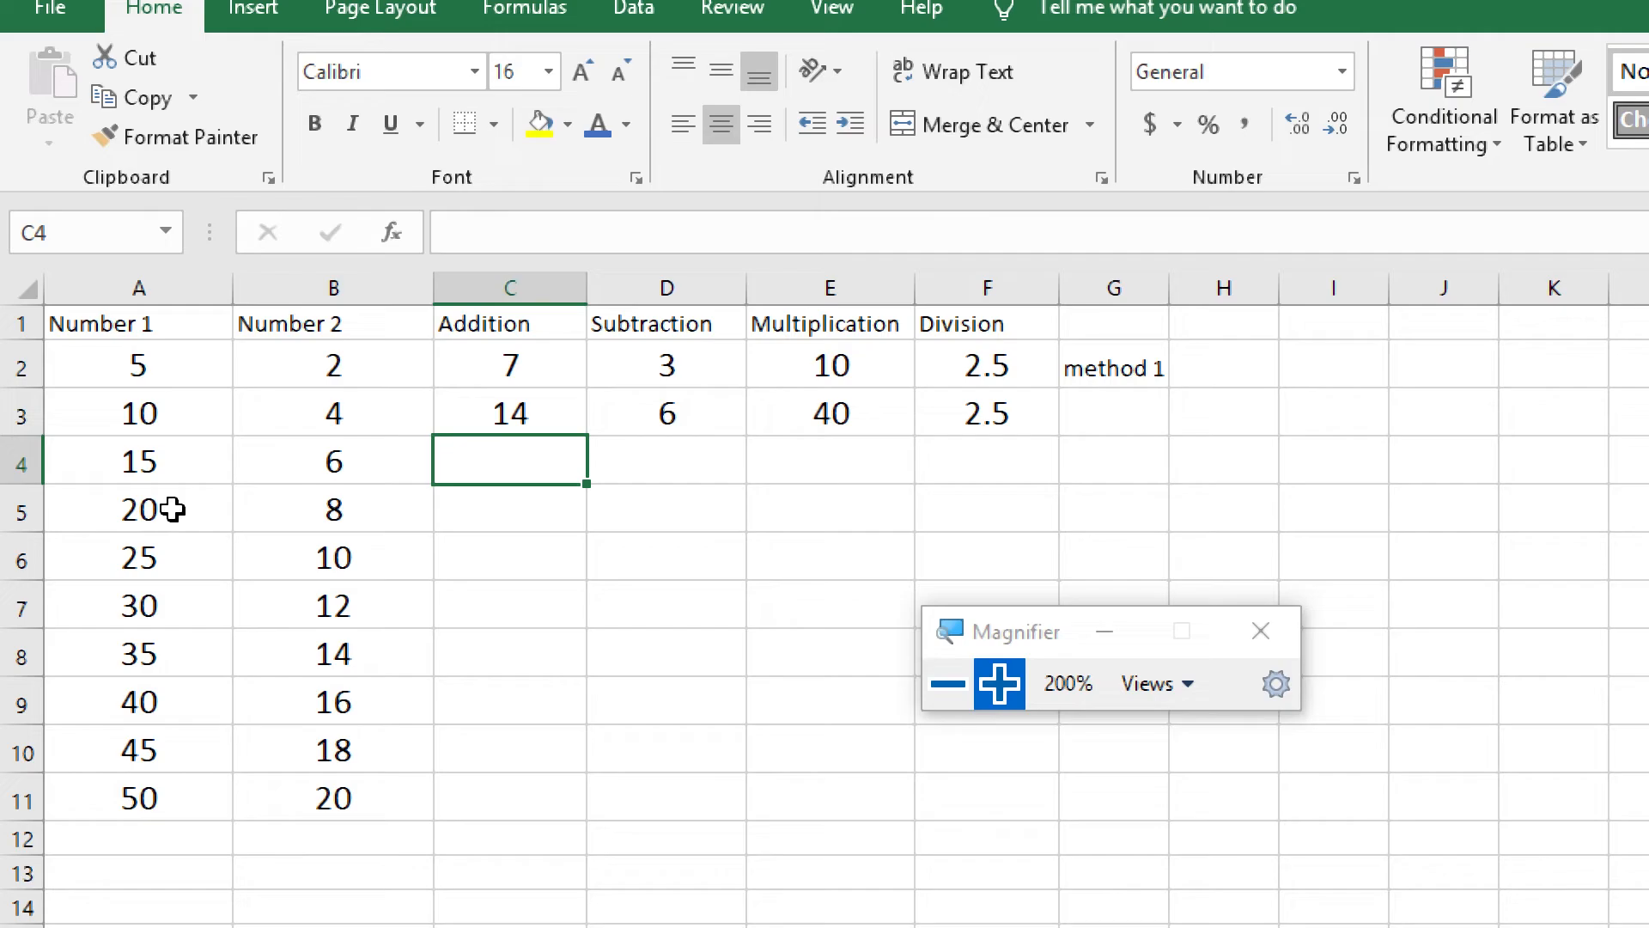
left_click(512, 505)
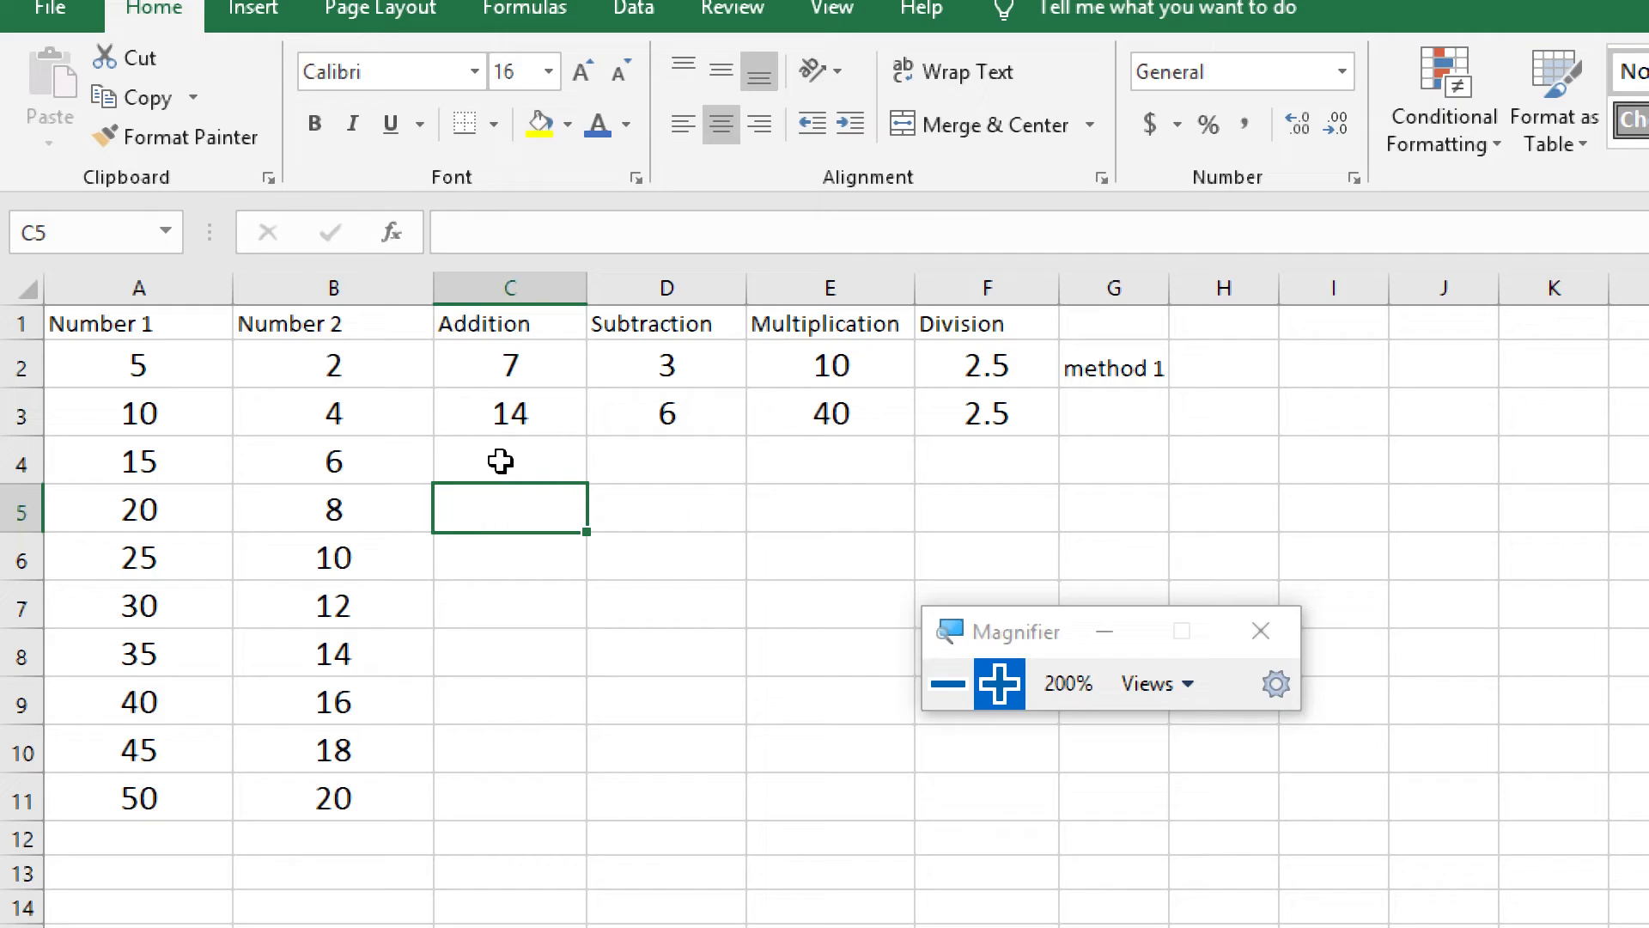
Fill the Addition formula from cell C3 down to C11
left_click(515, 414)
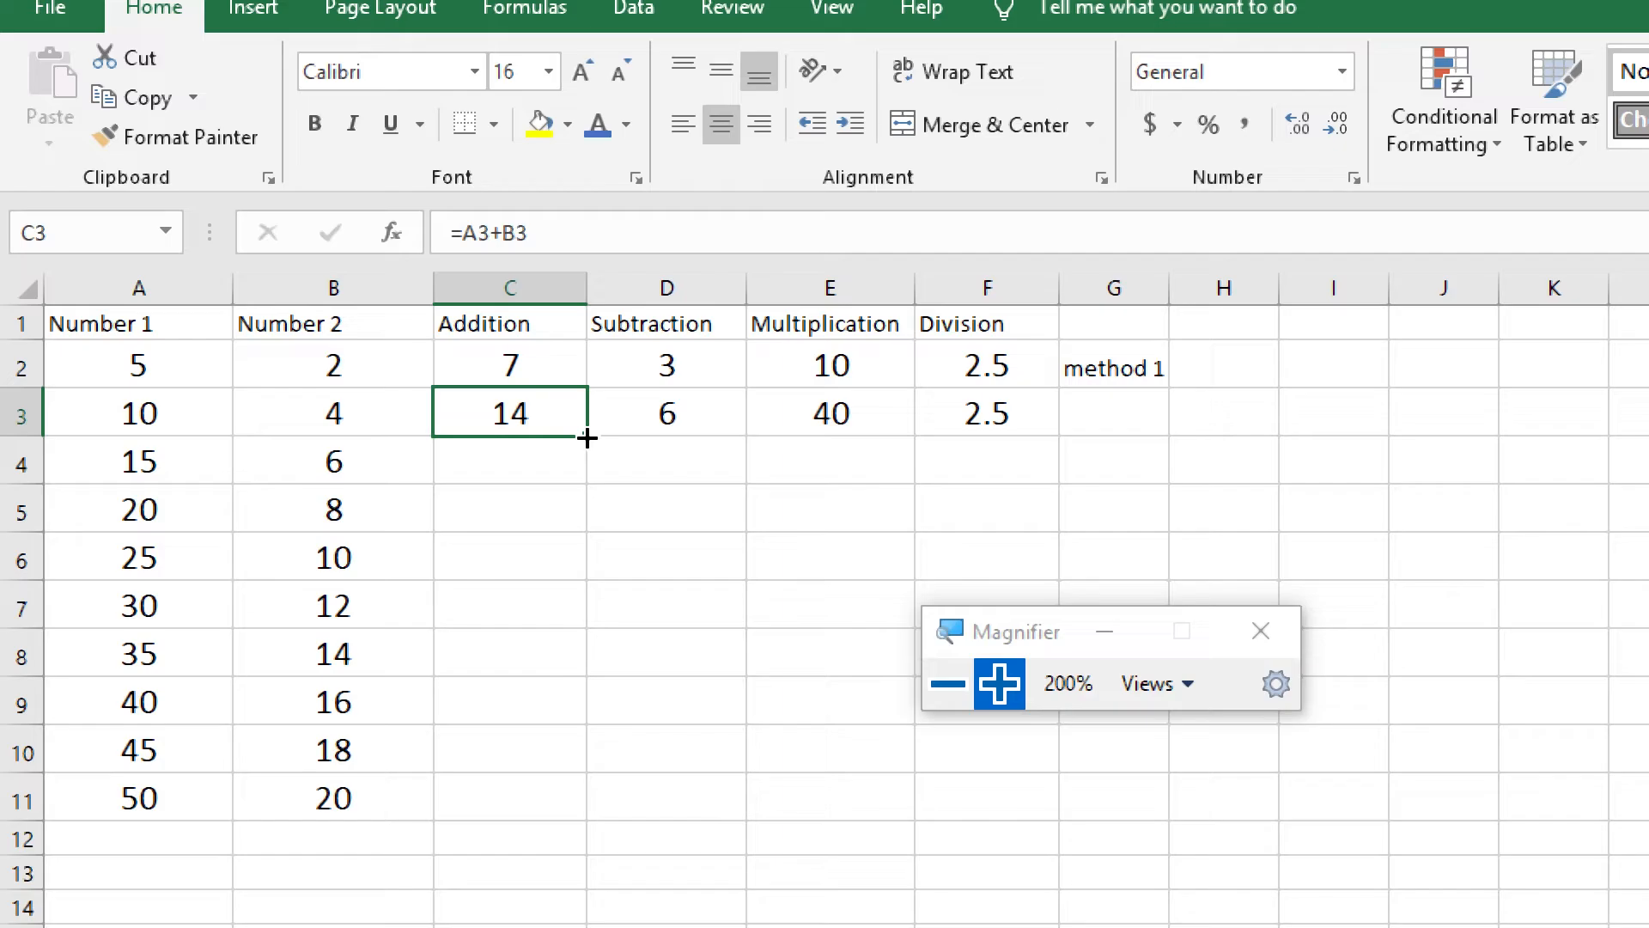
left_click_drag(582, 441, 587, 814)
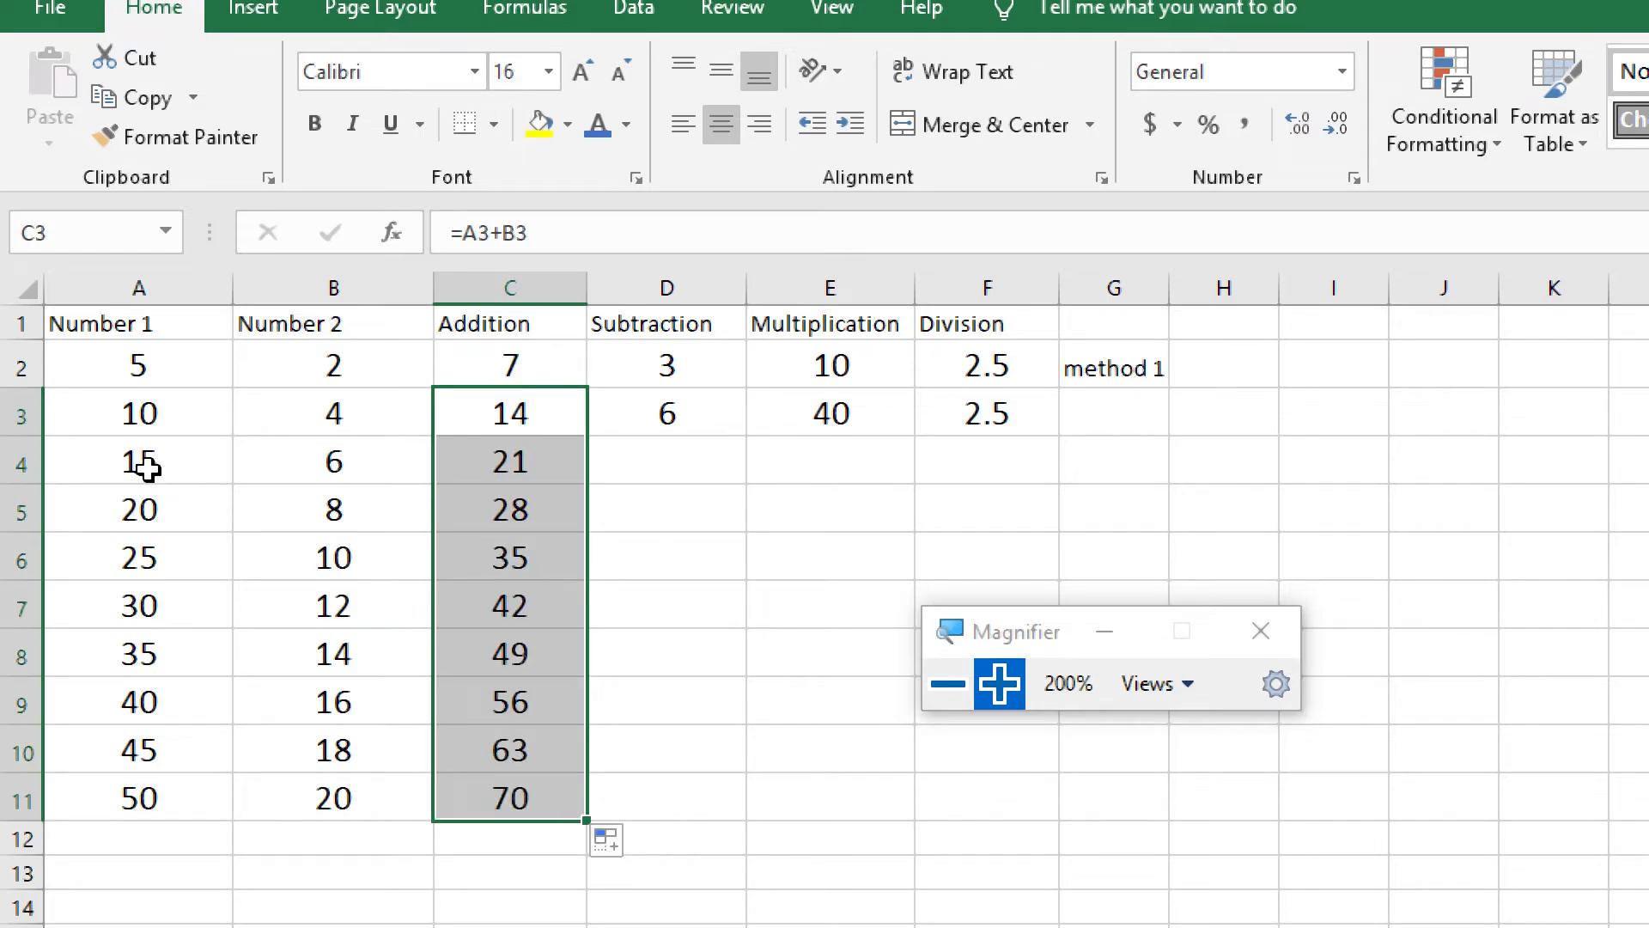
Check which row's cells each copied Addition formula in C4 through C7 refers to
left_click(507, 462)
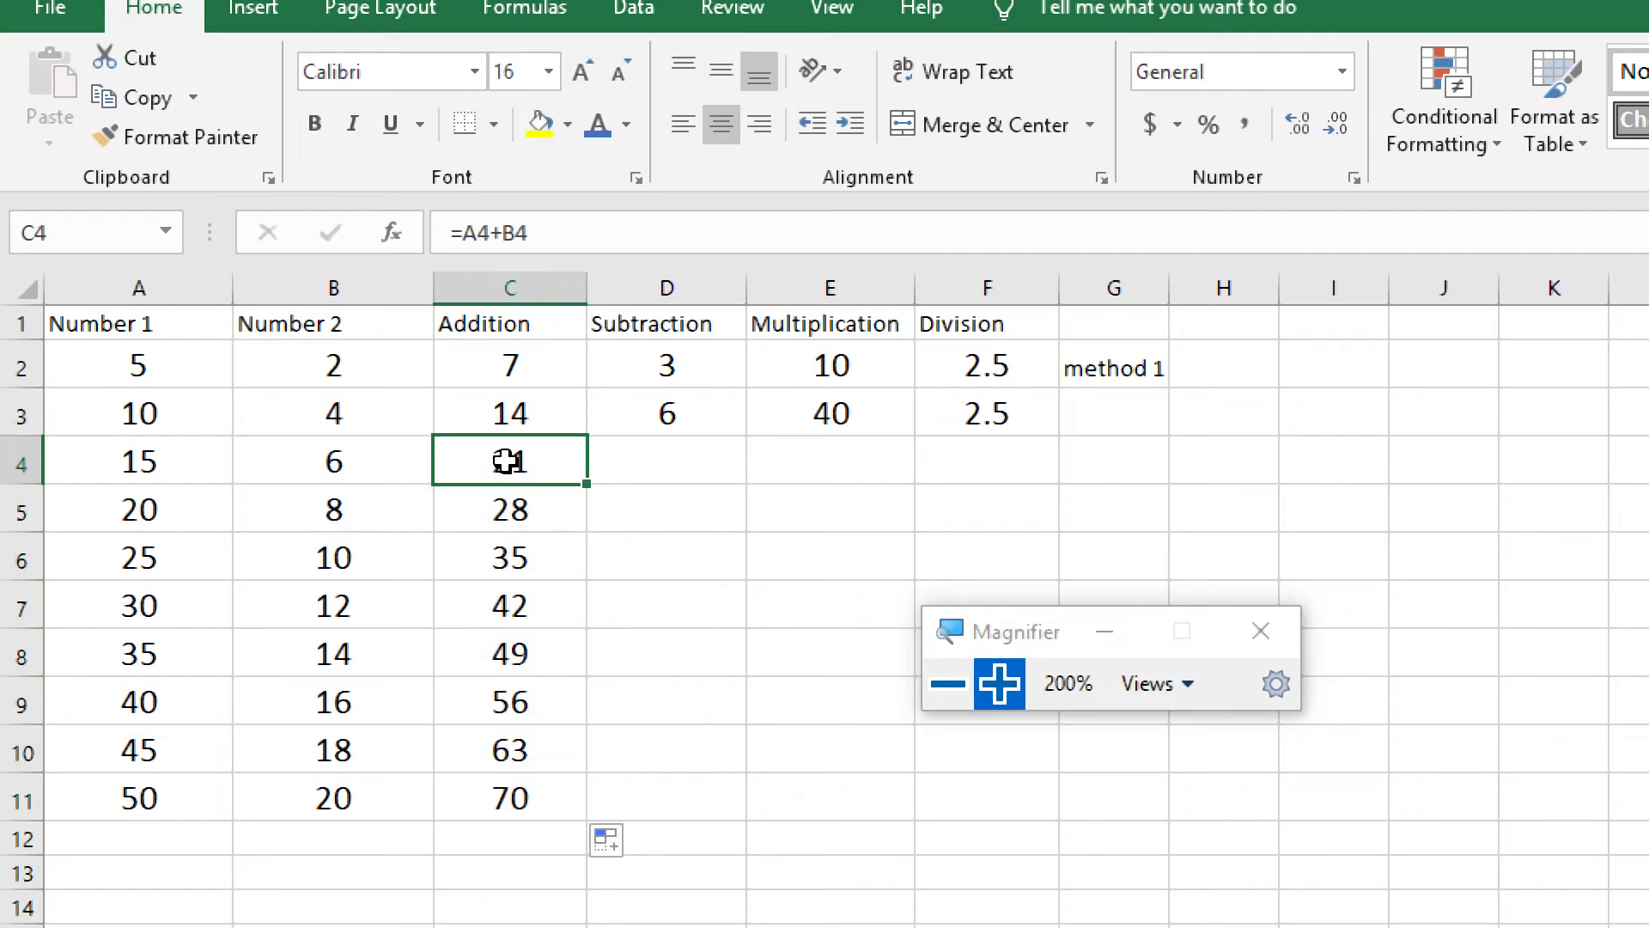
left_click(244, 517)
left_click(251, 519)
left_click(523, 512)
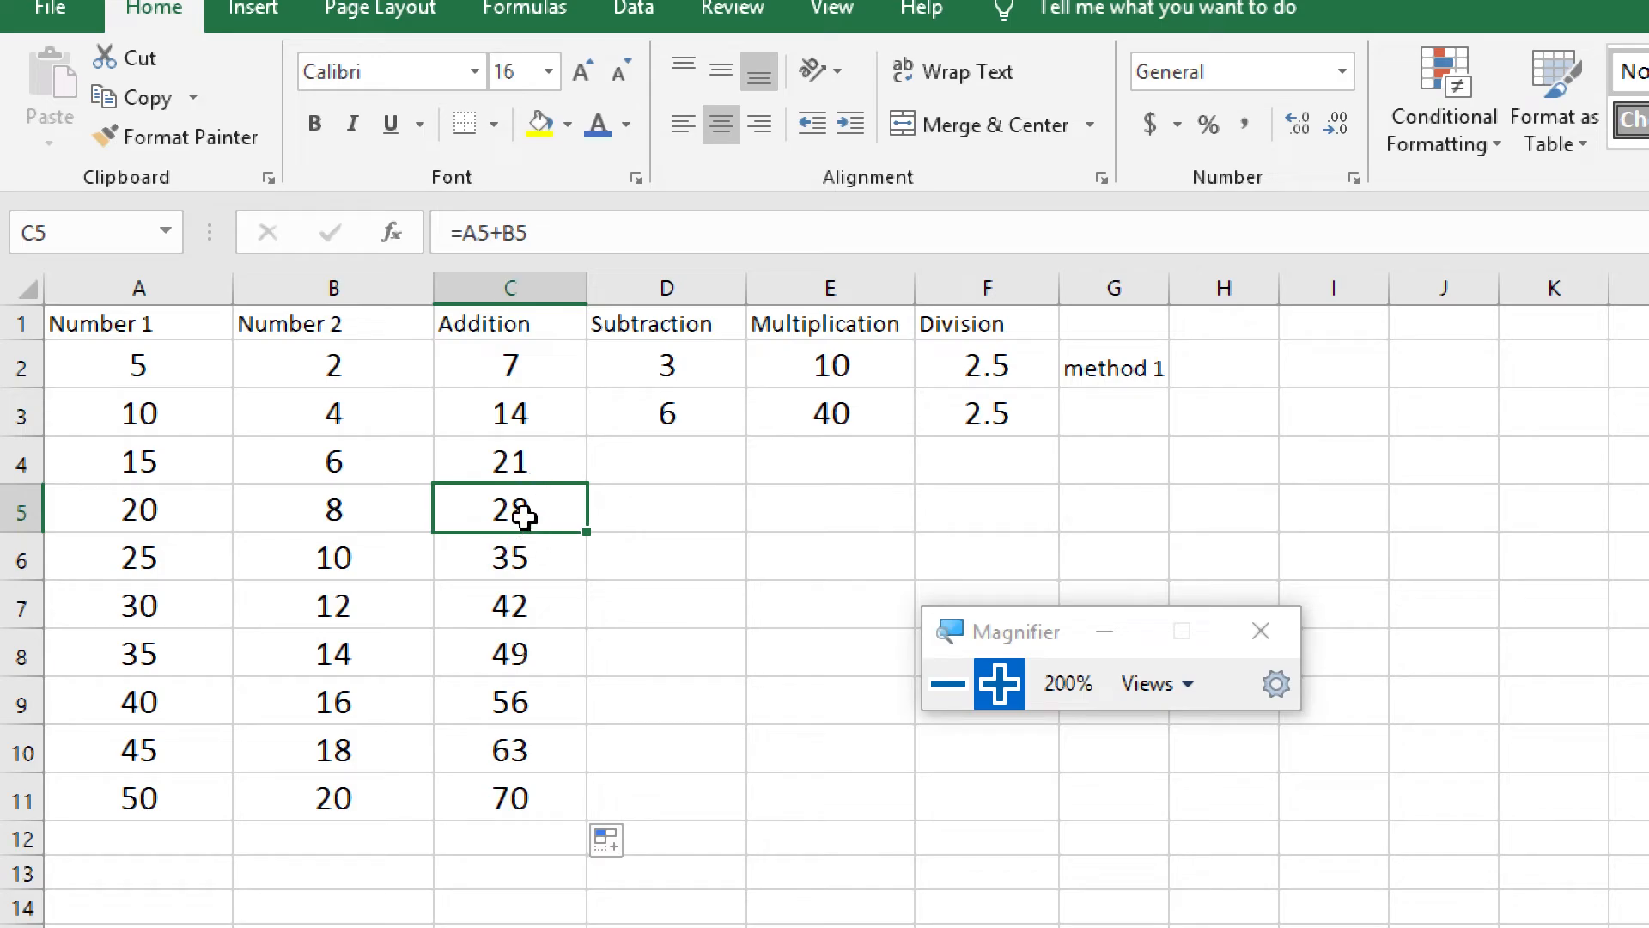
double_click(551, 518)
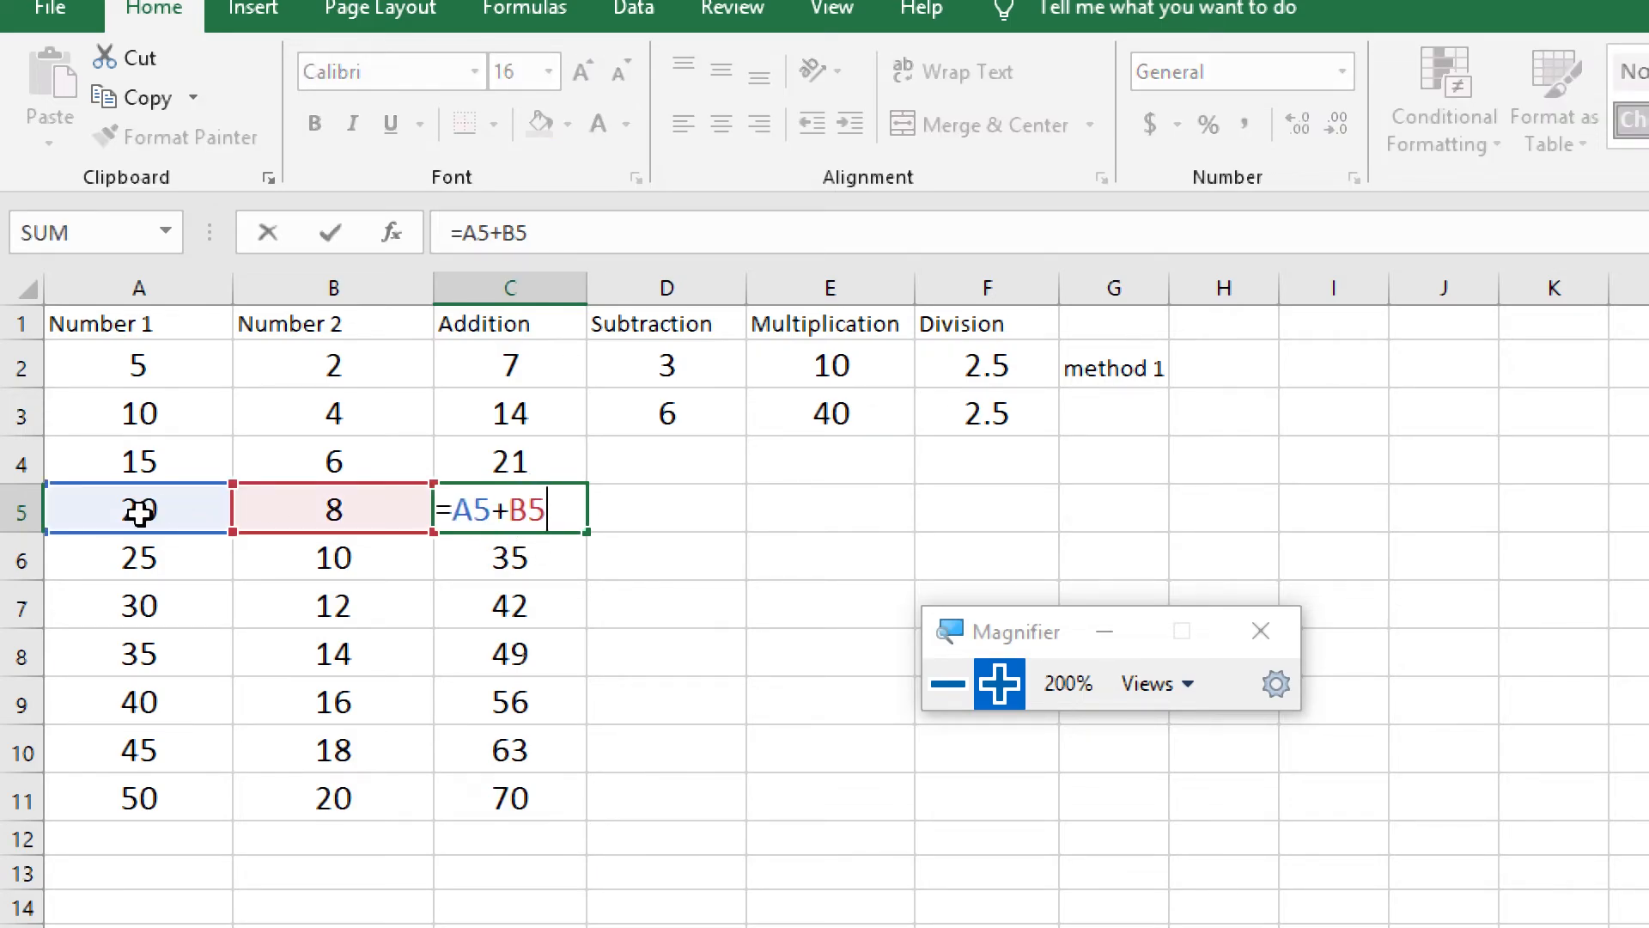
left_click(579, 563)
double_click(581, 571)
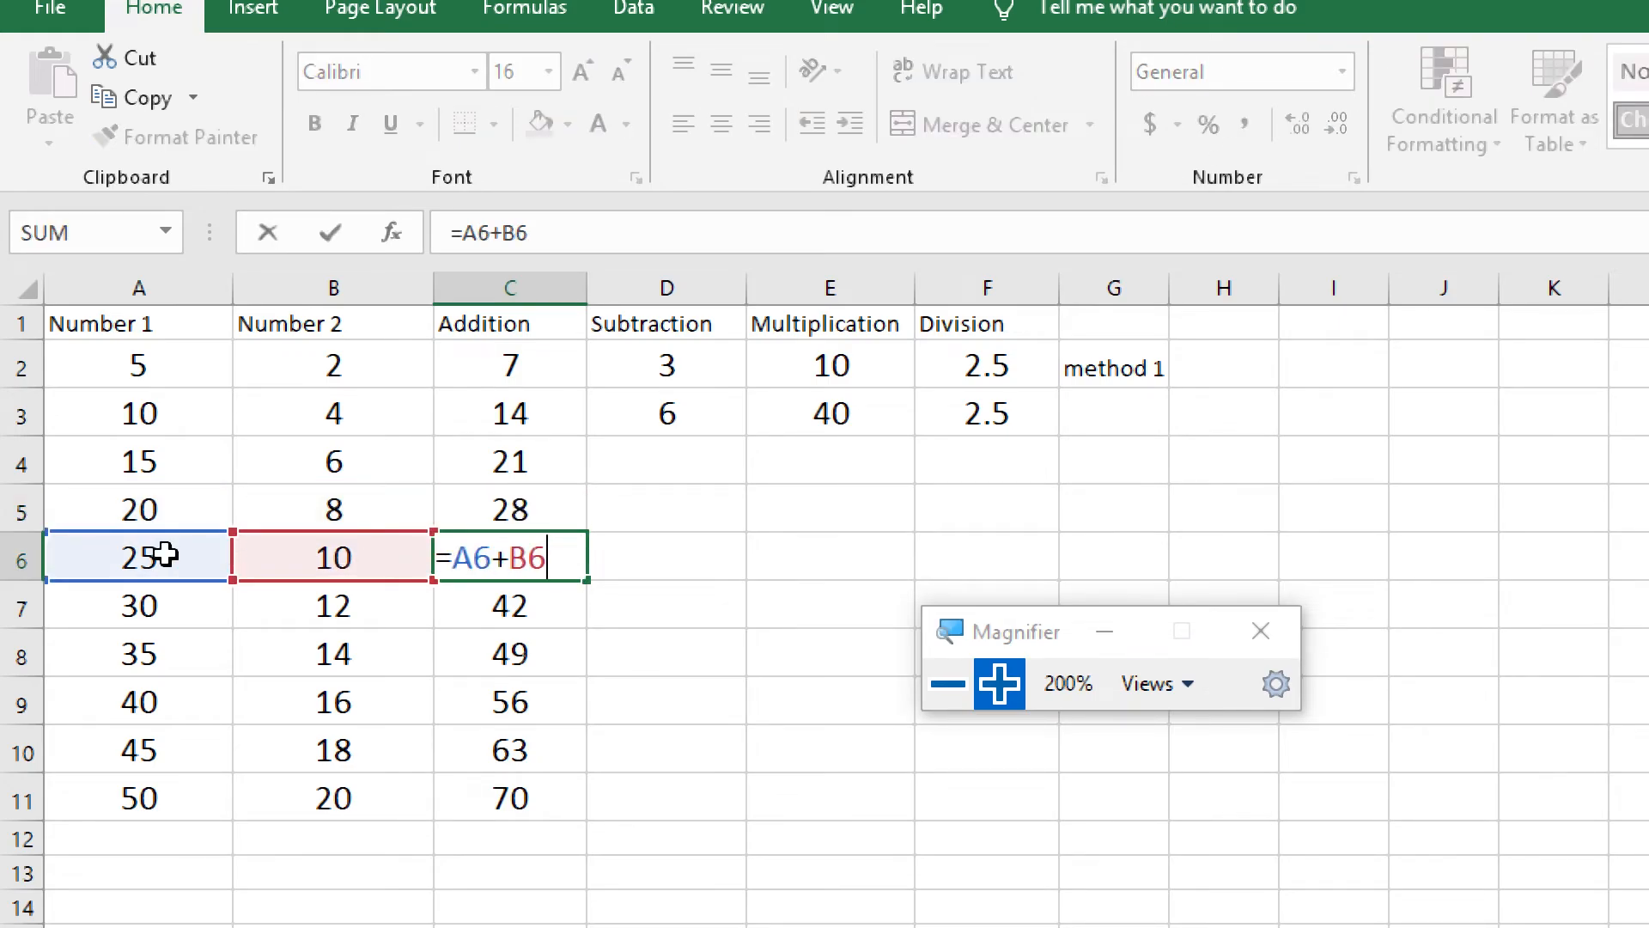
left_click(548, 613)
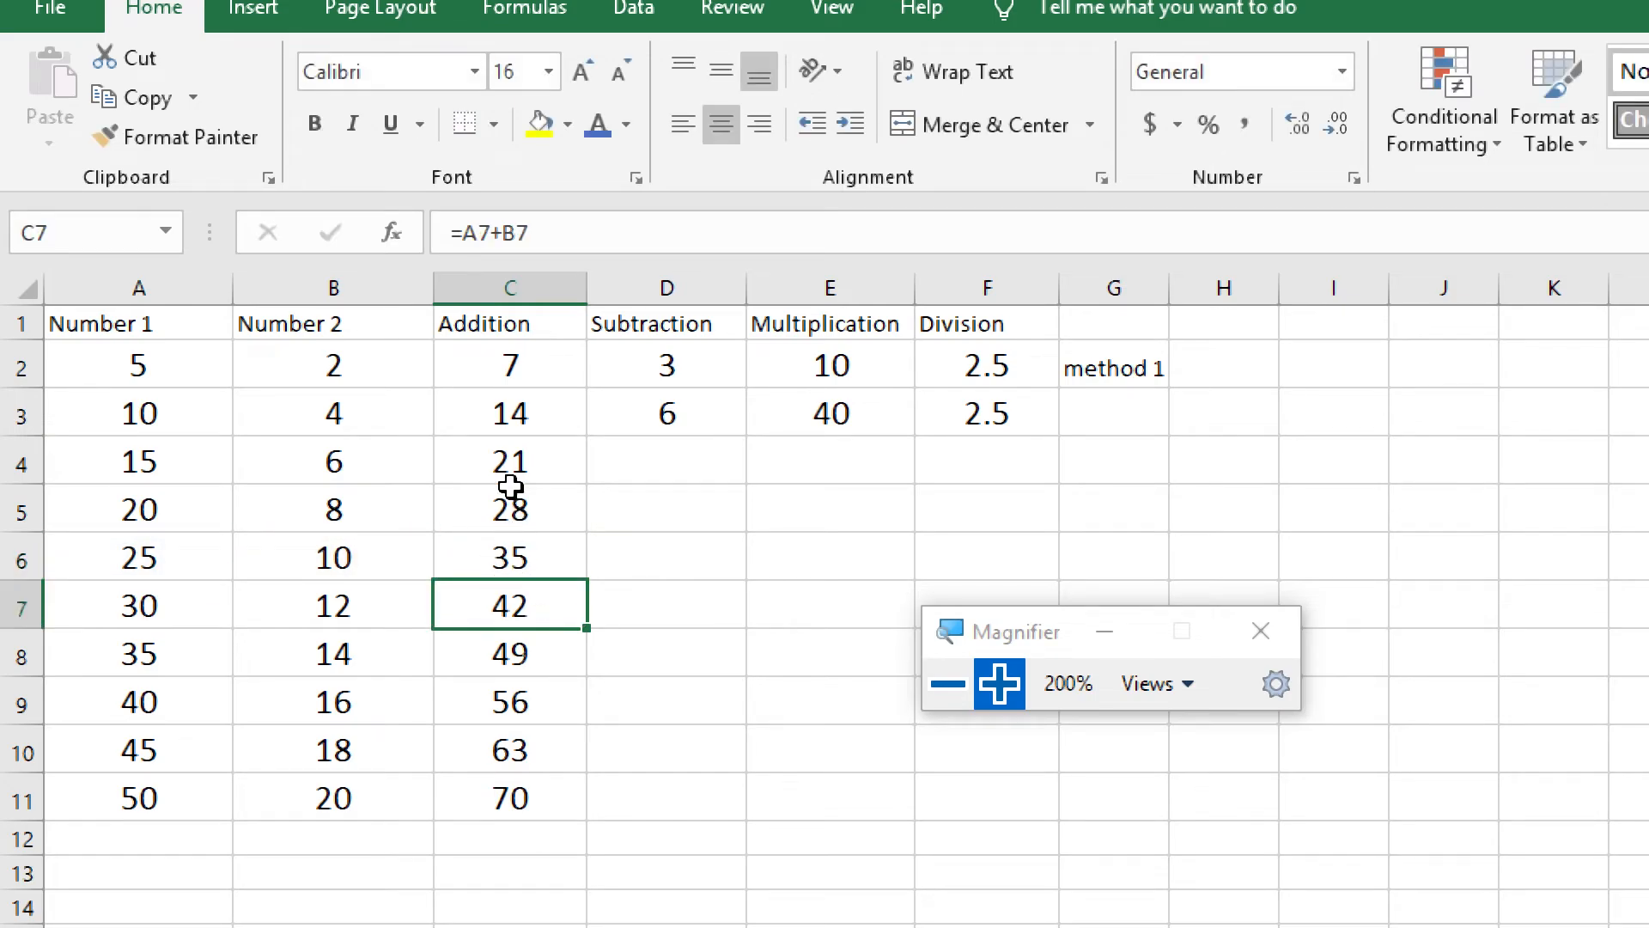
double_click(570, 610)
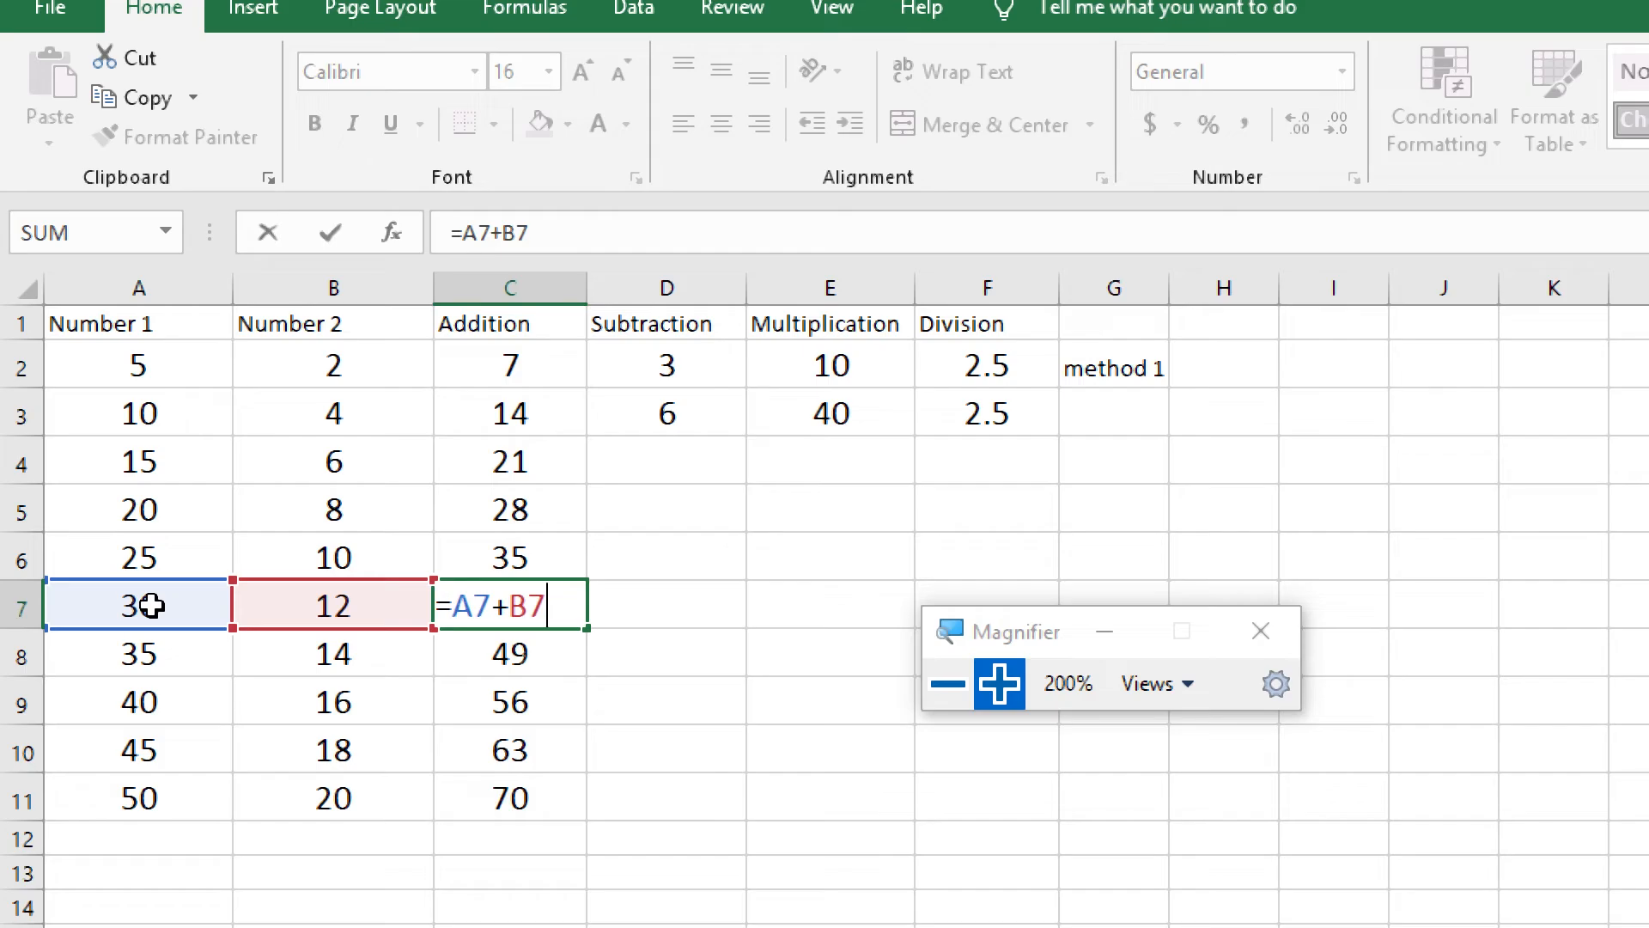
left_click(555, 640)
Repeat the fill of the Addition formula from C3 through C11
left_click(554, 420)
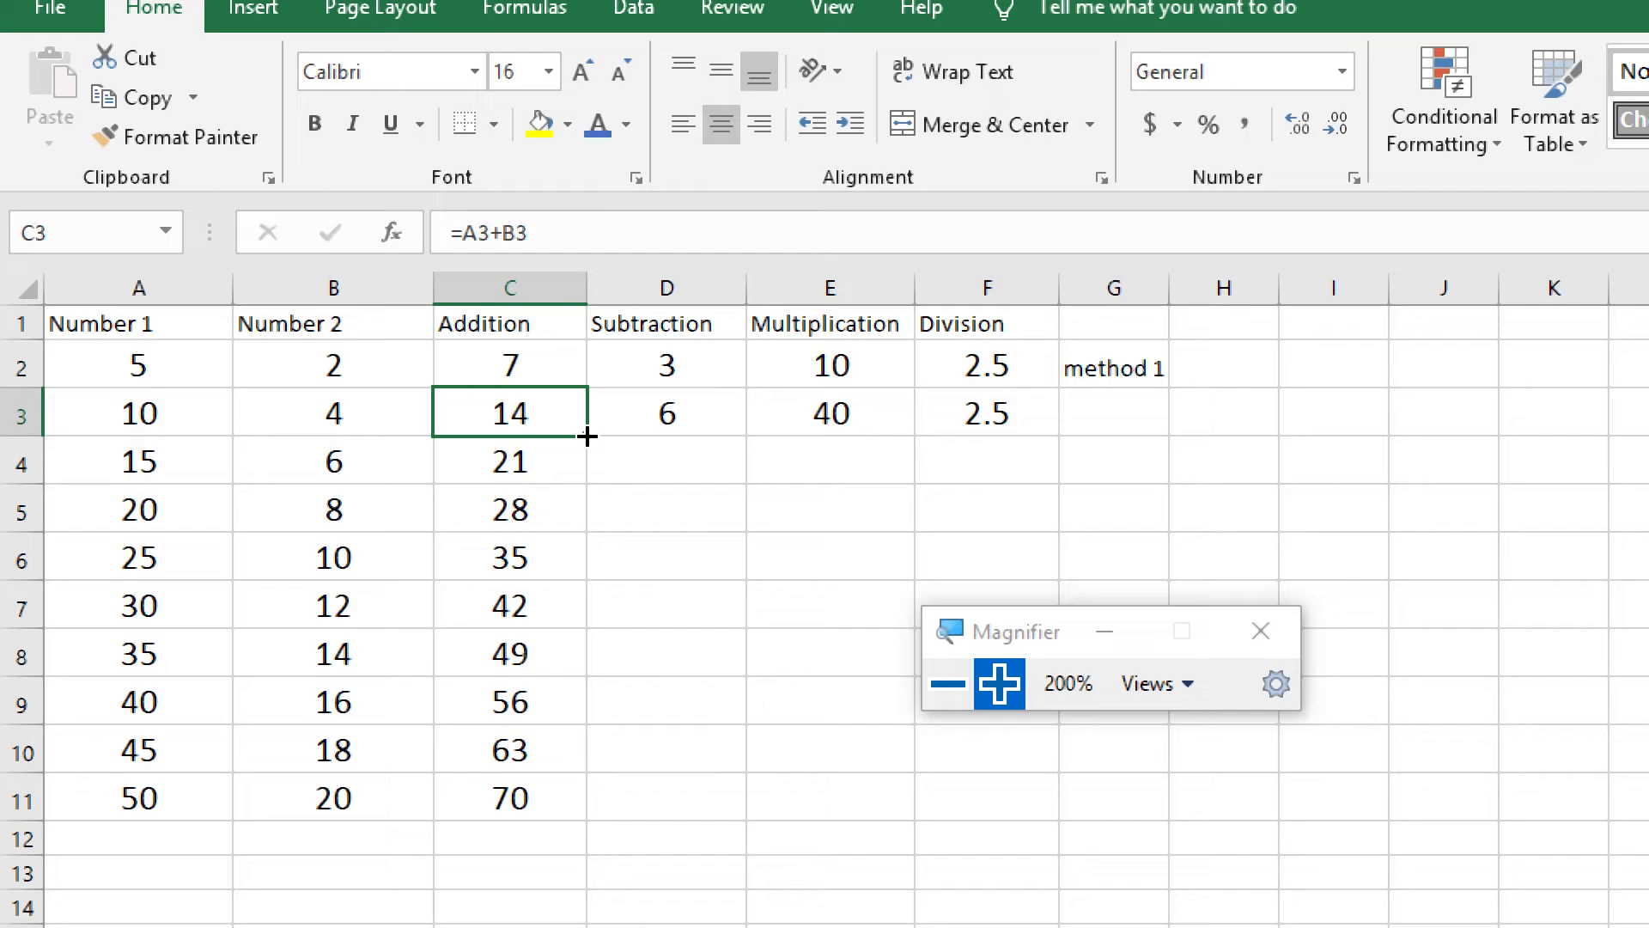
left_click_drag(588, 437, 578, 784)
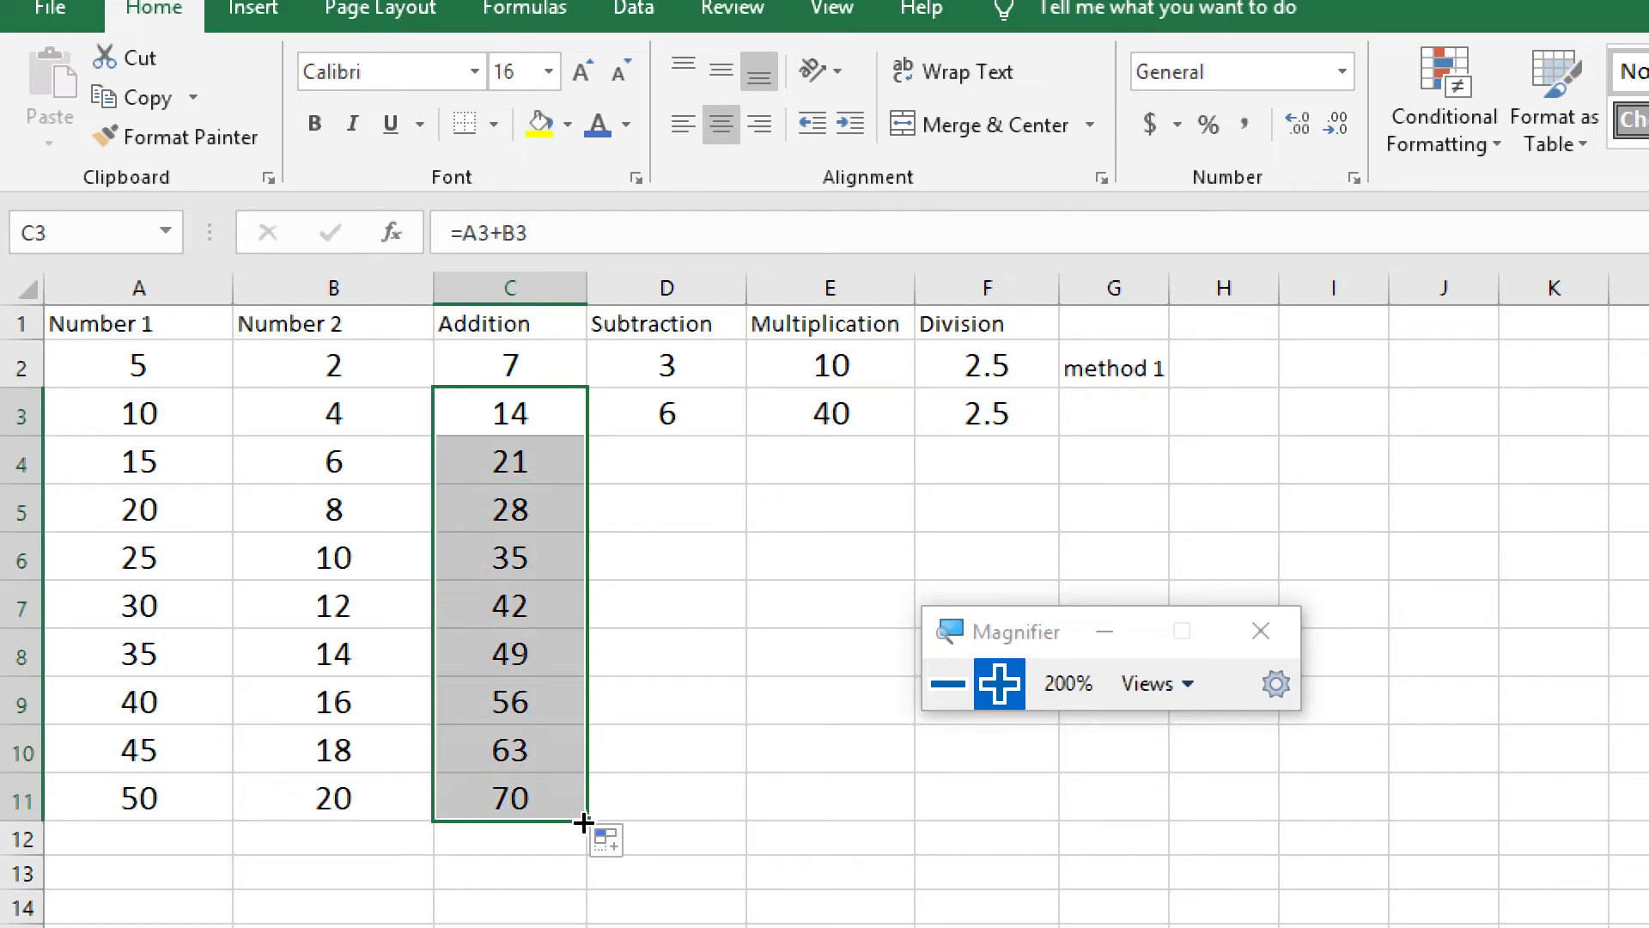
left_click(666, 788)
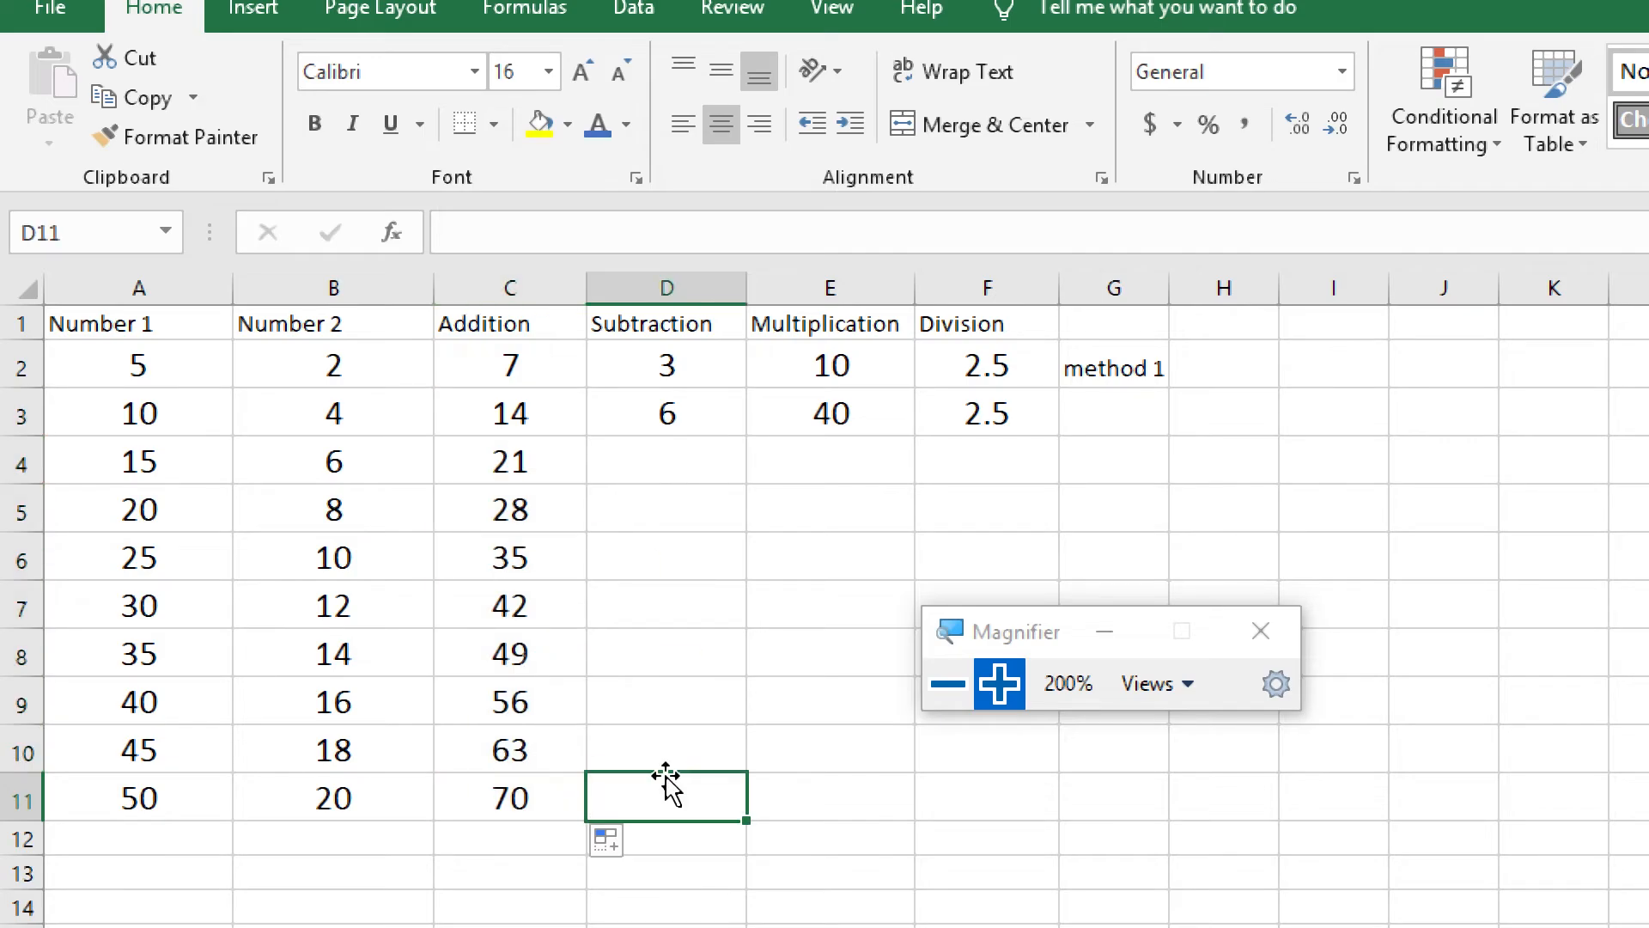
Look over the row 3 formulas in D3, E3 and F3, and move the Magnifier window farther from the table
left_click(676, 416)
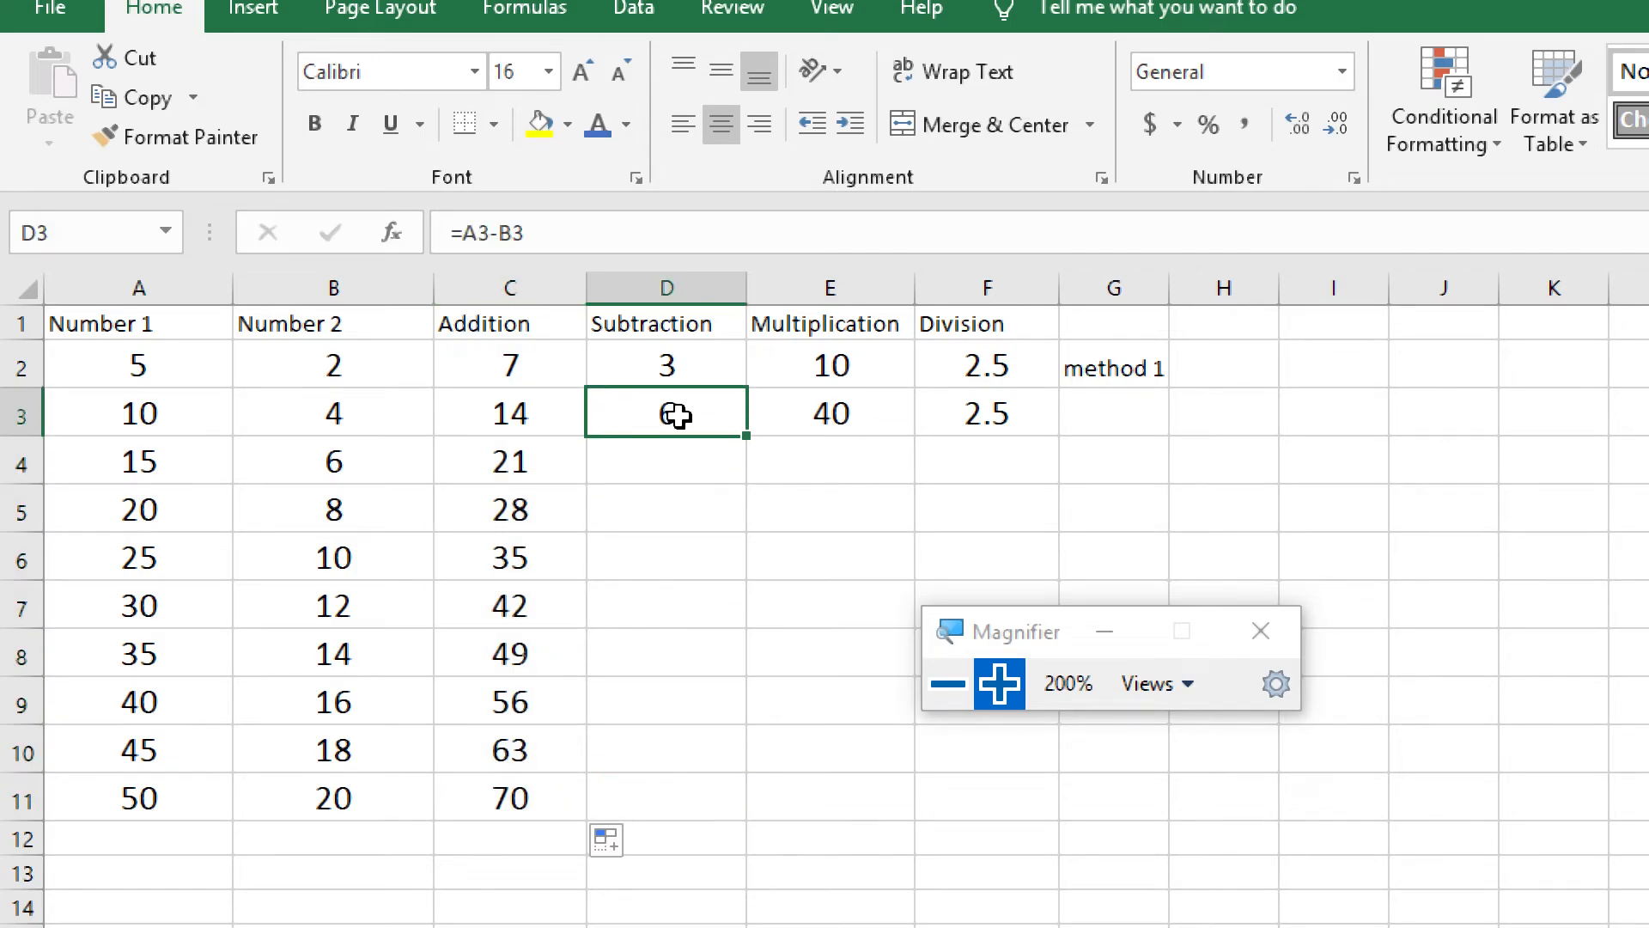
left_click(796, 416)
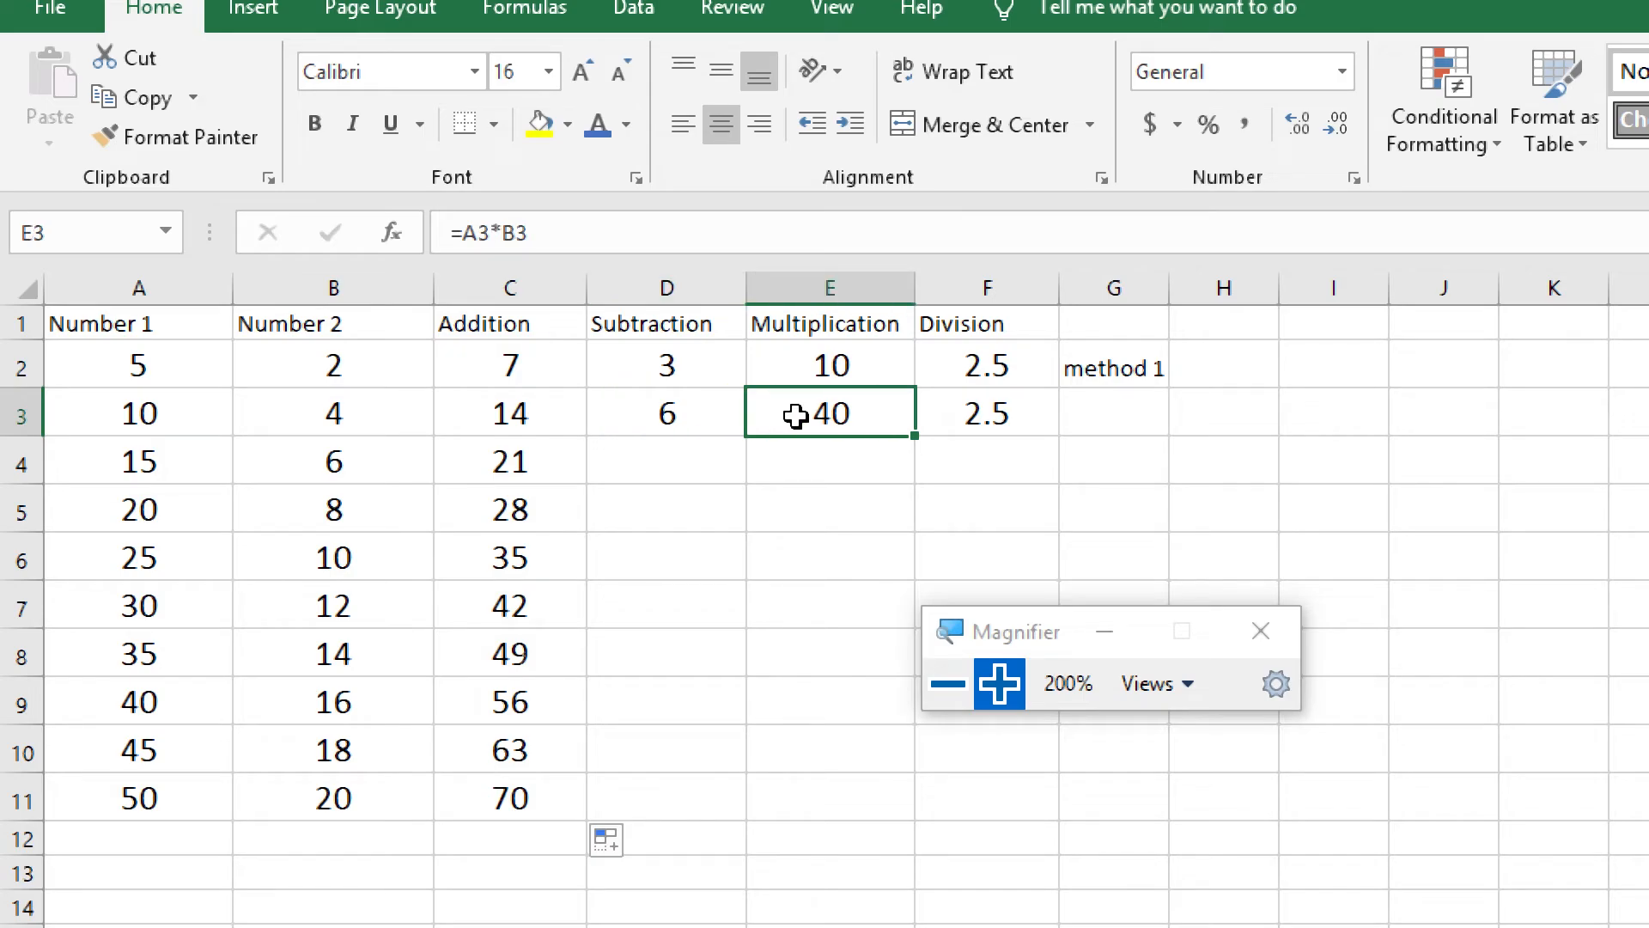
left_click(979, 416)
left_click_drag(1097, 634, 1283, 621)
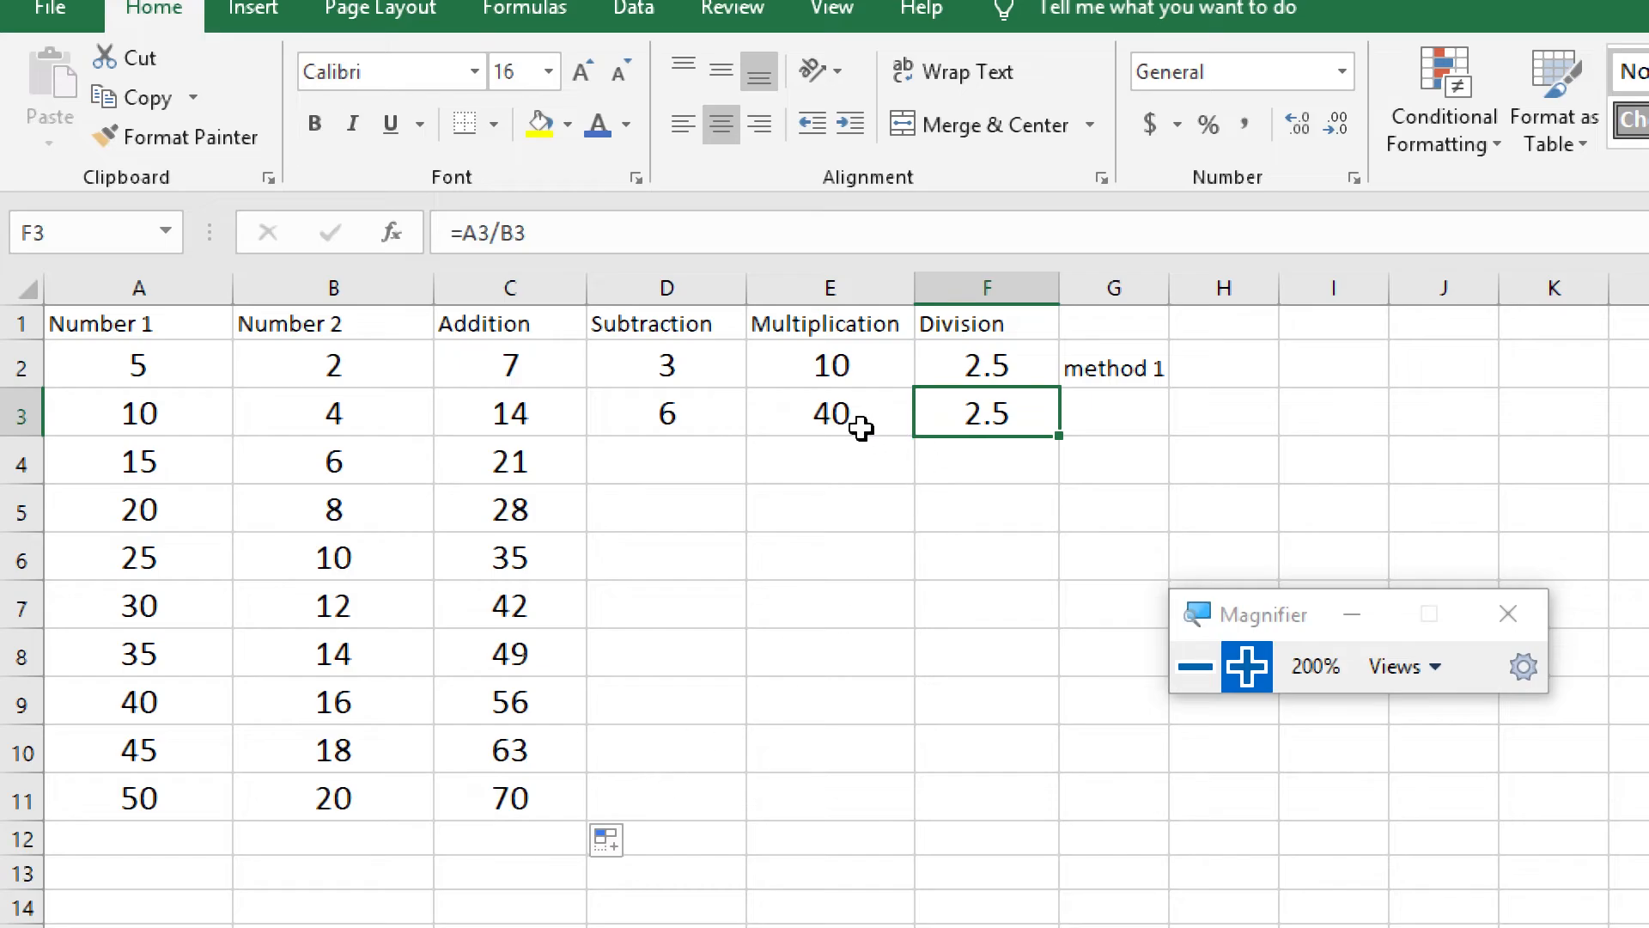
Review the Subtraction and Multiplication formulas in D3 and E3 and the end row 11 of the number series
left_click(678, 407)
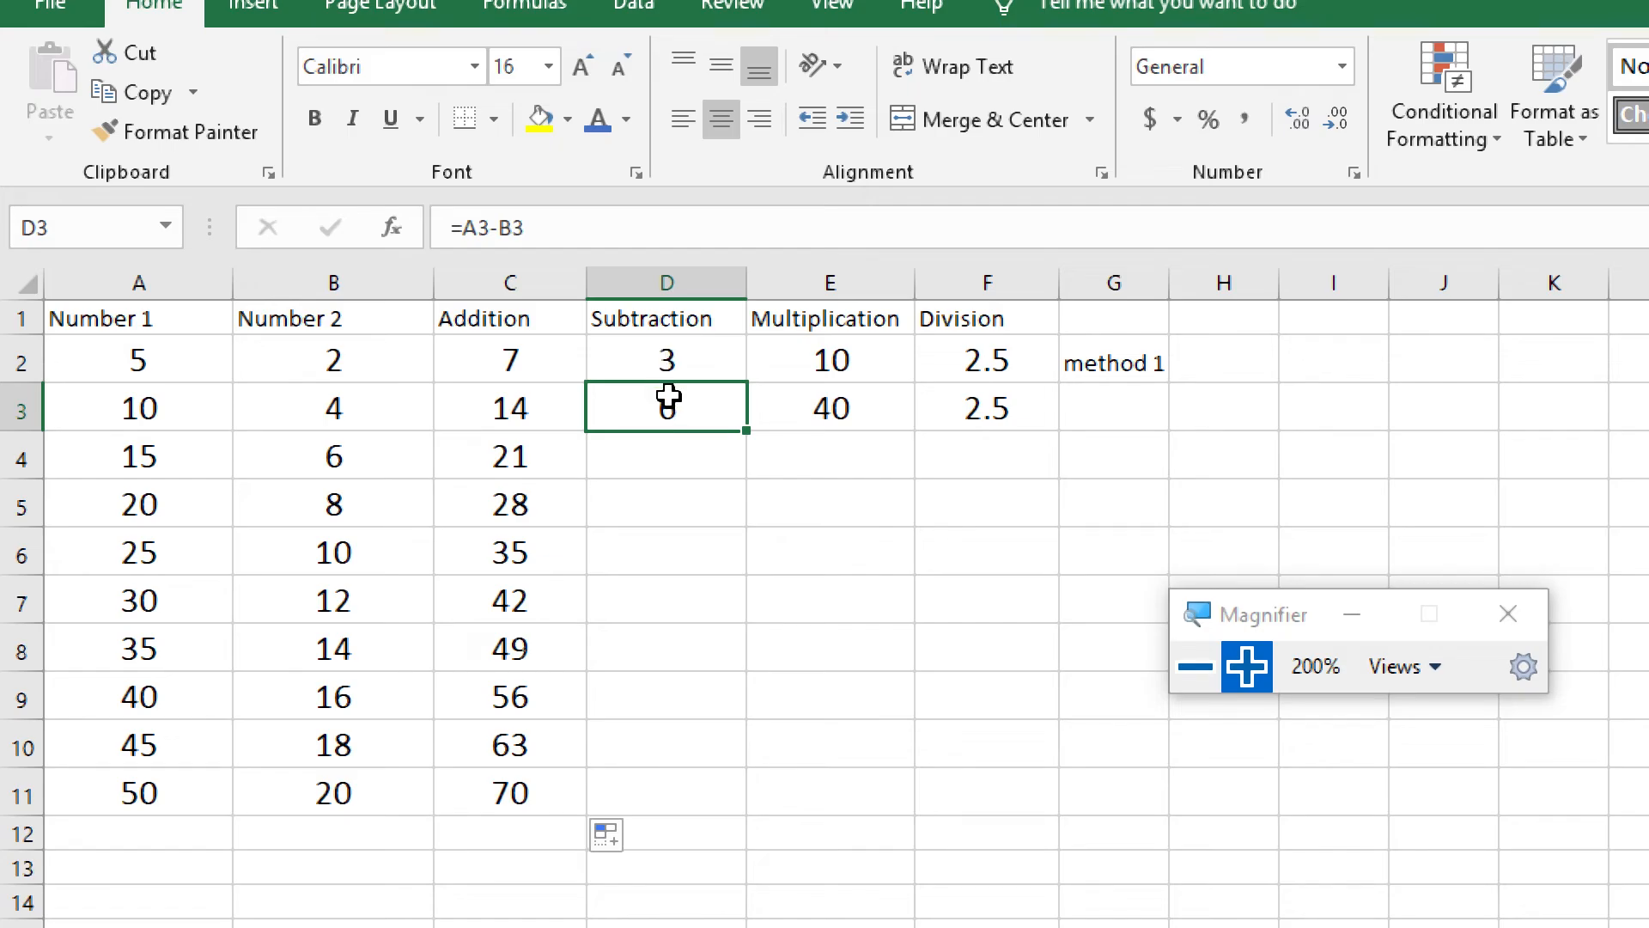
left_click(657, 787)
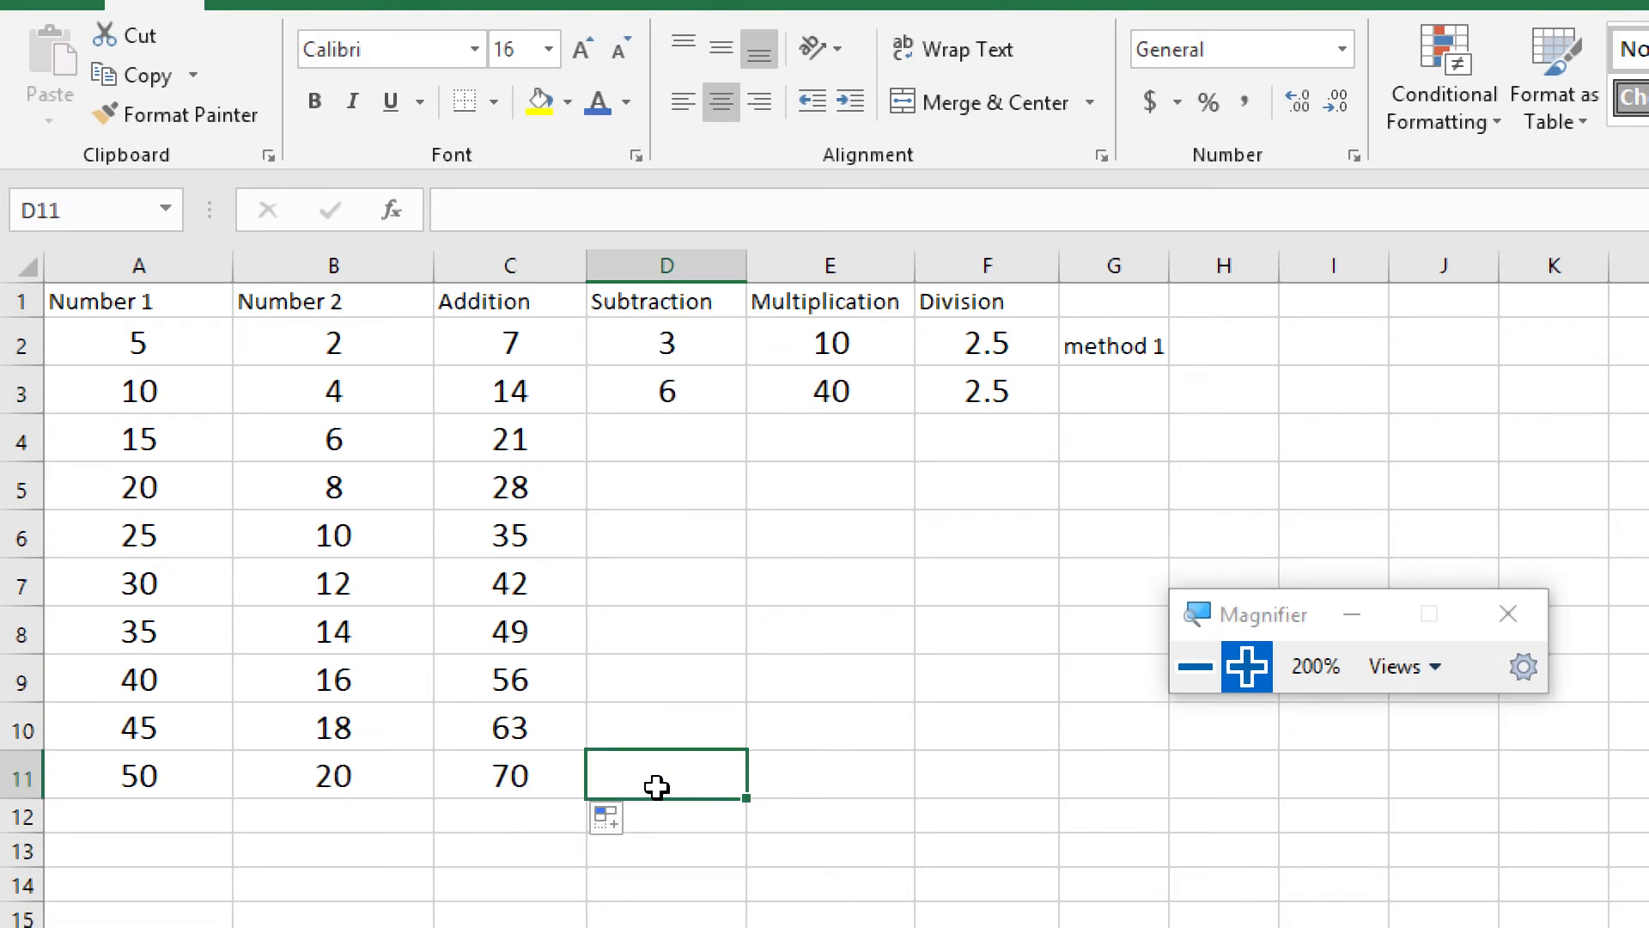
left_click(855, 391)
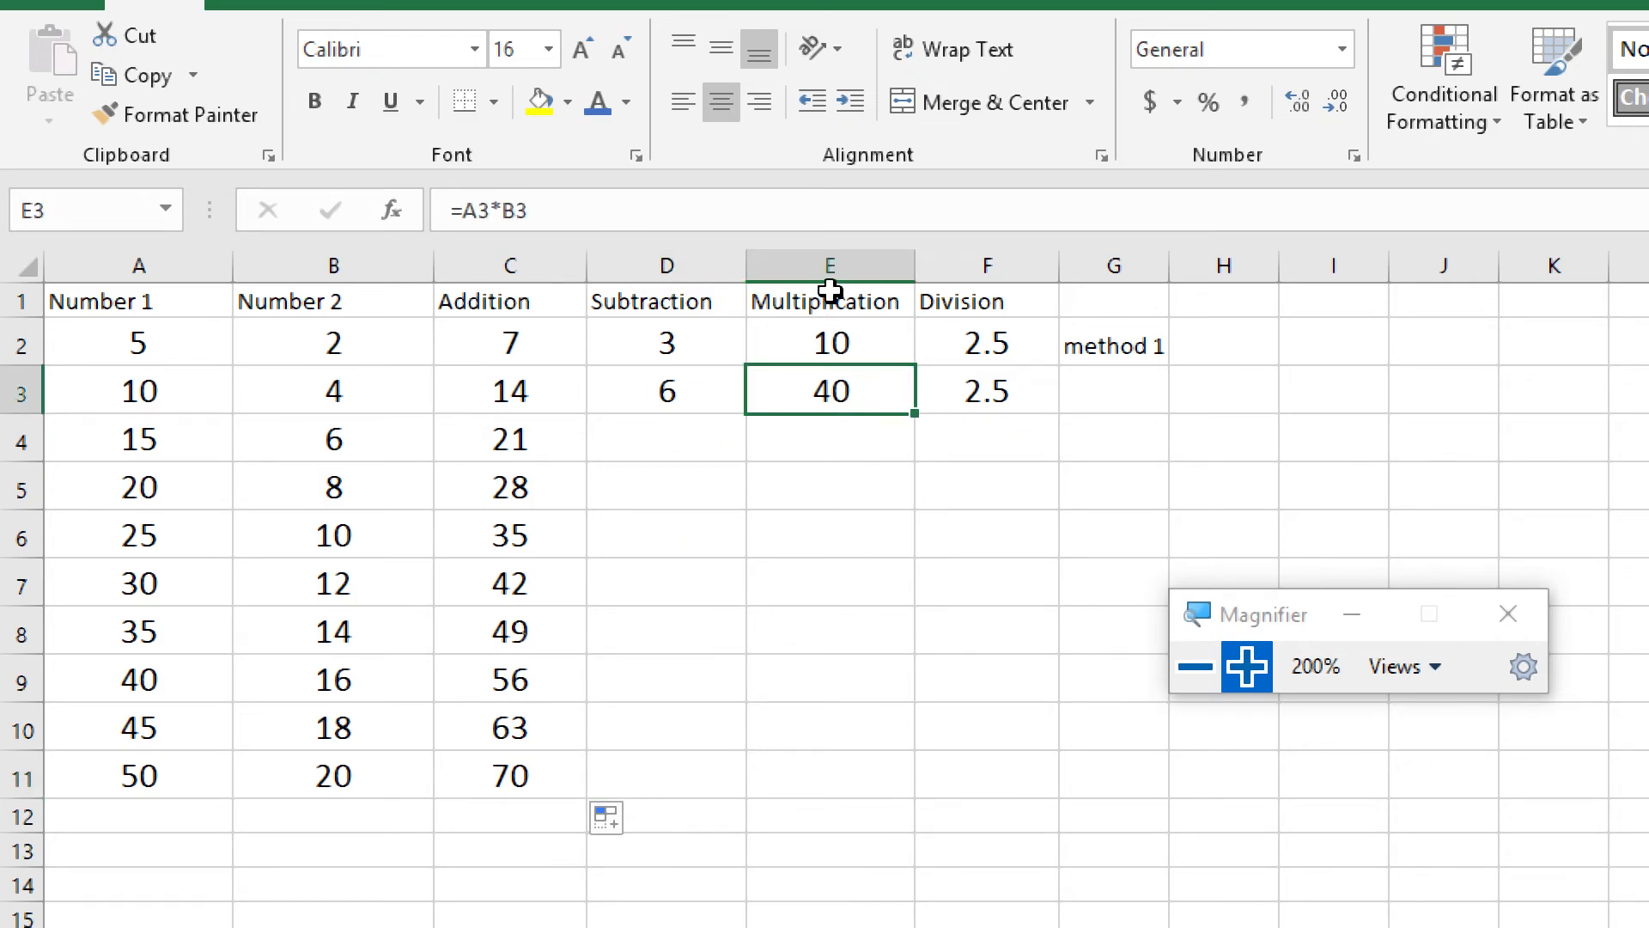
Fill the Subtraction, Multiplication and Division formulas together from D3:F3 down through row 11
left_click(836, 774)
left_click(976, 391)
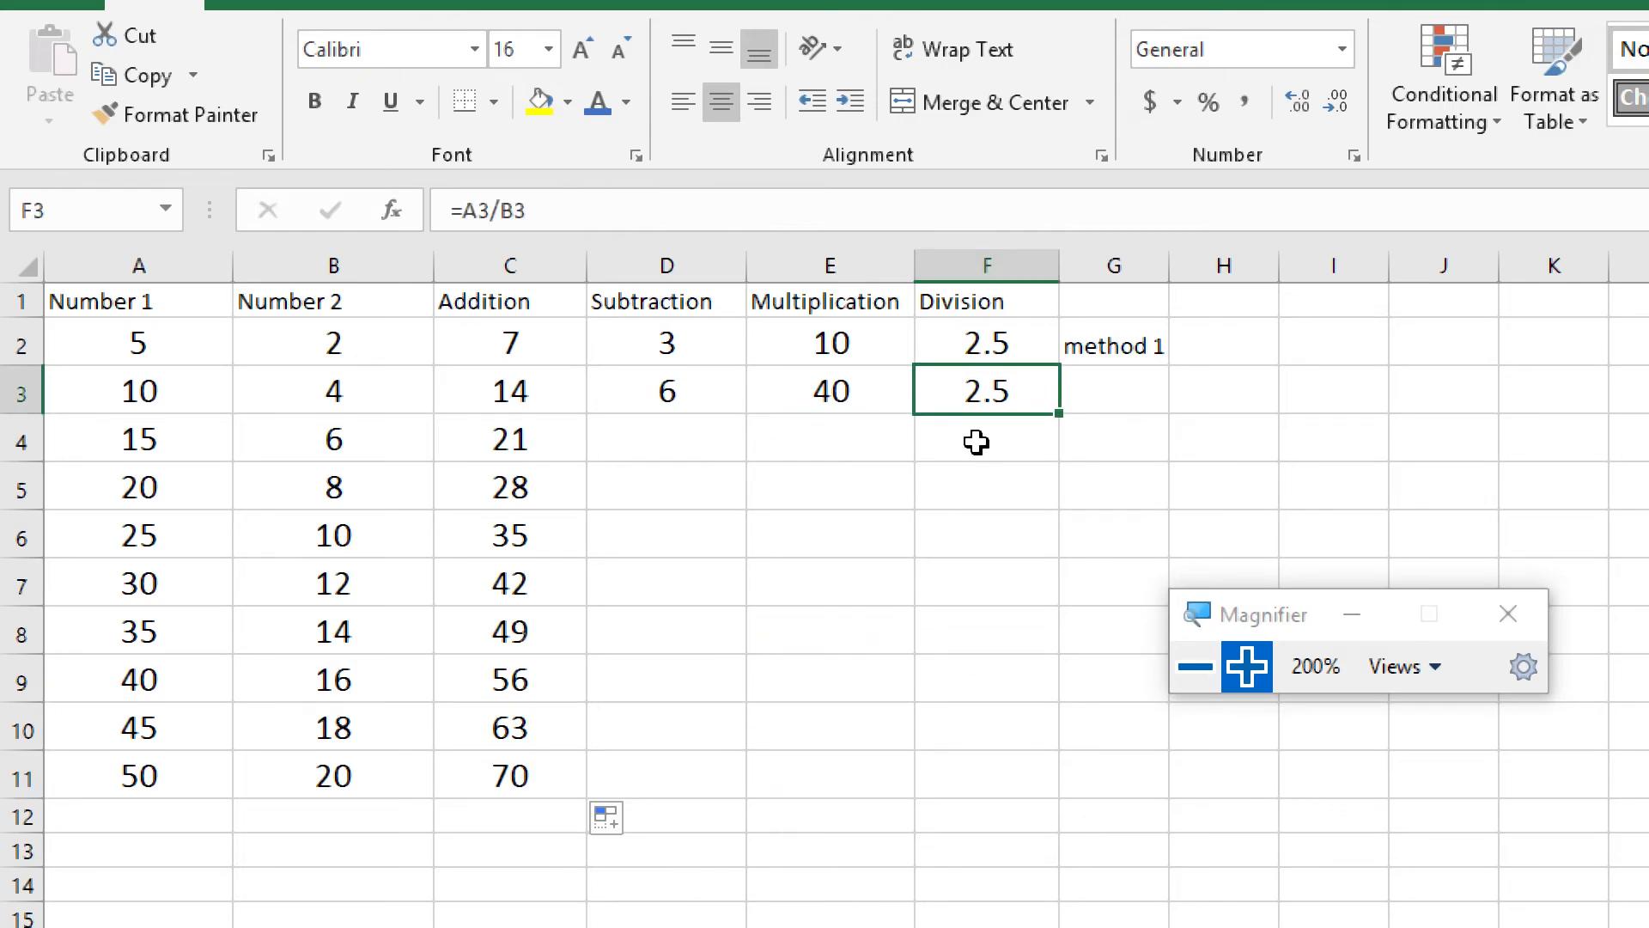
left_click(977, 770)
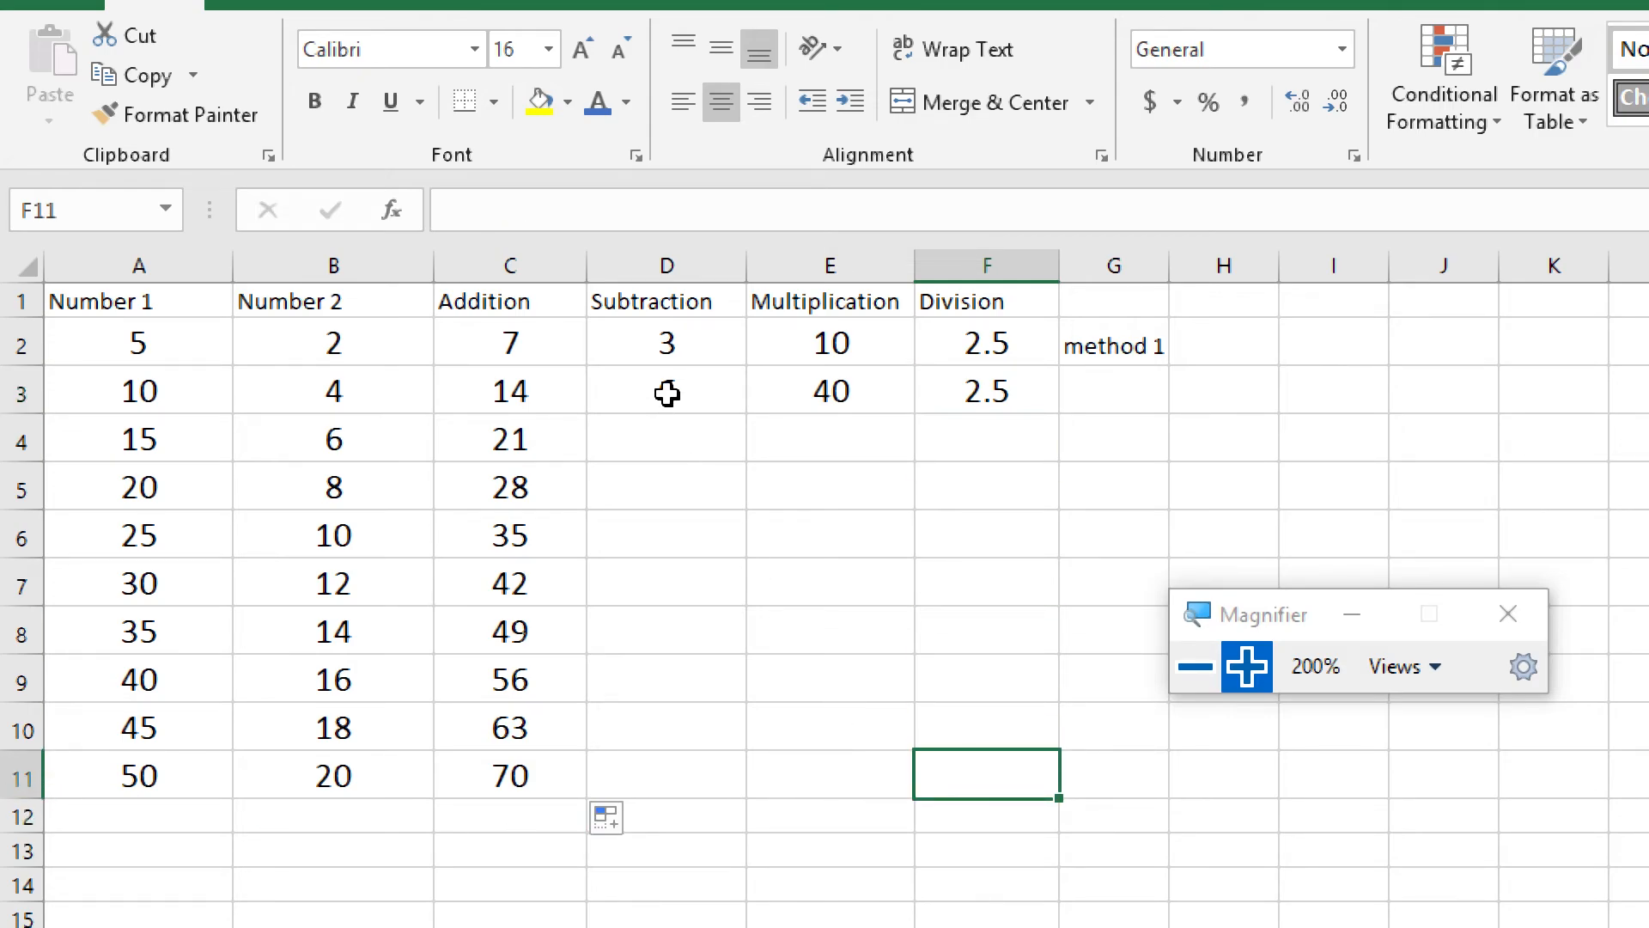
left_click_drag(664, 389, 964, 392)
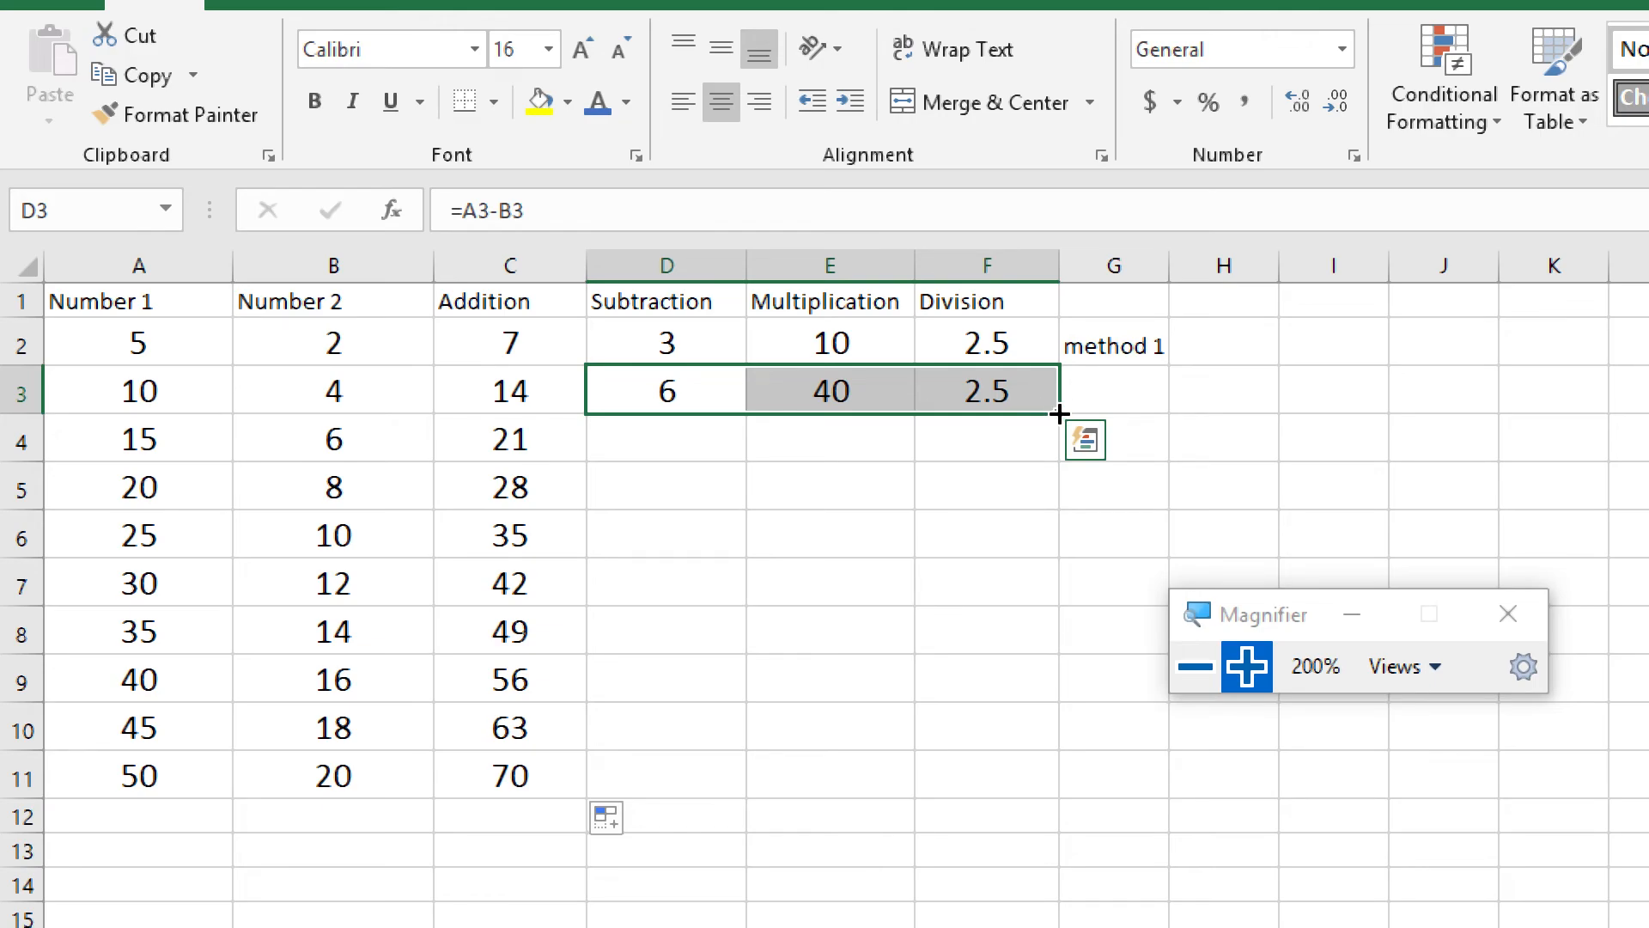
left_click_drag(1059, 419, 1059, 792)
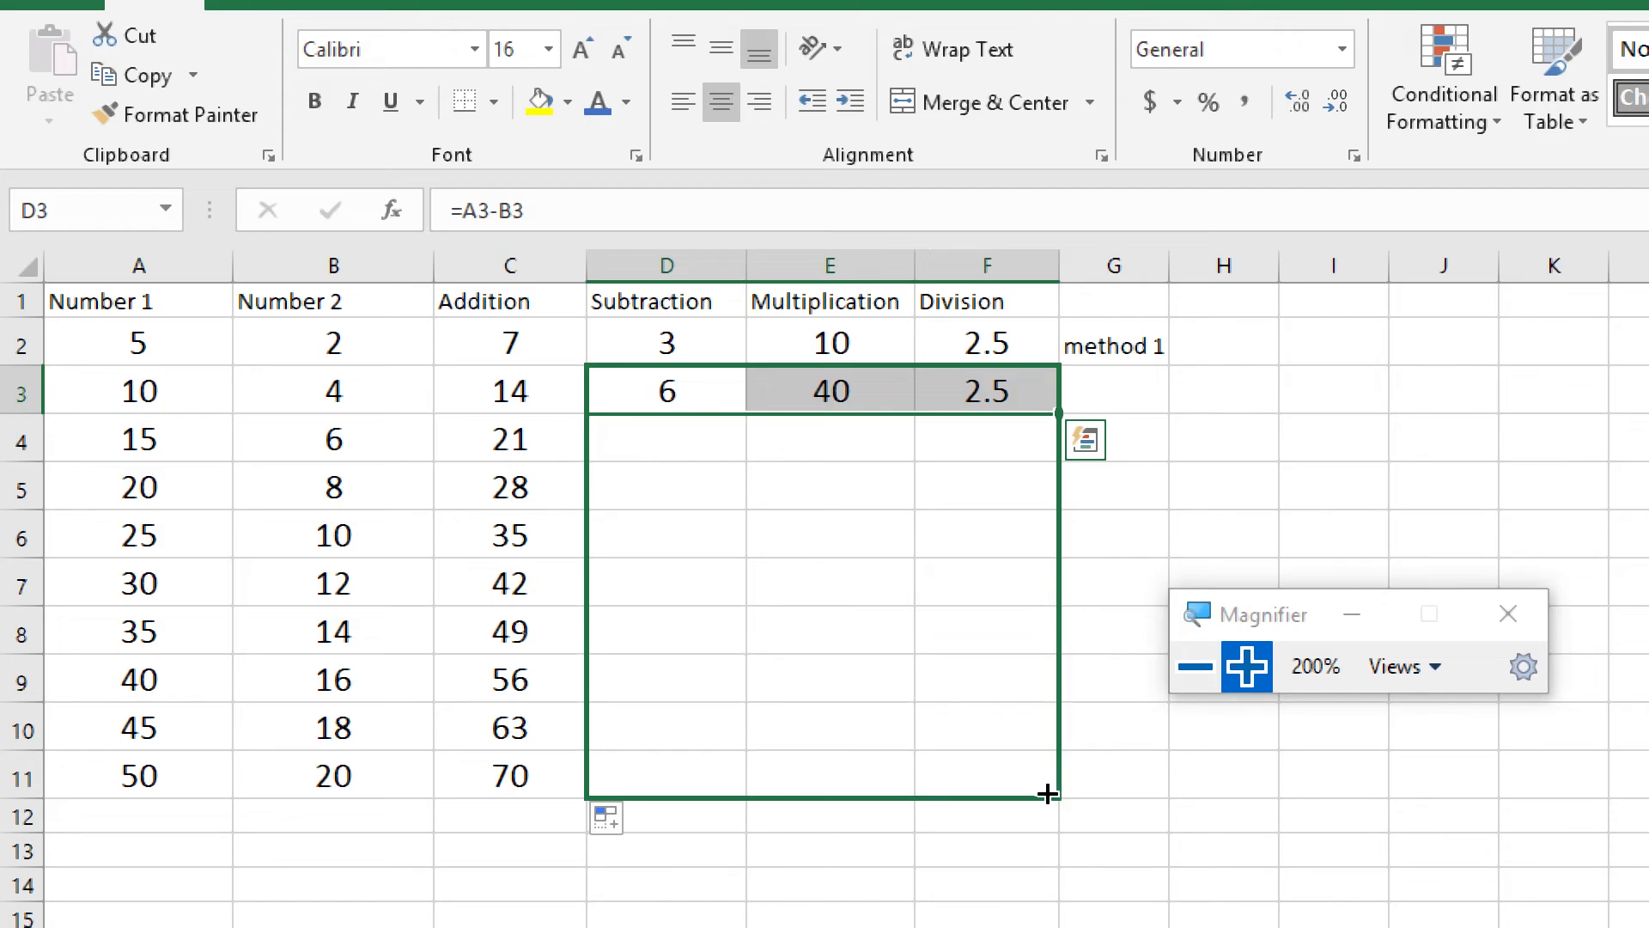
Review the copied Subtraction and Division formulas in D11 and F11 and the row 4 formulas in D4:F4
left_click_drag(681, 779, 942, 799)
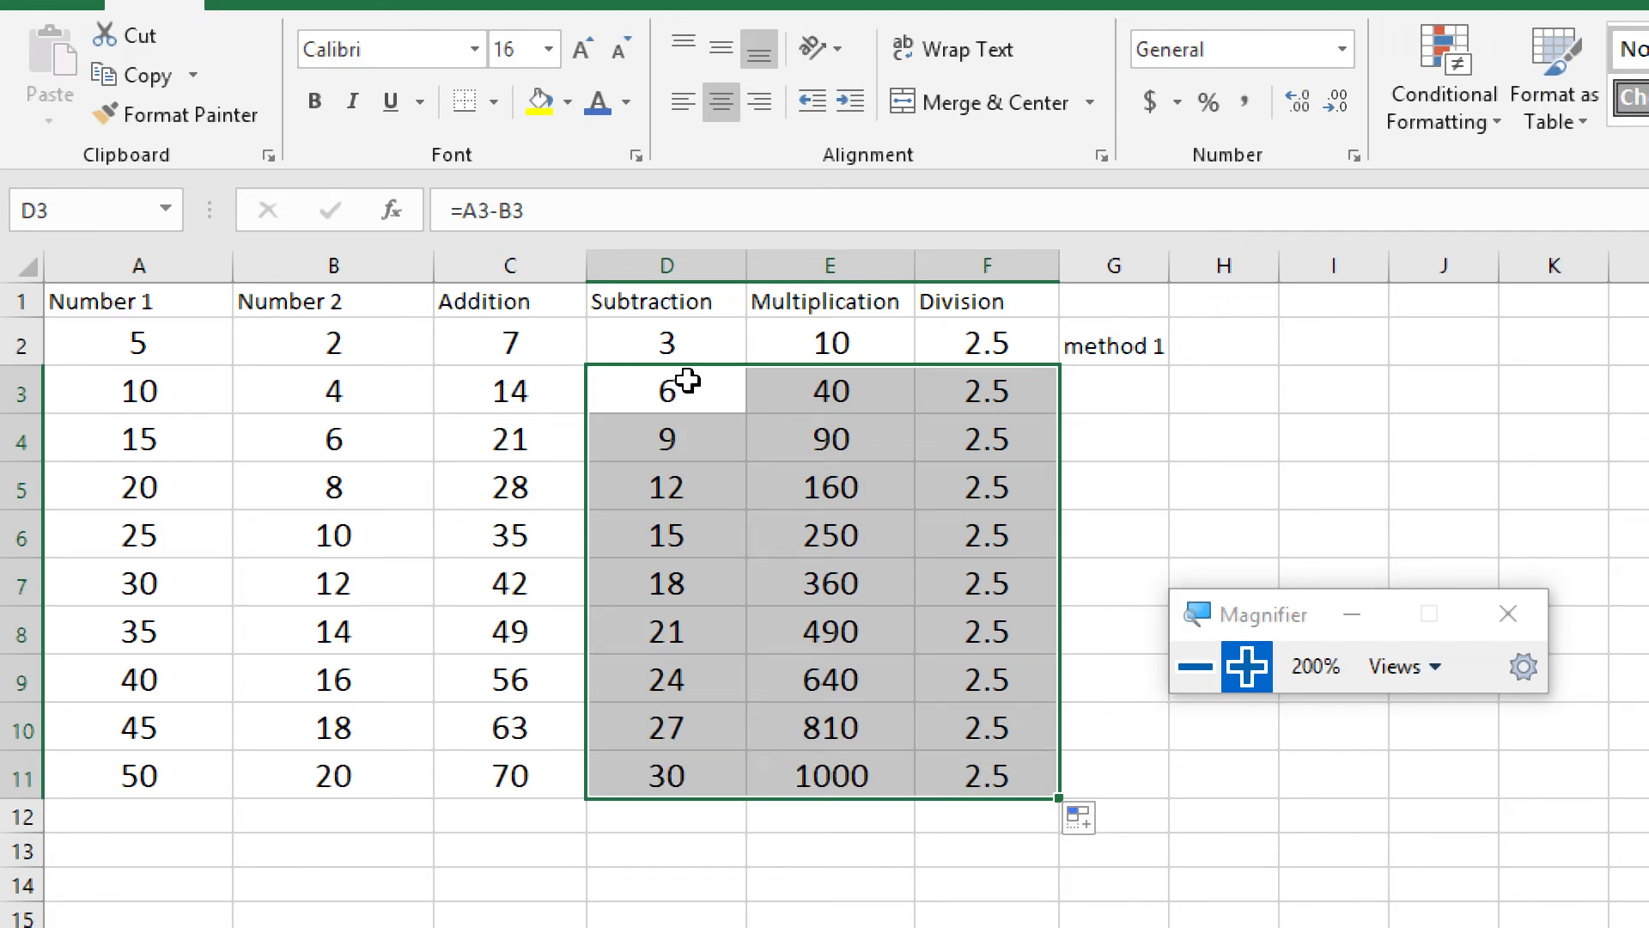
left_click(699, 781)
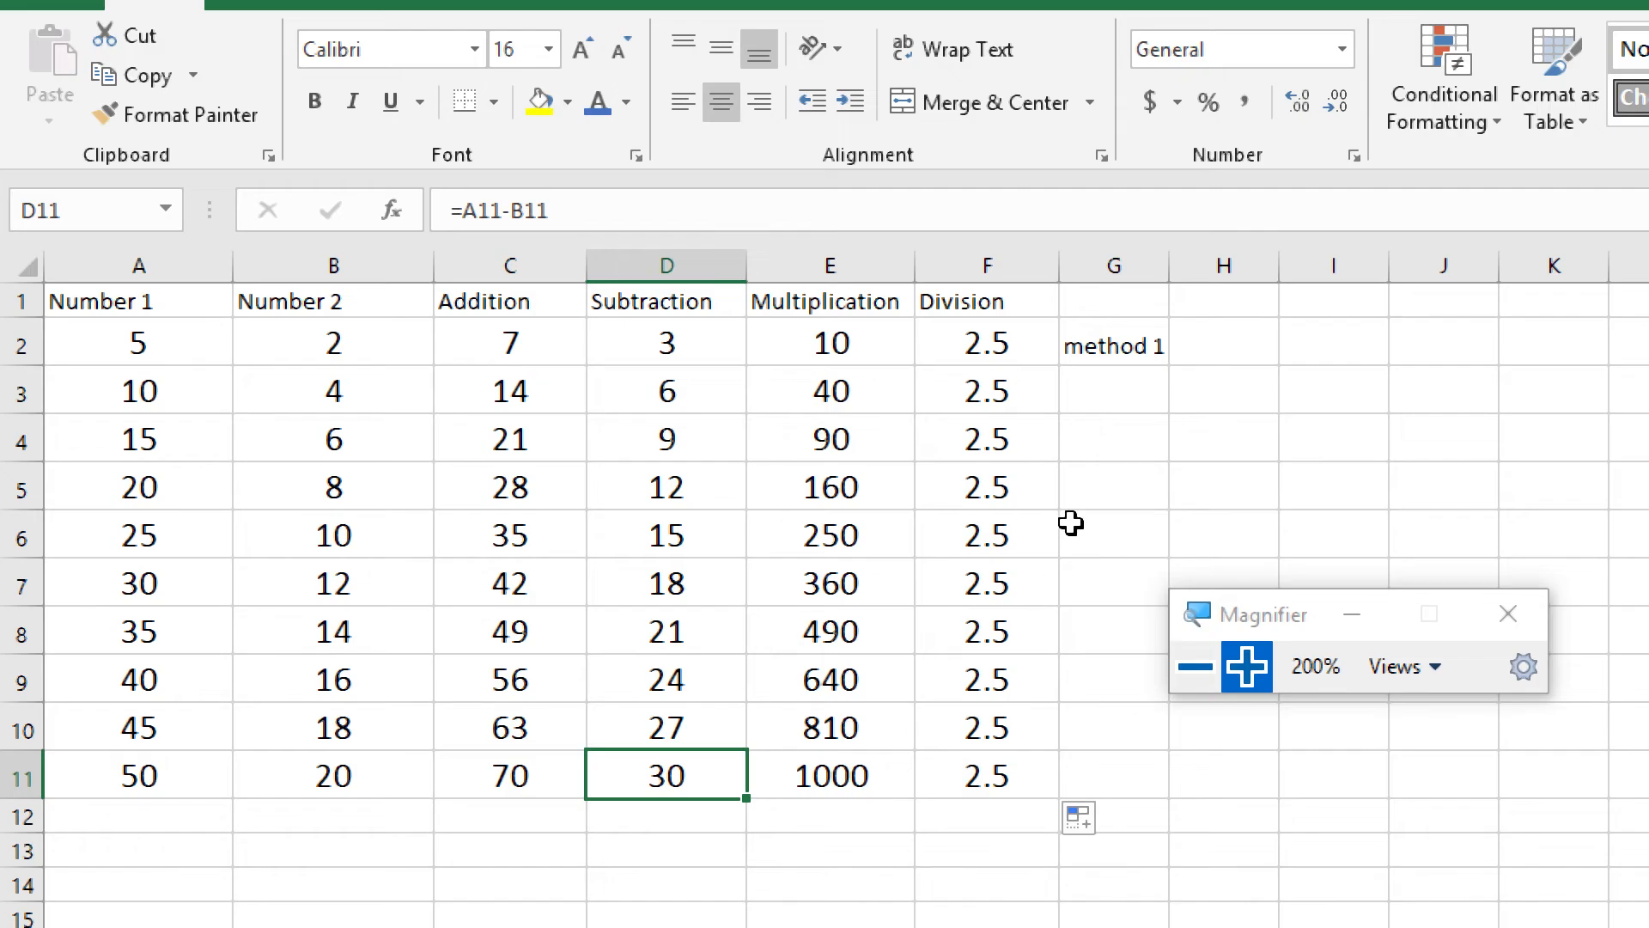
left_click(968, 774)
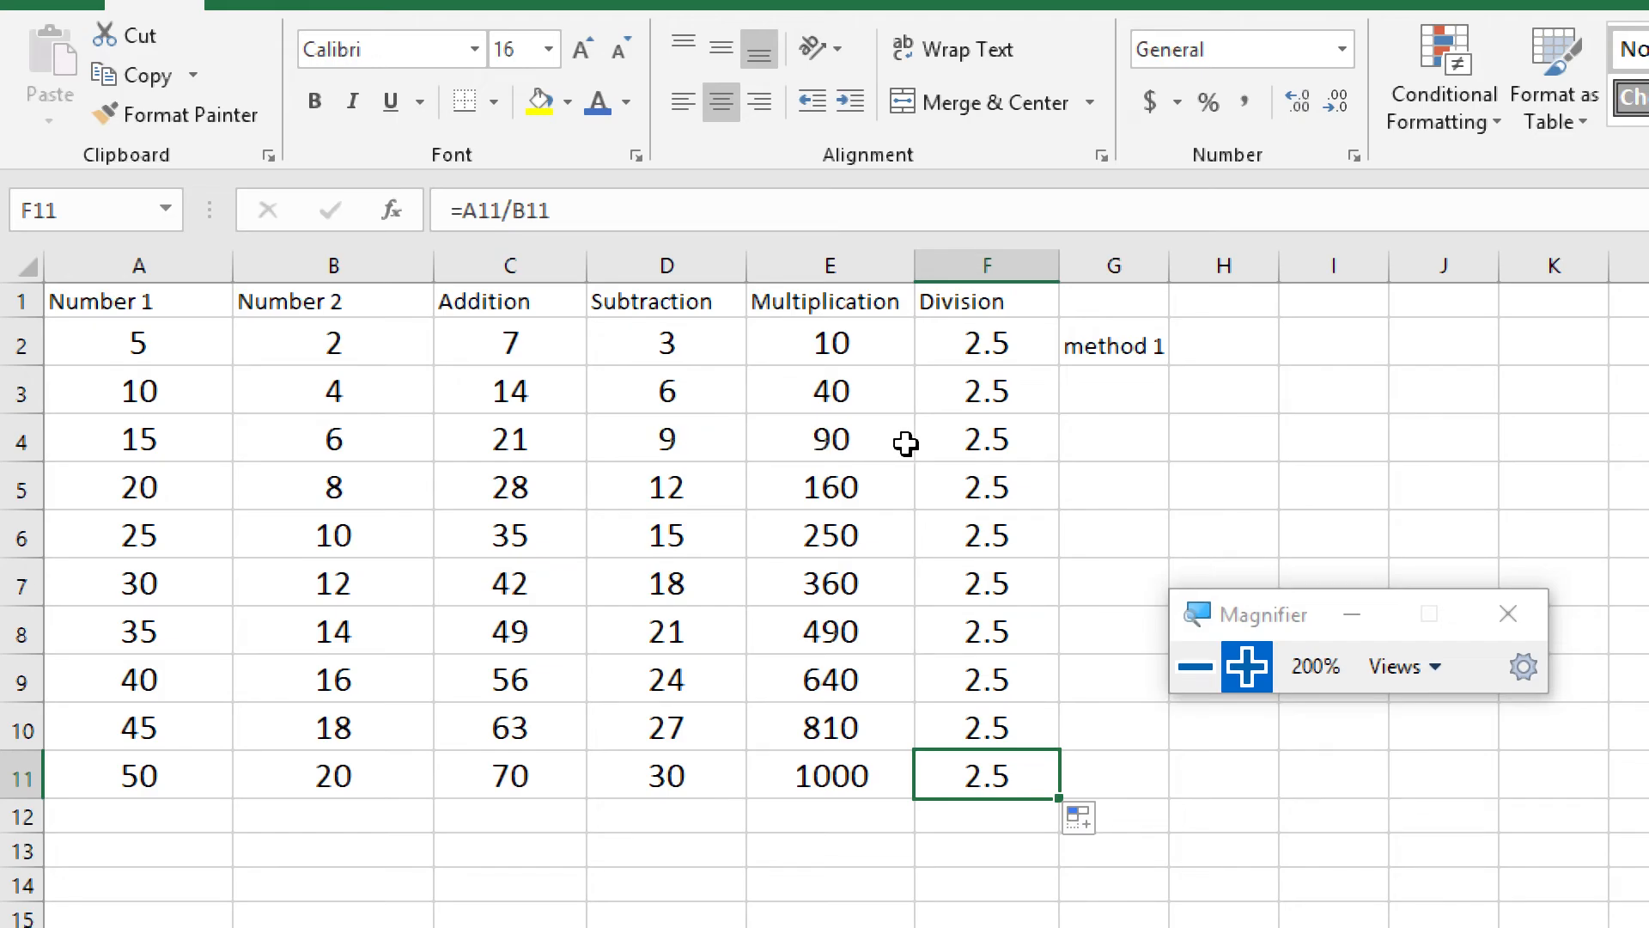
left_click_drag(667, 433, 1040, 446)
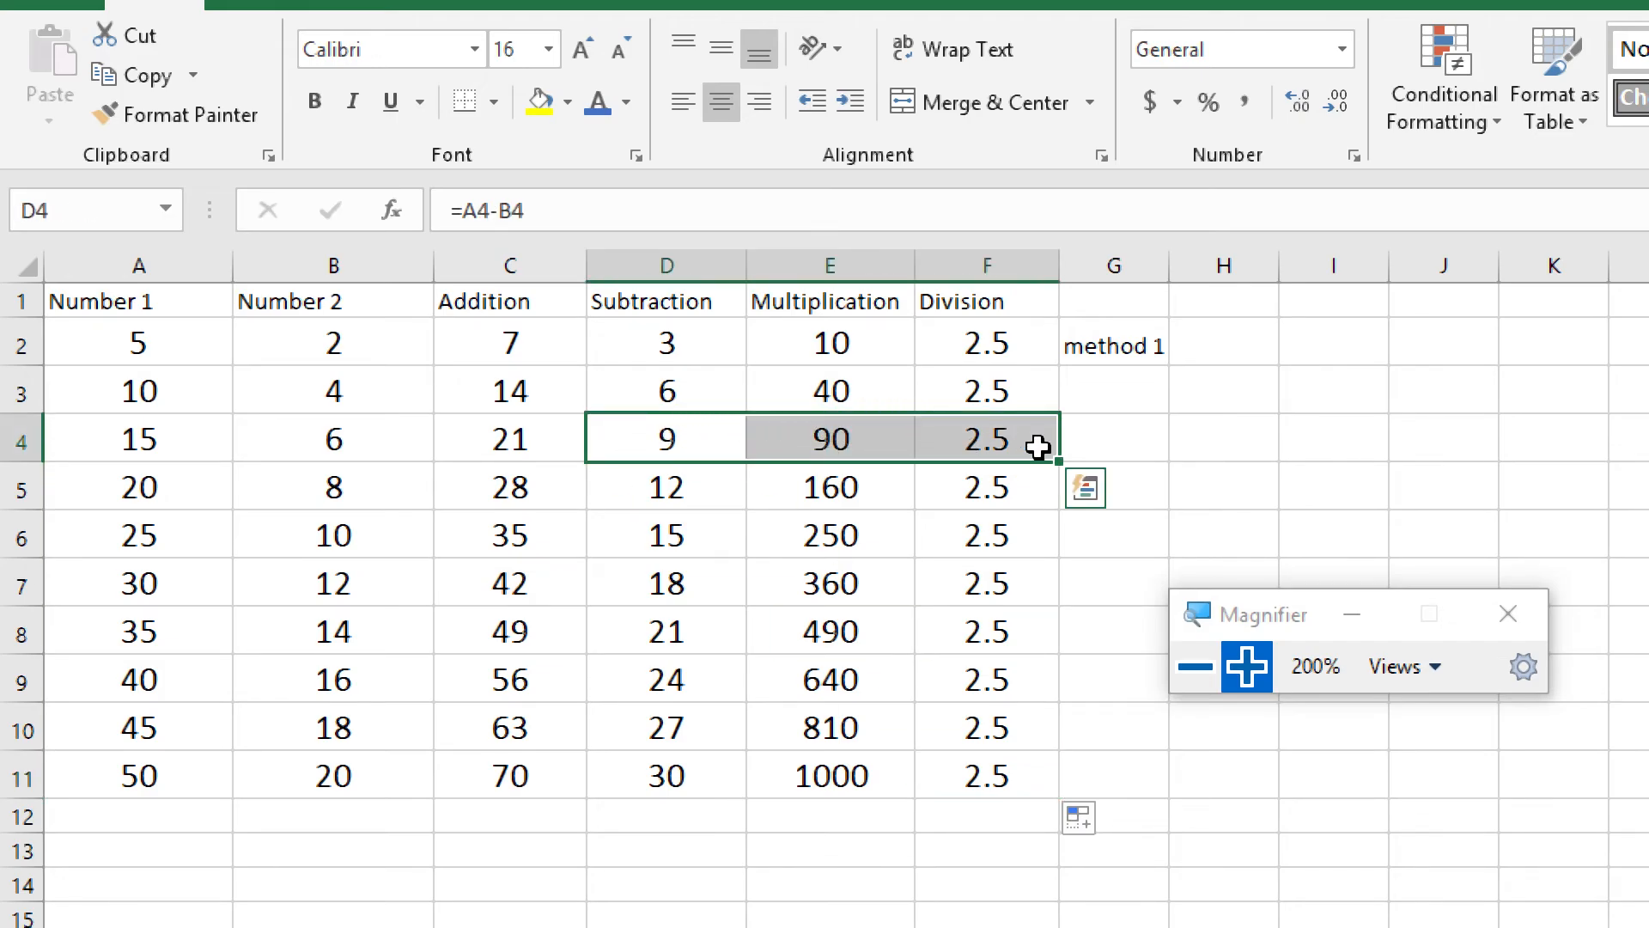
left_click(670, 444)
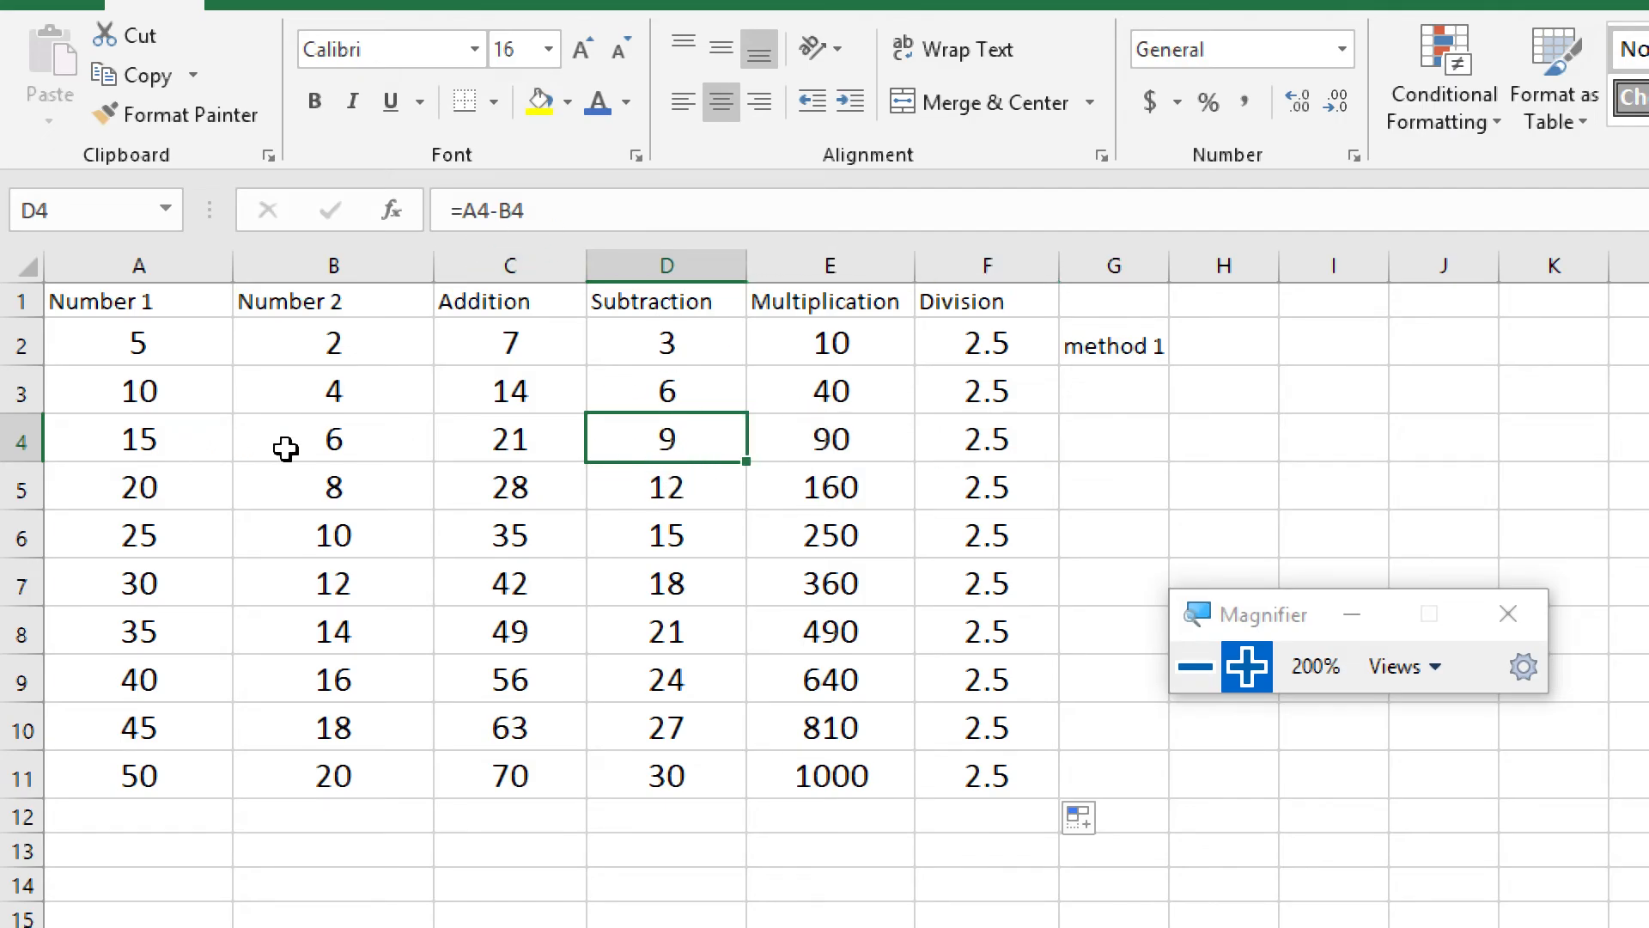
Check which cells the Subtraction formulas in D5 and D11 and the Multiplication formula in E11 refer to
double_click(717, 491)
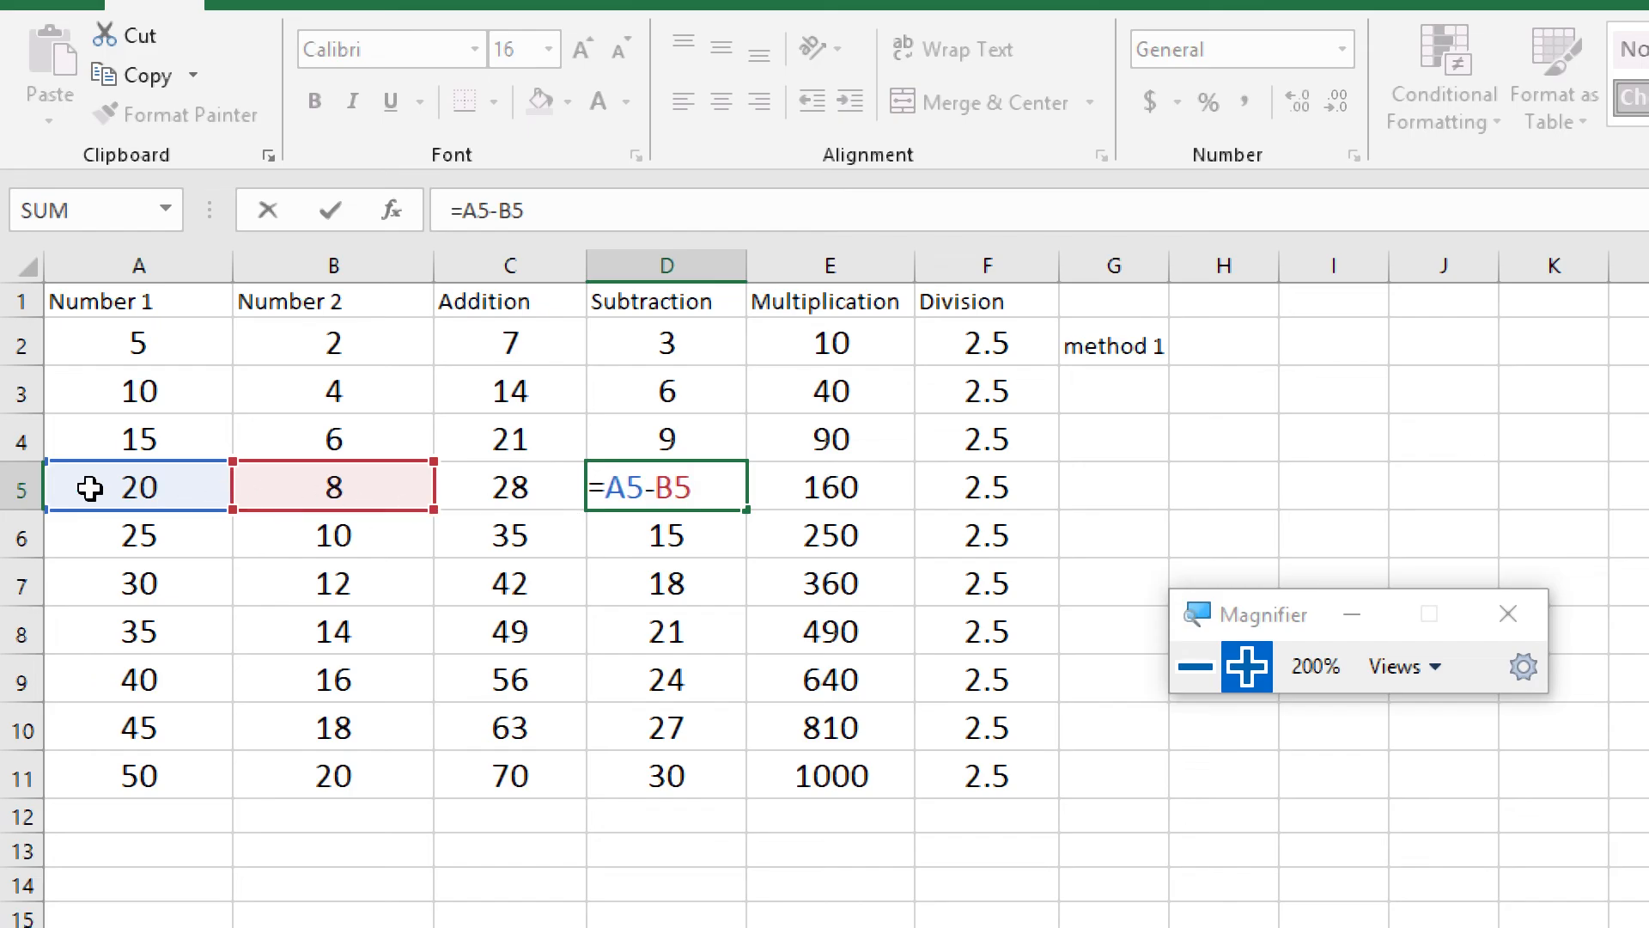
left_click(699, 780)
double_click(709, 781)
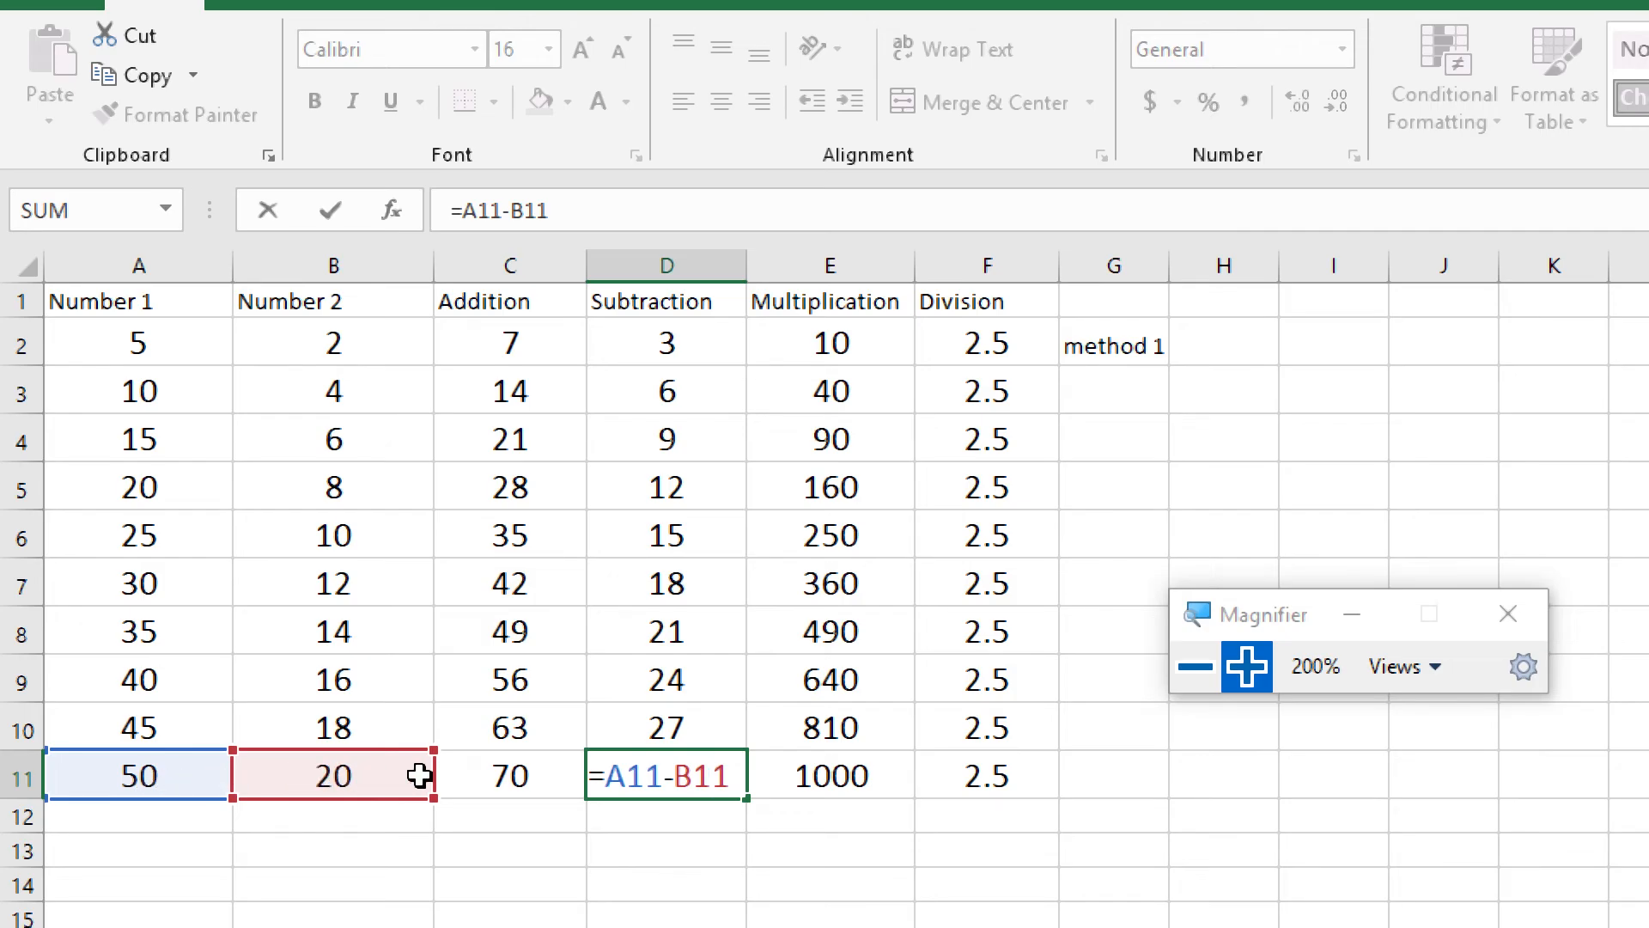
left_click(783, 780)
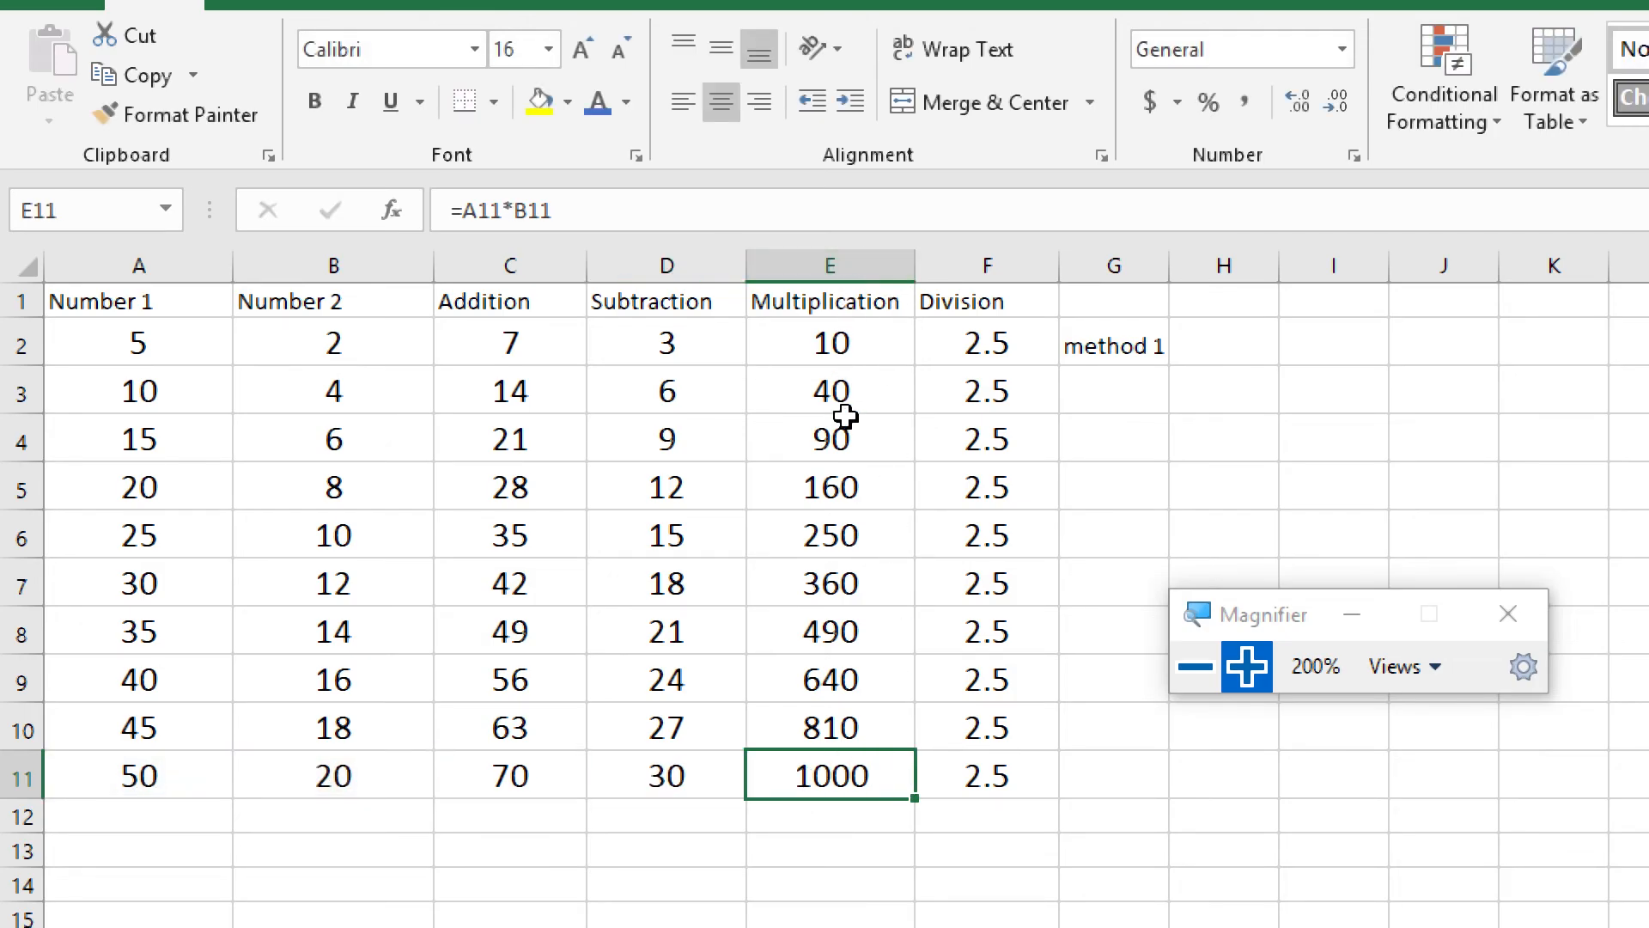
double_click(894, 776)
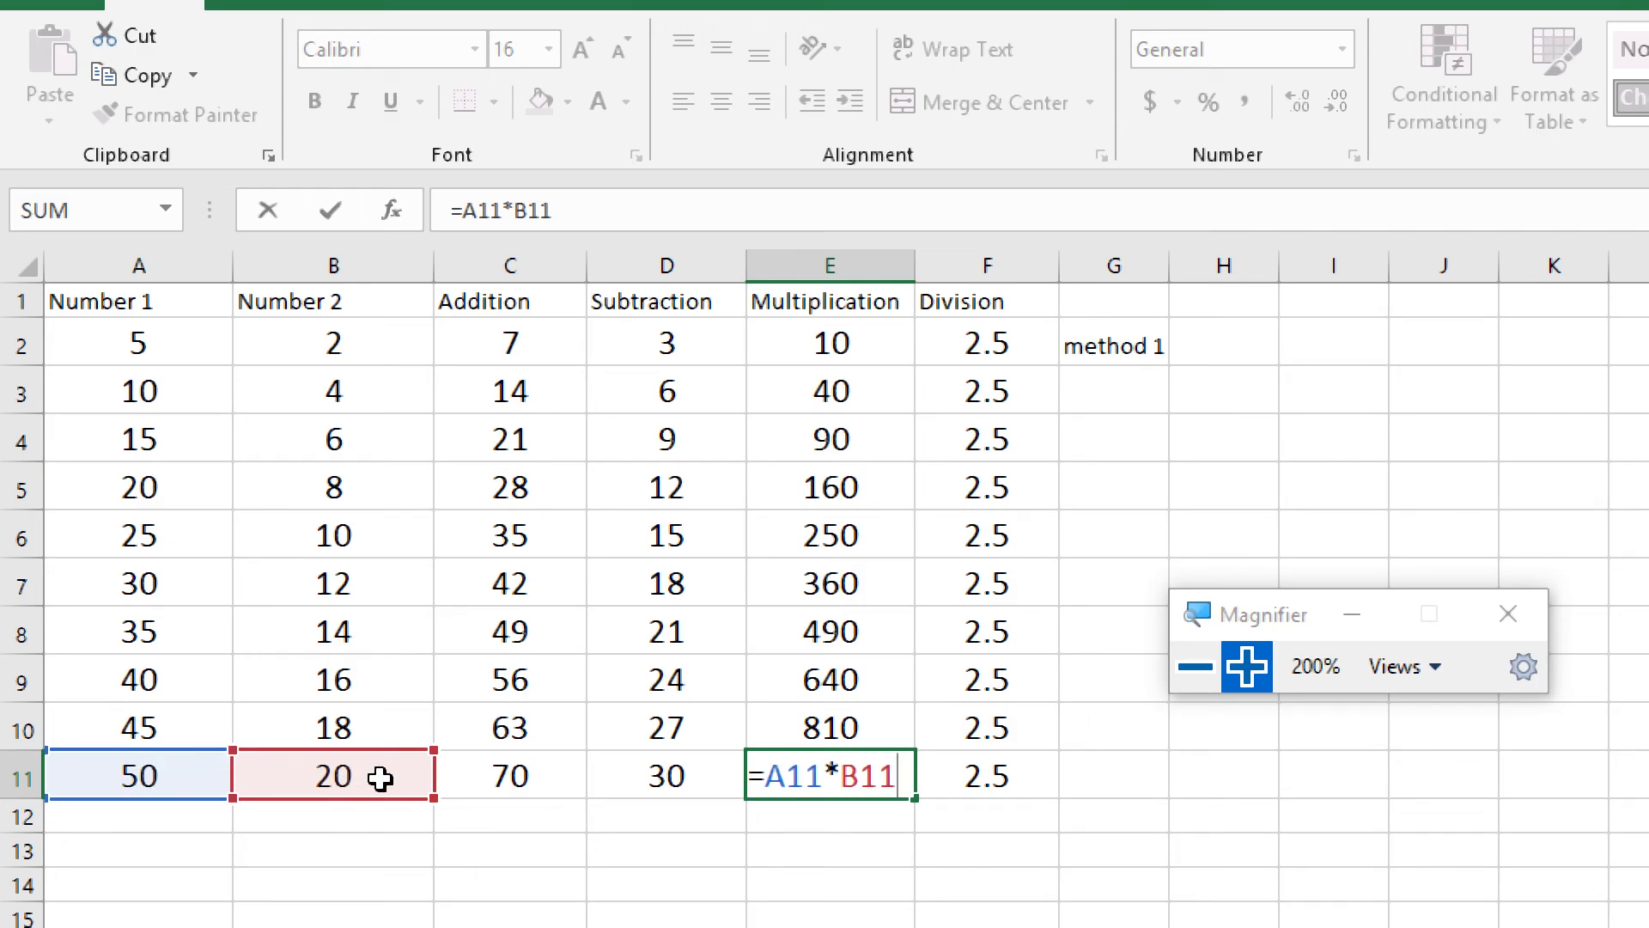
key("Return")
left_click(865, 784)
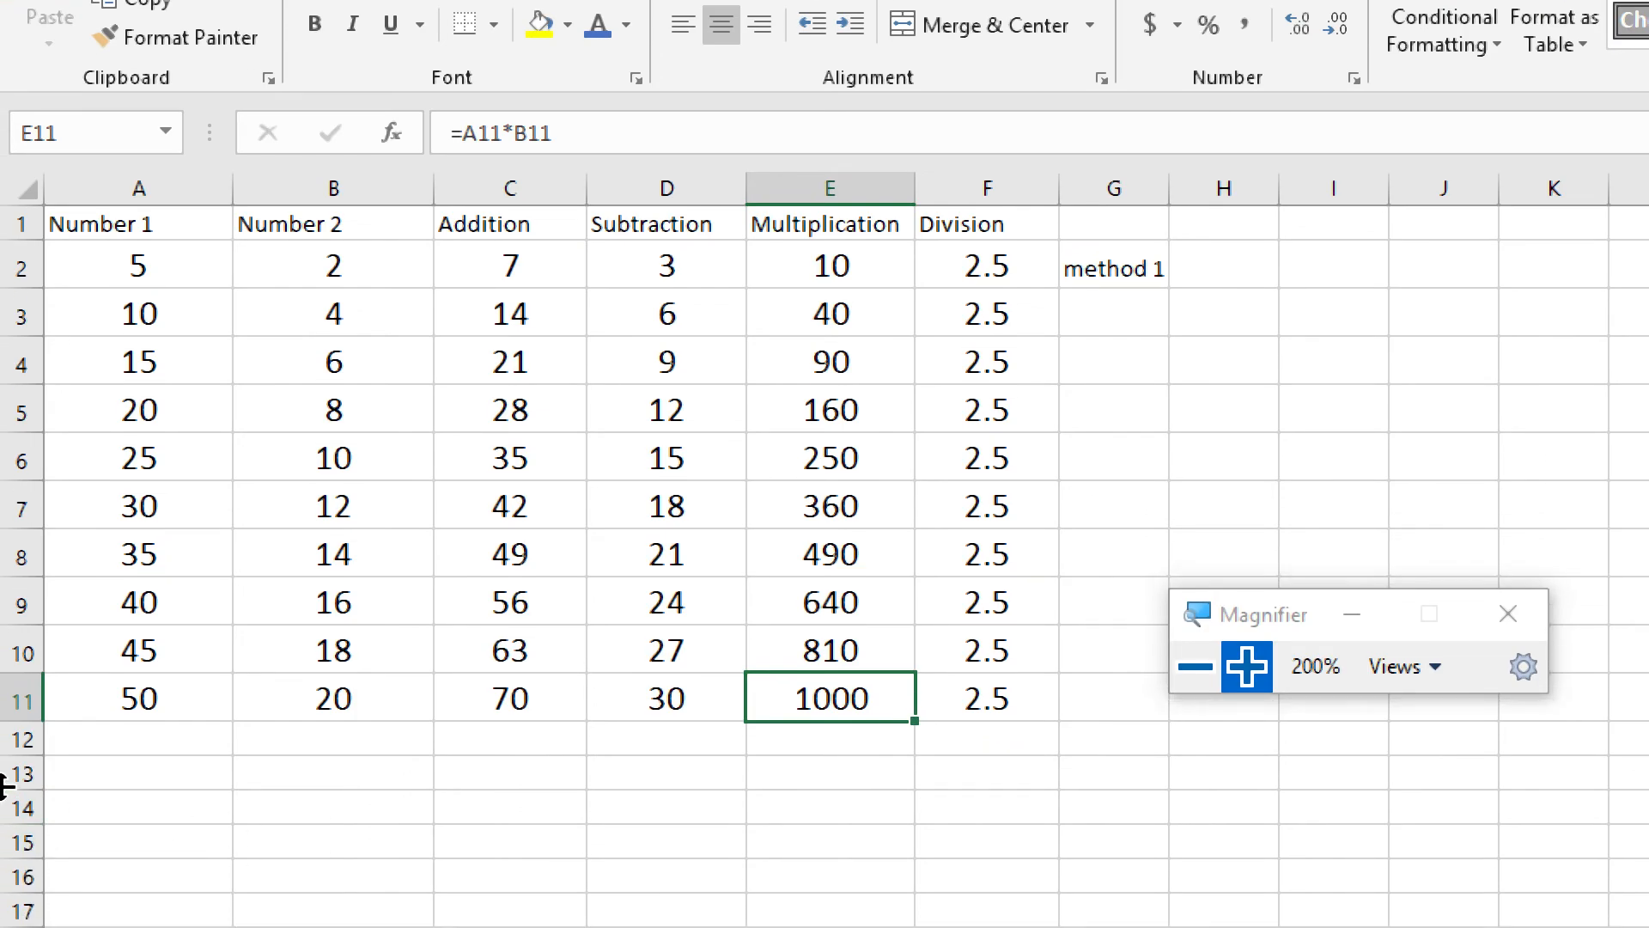
Extend the number series in row 12 with 100 in A12 and 50 in B12
left_click(106, 743)
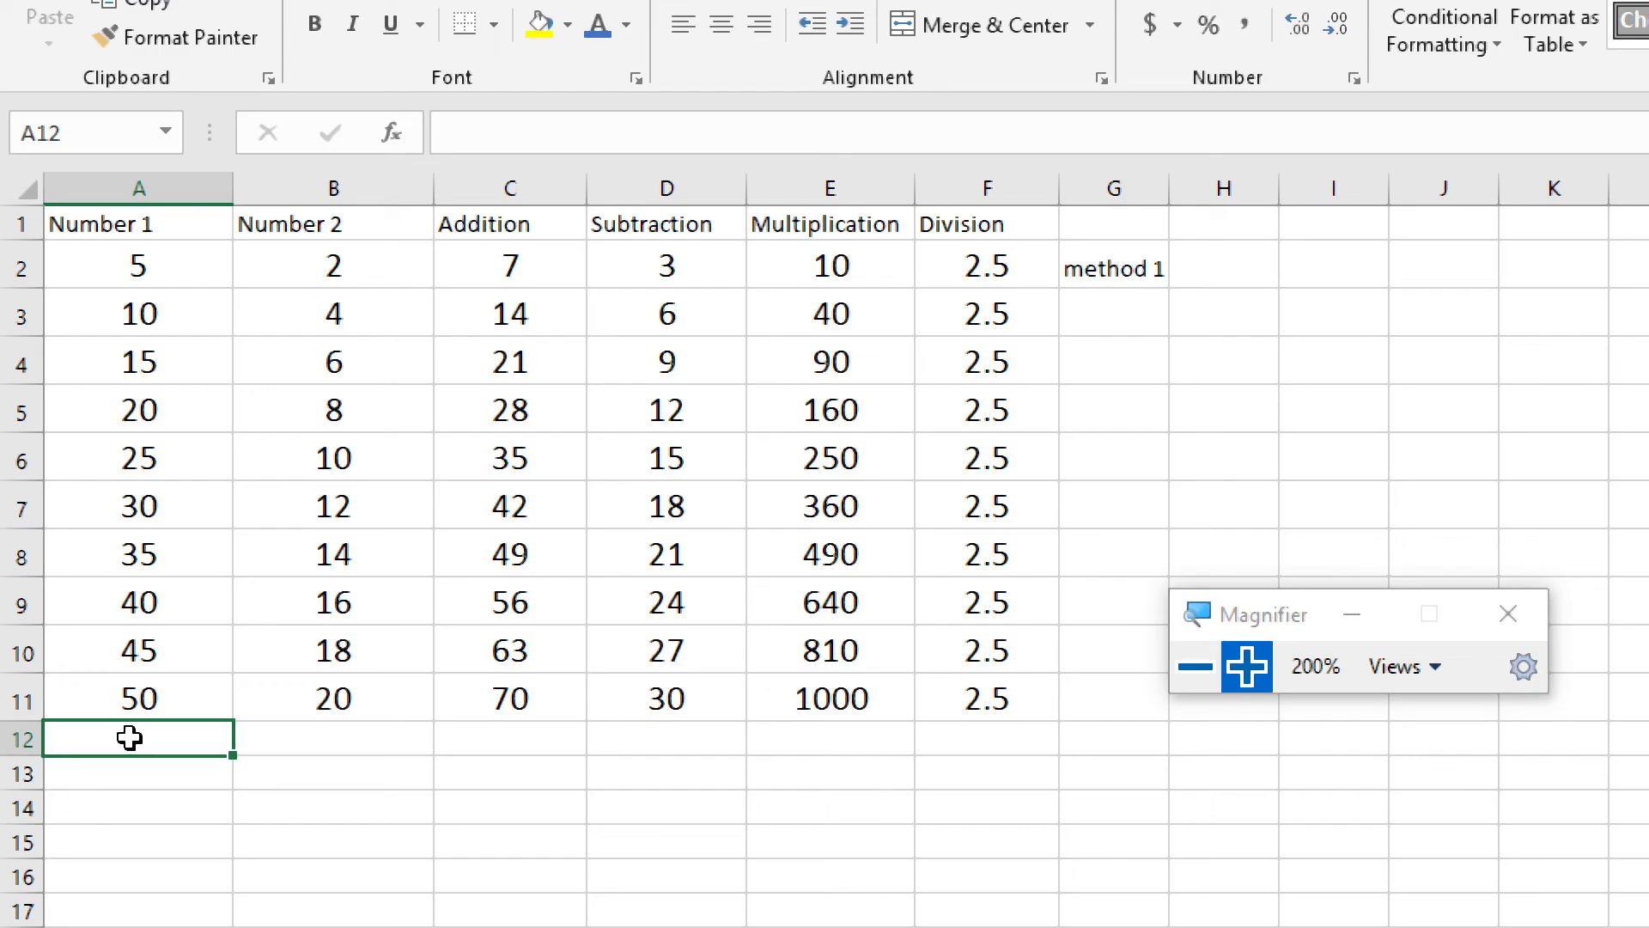
type("100")
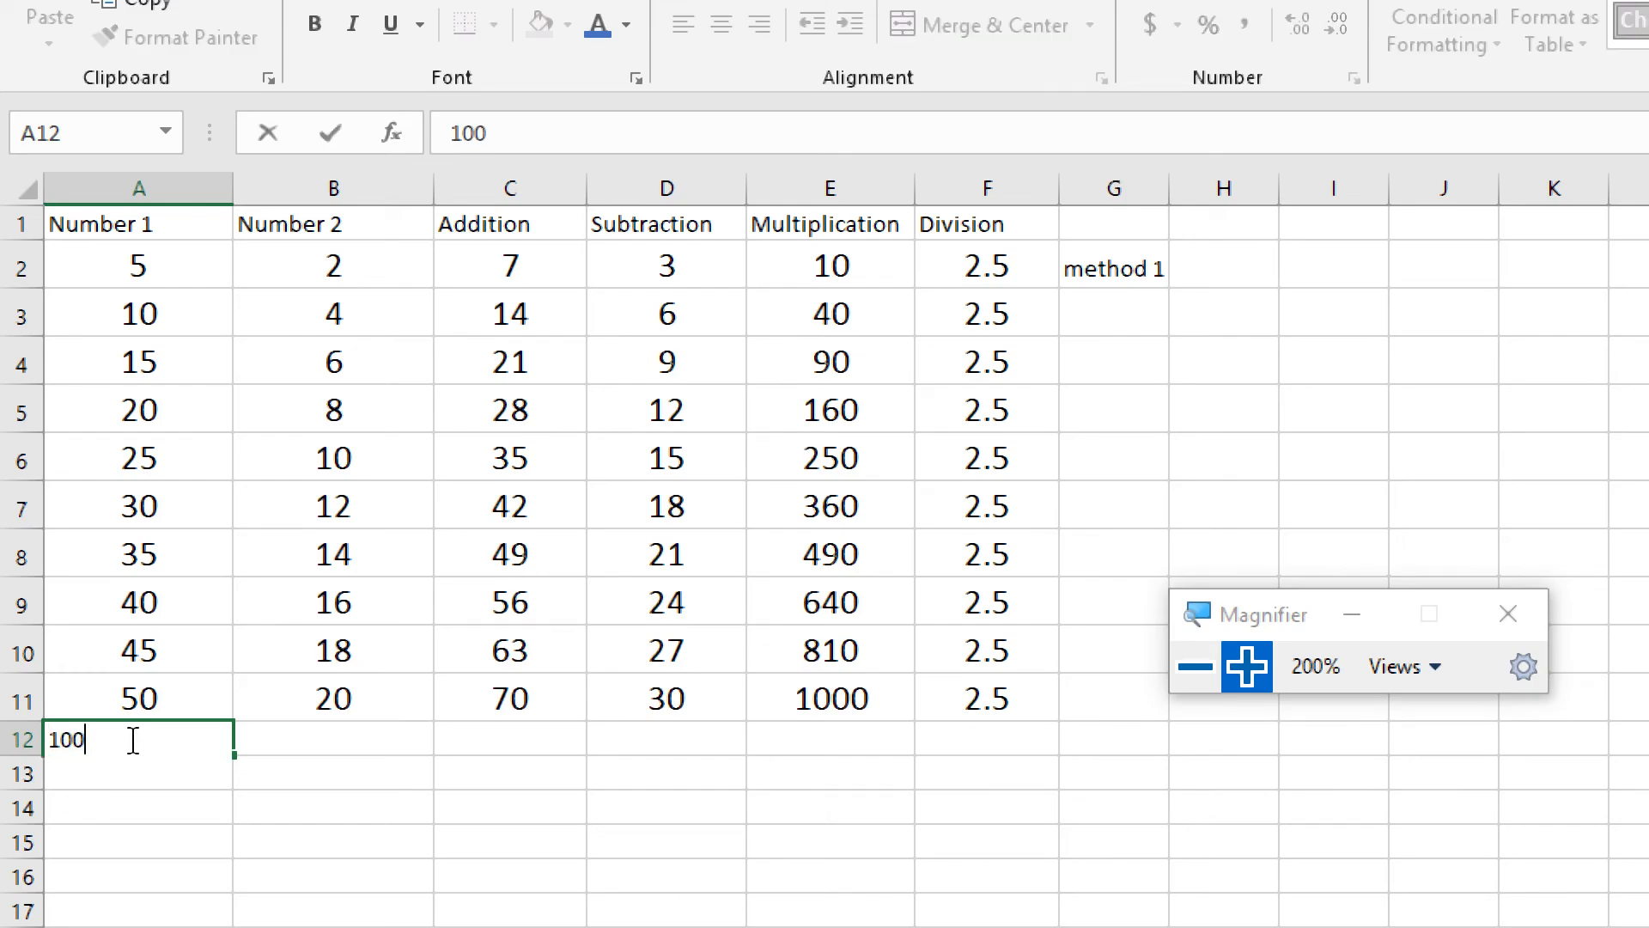
key("Return")
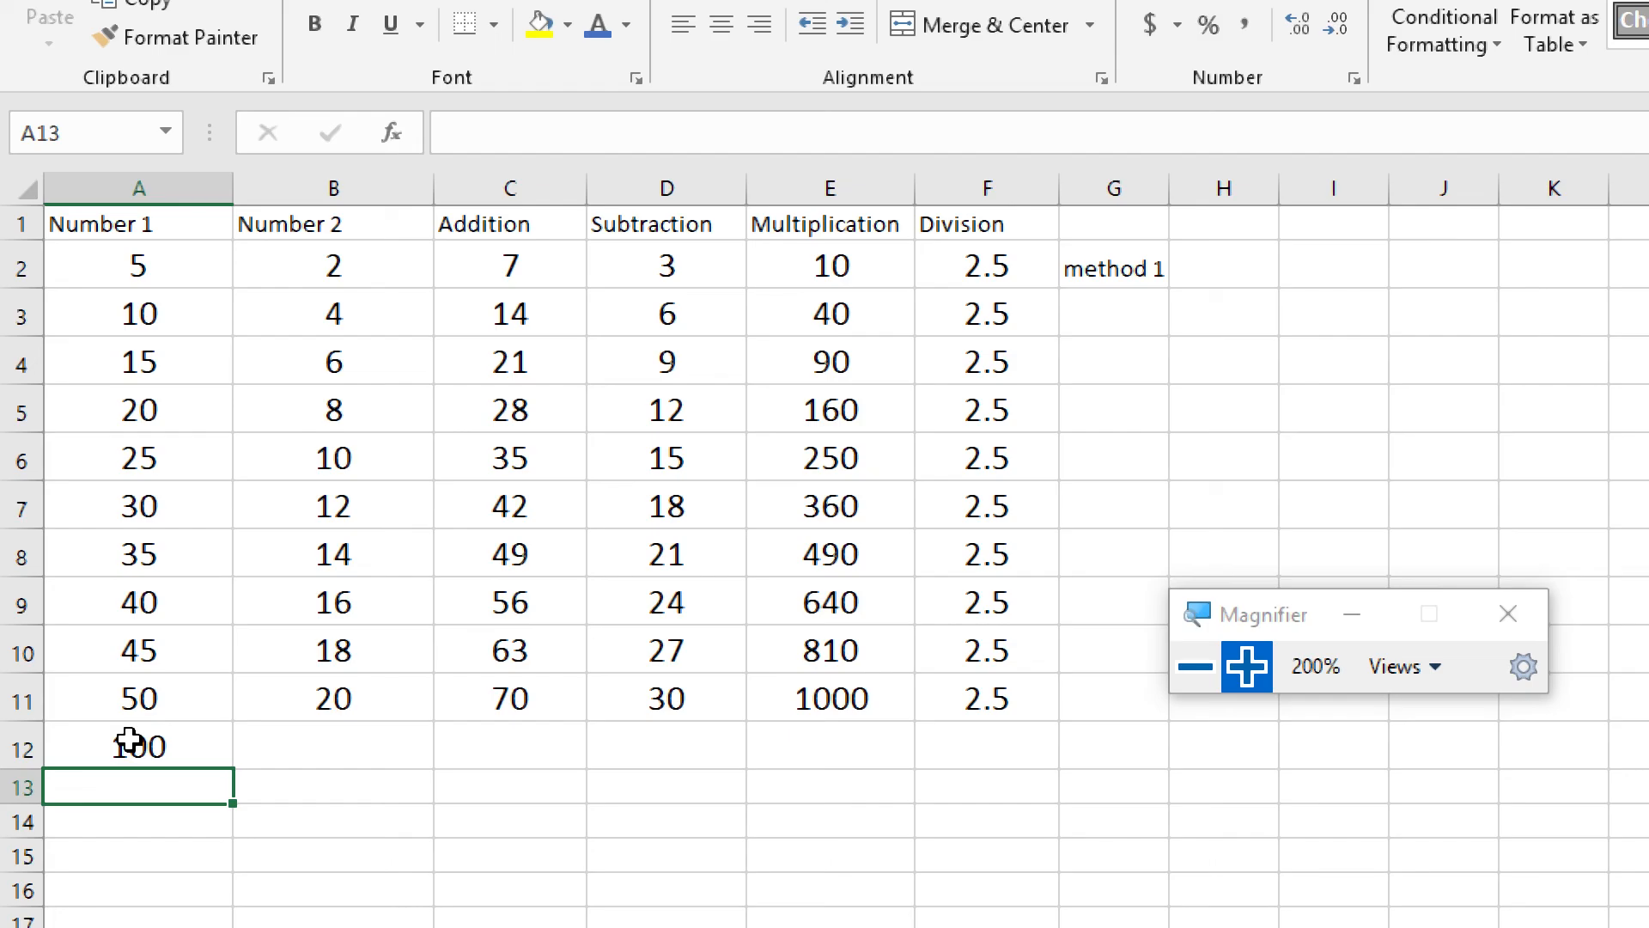
left_click(355, 744)
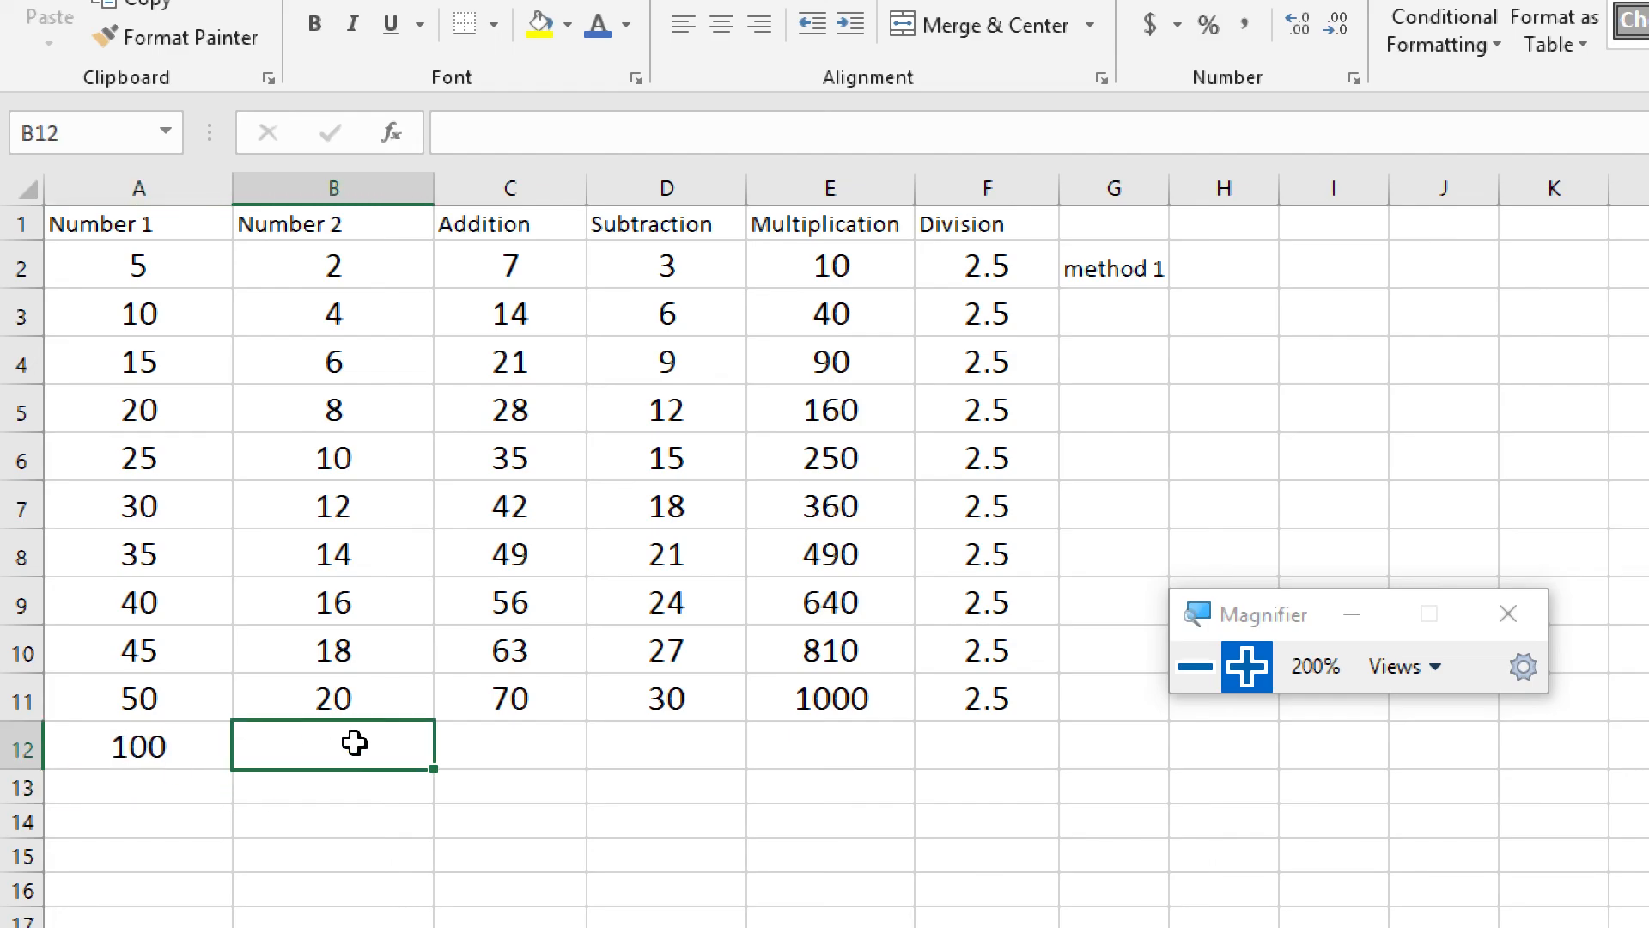
type("50")
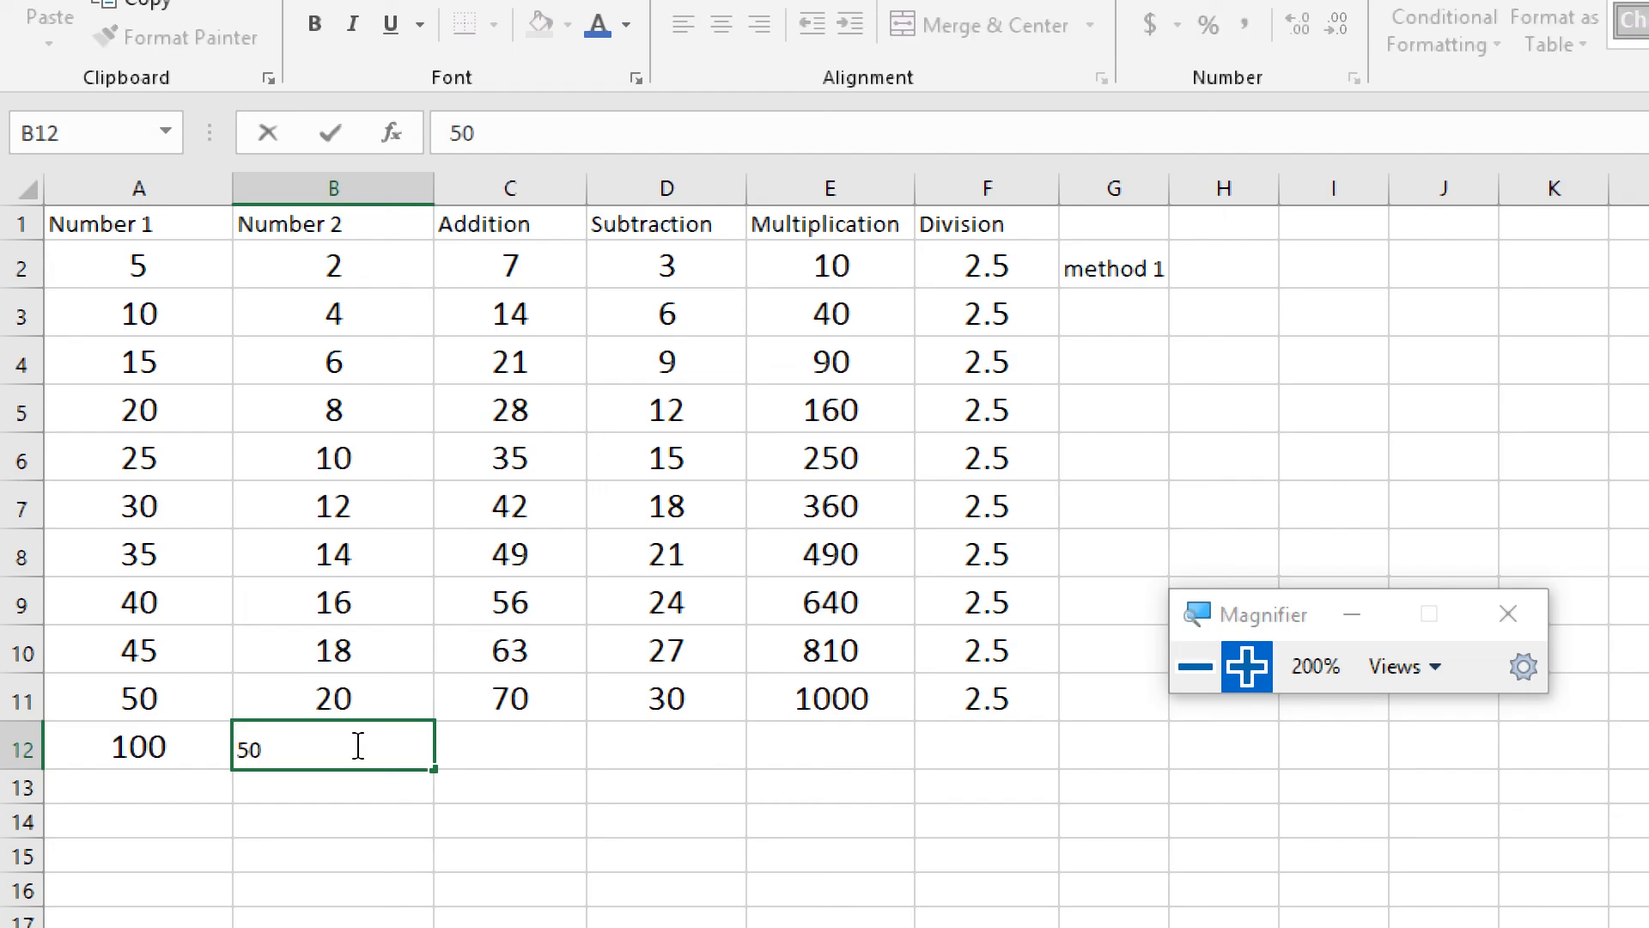
key("Return")
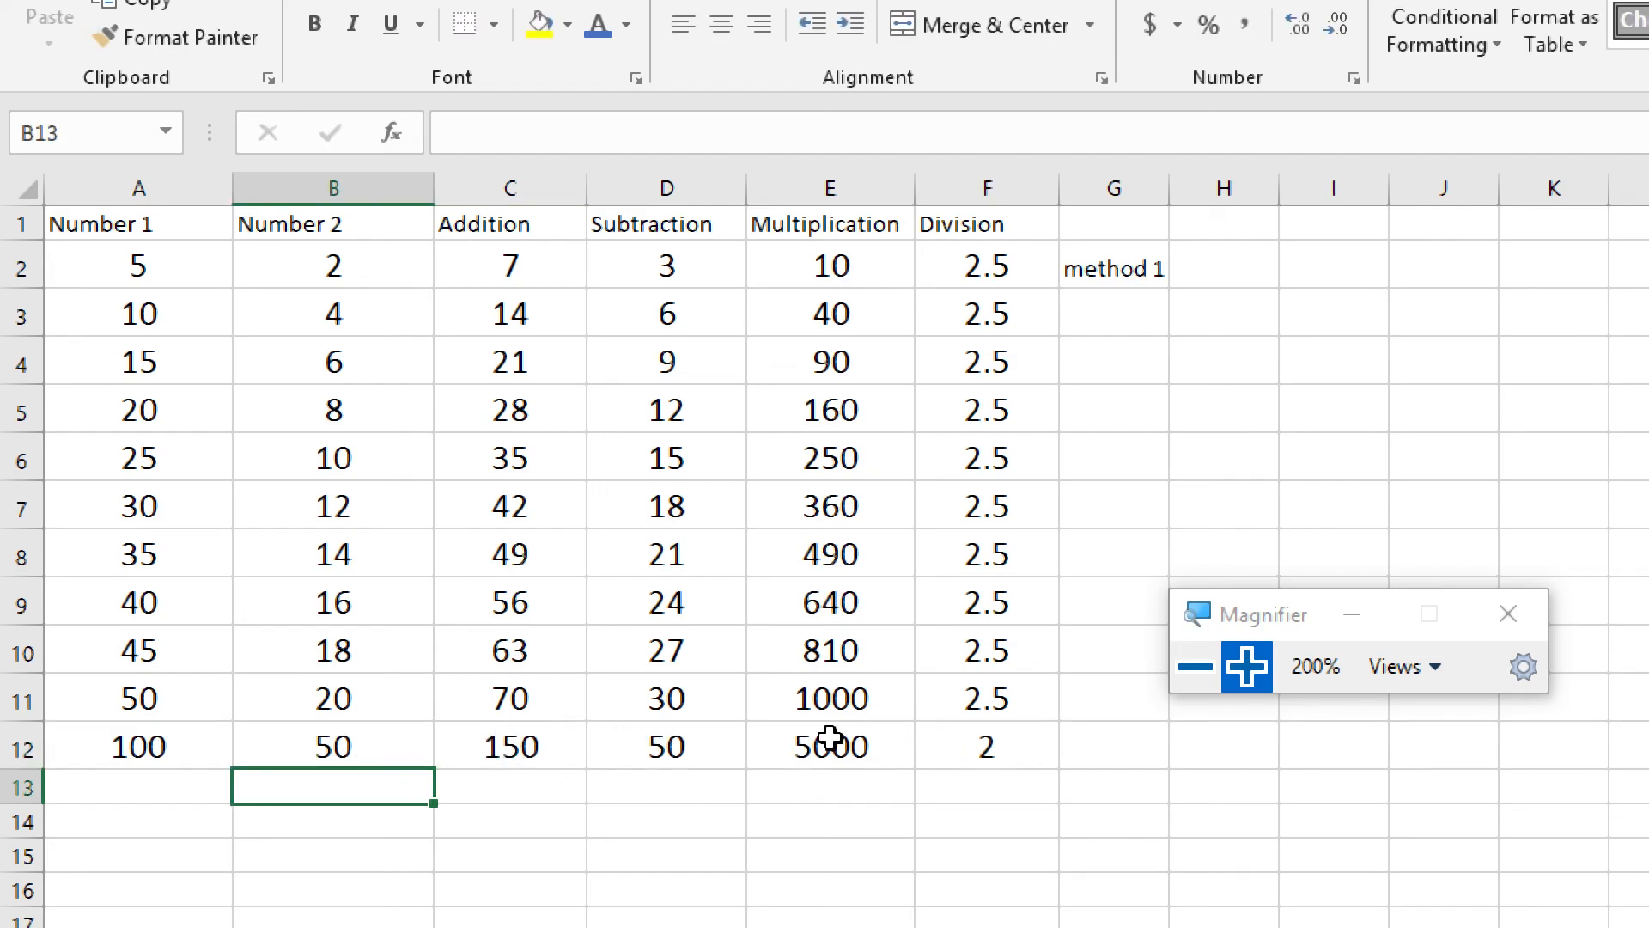
Review the formulas in C12 through F12 and the two input numbers in A12 and B12
left_click(503, 734)
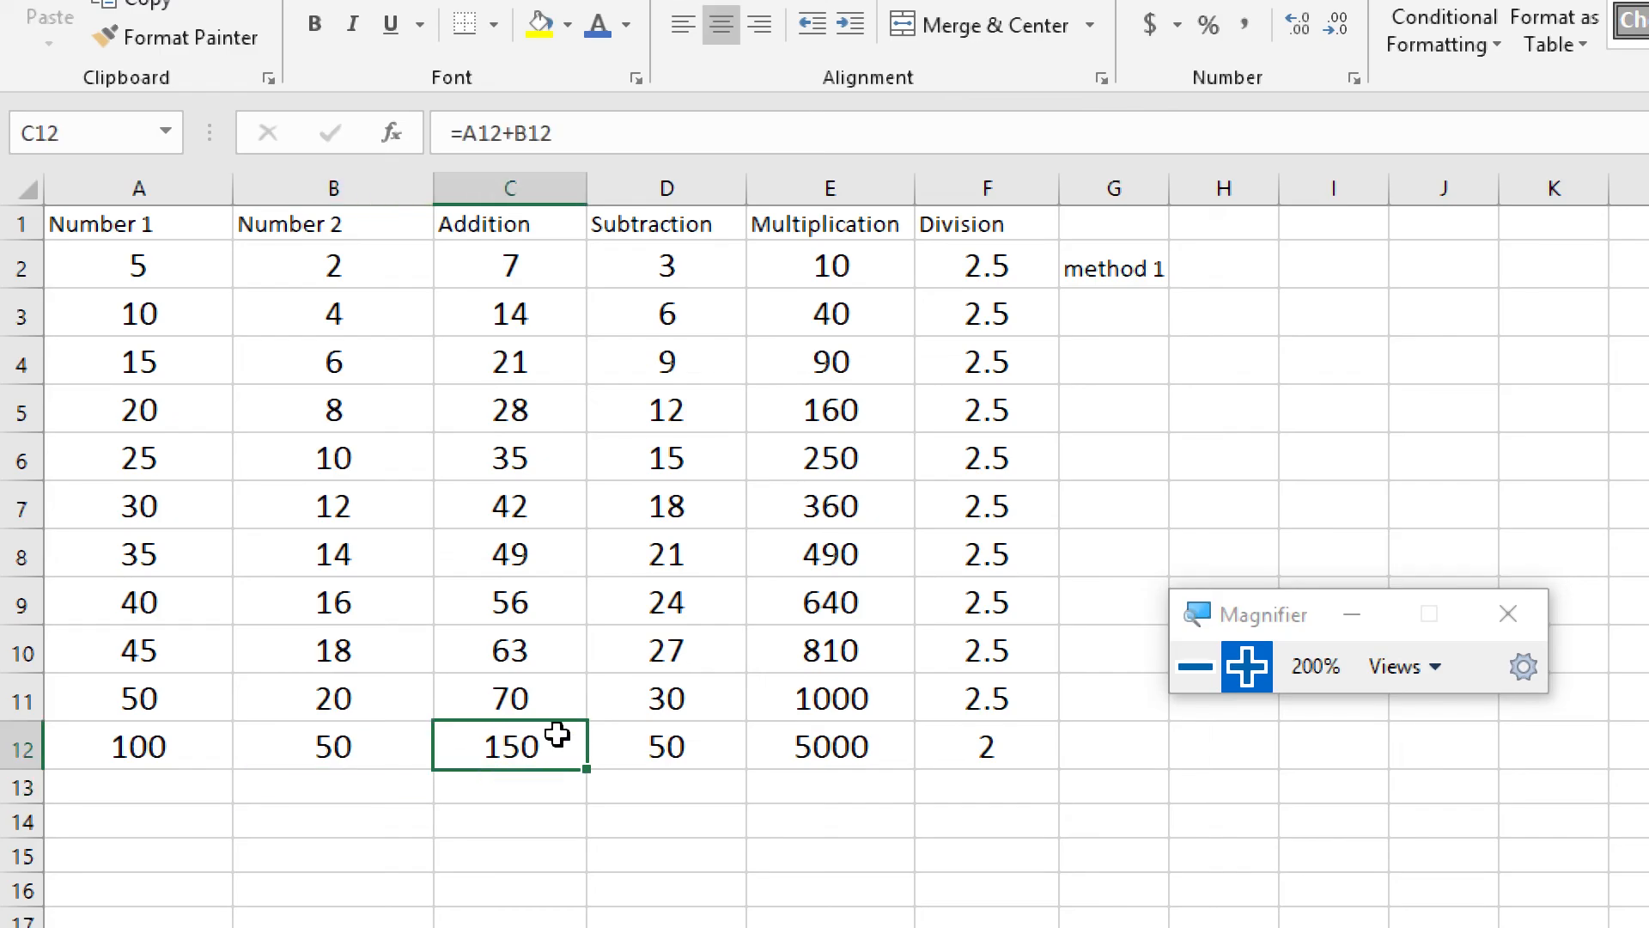
left_click(666, 750)
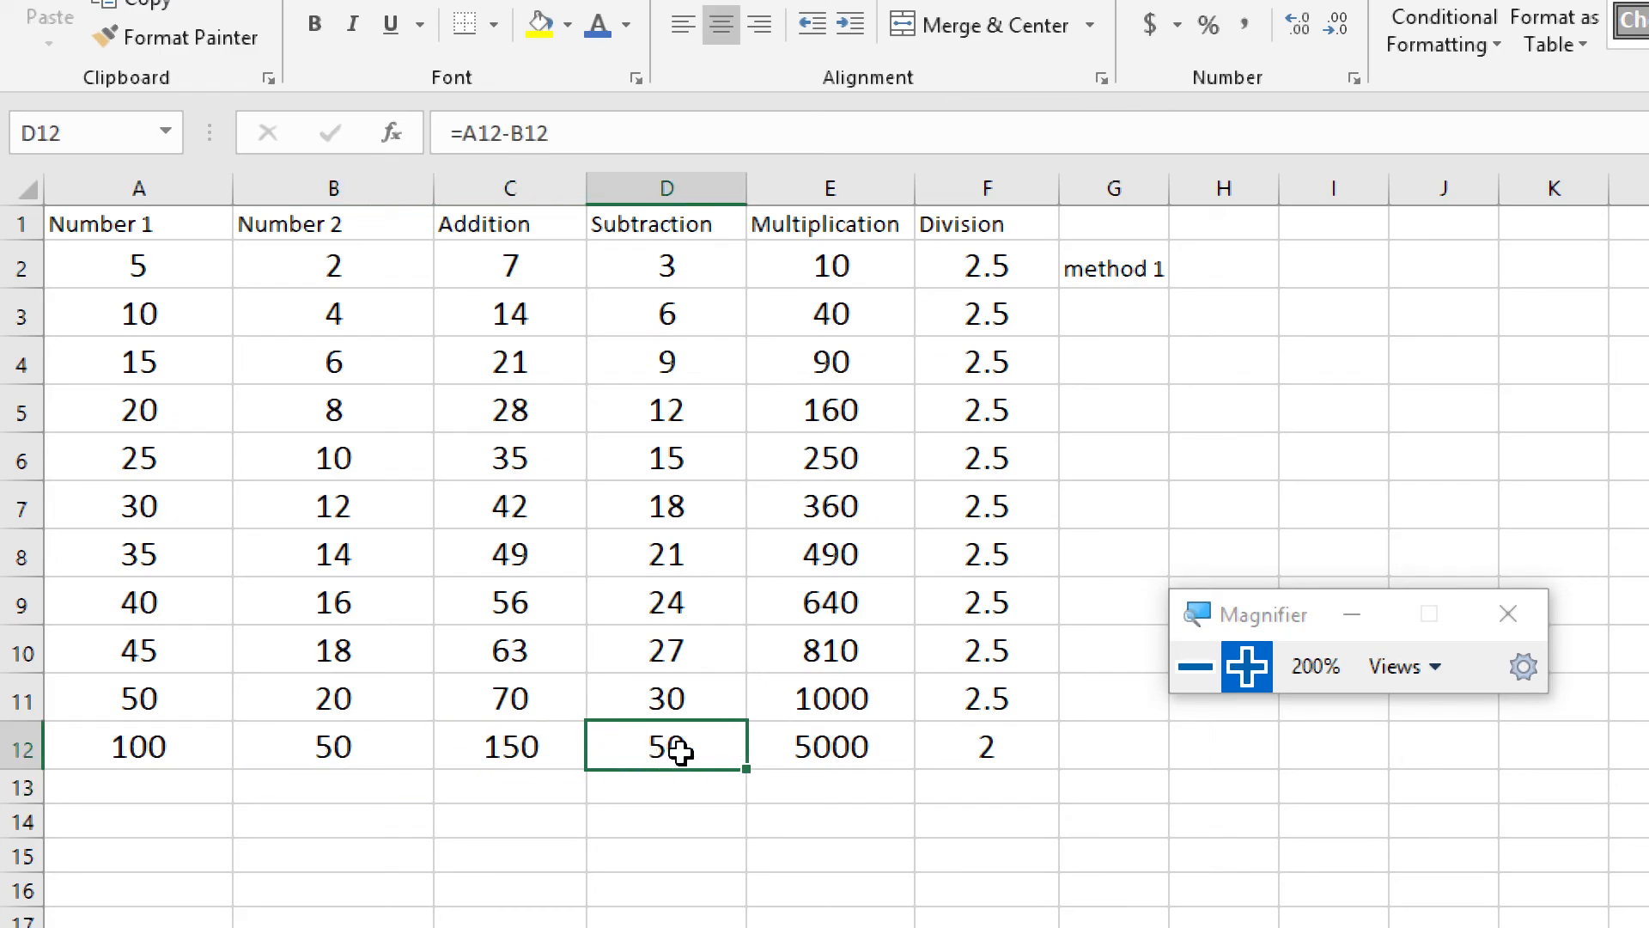
left_click(846, 746)
left_click(1027, 748)
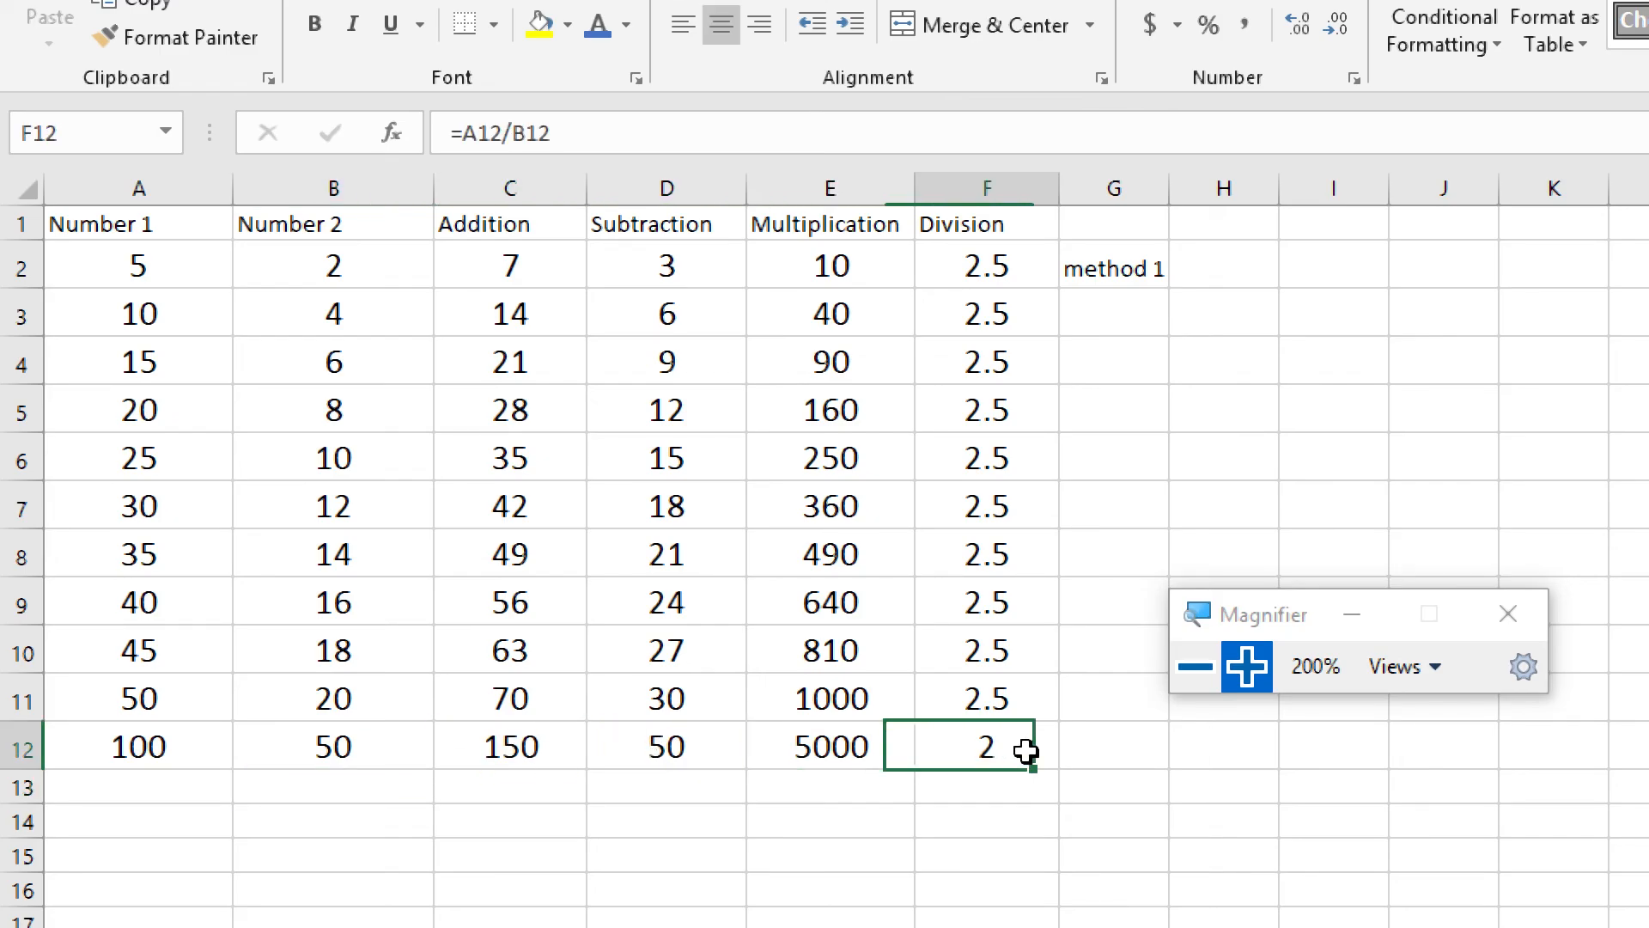
left_click(118, 746)
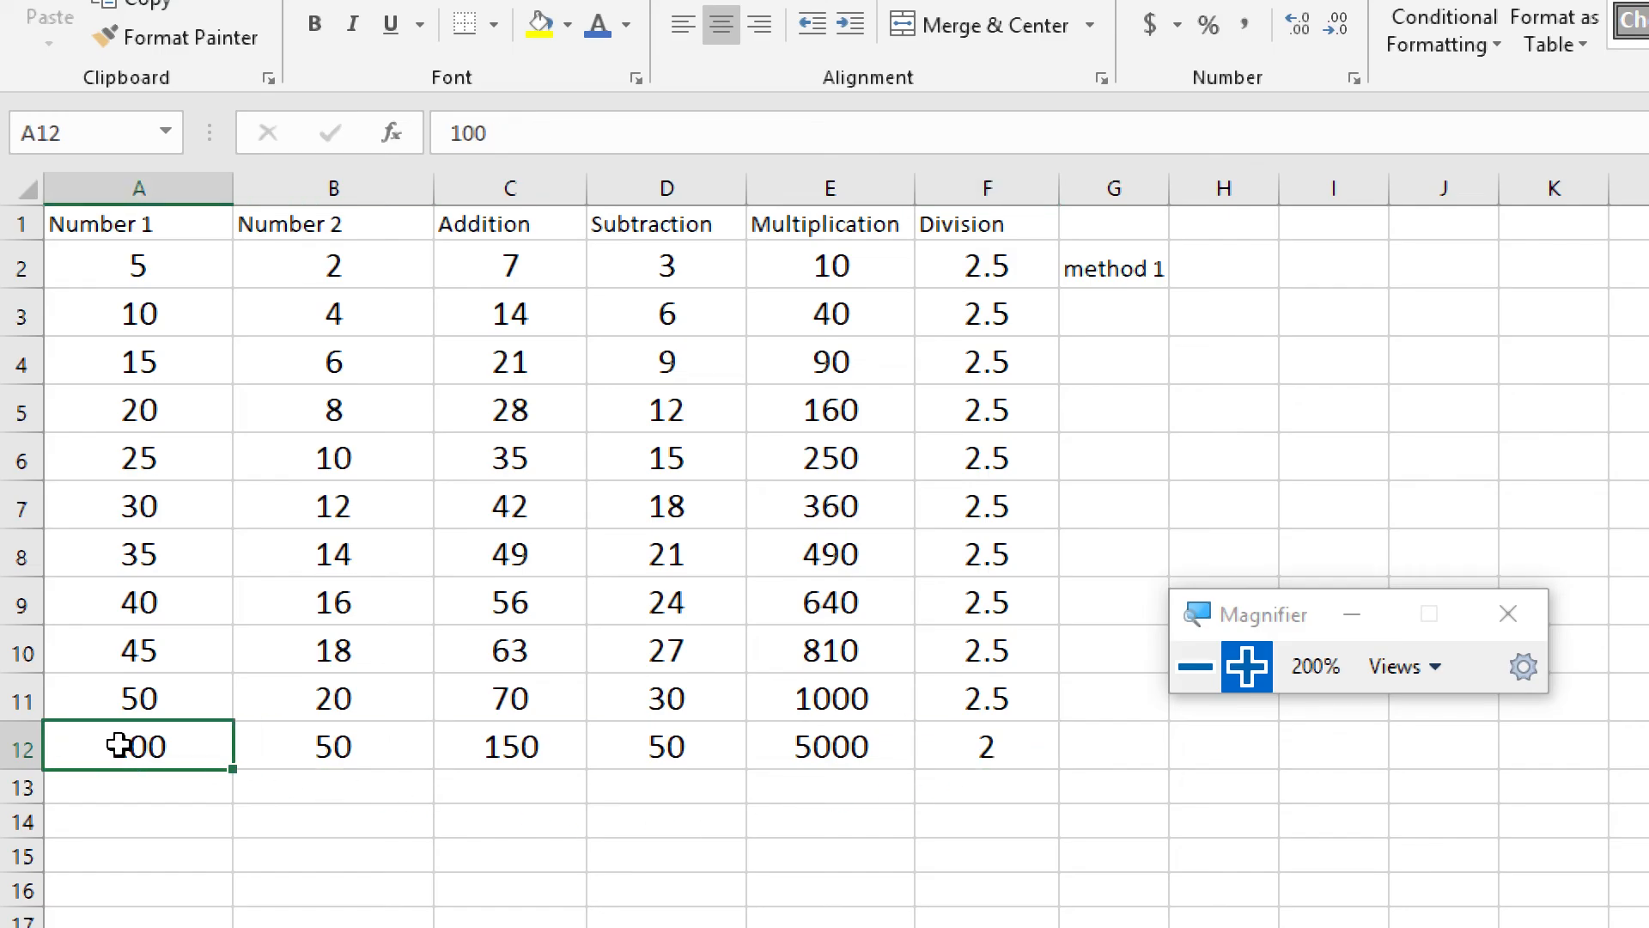
left_click(334, 738)
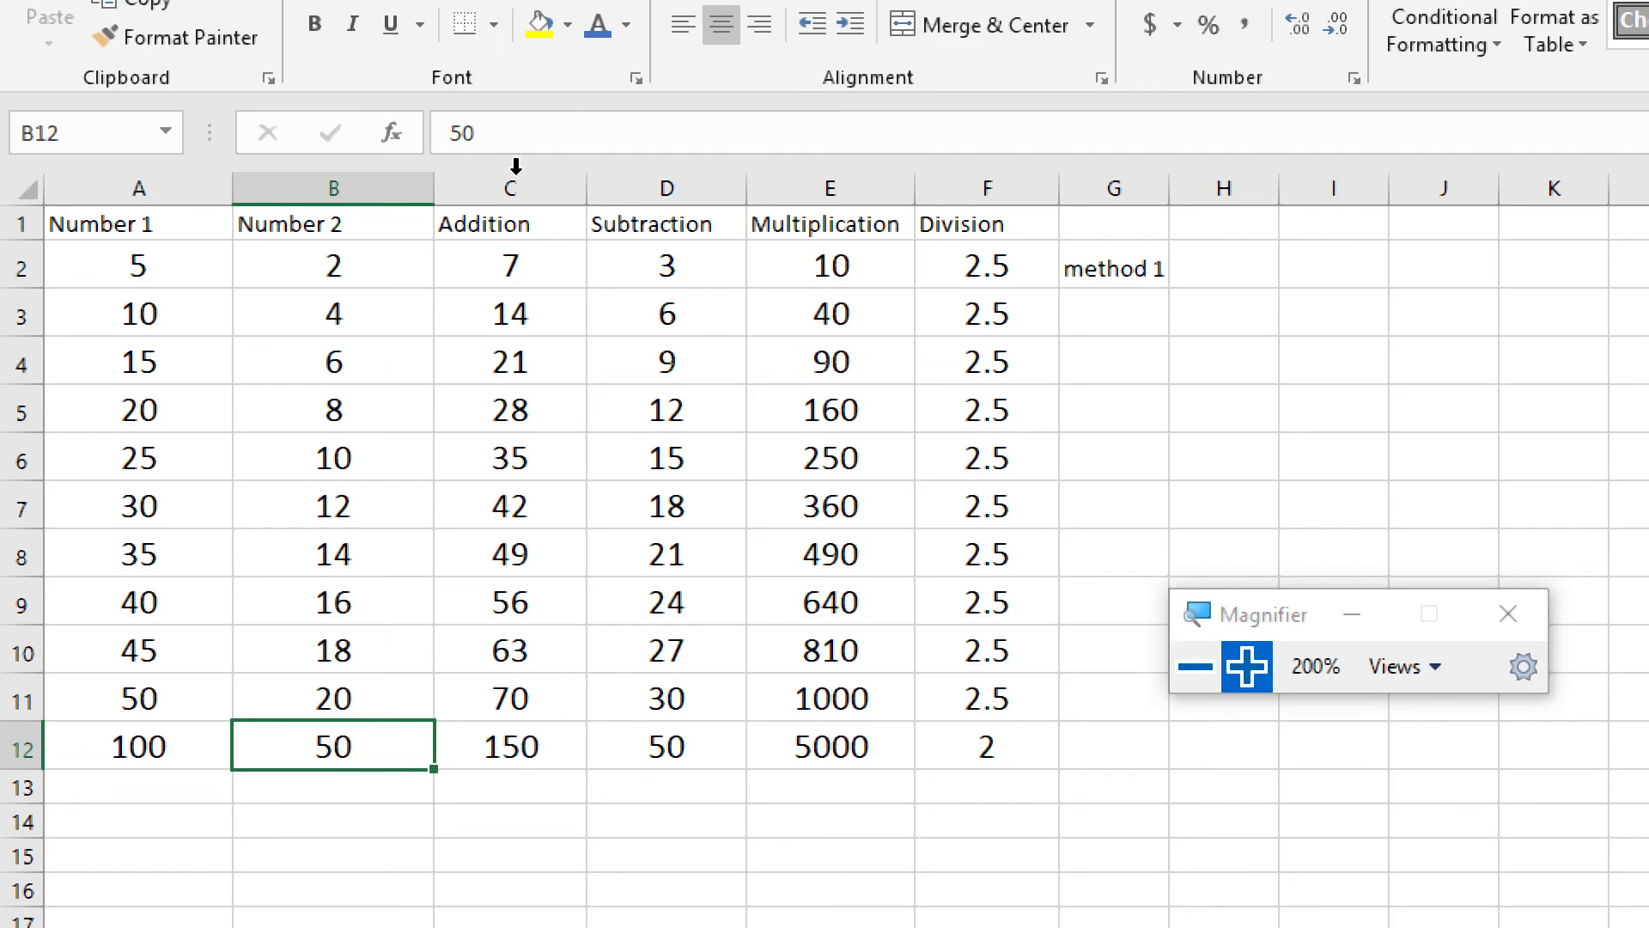
Check which cells the Addition and Subtraction formulas in C12 and D12 refer to, leaving both formulas unedited
left_click(557, 753)
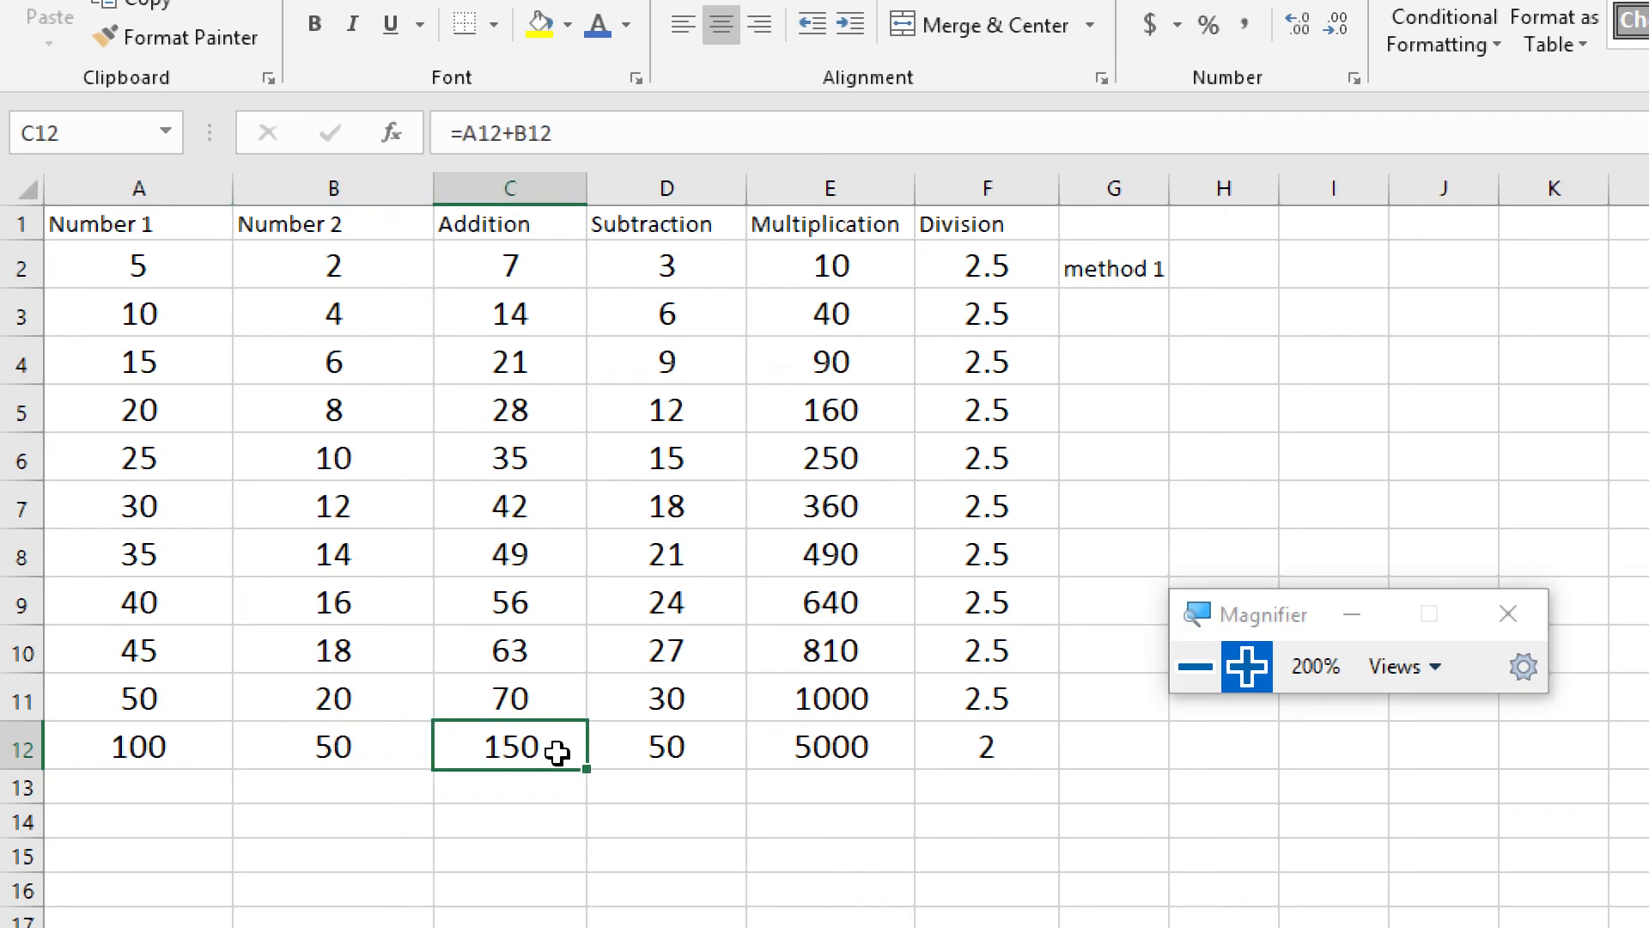
double_click(557, 753)
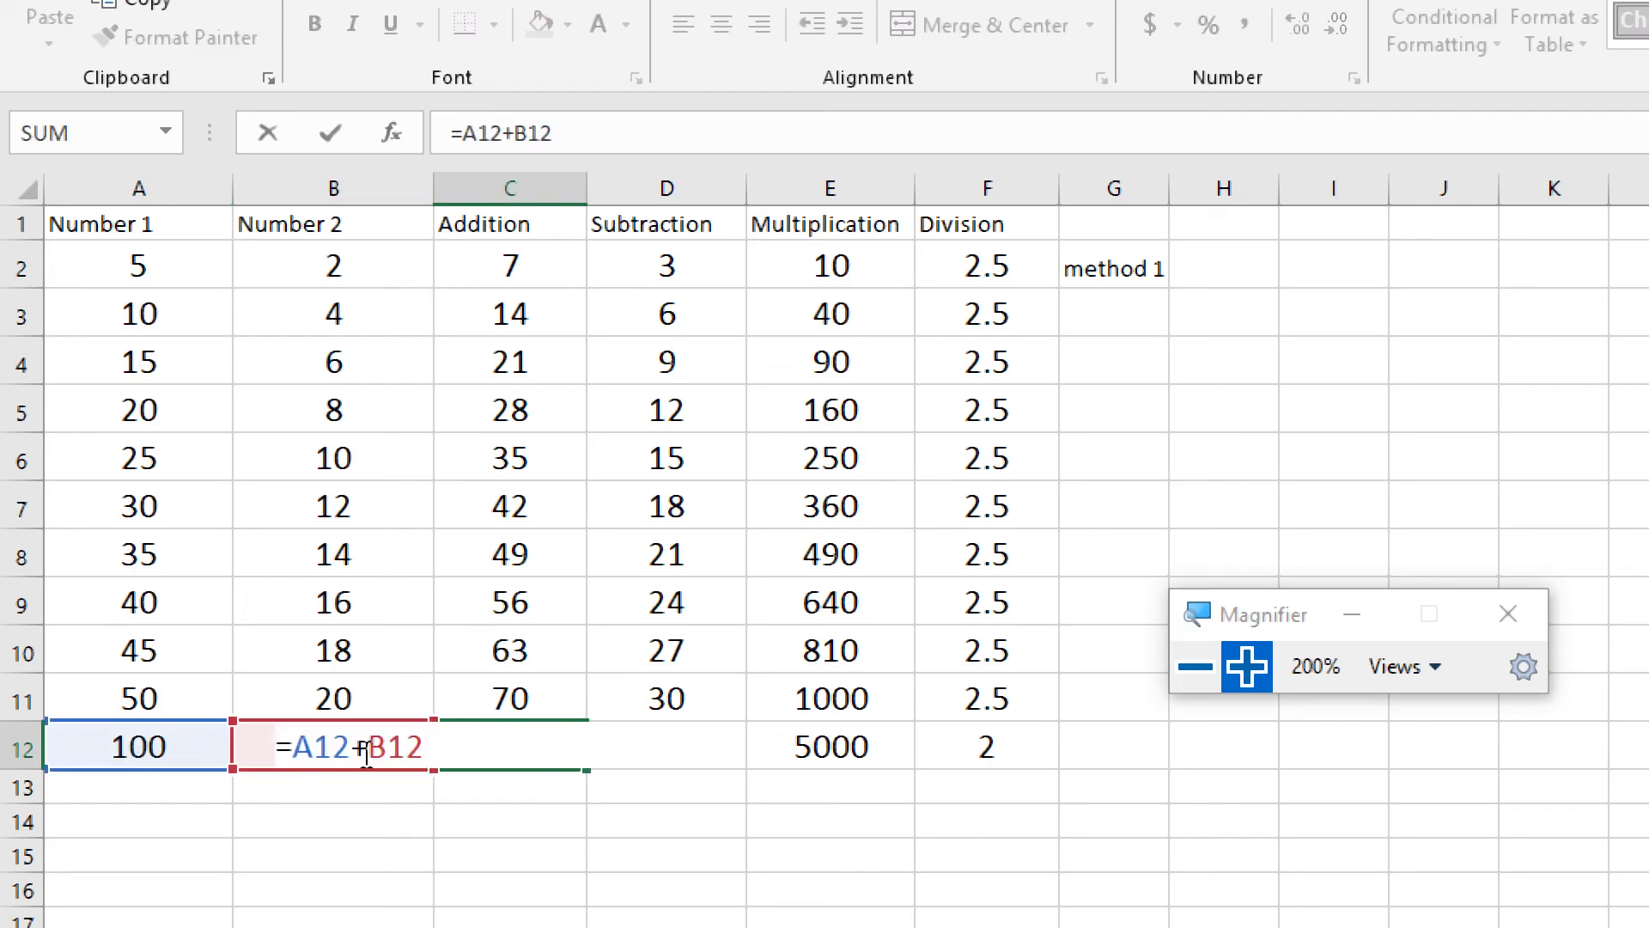
left_click(509, 784)
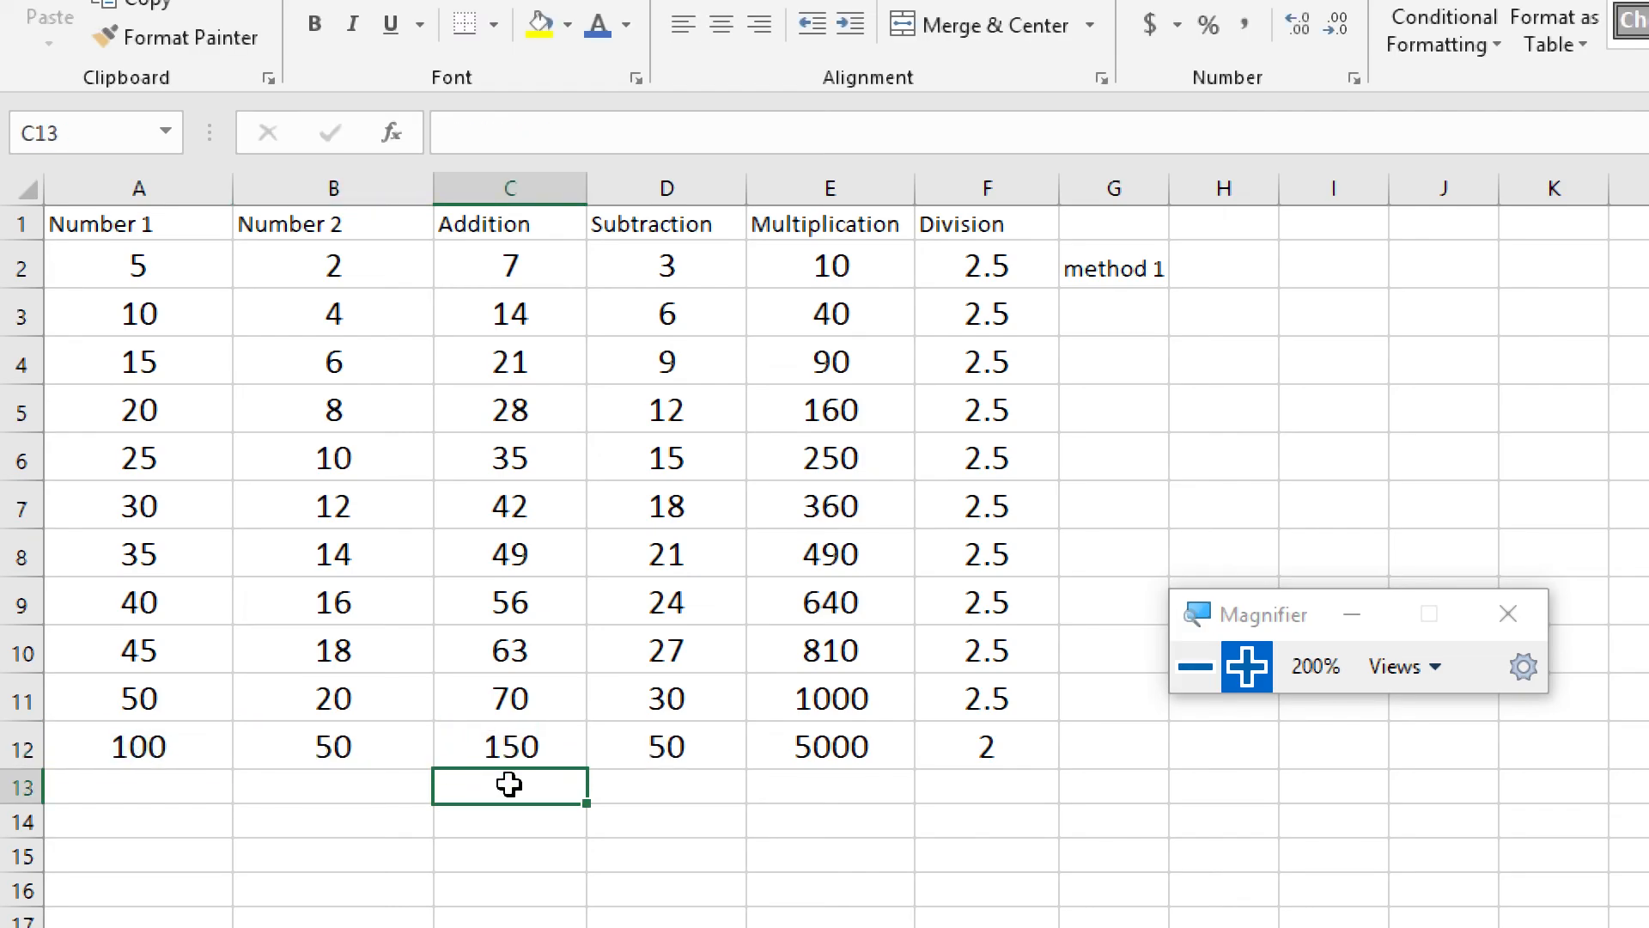
double_click(680, 750)
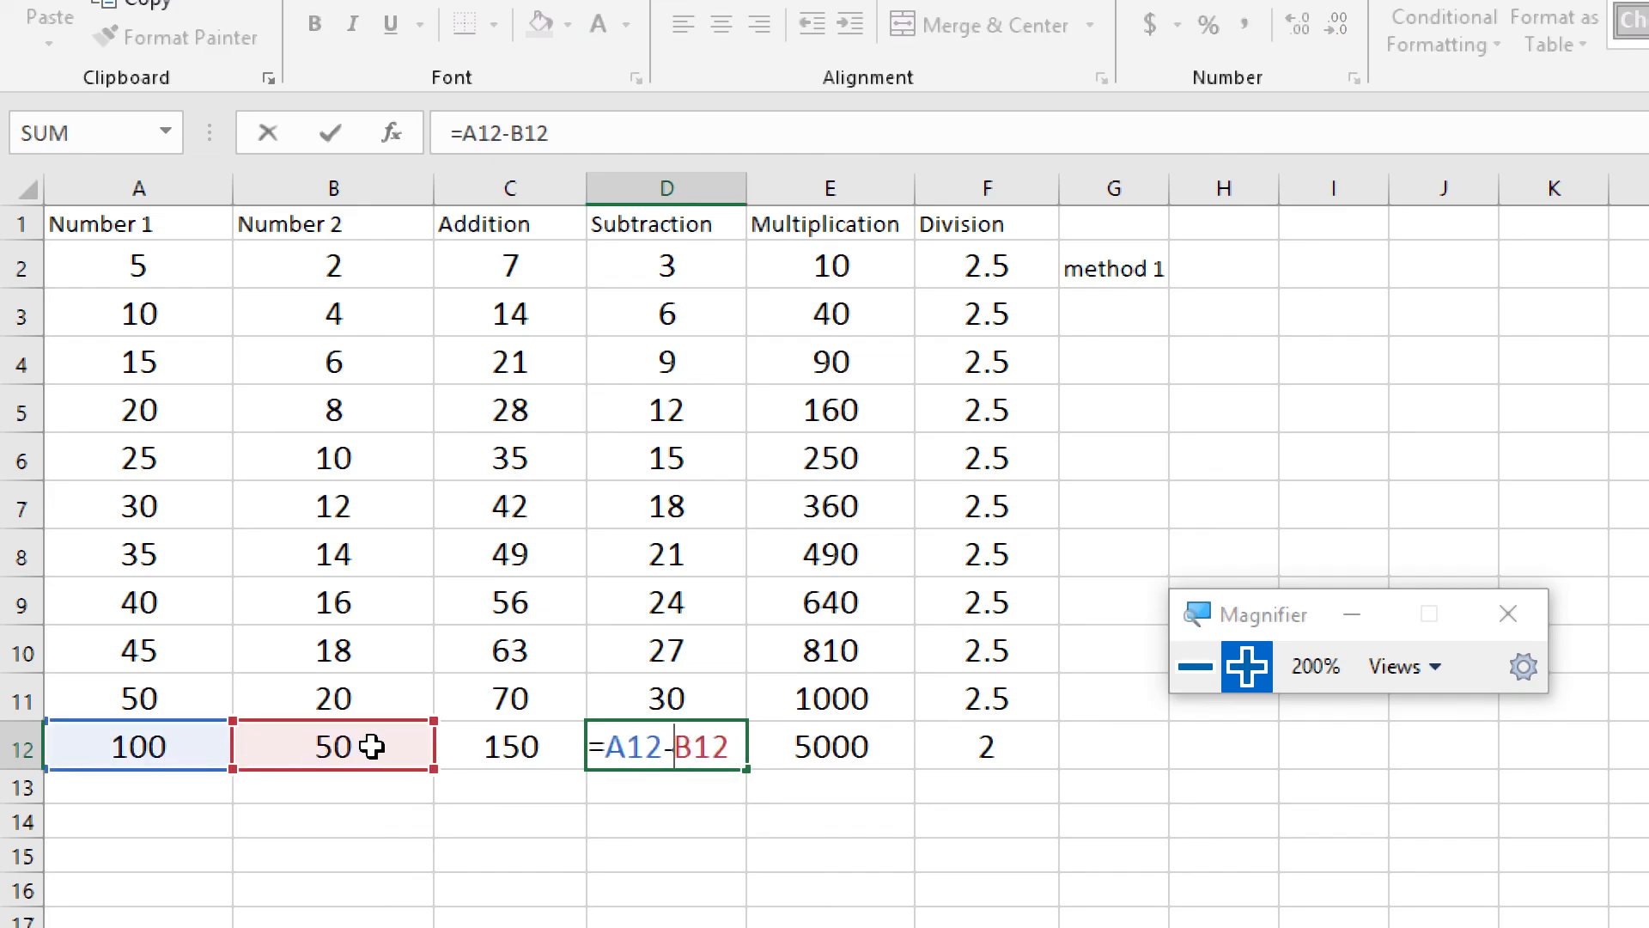
left_click(651, 795)
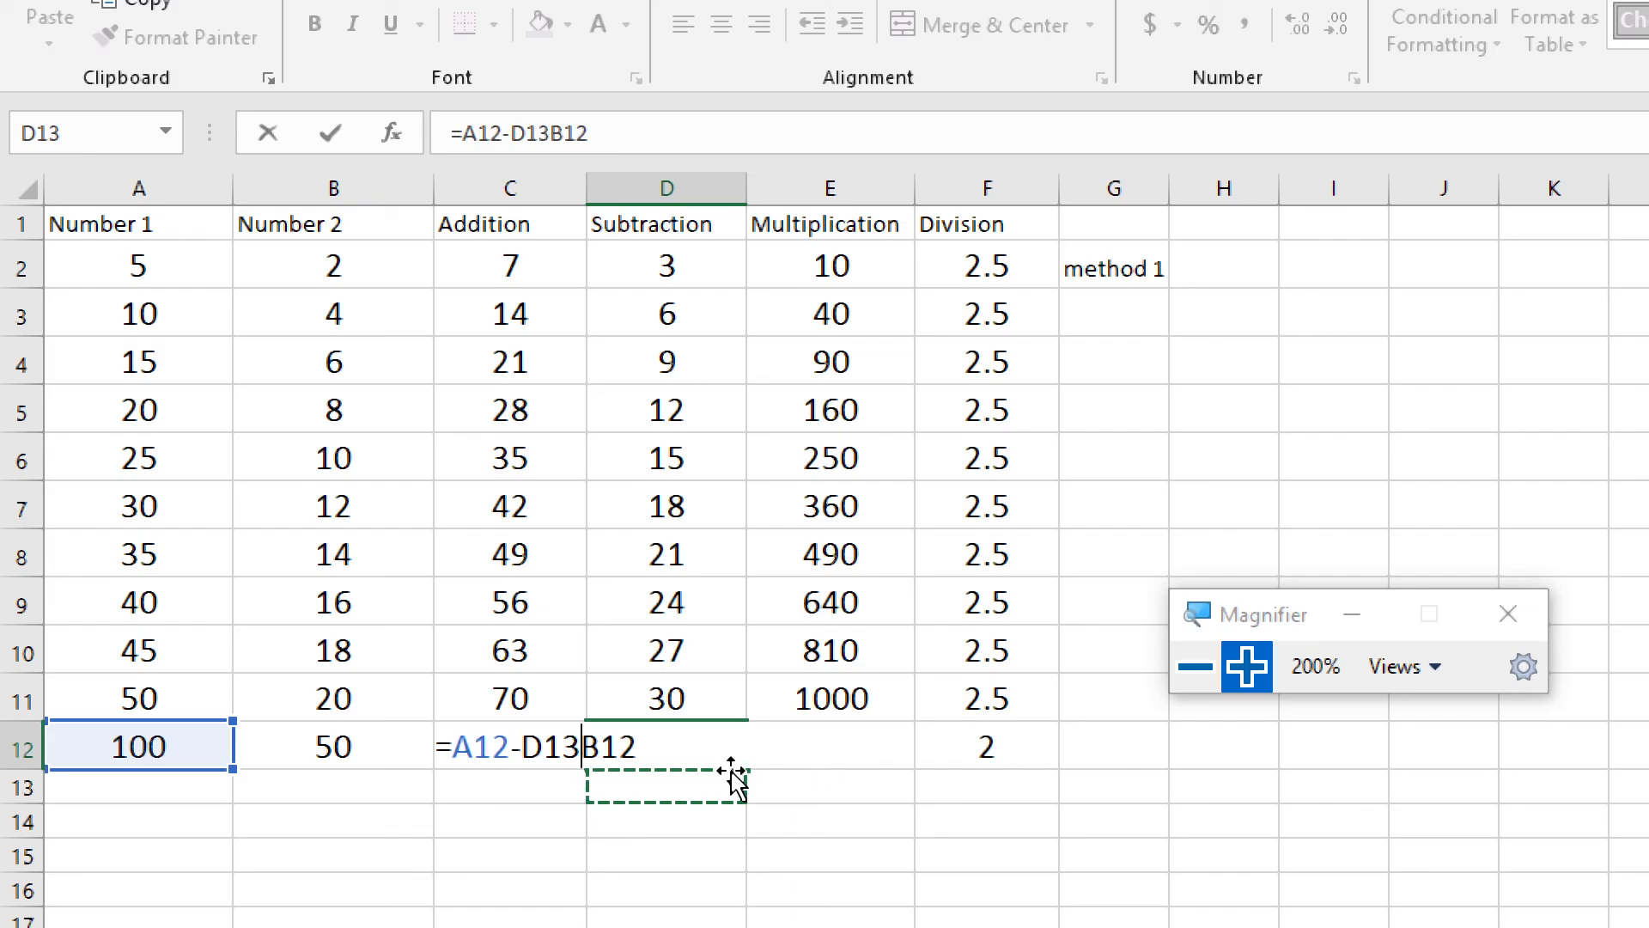
key("Escape")
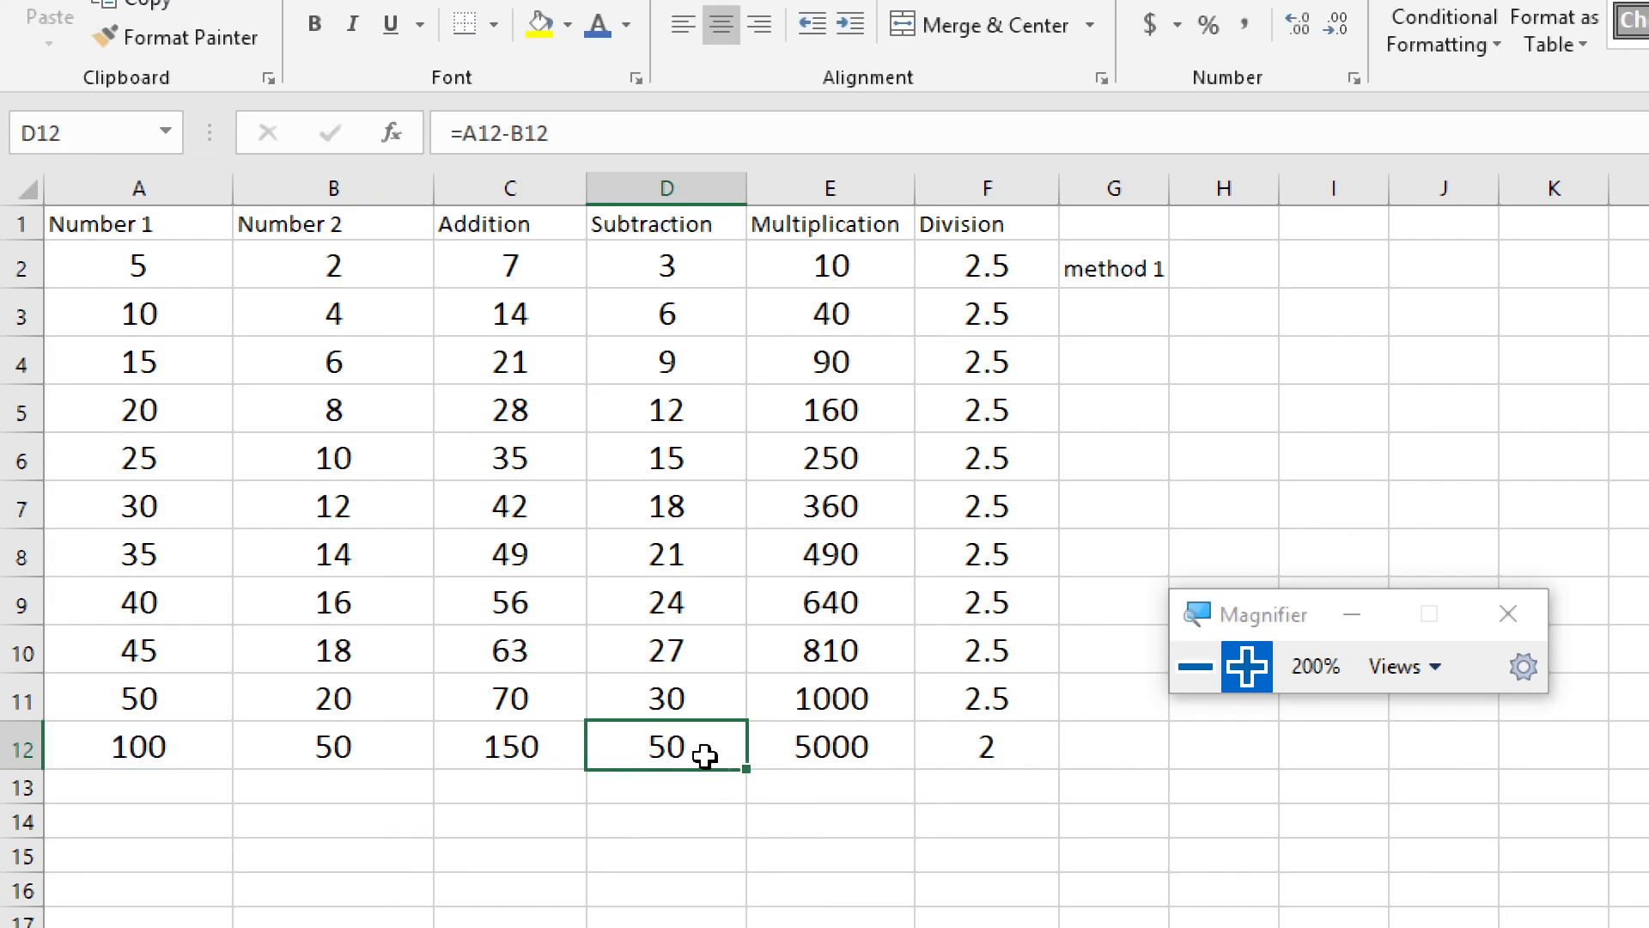
Compare the Multiplication and Division formulas in E12 and F12 with the numbers in A12 and B12
left_click(858, 748)
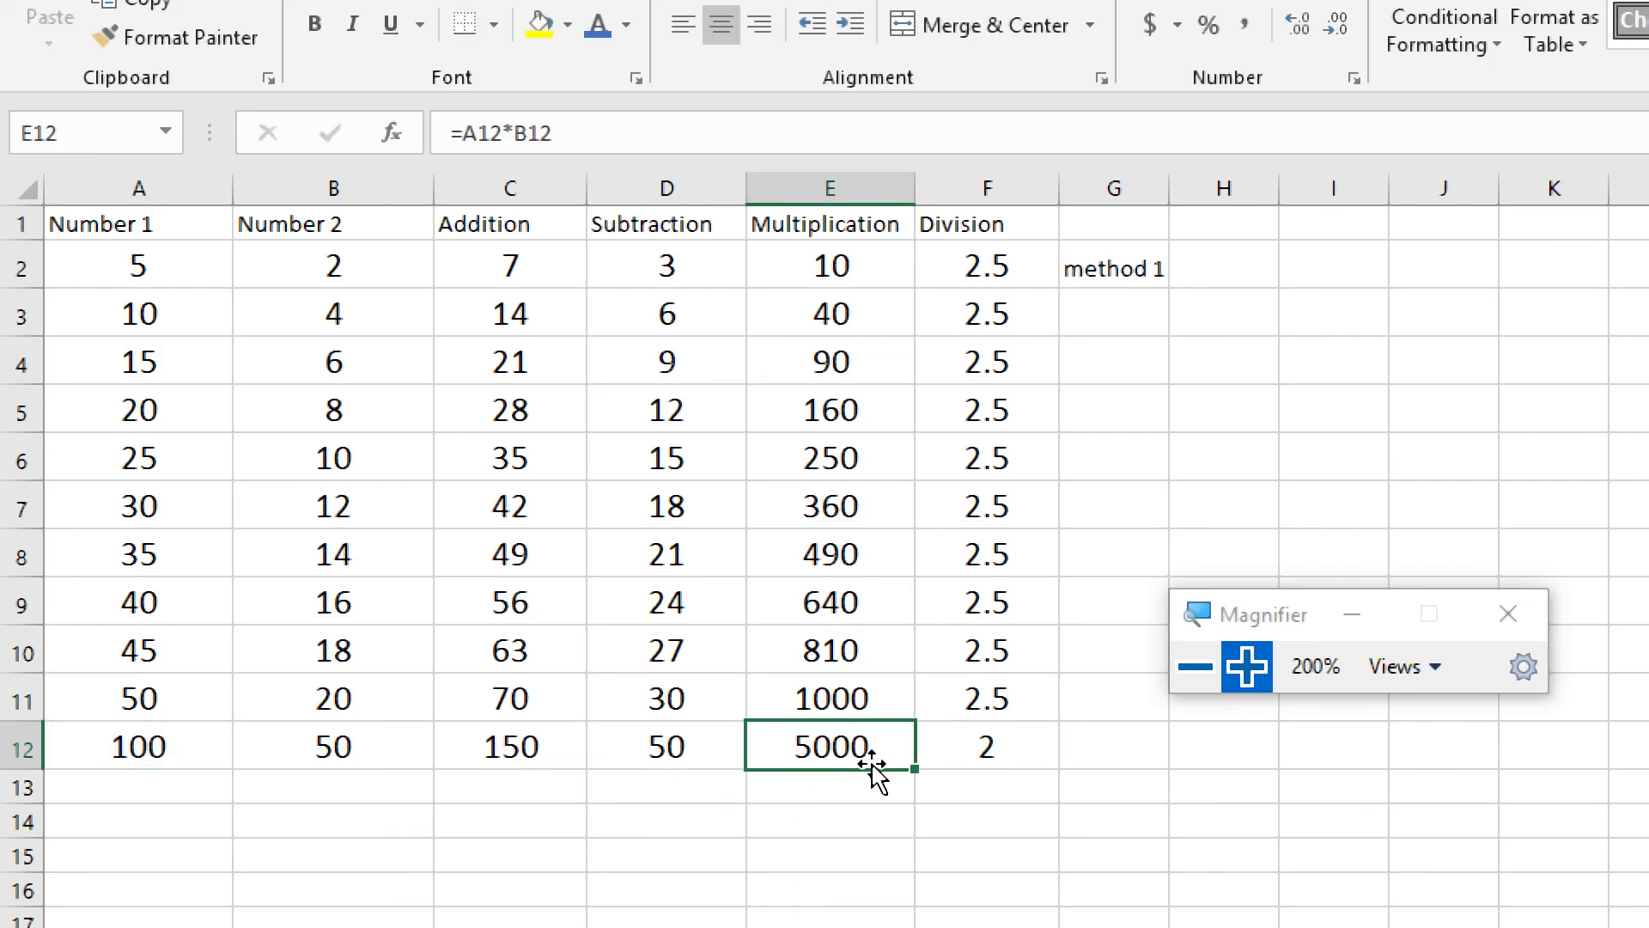
left_click(129, 741)
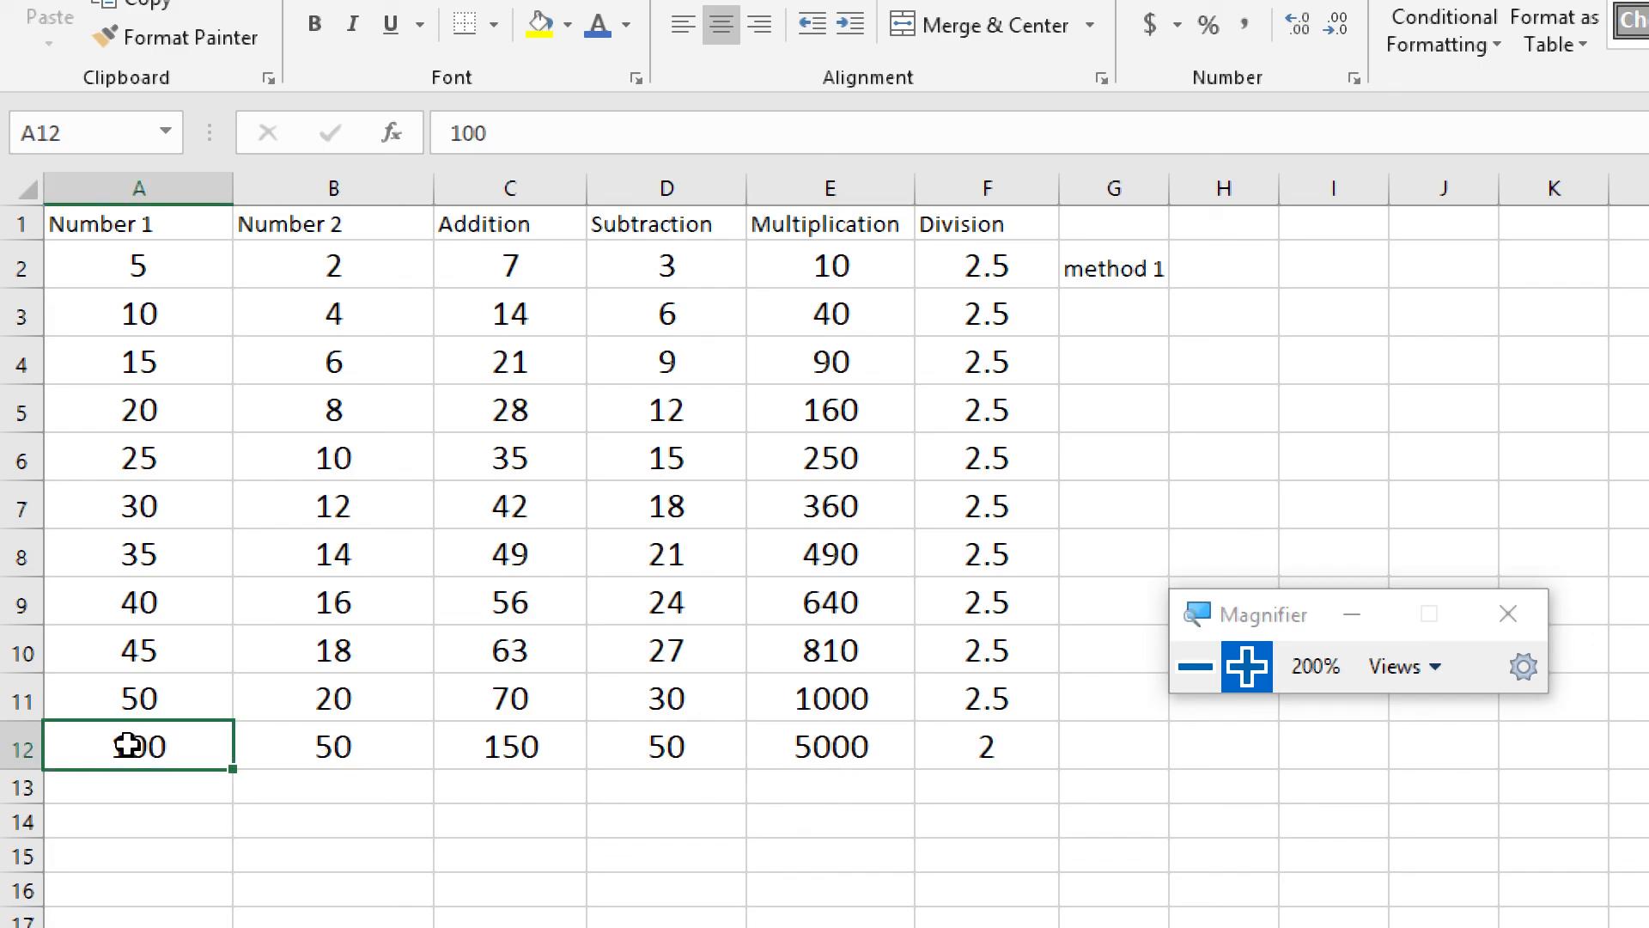
left_click(357, 754)
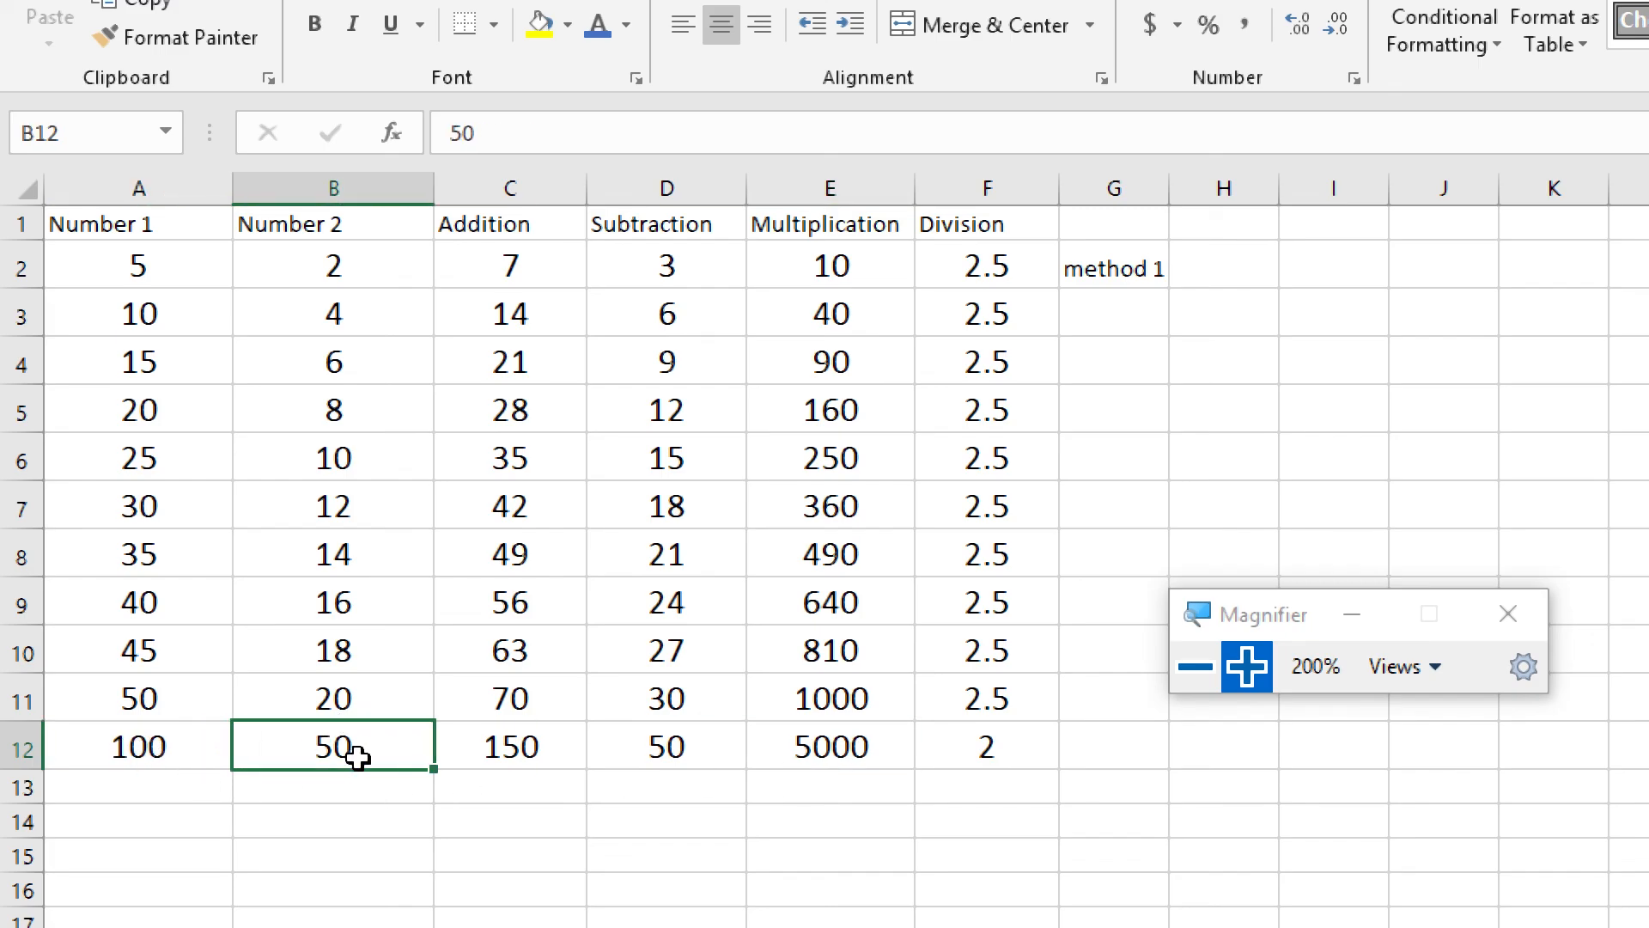
left_click(1031, 746)
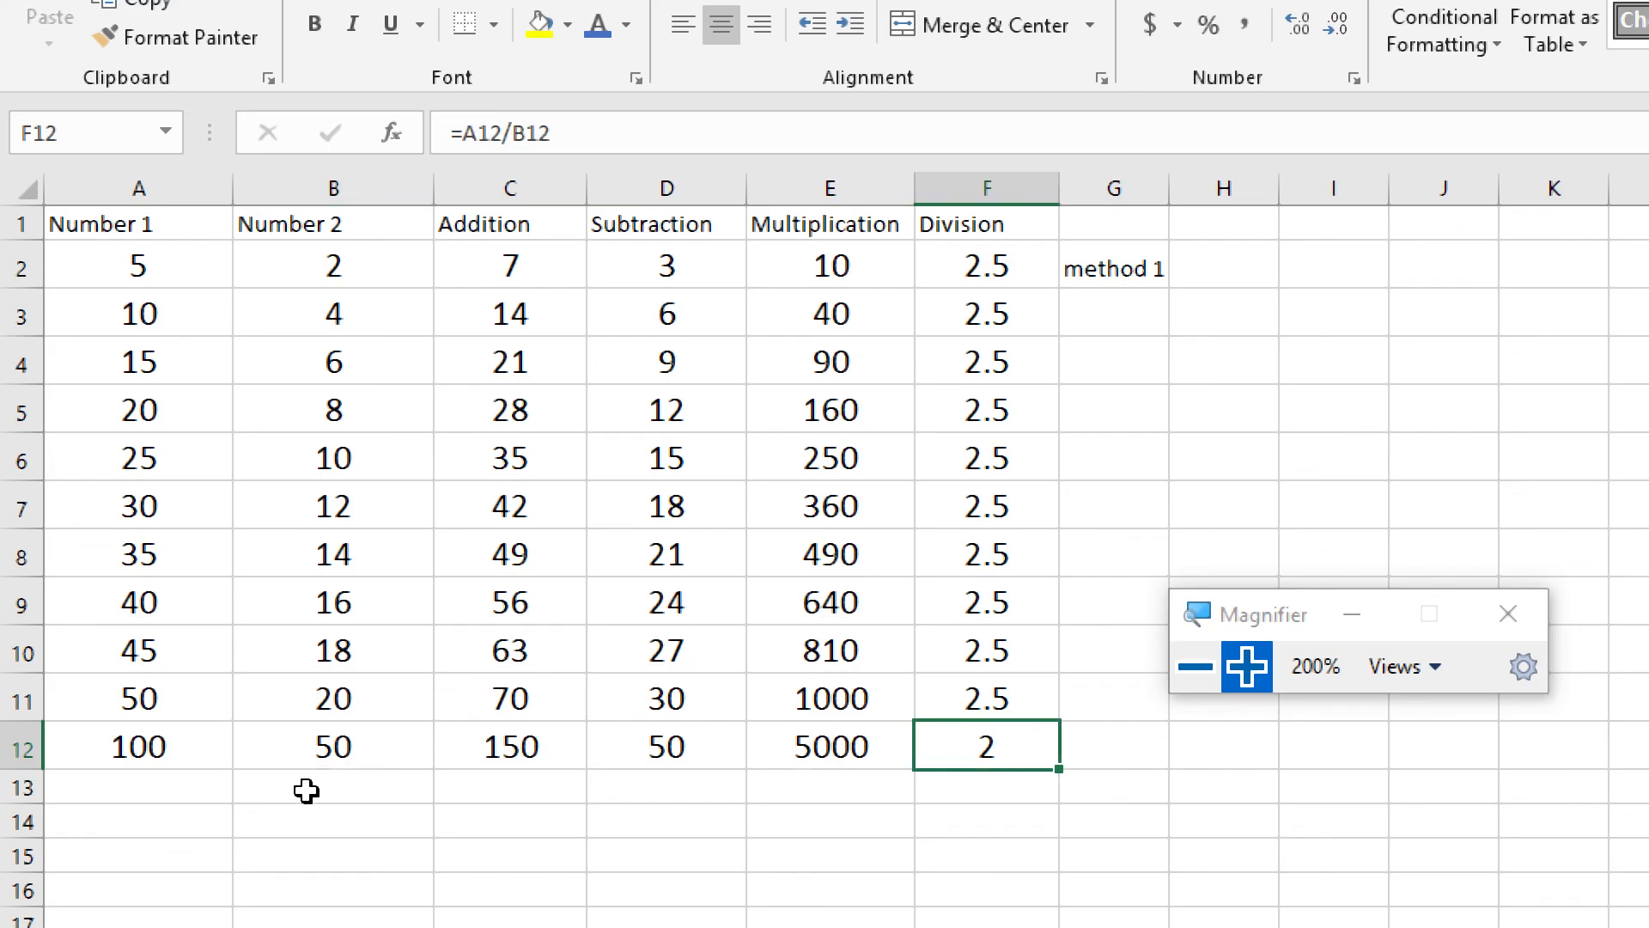
Check which cells the Division formula in F12 refers to, leaving the formula unedited
left_click(372, 752)
double_click(935, 751)
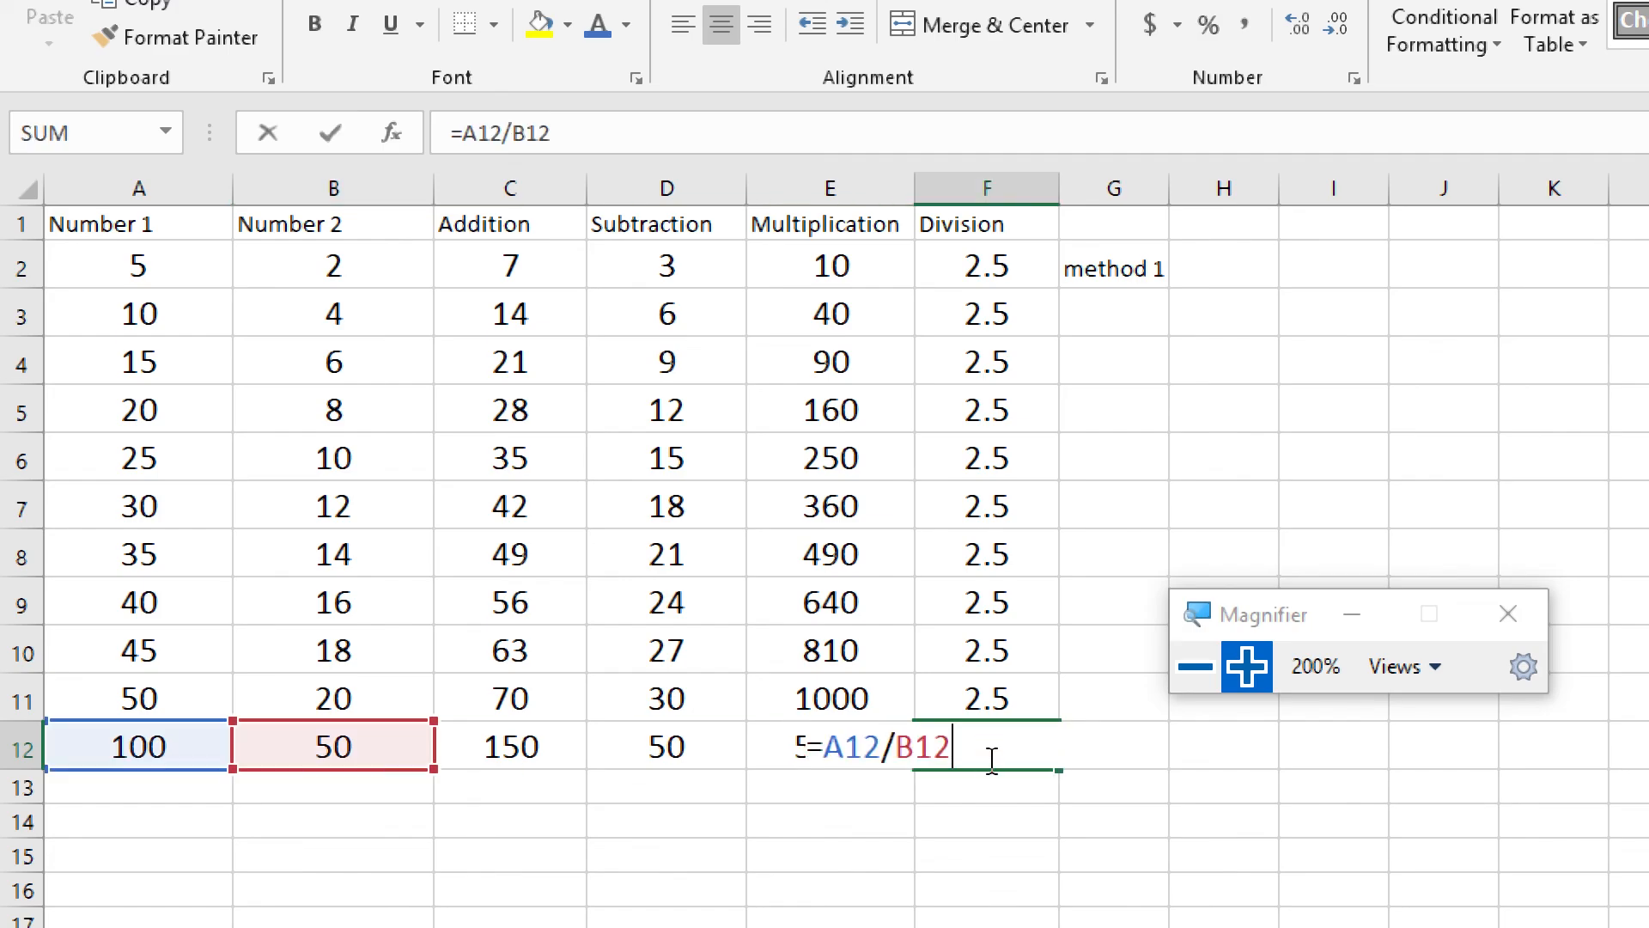
key("ctrl+Return")
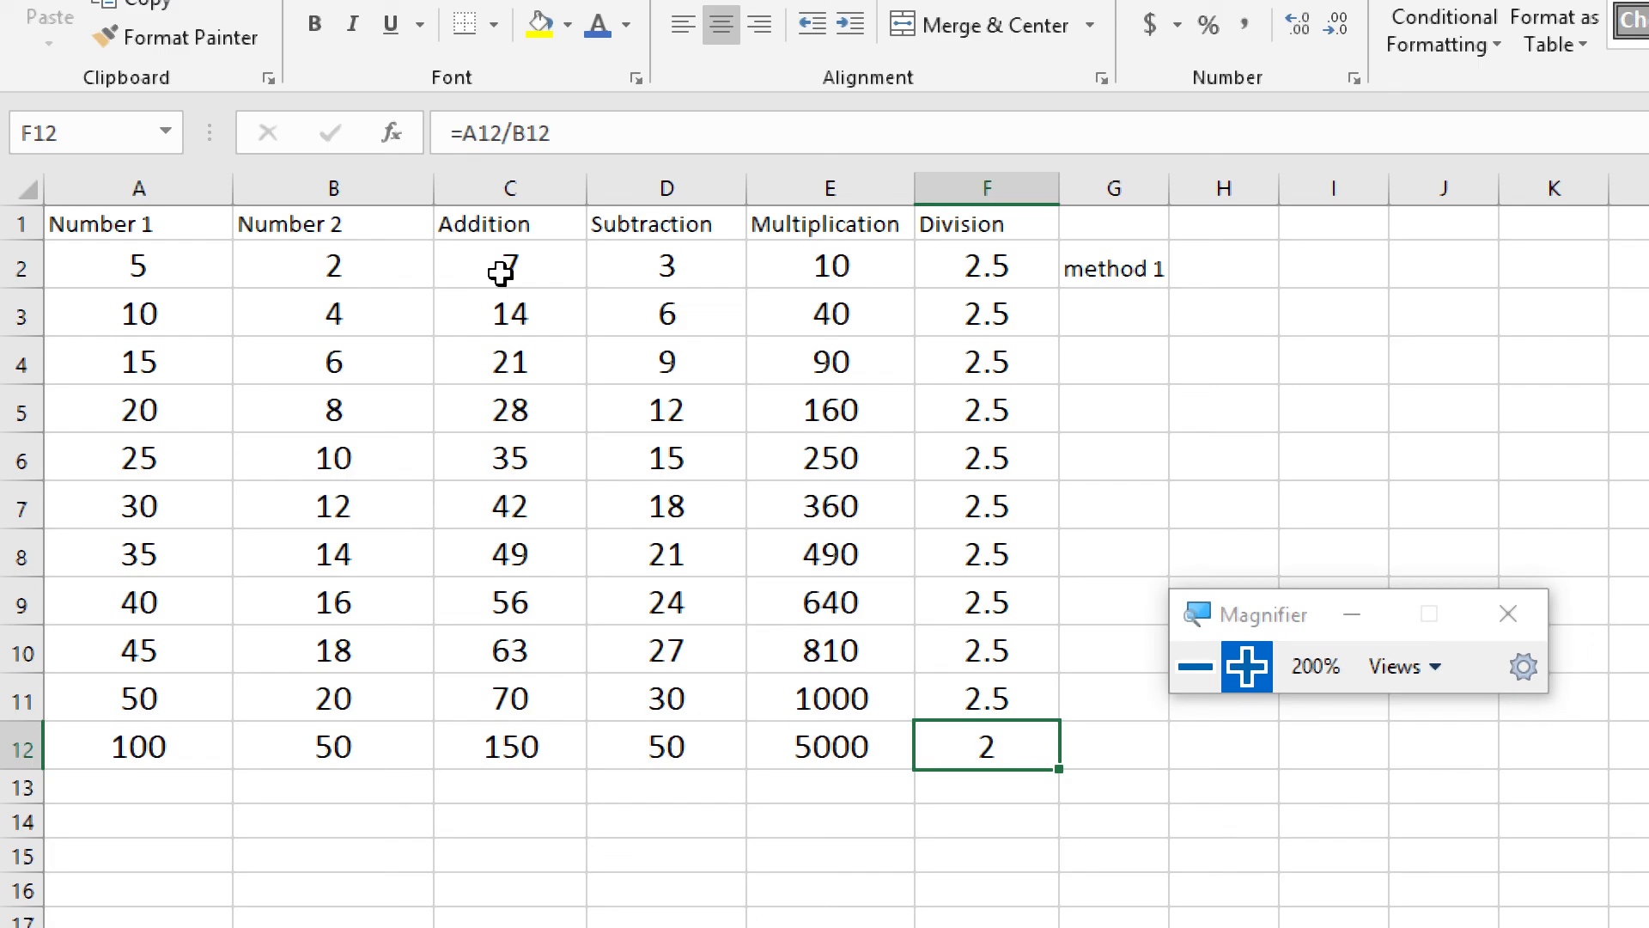
Enter the label "method 2" in G3, below the "method 1" label
left_click(1160, 318)
type(",m")
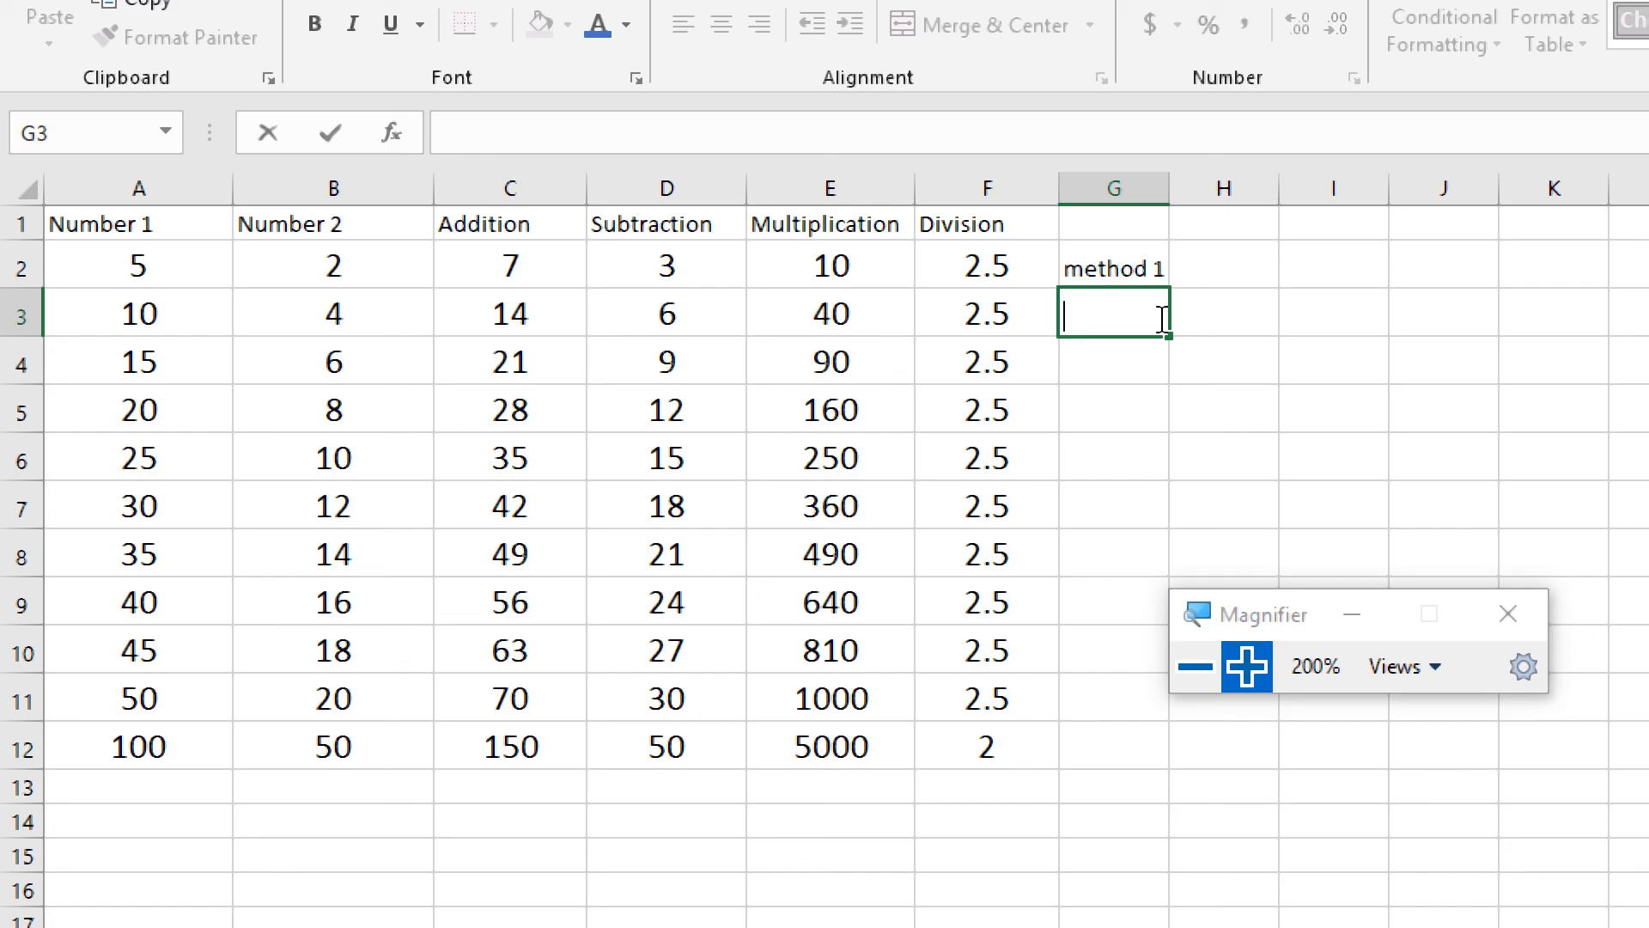
type("method ")
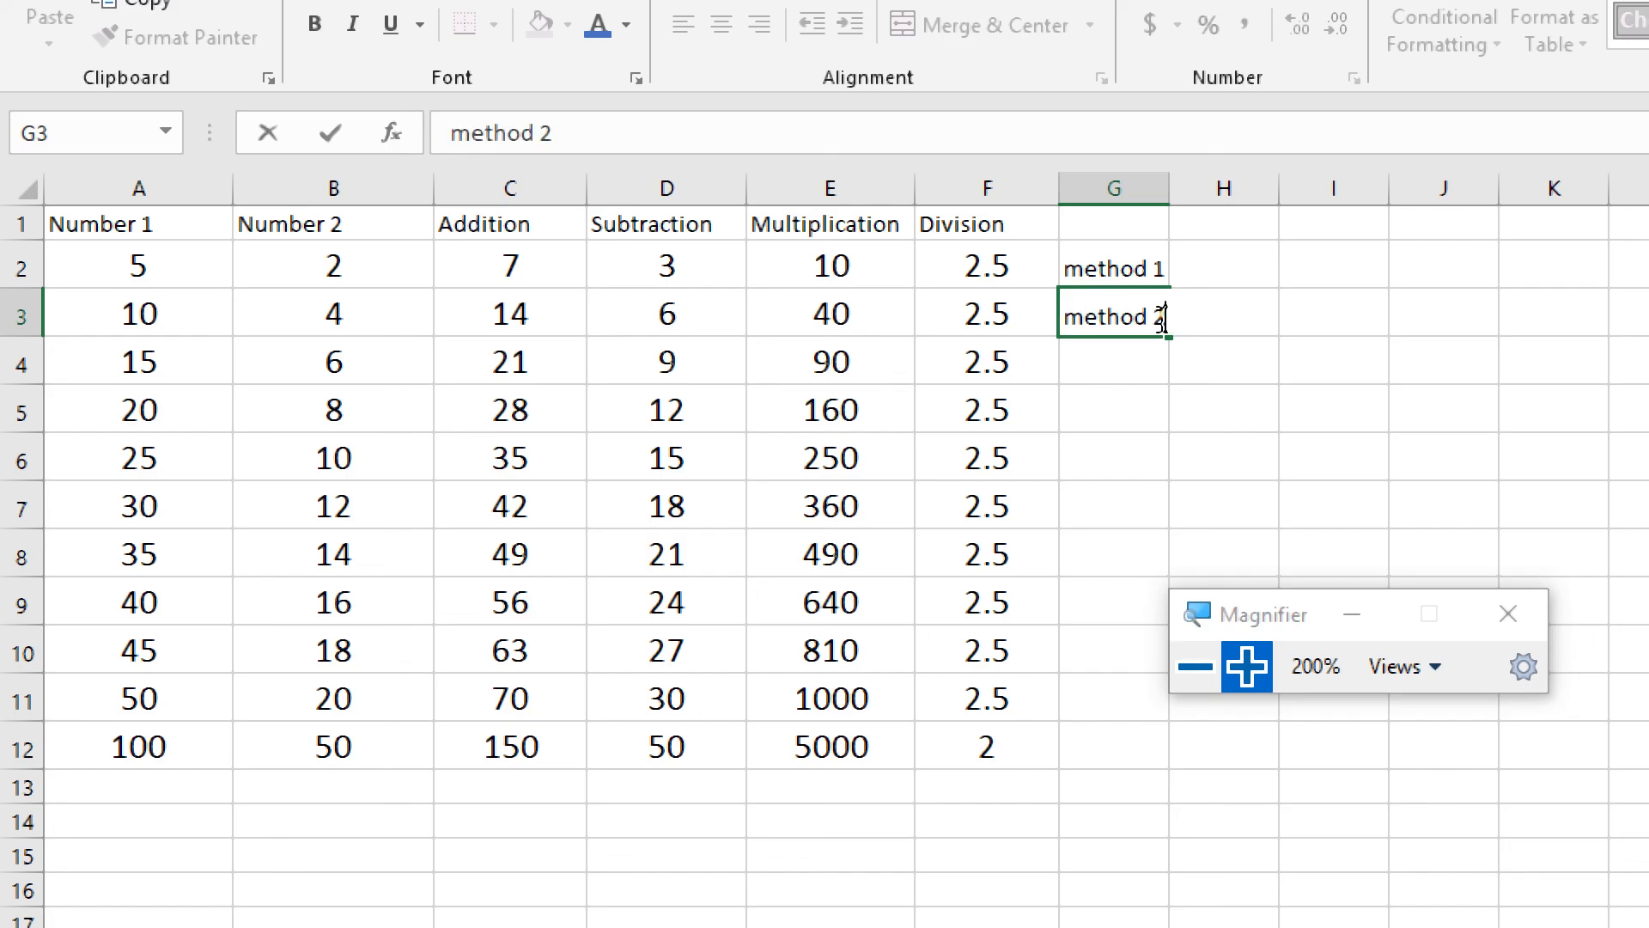
type("2")
key("Return")
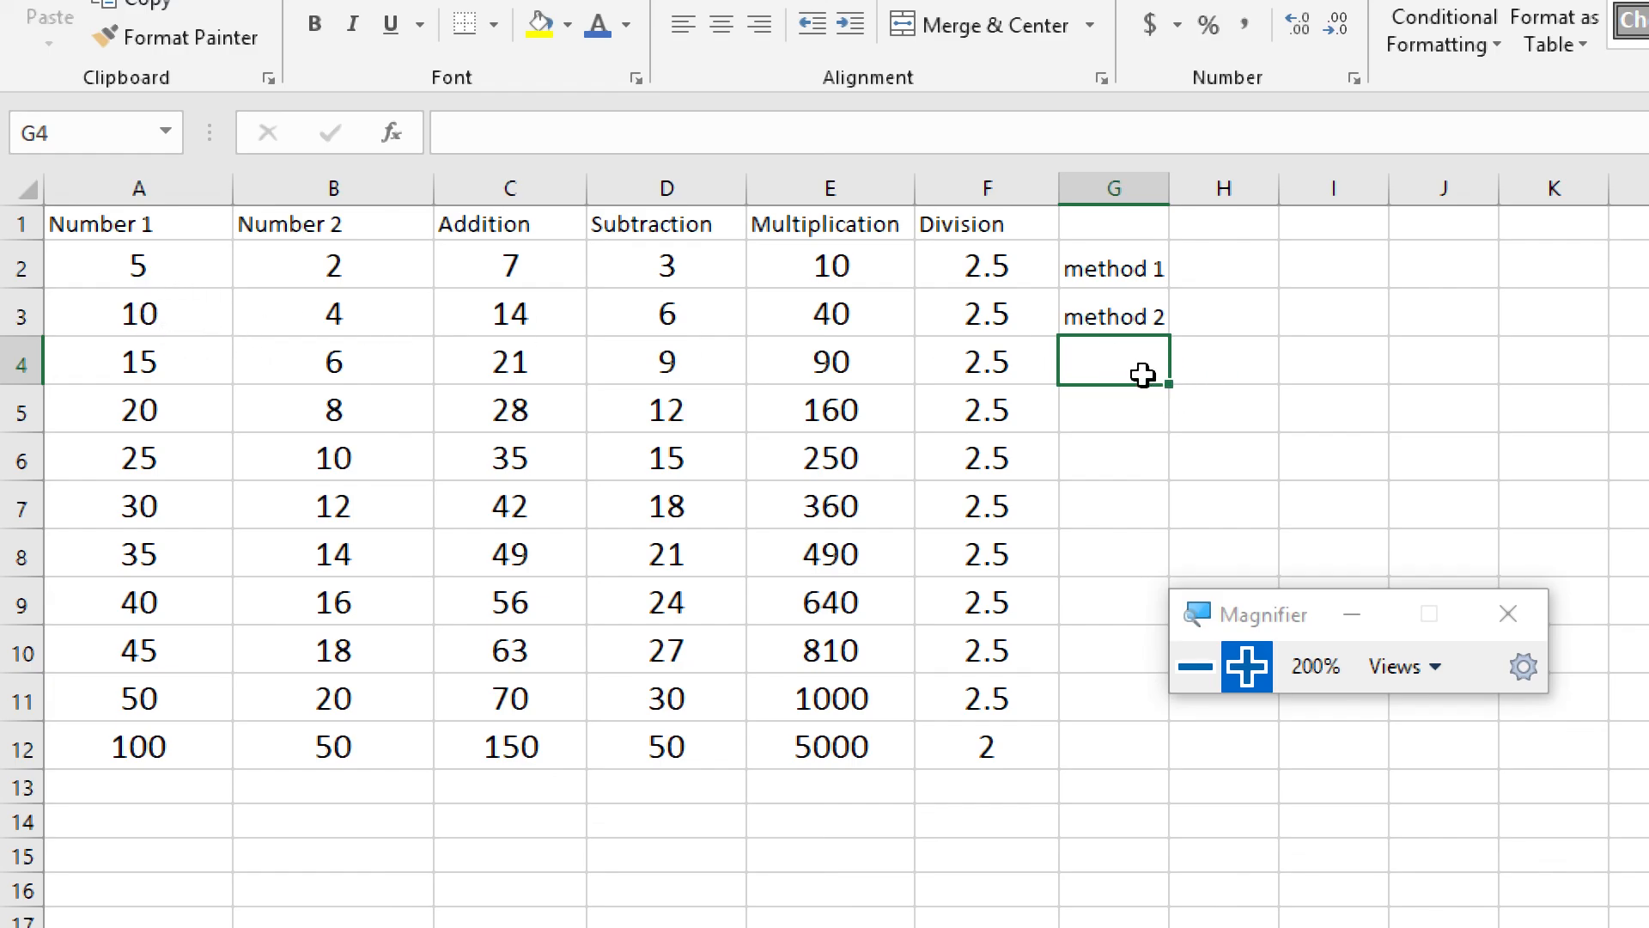
left_click(574, 327)
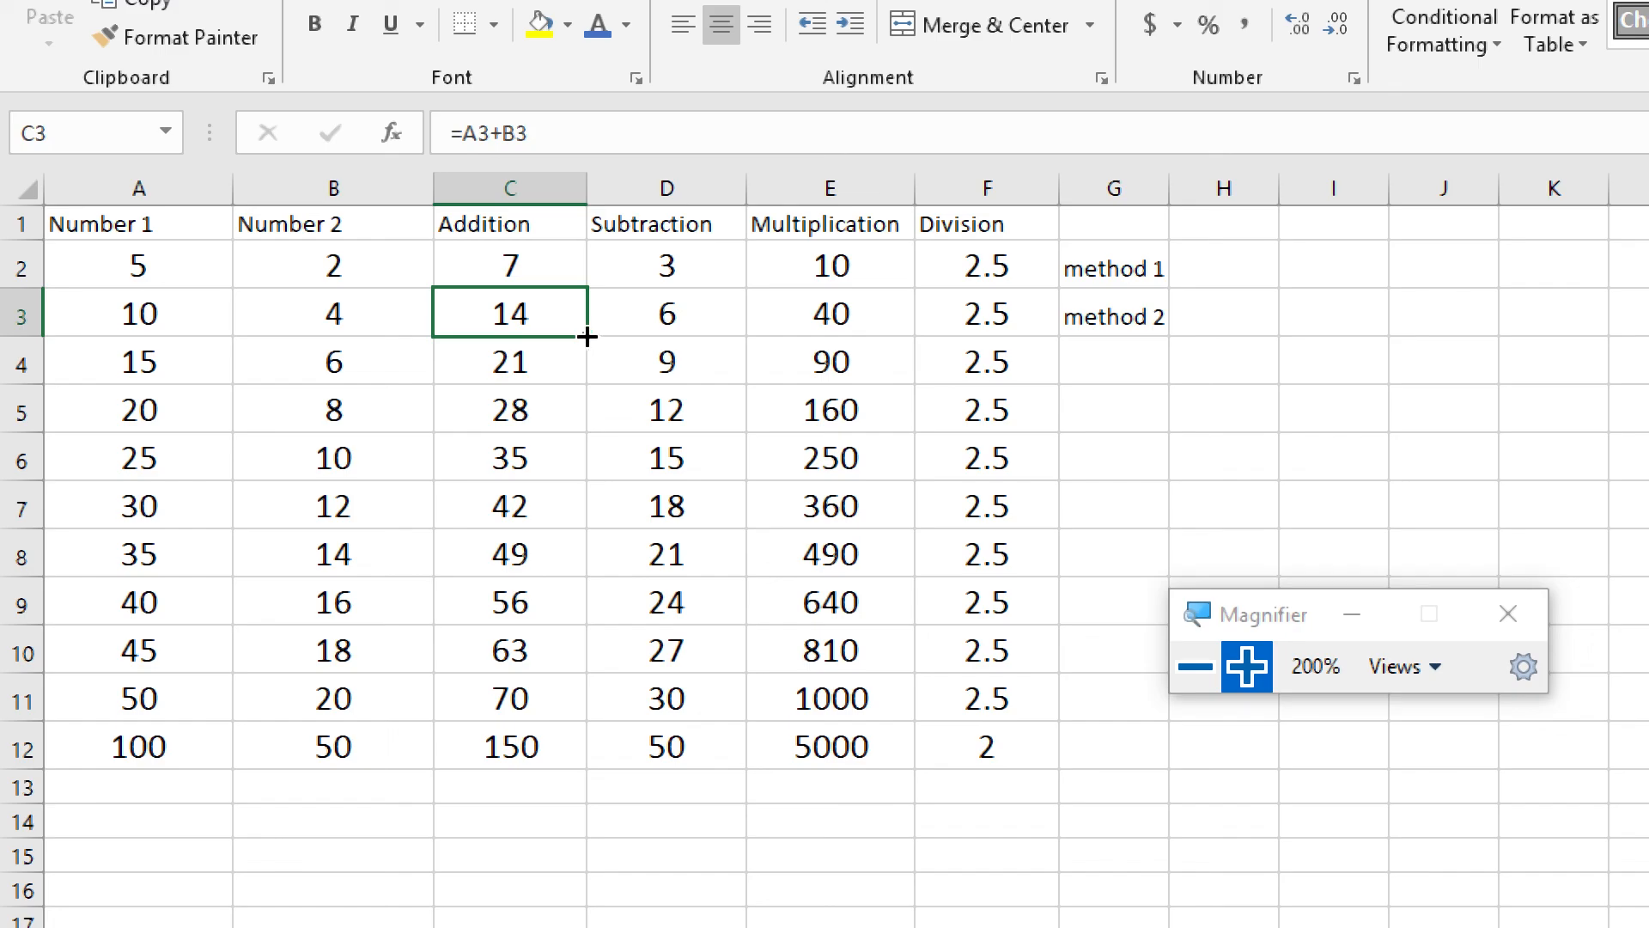
left_click(1114, 359)
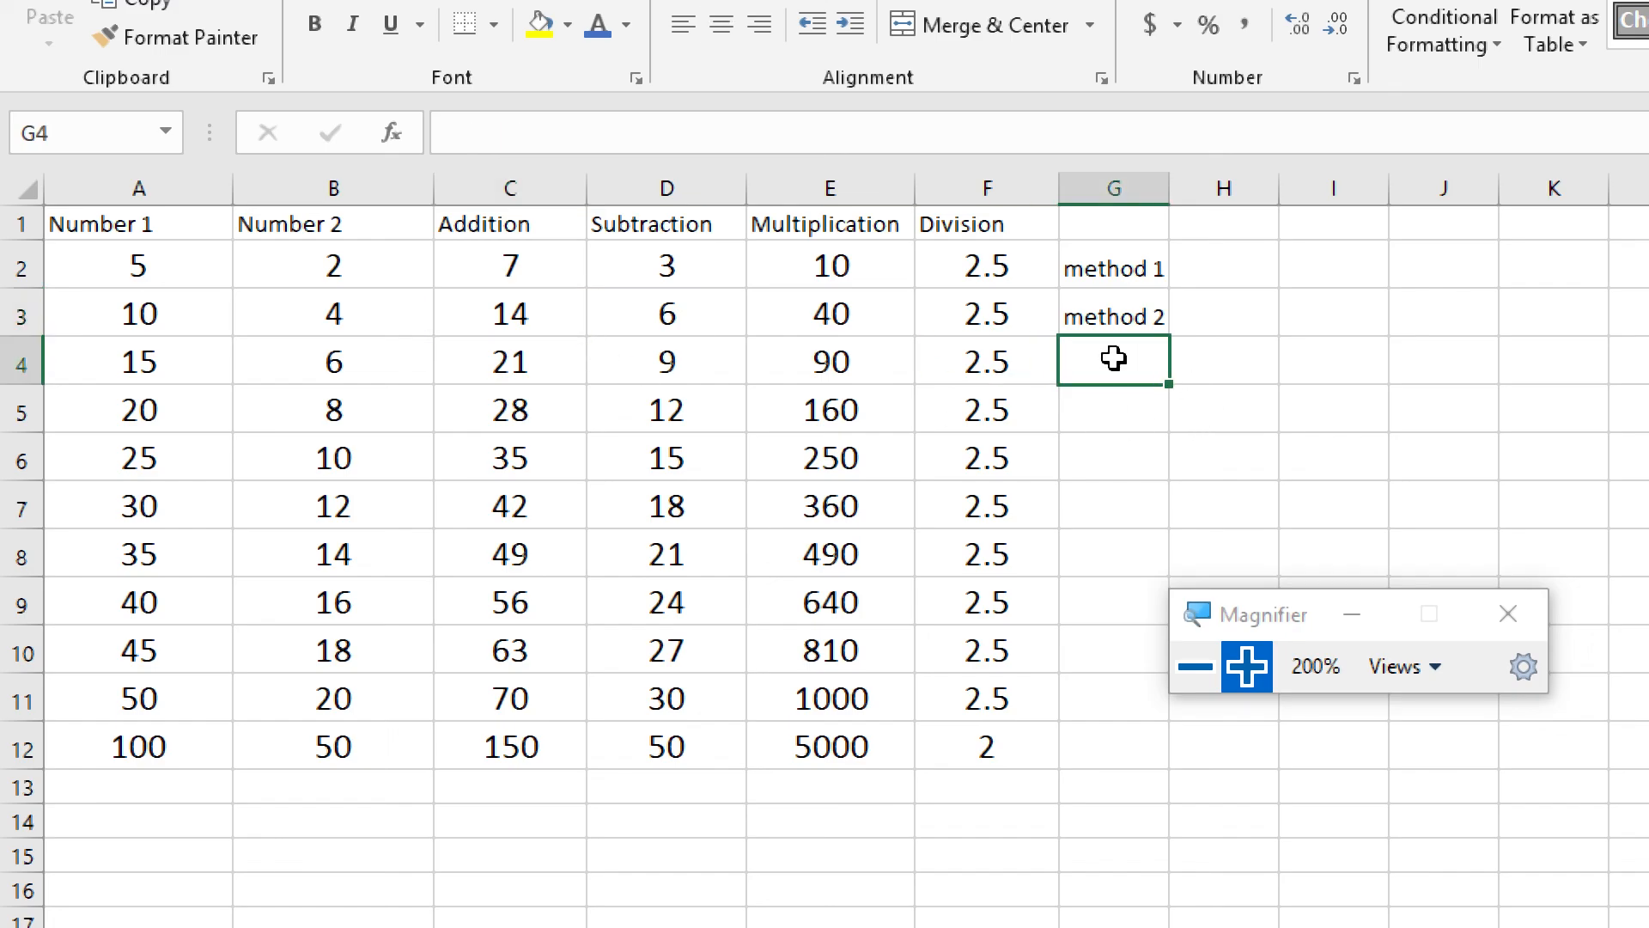
Clear the contents of the whole table and its method labels in A1:G12
left_click(108, 224)
left_click_drag(109, 223, 1125, 756)
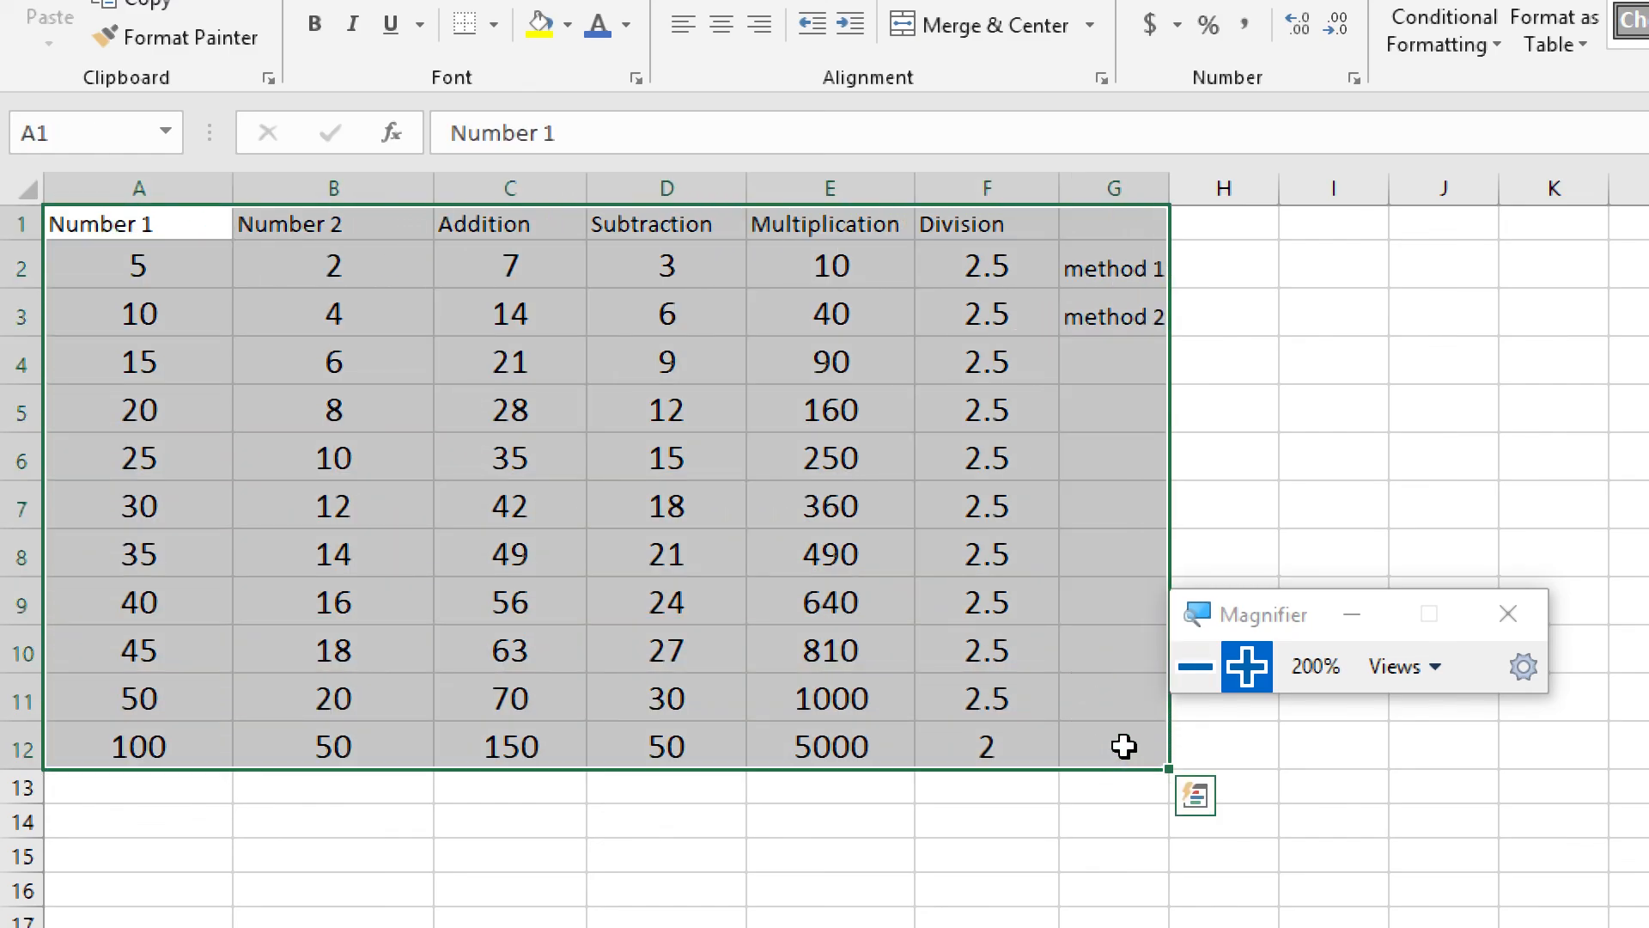
key("Delete")
left_click(1020, 355)
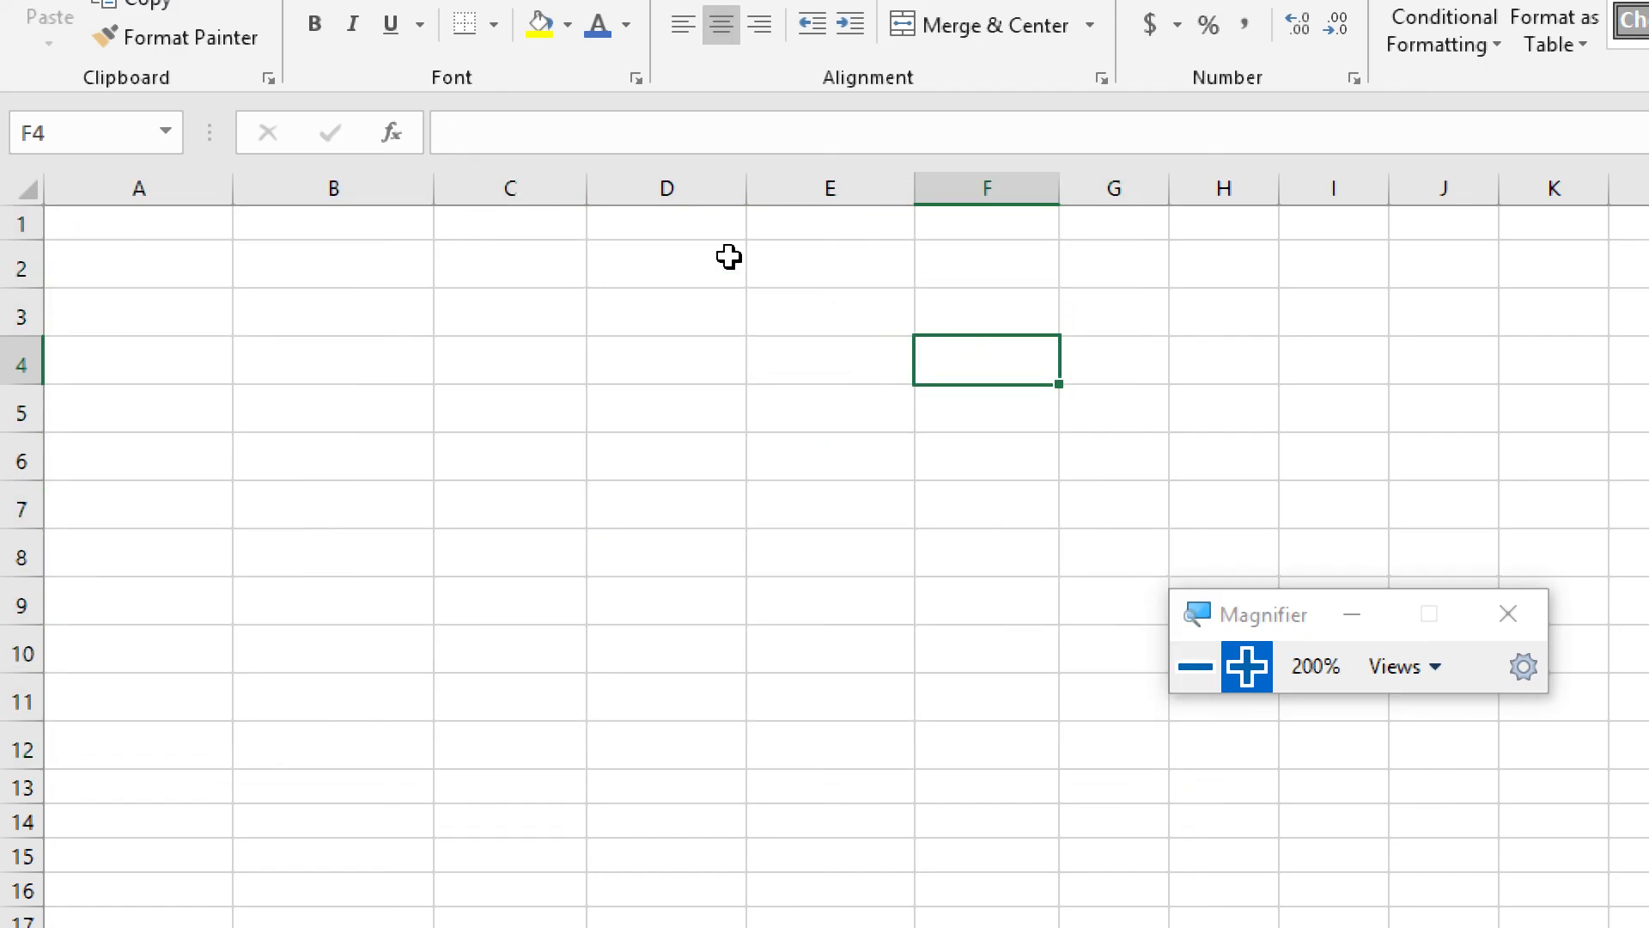